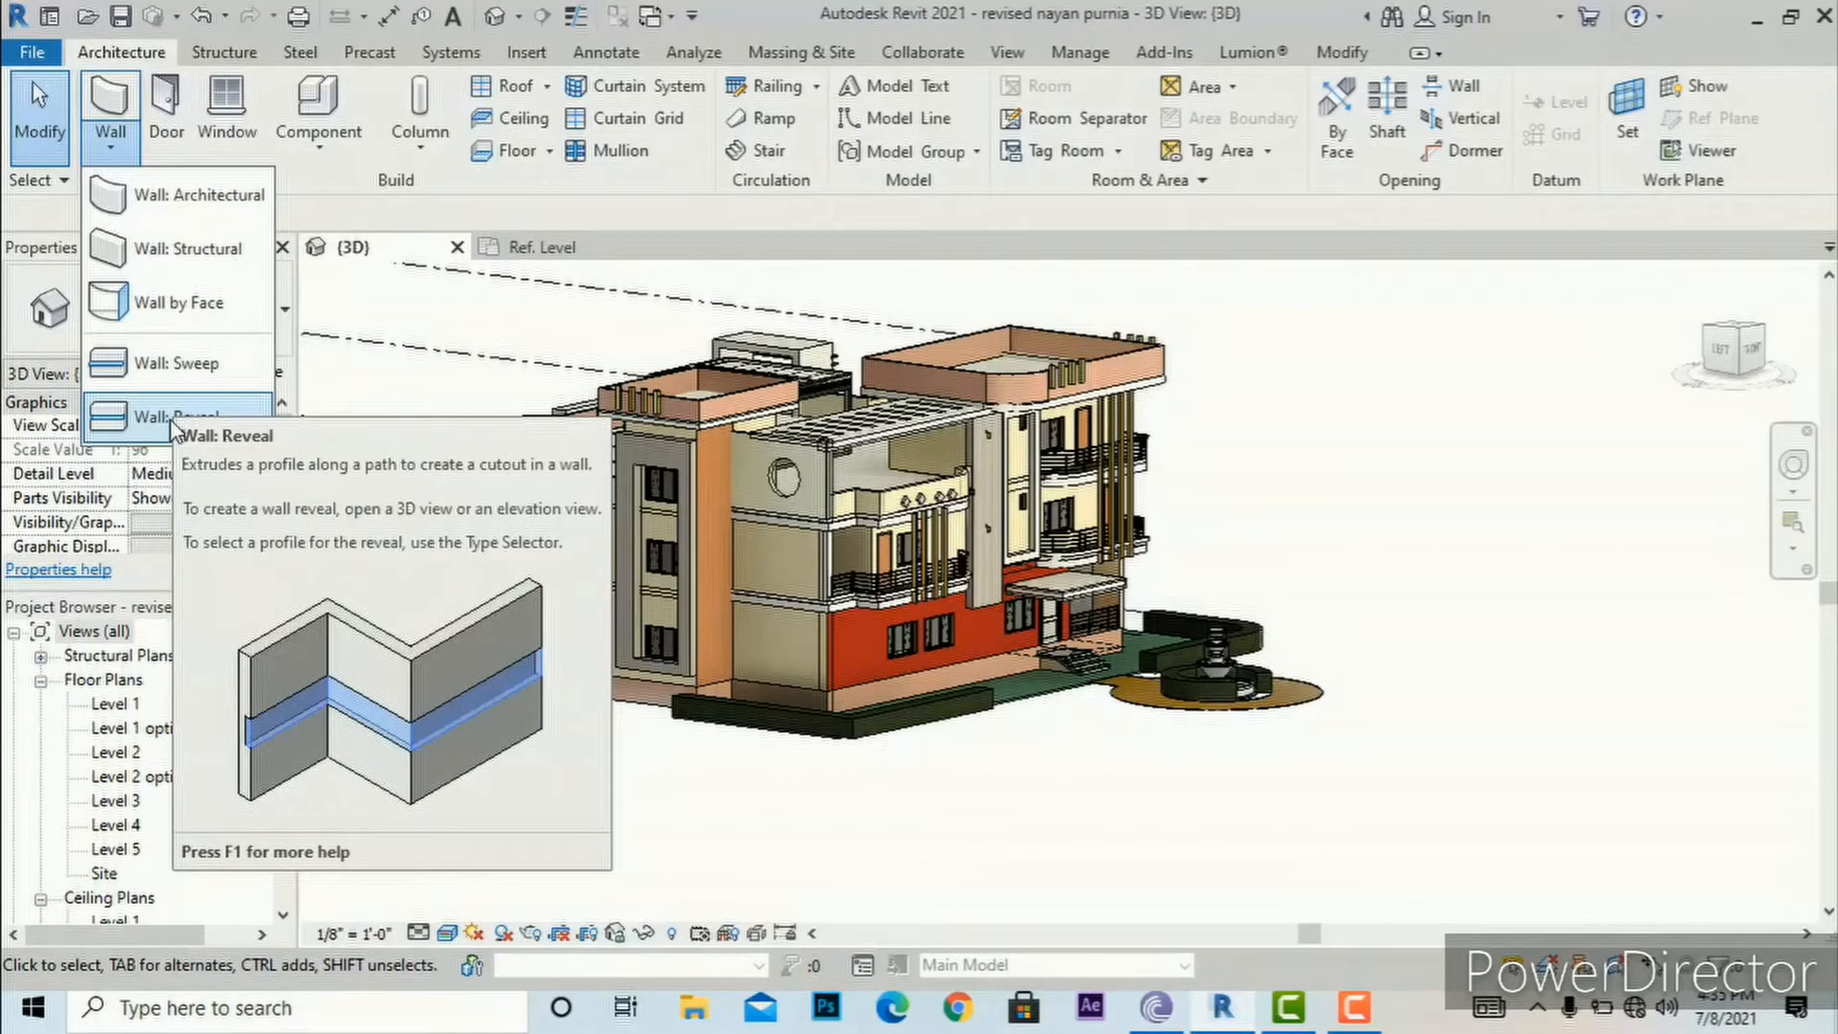
Step: Place a horizontal Cornice wall sweep on the beige side wall, just below the first-floor band
left_click(177, 364)
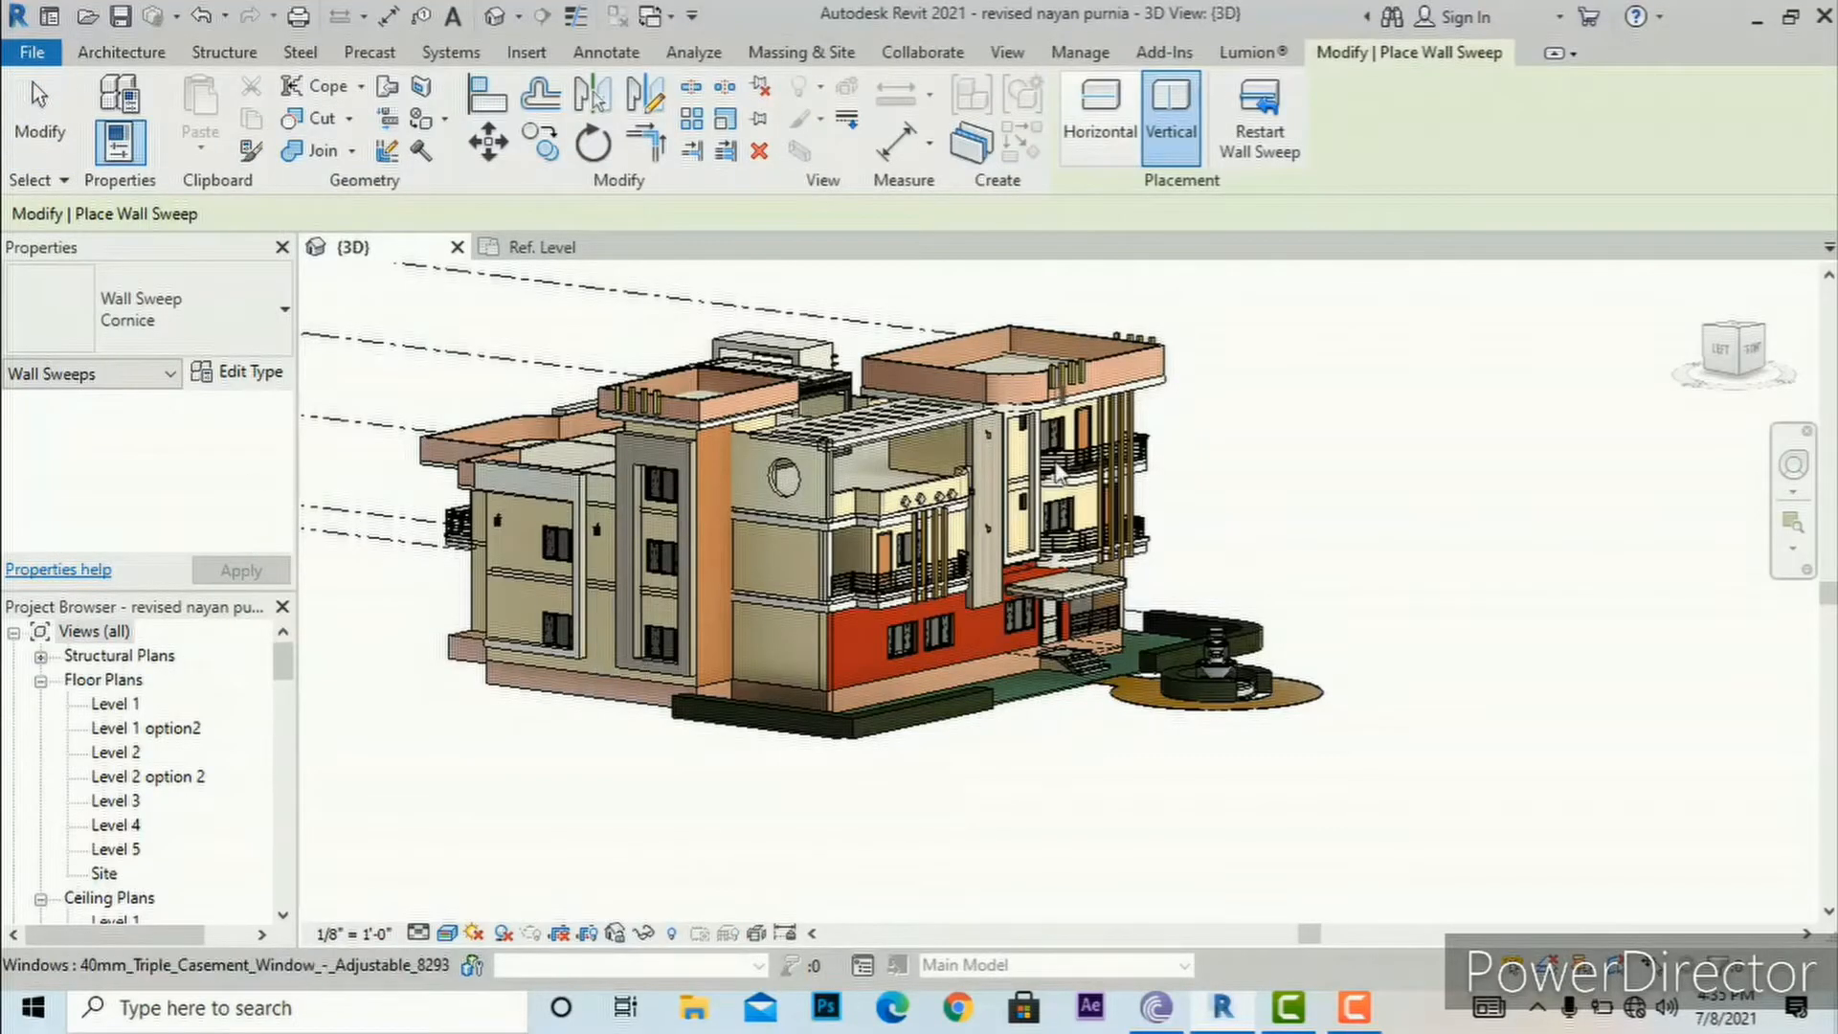
scroll(778, 628, "up", 5)
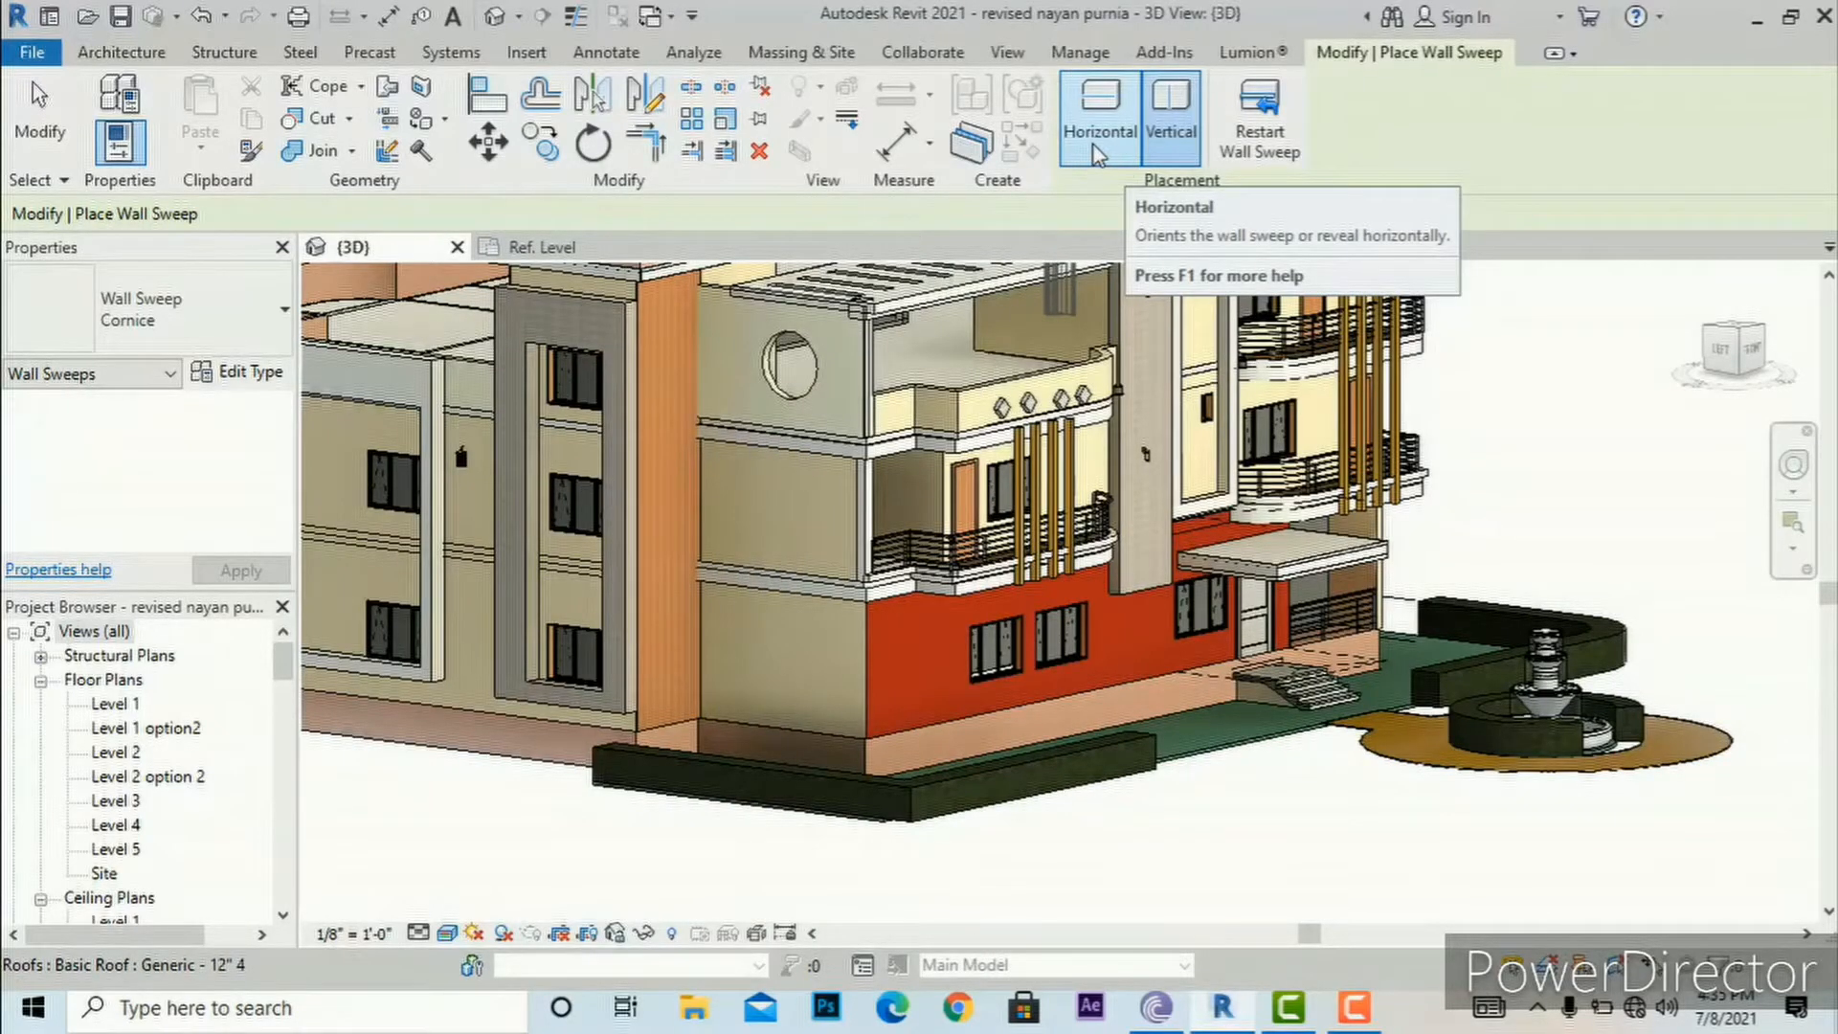
left_click(1097, 144)
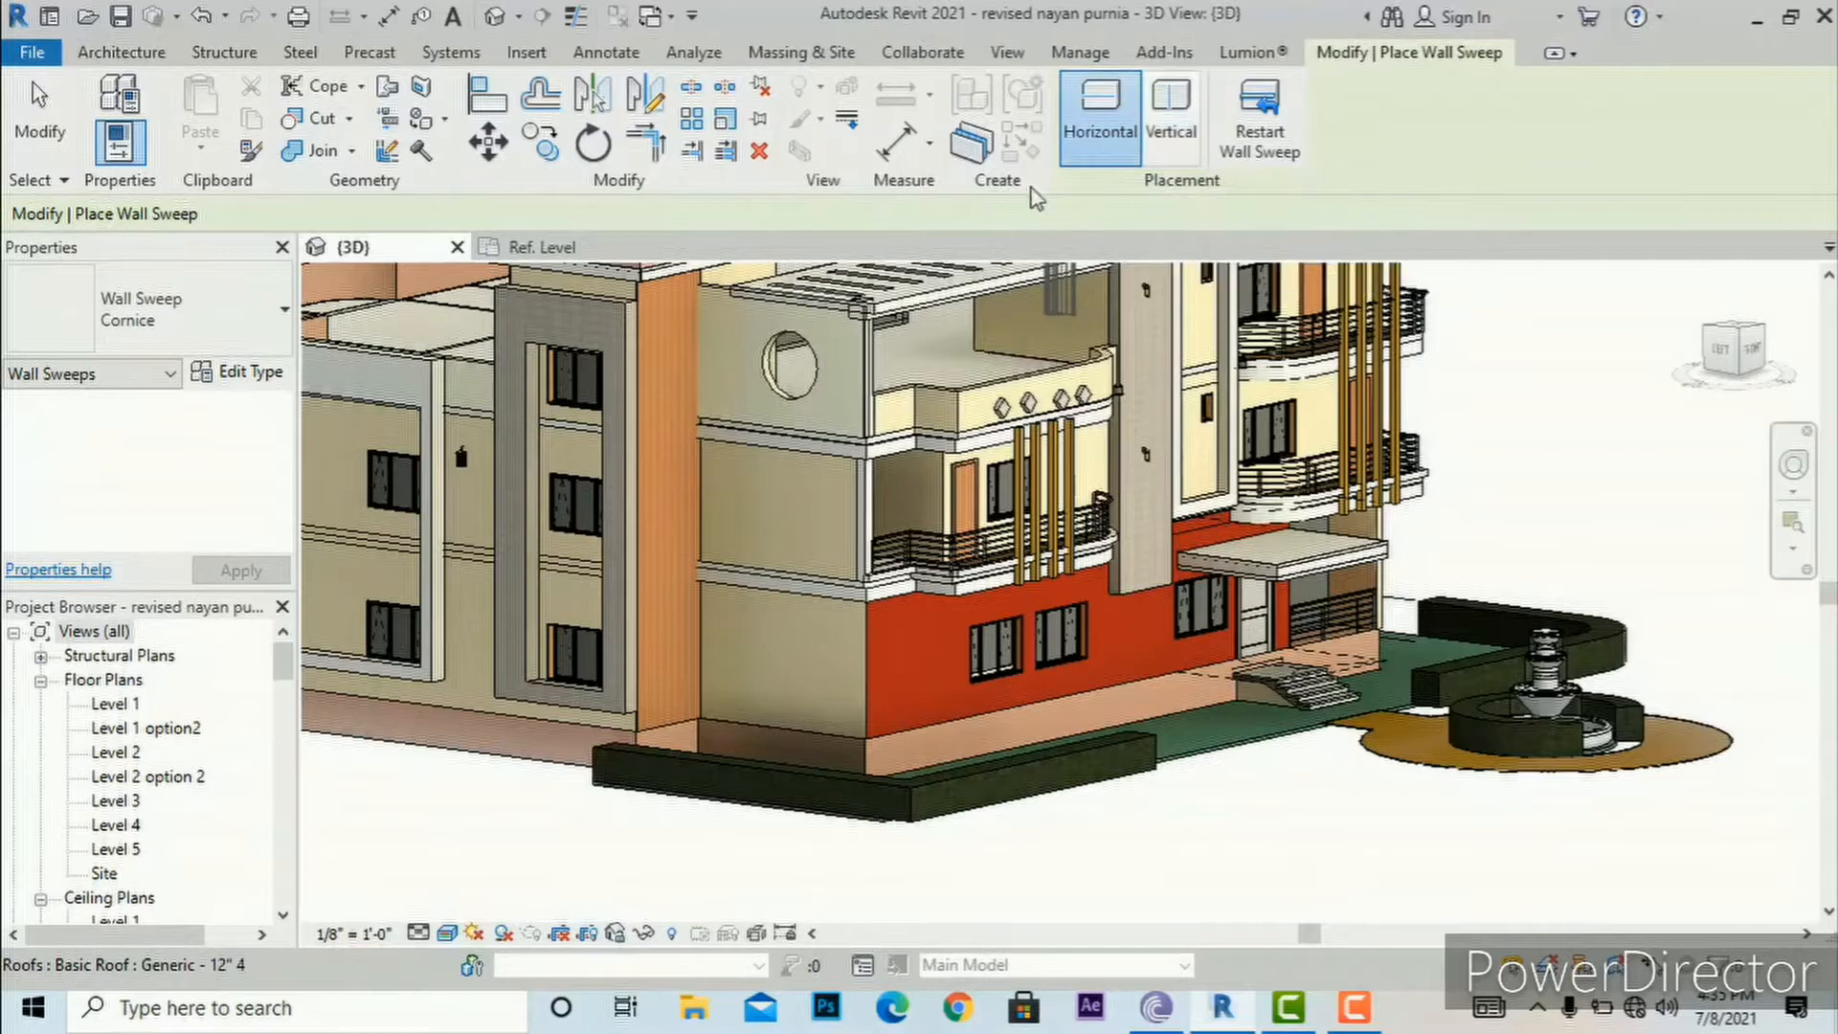
scroll(789, 620, "up", 4)
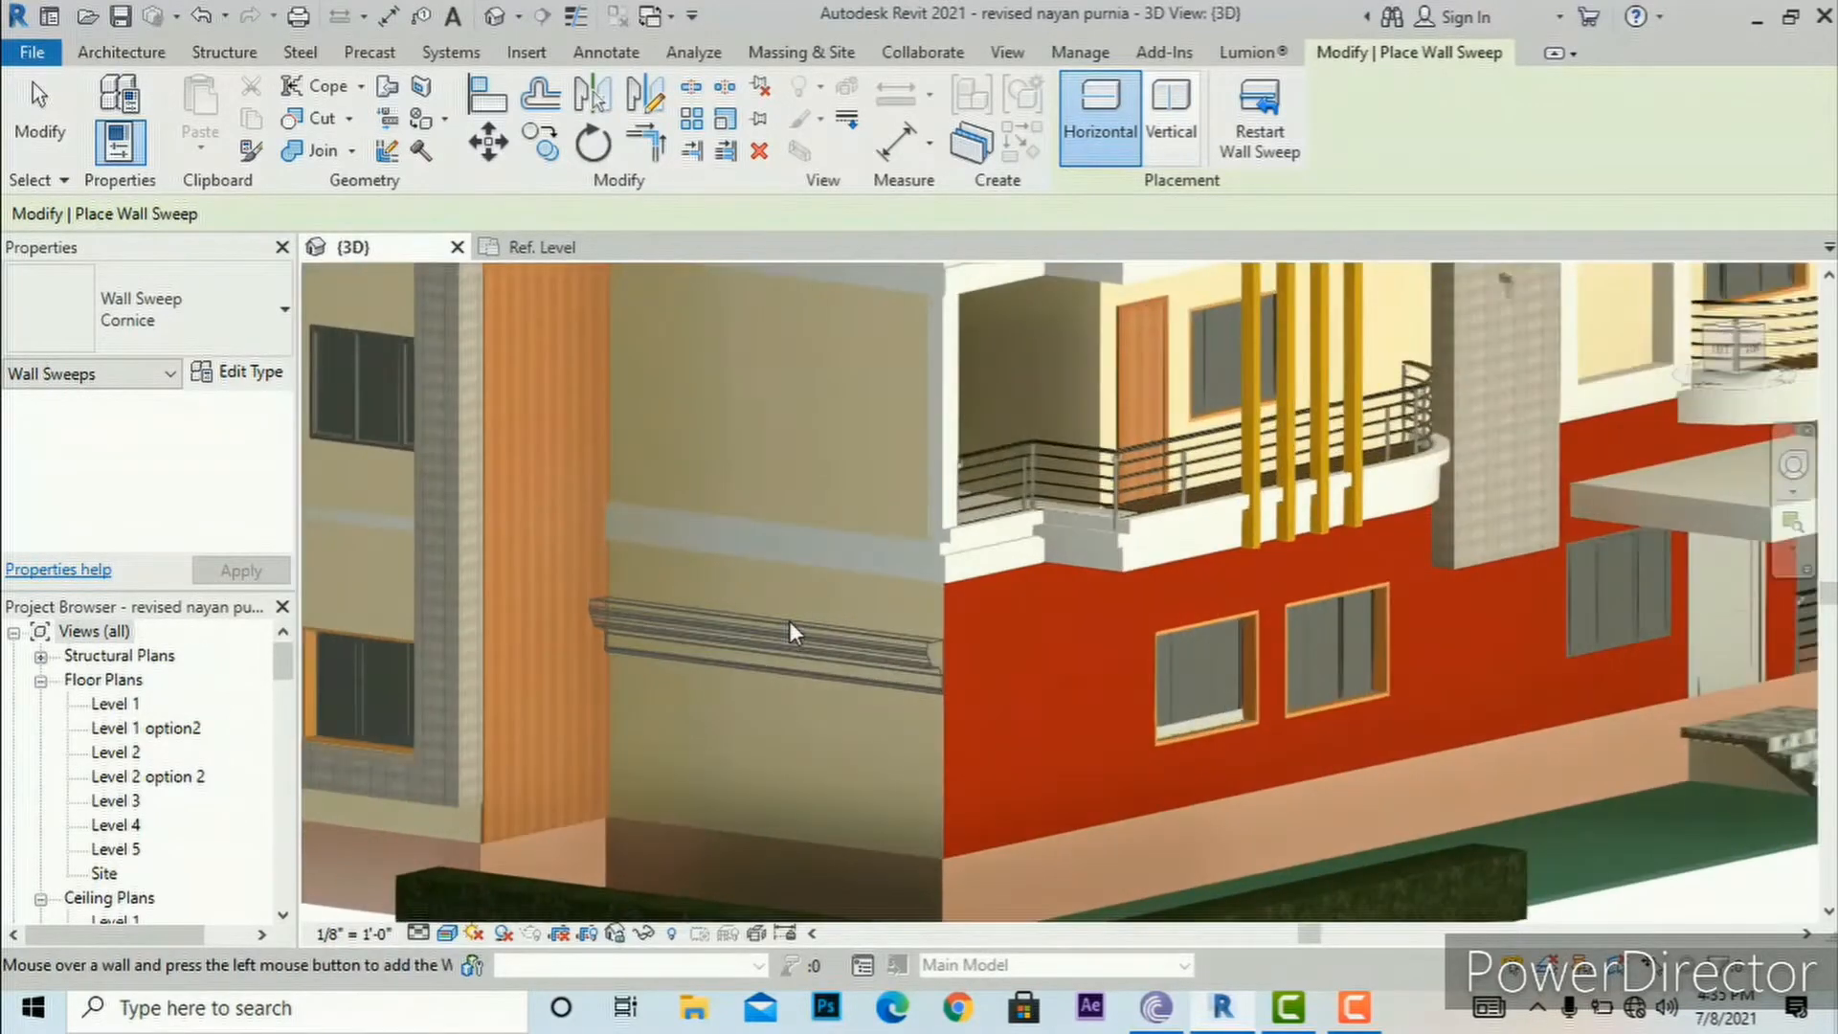
left_click(789, 632)
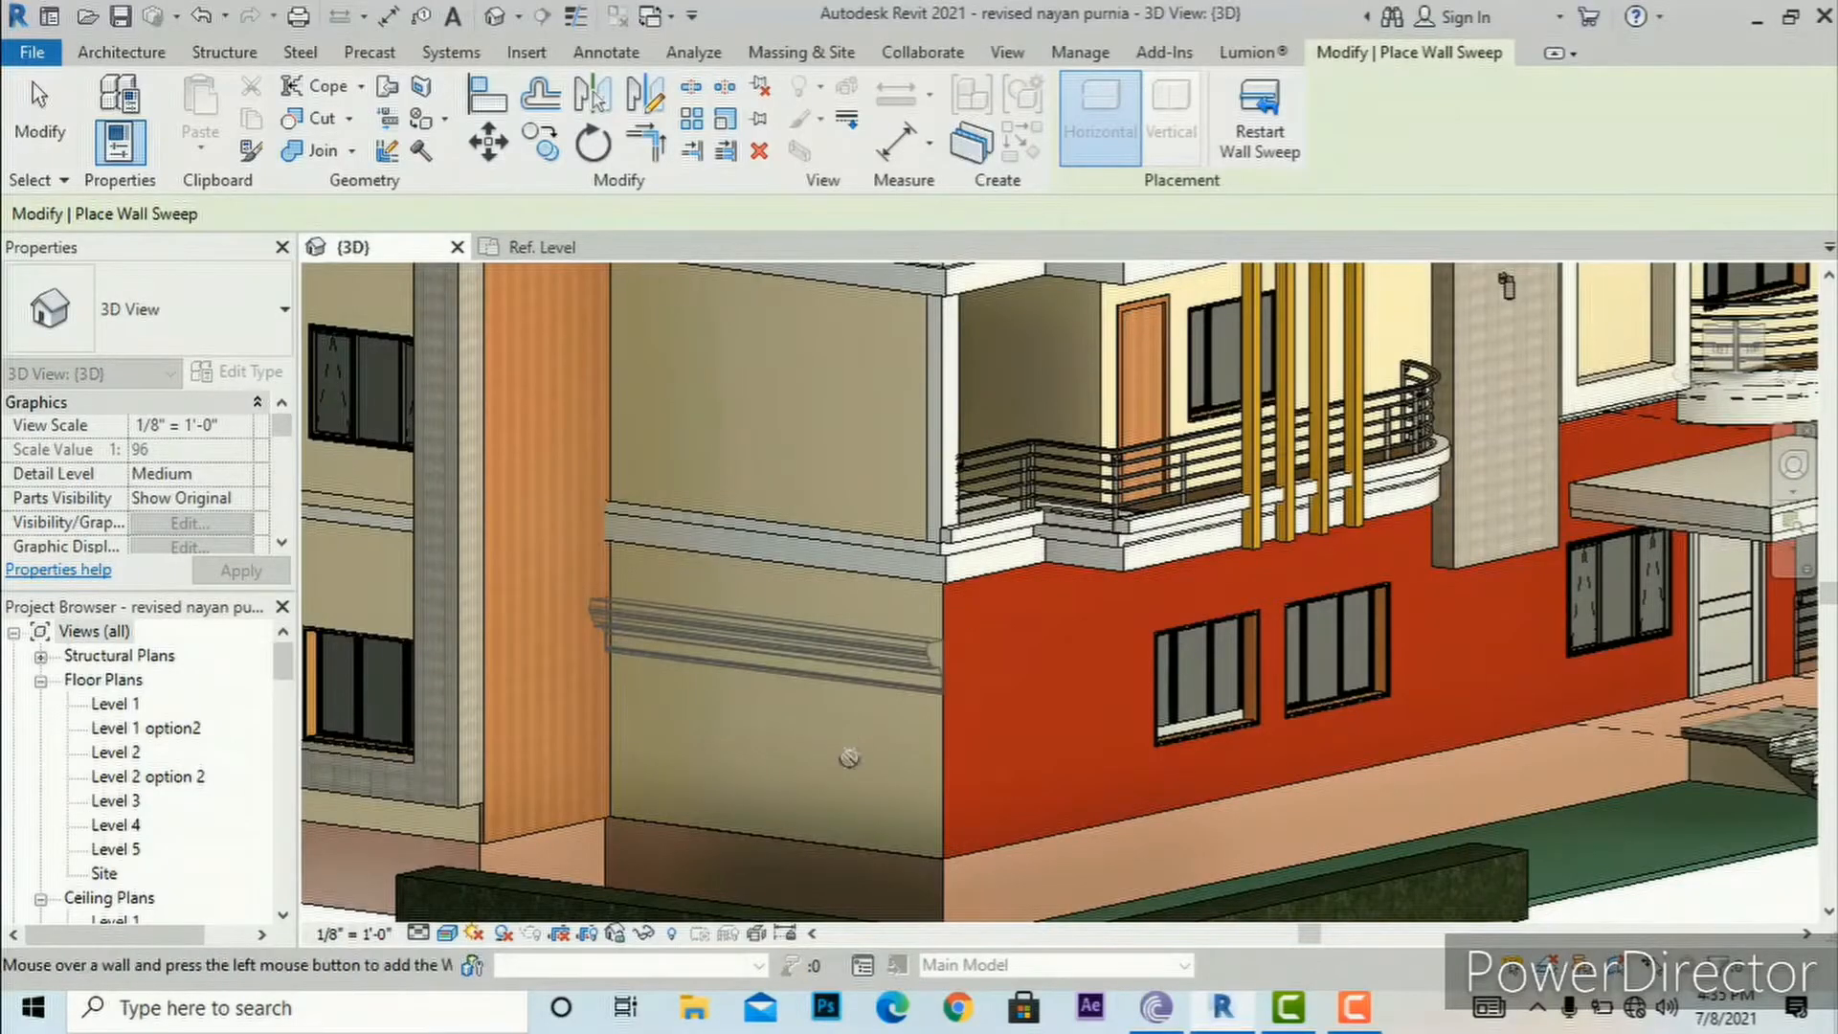
left_click(1256, 159)
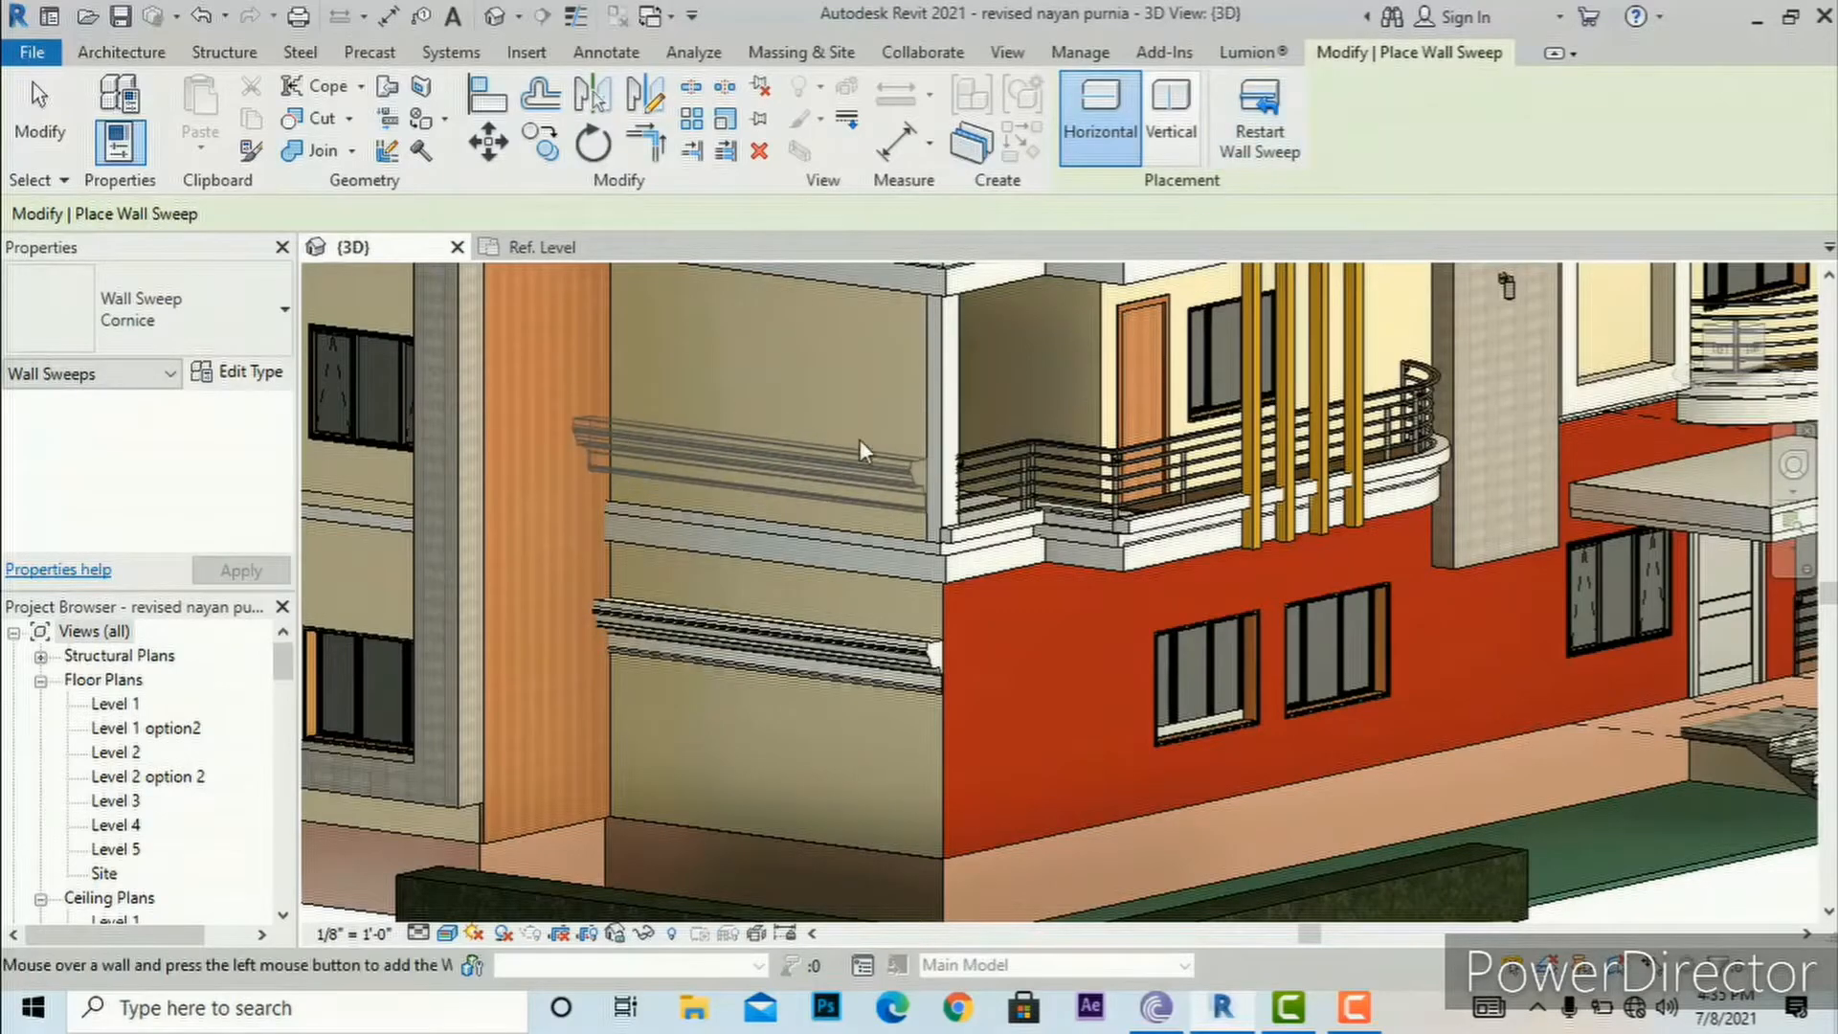
Step: Add two more horizontal Cornice sweeps to the beige side wall, one above the other over the first-floor band
left_click(867, 434)
left_click(1268, 159)
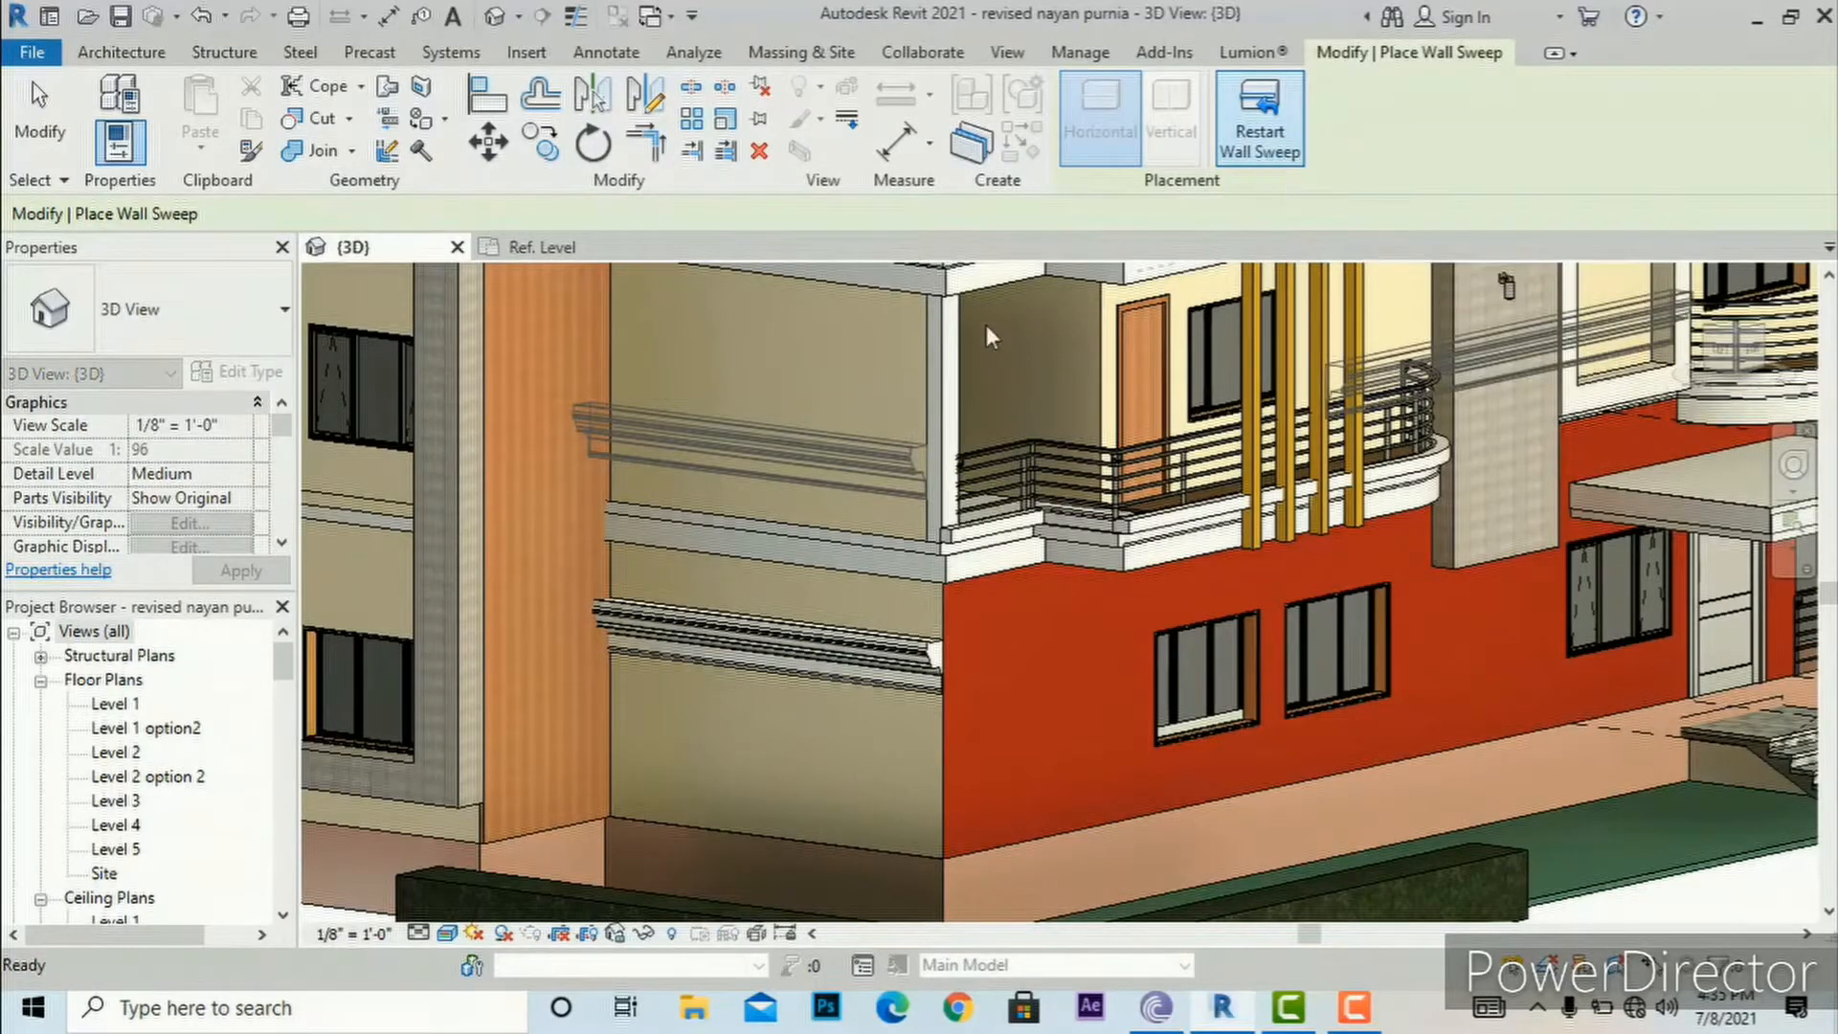
left_click(835, 335)
left_click(1256, 144)
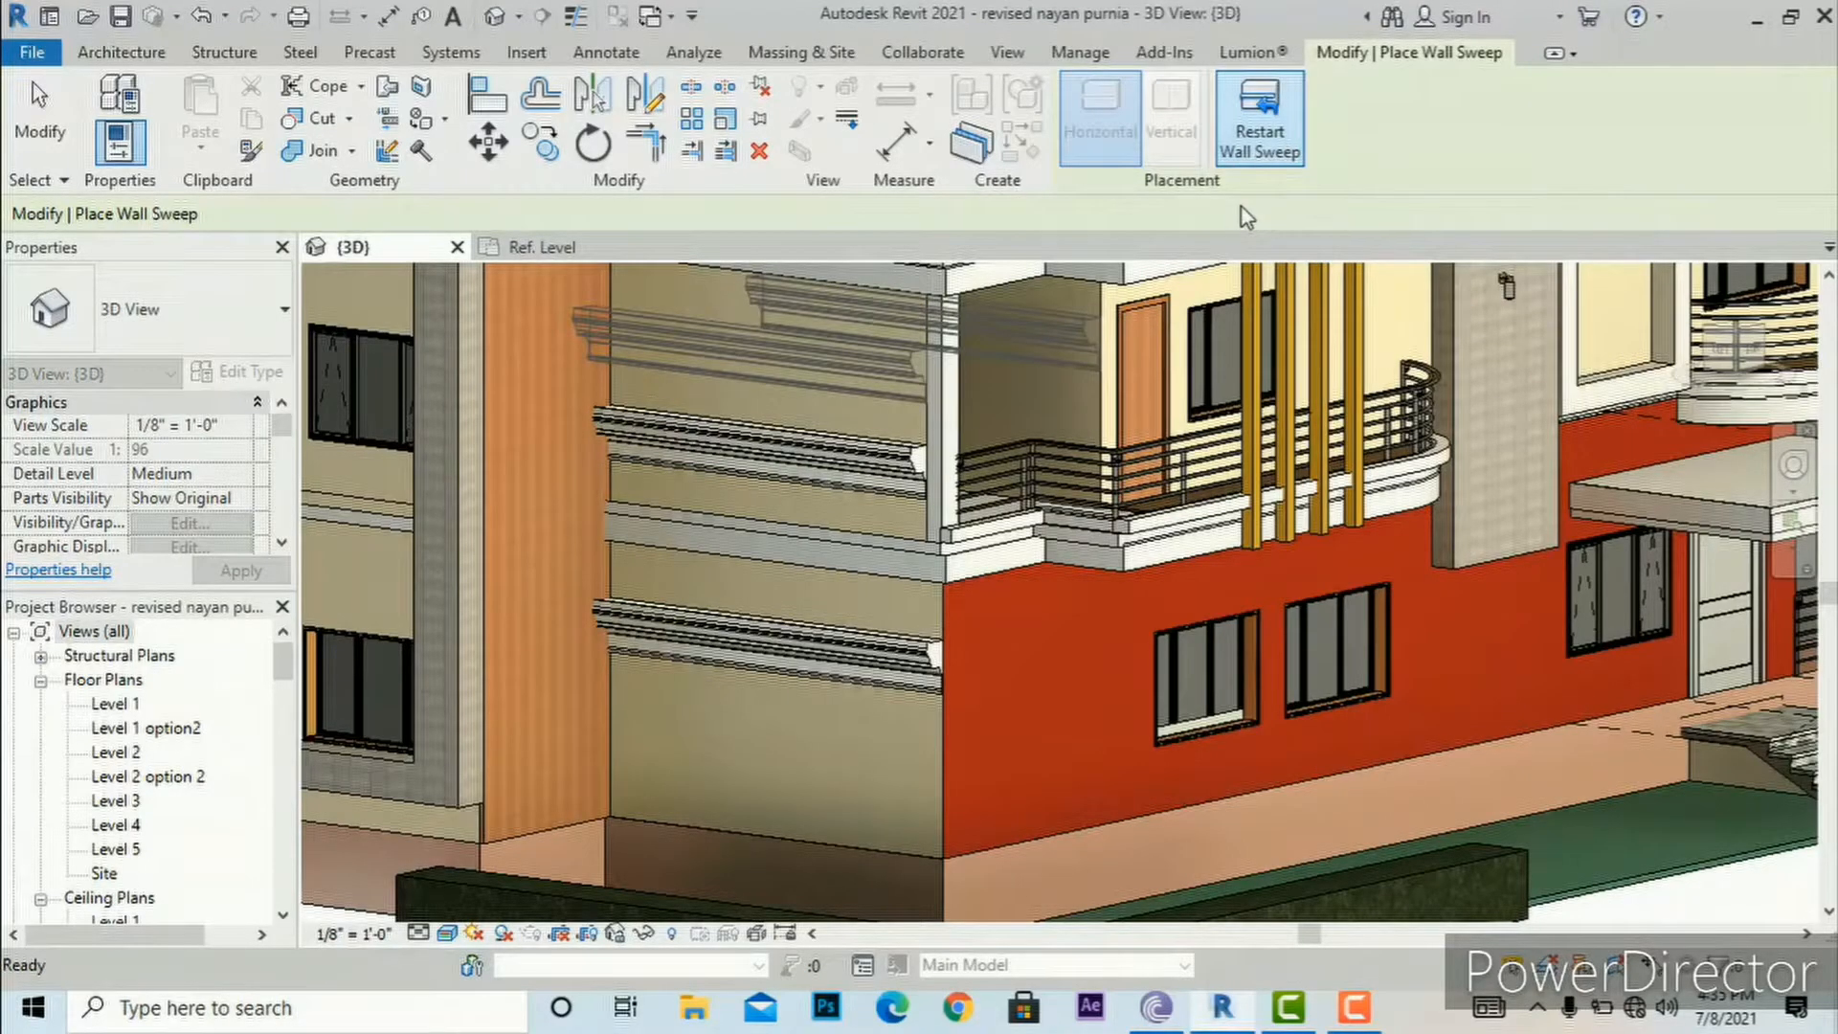
key("Escape")
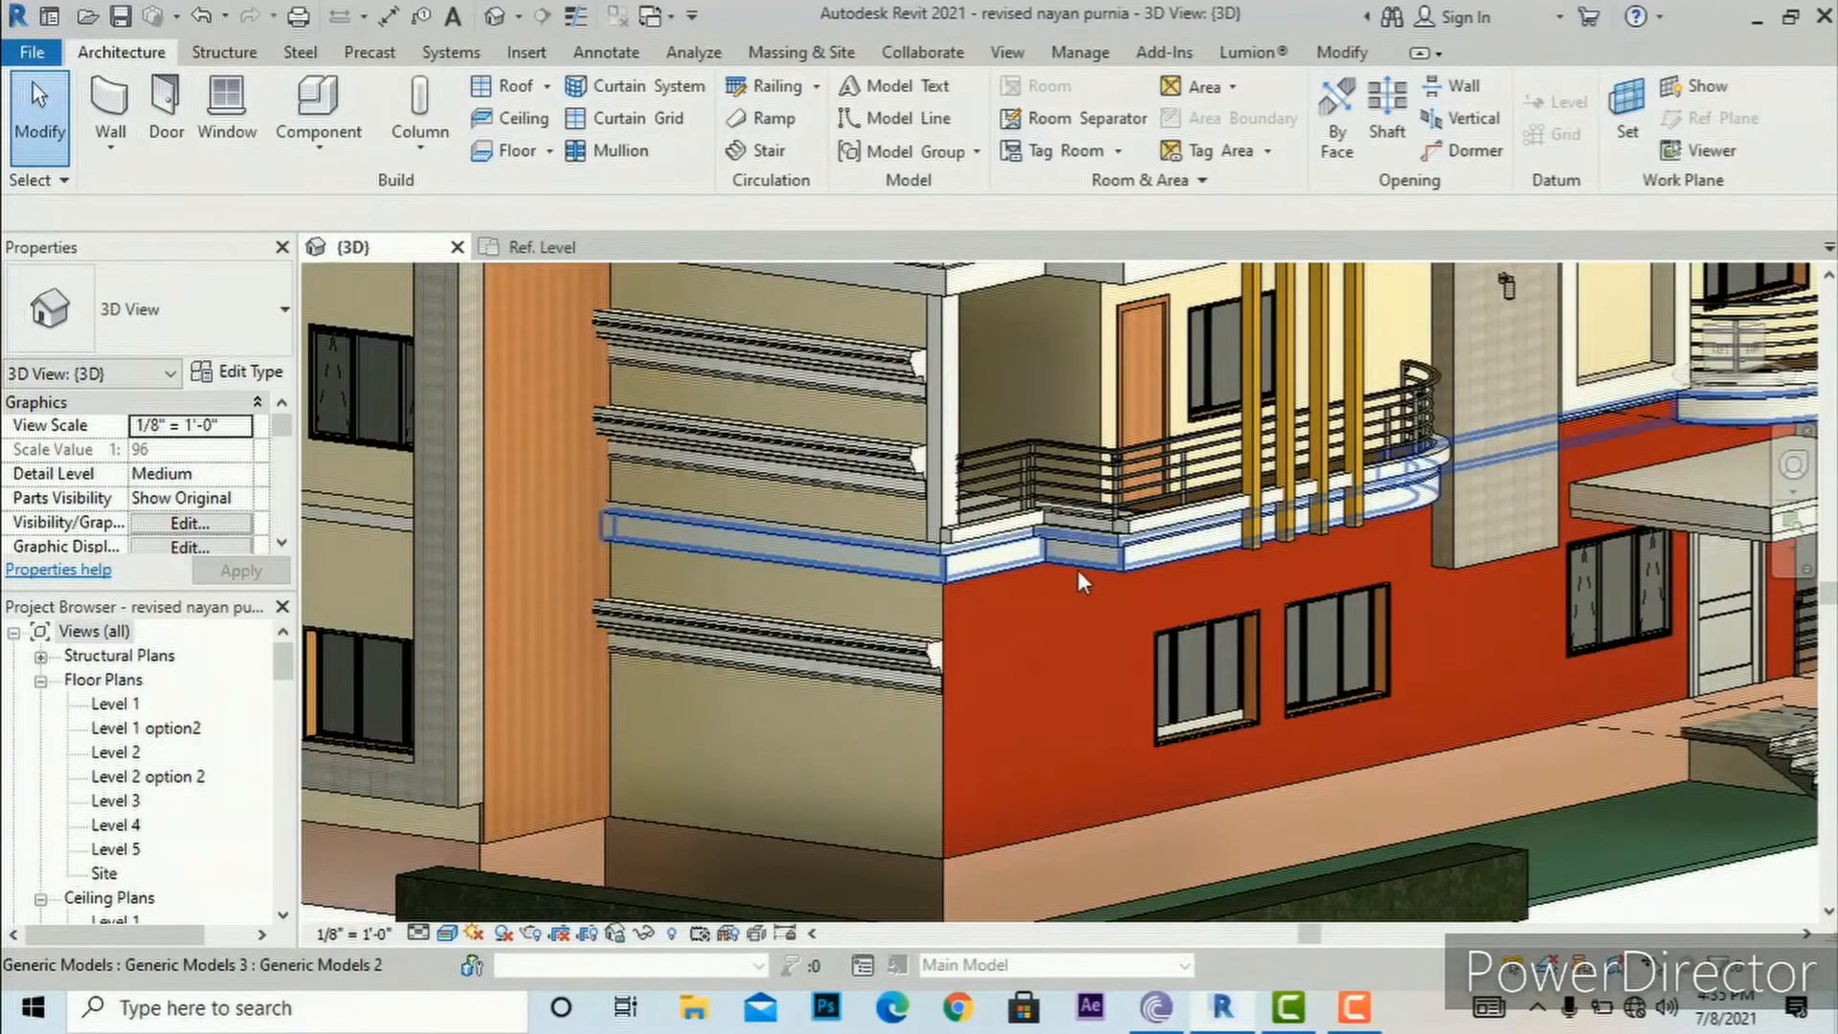
Step: Change the profile of the Cornice wall sweep type to Parapet Cap-Precast : 16" Wide
scroll(1078, 573, "down", 1)
scroll(1078, 571, "down", 2)
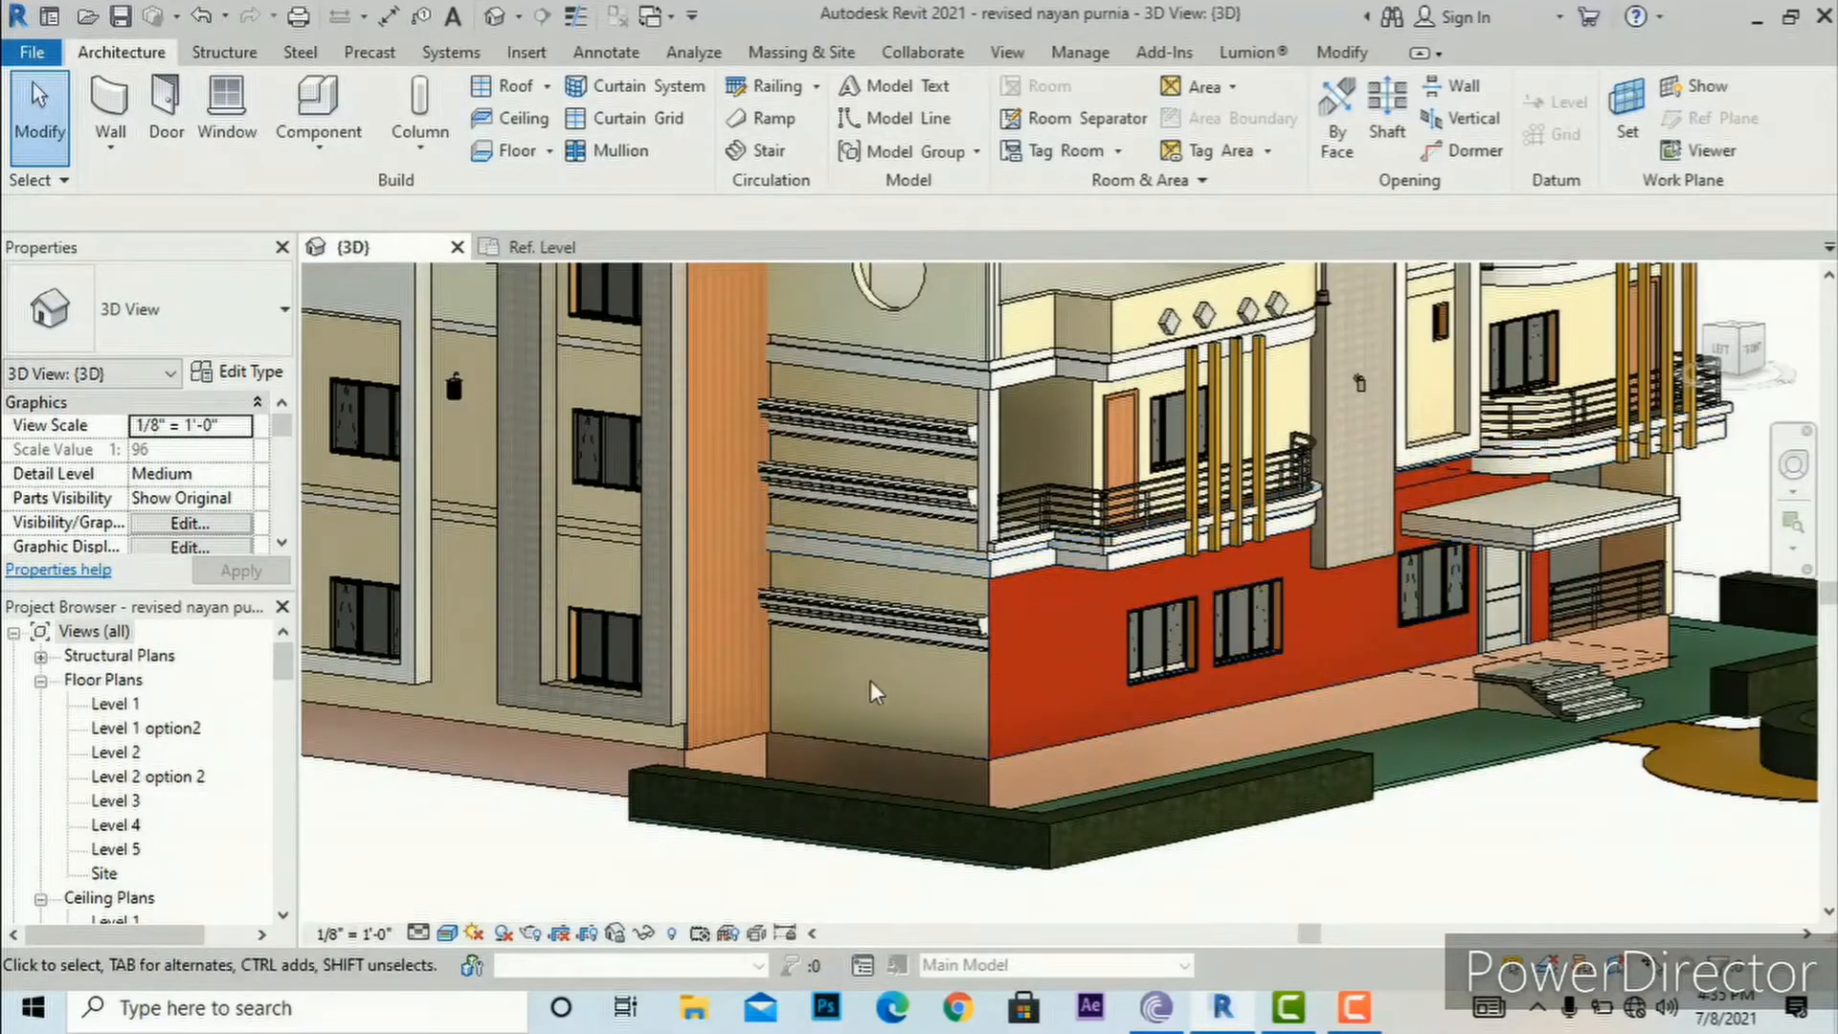
scroll(940, 647, "up", 3)
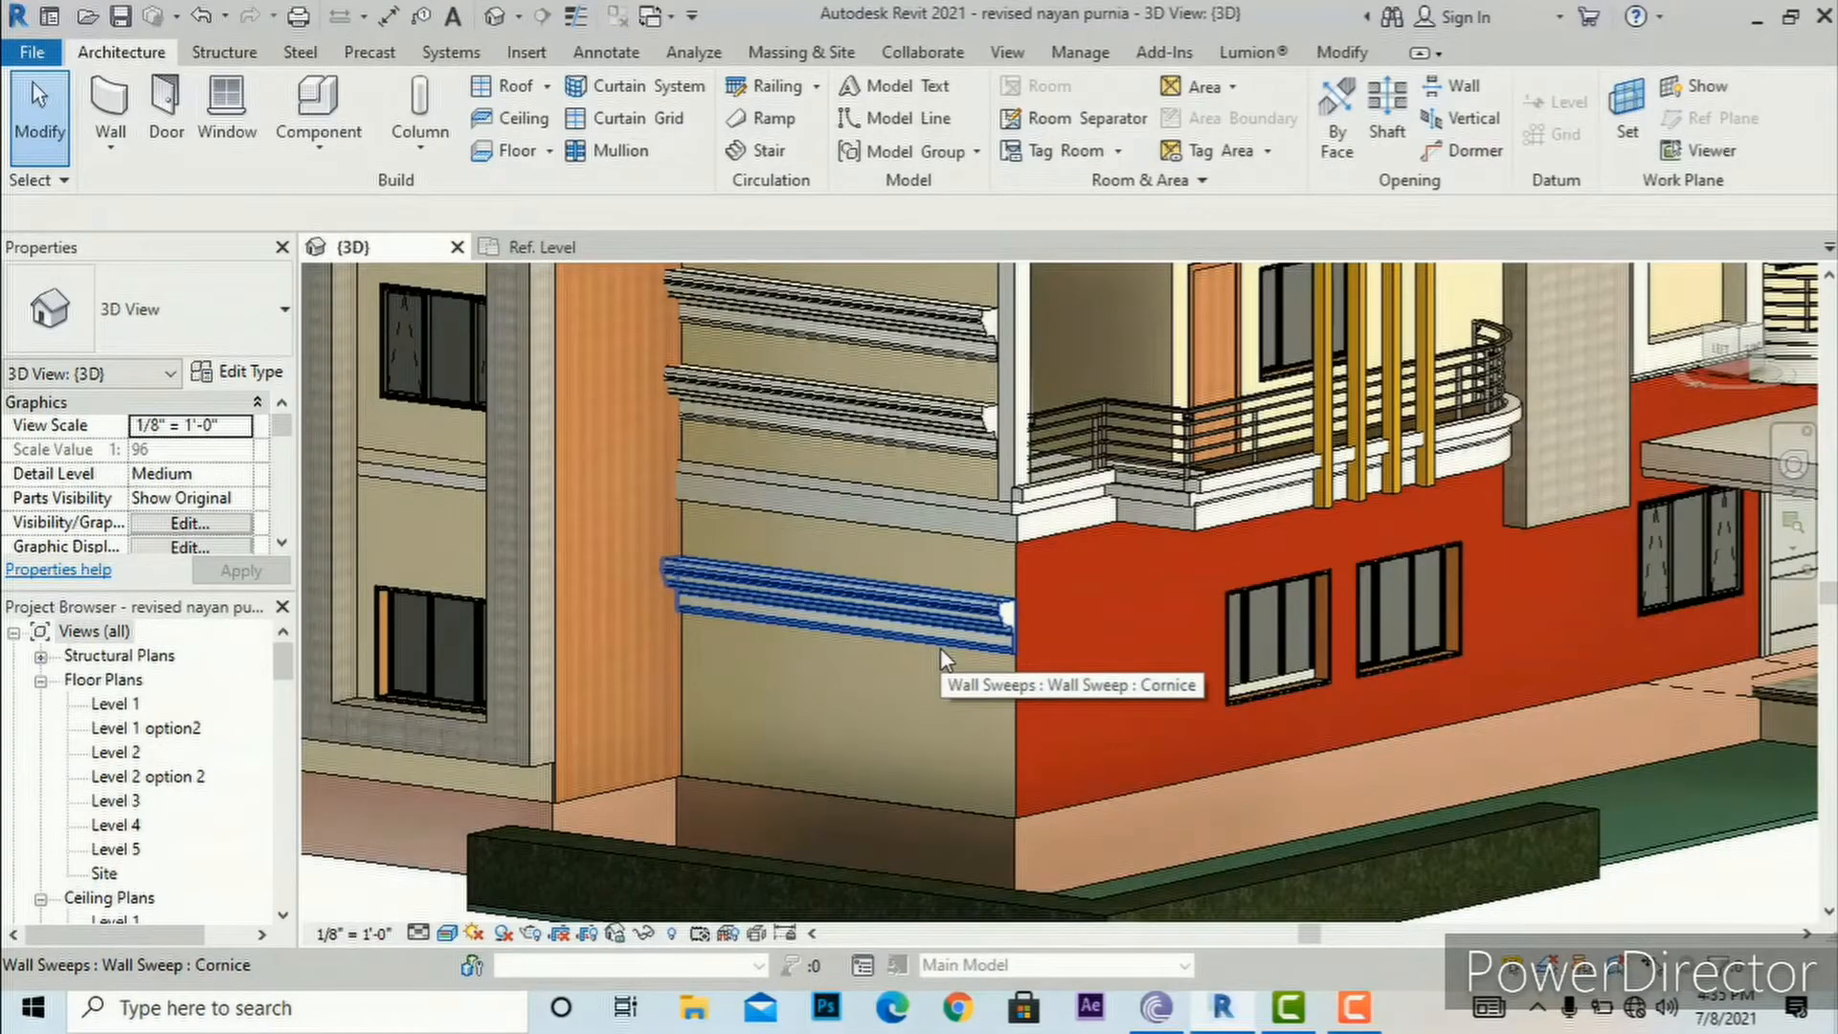
left_click(954, 624)
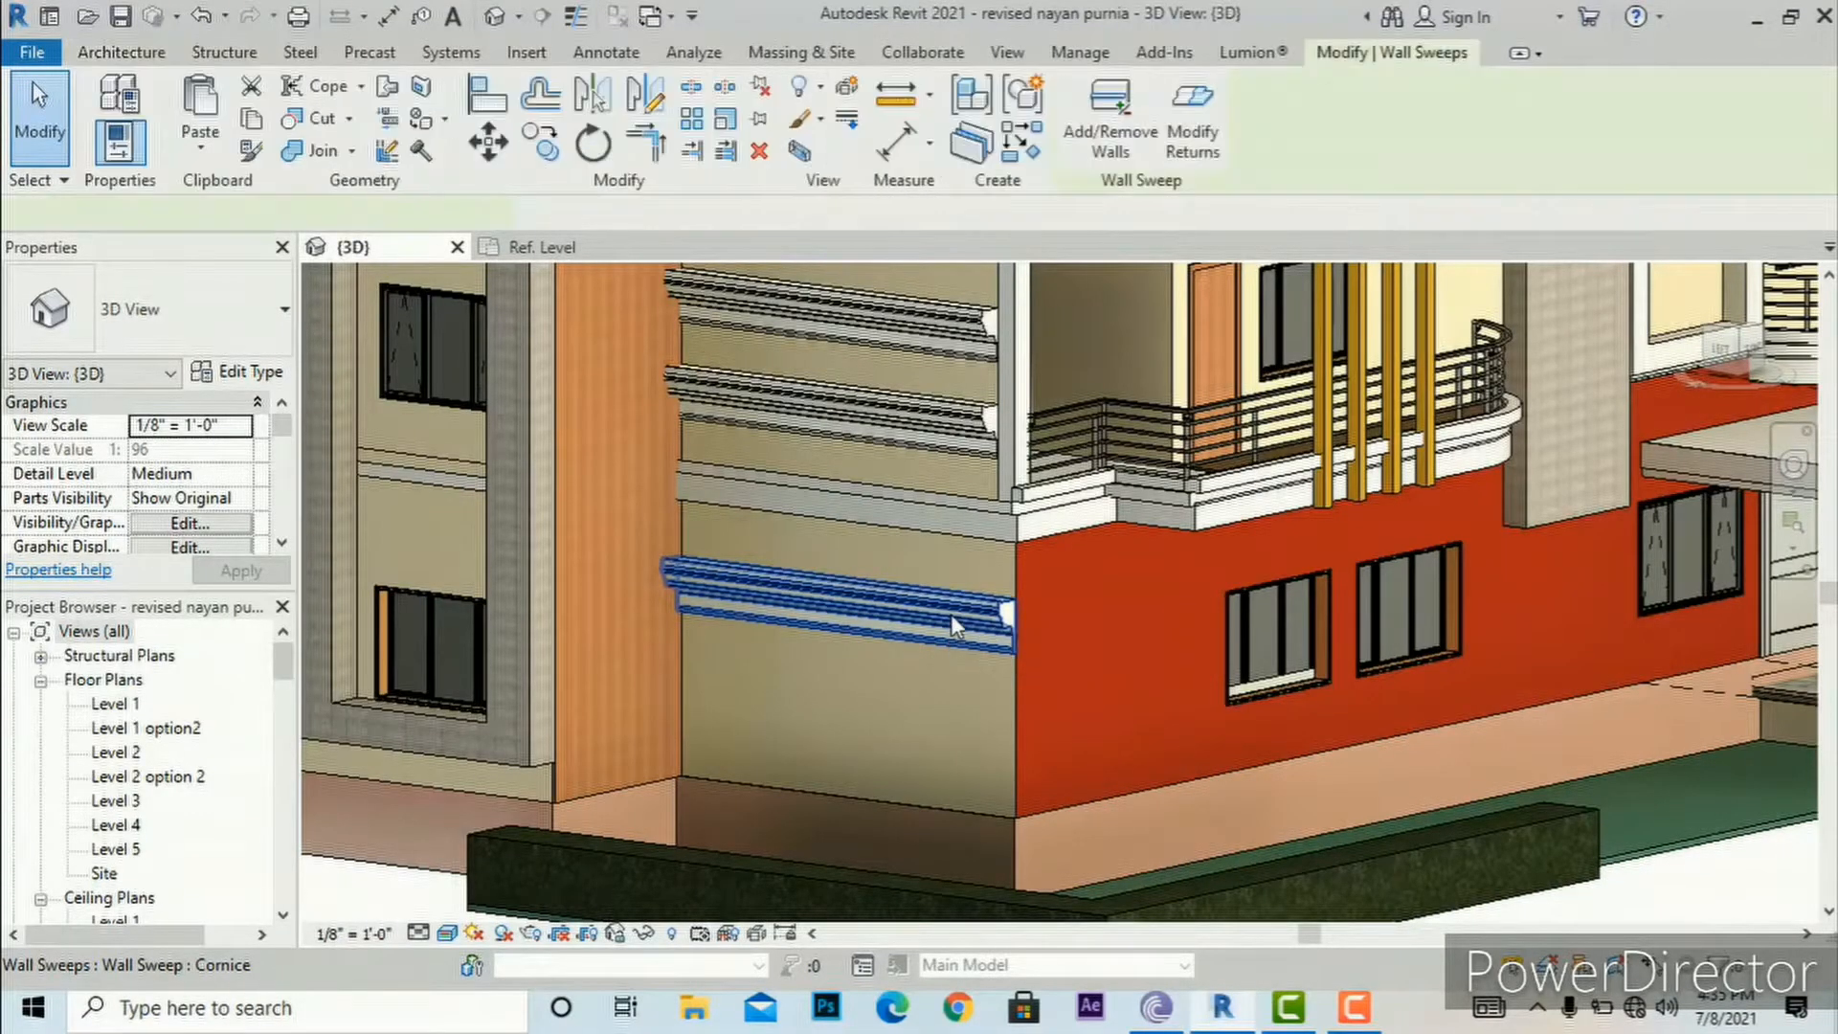
left_click(239, 372)
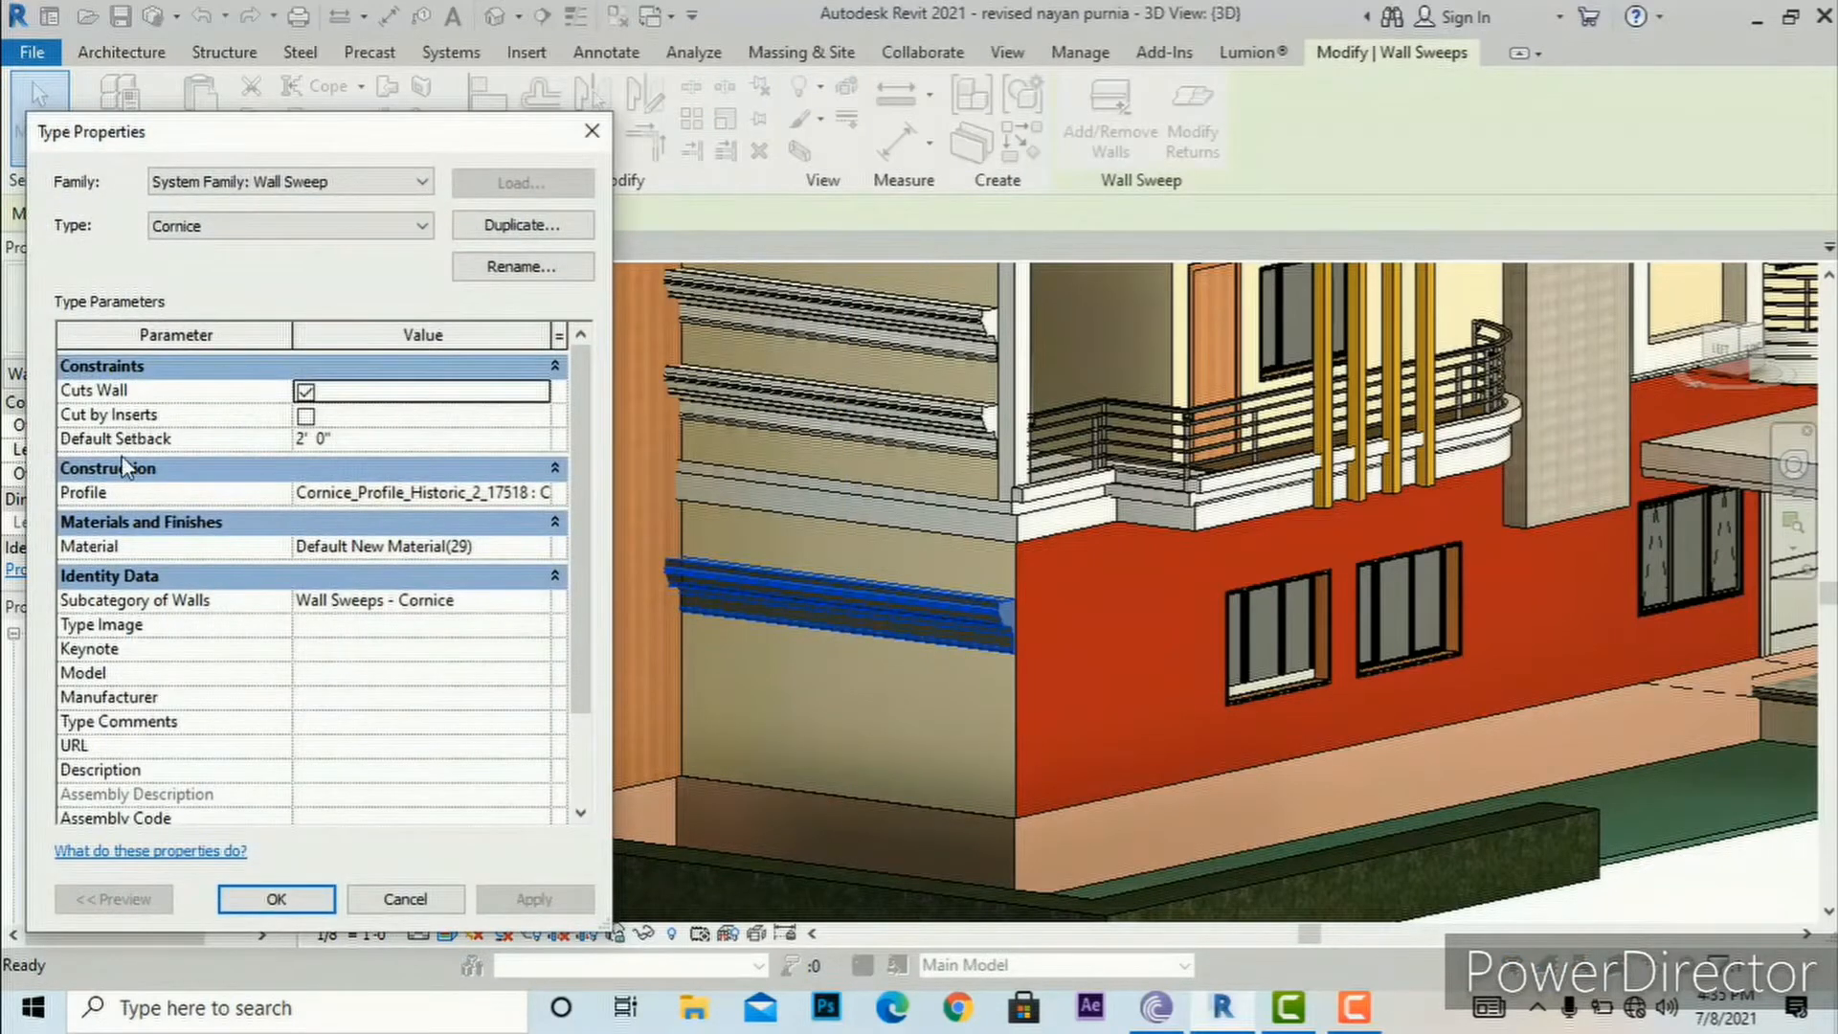
left_click(541, 498)
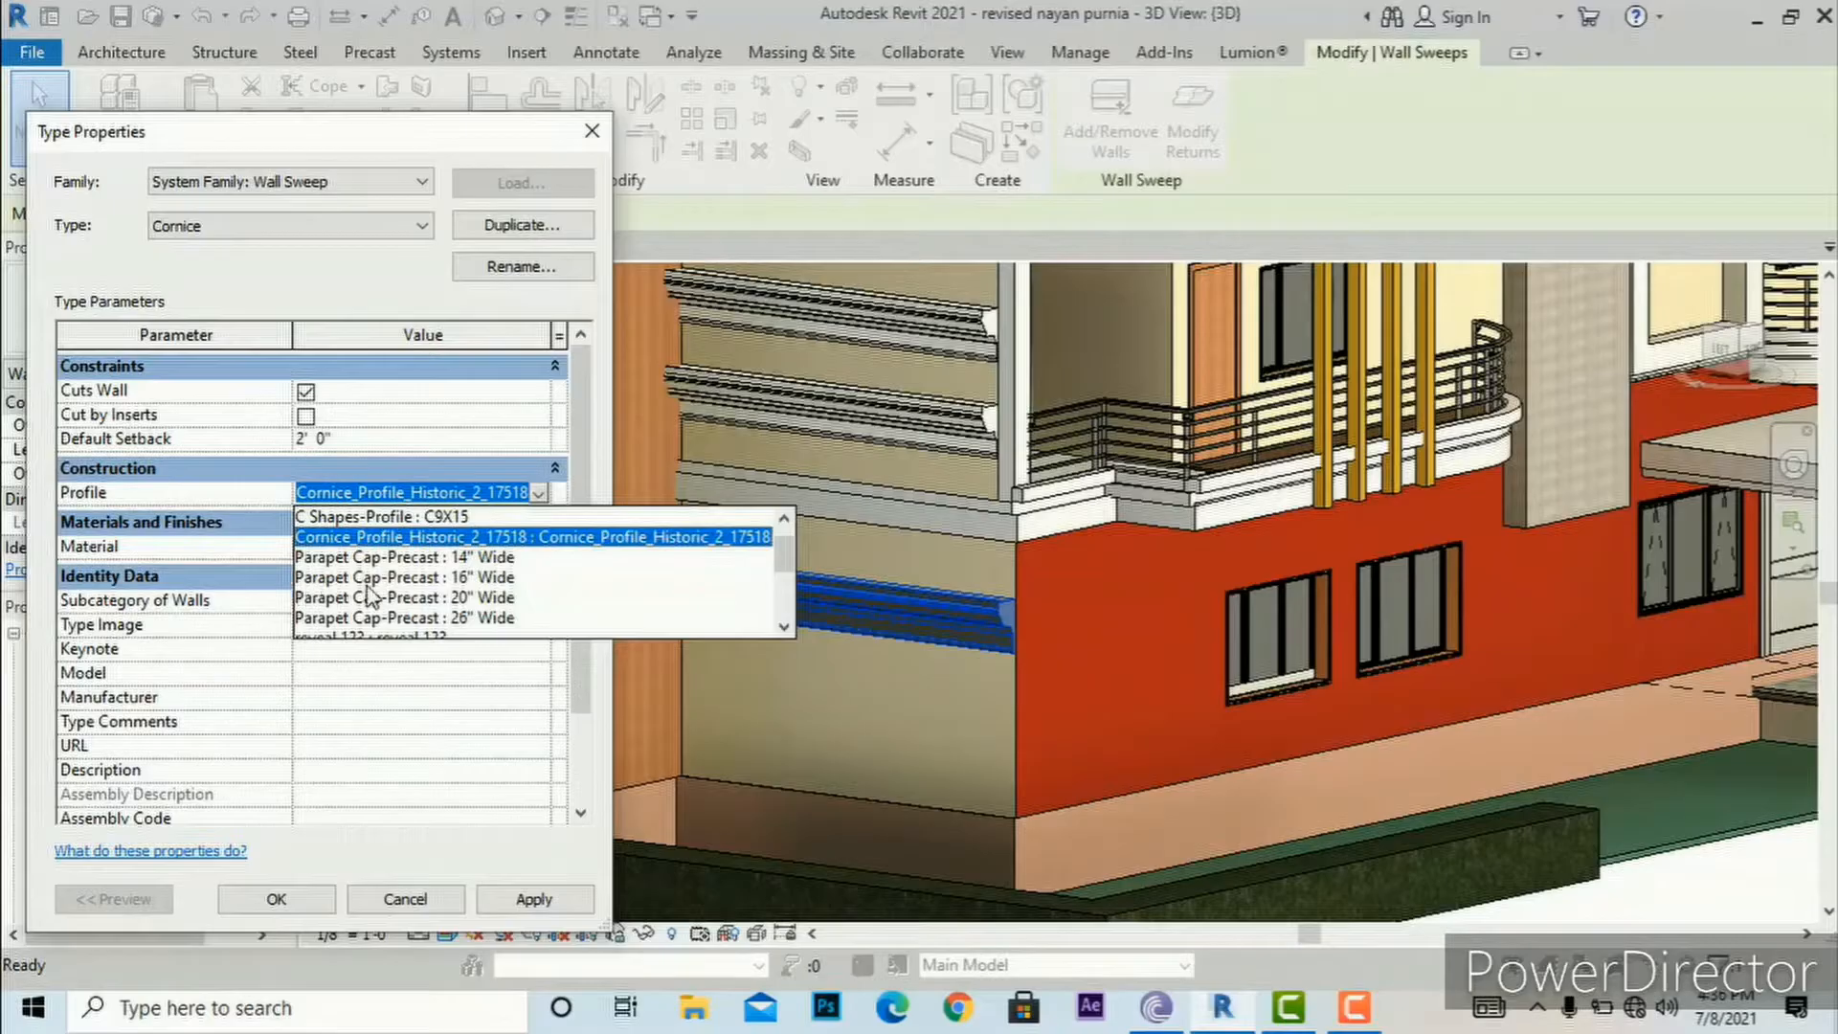
left_click(466, 578)
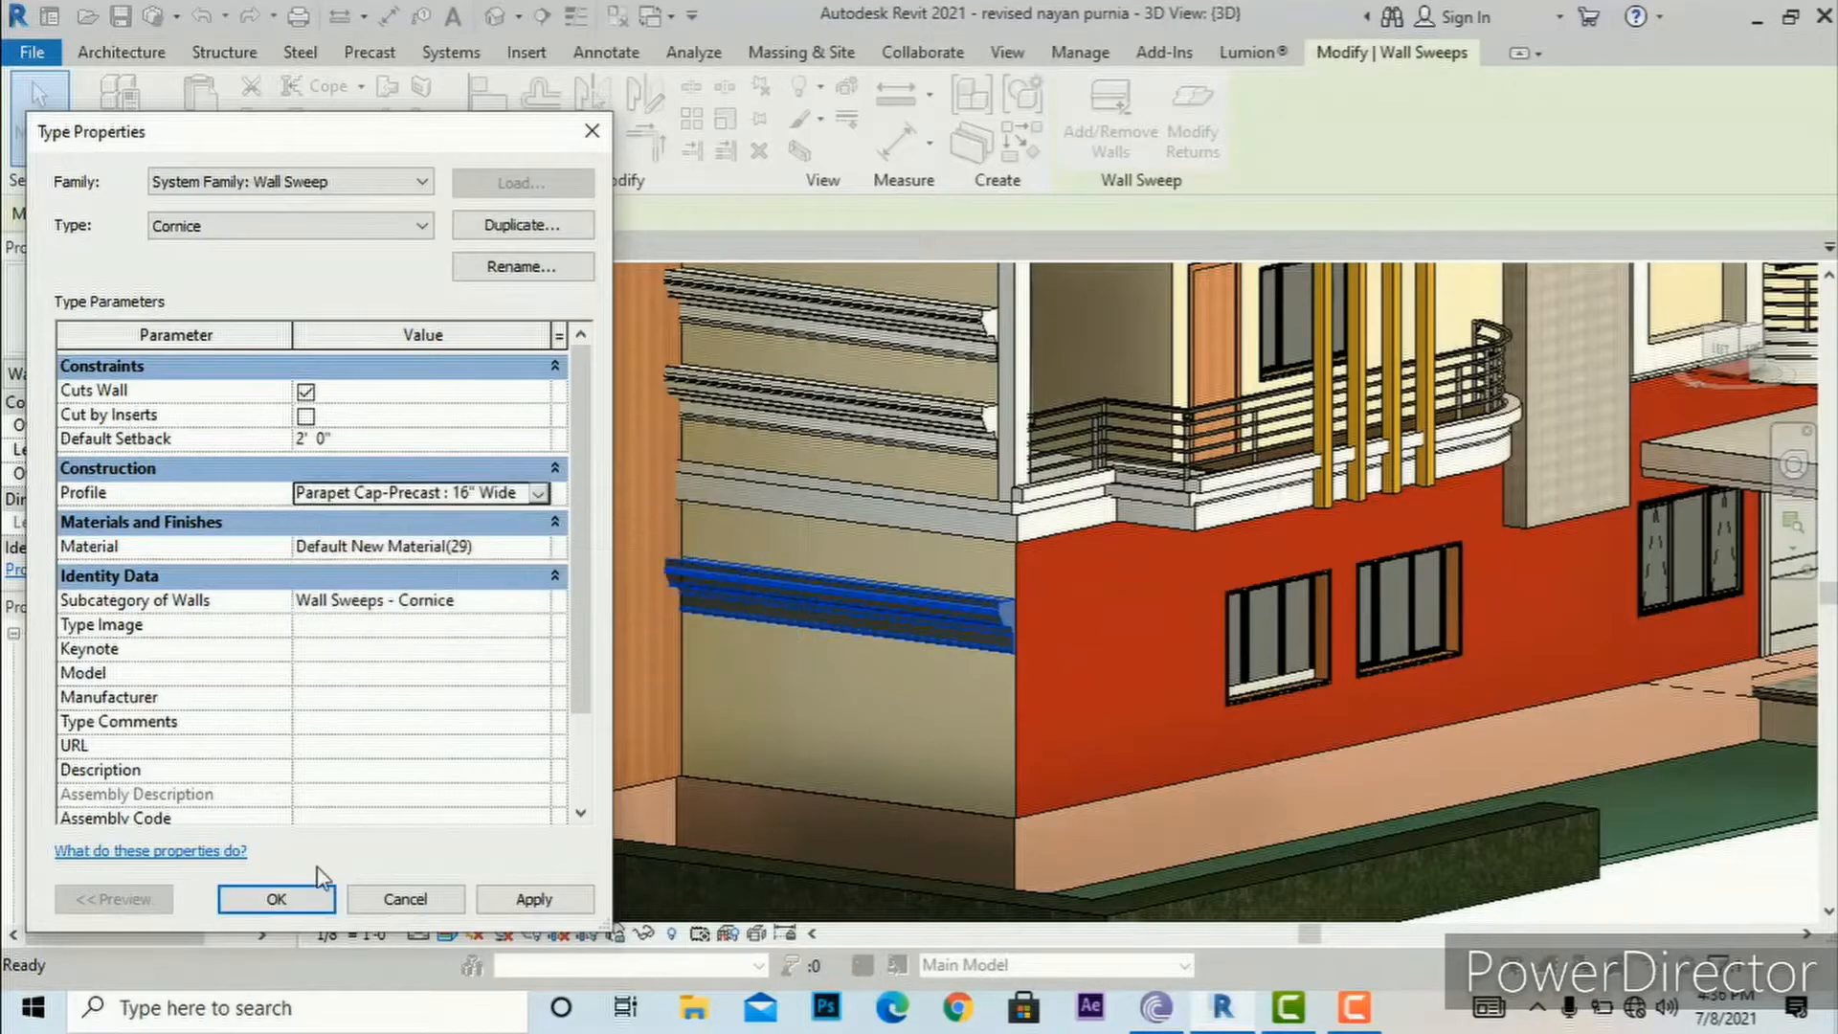
left_click(532, 901)
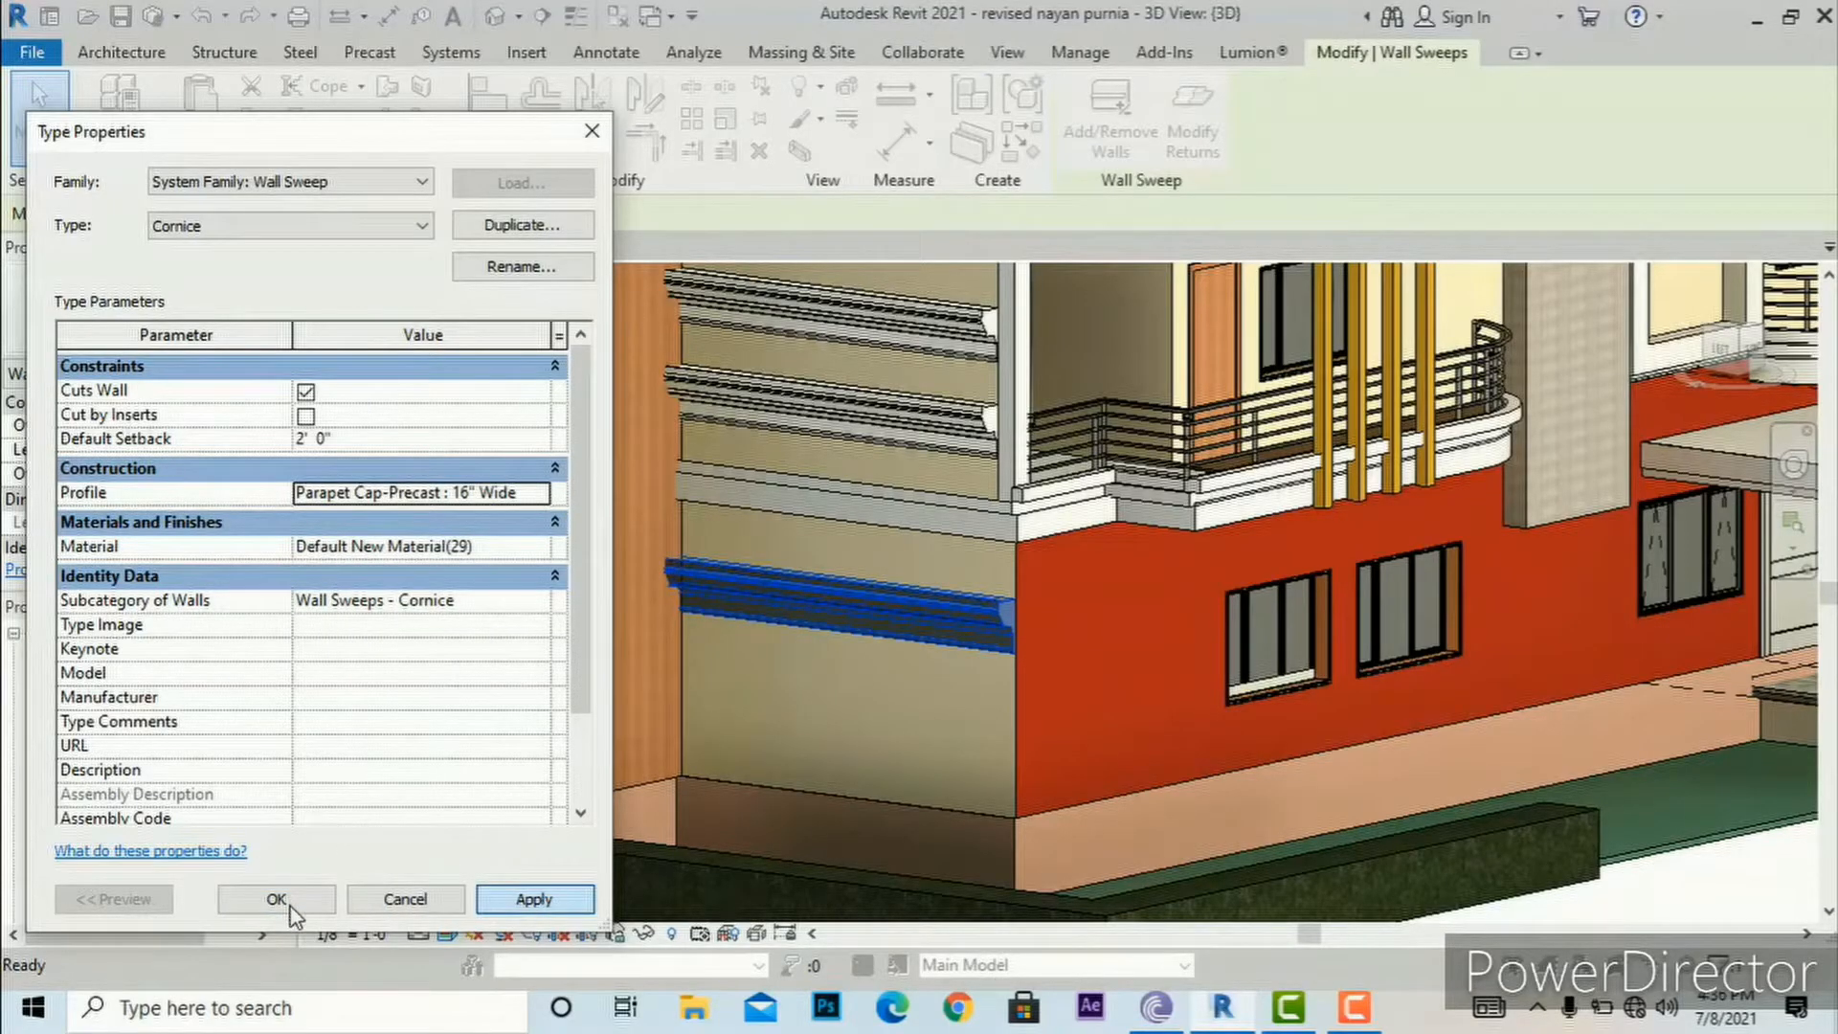
left_click(277, 900)
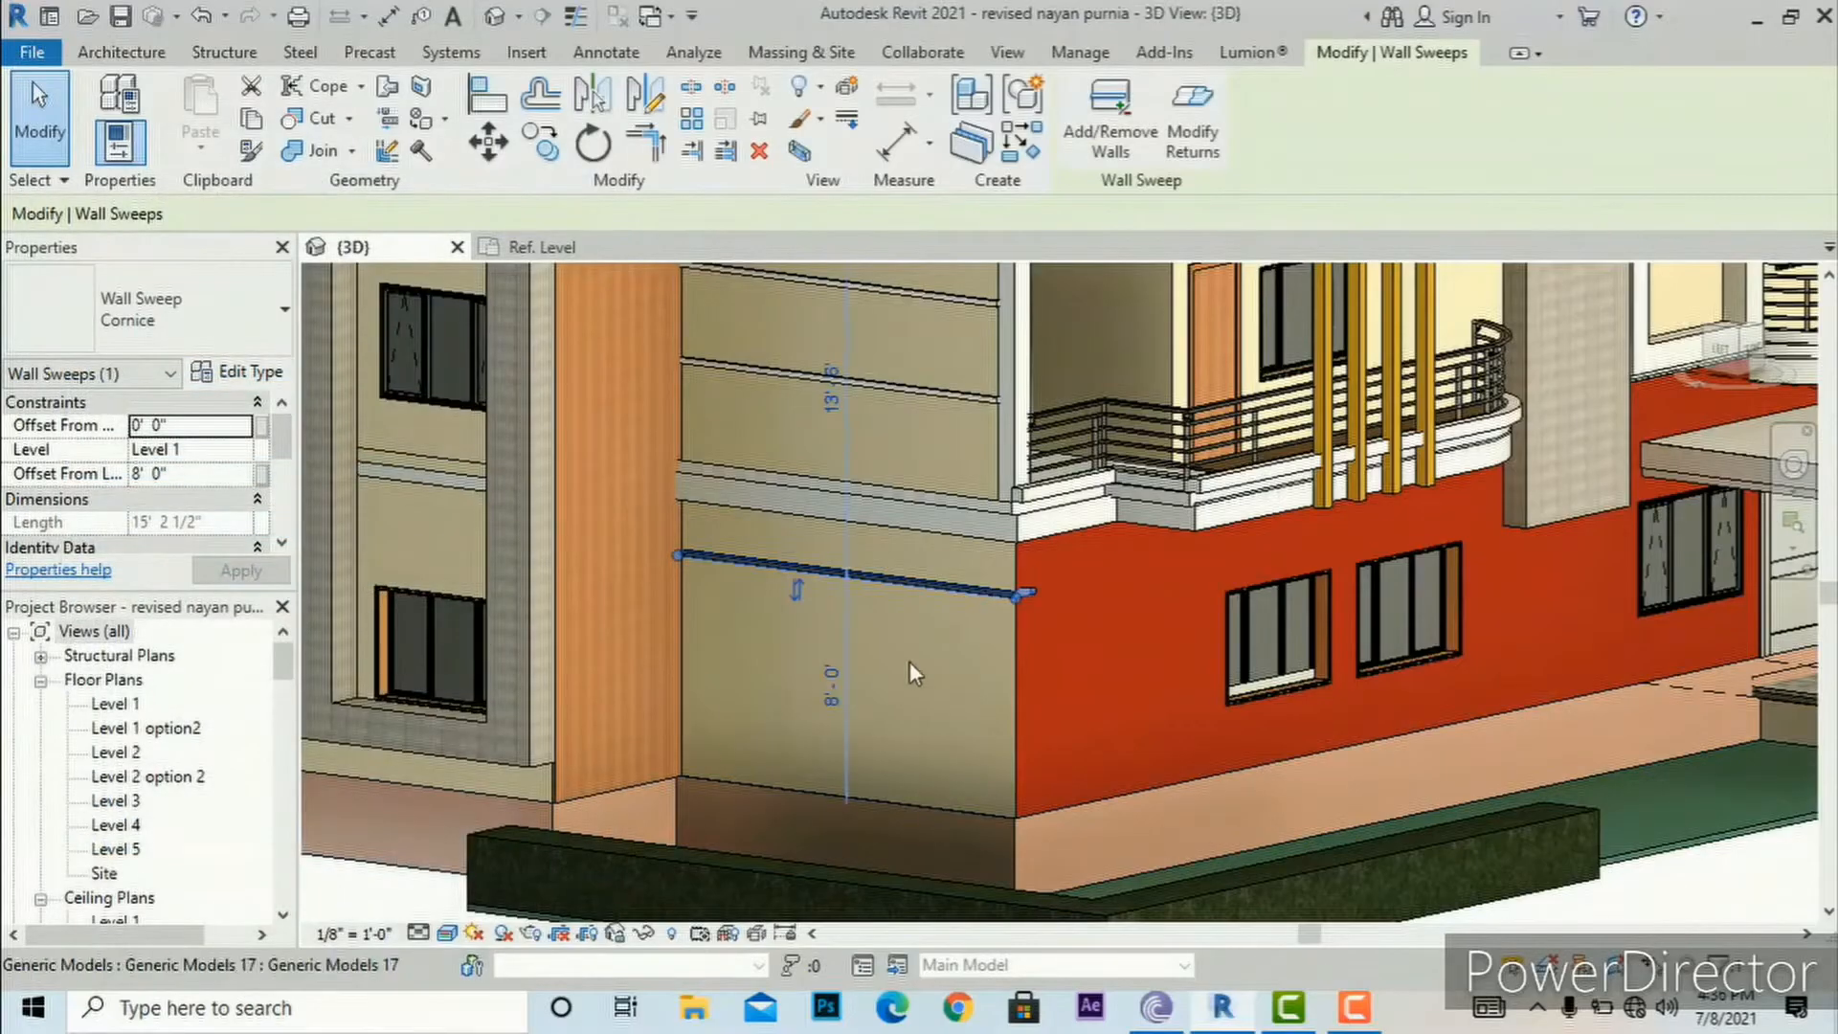
key("Escape")
Step: Set the offset from the wall of the lowest horizontal sweep on the beige wall to 1'
scroll(1013, 600, "up", 3)
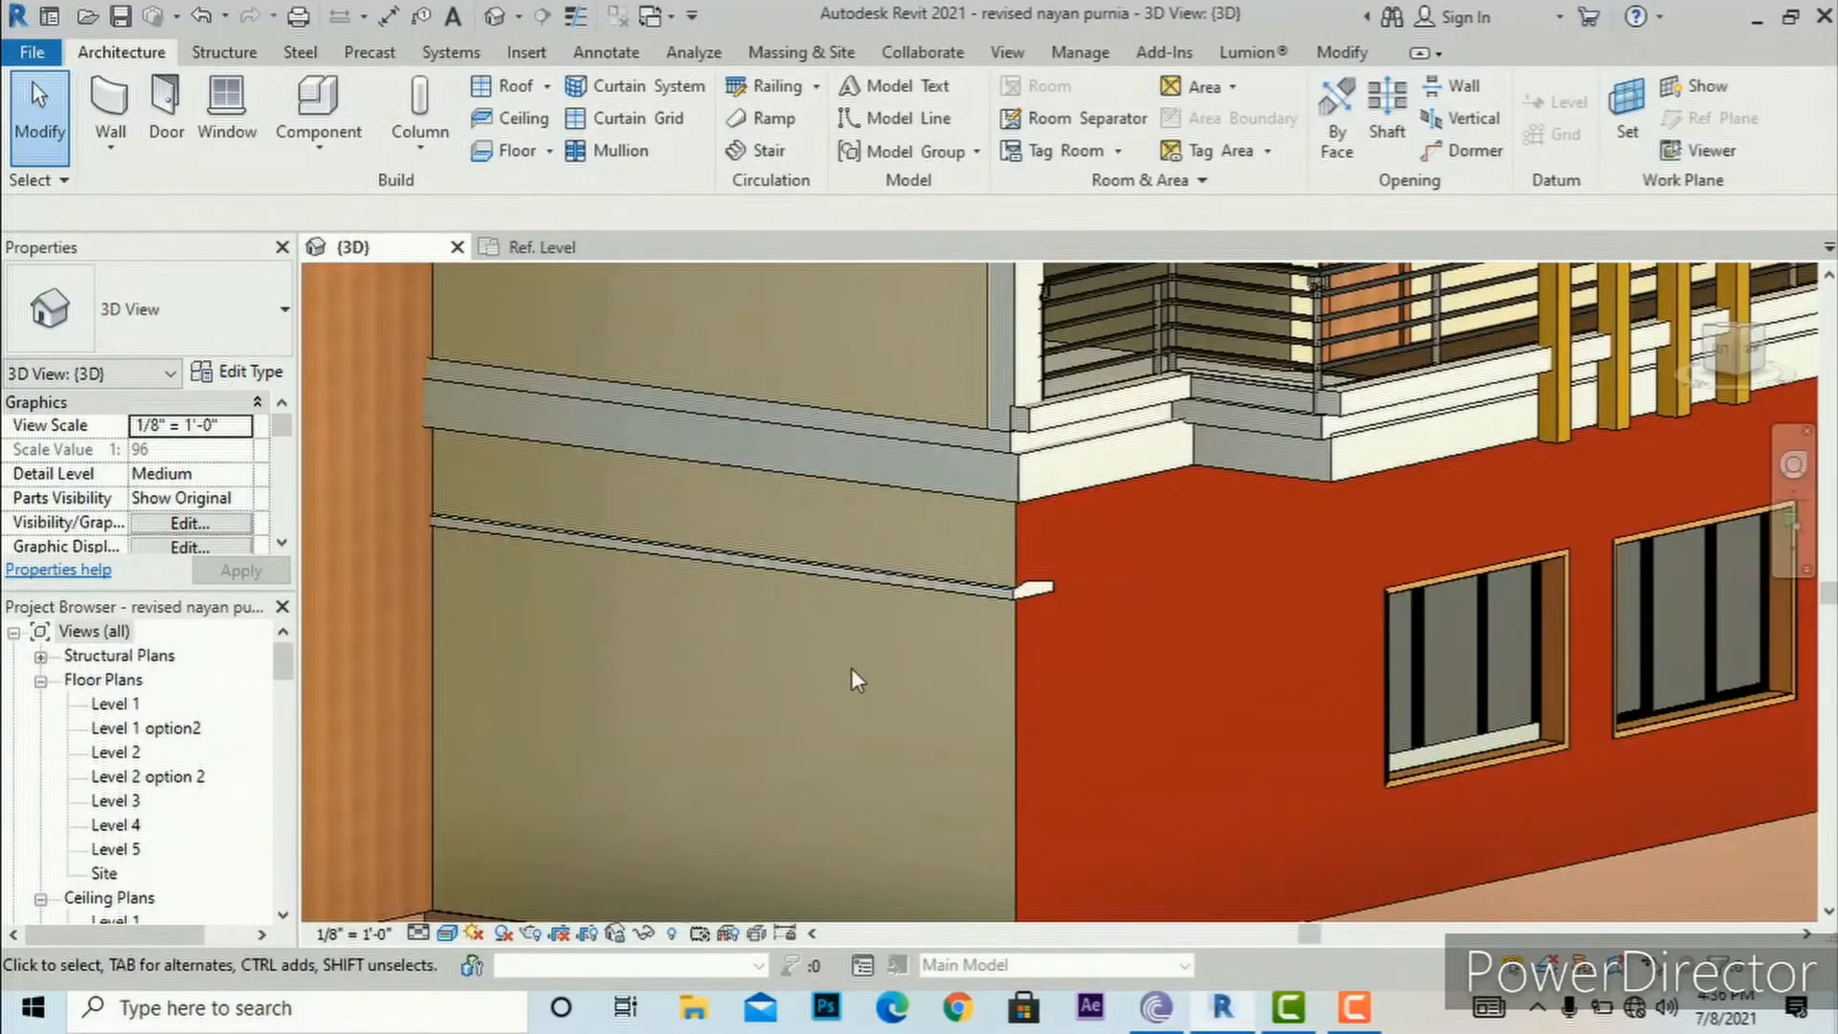
scroll(868, 711, "down", 3)
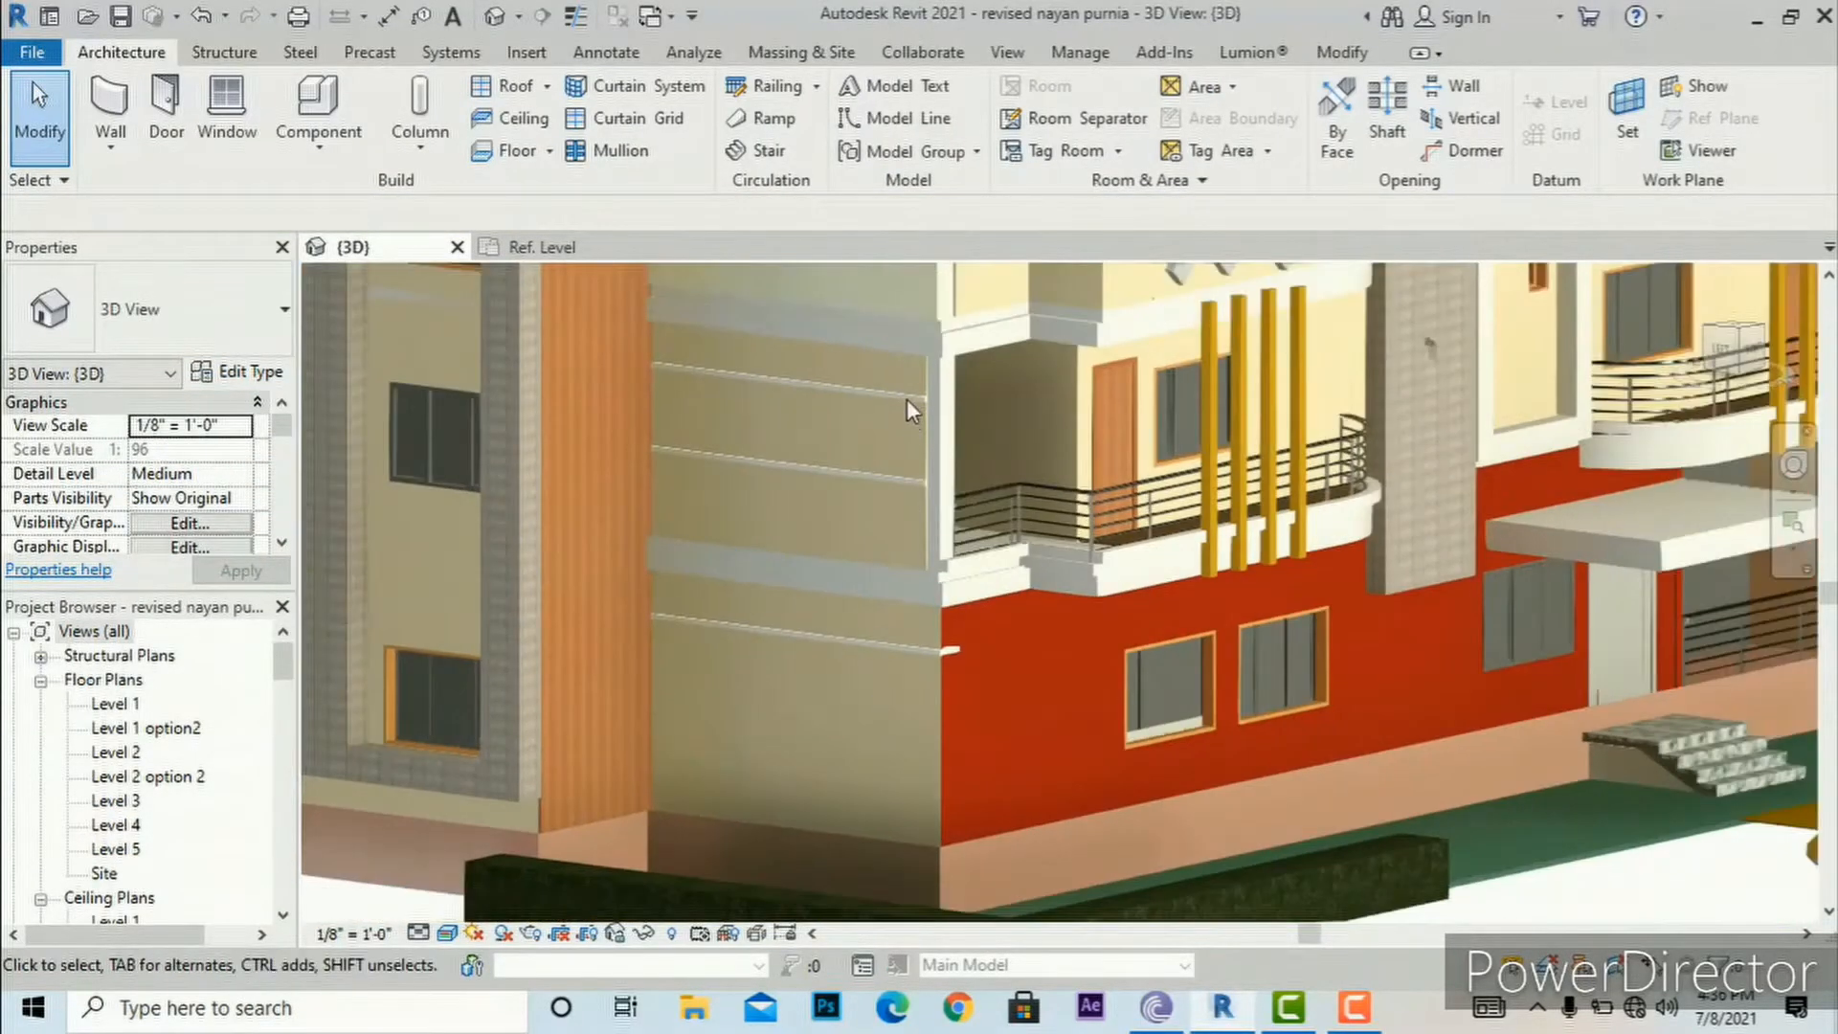
scroll(911, 382, "up", 3)
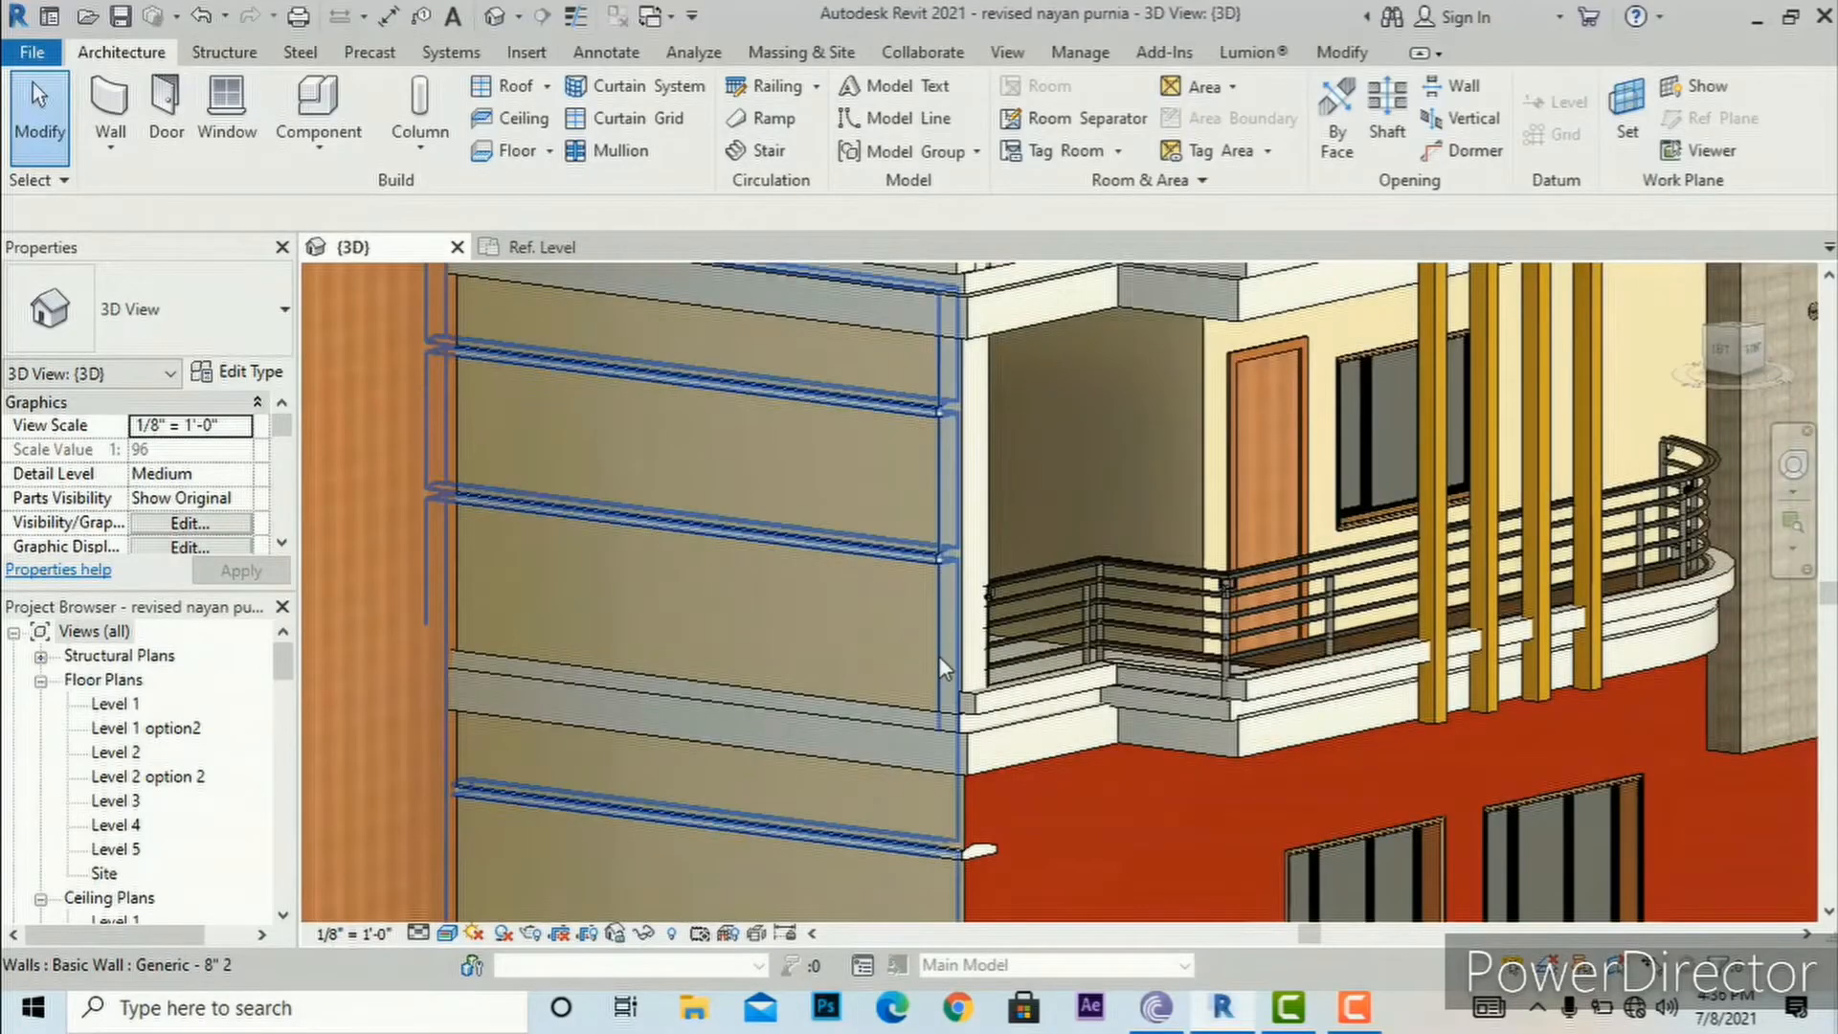
scroll(864, 494, "down", 2)
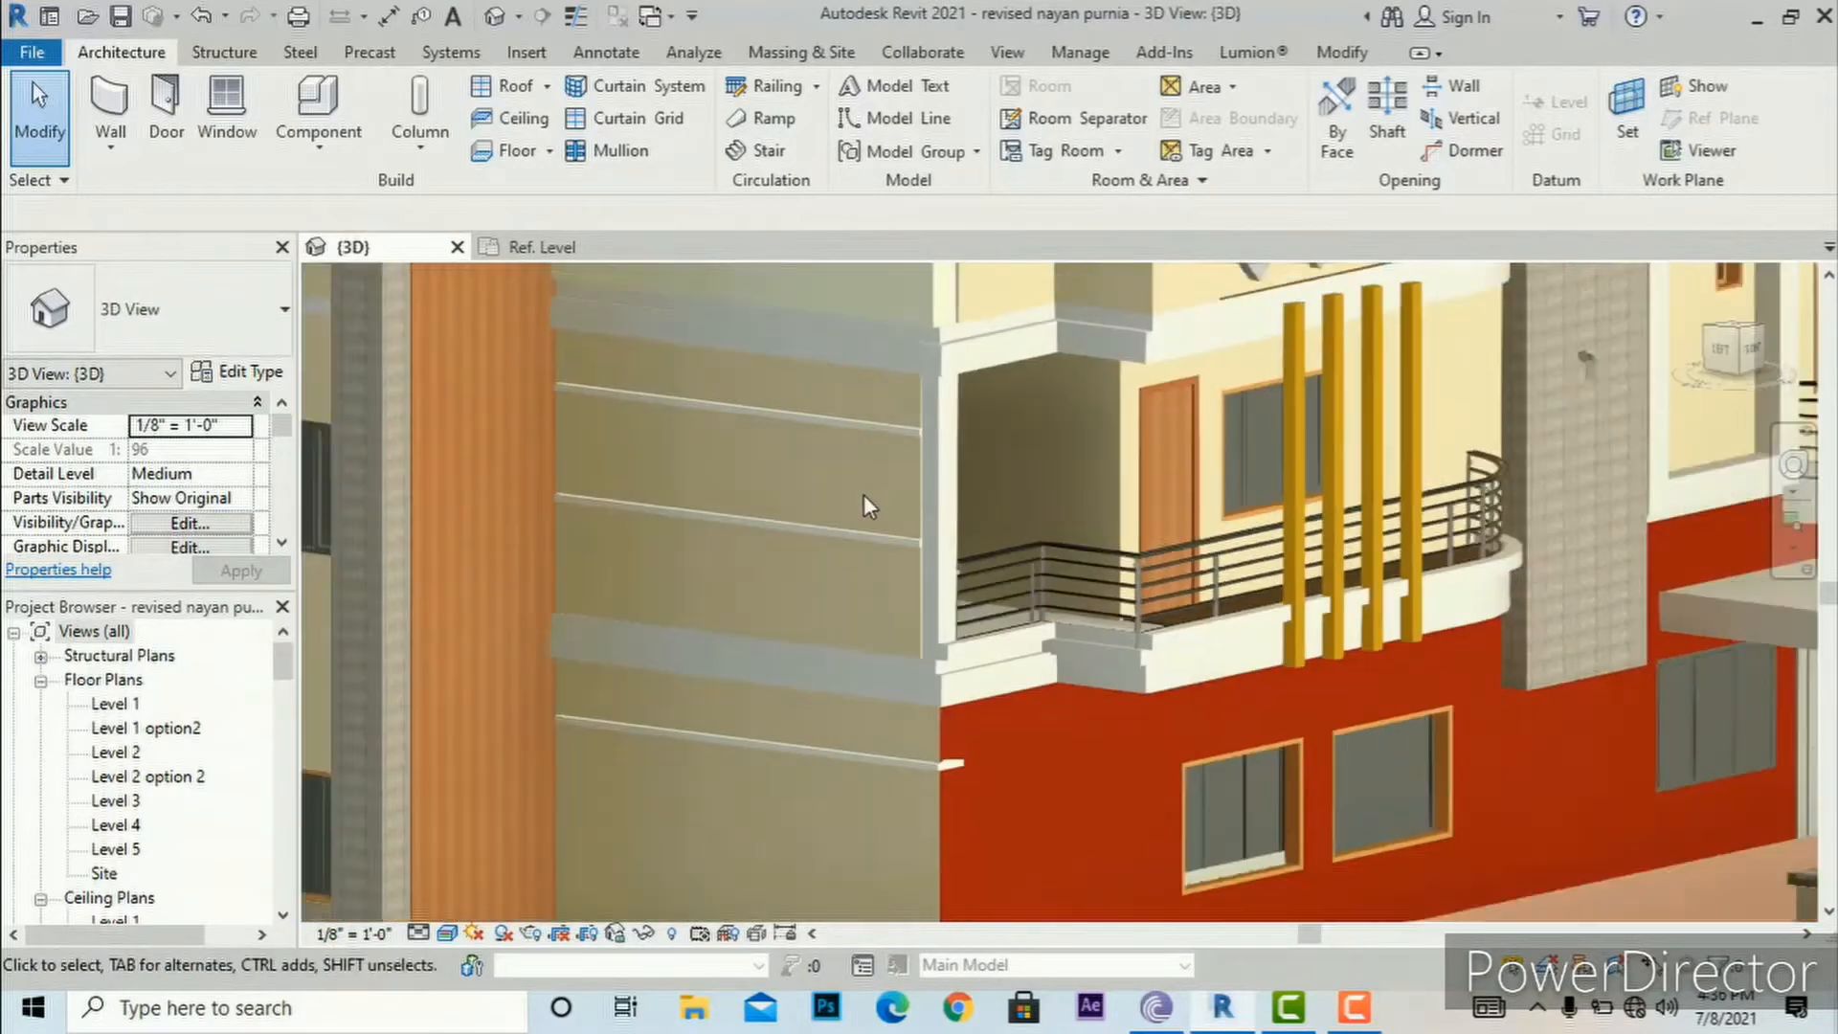
scroll(967, 799, "up", 4)
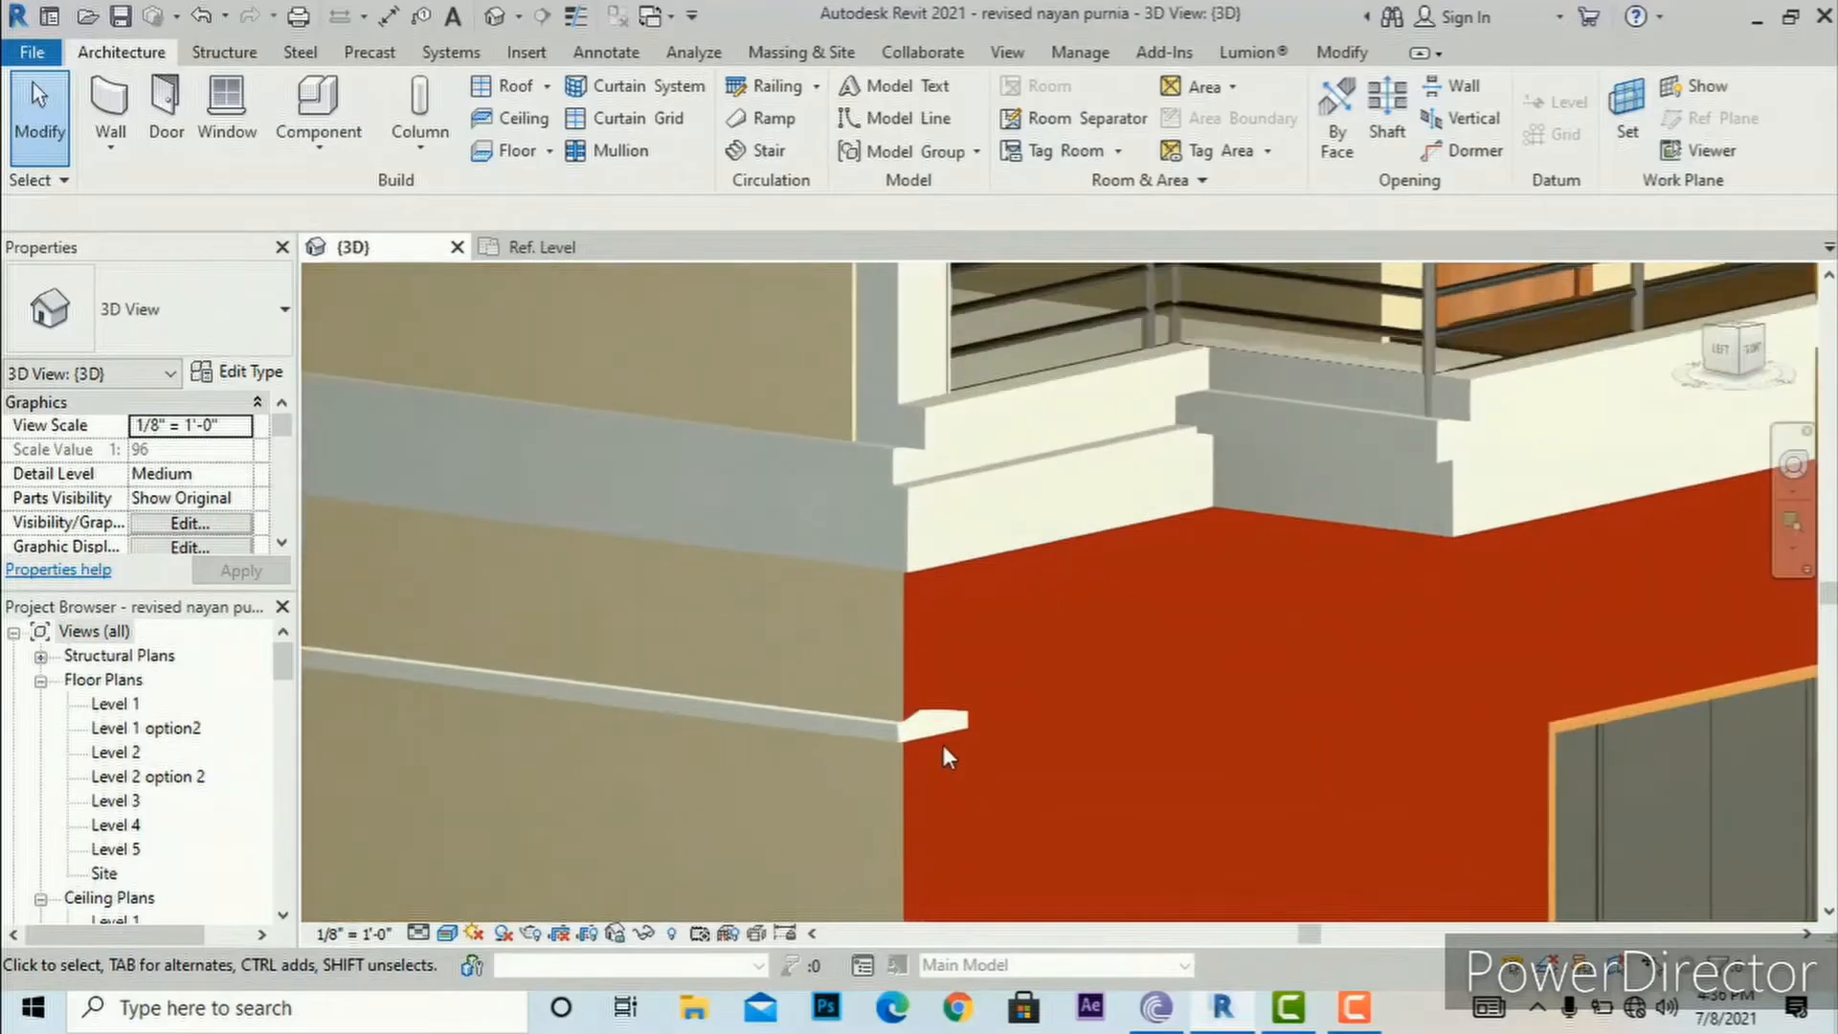
left_click(900, 734)
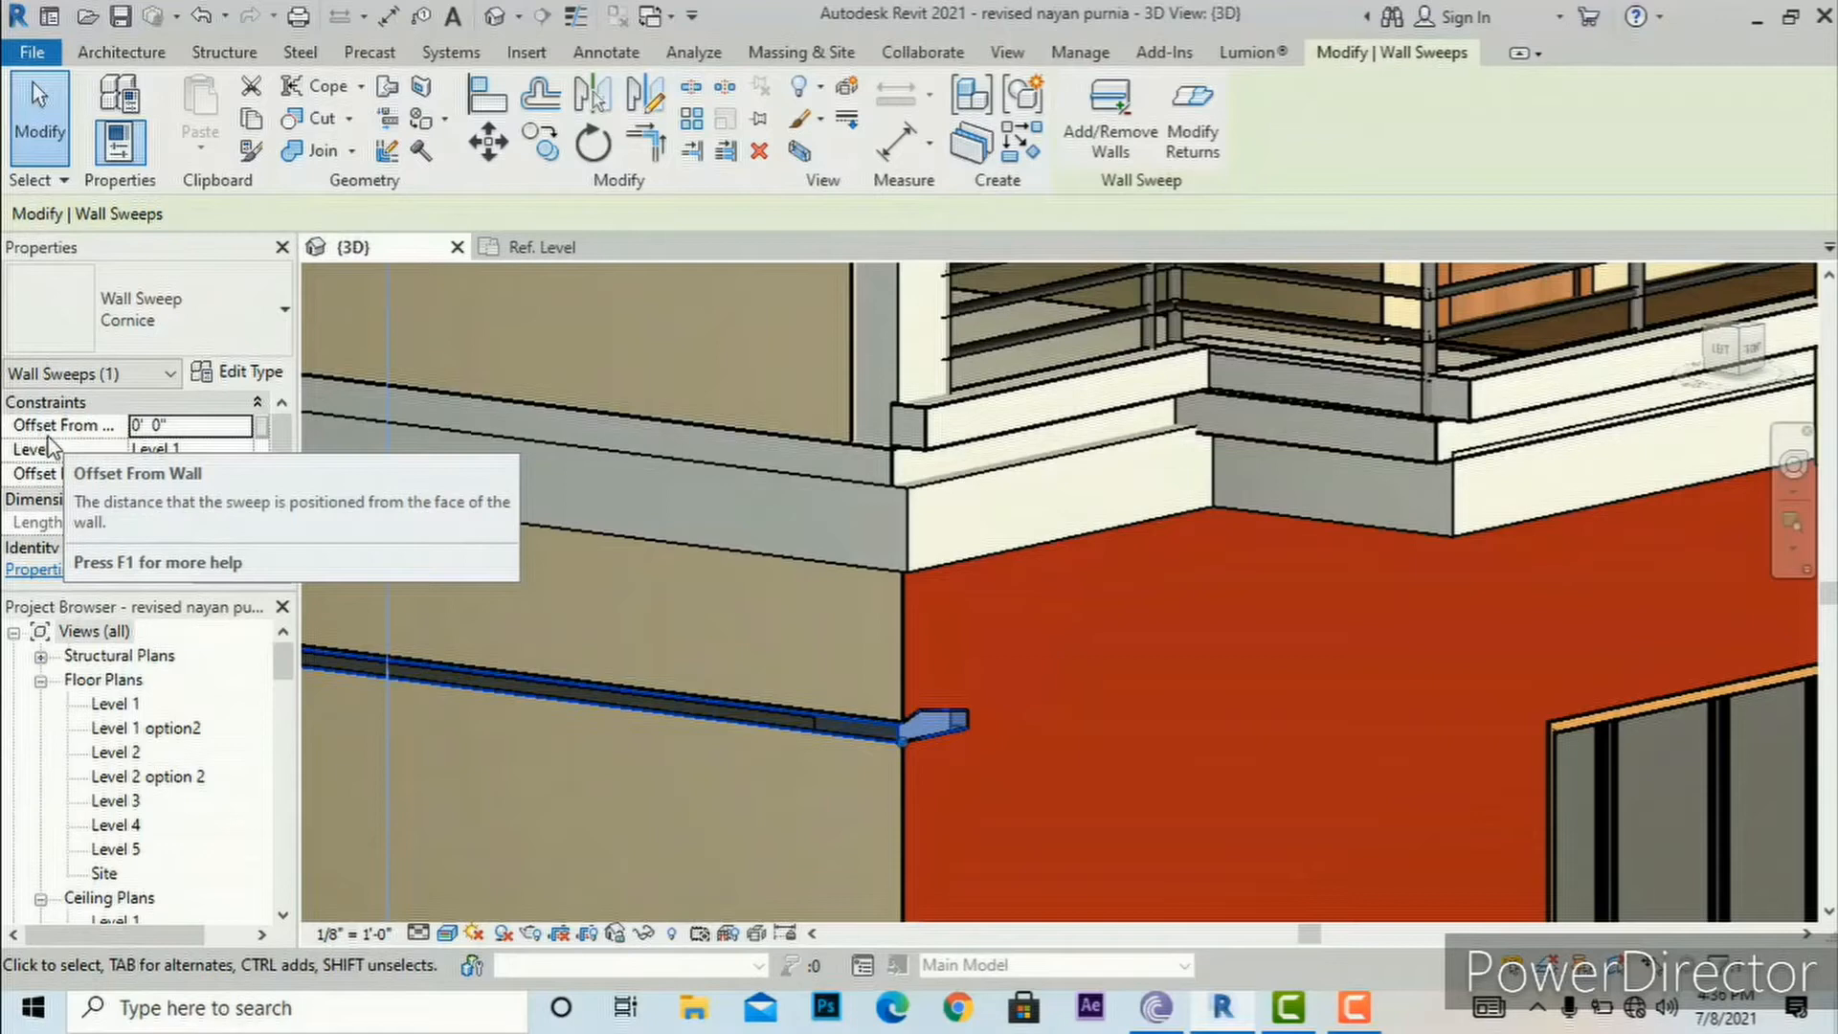
left_click(192, 426)
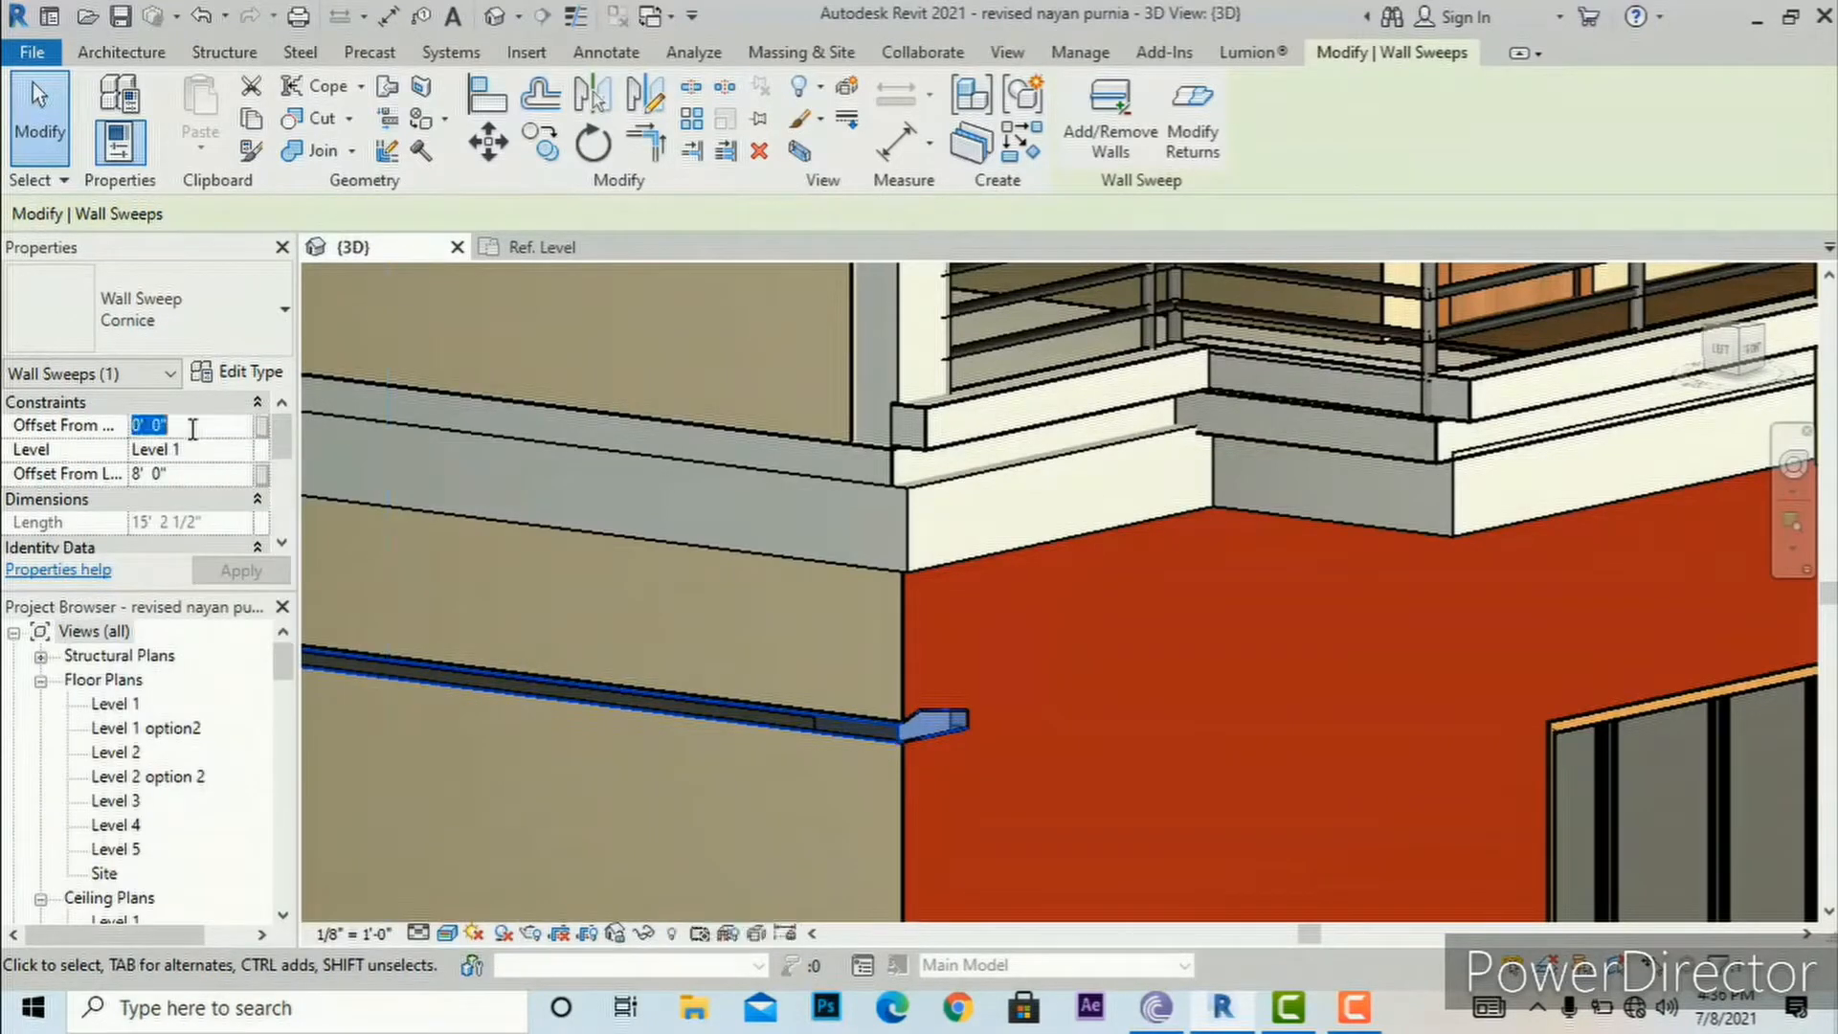
type("1")
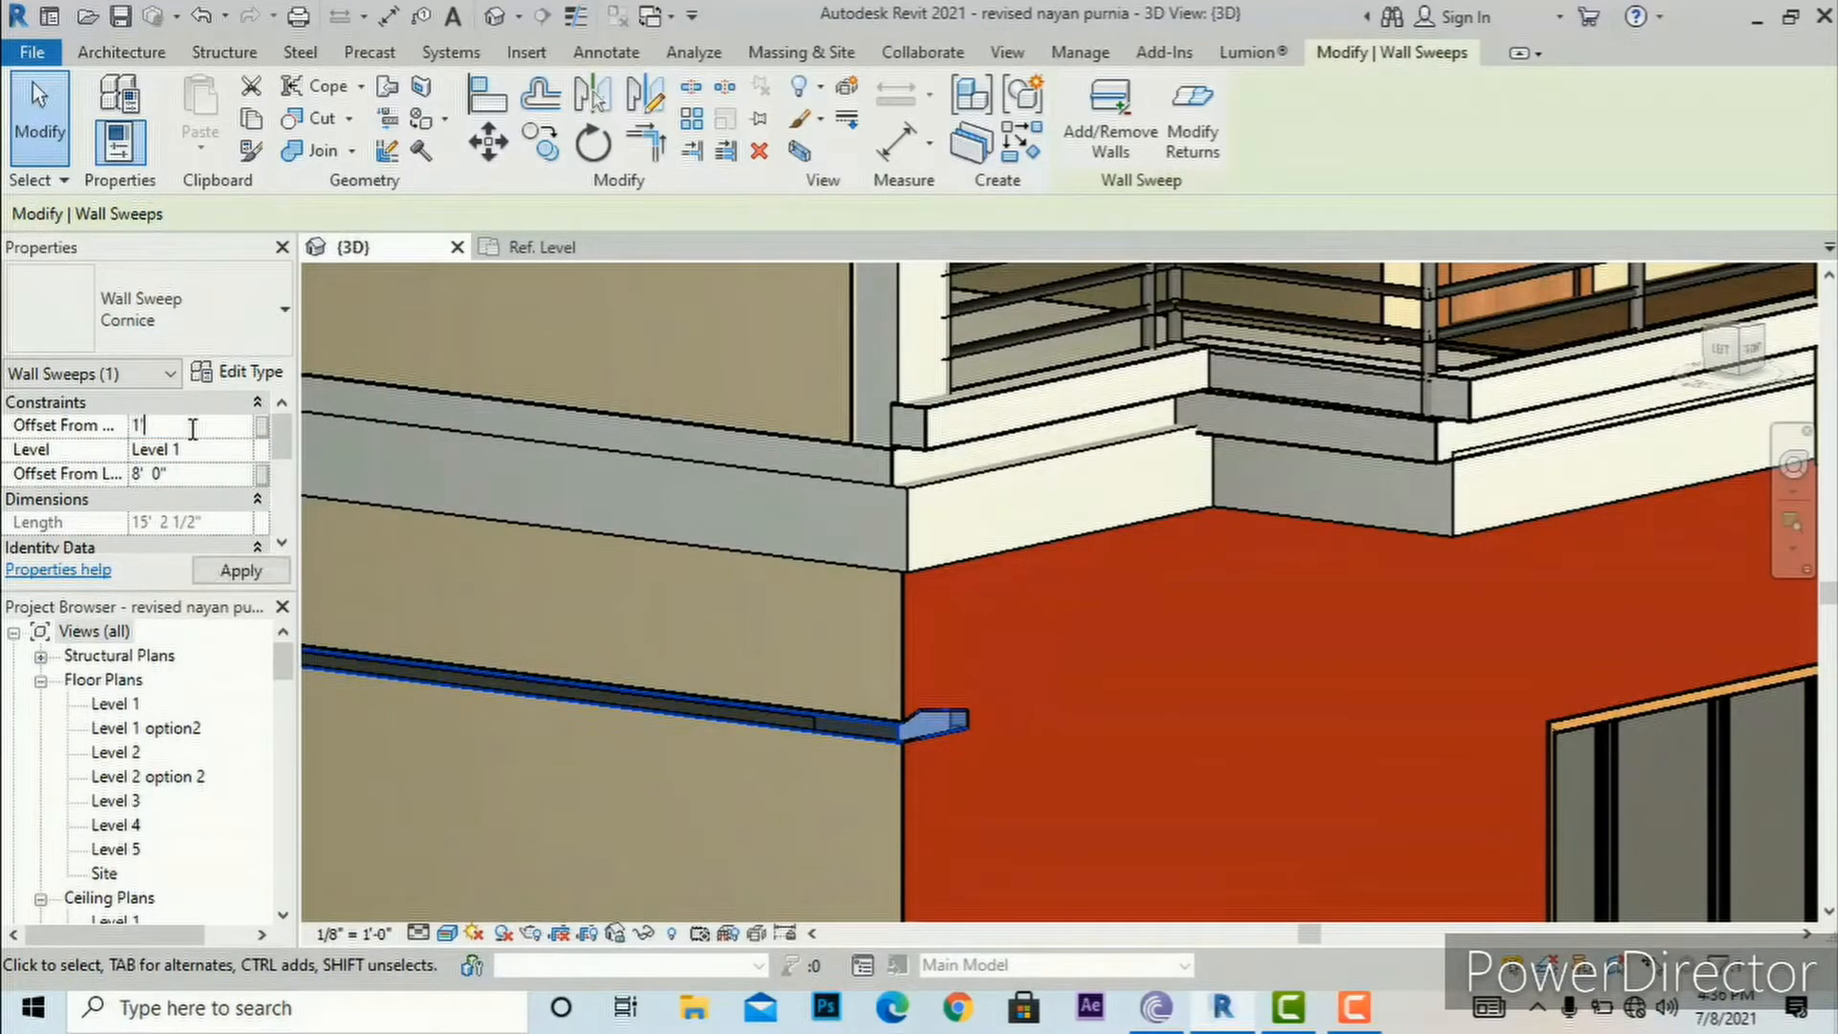
left_click(241, 570)
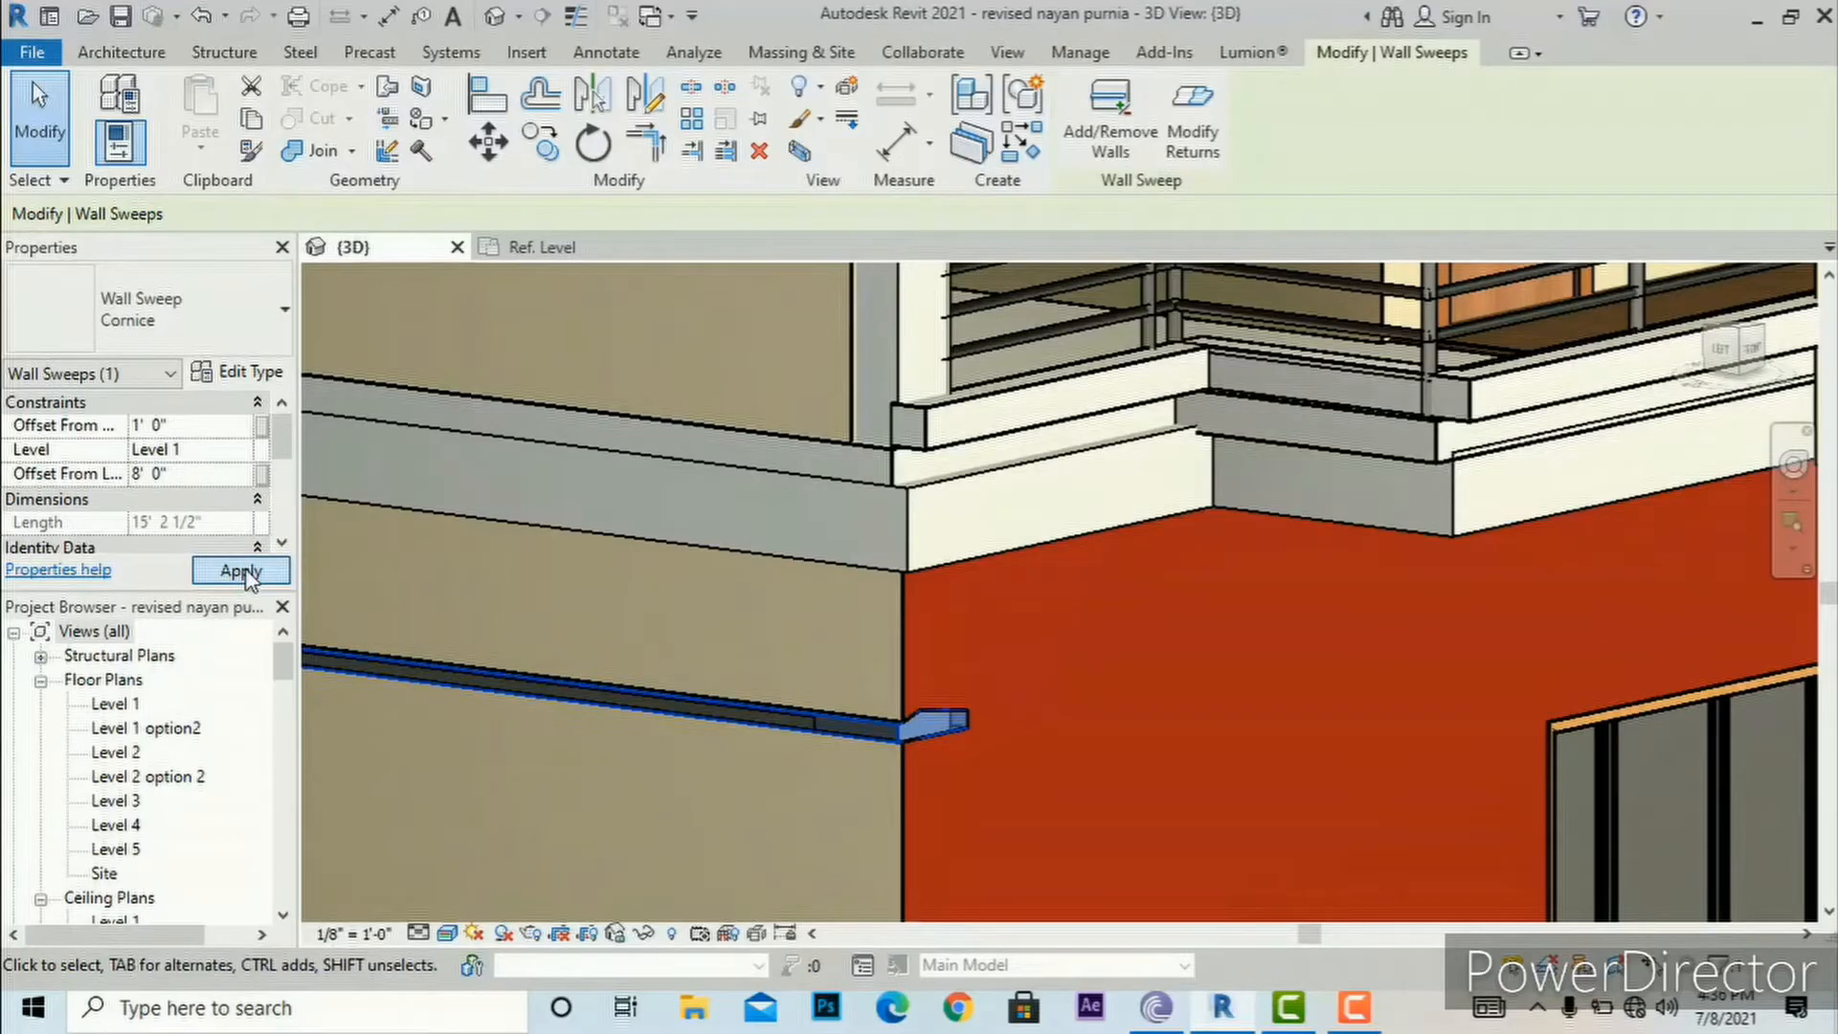
scroll(928, 595, "down", 3)
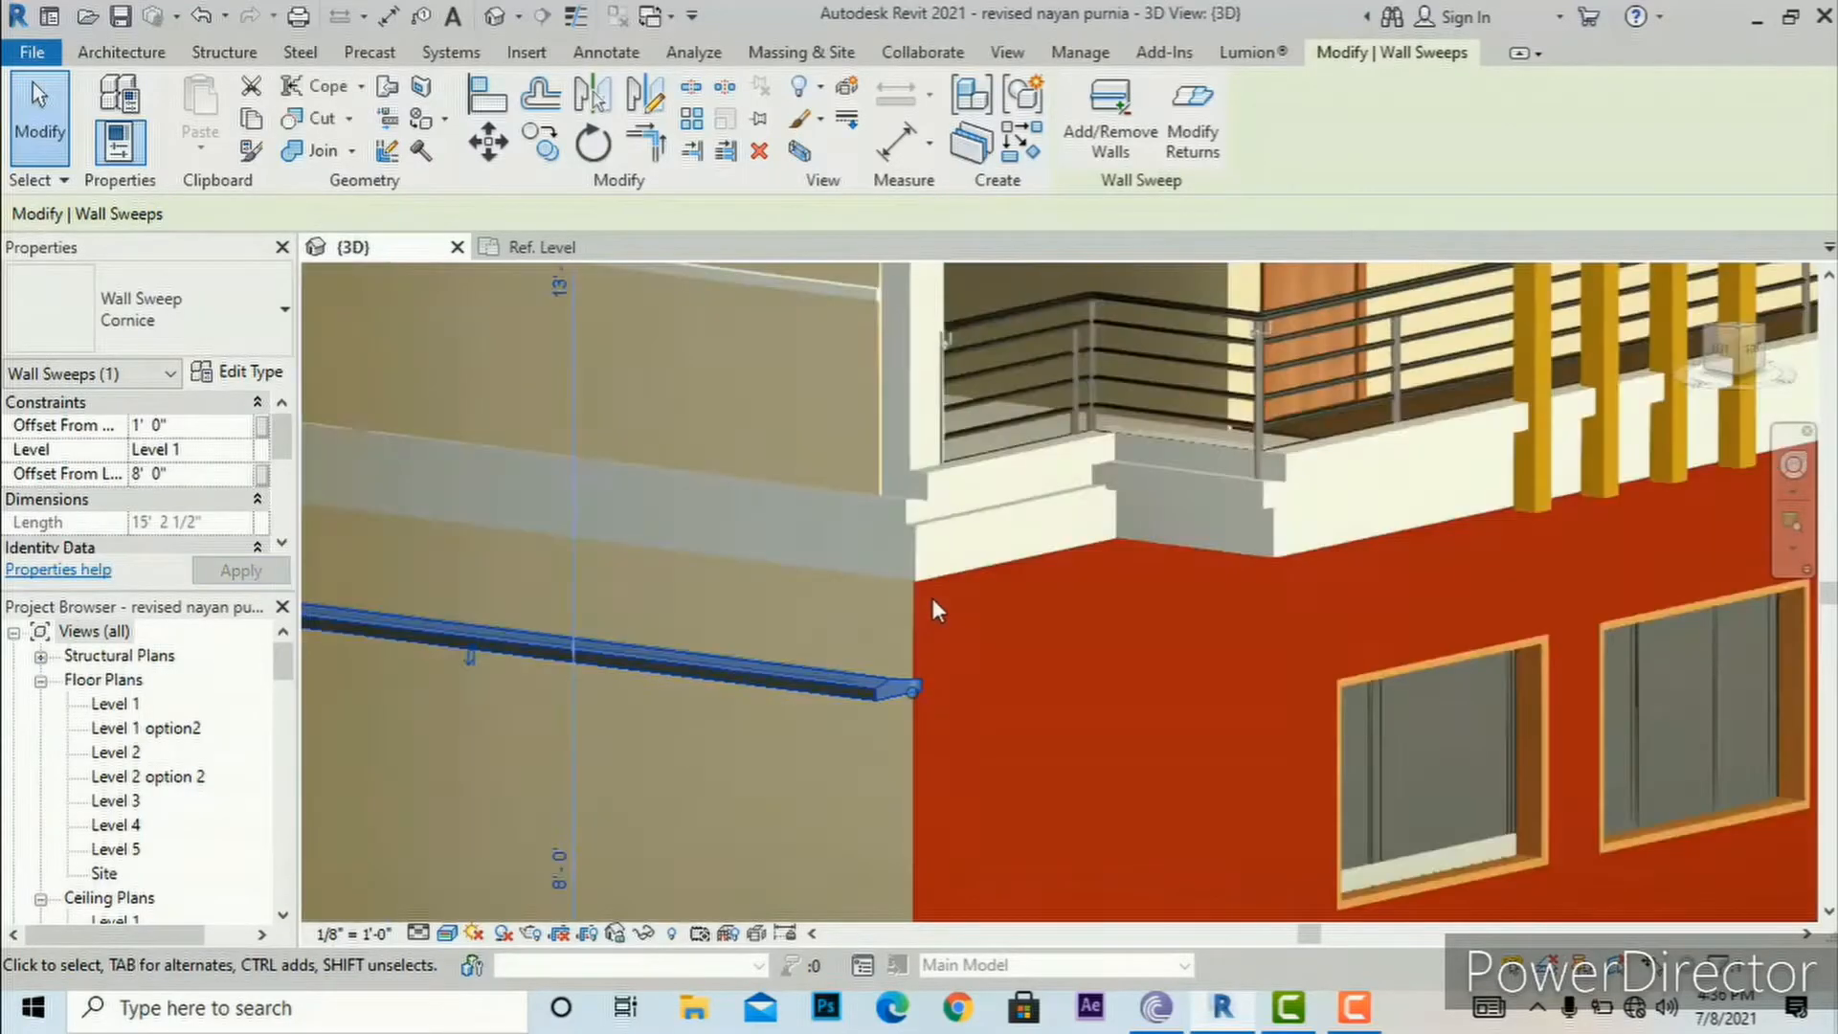
key("Escape")
key("Escape")
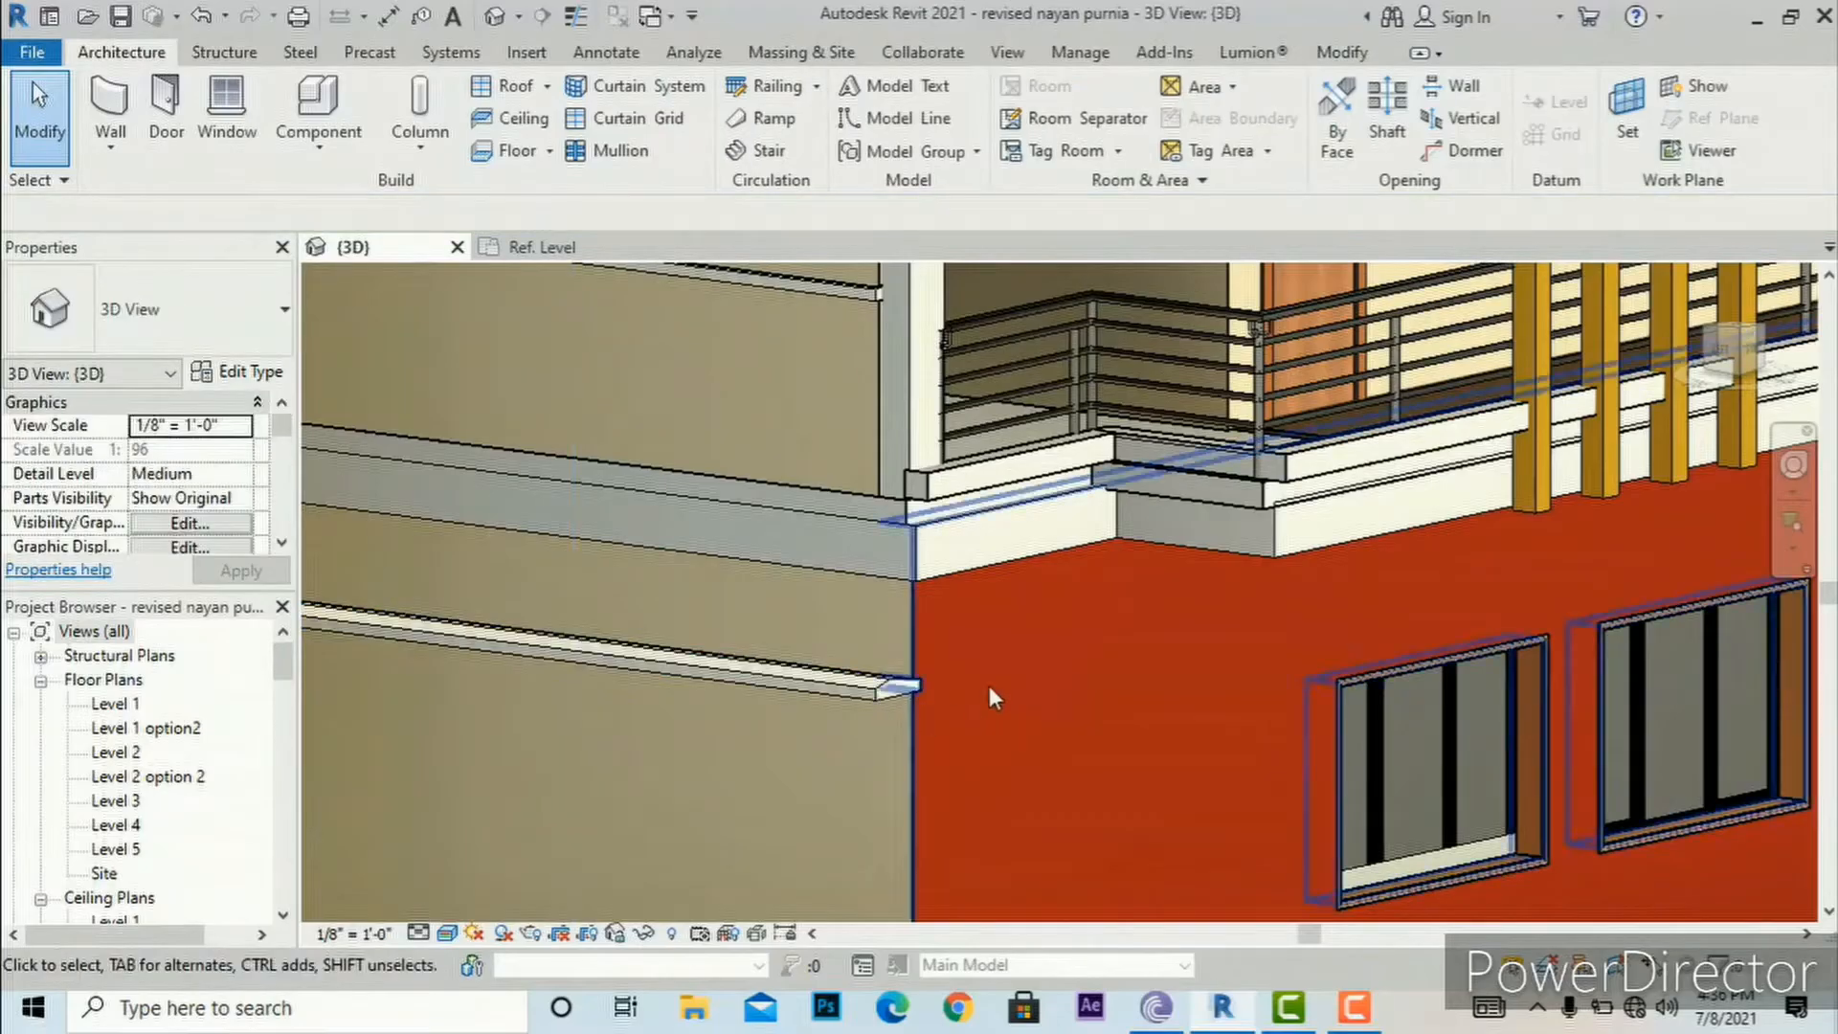
scroll(1013, 676, "down", 3)
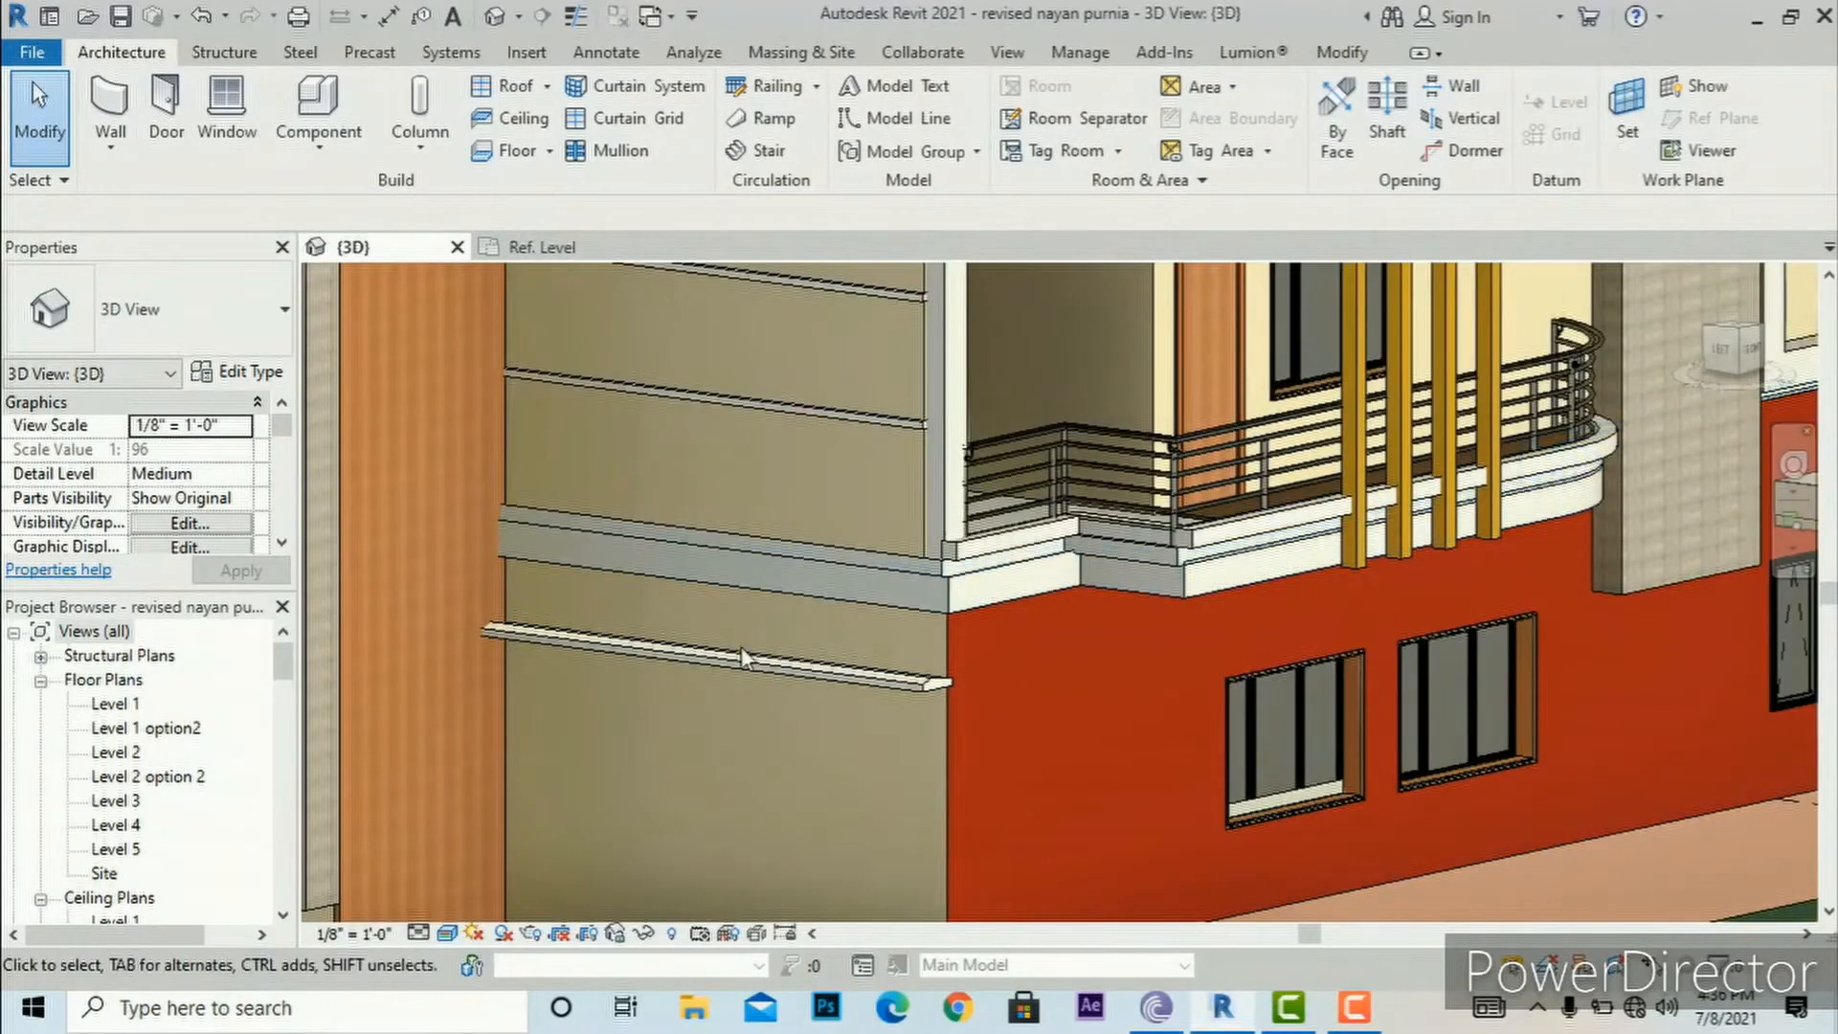
left_click(743, 659)
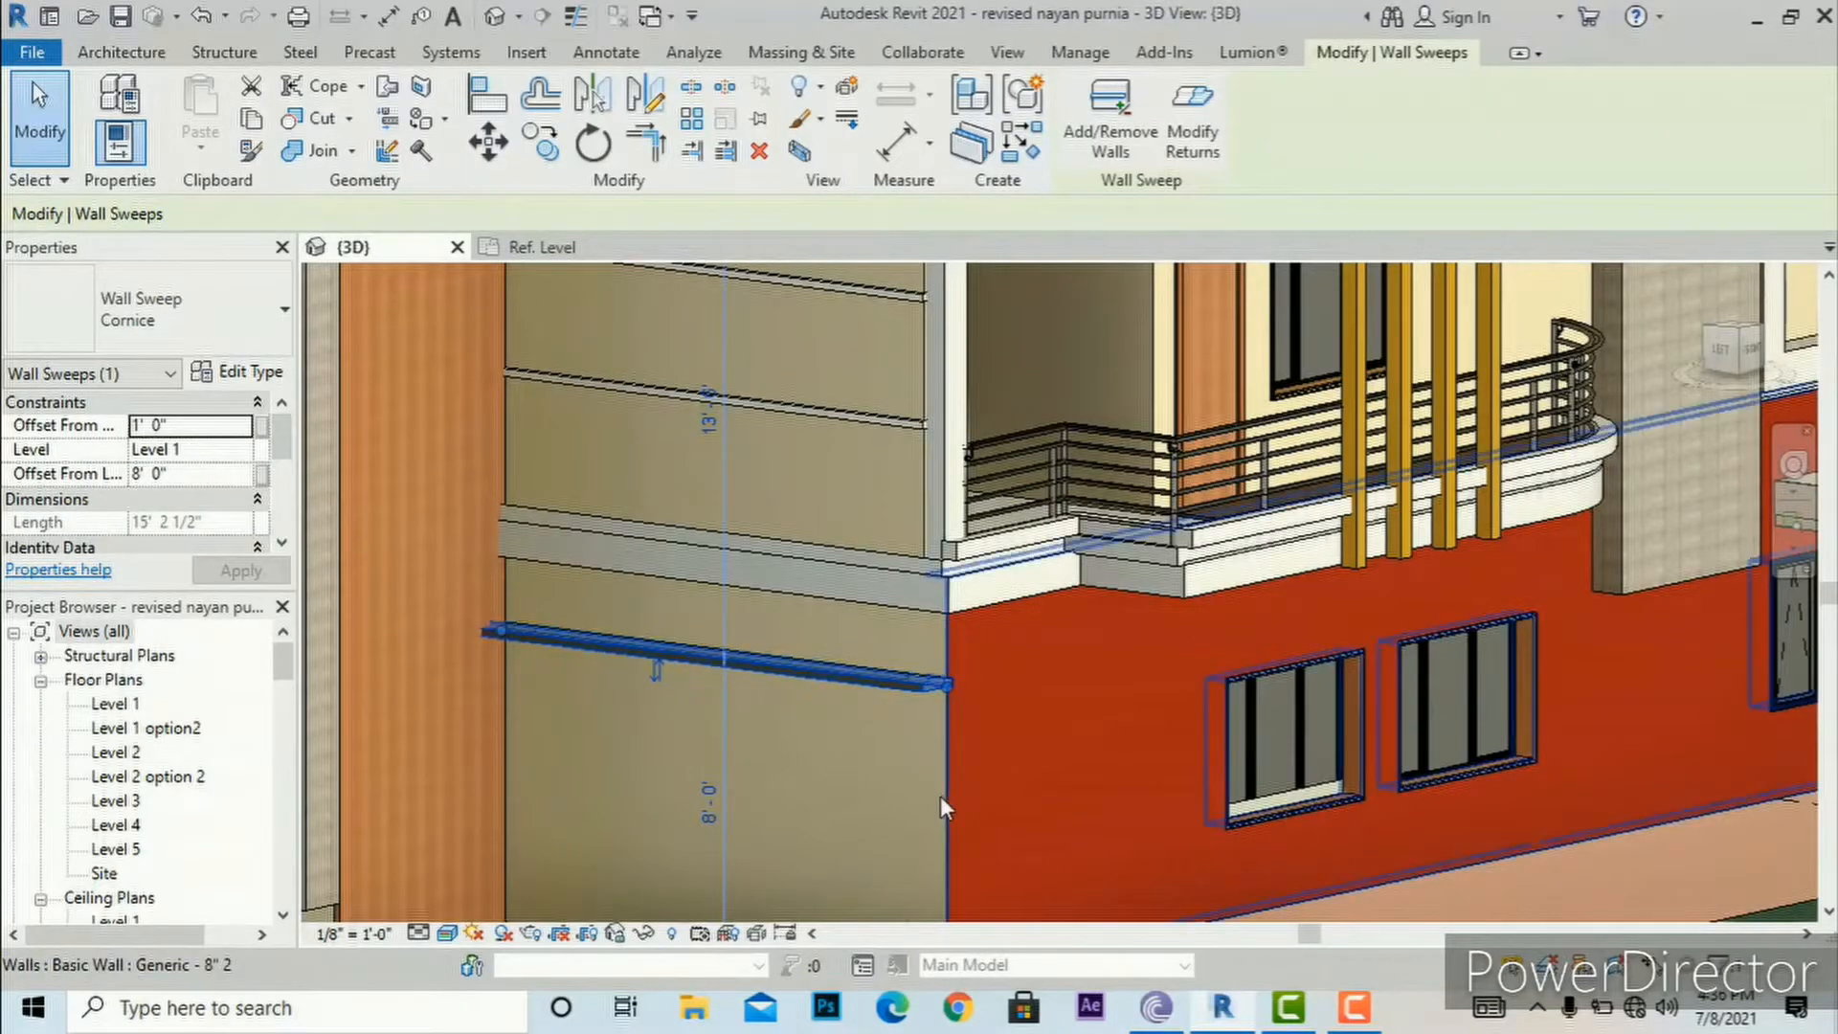
key("Escape")
Step: Place two vertical Cornice wall sweeps on the red ground-floor wall, between the building corner and the first window
scroll(1070, 588, "down", 1)
scroll(1071, 588, "down", 2)
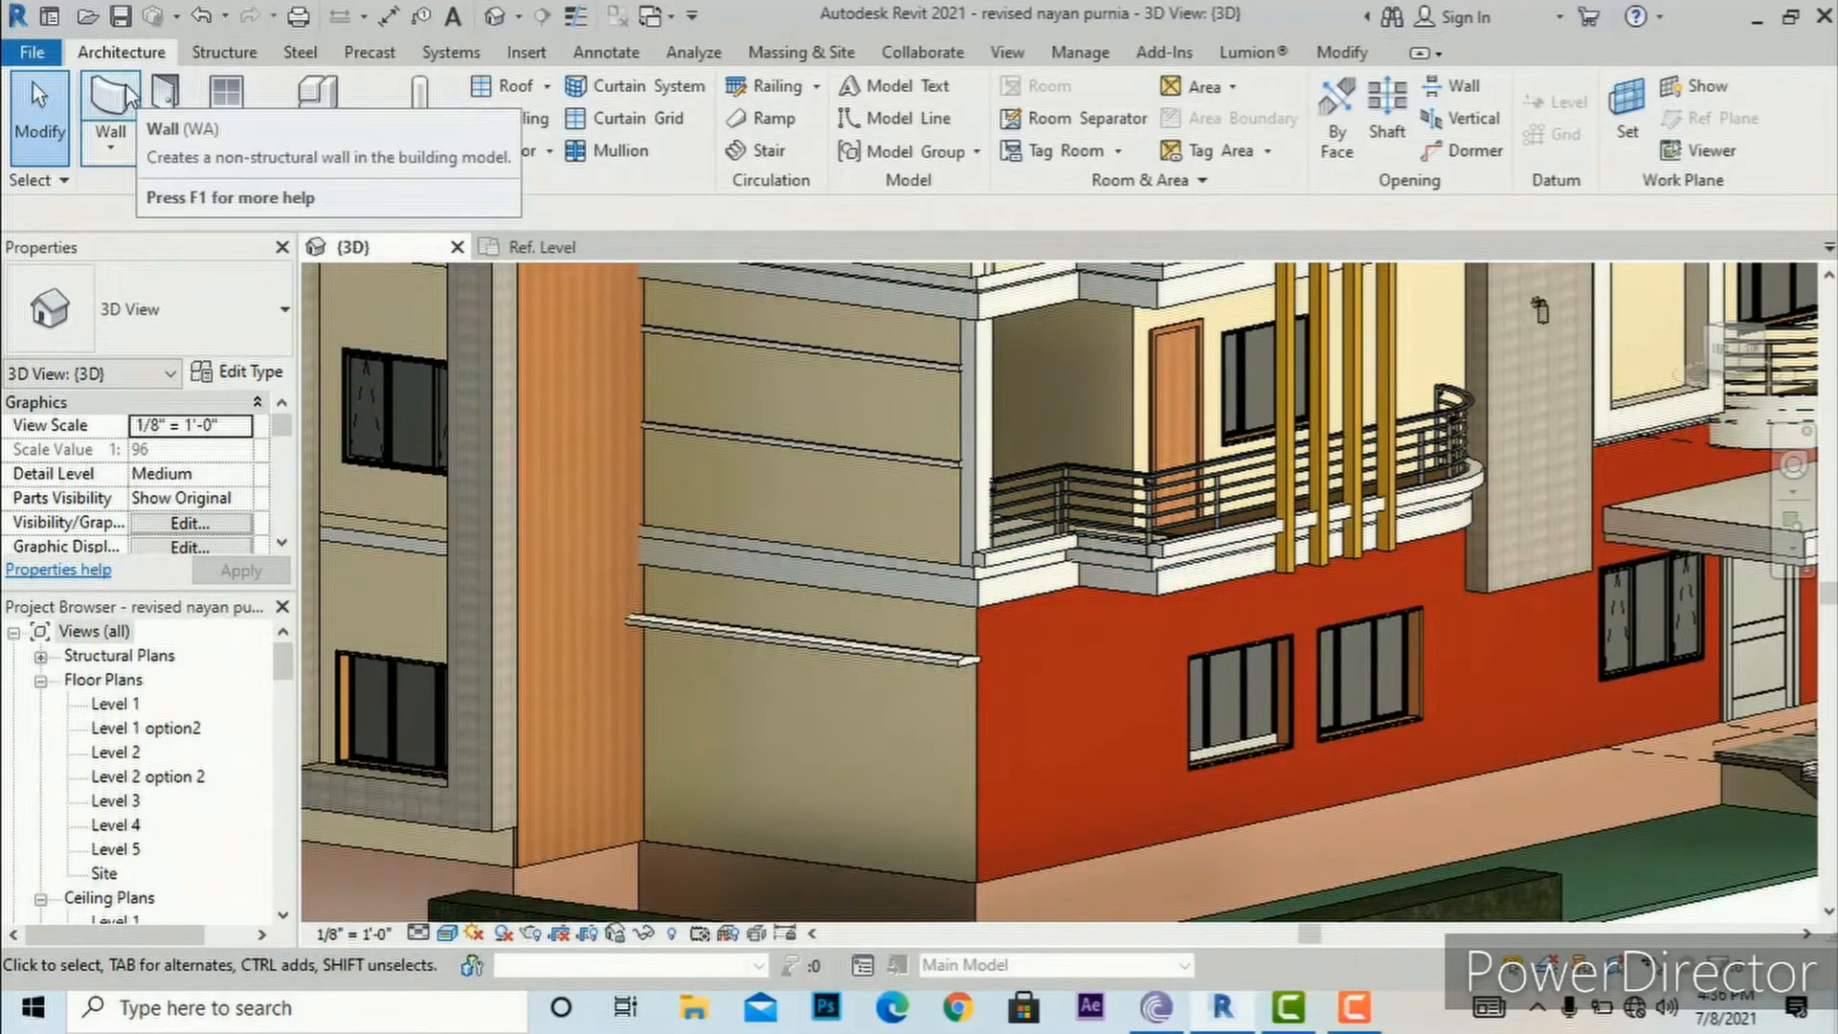
left_click(111, 141)
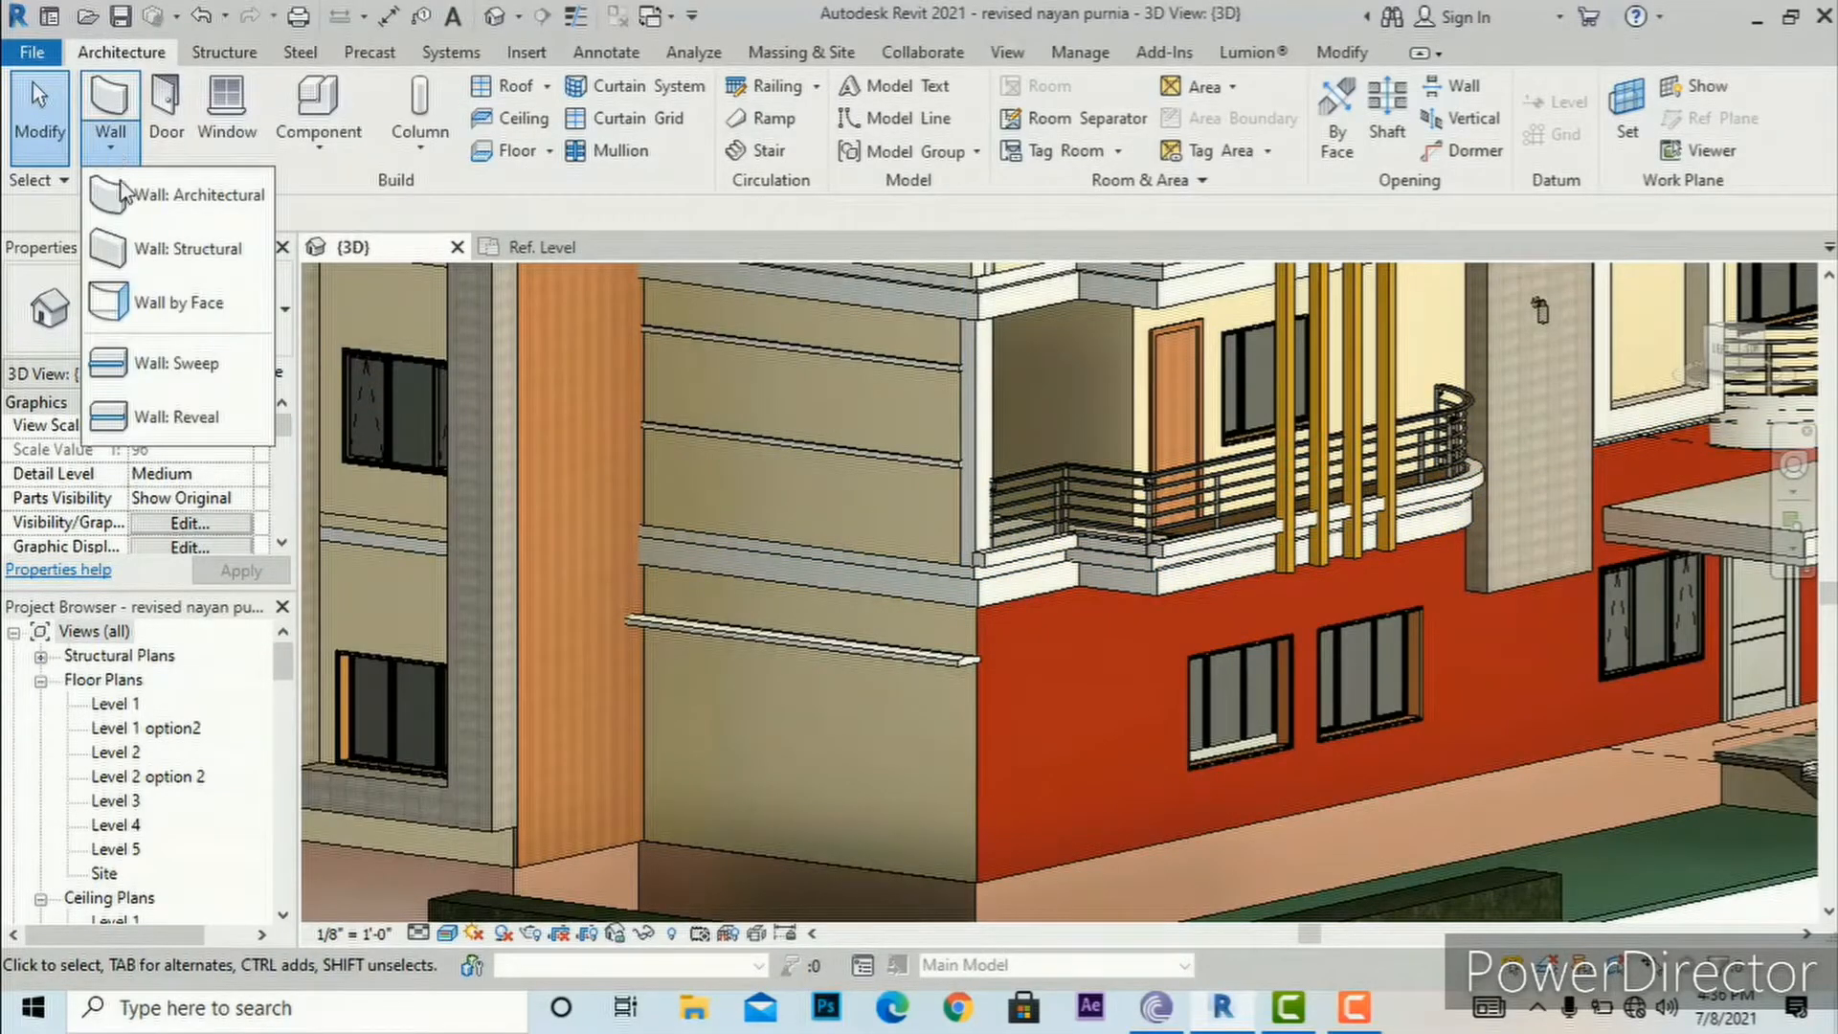
left_click(153, 383)
left_click(1188, 142)
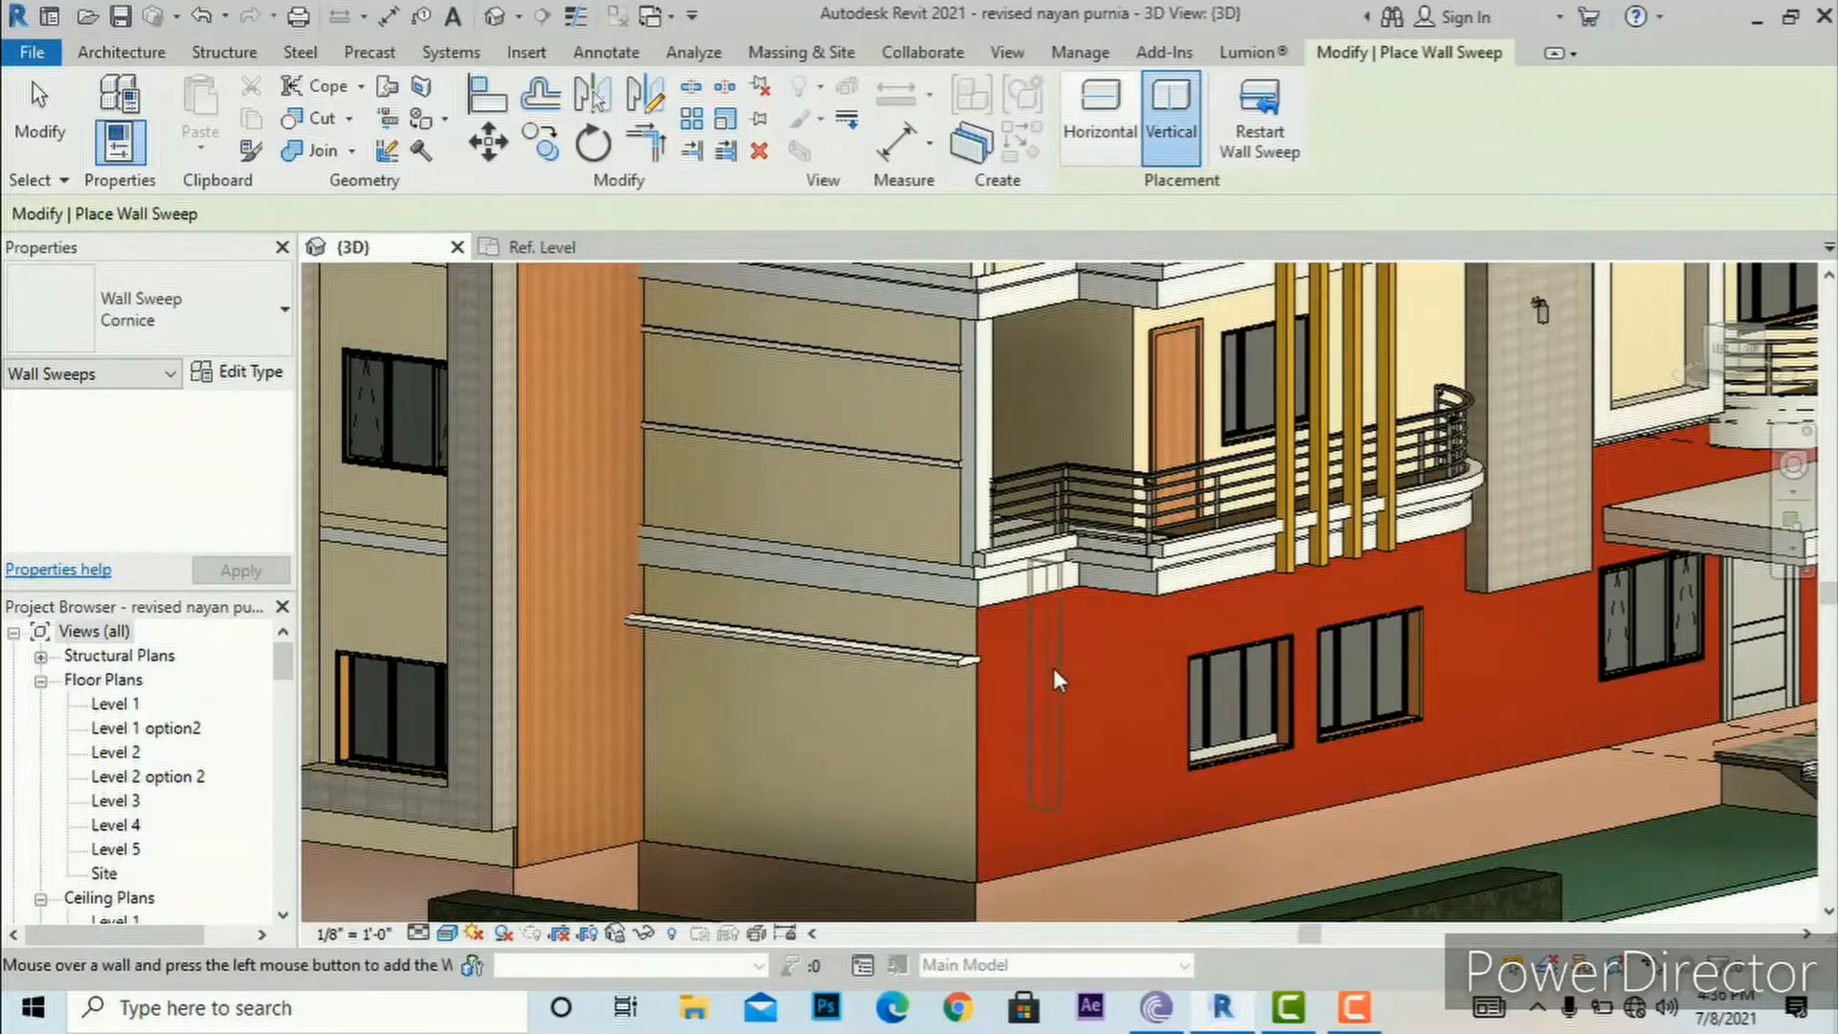
left_click(1053, 777)
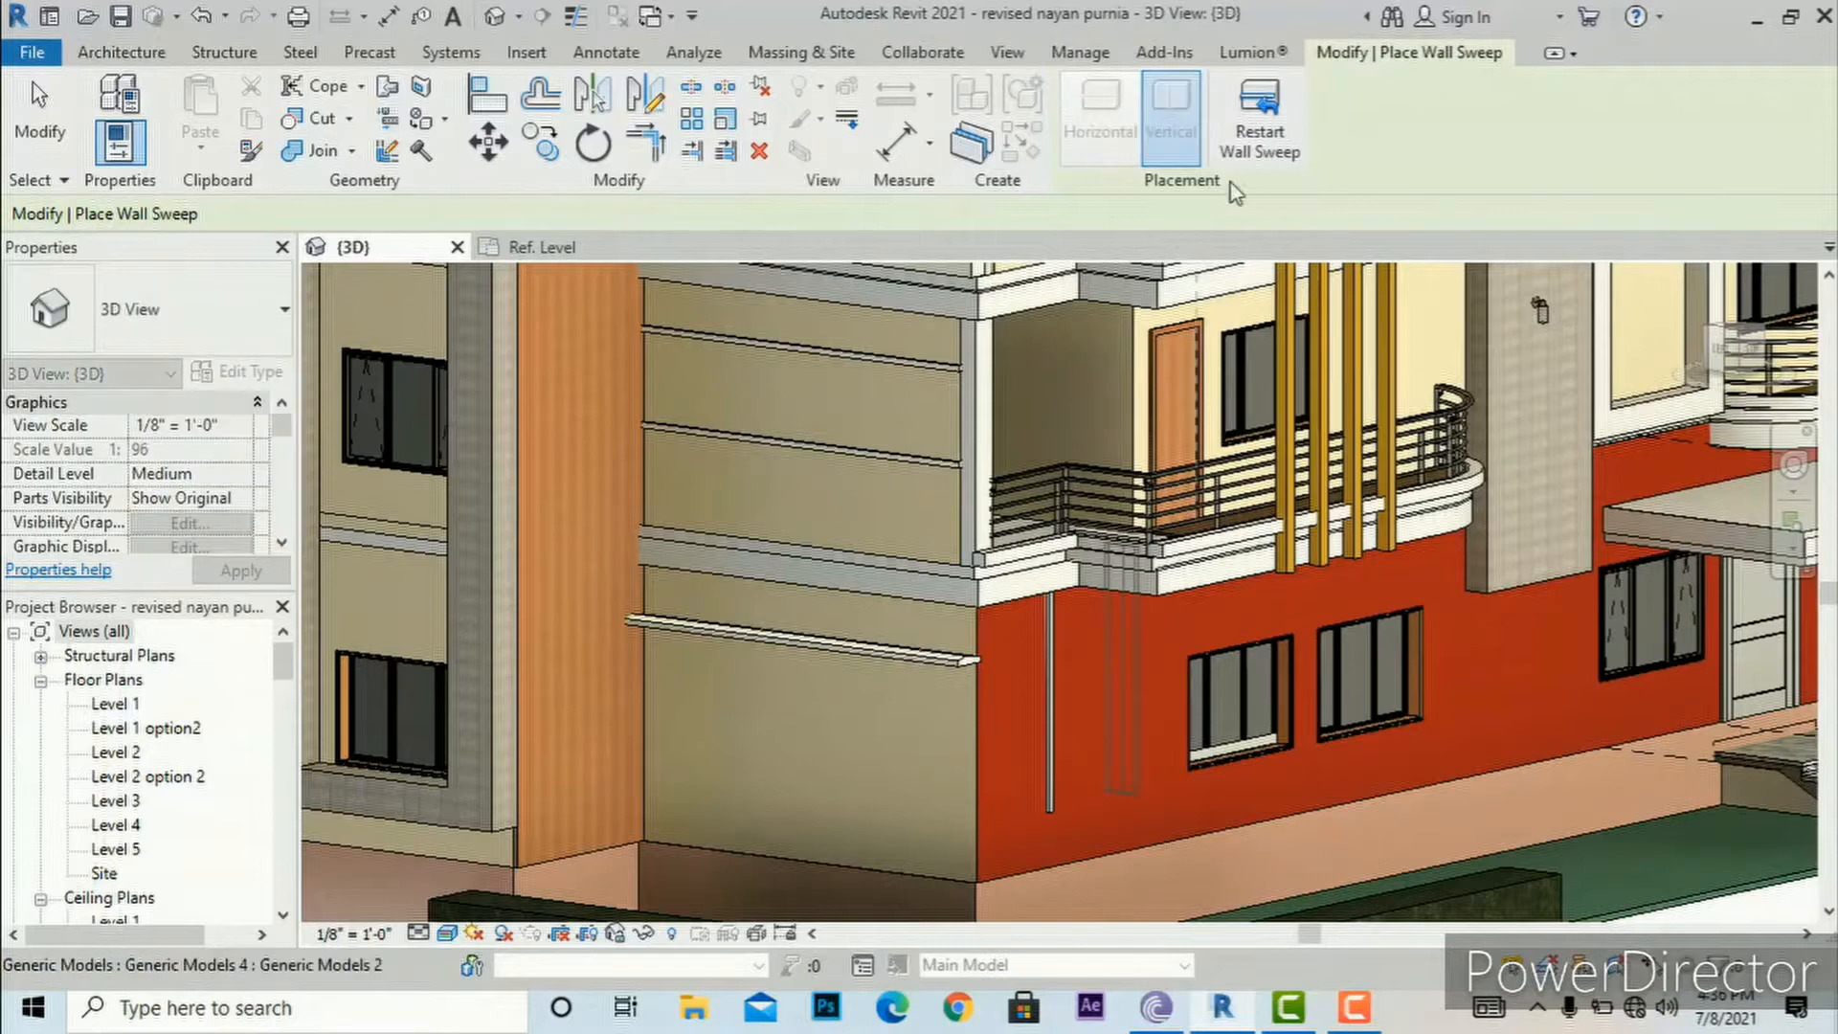
left_click(1237, 128)
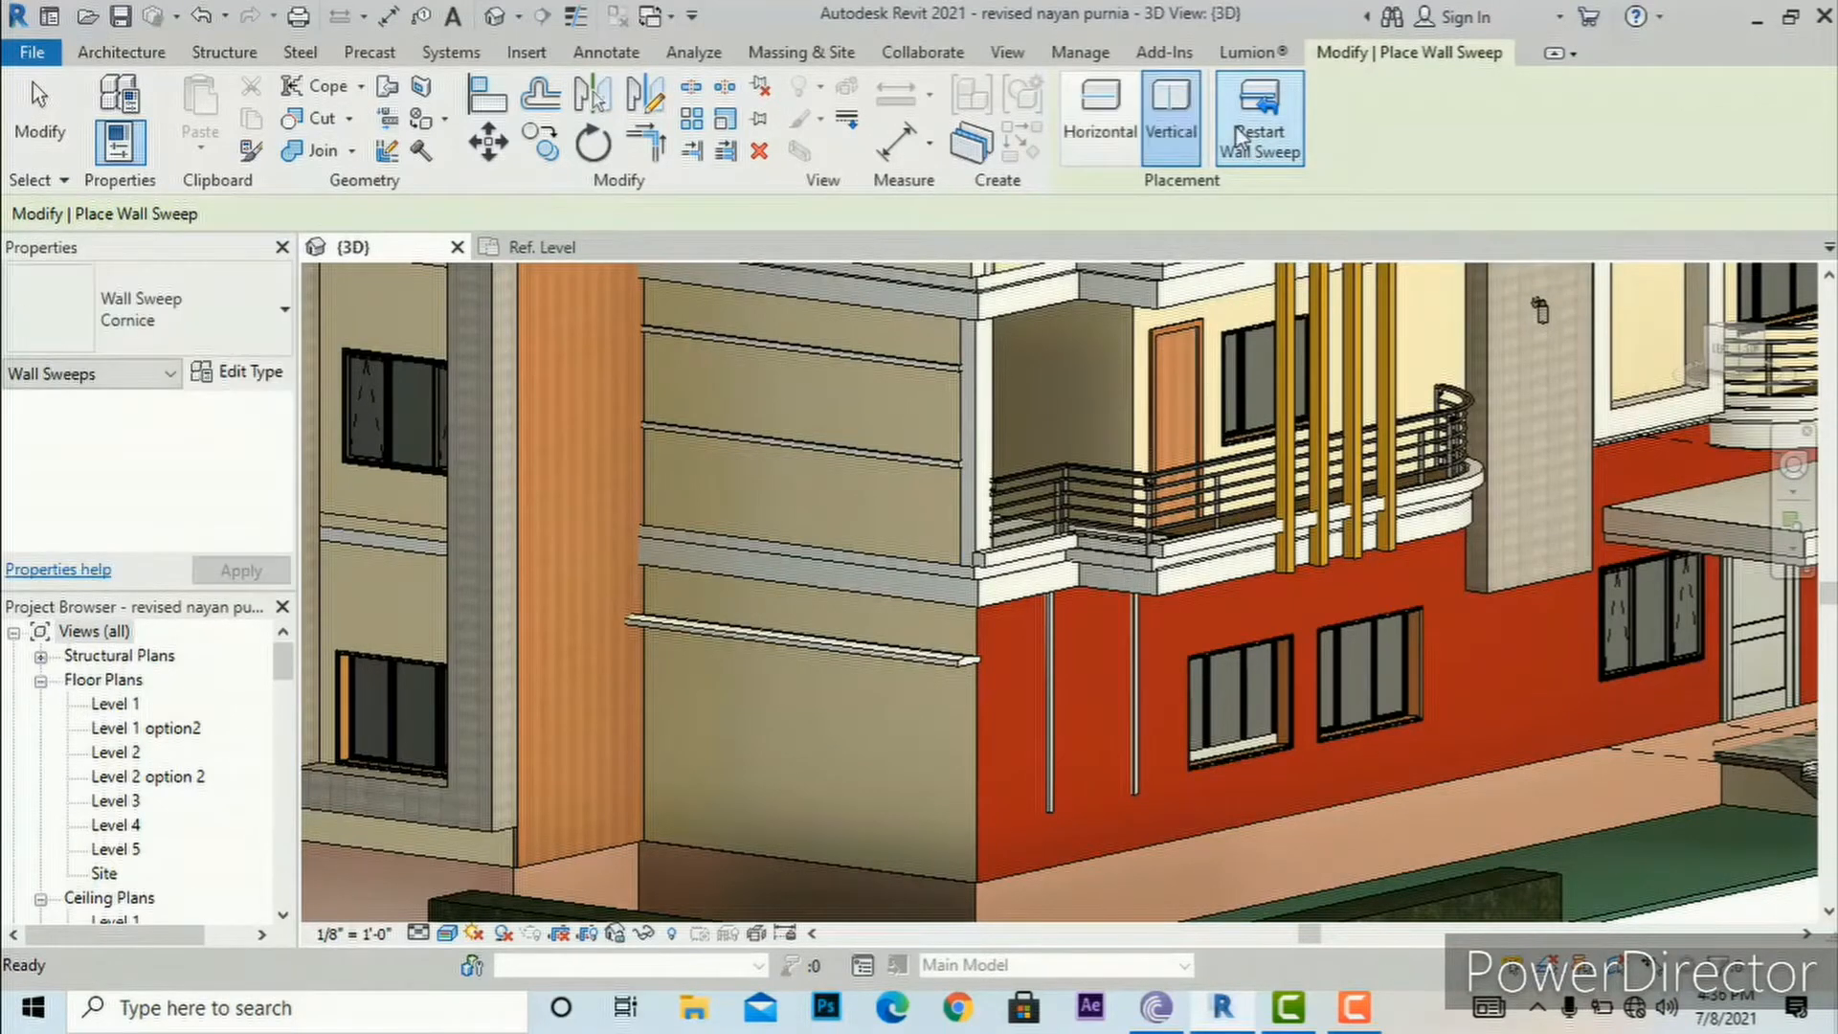
Step: Set the offset from the wall of the vertical sweep nearest the corner on the red wall to 1'
key("Escape")
key("Escape")
scroll(1123, 825, "up", 3)
scroll(1123, 826, "up", 4)
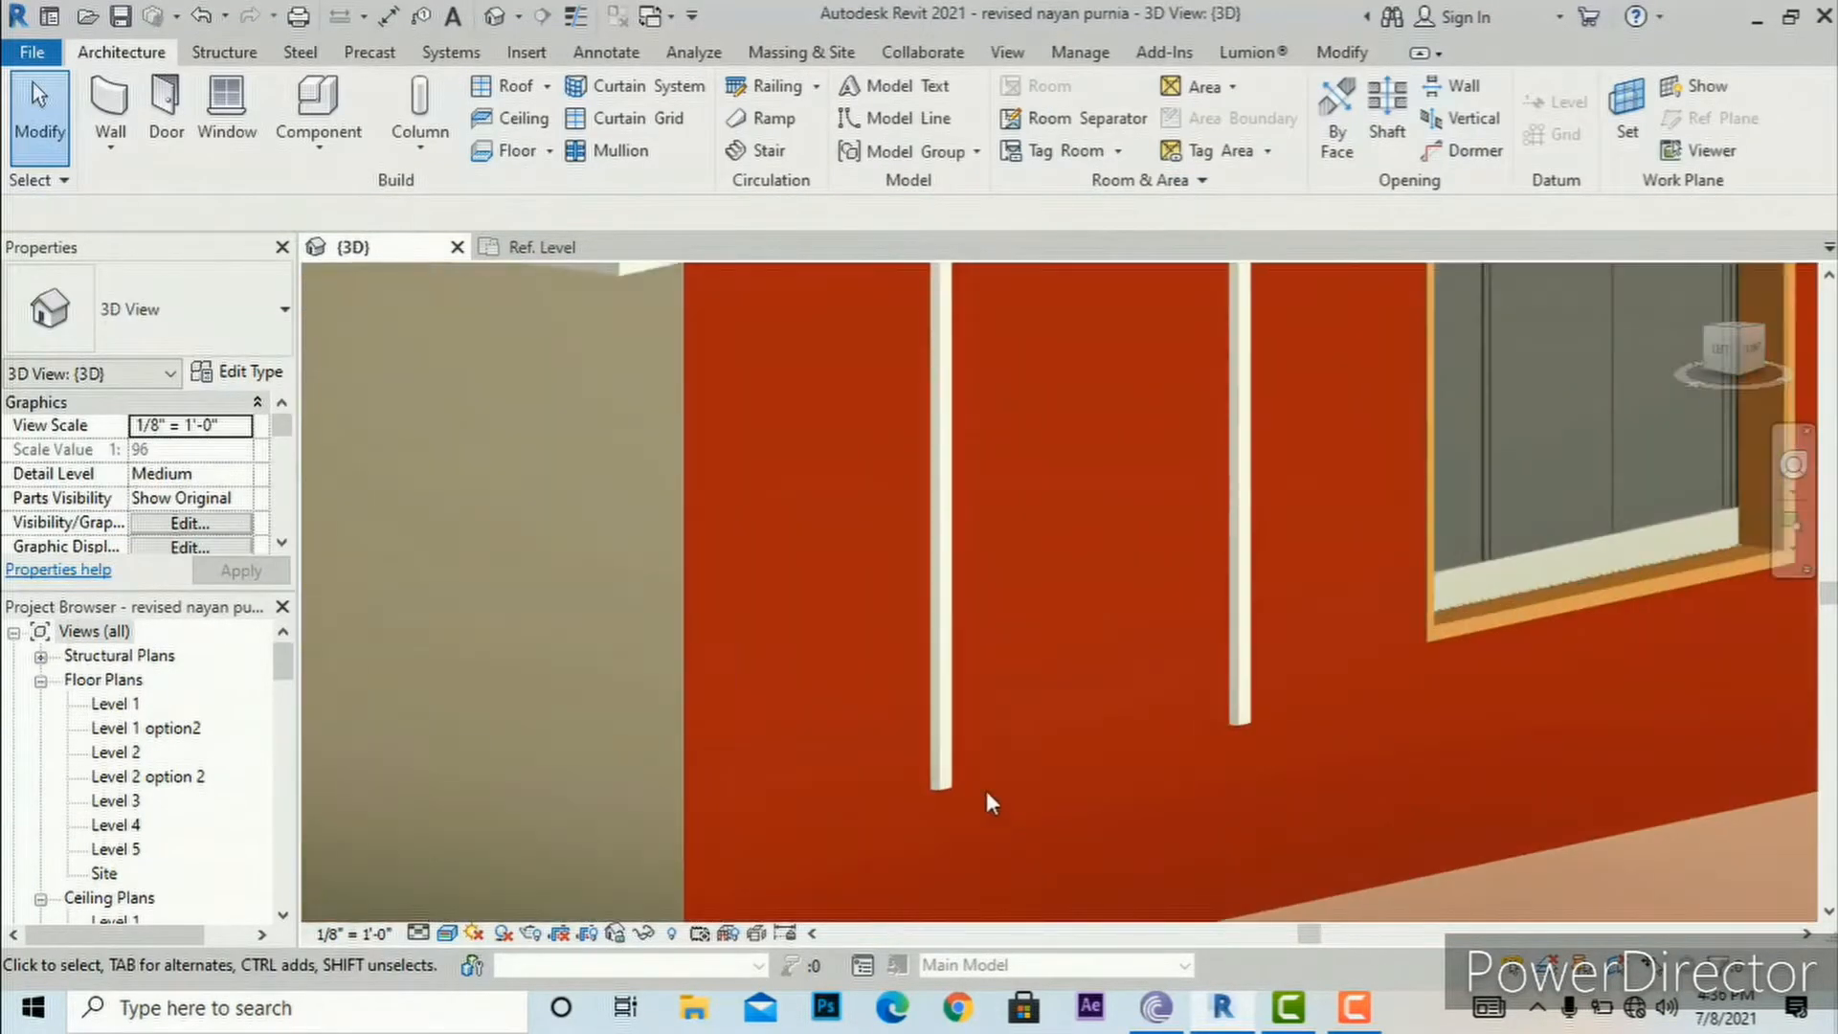
left_click(946, 761)
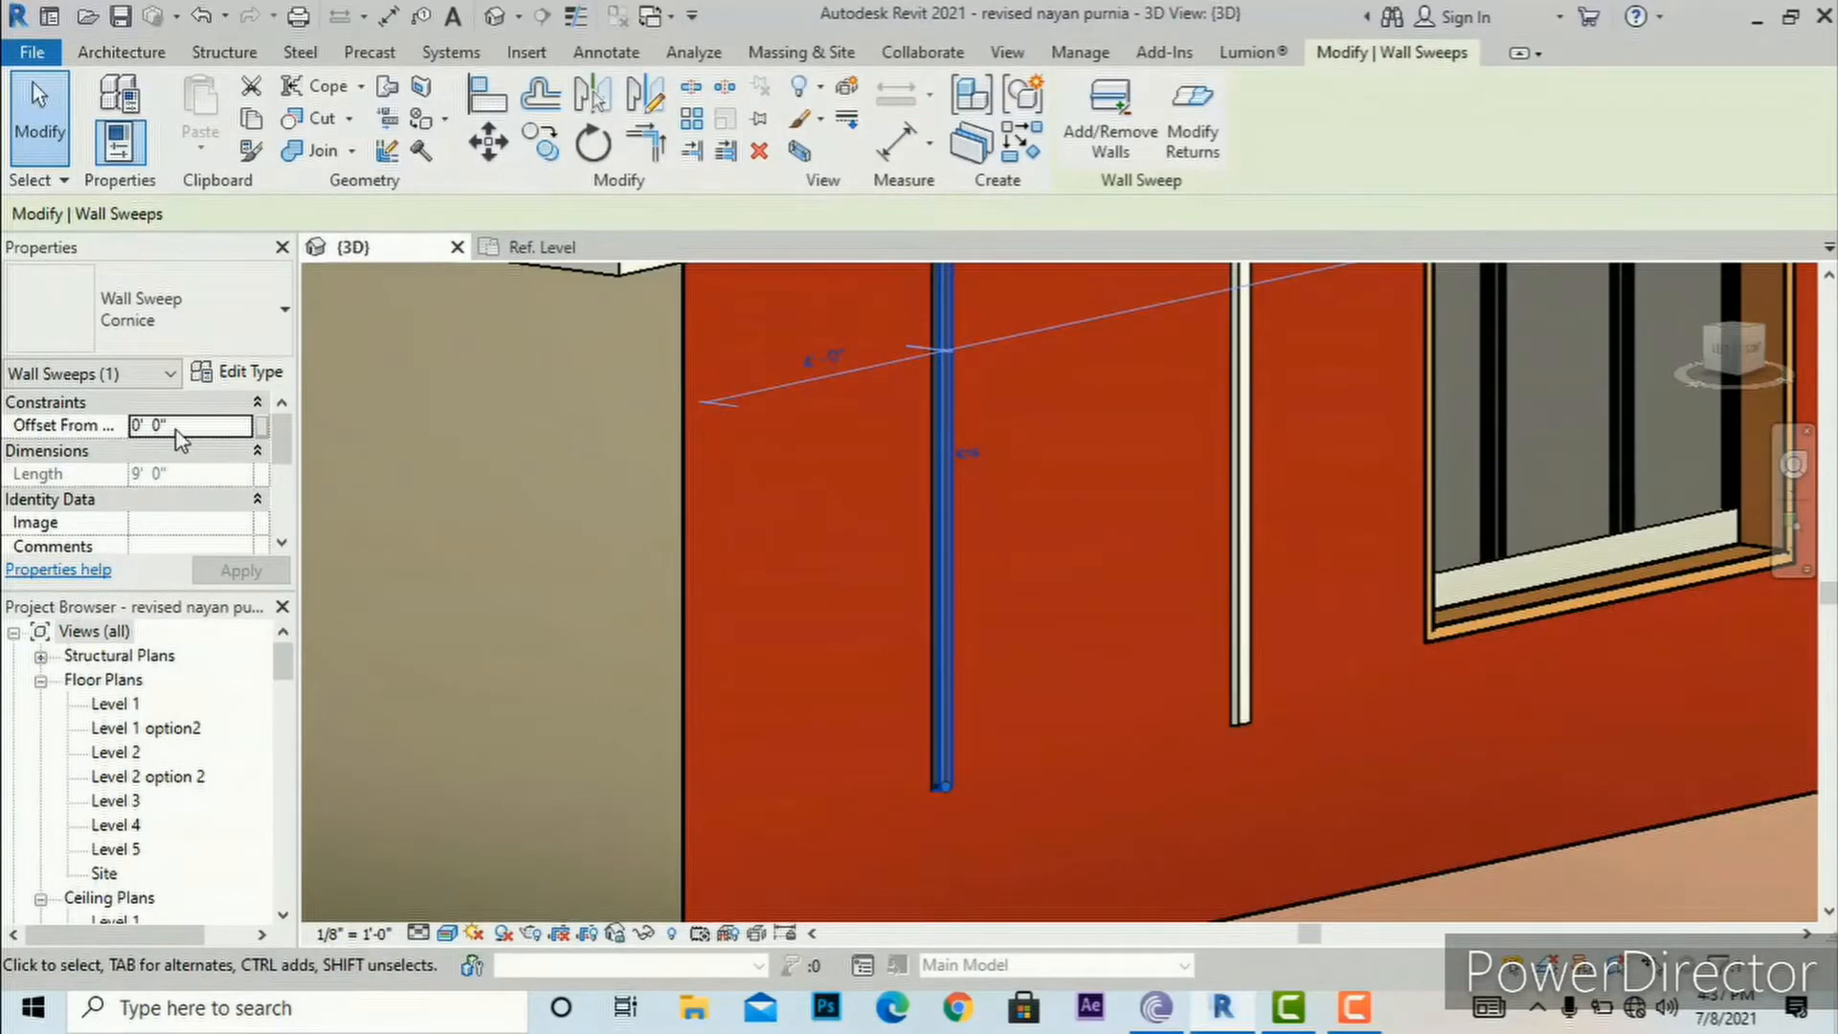
left_click(177, 431)
left_click_drag(182, 427, 134, 427)
type("1")
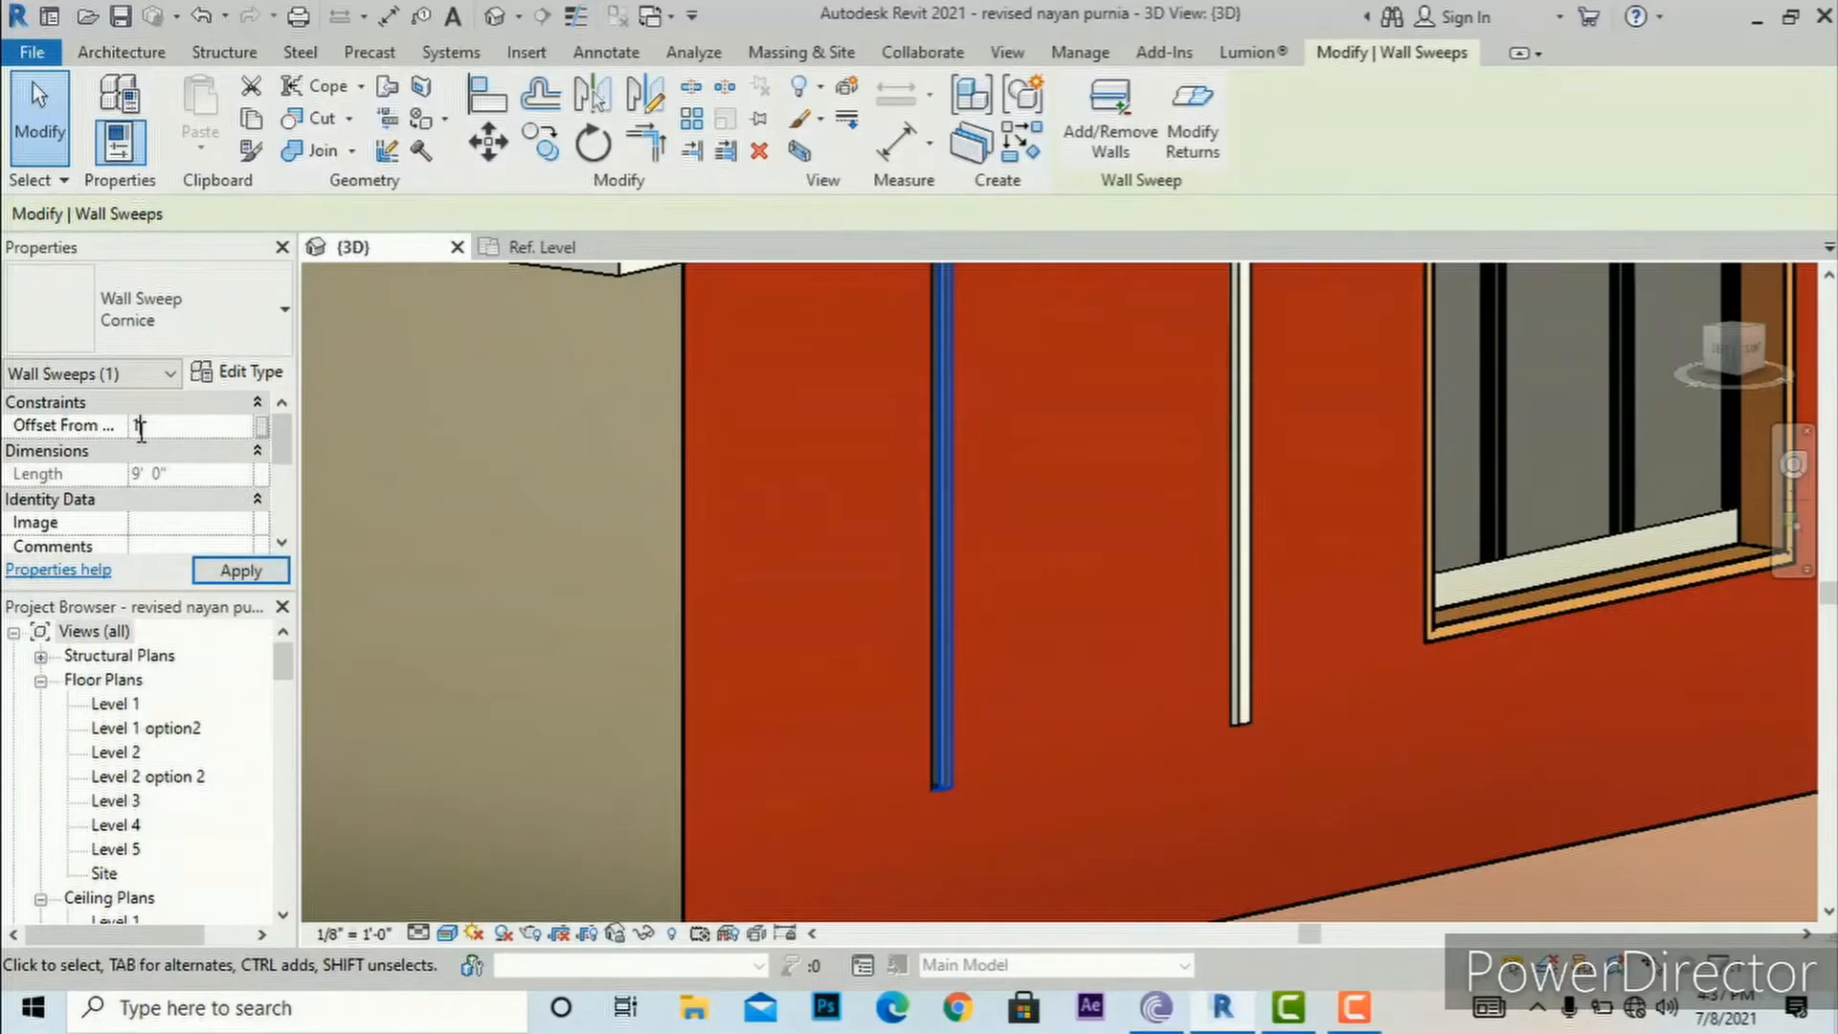
left_click(263, 576)
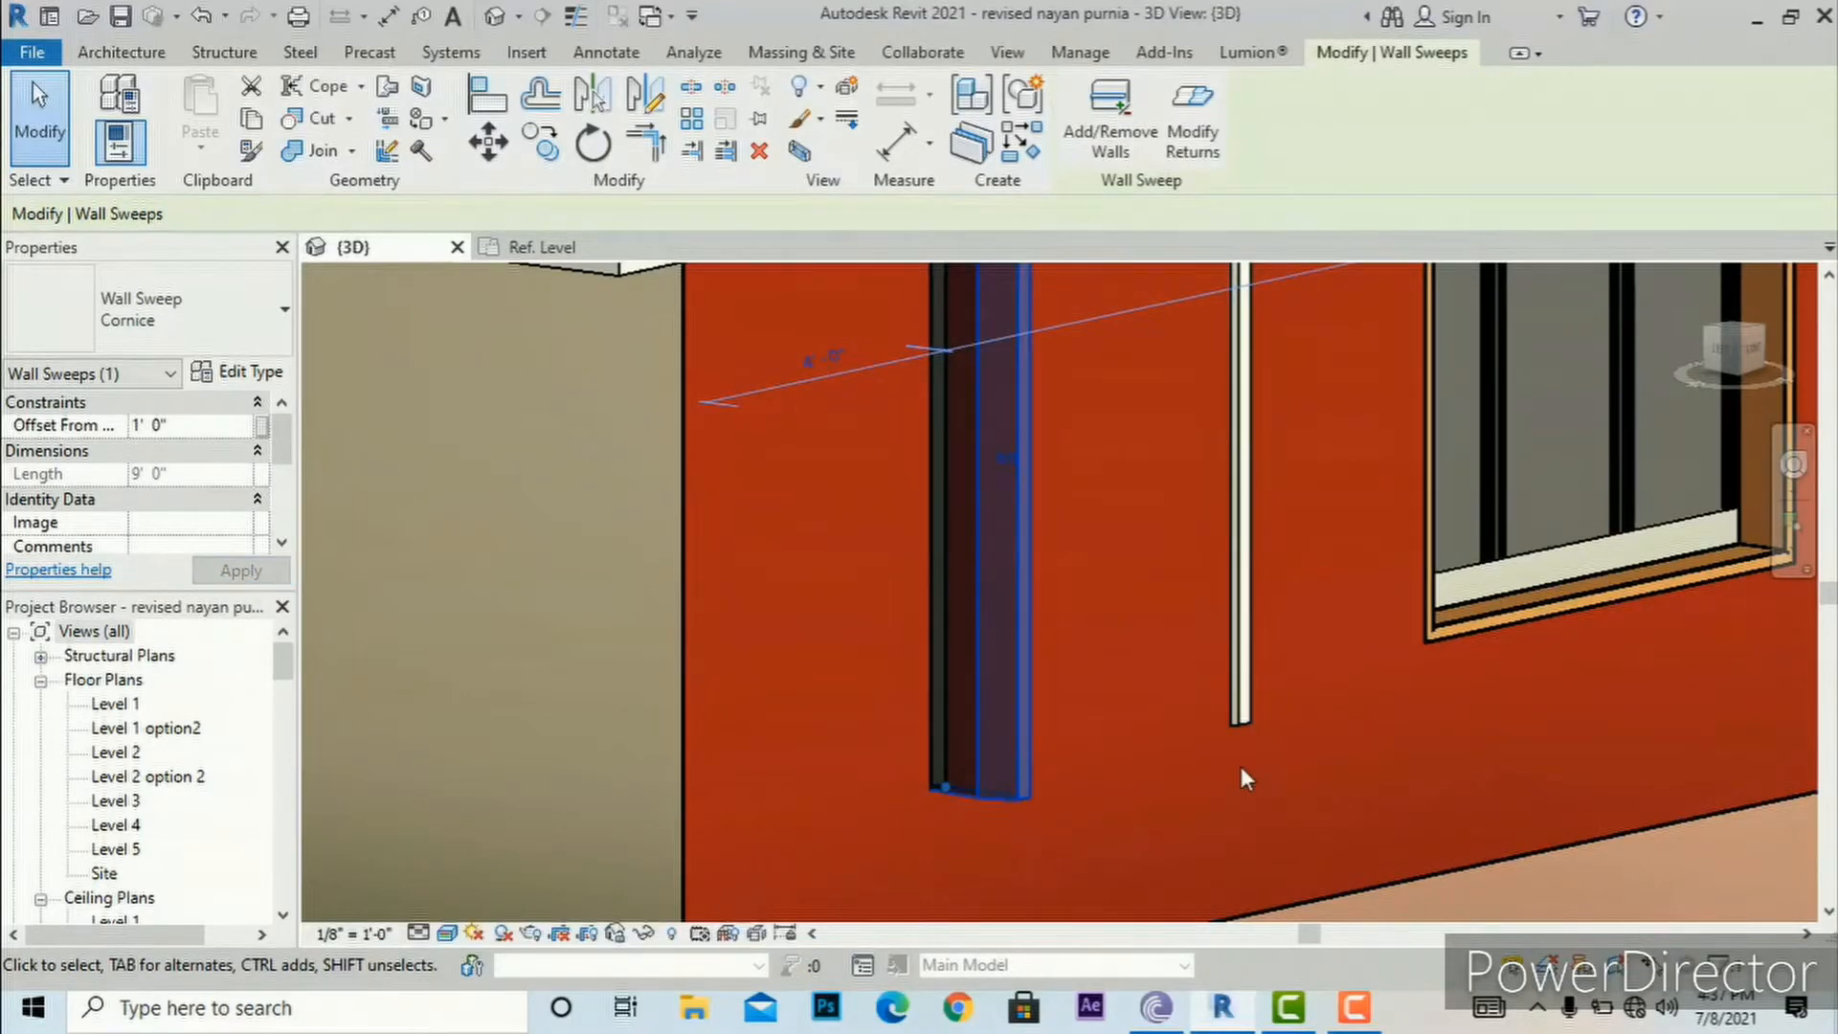
key("Escape")
scroll(1241, 777, "down", 5)
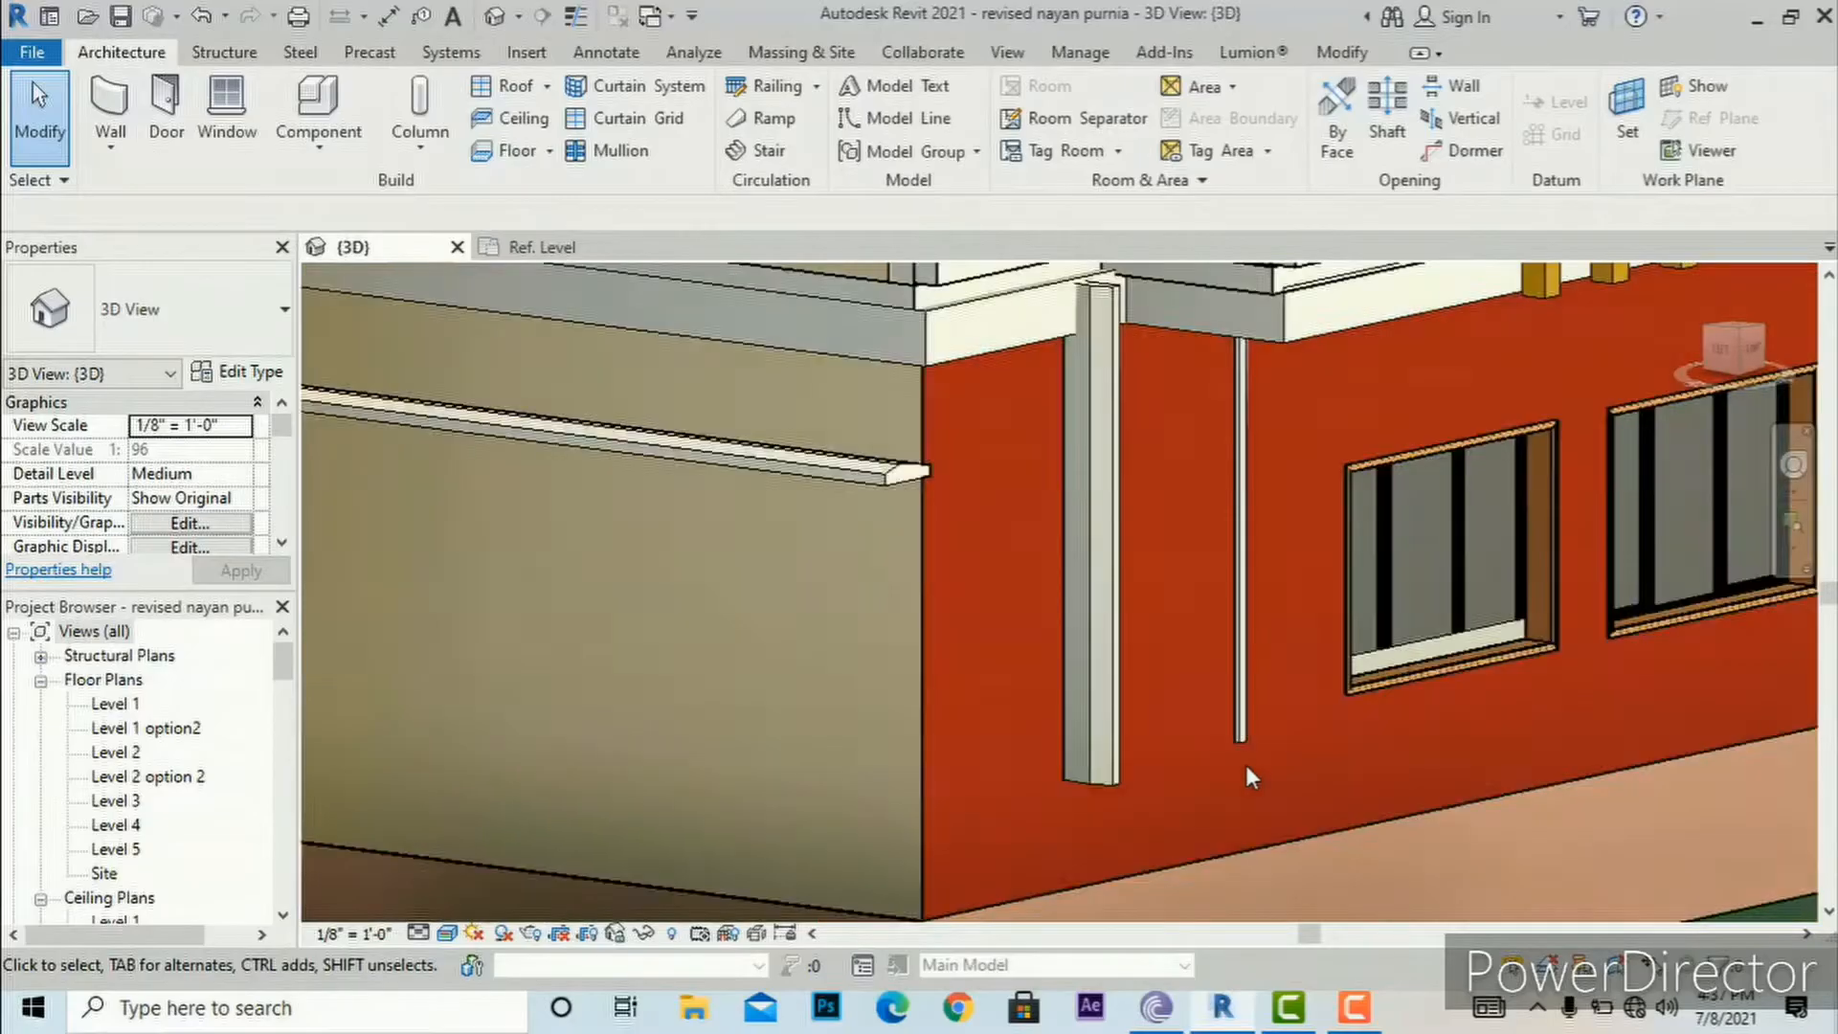
scroll(1076, 671, "down", 2)
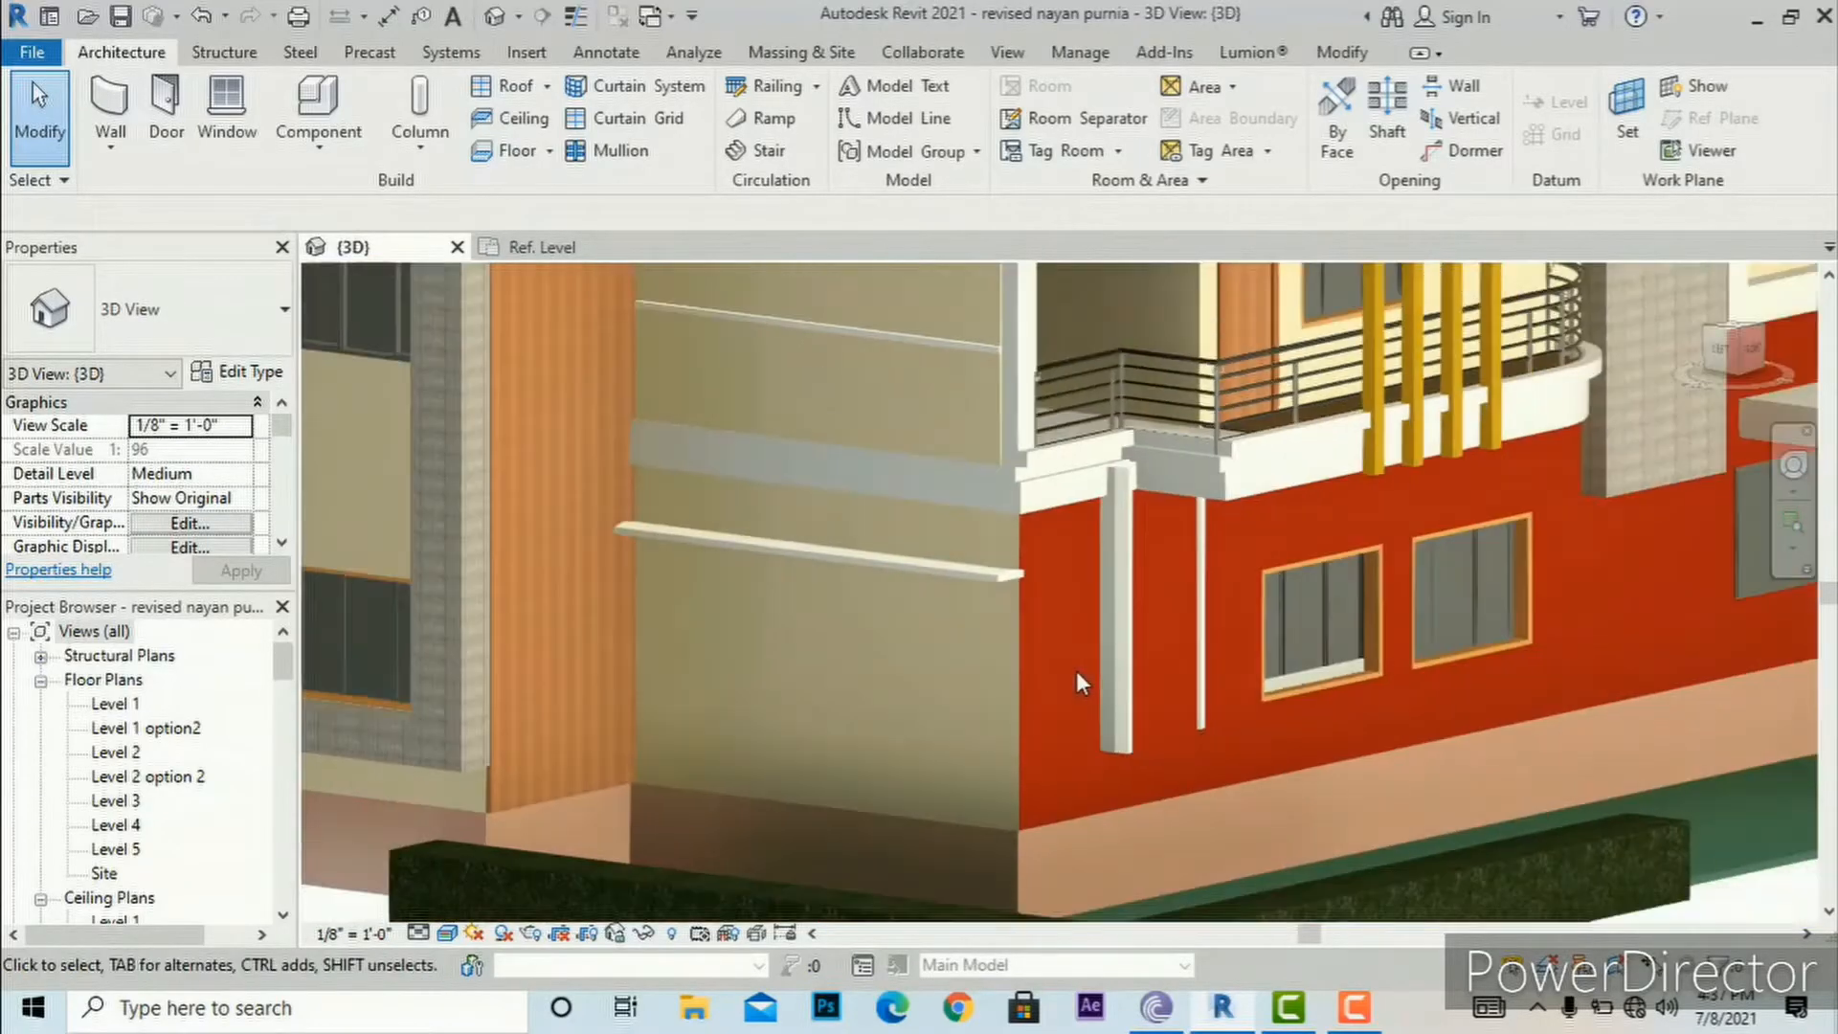
scroll(1076, 670, "down", 2)
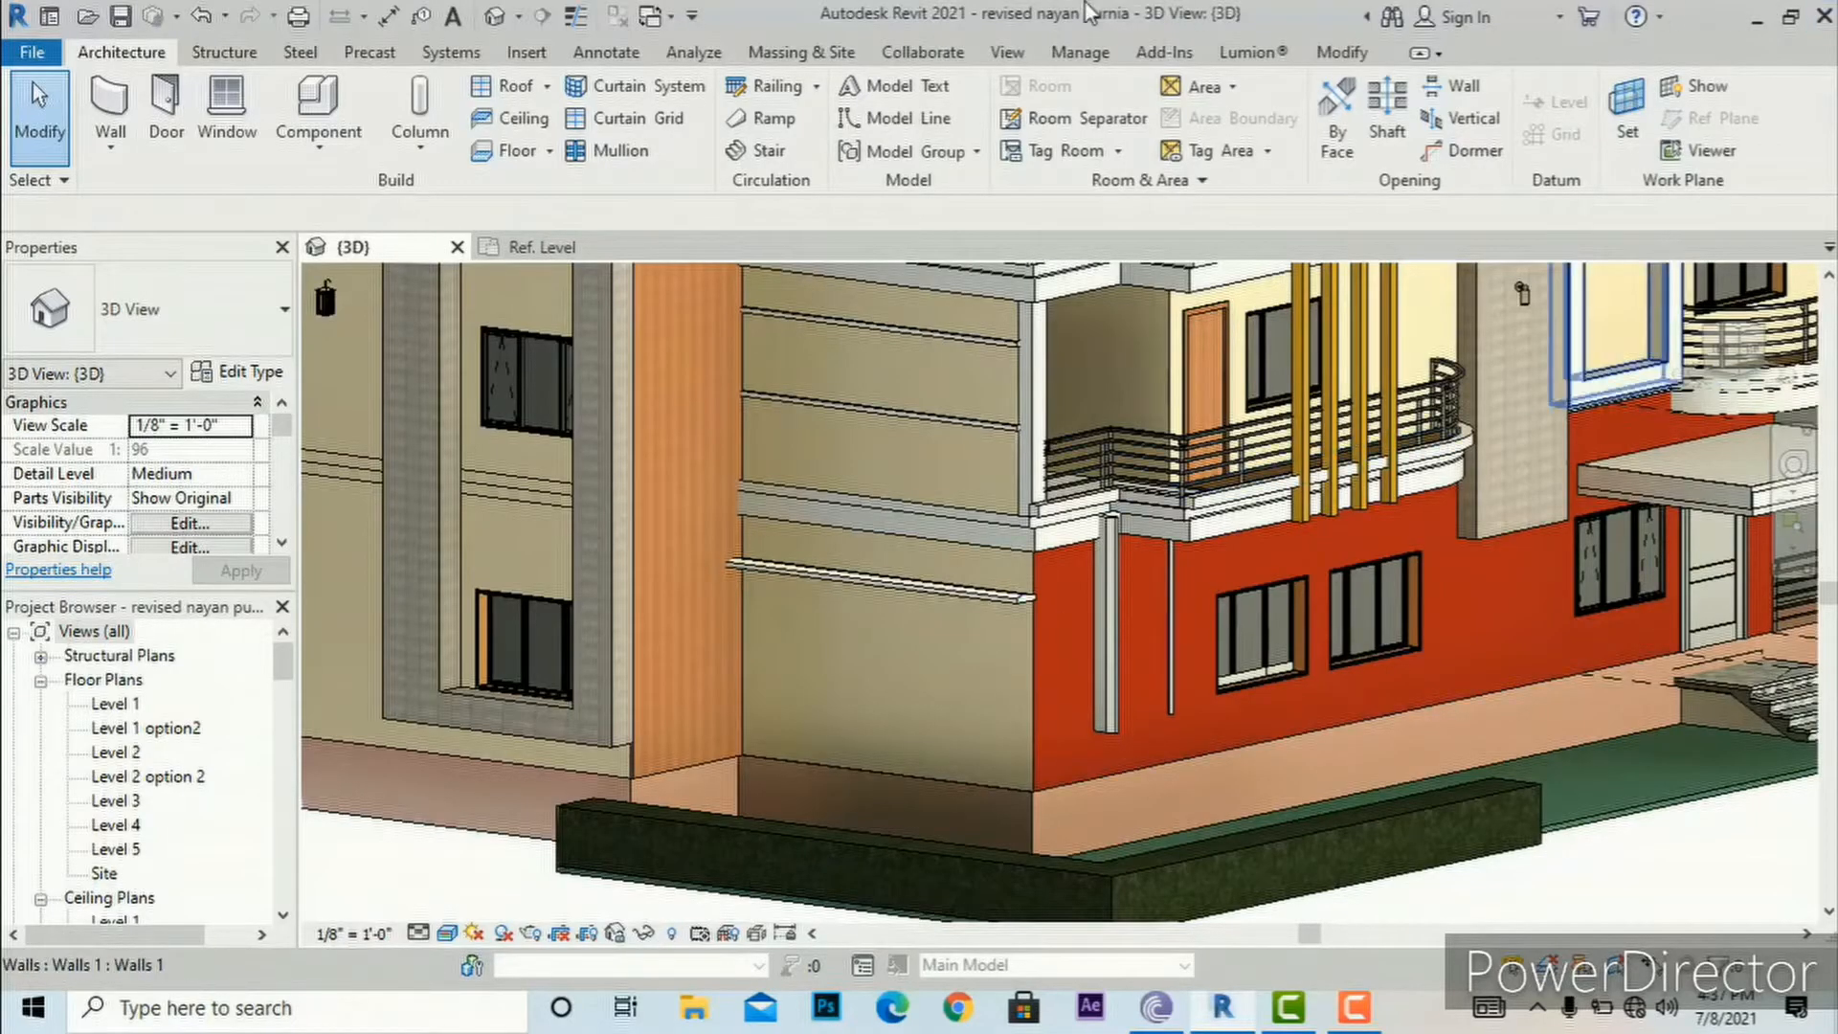
Step: Load the Base 1 profile family from the Finish Carpentry folder of the Profiles library
left_click(529, 53)
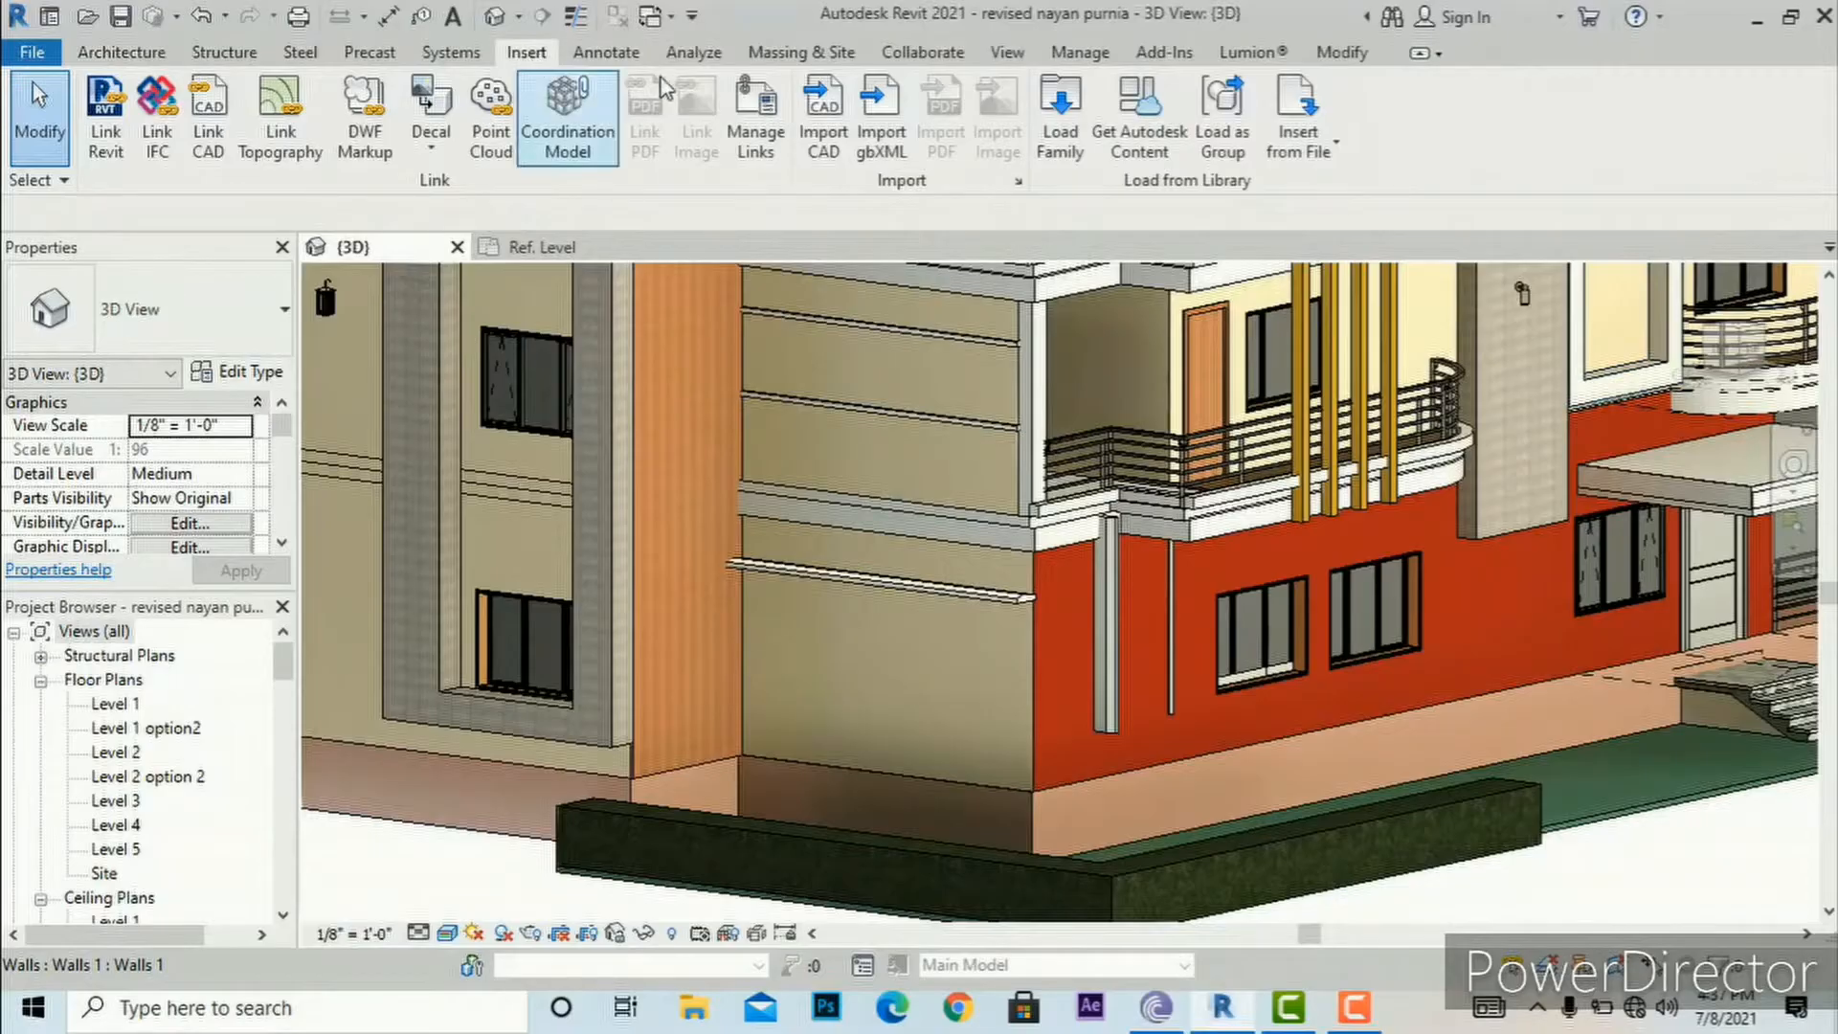
left_click(1061, 124)
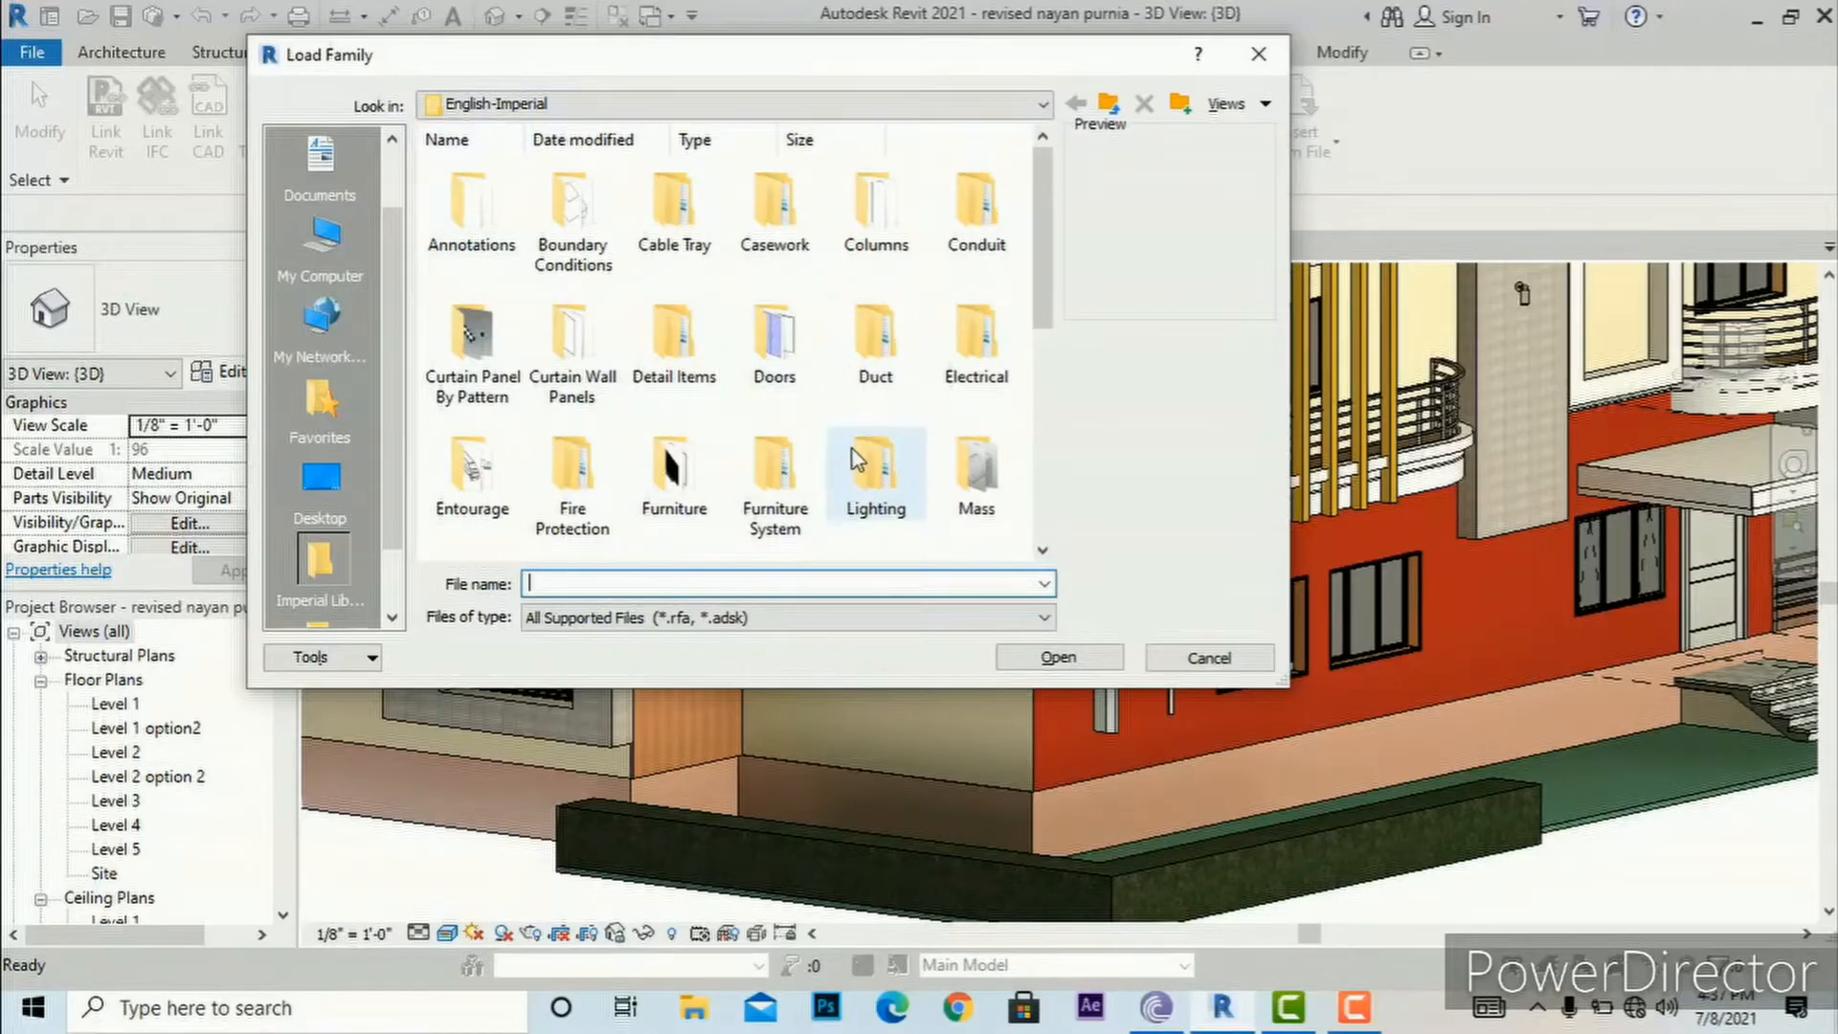
scroll(852, 450, "down", 3)
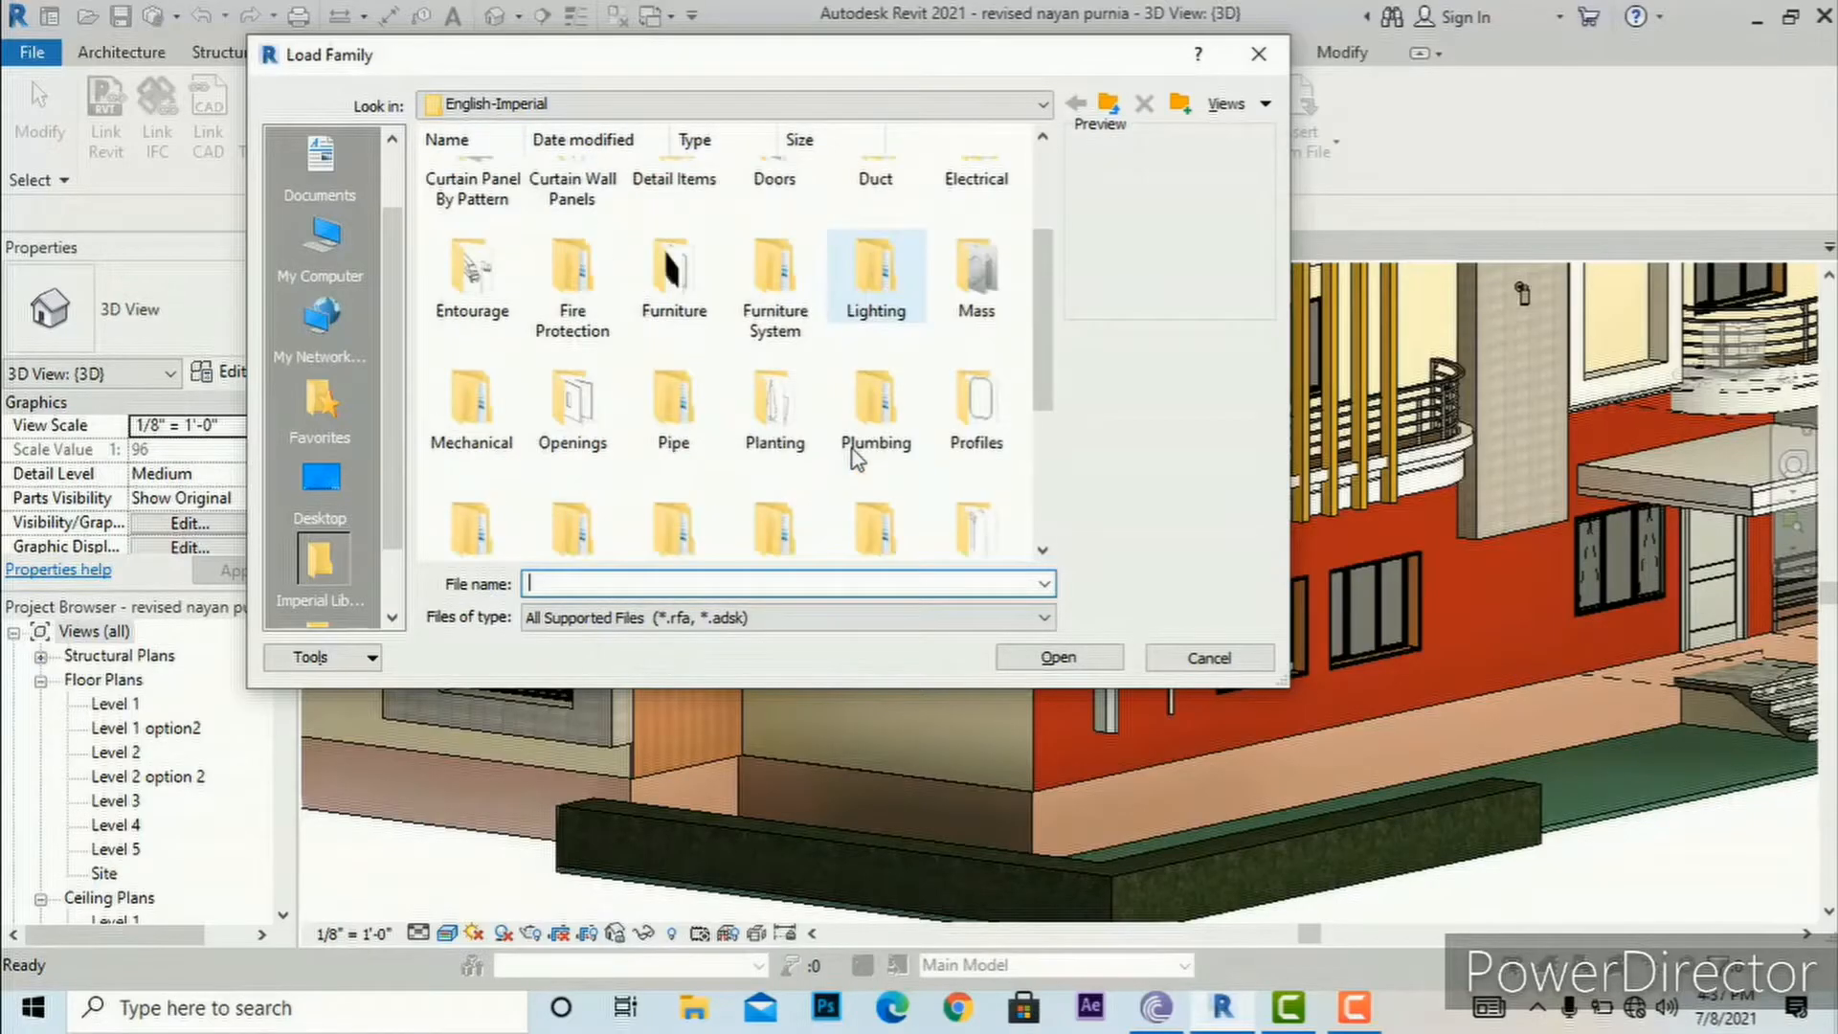
double_click(968, 426)
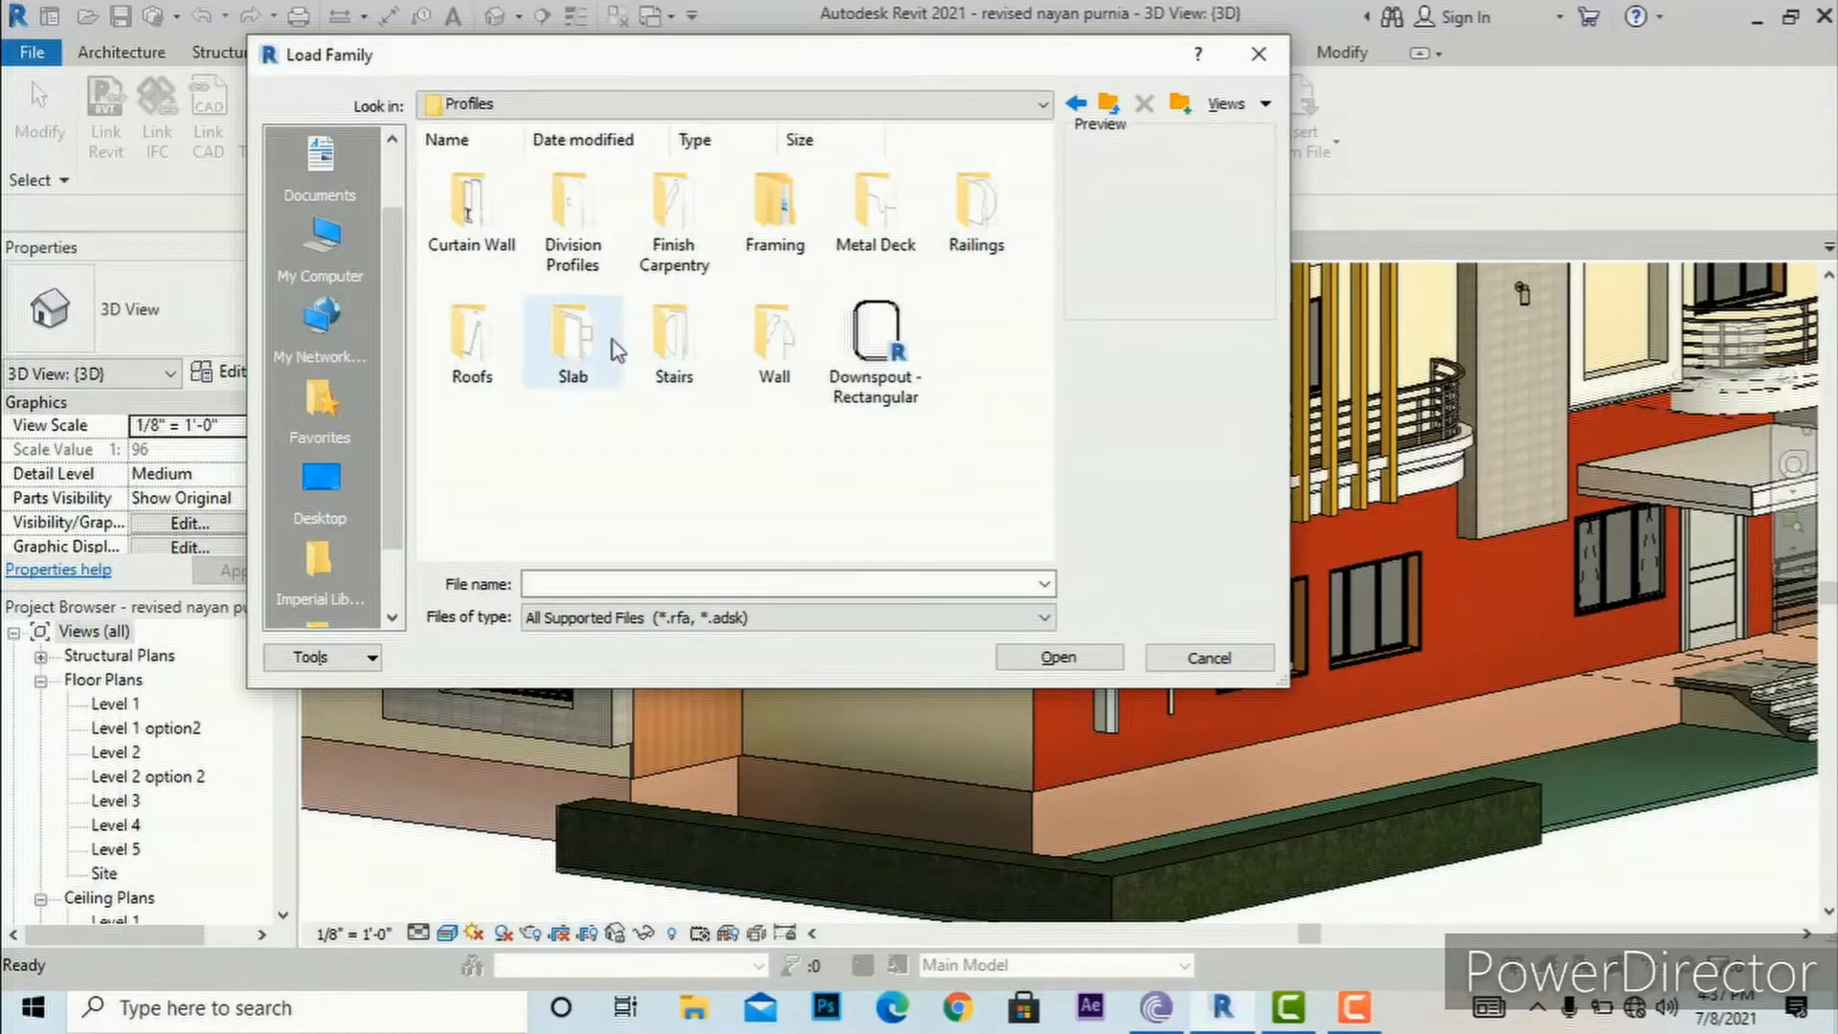
double_click(686, 266)
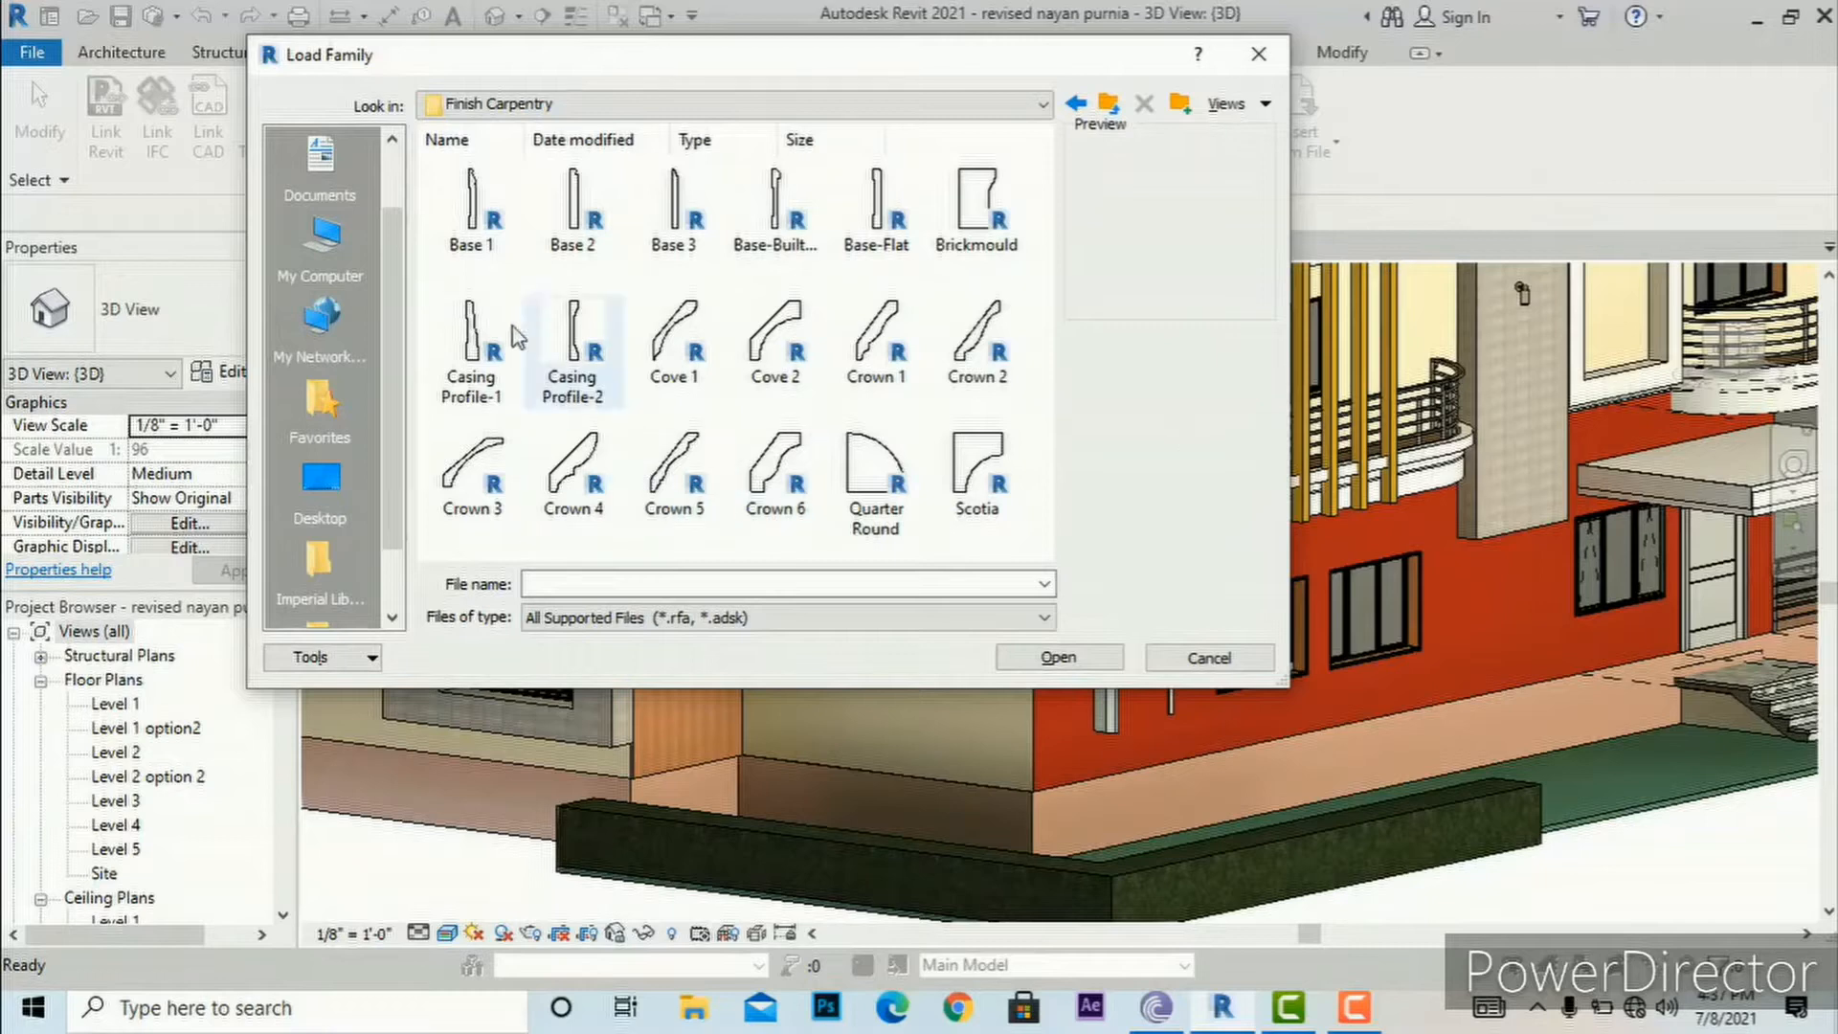
left_click(472, 216)
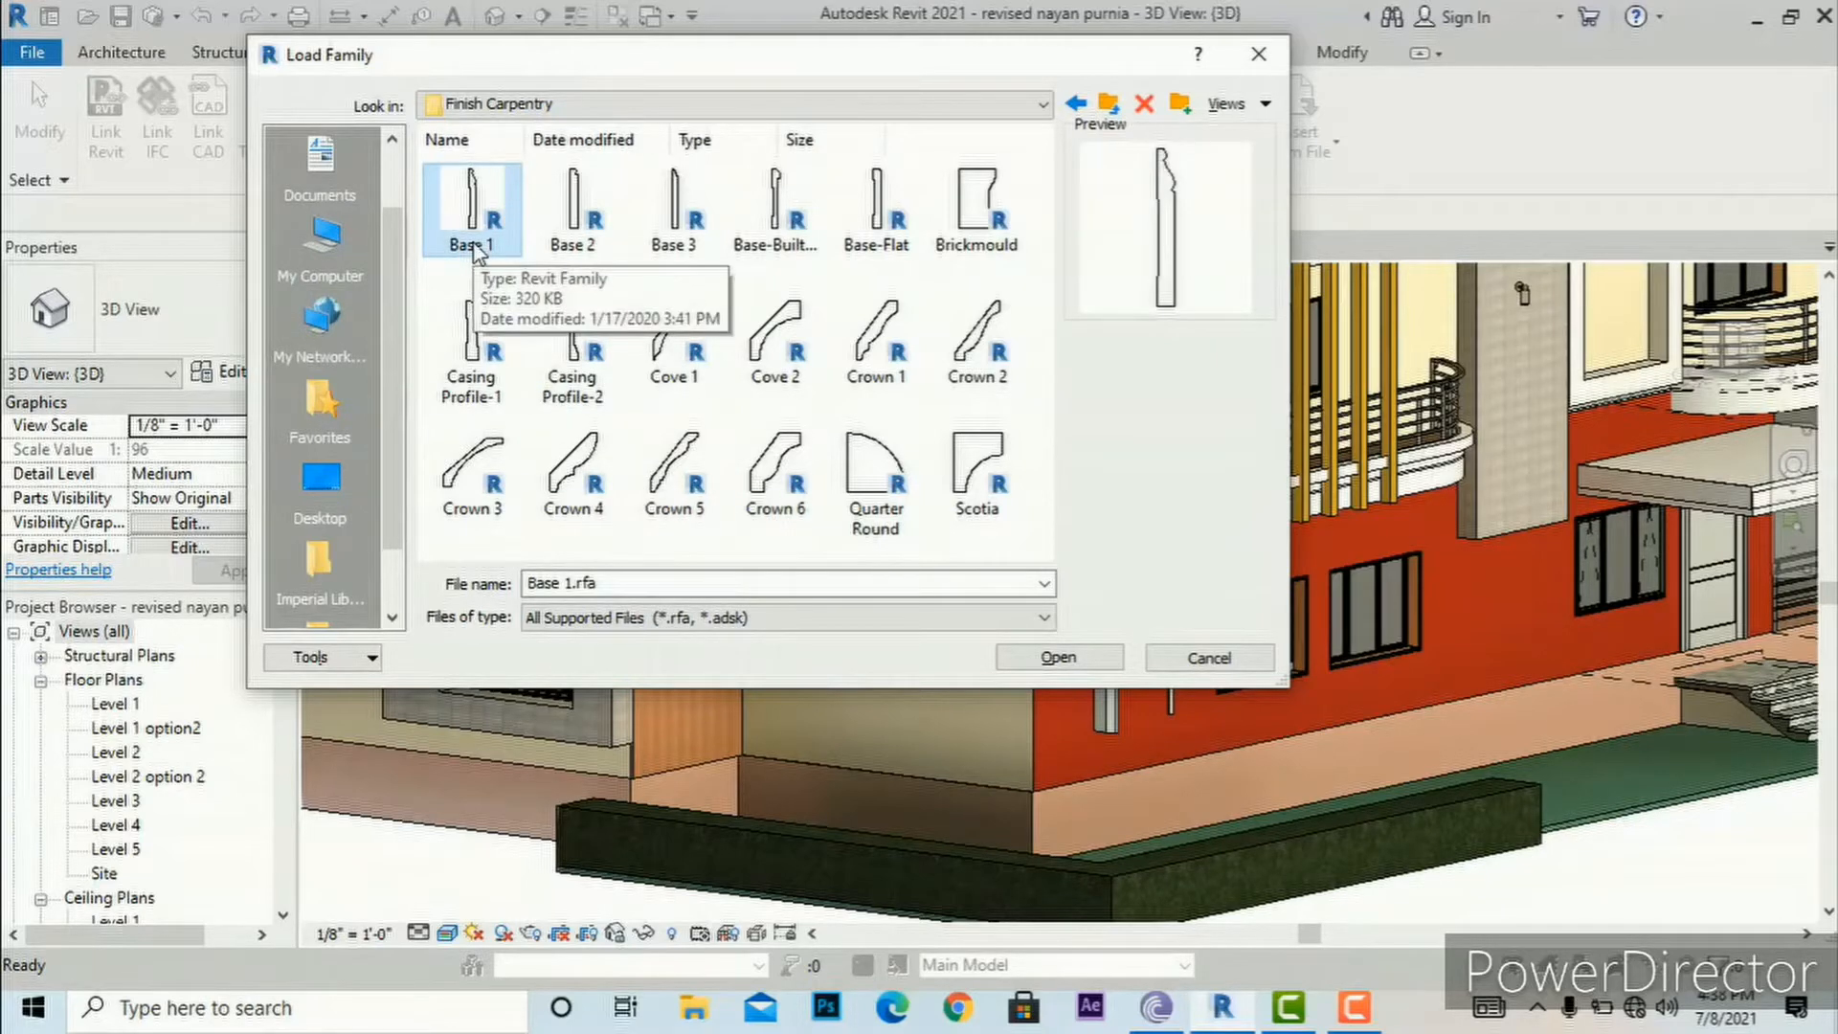
left_click(579, 479)
left_click(1061, 659)
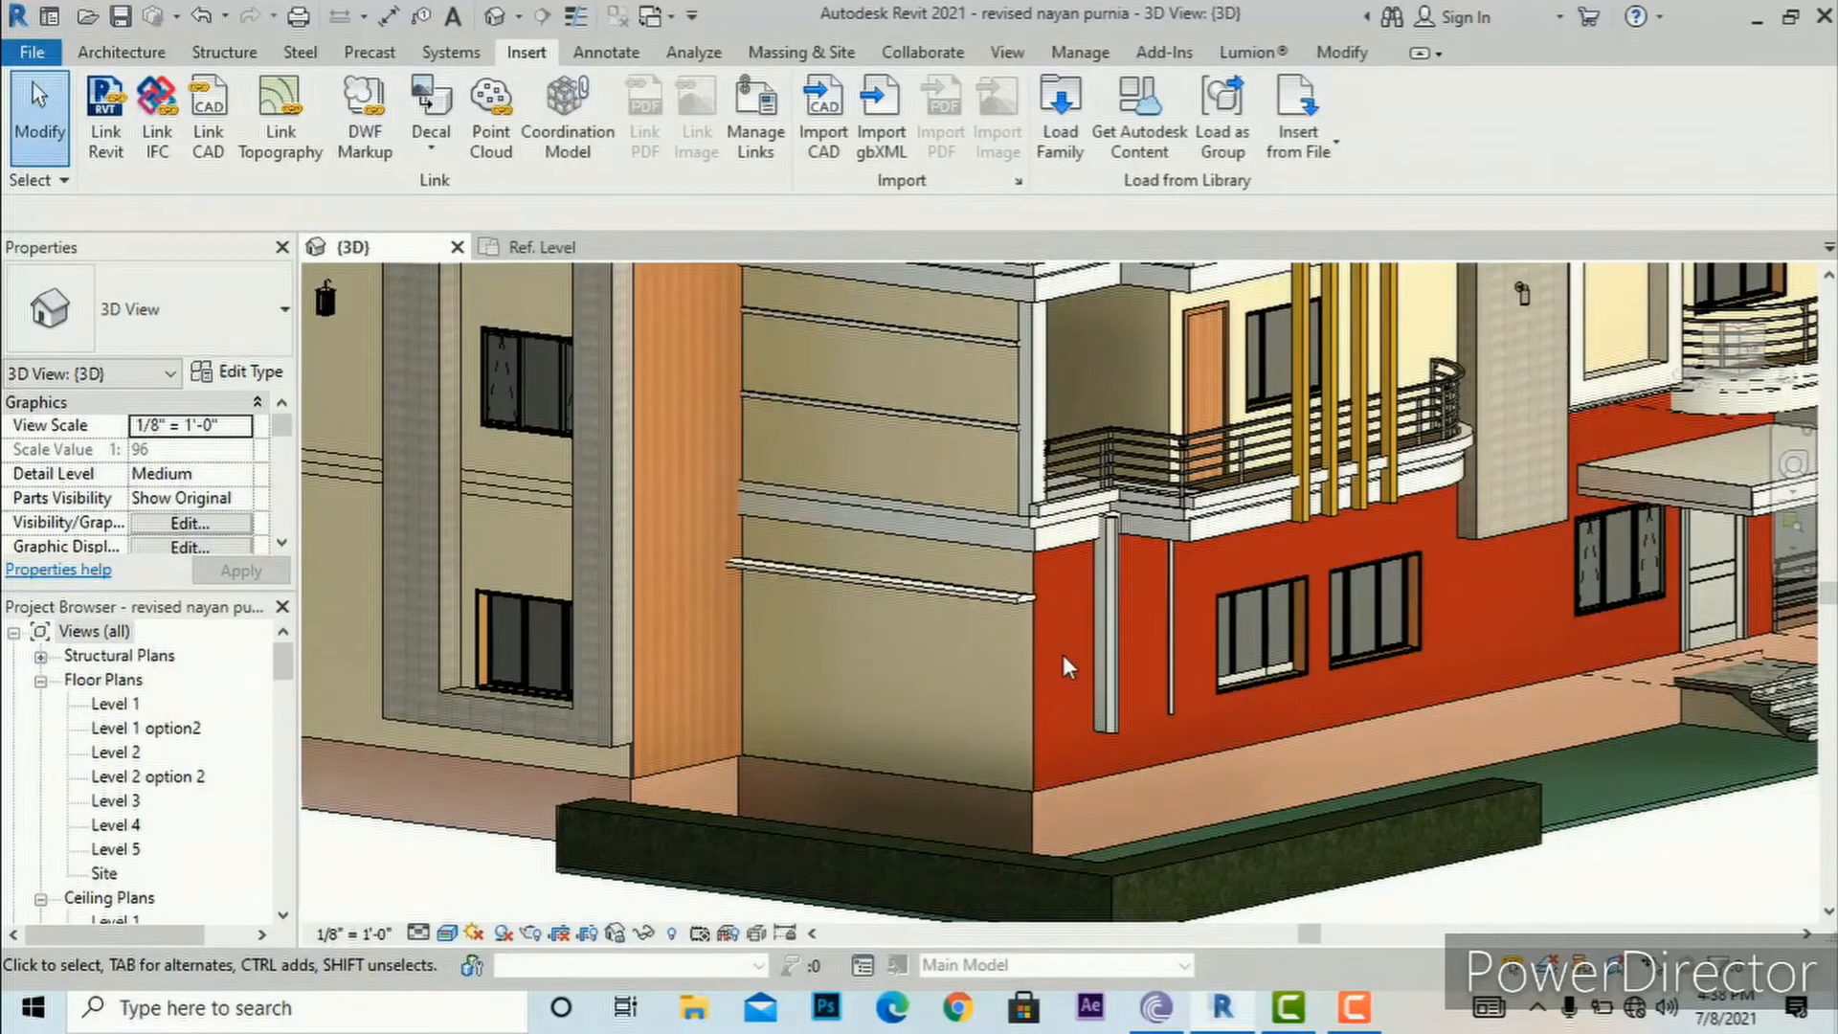
Step: Start a horizontal wall sweep and change the Cornice type's profile to Base 1 : 3 1/2" x 5/8"
left_click(134, 56)
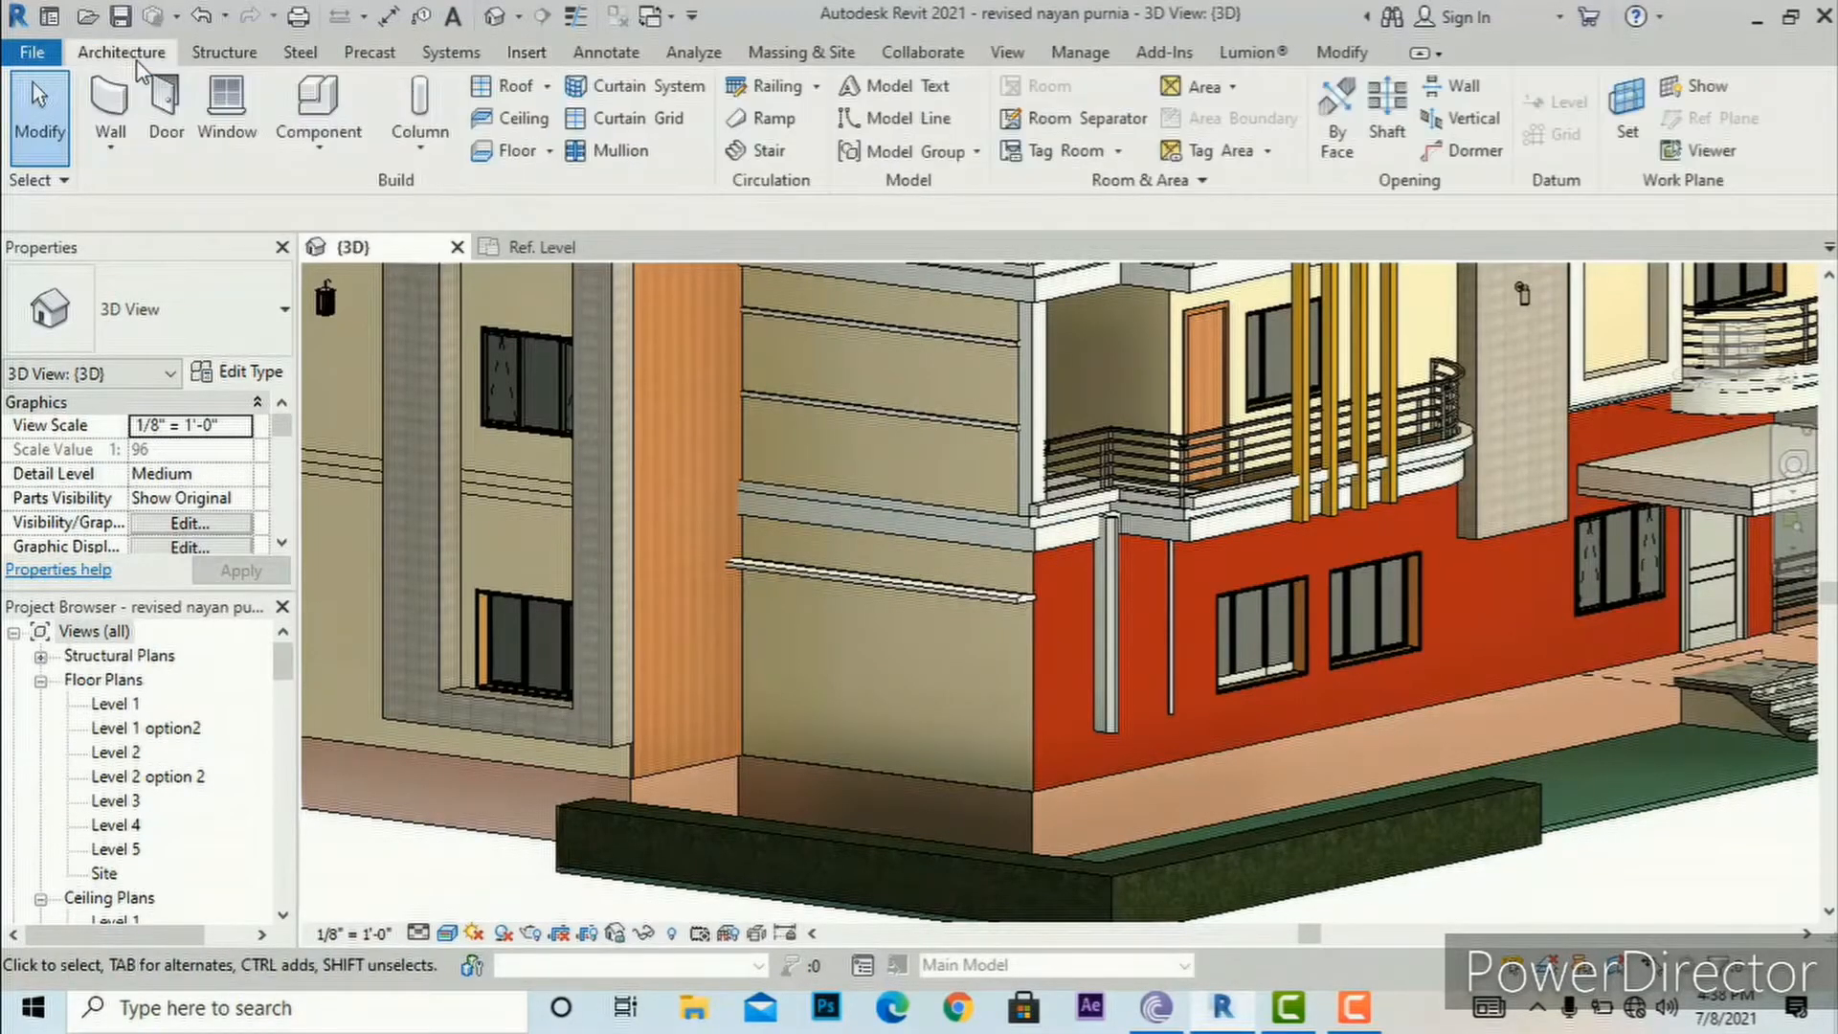
left_click(110, 144)
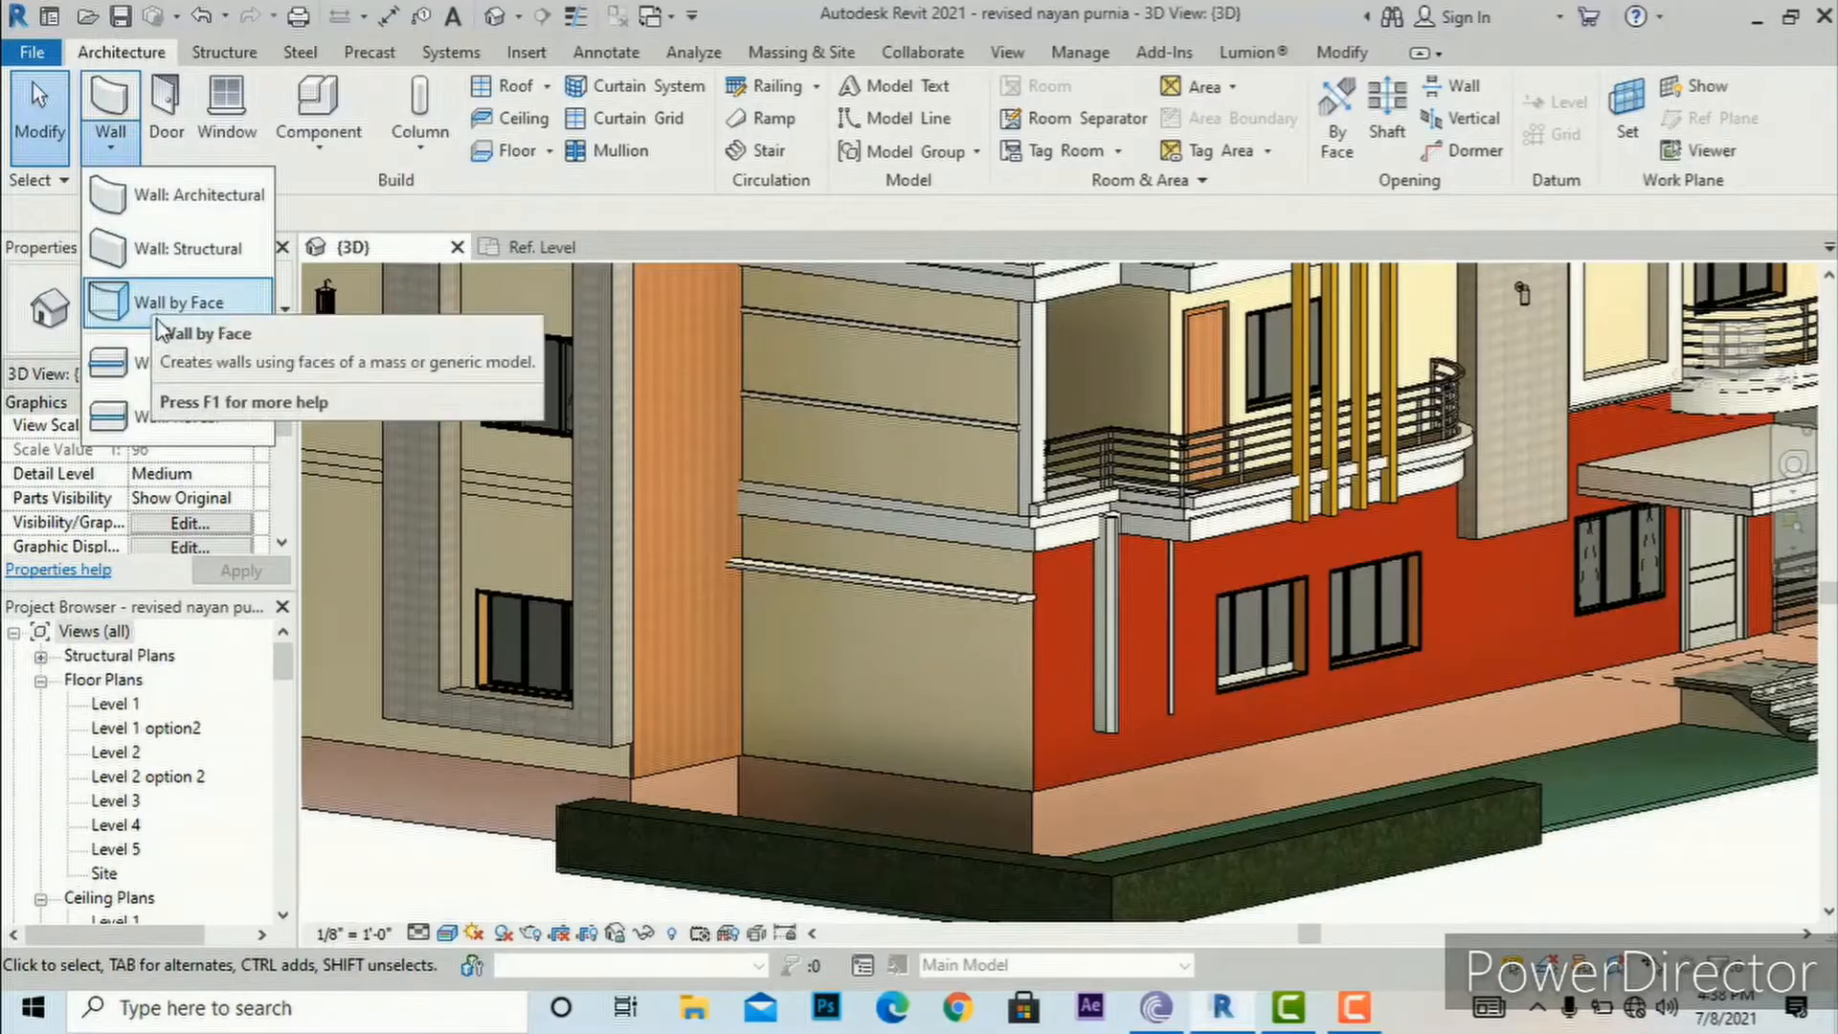
left_click(168, 363)
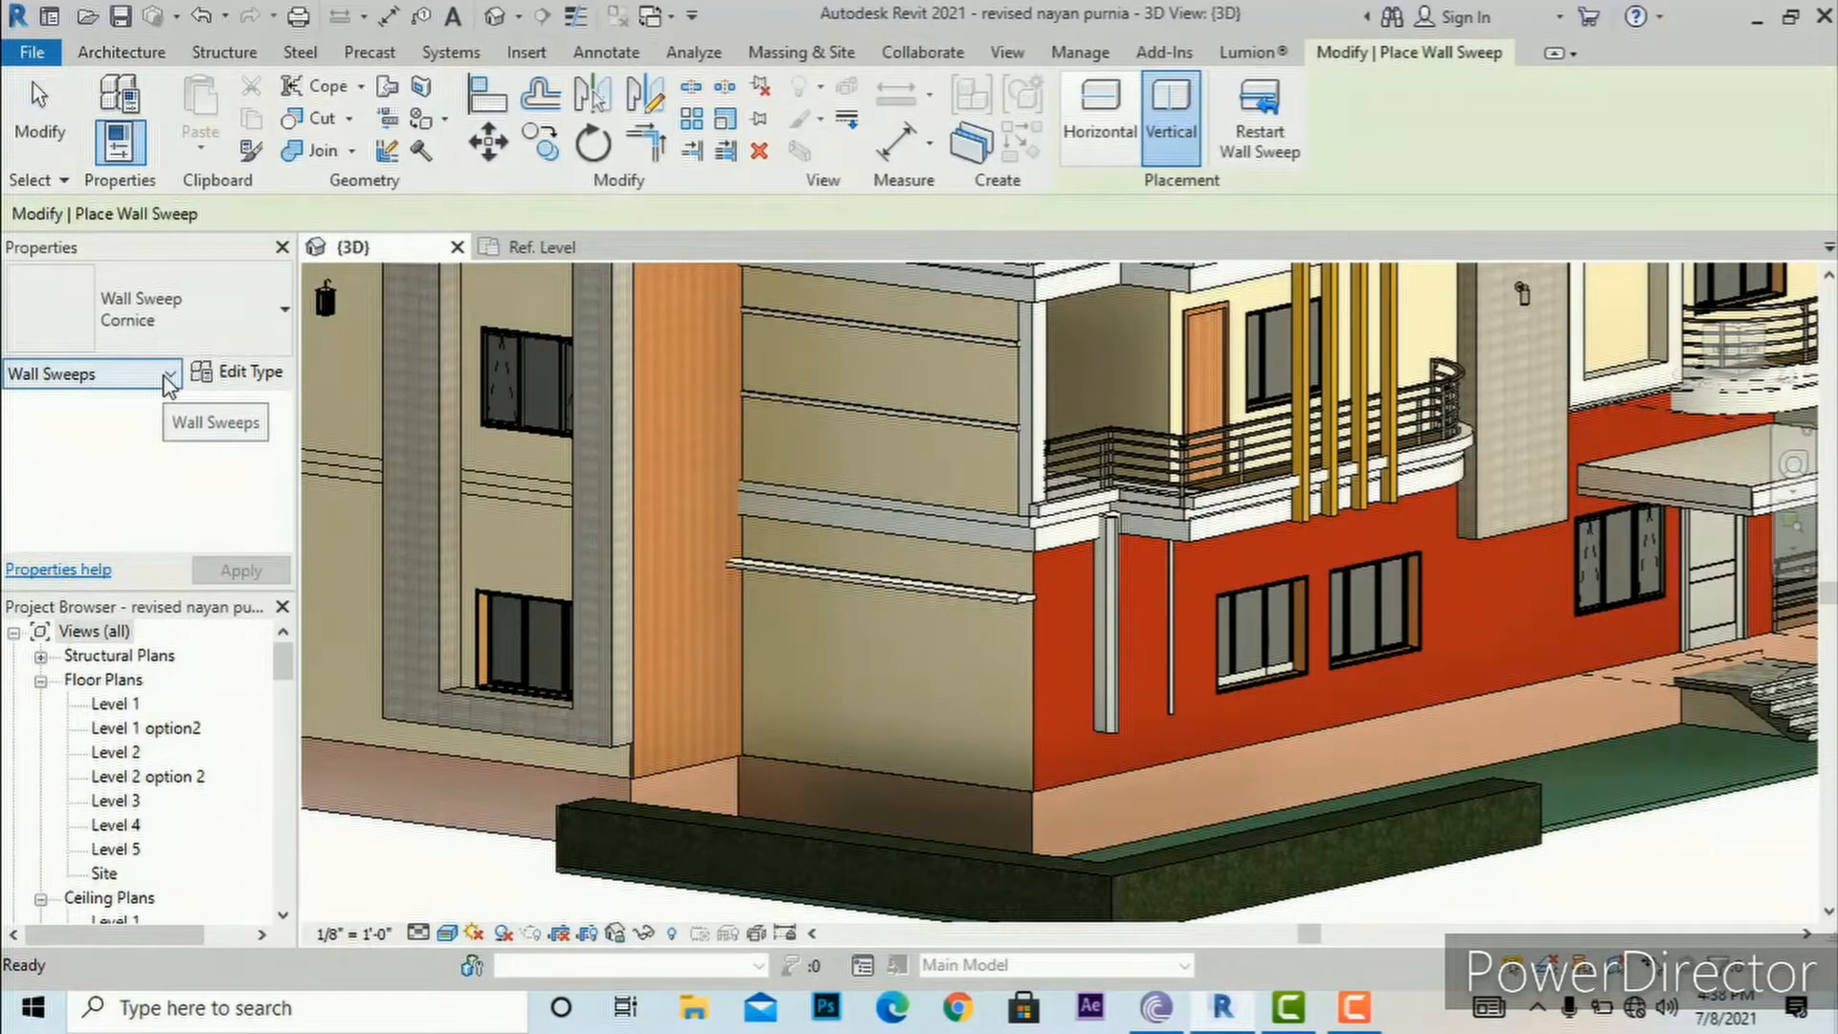
left_click(1090, 140)
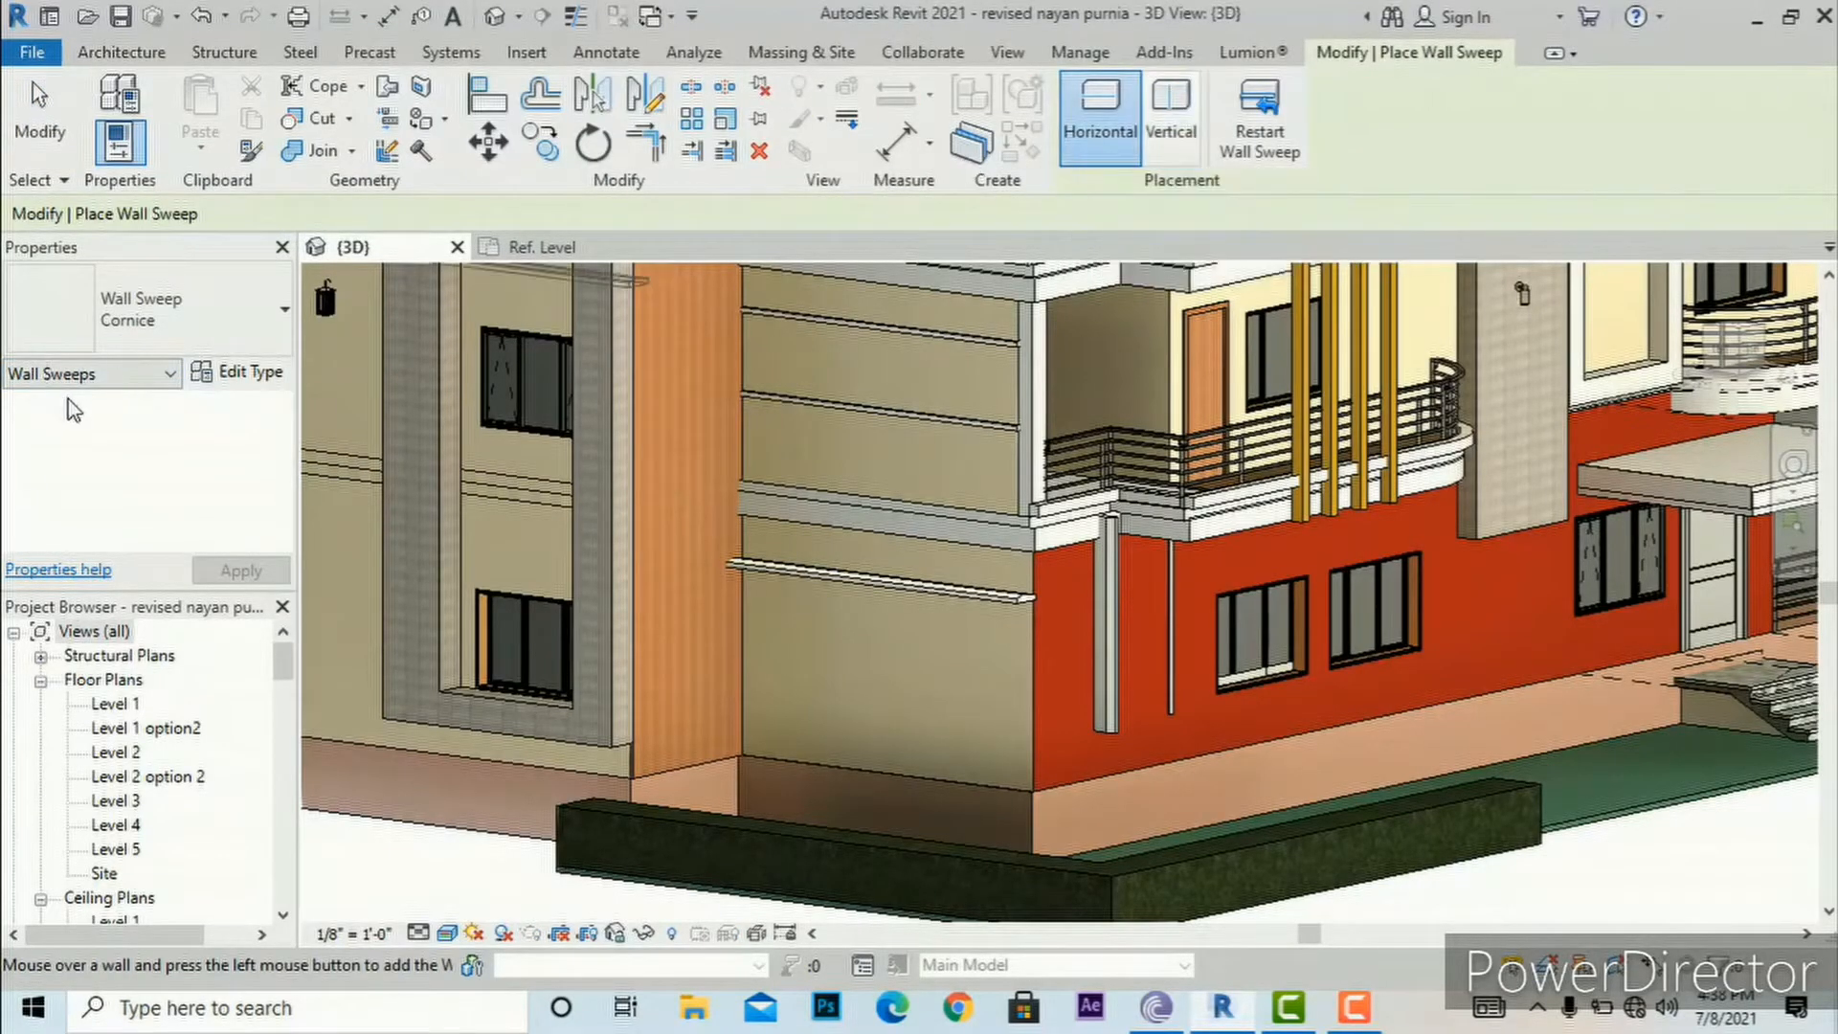
left_click(254, 378)
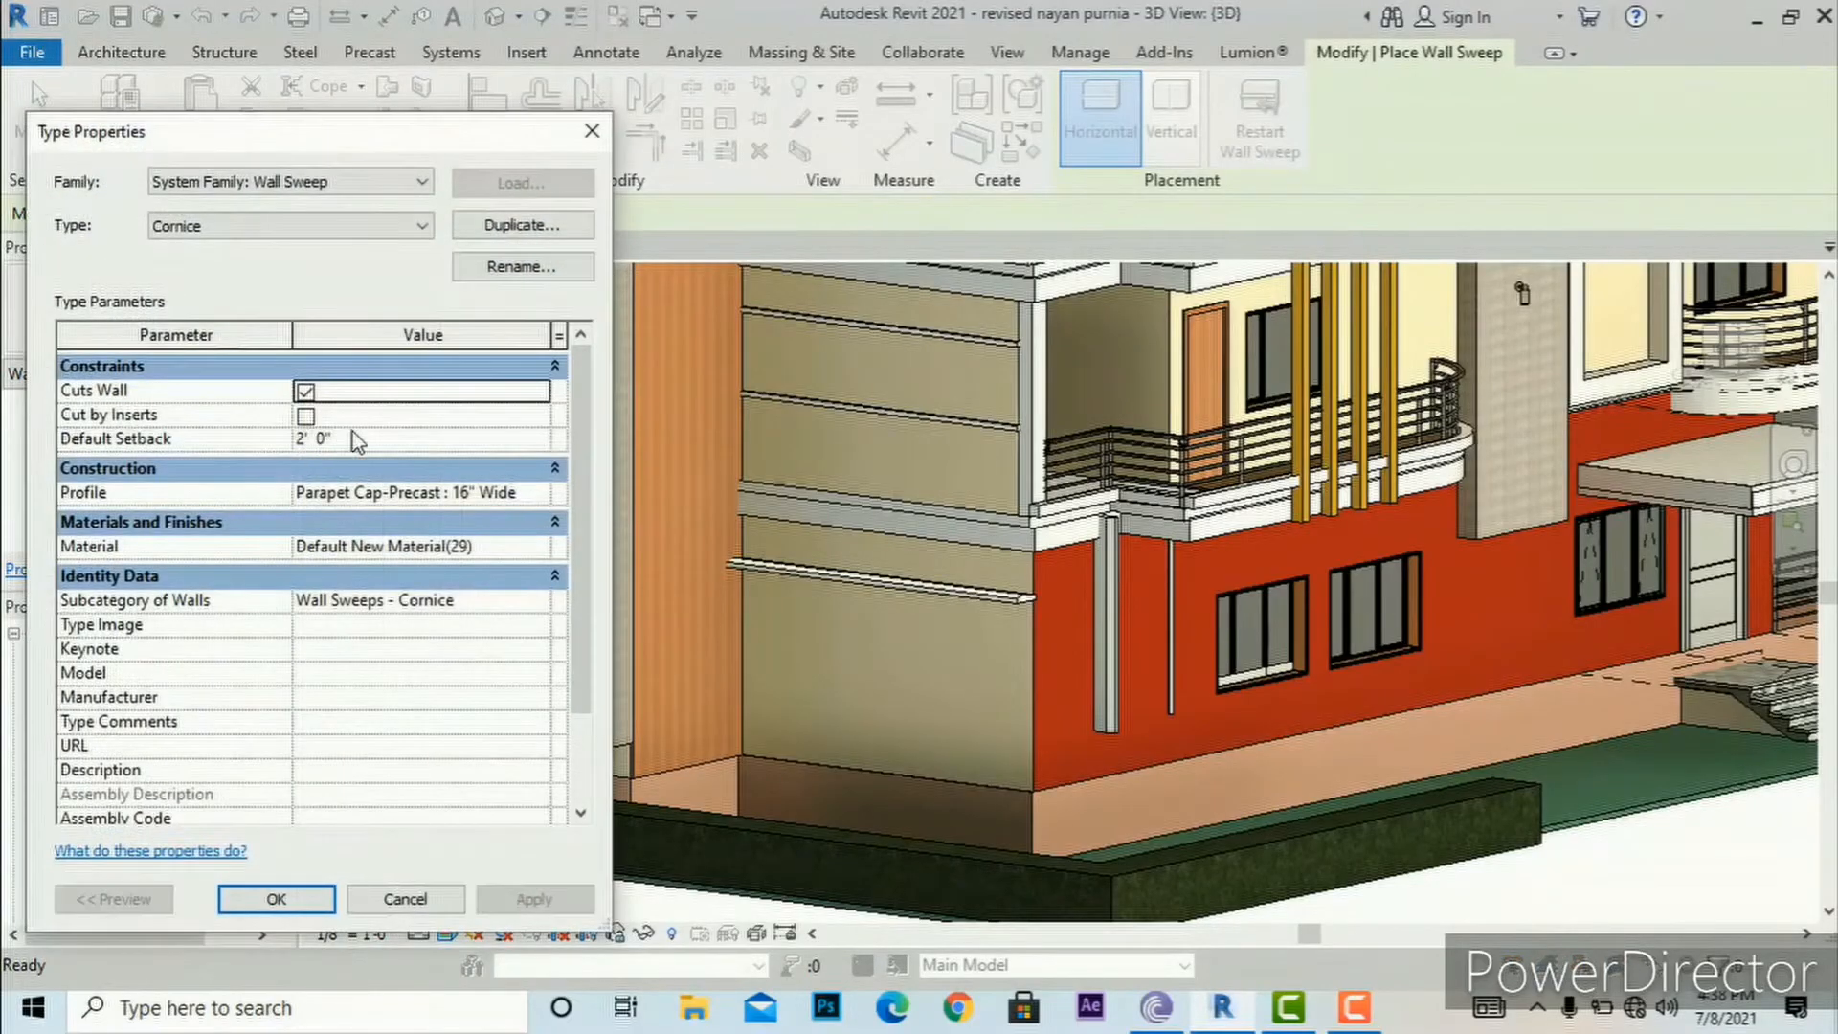
left_click(517, 498)
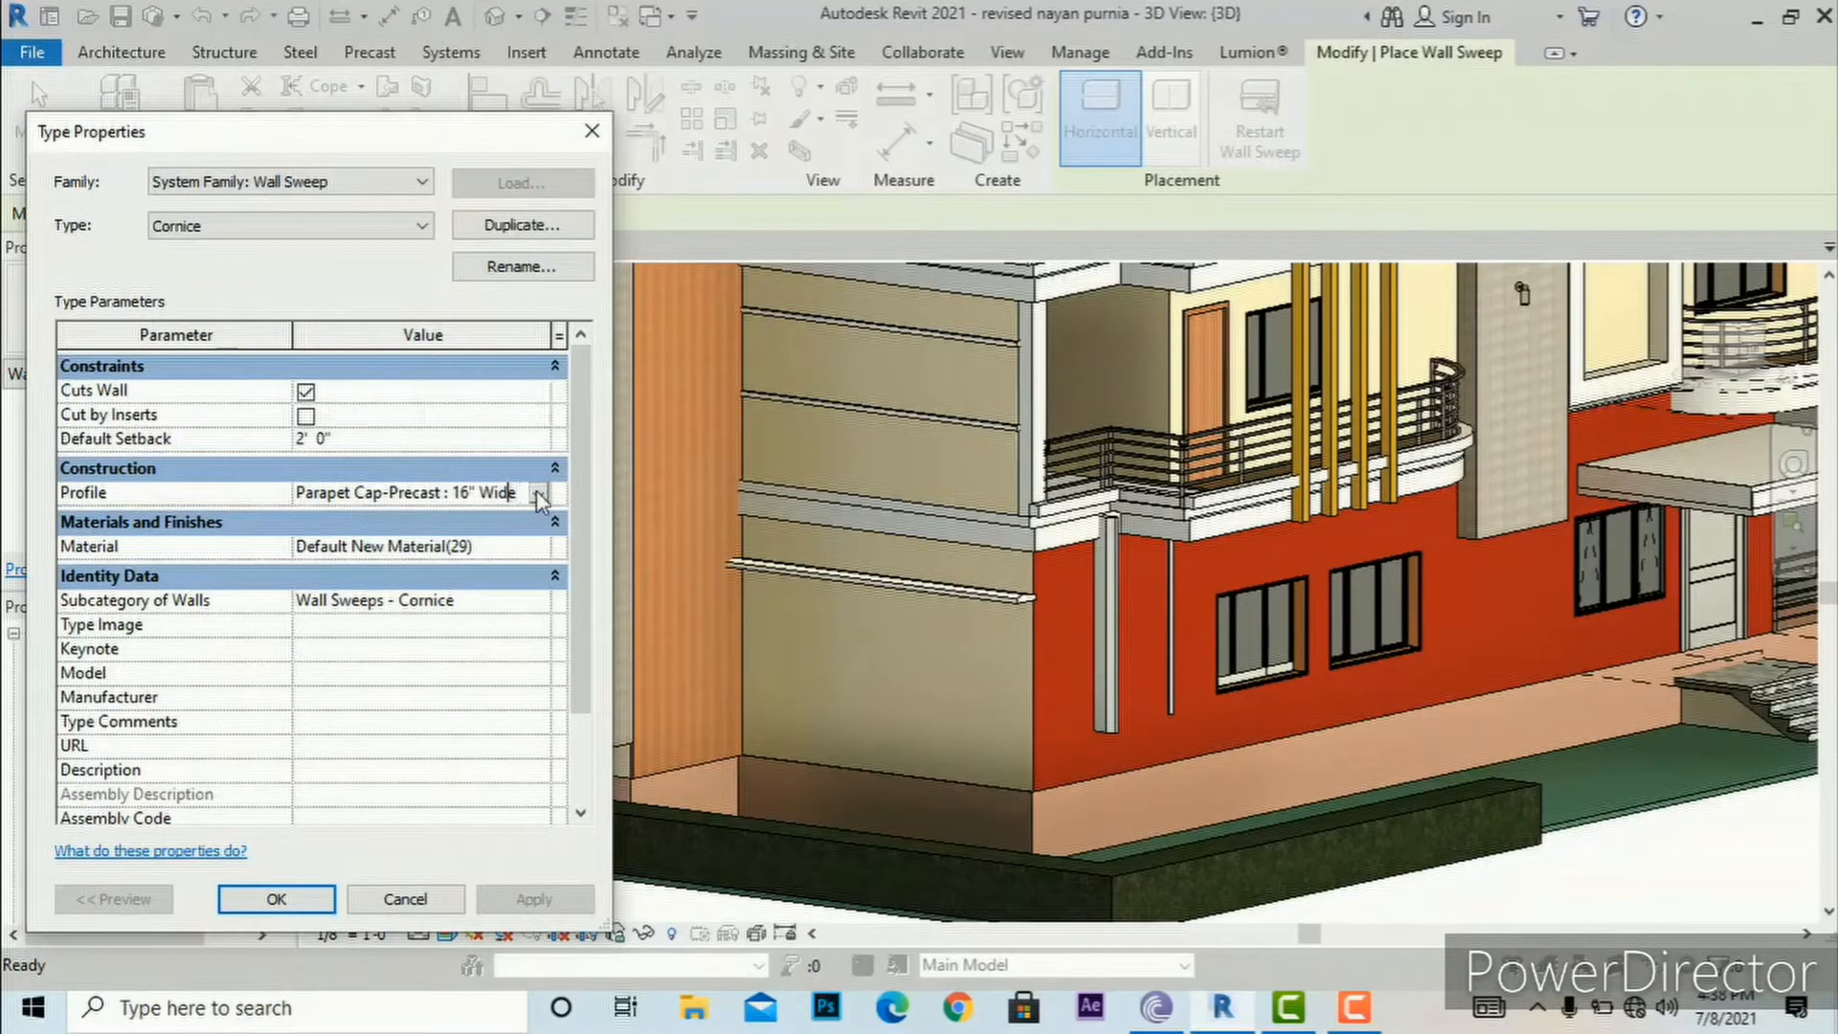
left_click(541, 495)
scroll(518, 596, "up", 5)
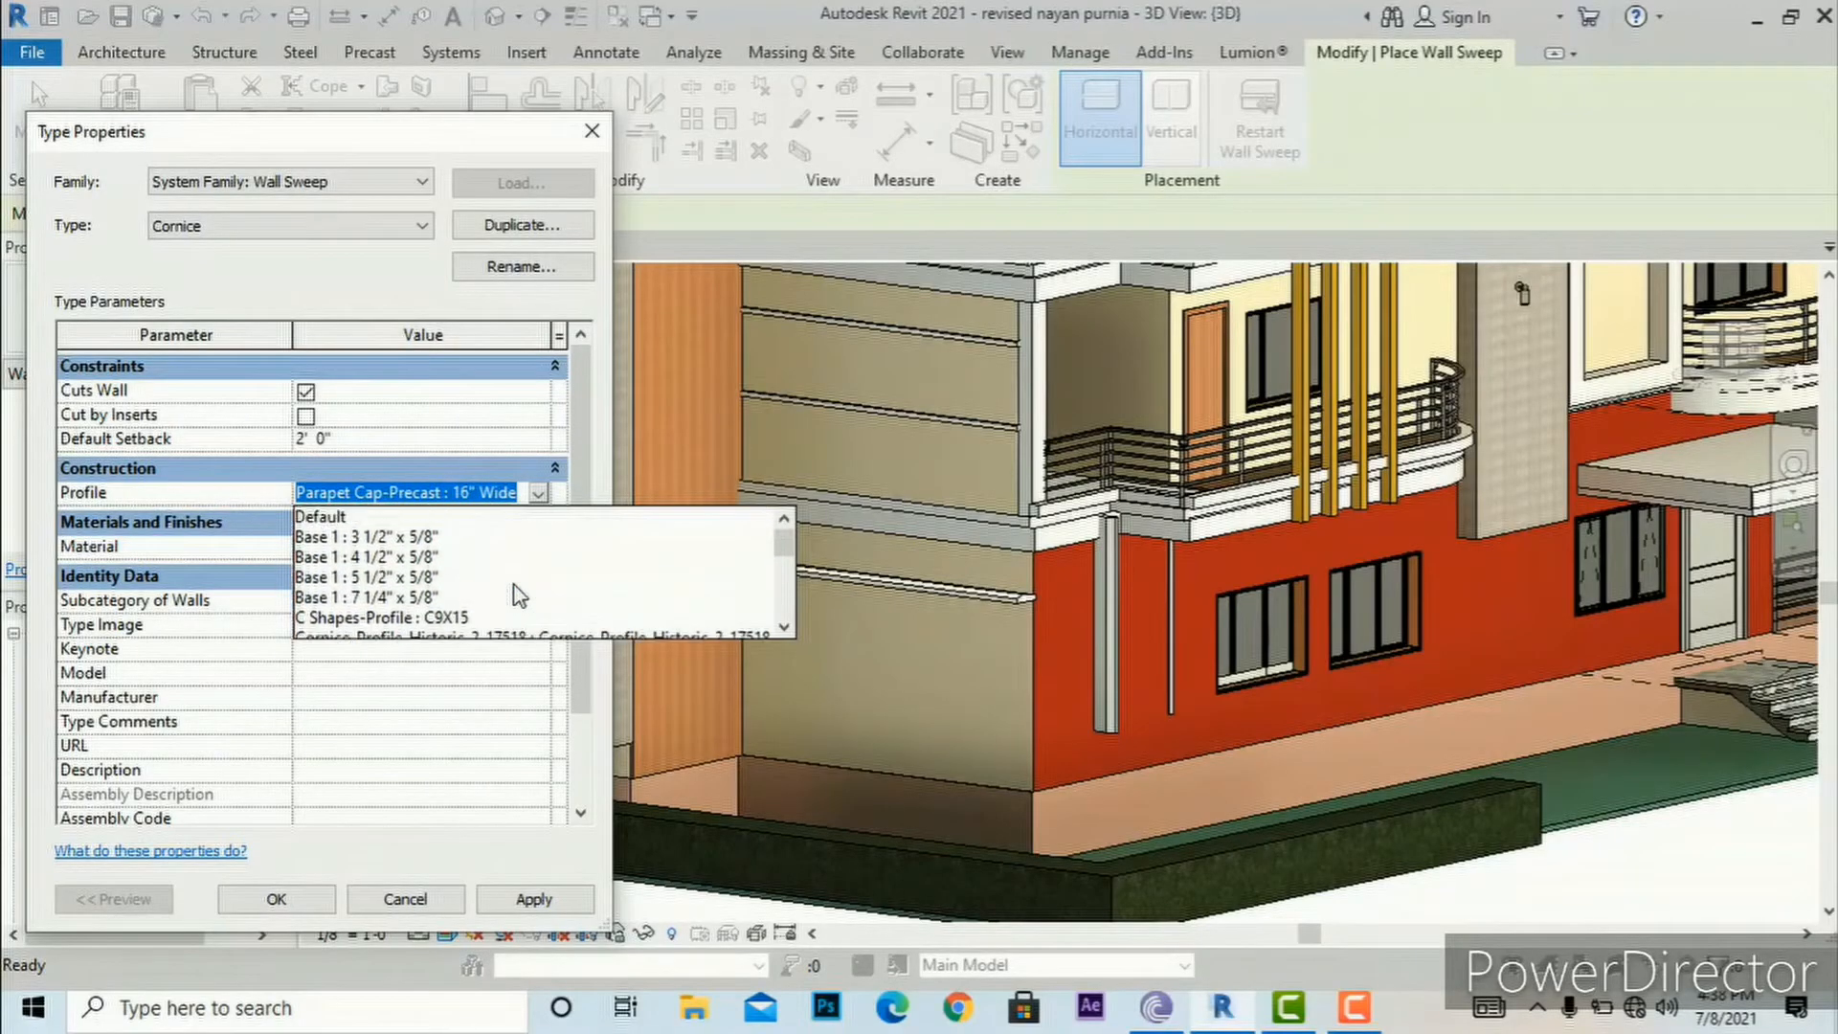
left_click(384, 538)
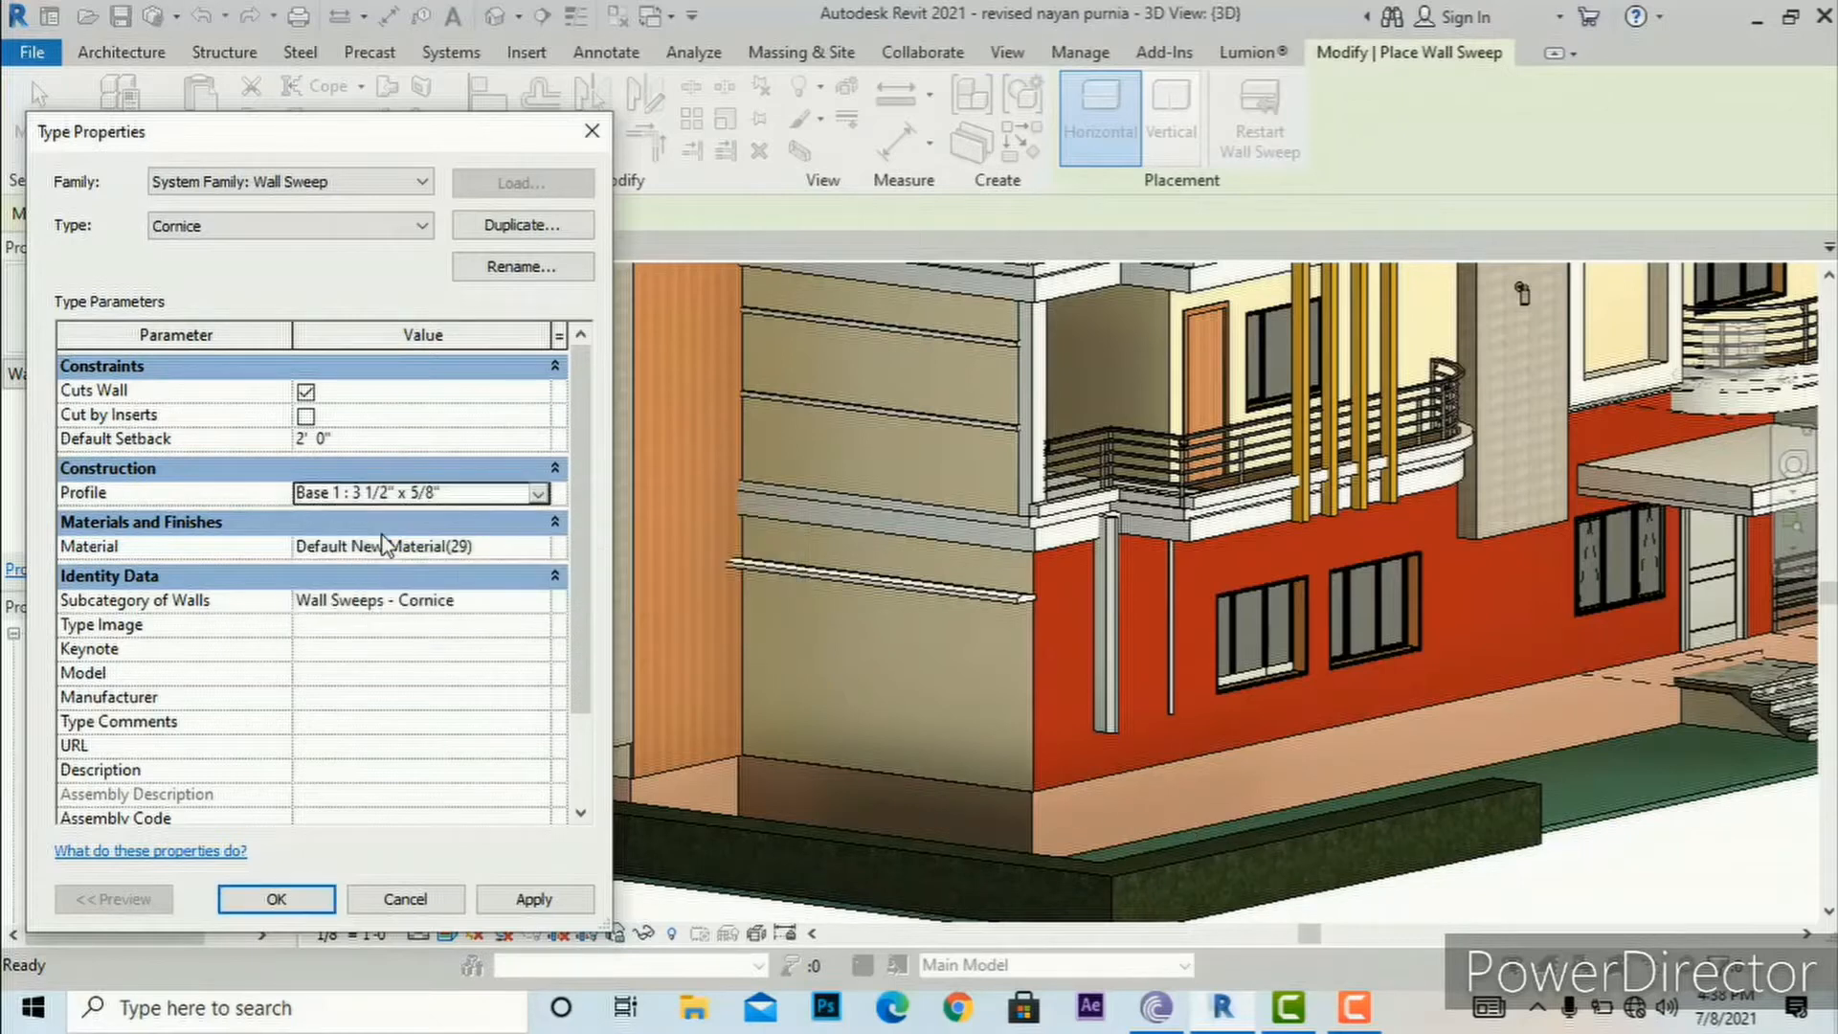
left_click(525, 898)
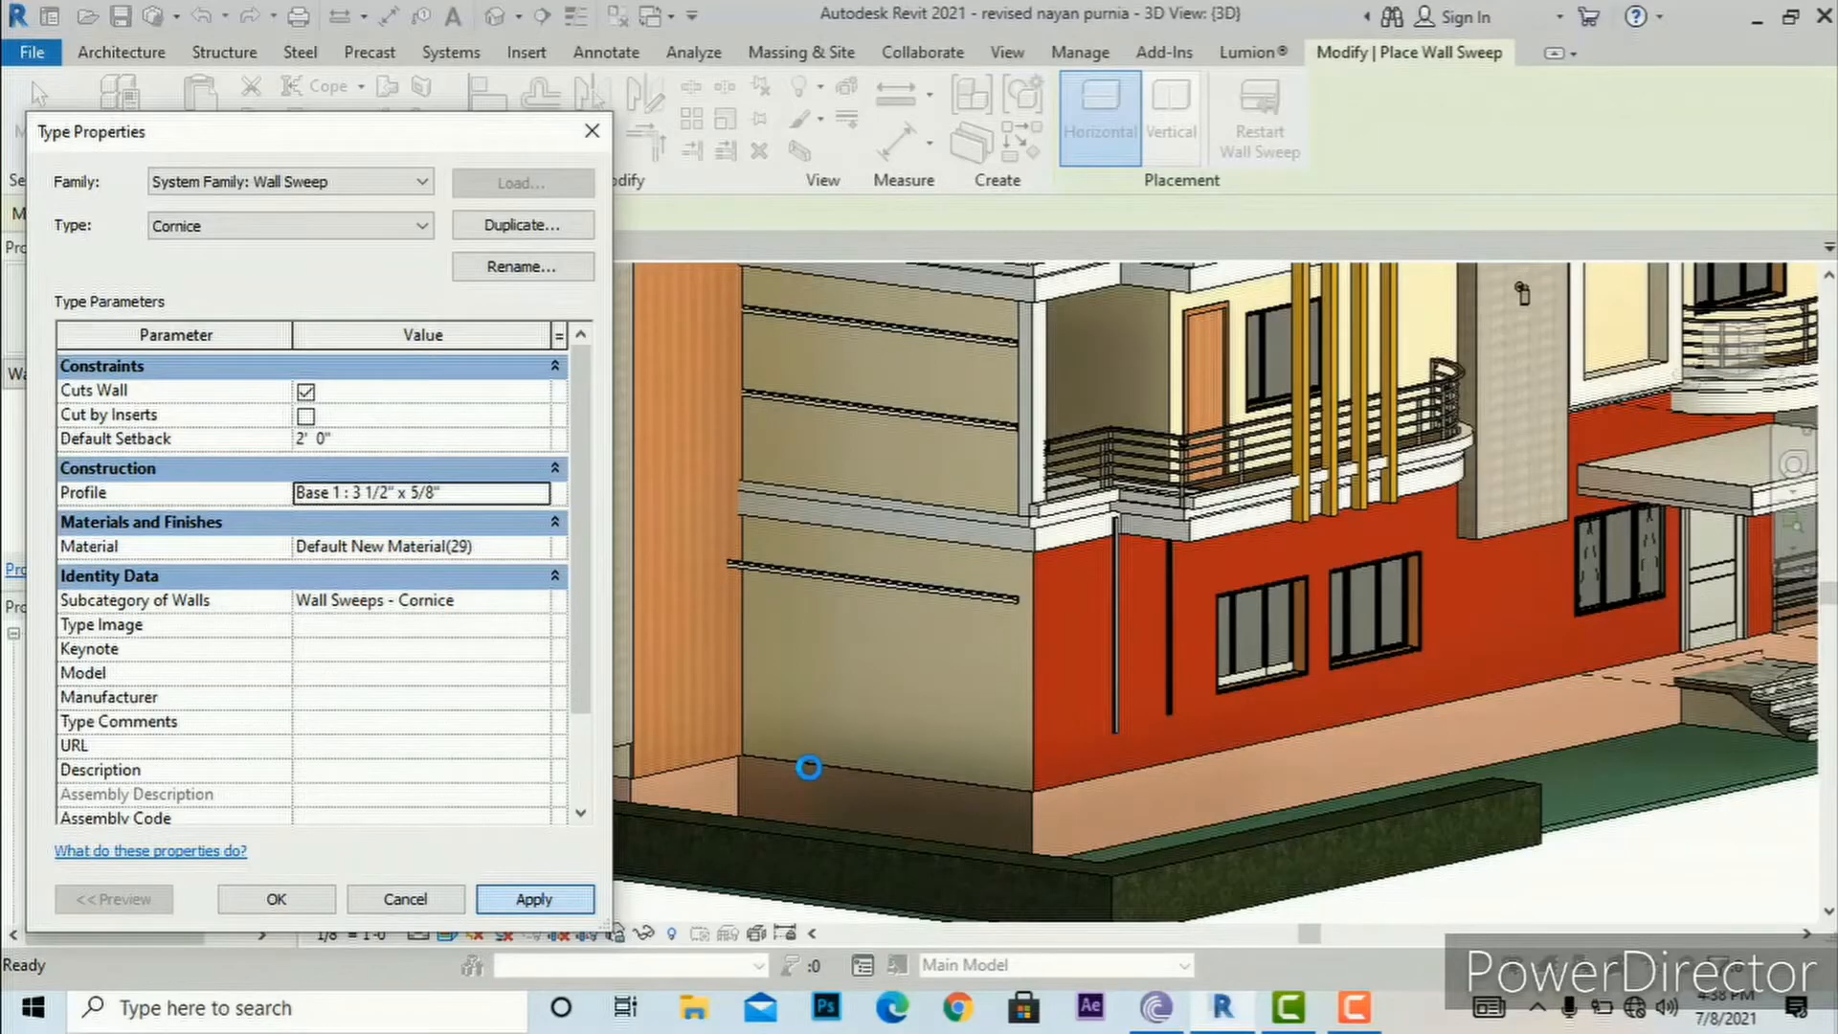
Step: Place a horizontal Cornice sweep near the base of the beige wall and continue it along the adjoining wall behind the orange panel
scroll(864, 749, "up", 3)
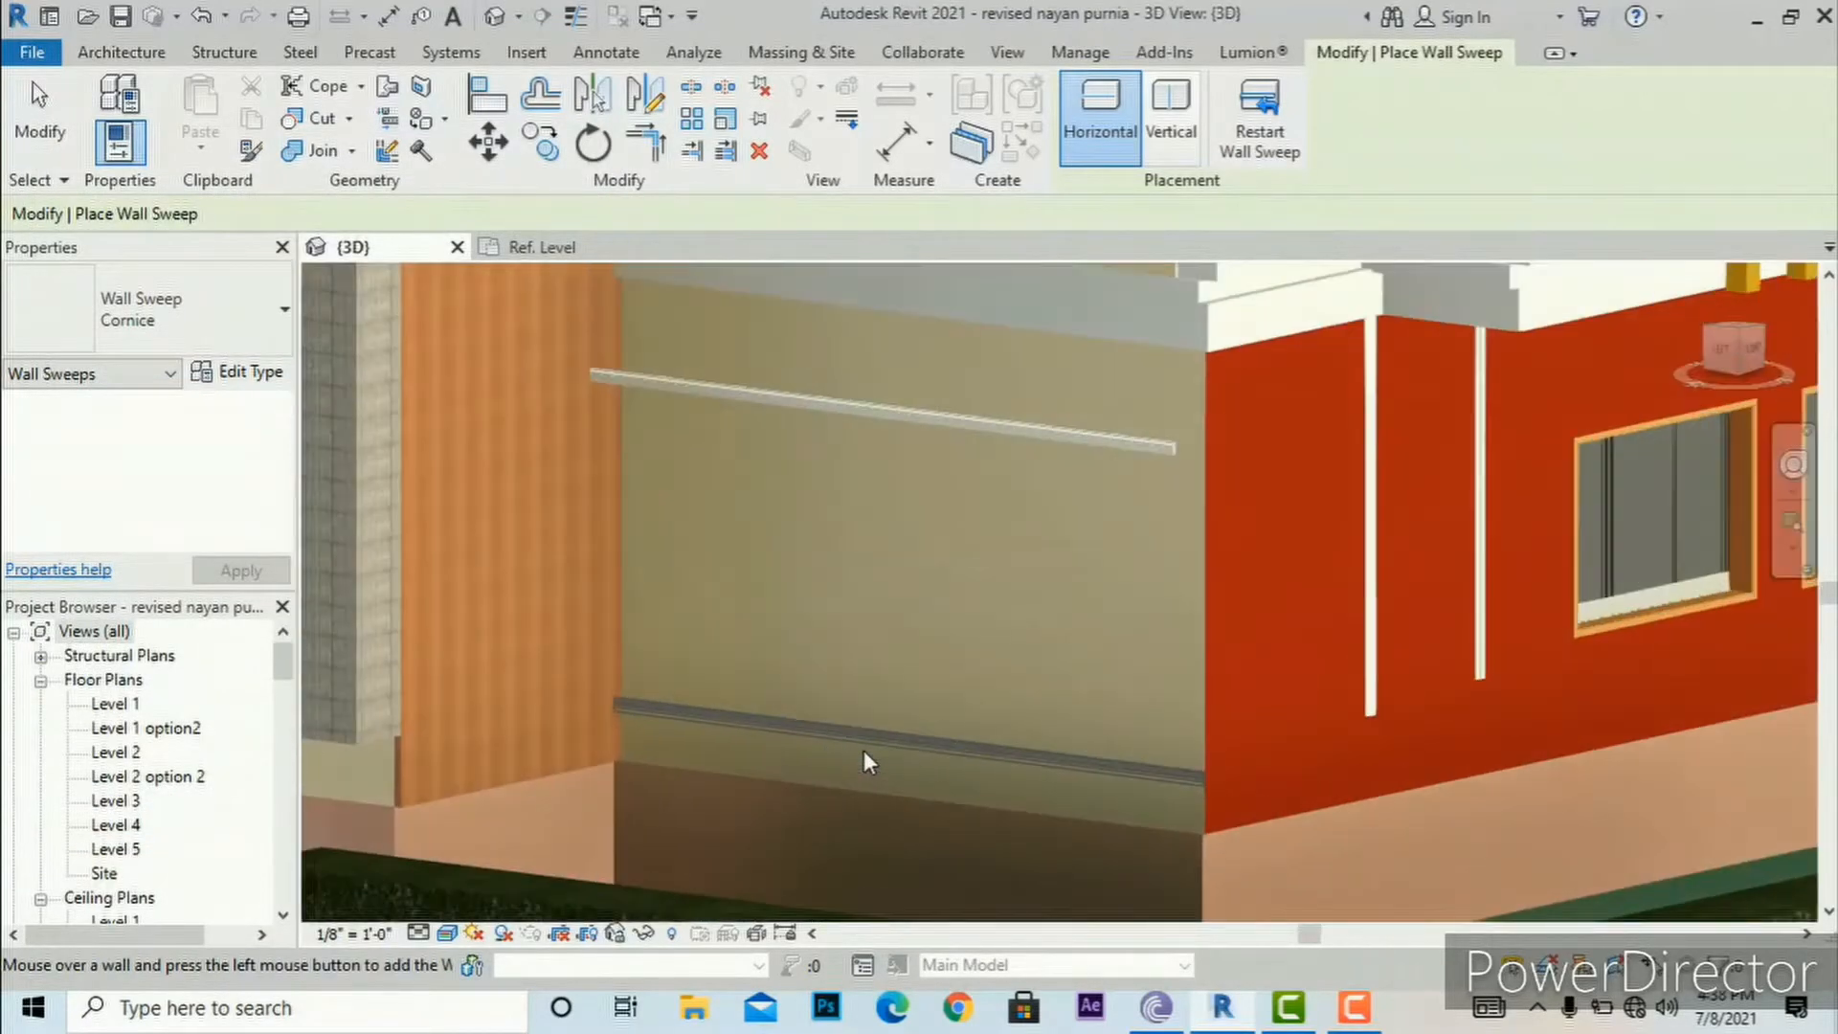
left_click(866, 766)
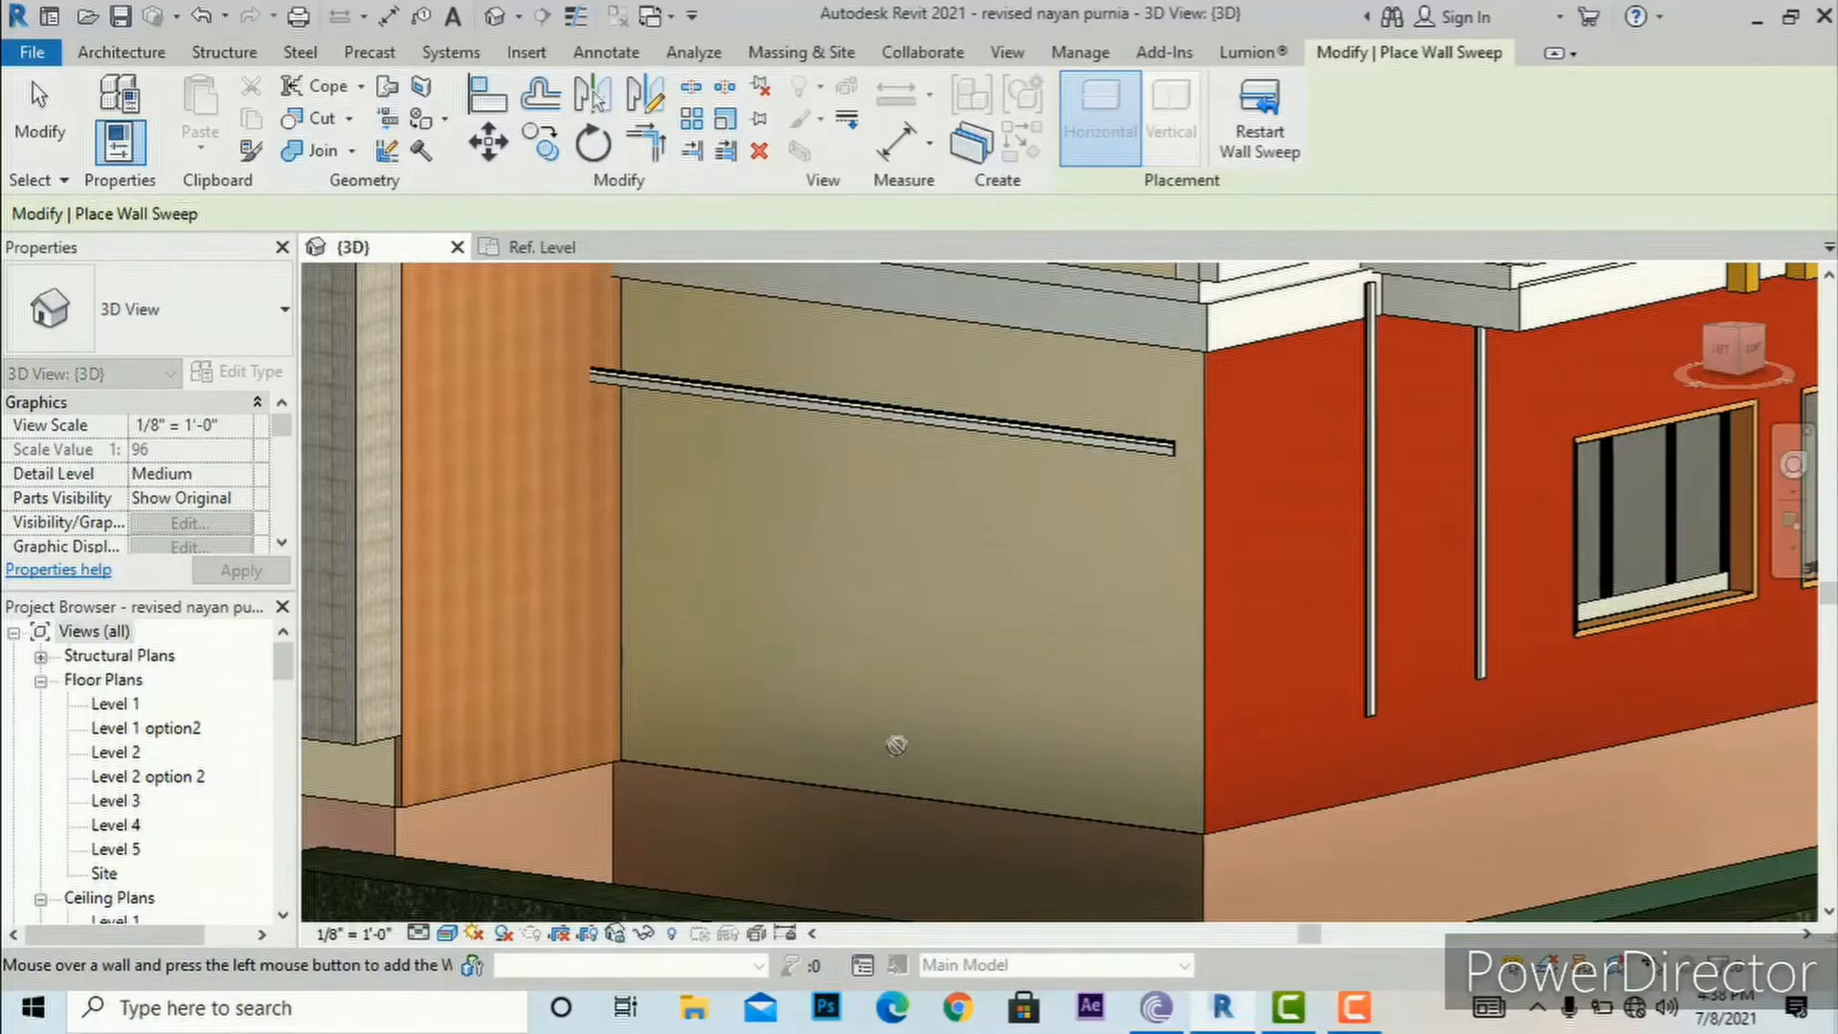
left_click(589, 739)
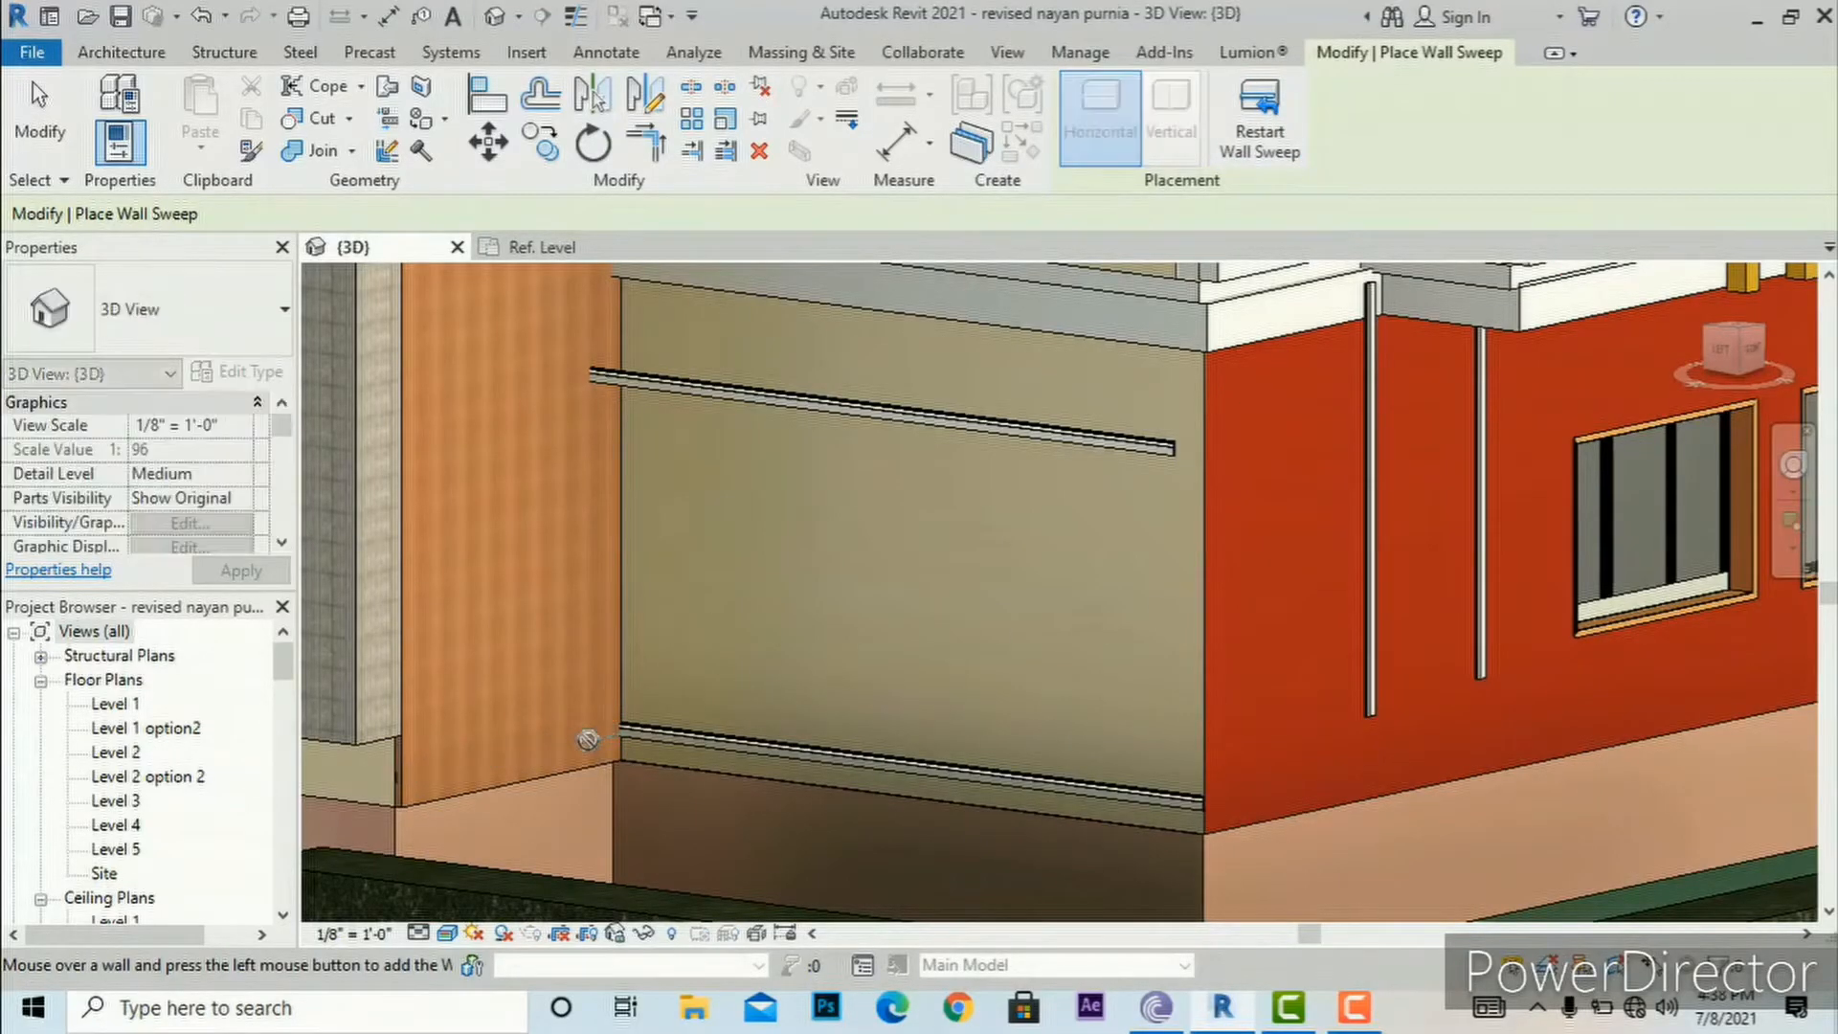
Step: Add a separate horizontal Cornice sweep along the base of the red wall, level with the one on the beige wall
left_click(1266, 158)
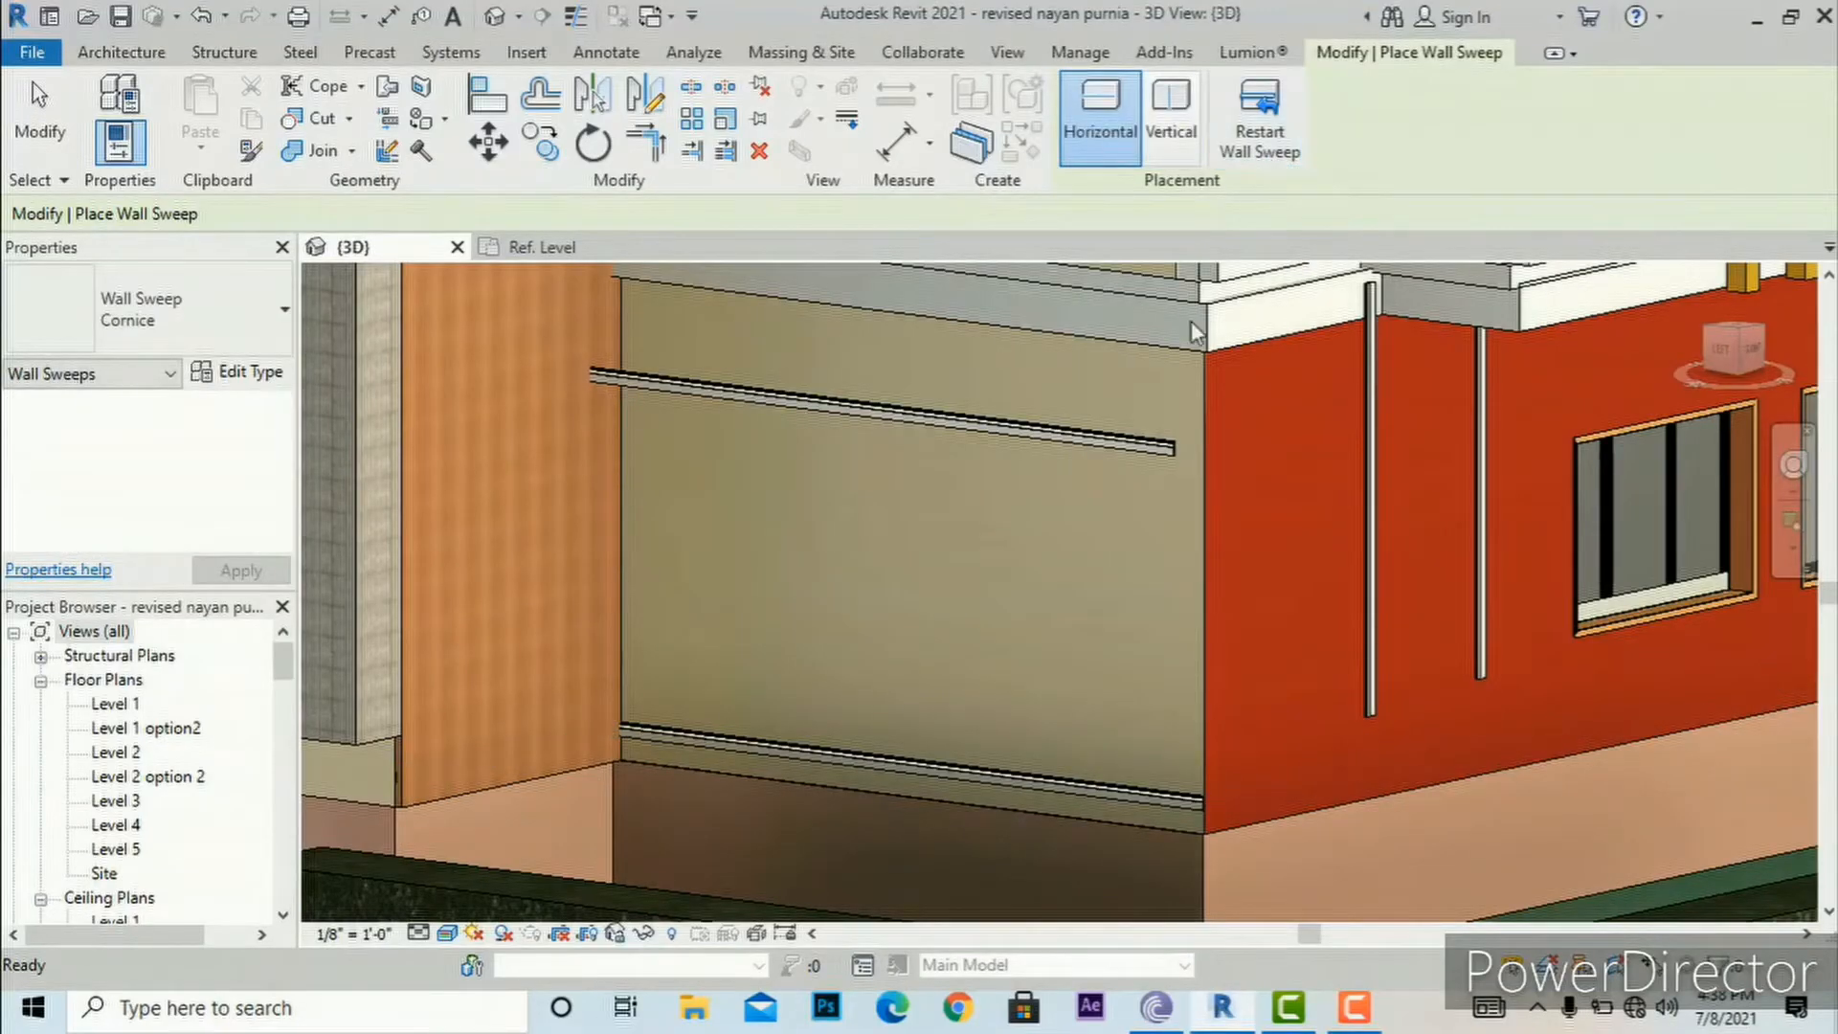
left_click(1266, 799)
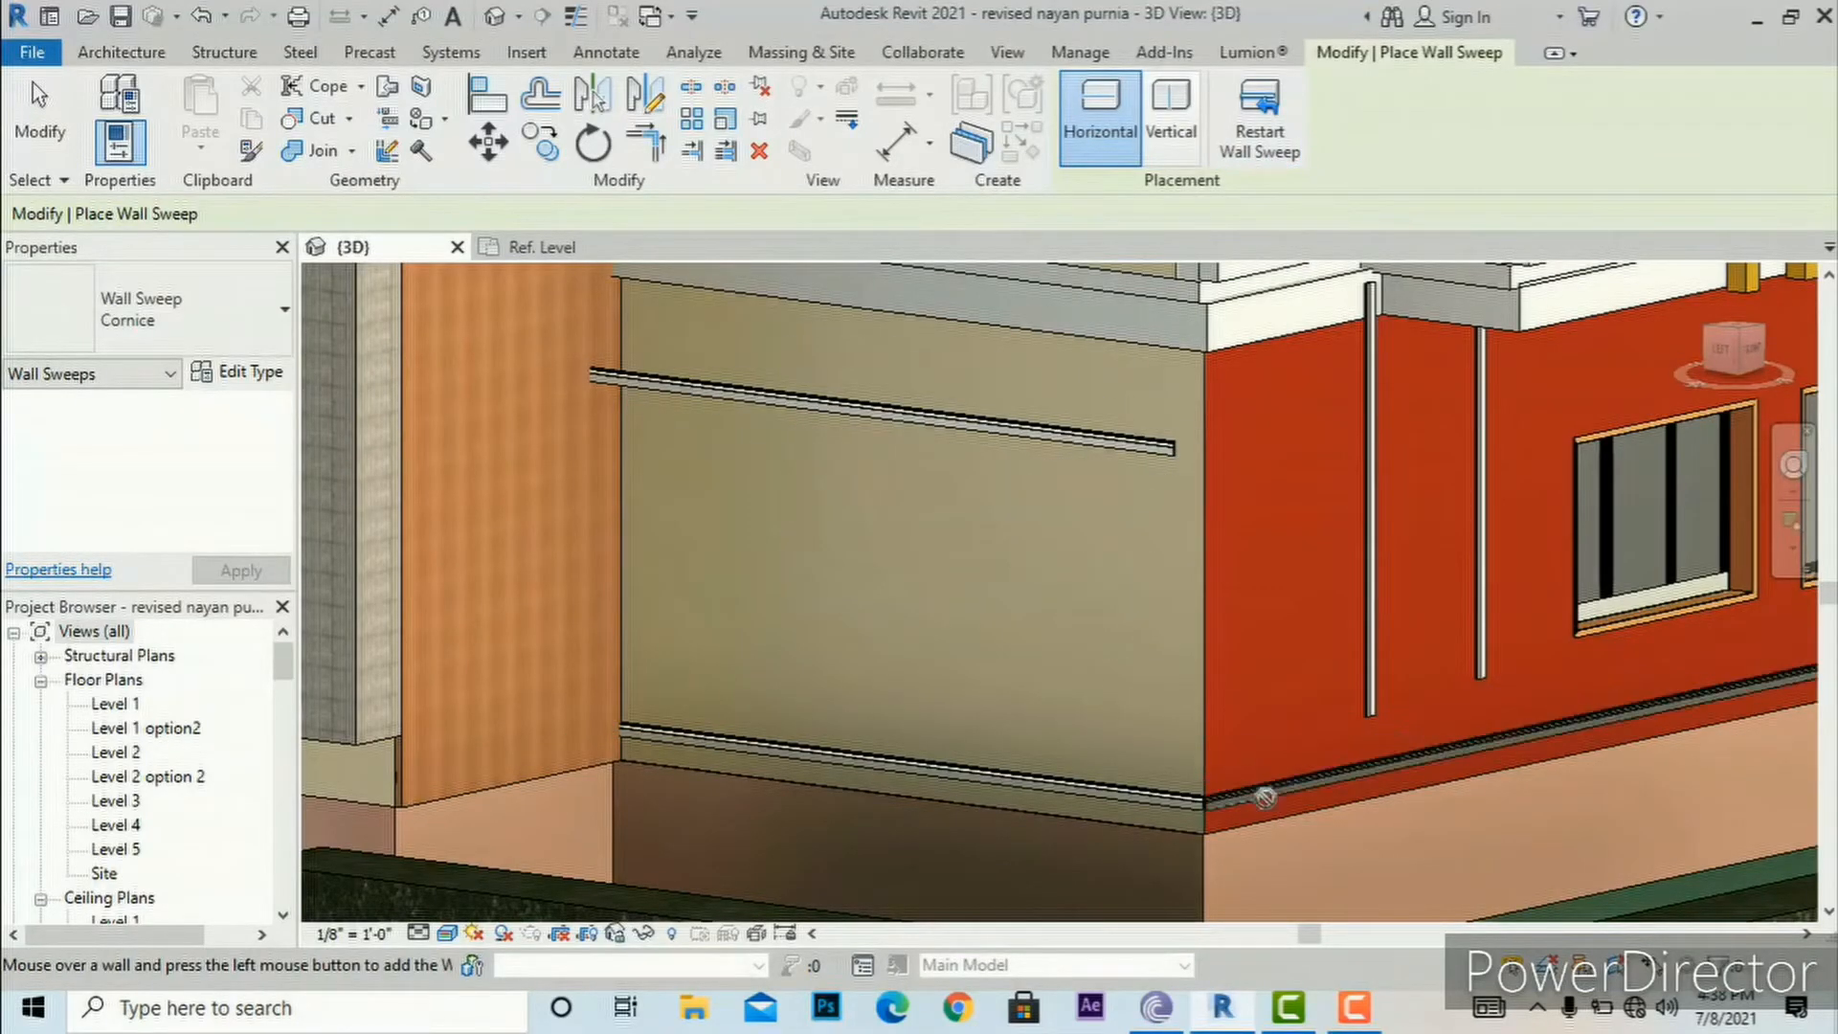
left_click(1270, 165)
scroll(1198, 845, "up", 4)
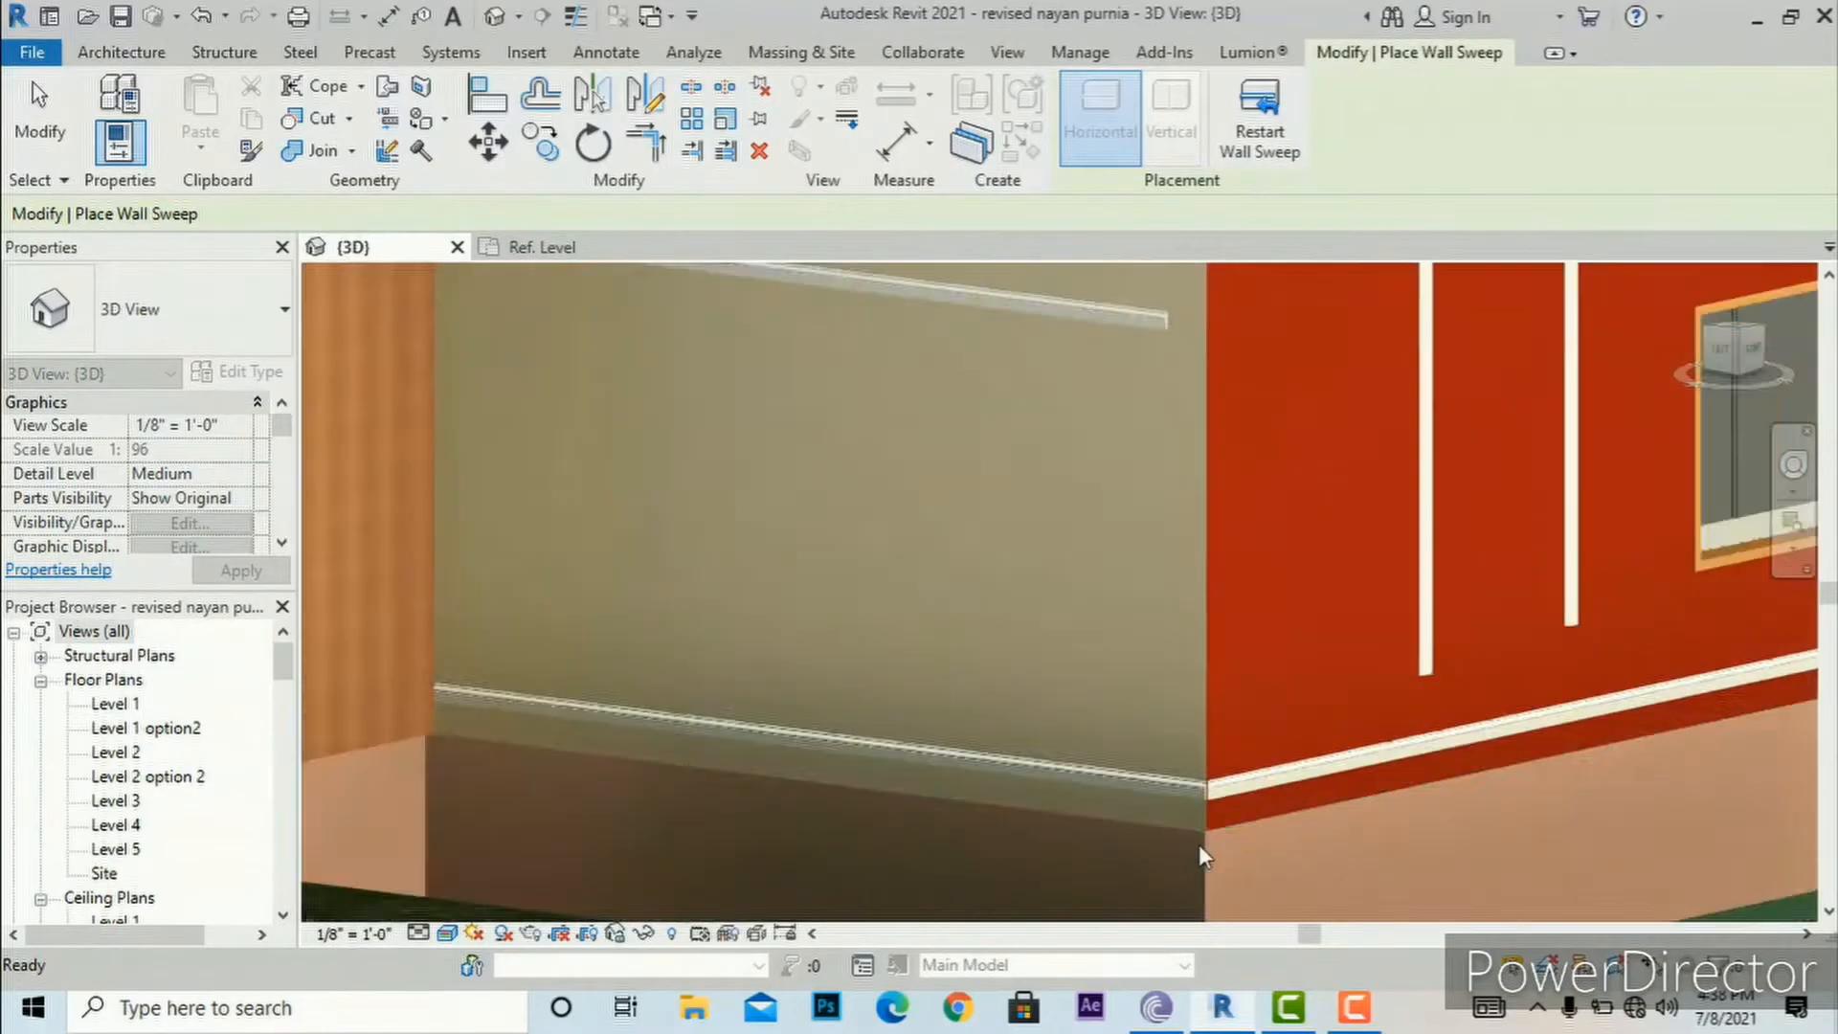
key("Escape")
scroll(1285, 686, "down", 4)
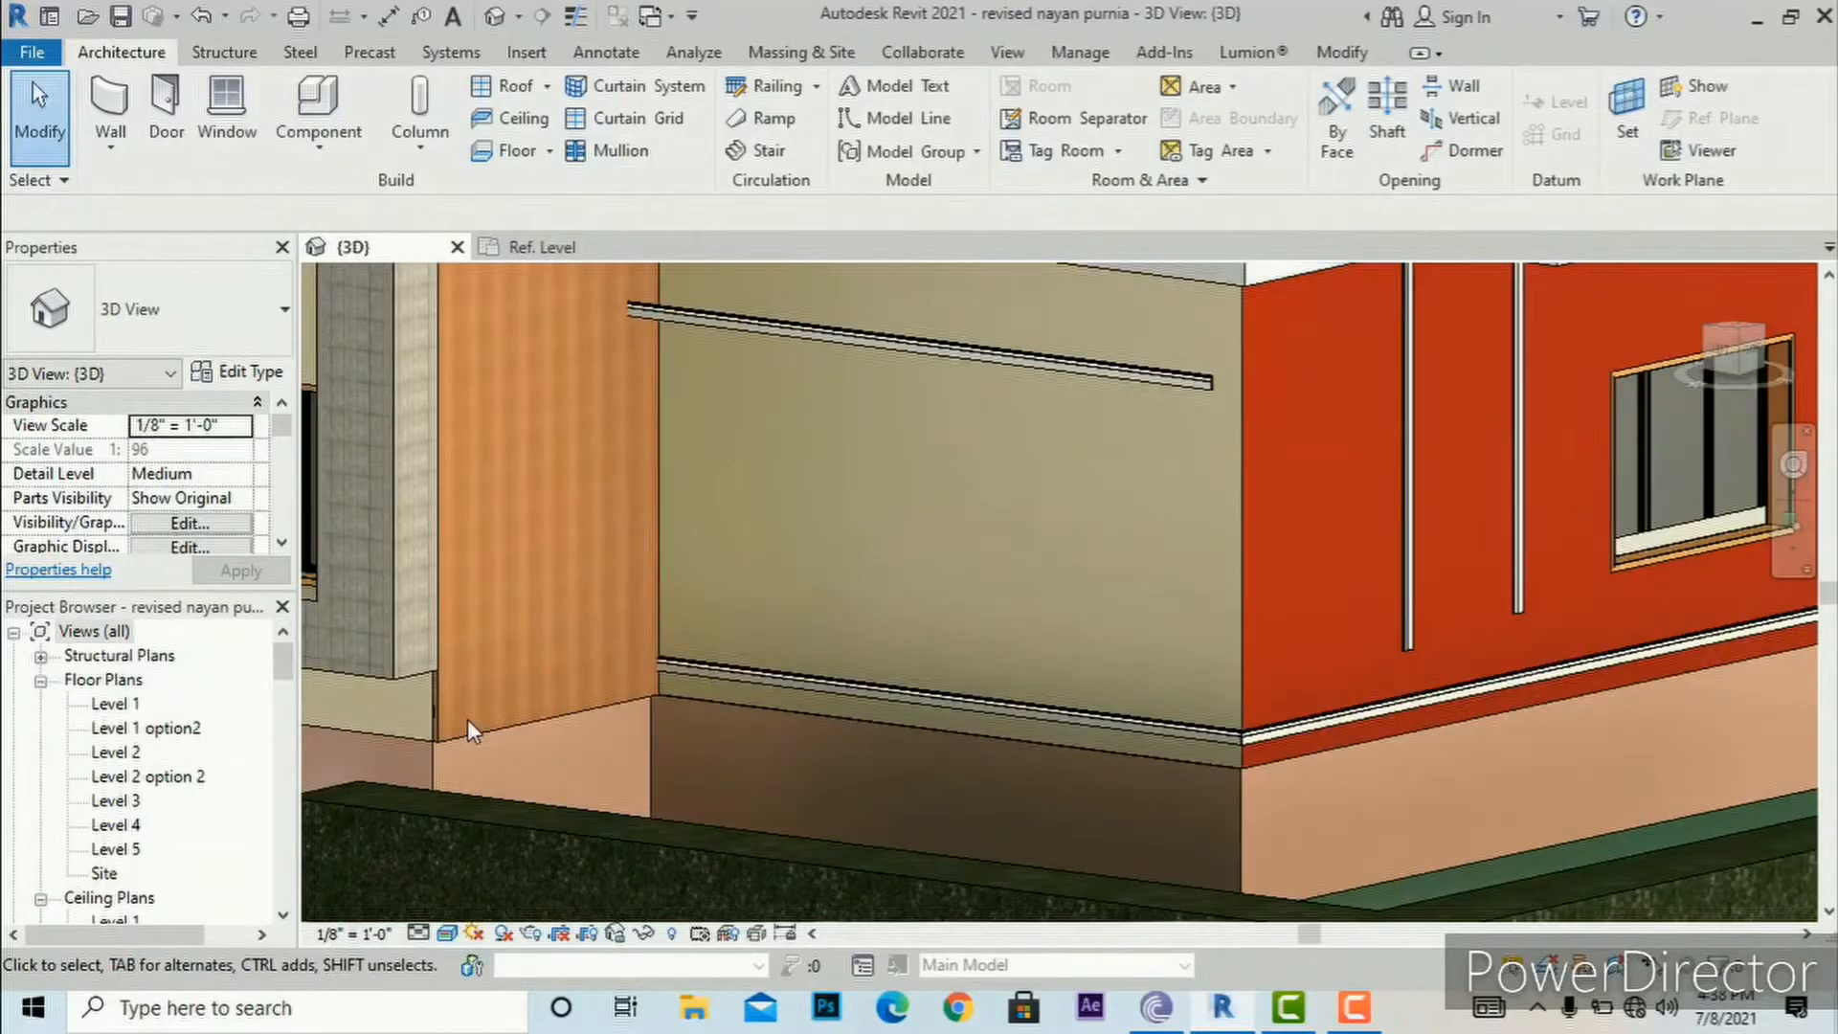
Step: Raise the lower edge of the orange panel to just above the base sweep on the wall behind it
left_click(442, 723)
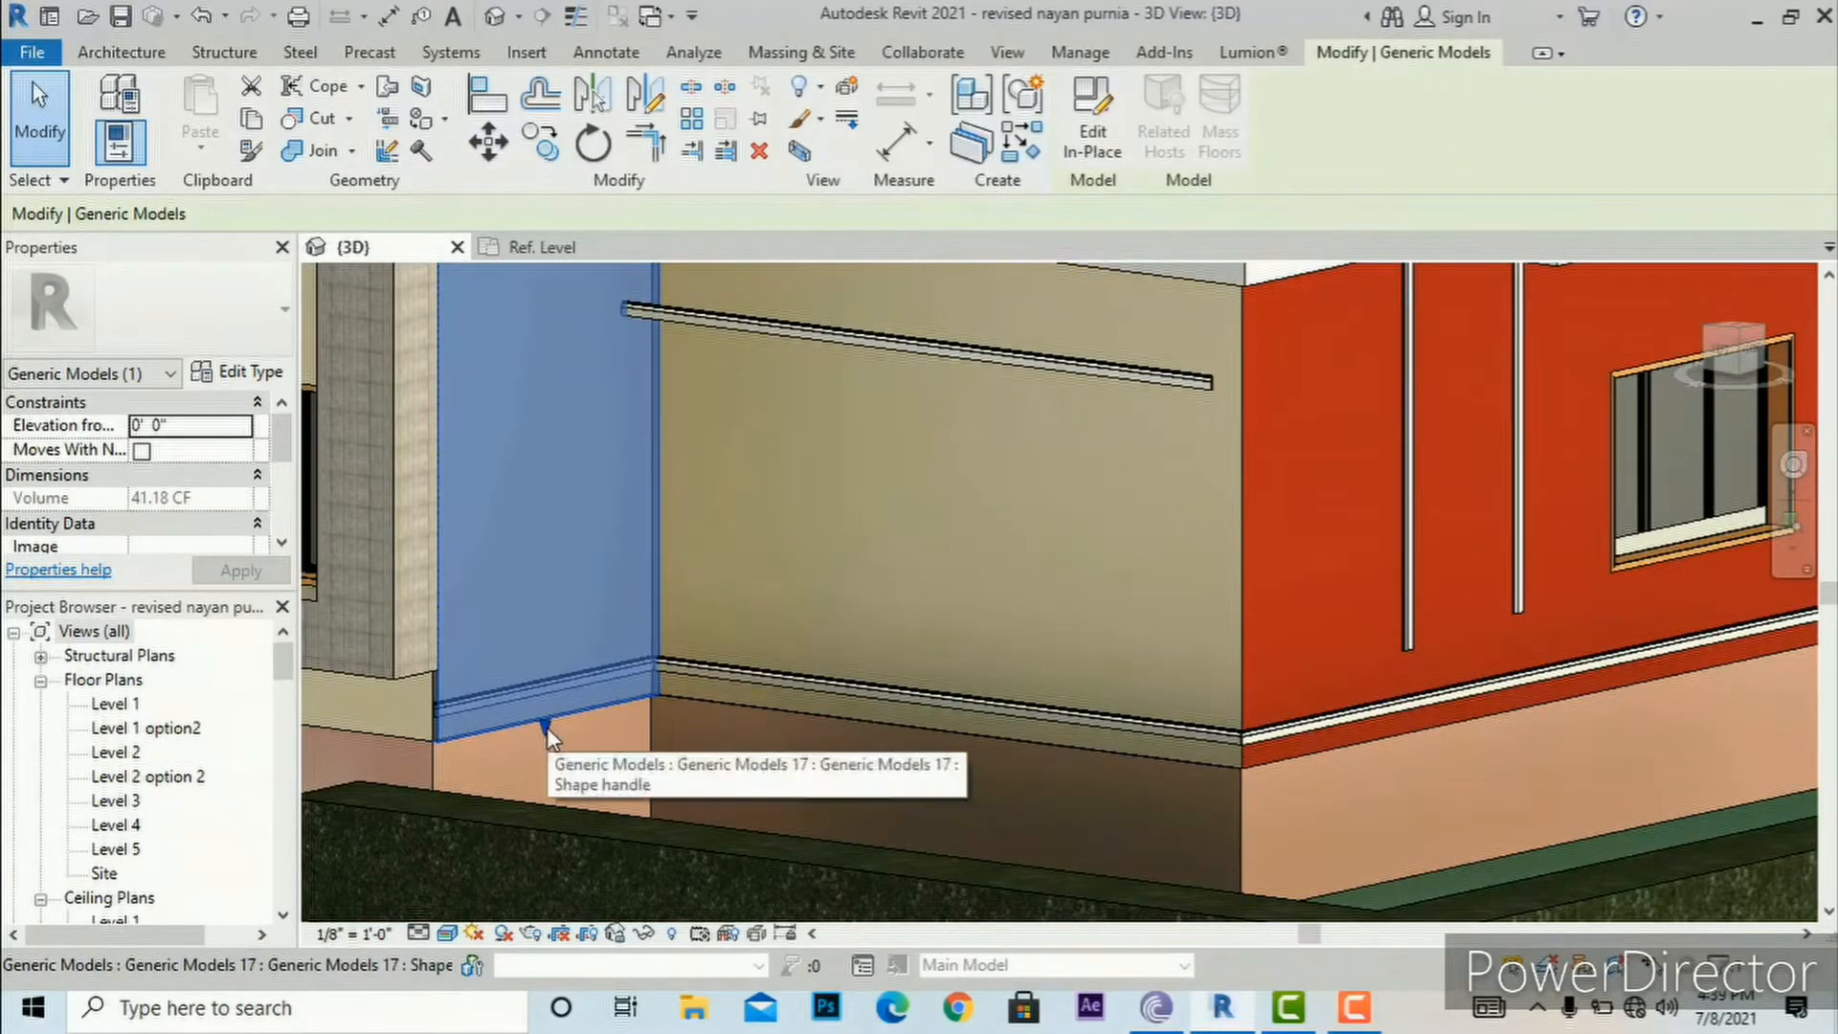
left_click_drag(548, 727, 537, 668)
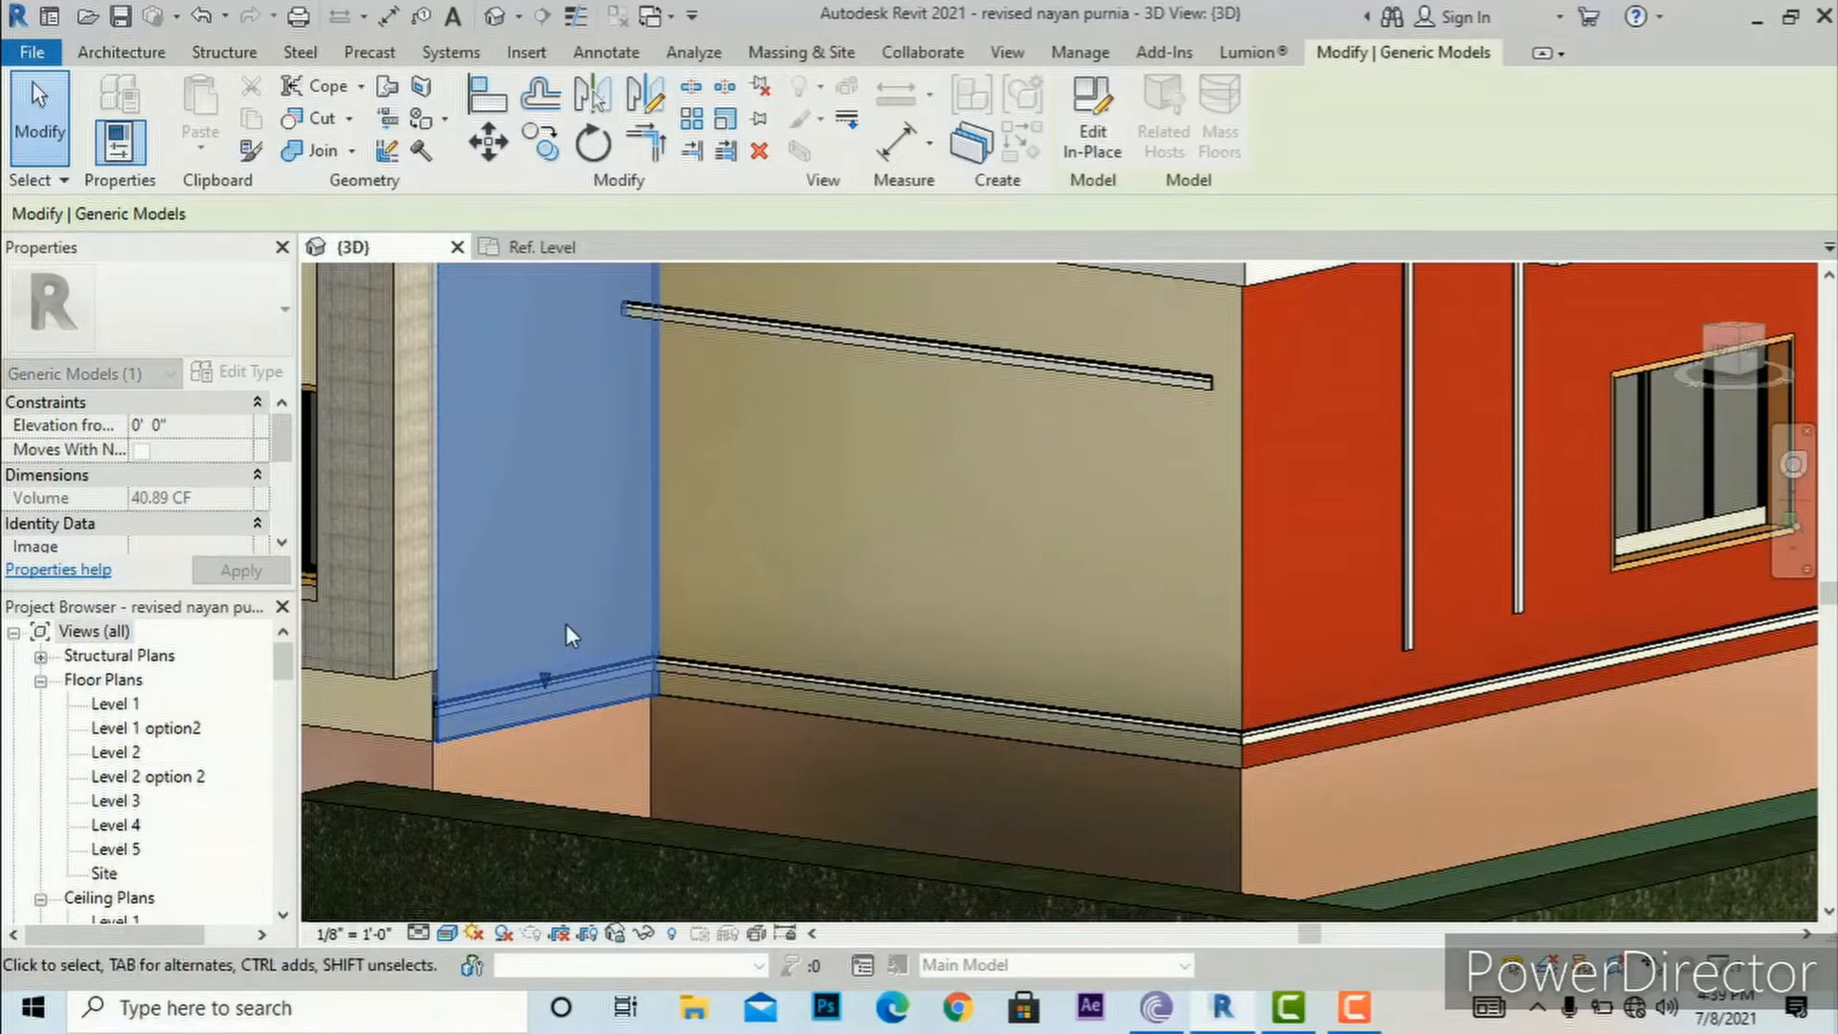
key("Escape")
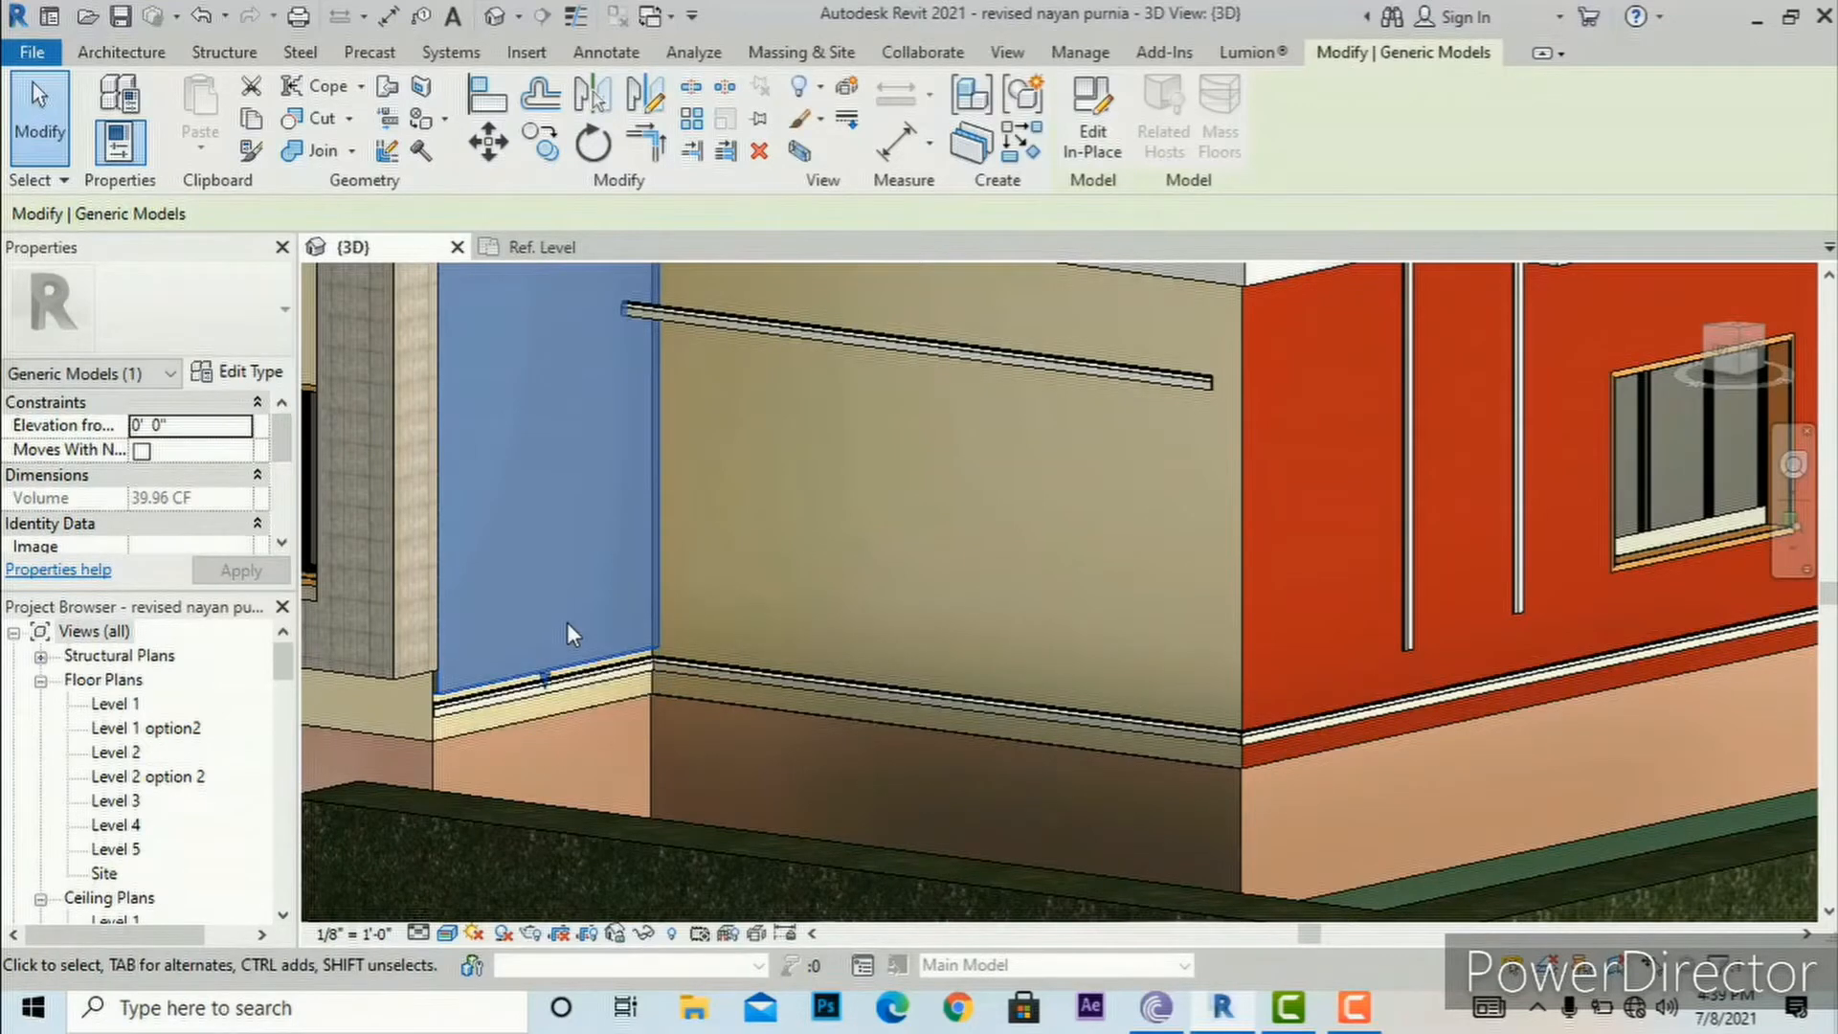
scroll(1330, 748, "up", 5)
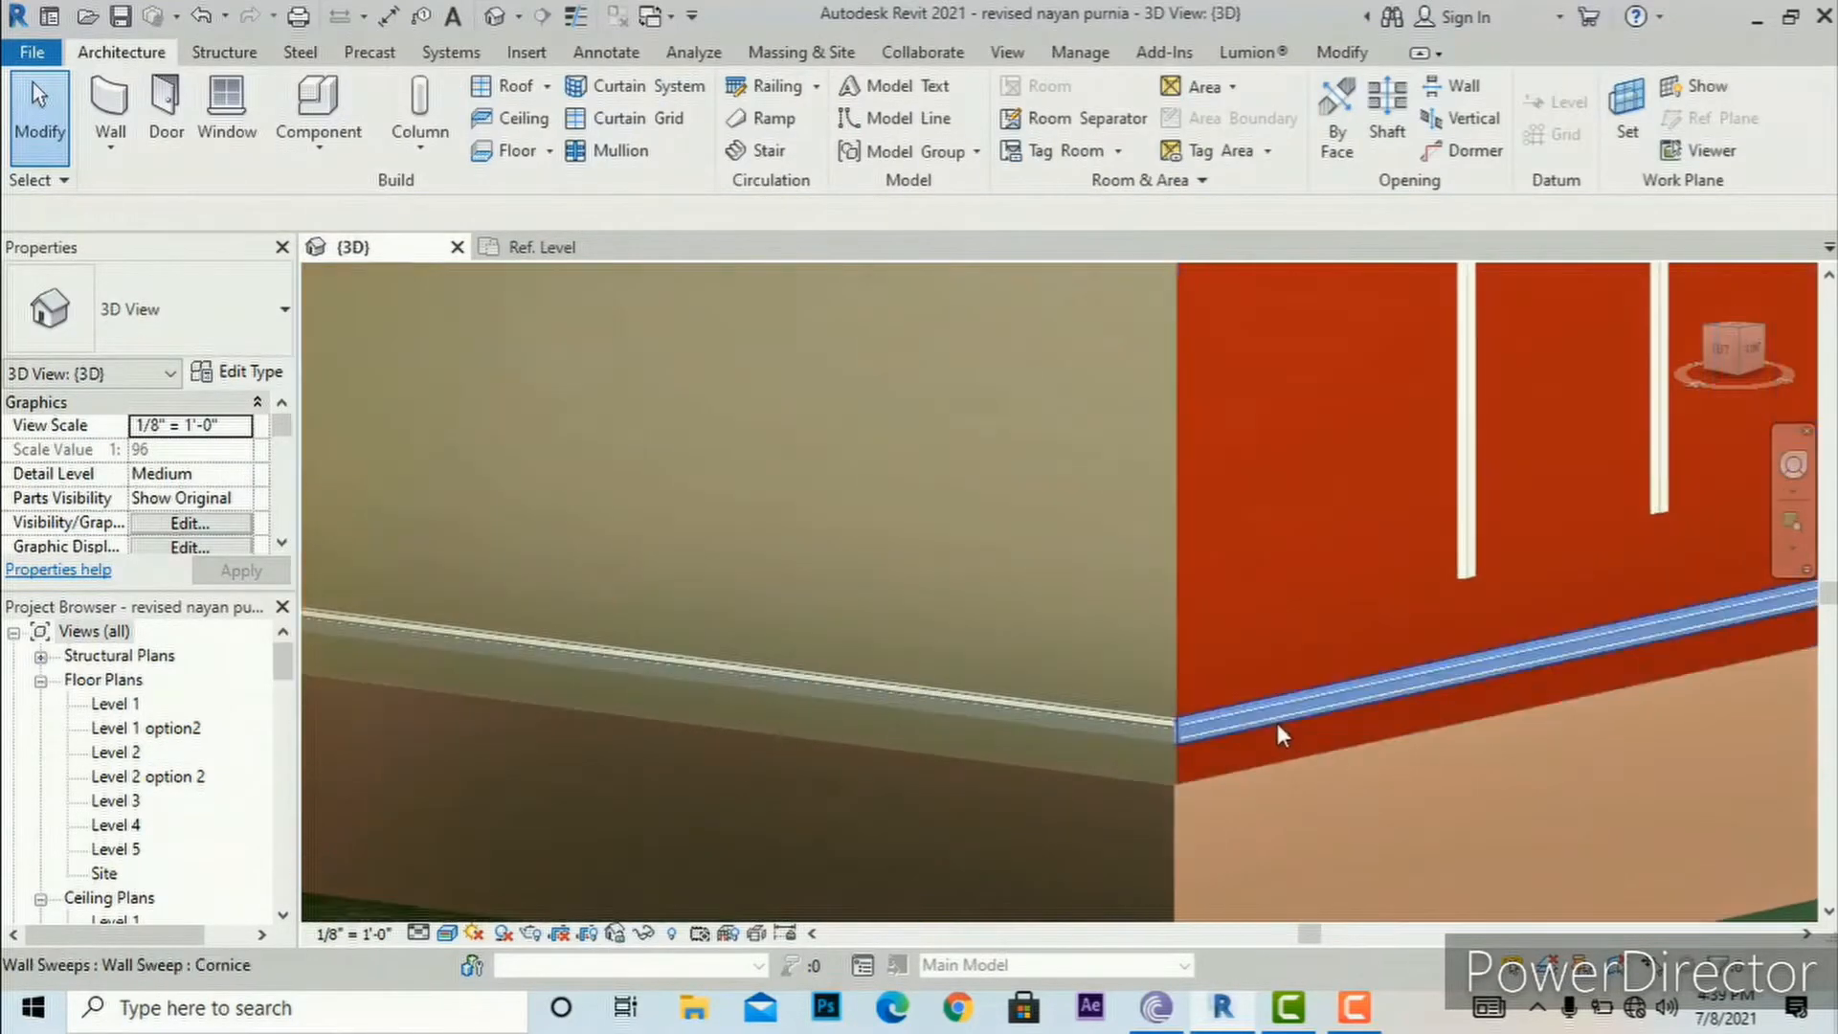
scroll(1043, 751, "up", 4)
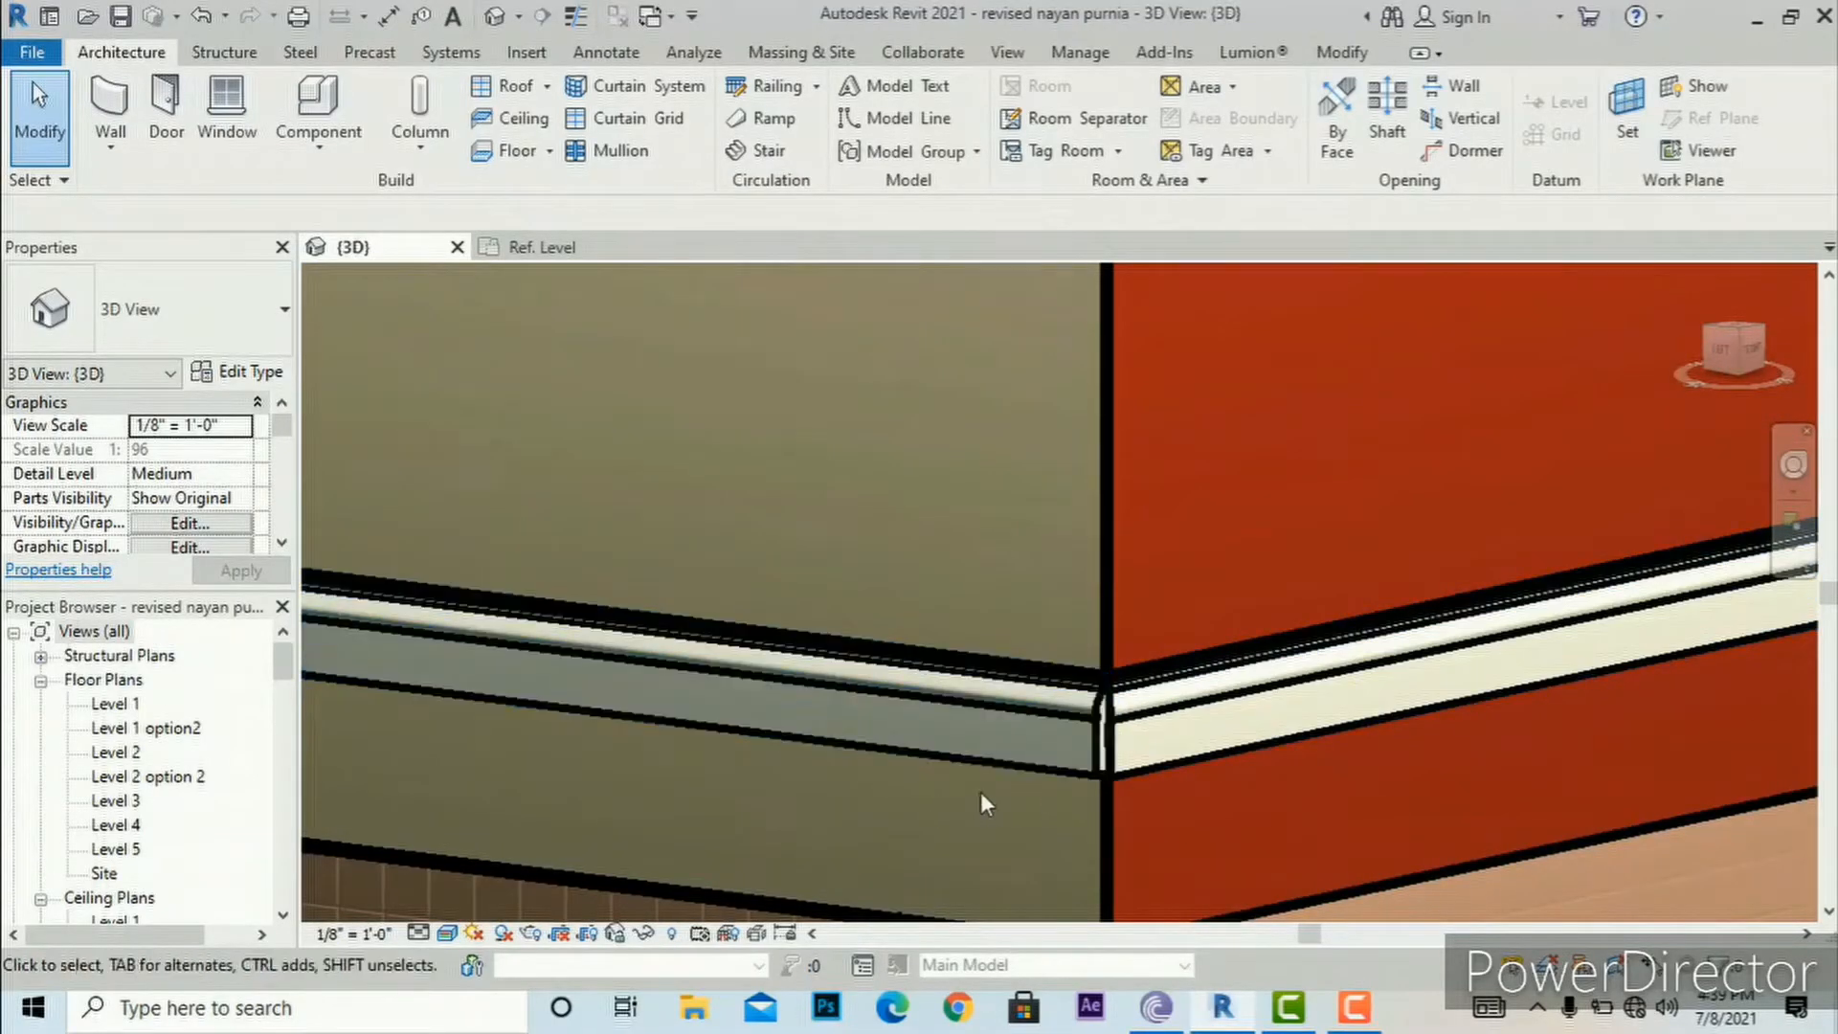
scroll(1094, 783, "up", 2)
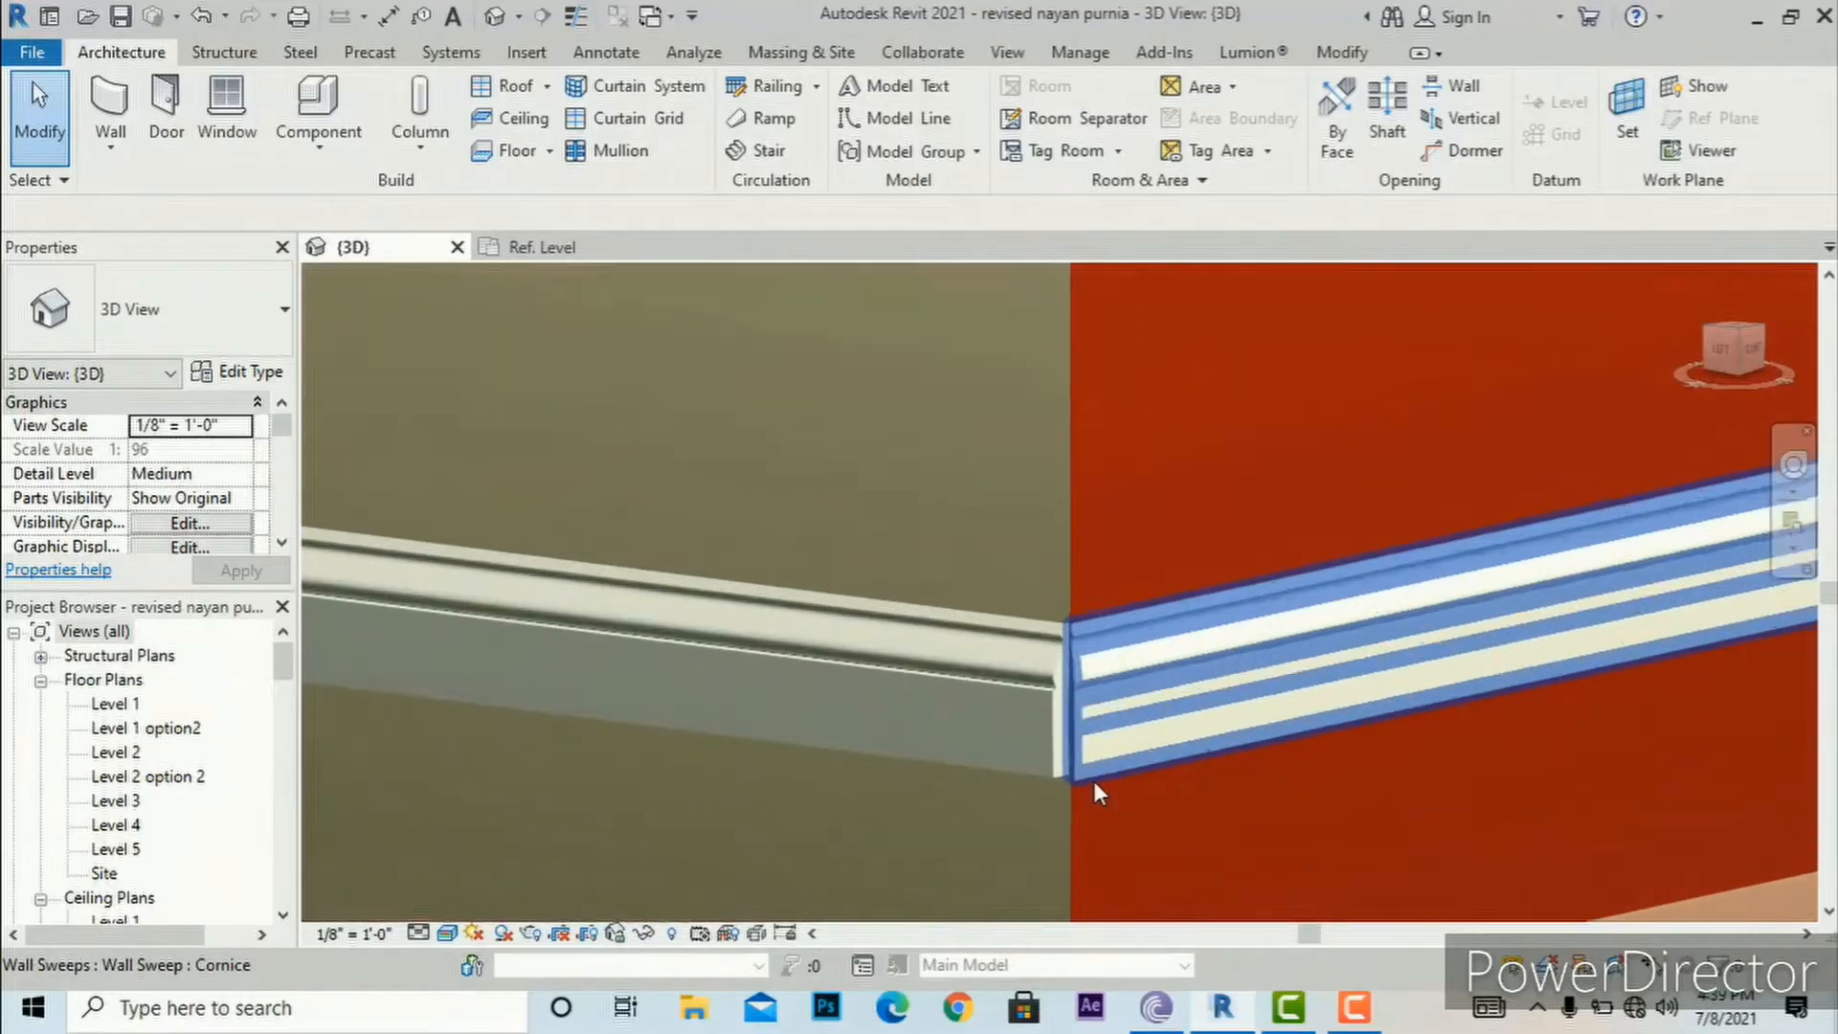
scroll(1094, 780, "down", 3)
scroll(1107, 698, "up", 5)
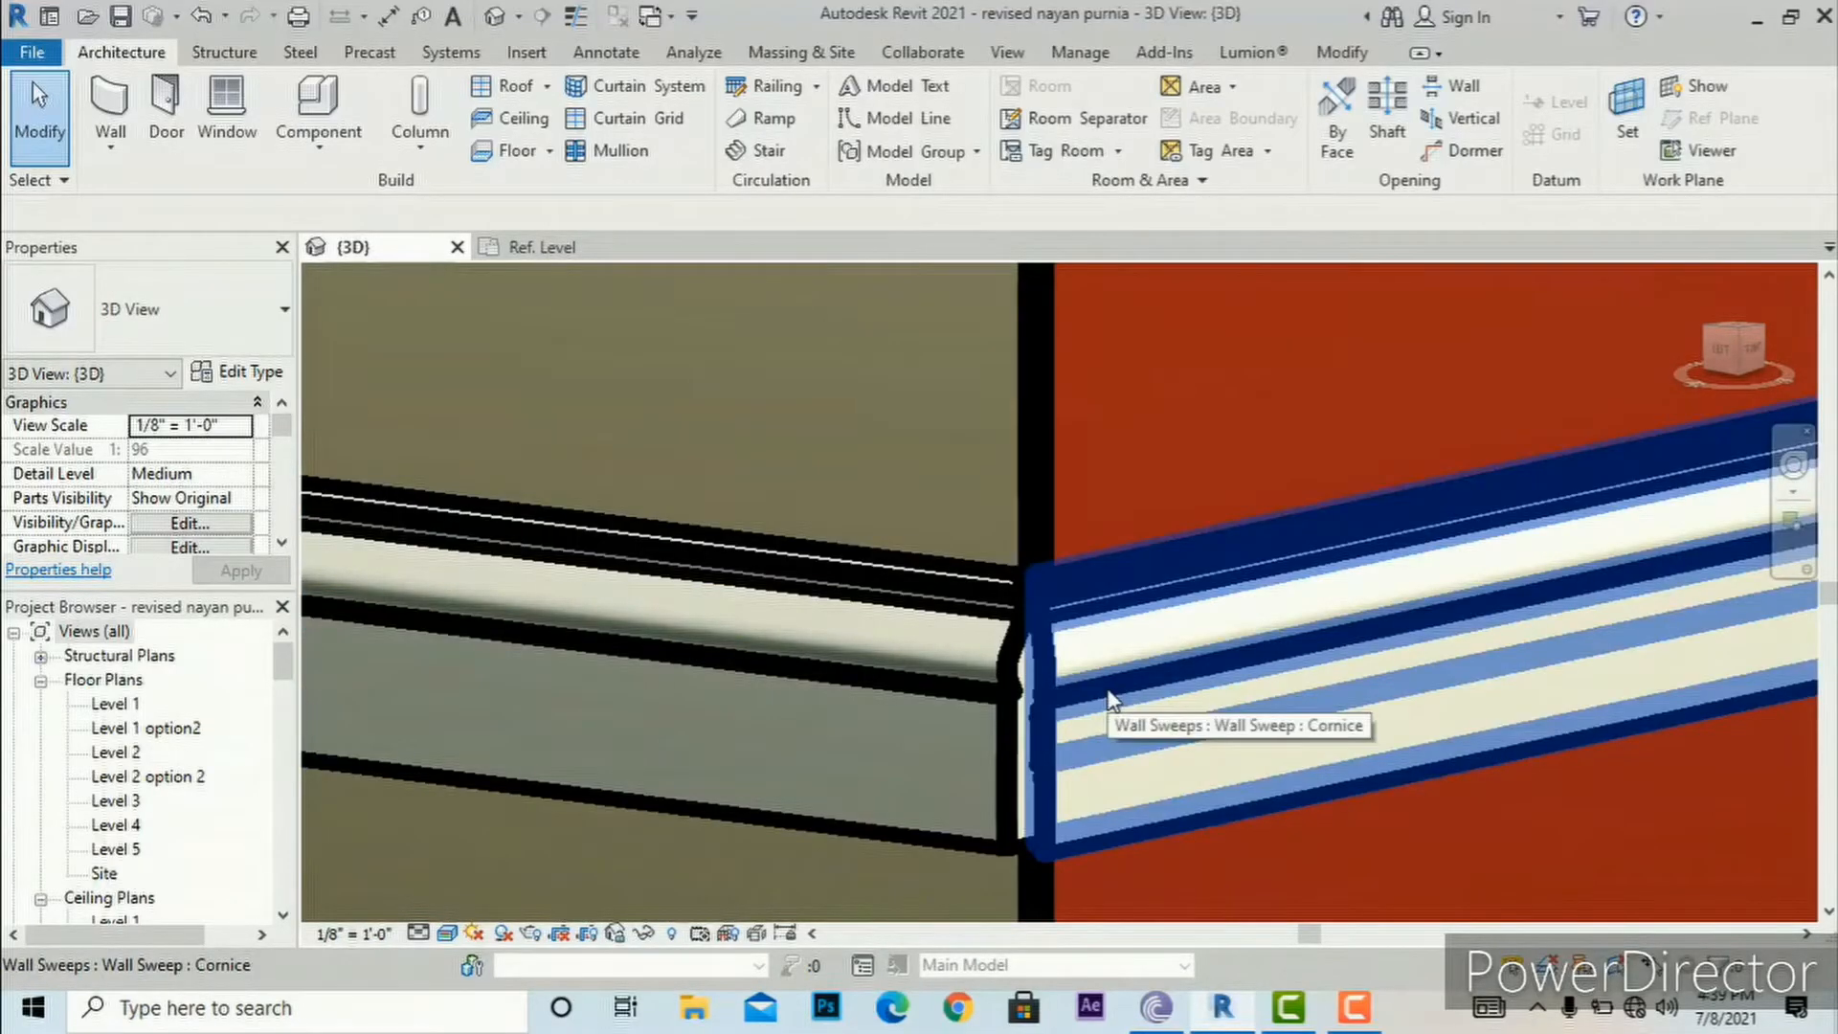
left_click(1107, 691)
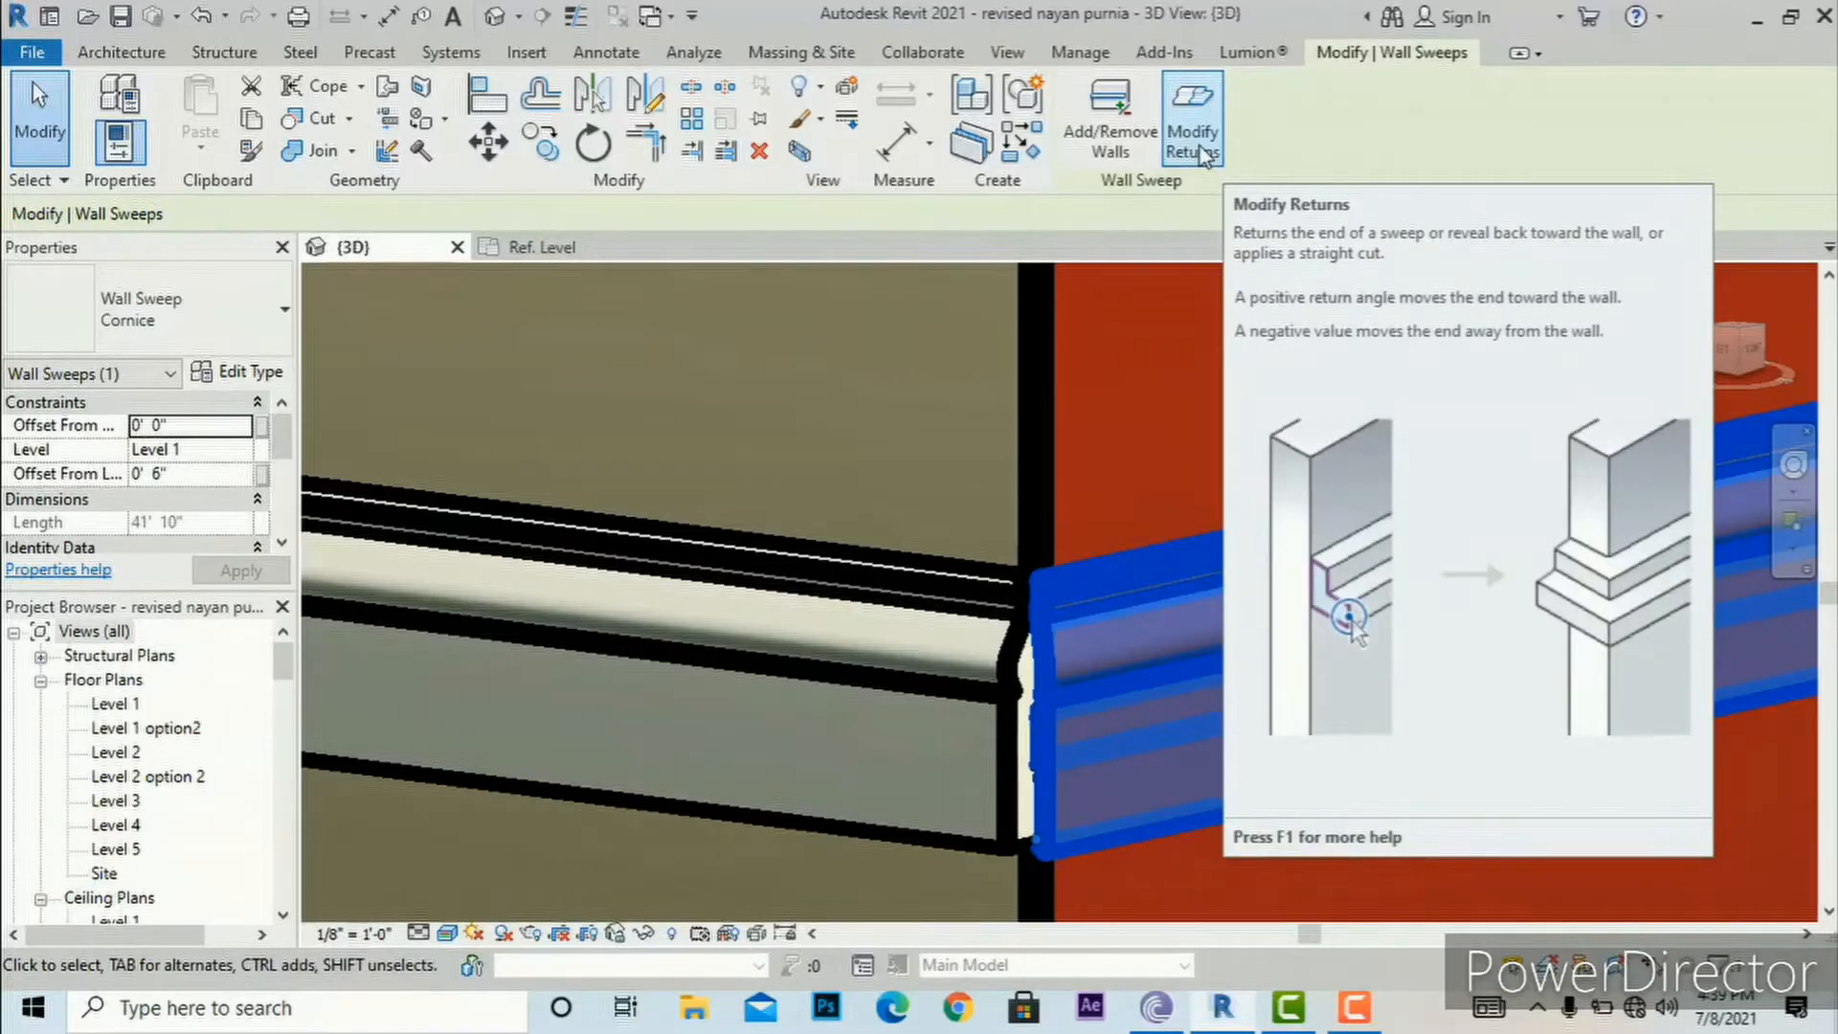
left_click(1203, 153)
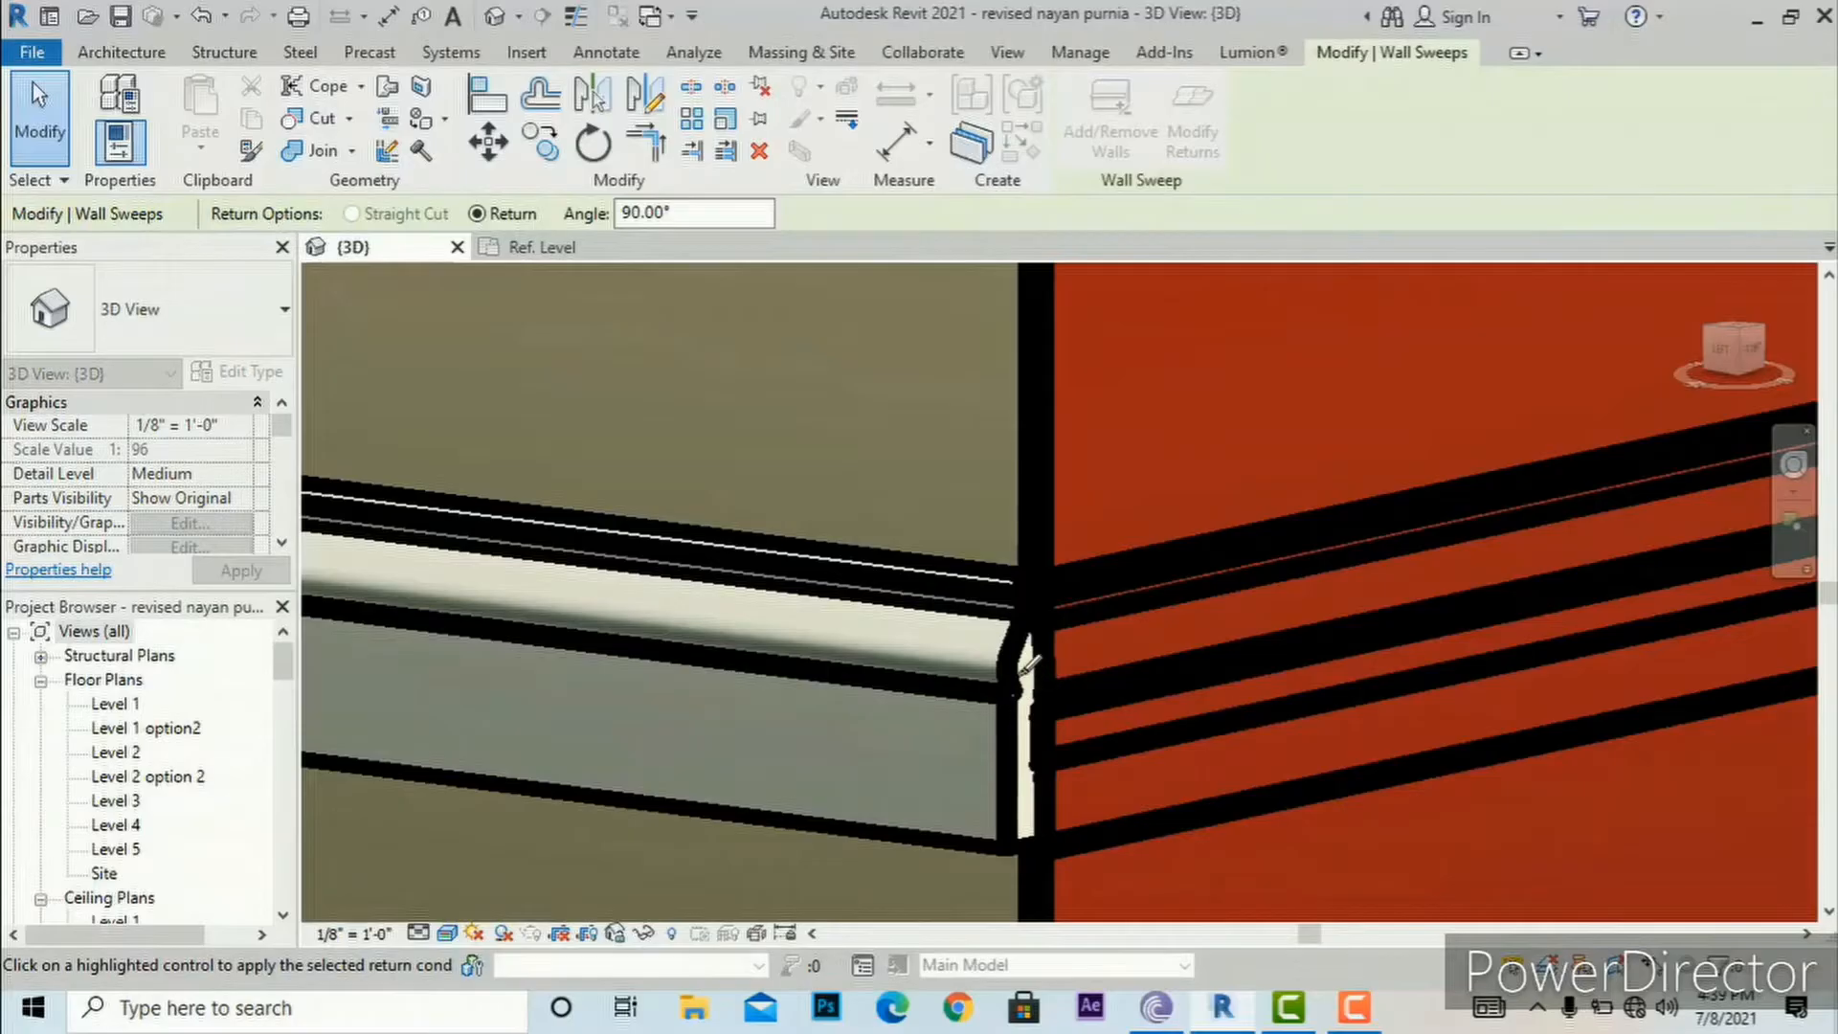
scroll(1120, 356, "down", 2)
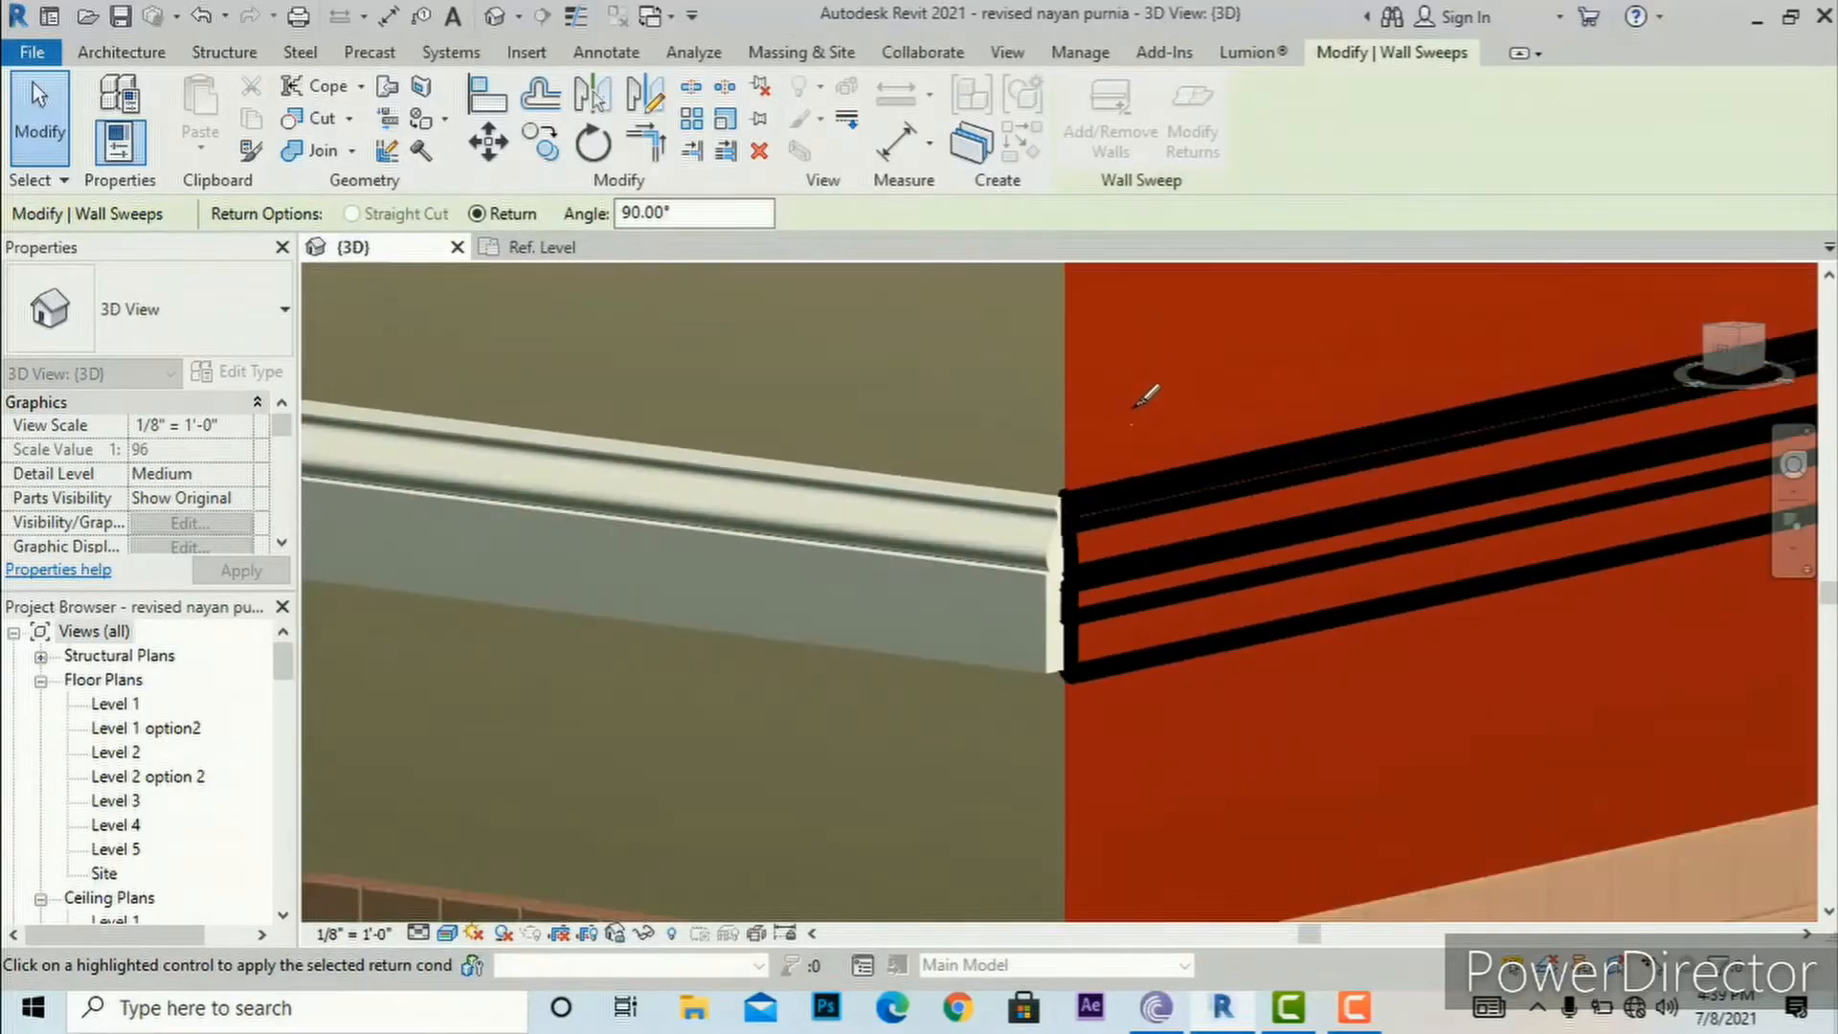
key("Escape")
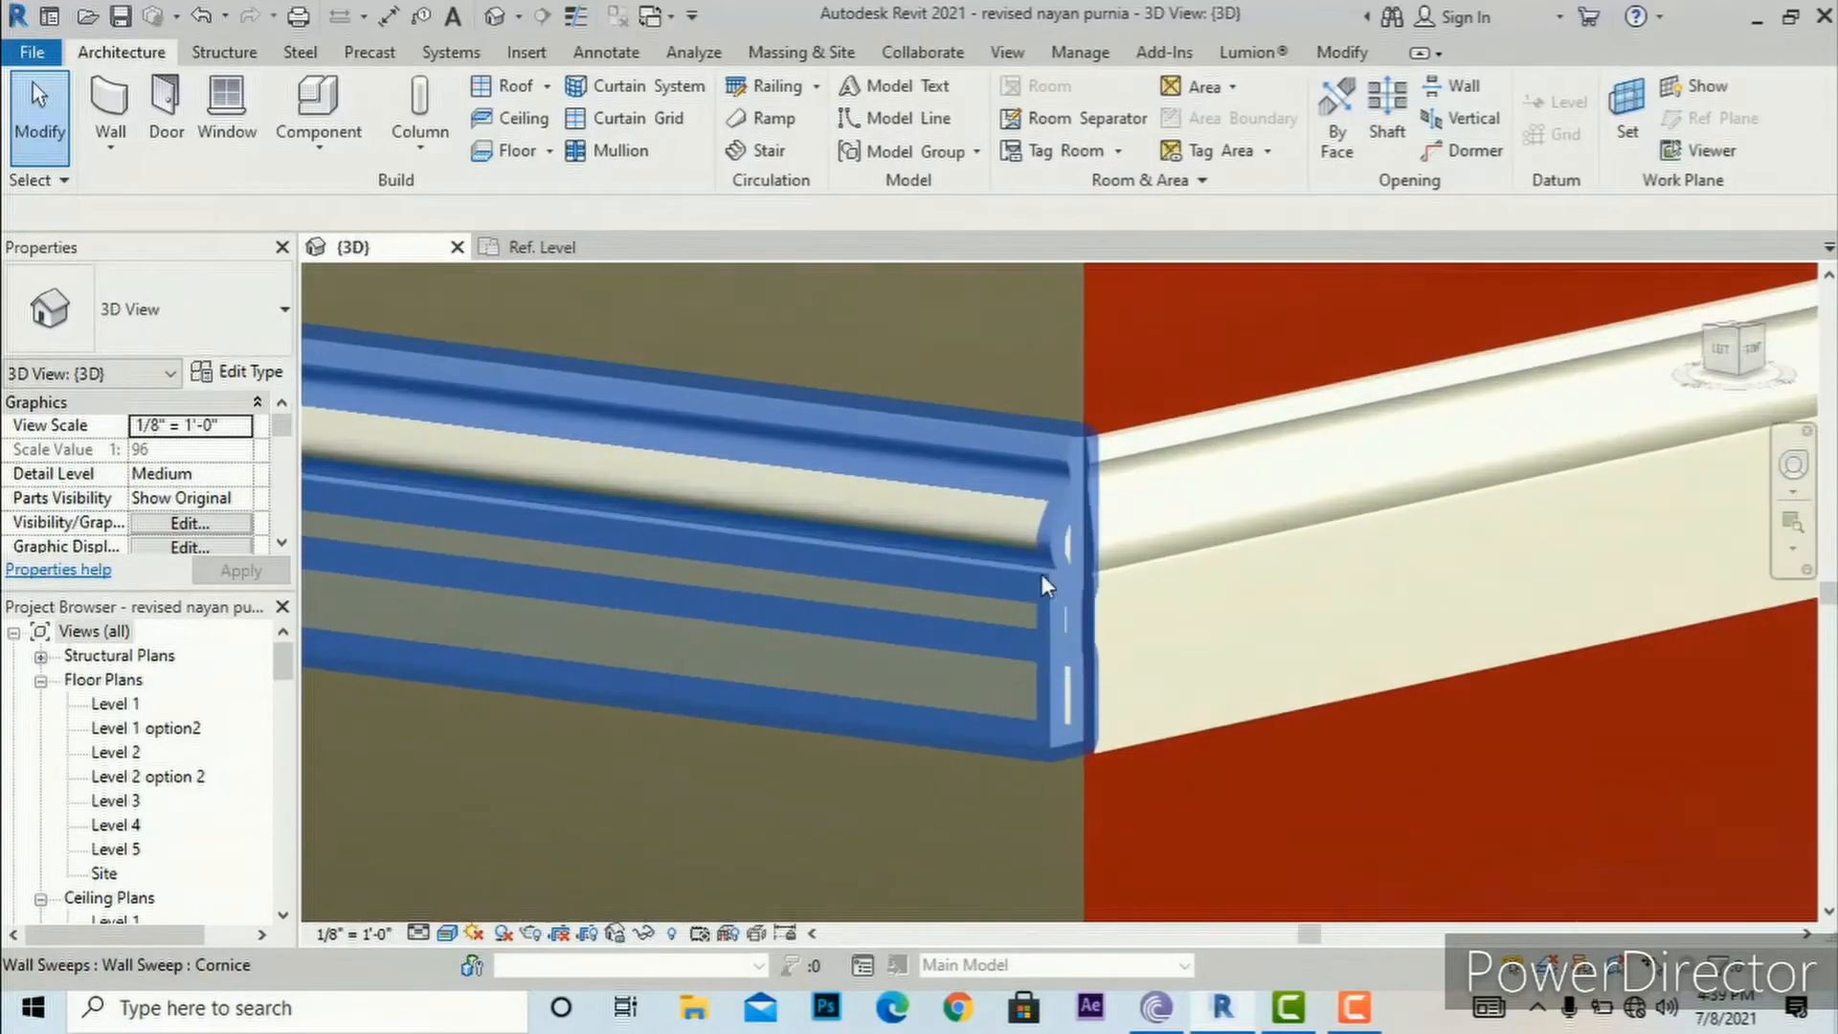
Step: Apply a 90° return to the corner end of the beige wall's base Cornice sweep with Modify Returns
scroll(1070, 574, "up", 1)
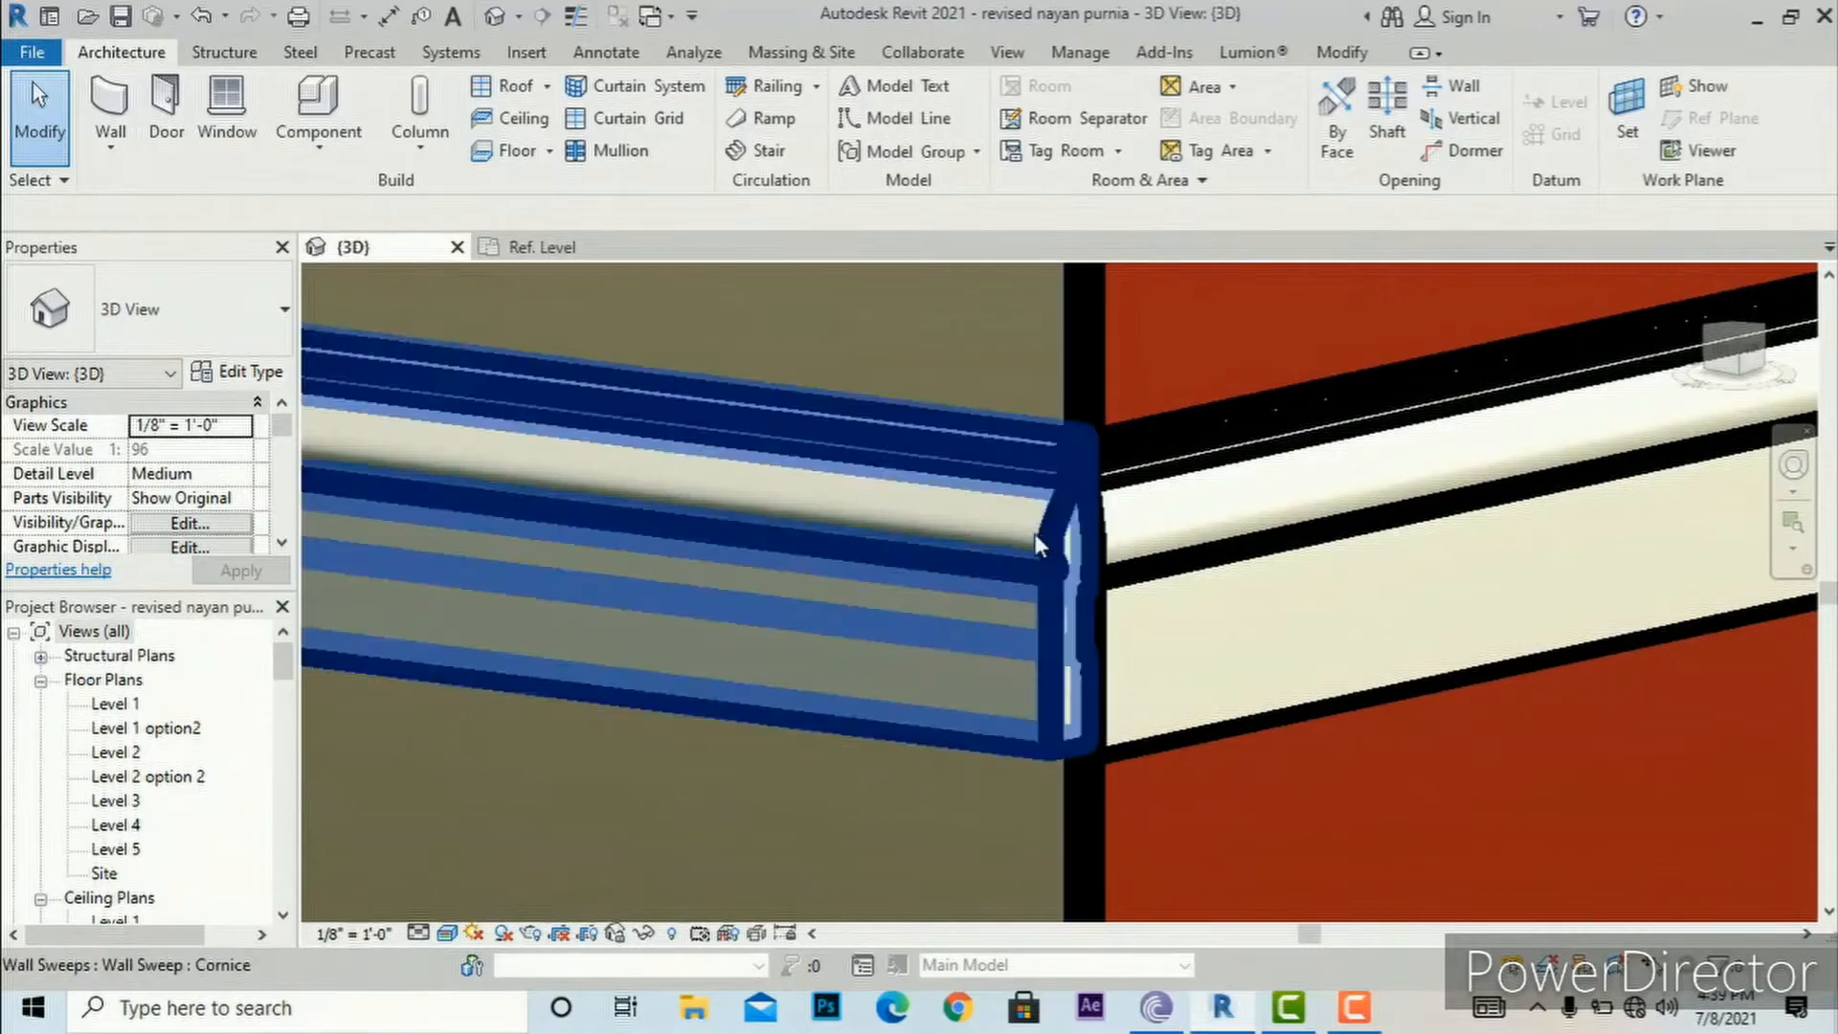
left_click(1091, 477)
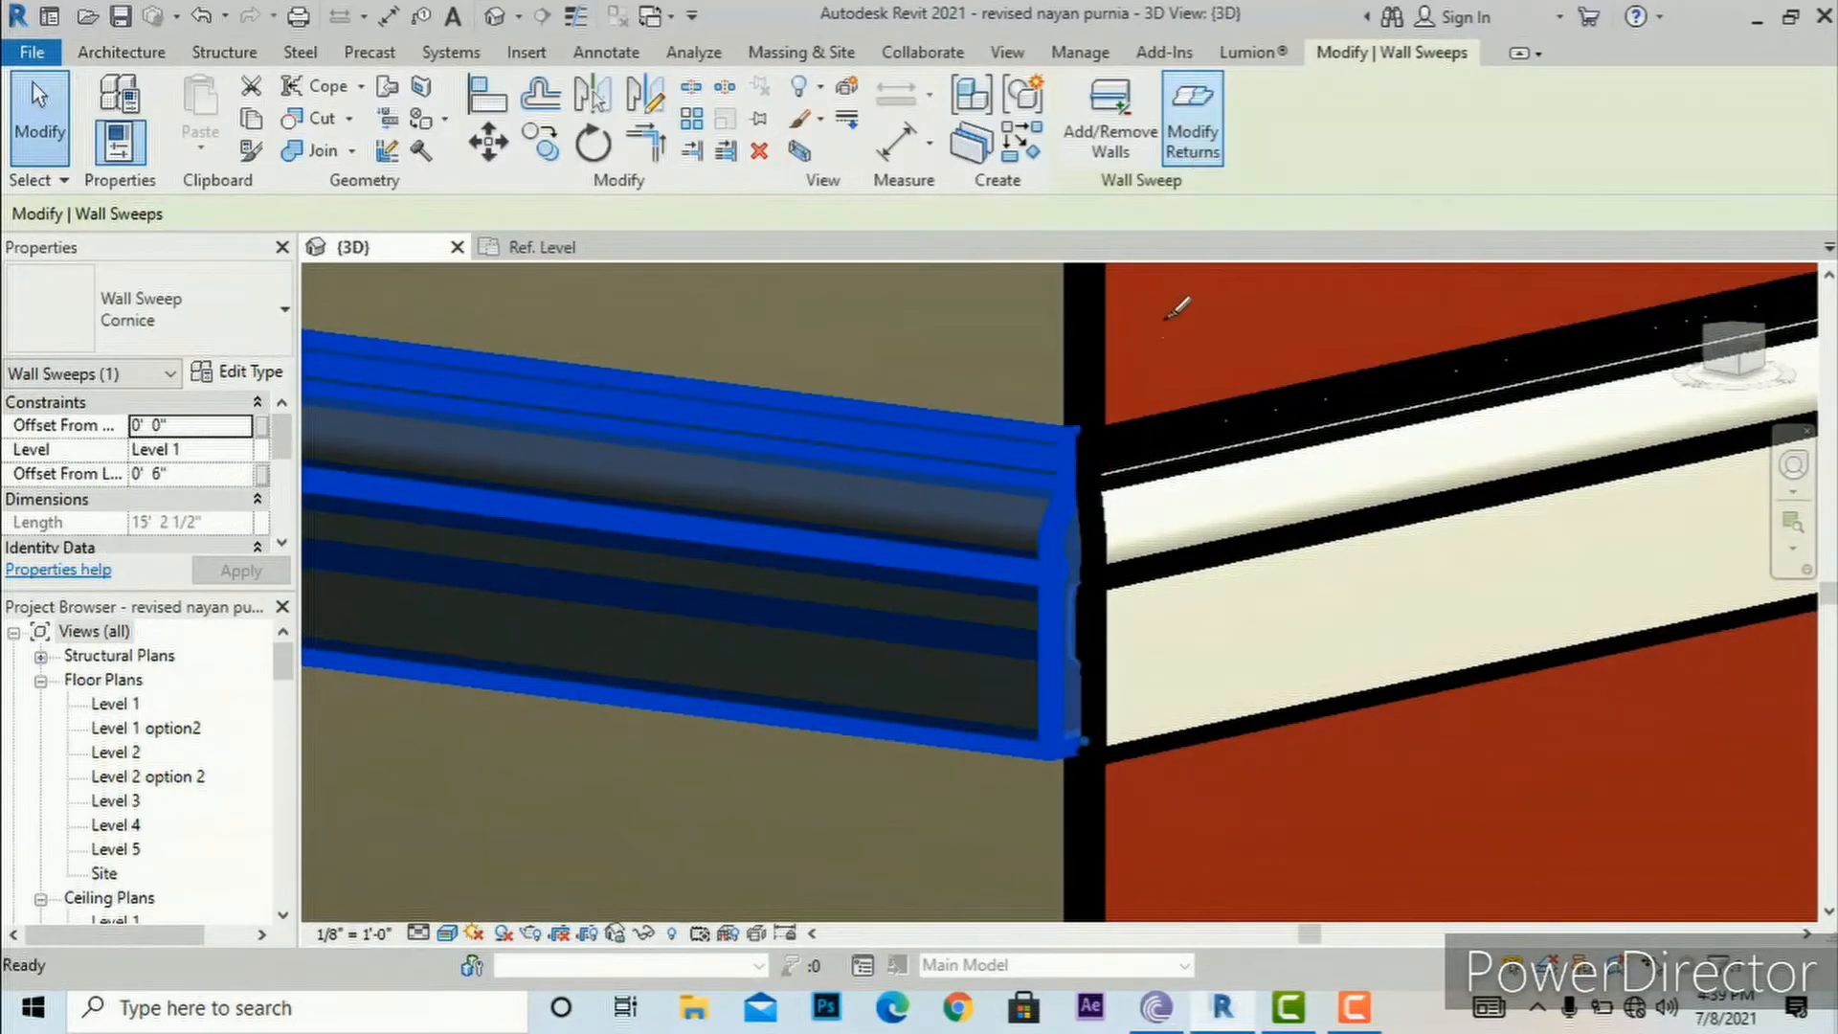
left_click(1192, 113)
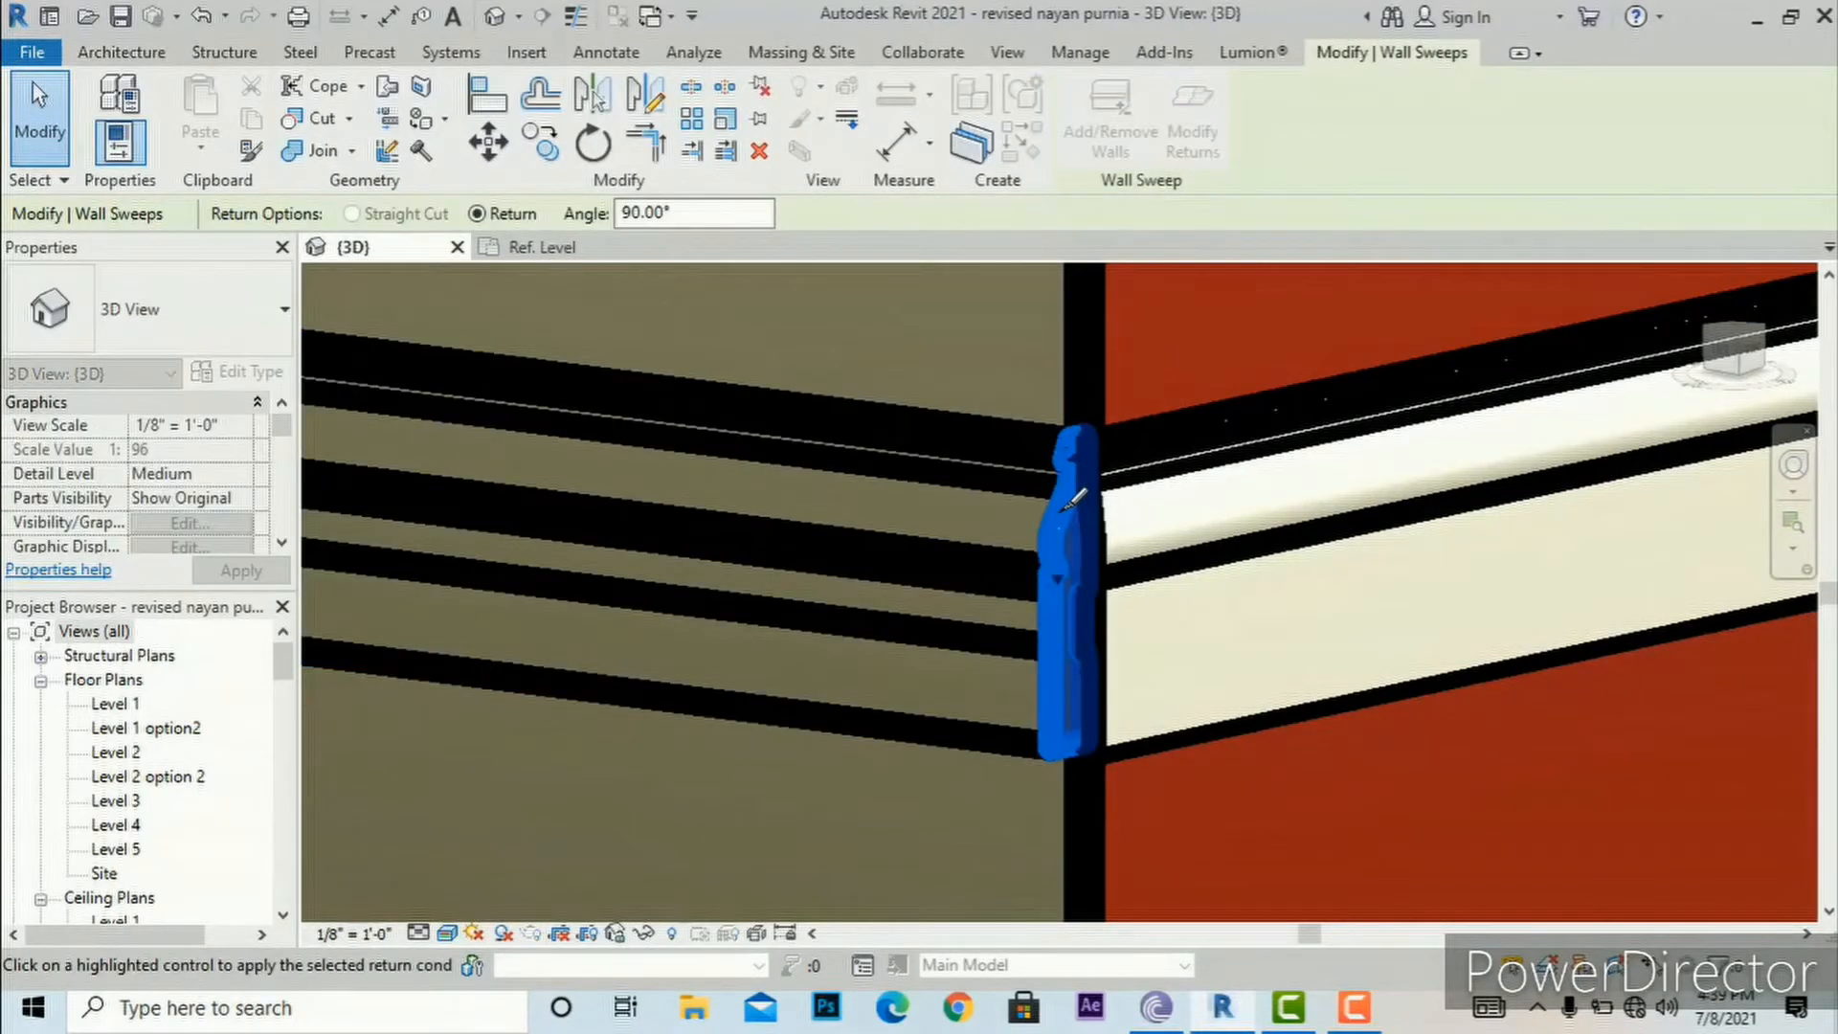
left_click(1064, 507)
key("Escape")
key("Escape")
scroll(1002, 683, "down", 3)
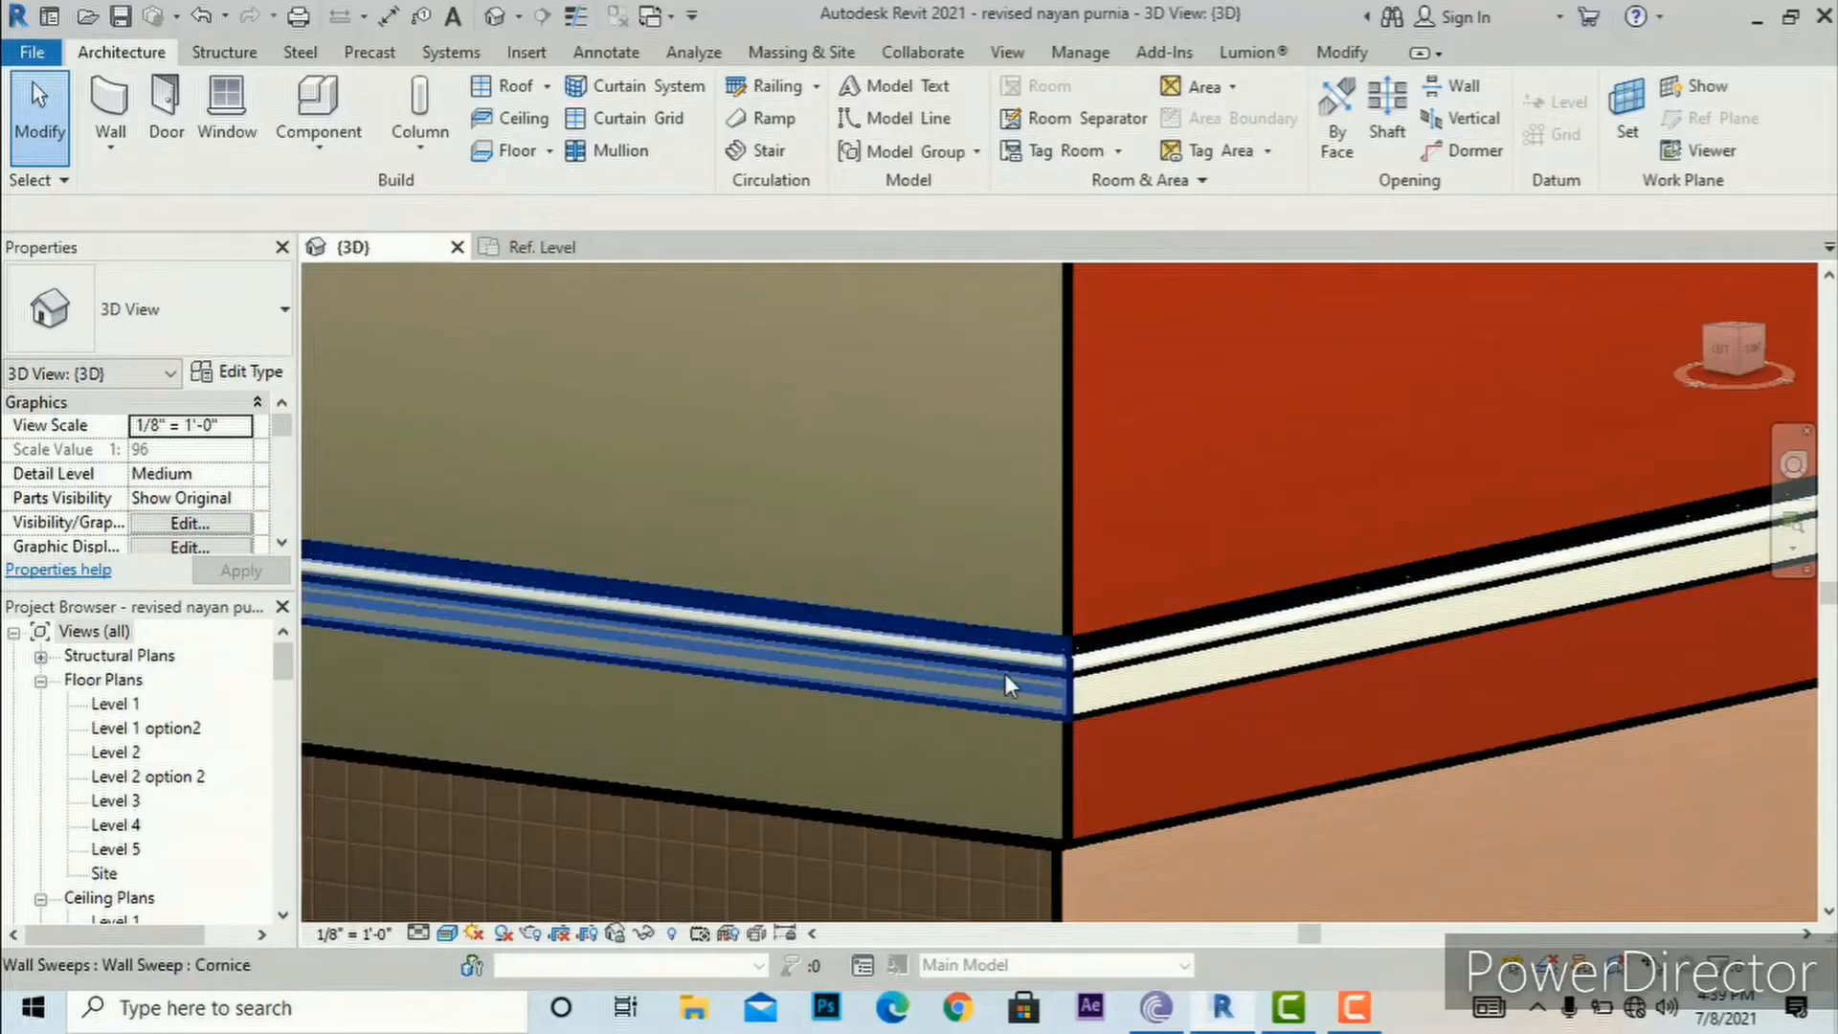
scroll(1004, 674, "up", 2)
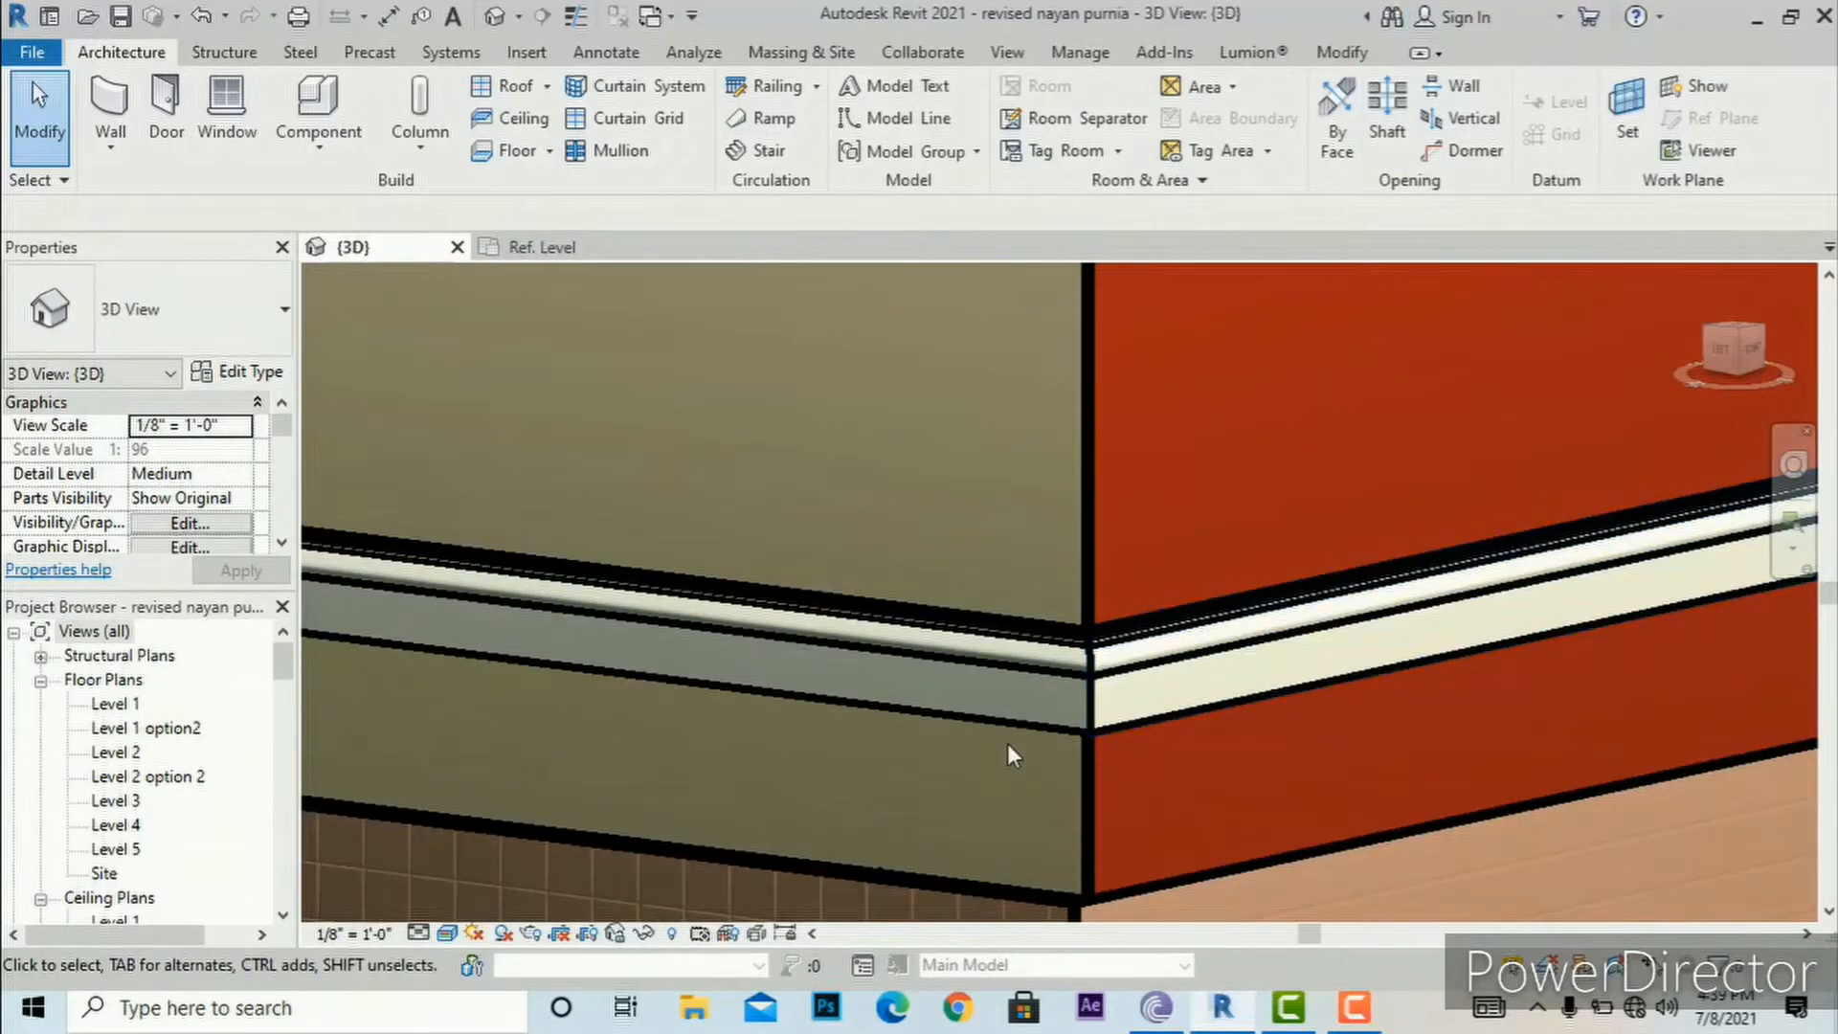
Step: Try to change which walls carry the red wall's base Cornice sweep with Add/Remove Walls
scroll(1007, 743, "down", 3)
scroll(1141, 717, "down", 3)
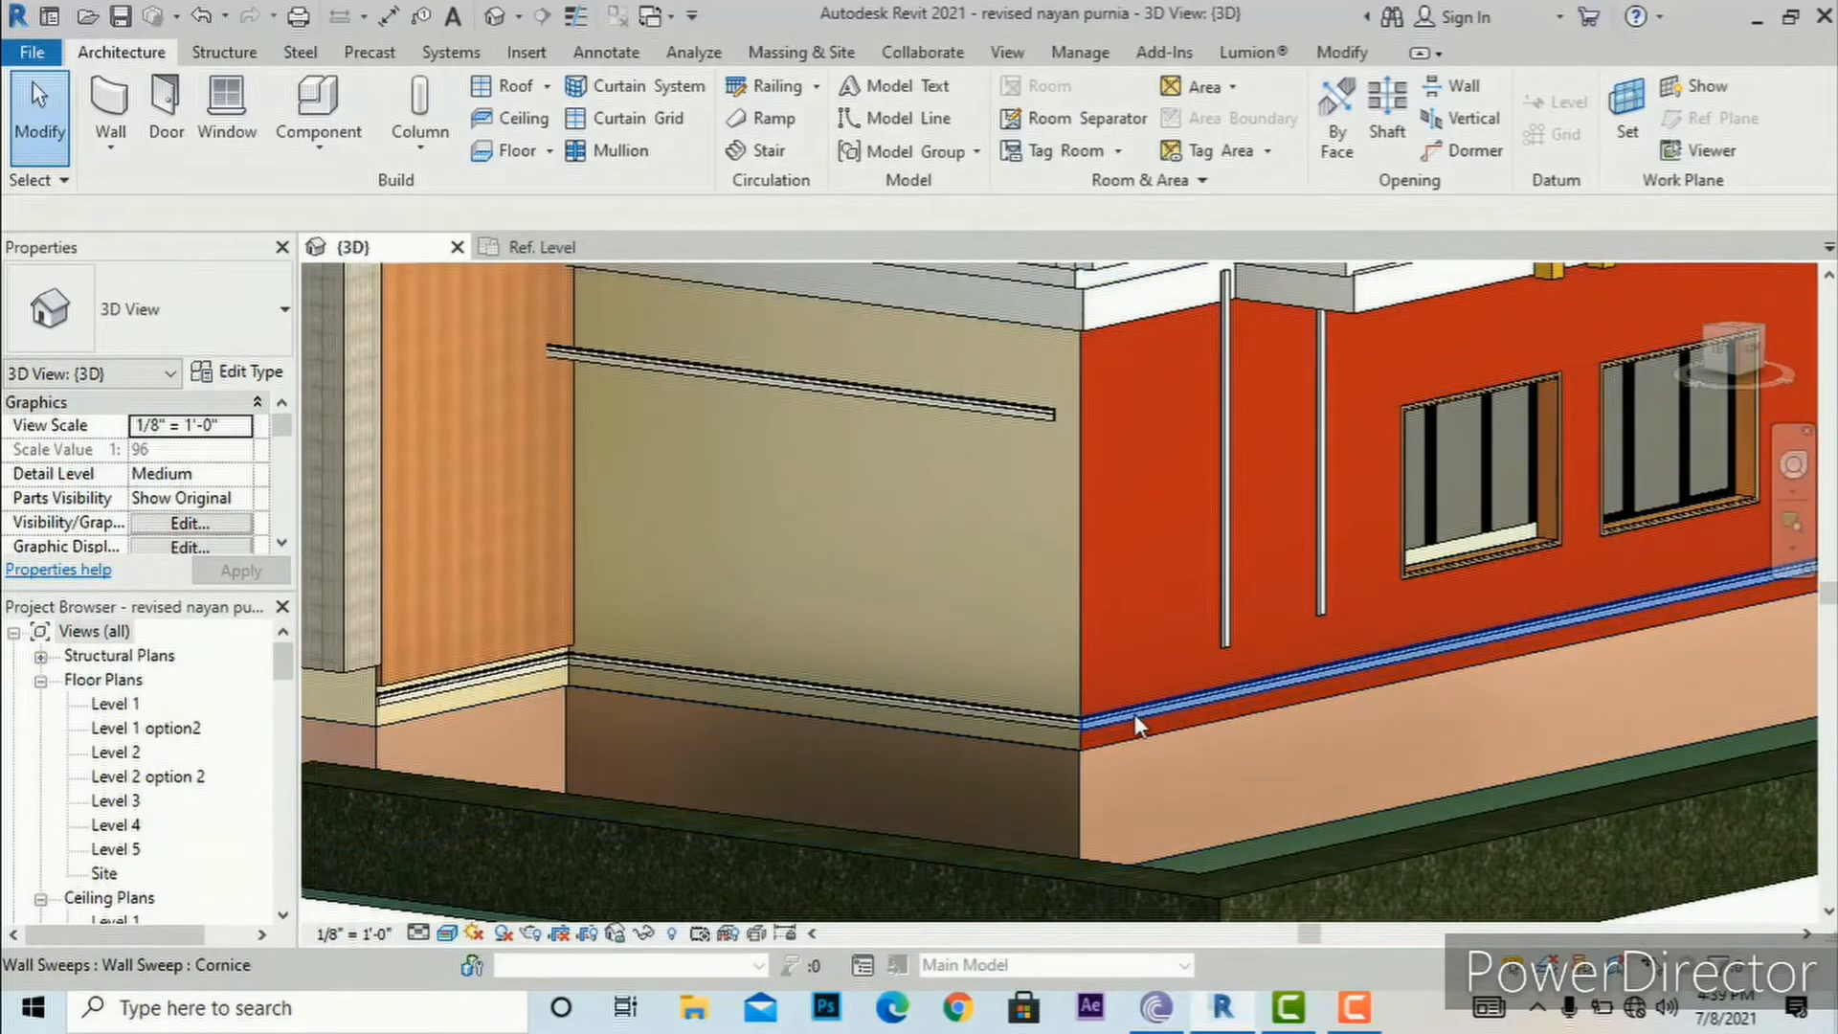
left_click(1128, 720)
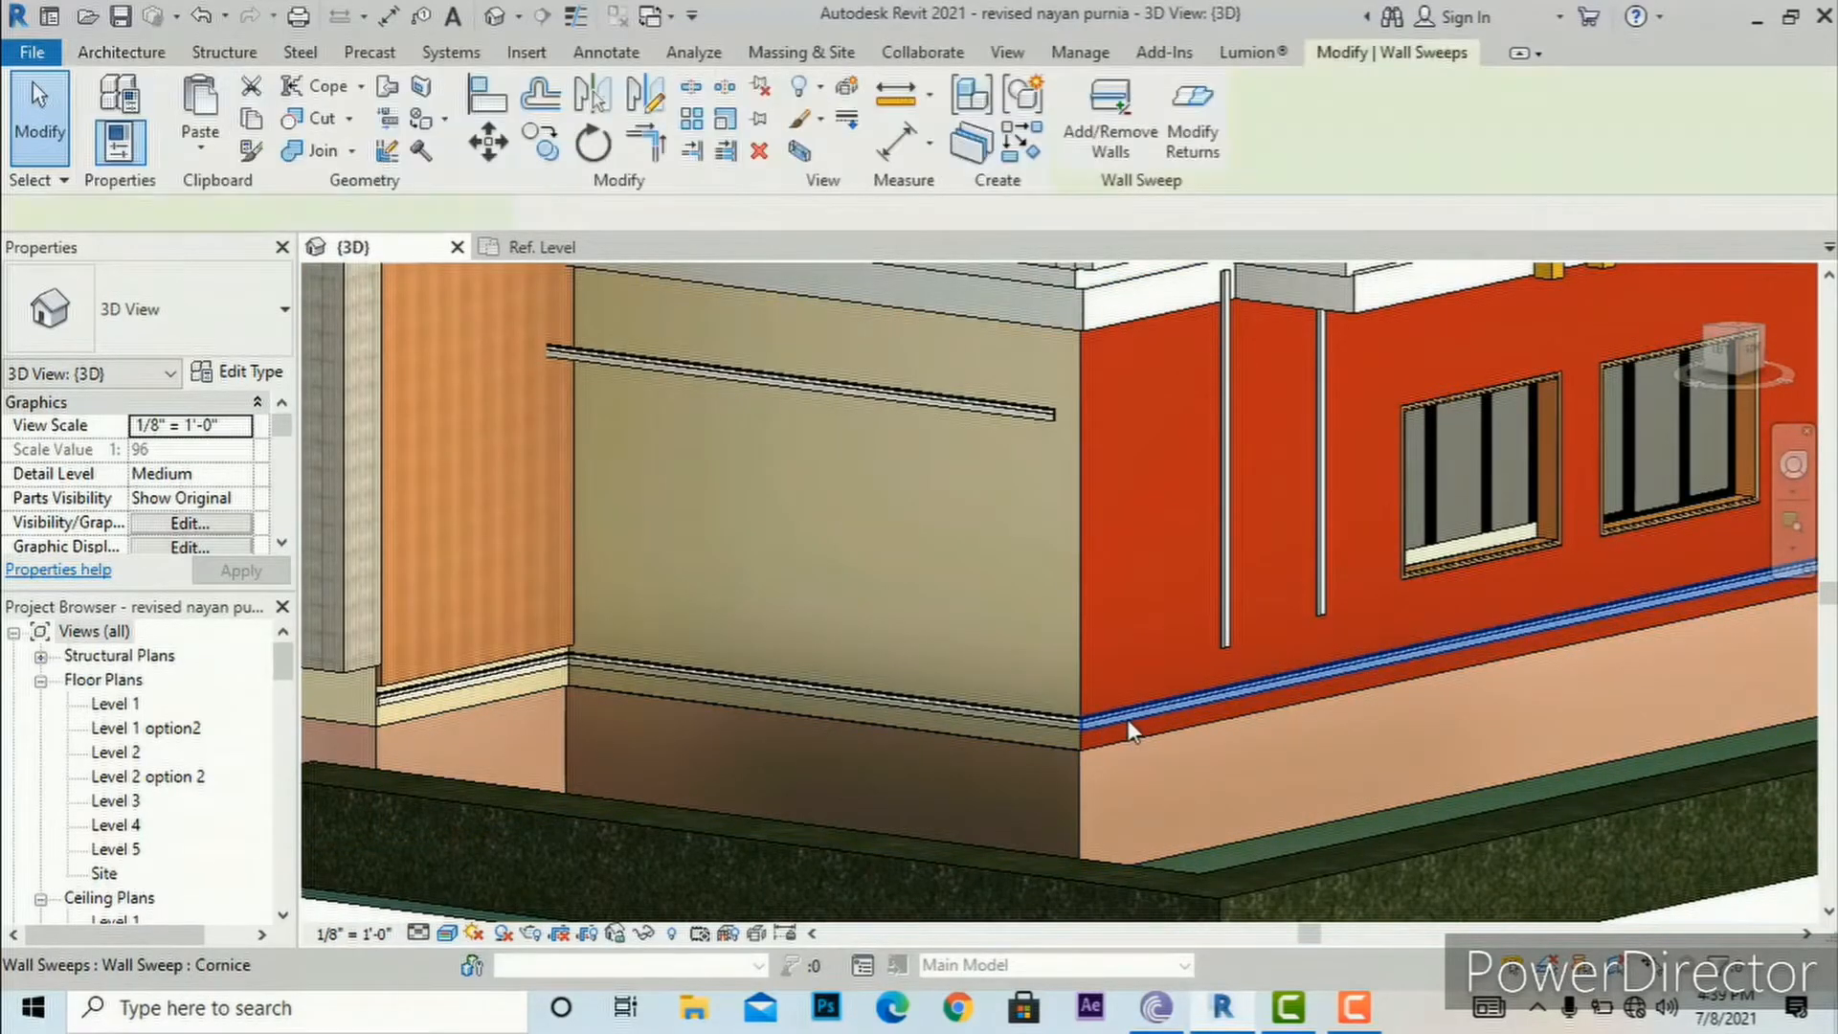
left_click(1116, 151)
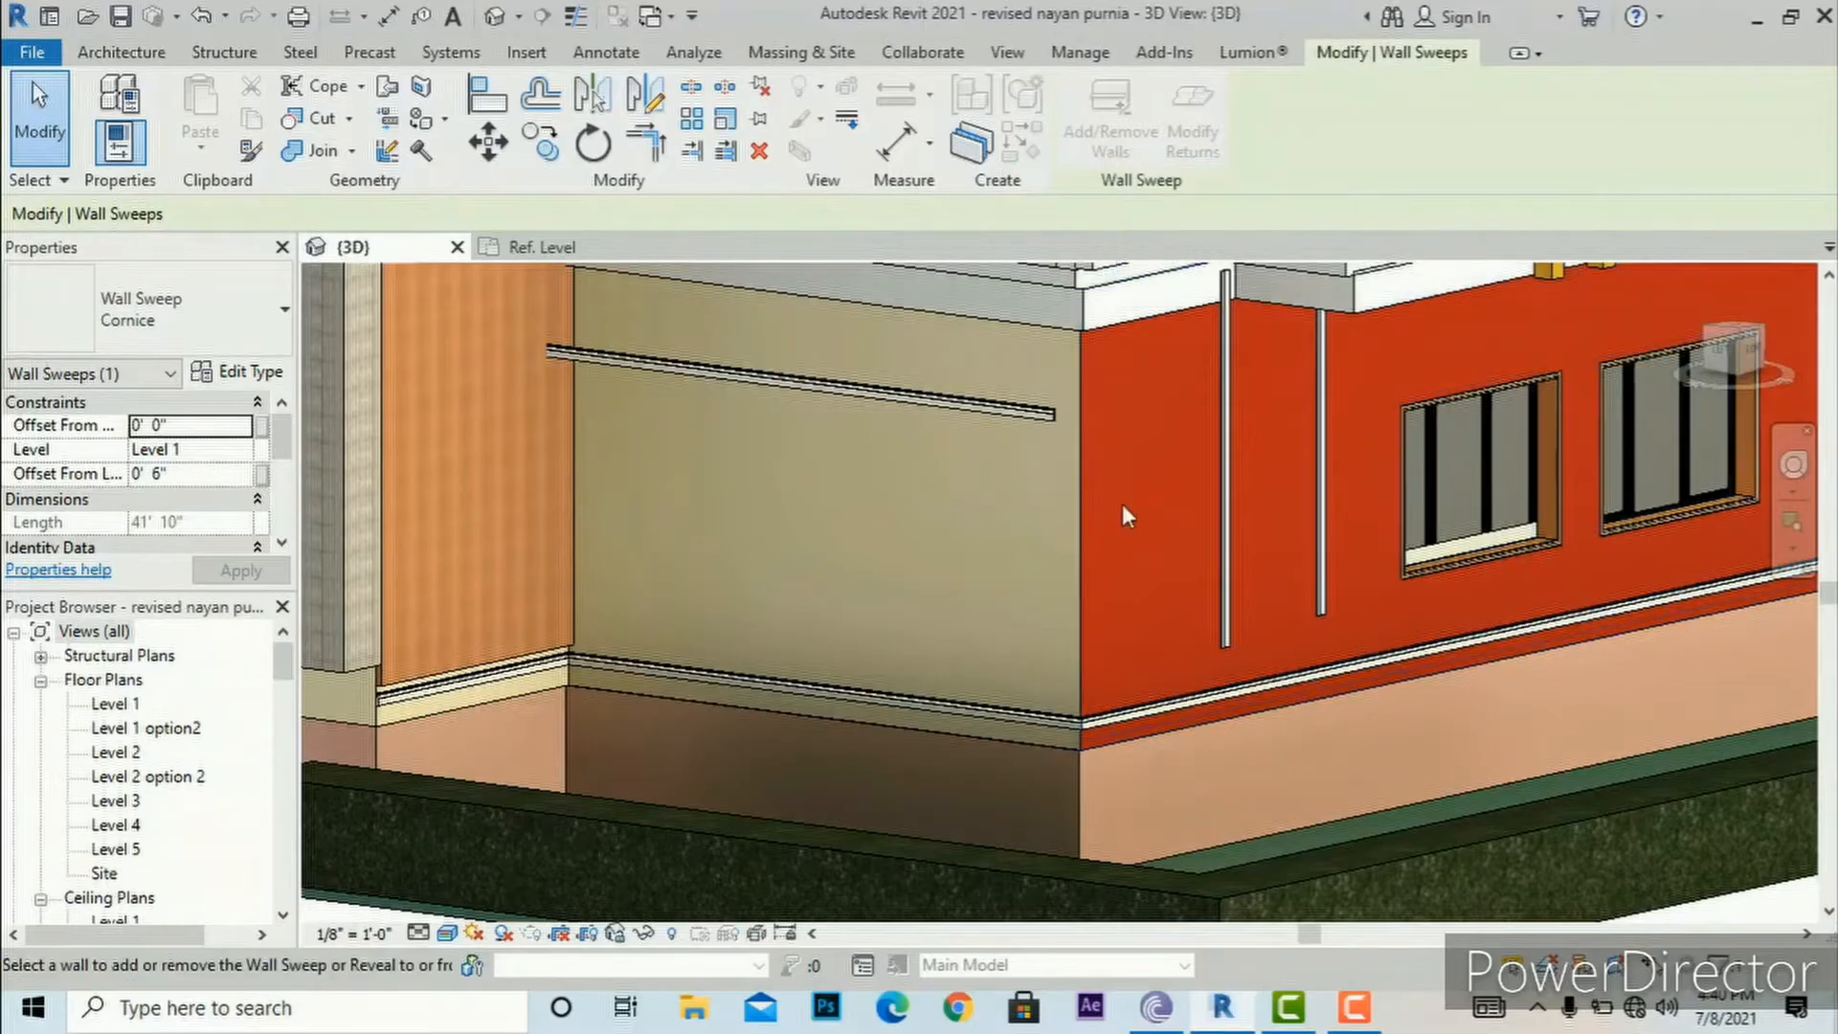
left_click(1163, 705)
key("Escape")
key("Escape")
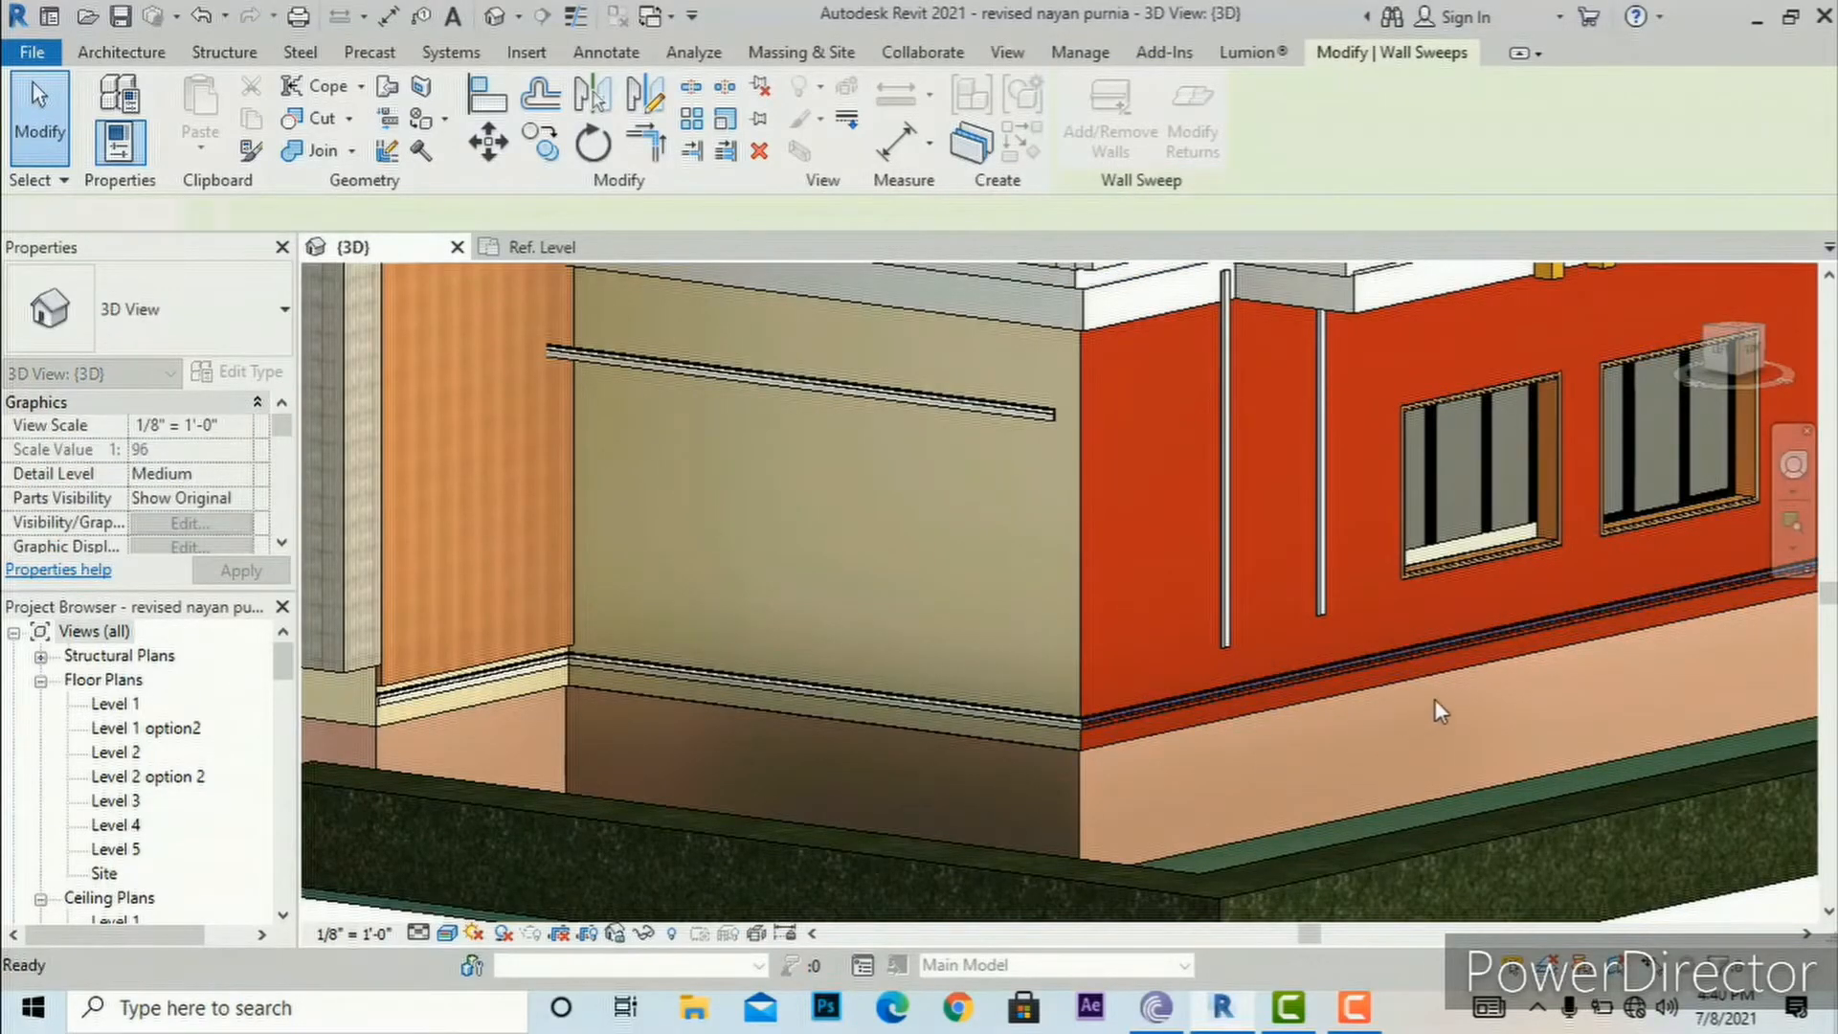
left_click(1150, 709)
left_click(1111, 110)
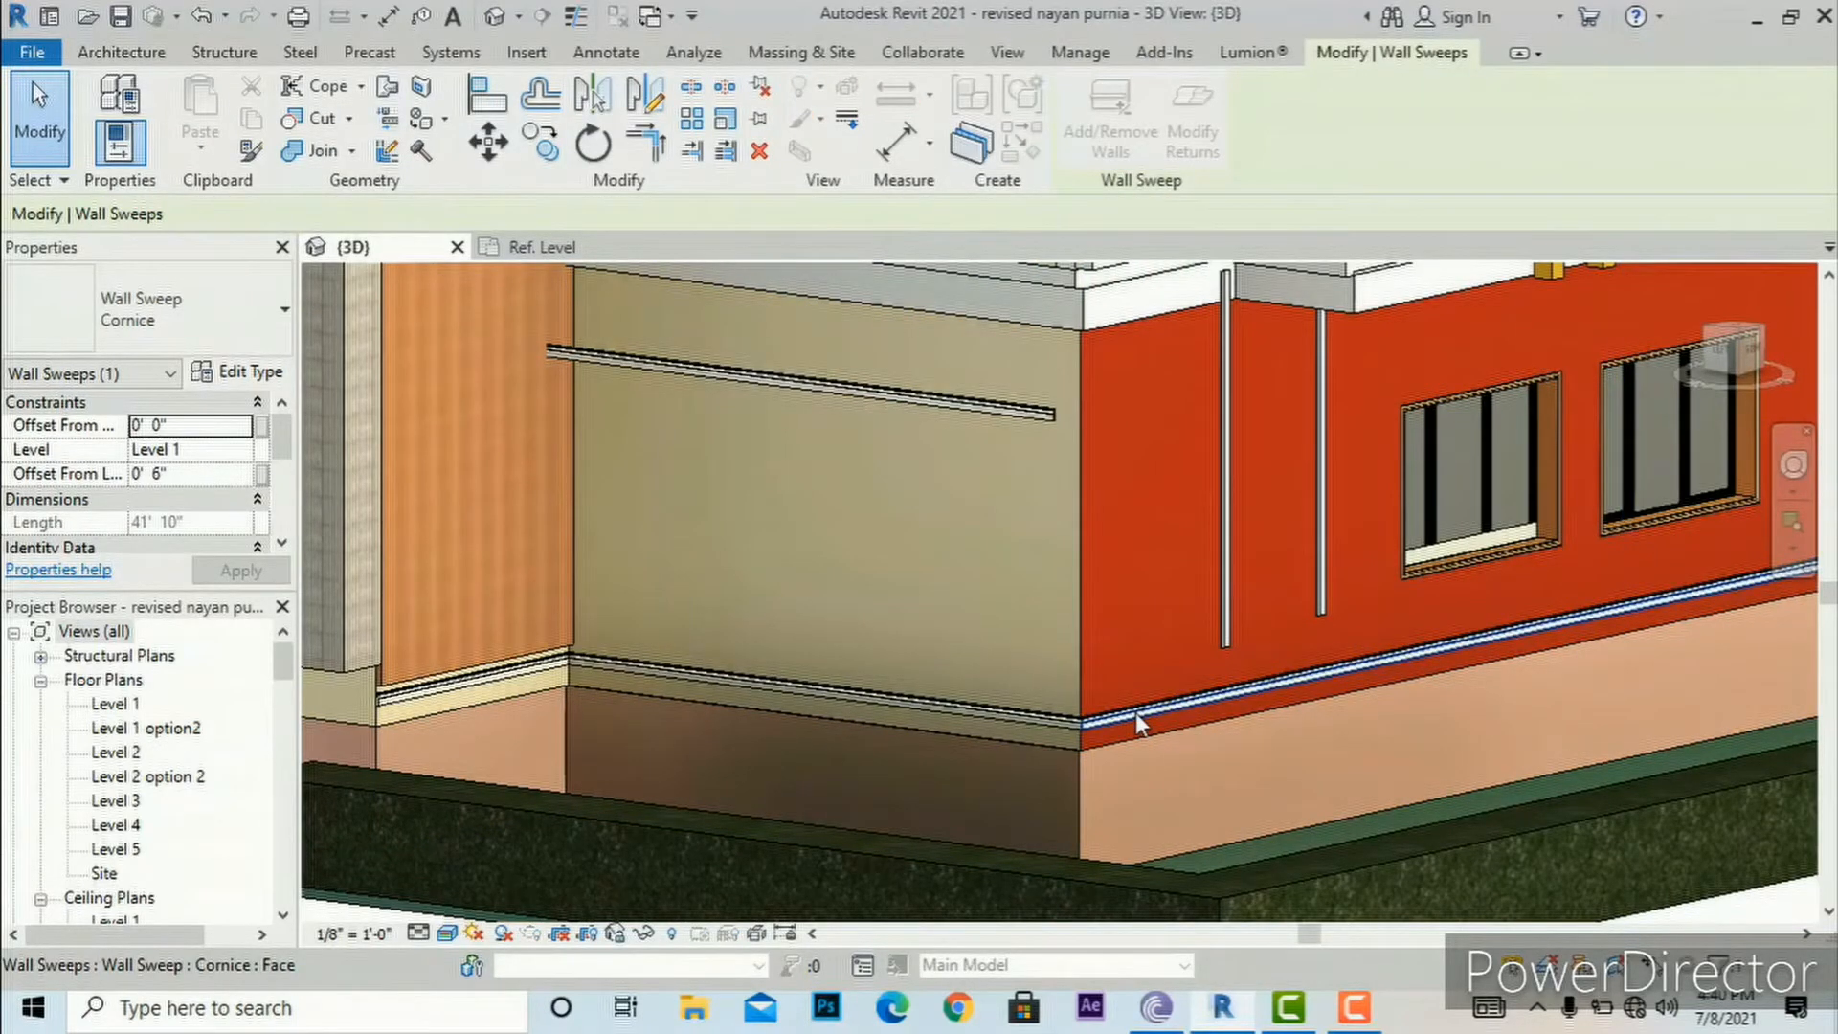
key("Escape")
key("Escape")
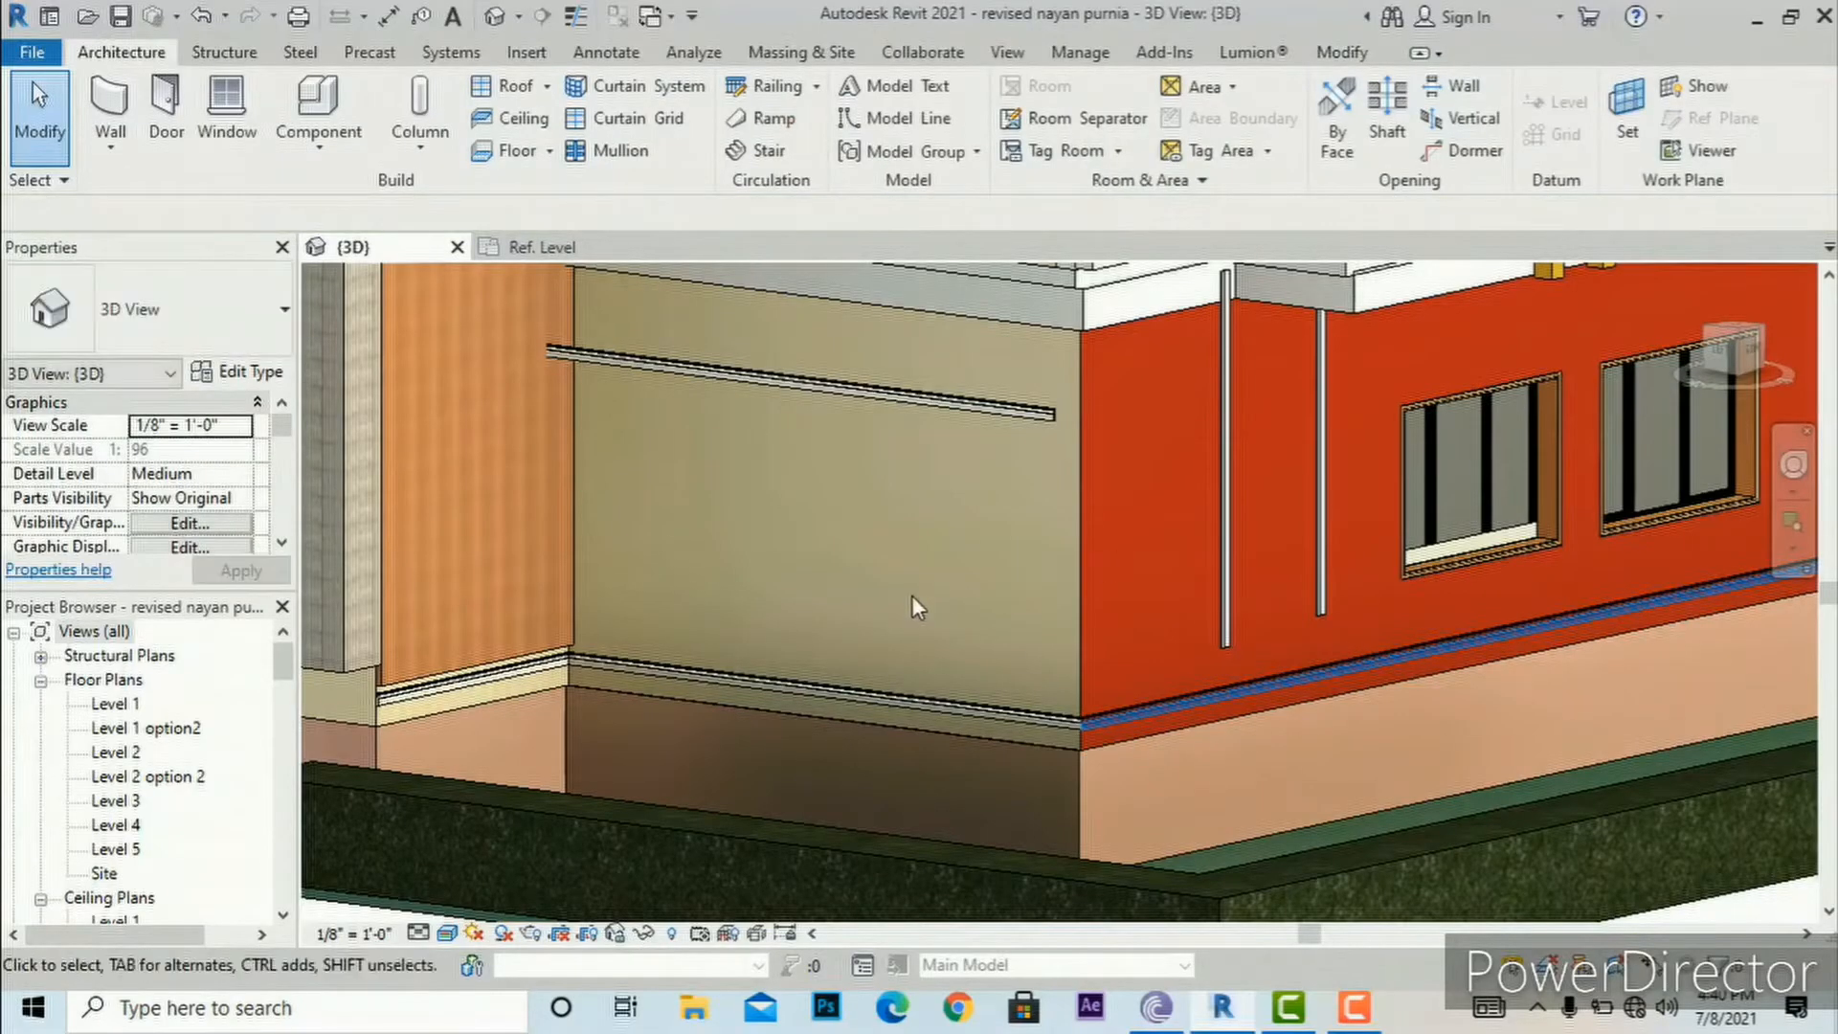
Step: Try to extend the beige wall's base Cornice sweep onto the red wall with Add/Remove Walls
scroll(911, 596, "down", 3)
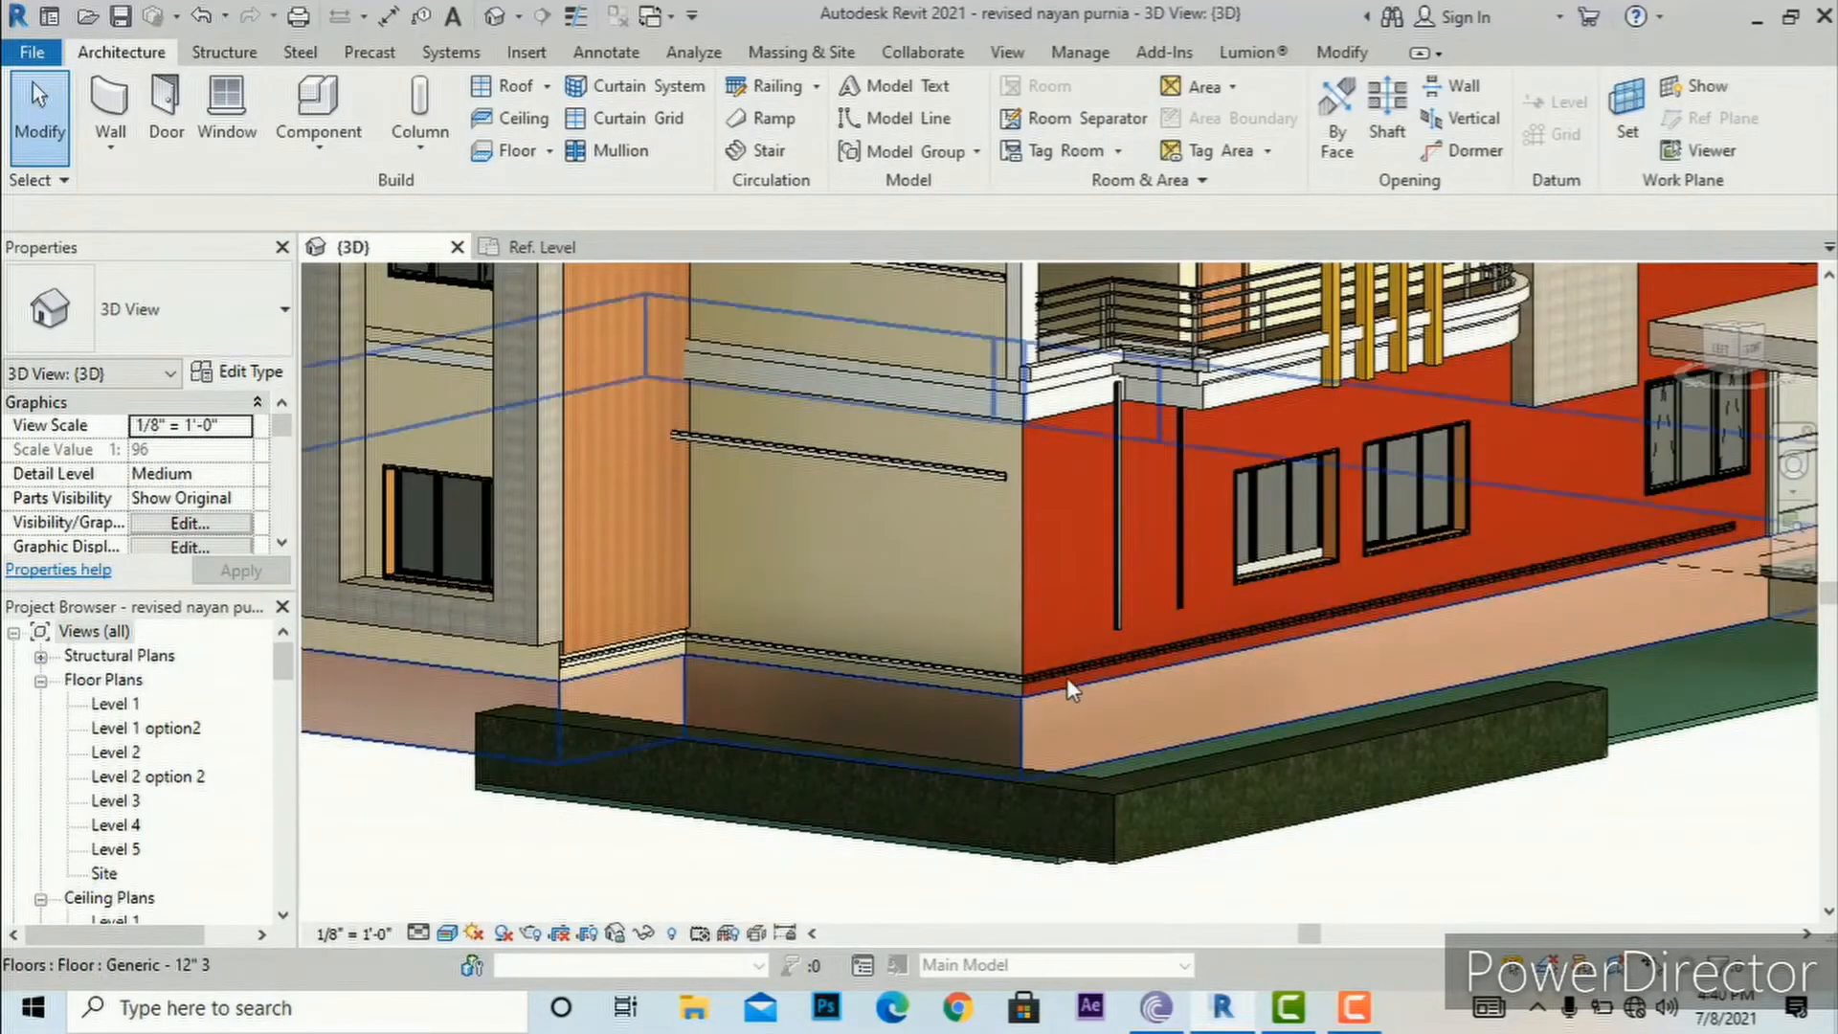
scroll(1067, 676, "up", 4)
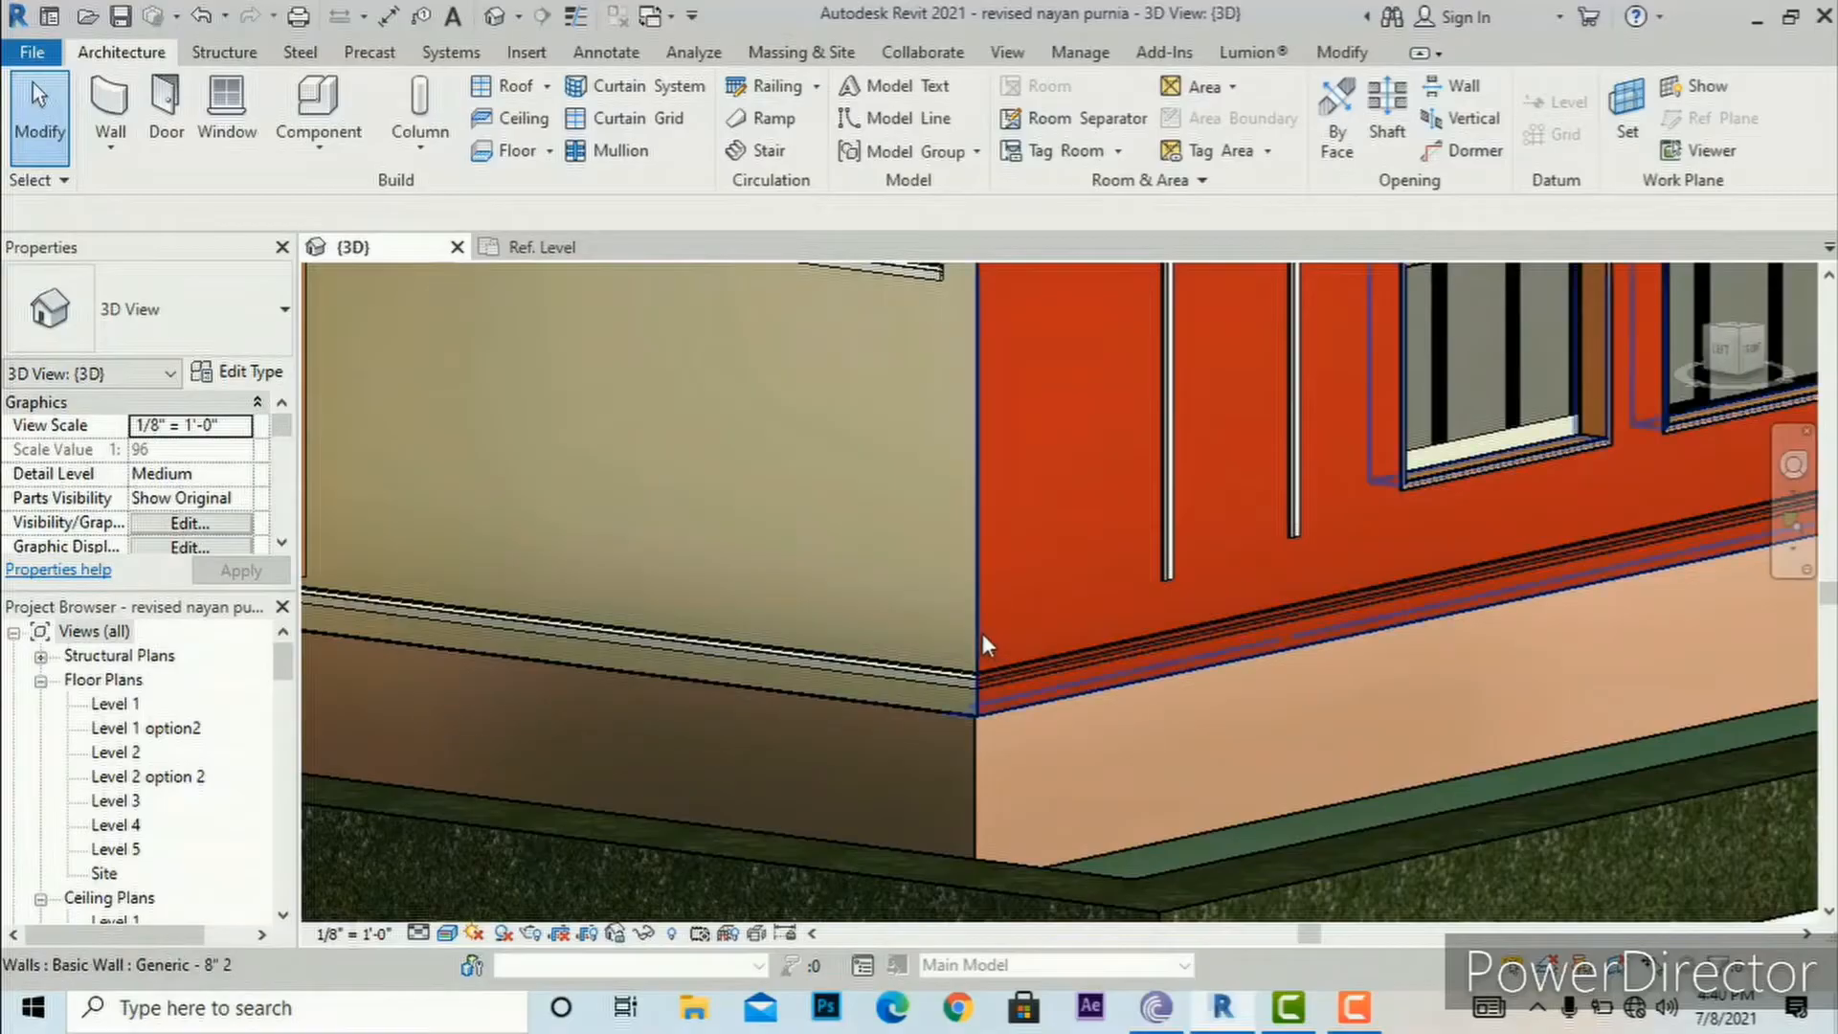
scroll(982, 634, "up", 2)
left_click(906, 699)
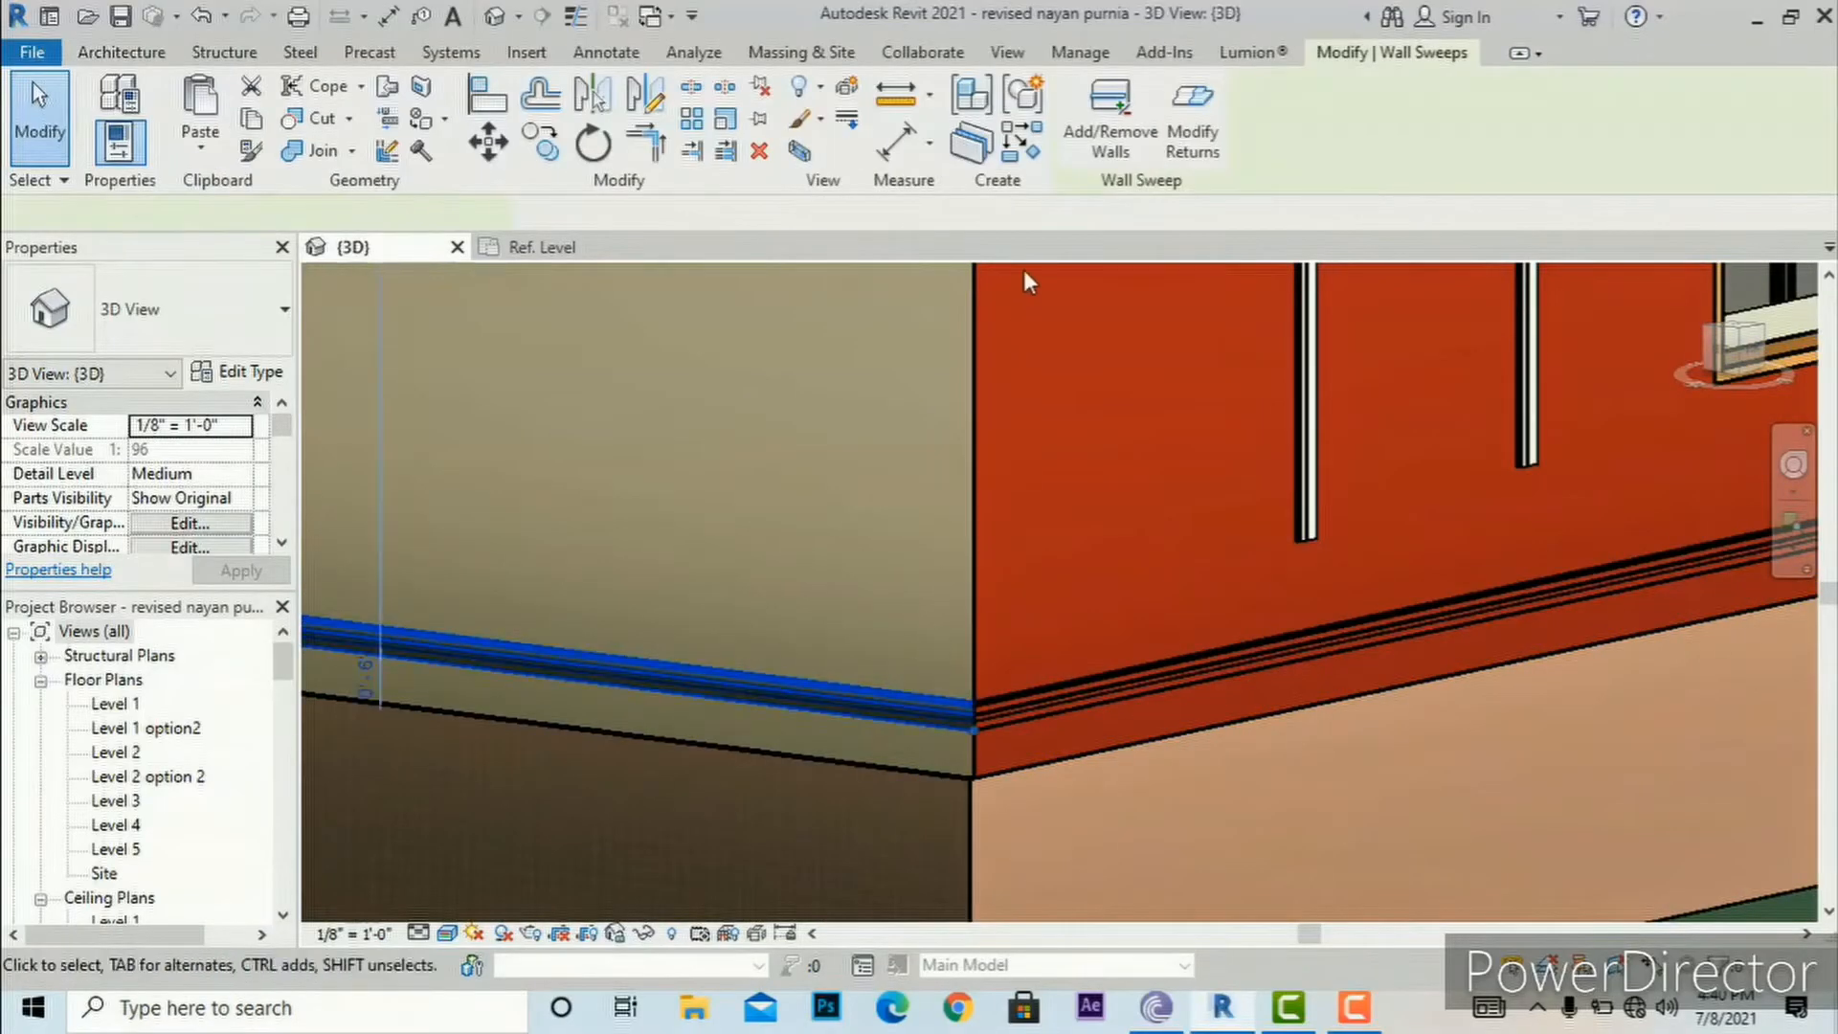
left_click(1109, 129)
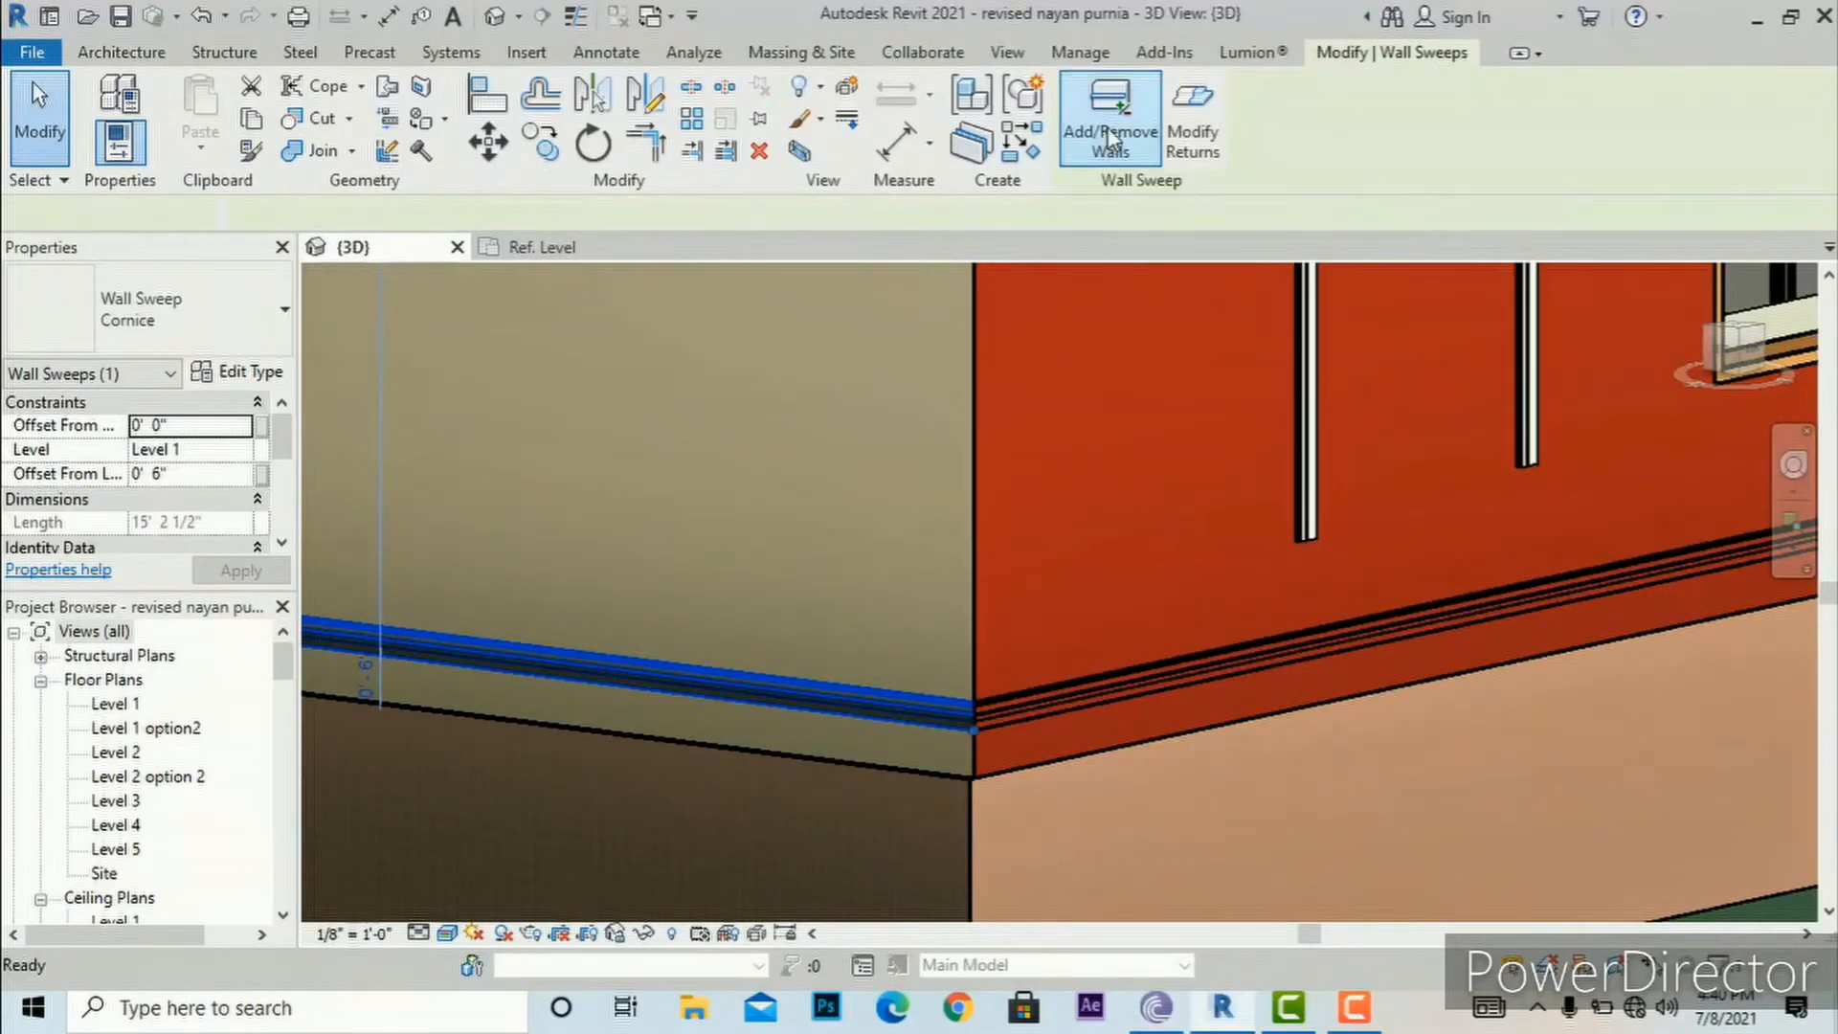
left_click(1032, 697)
key("Escape")
key("Escape")
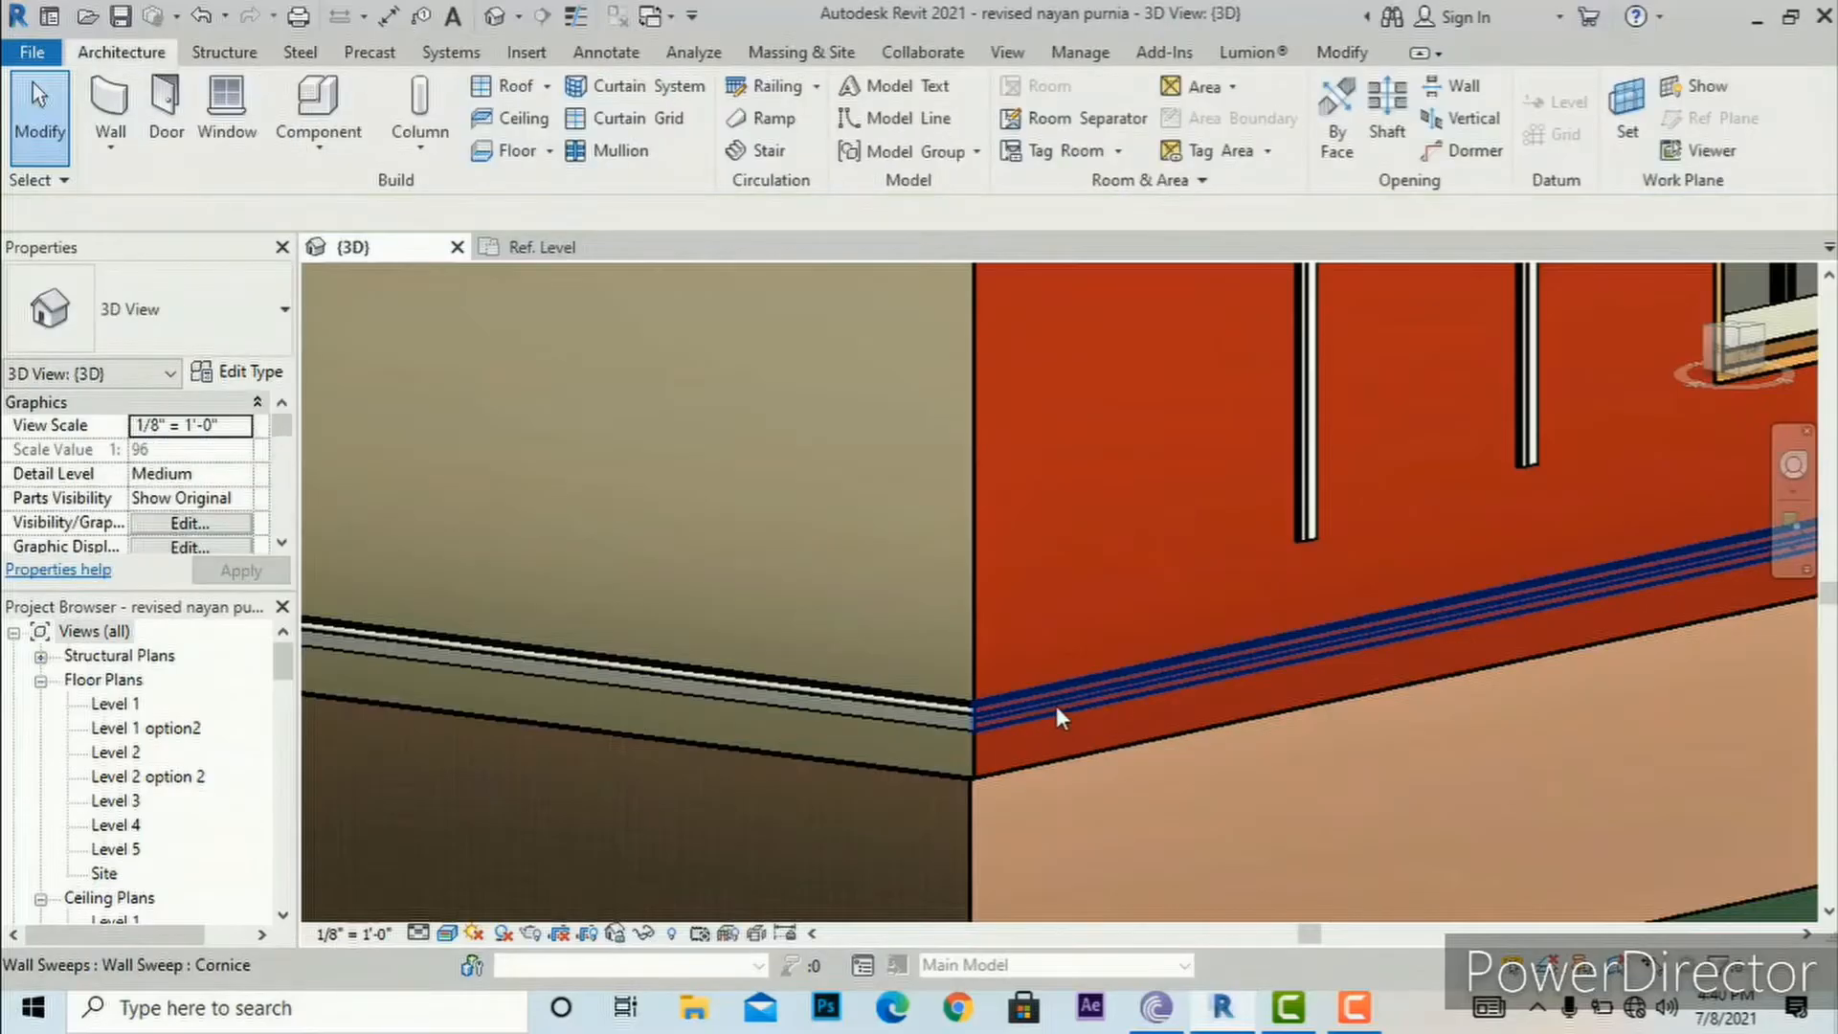
Step: Try to remove the red wall from its own base Cornice sweep with Add/Remove Walls
left_click(1055, 705)
key("Escape")
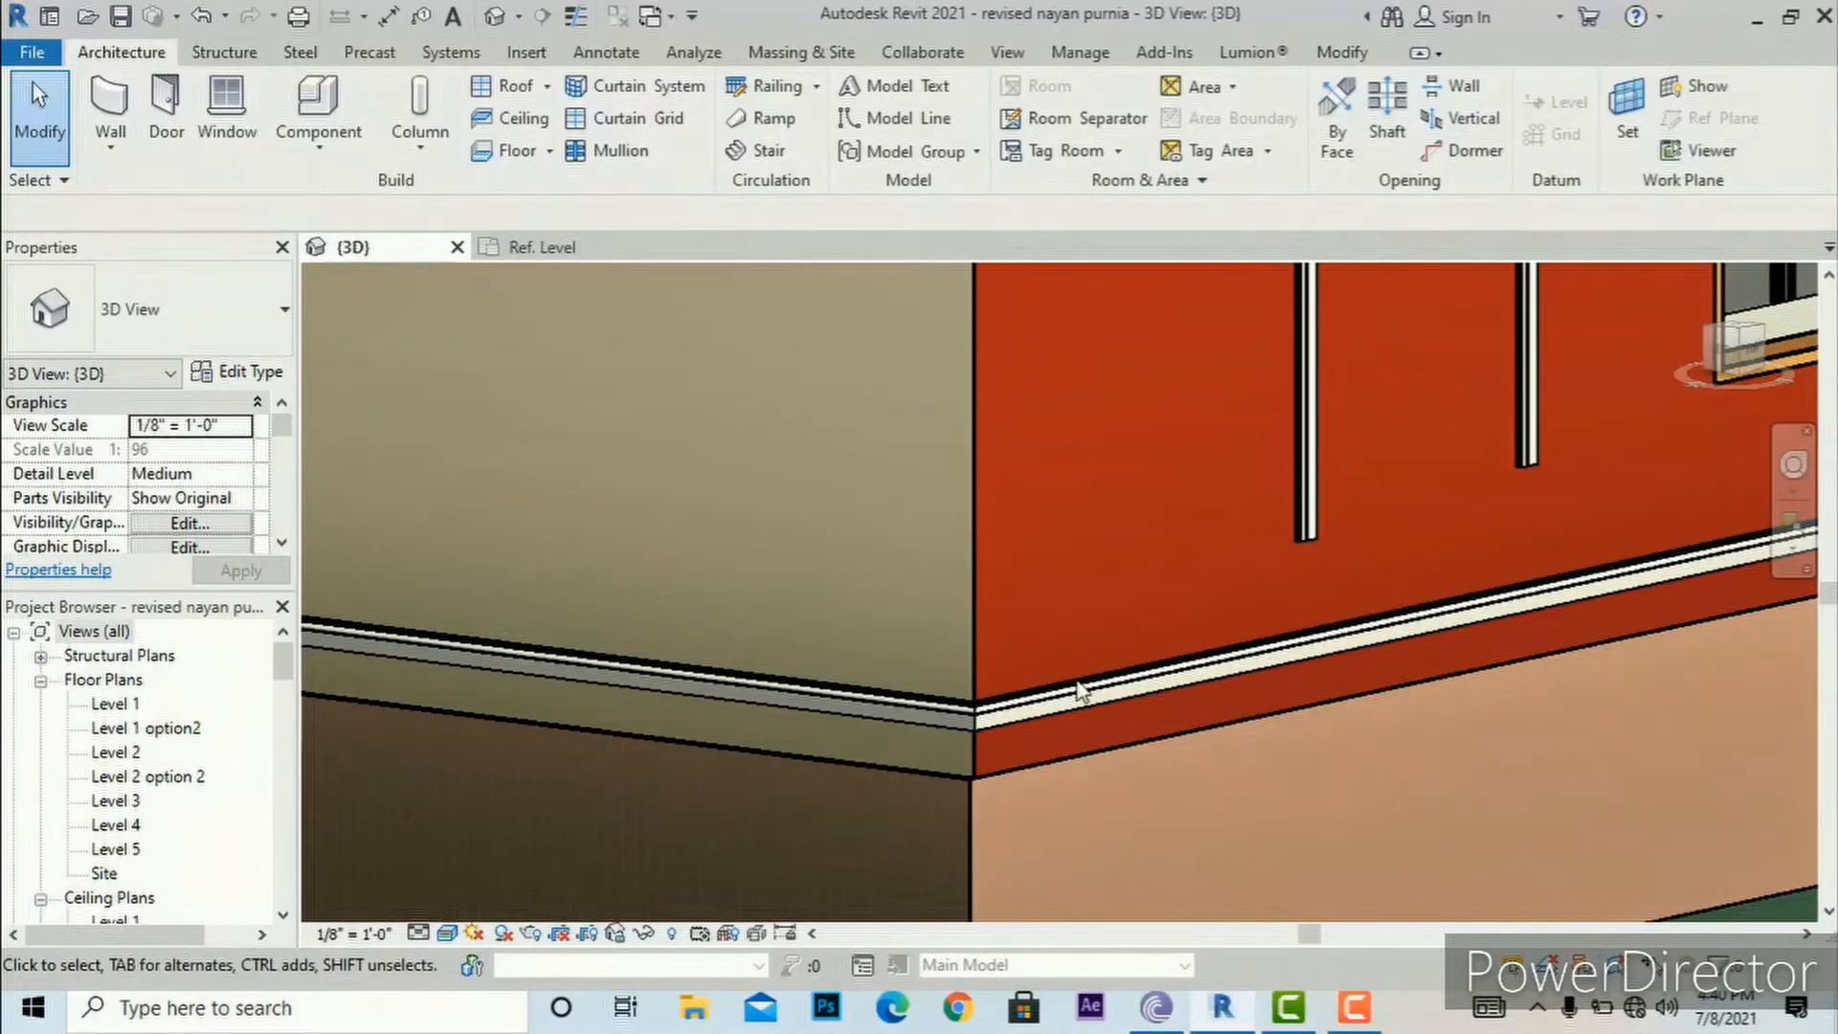
left_click(1077, 701)
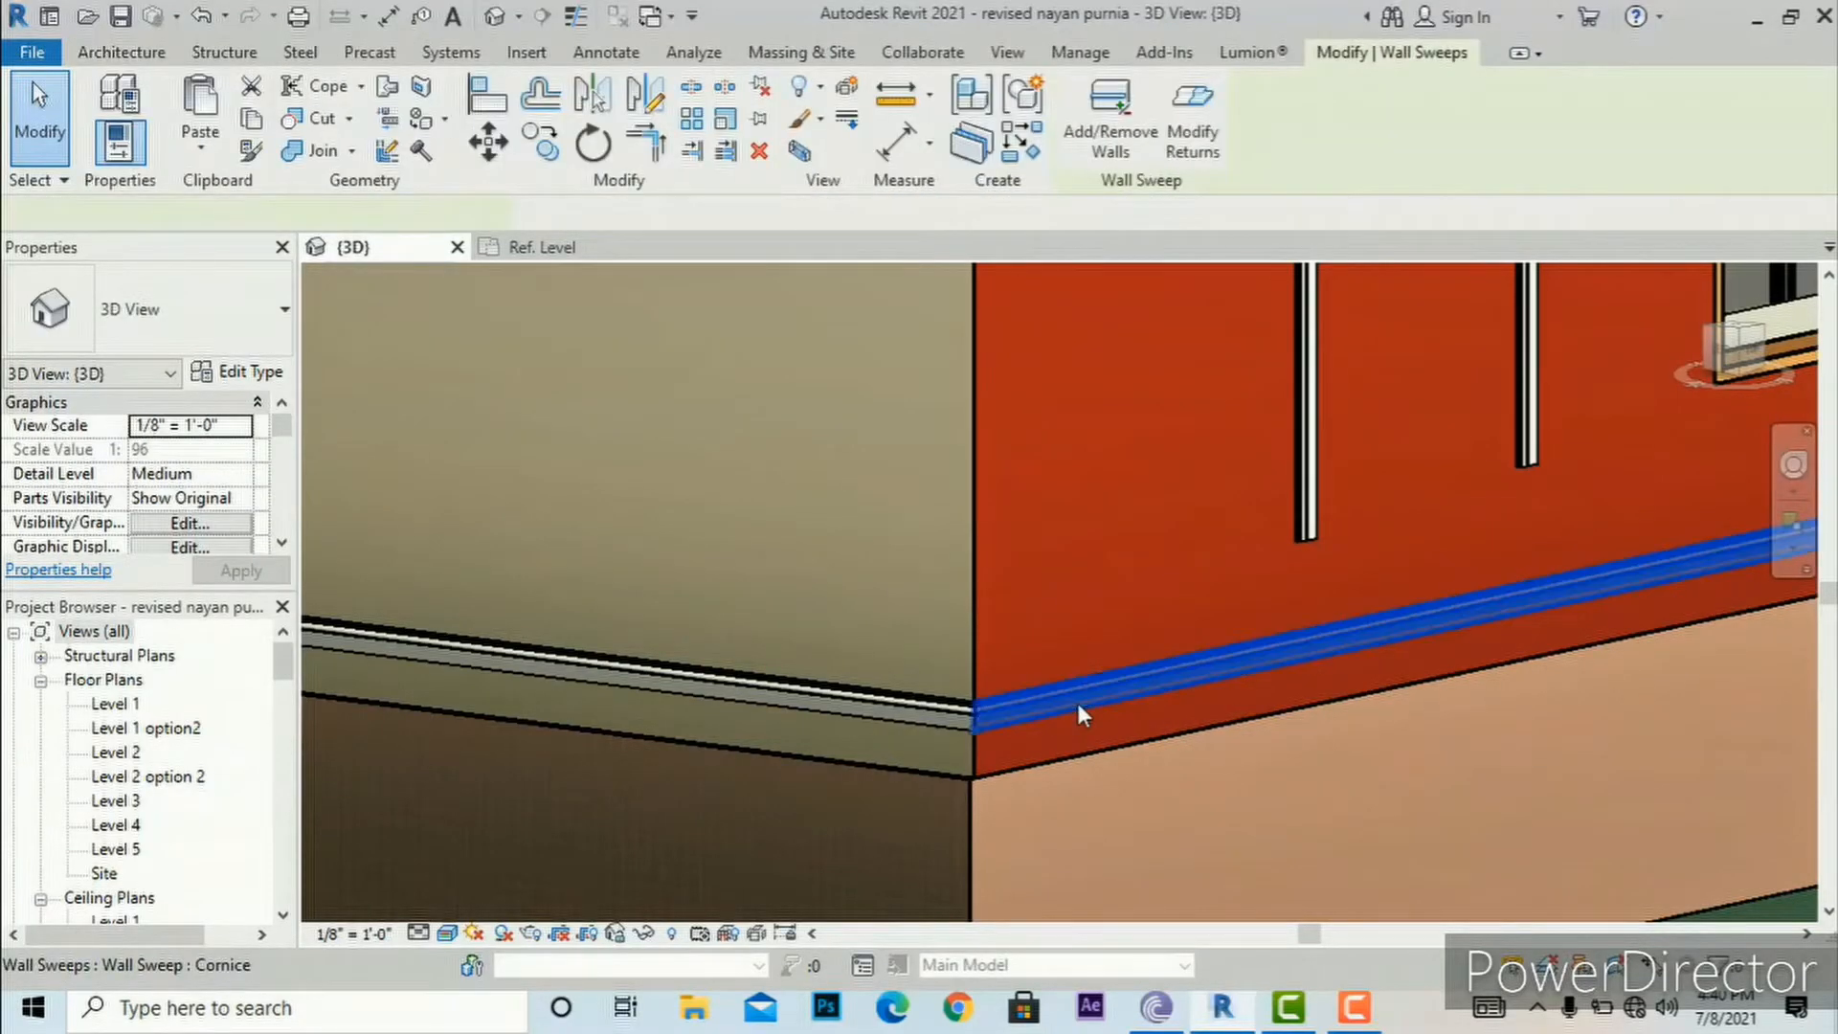
left_click(1096, 139)
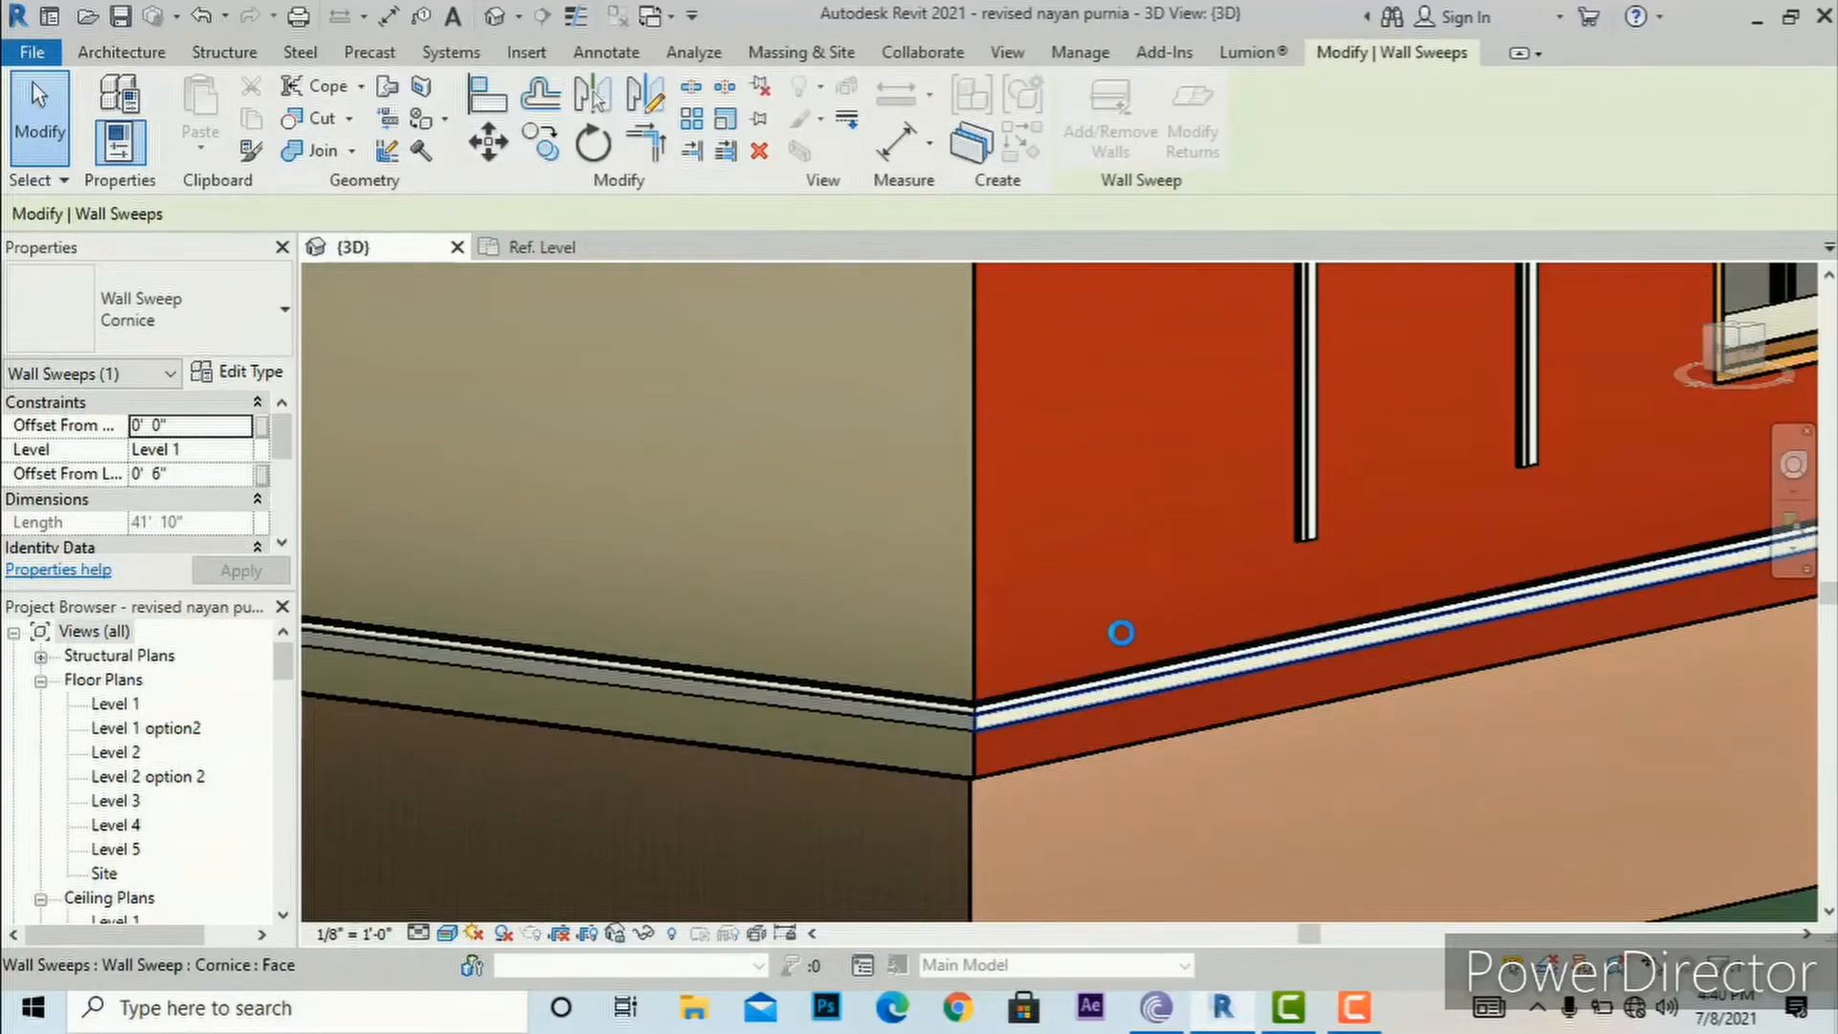
left_click(1124, 521)
key("Escape")
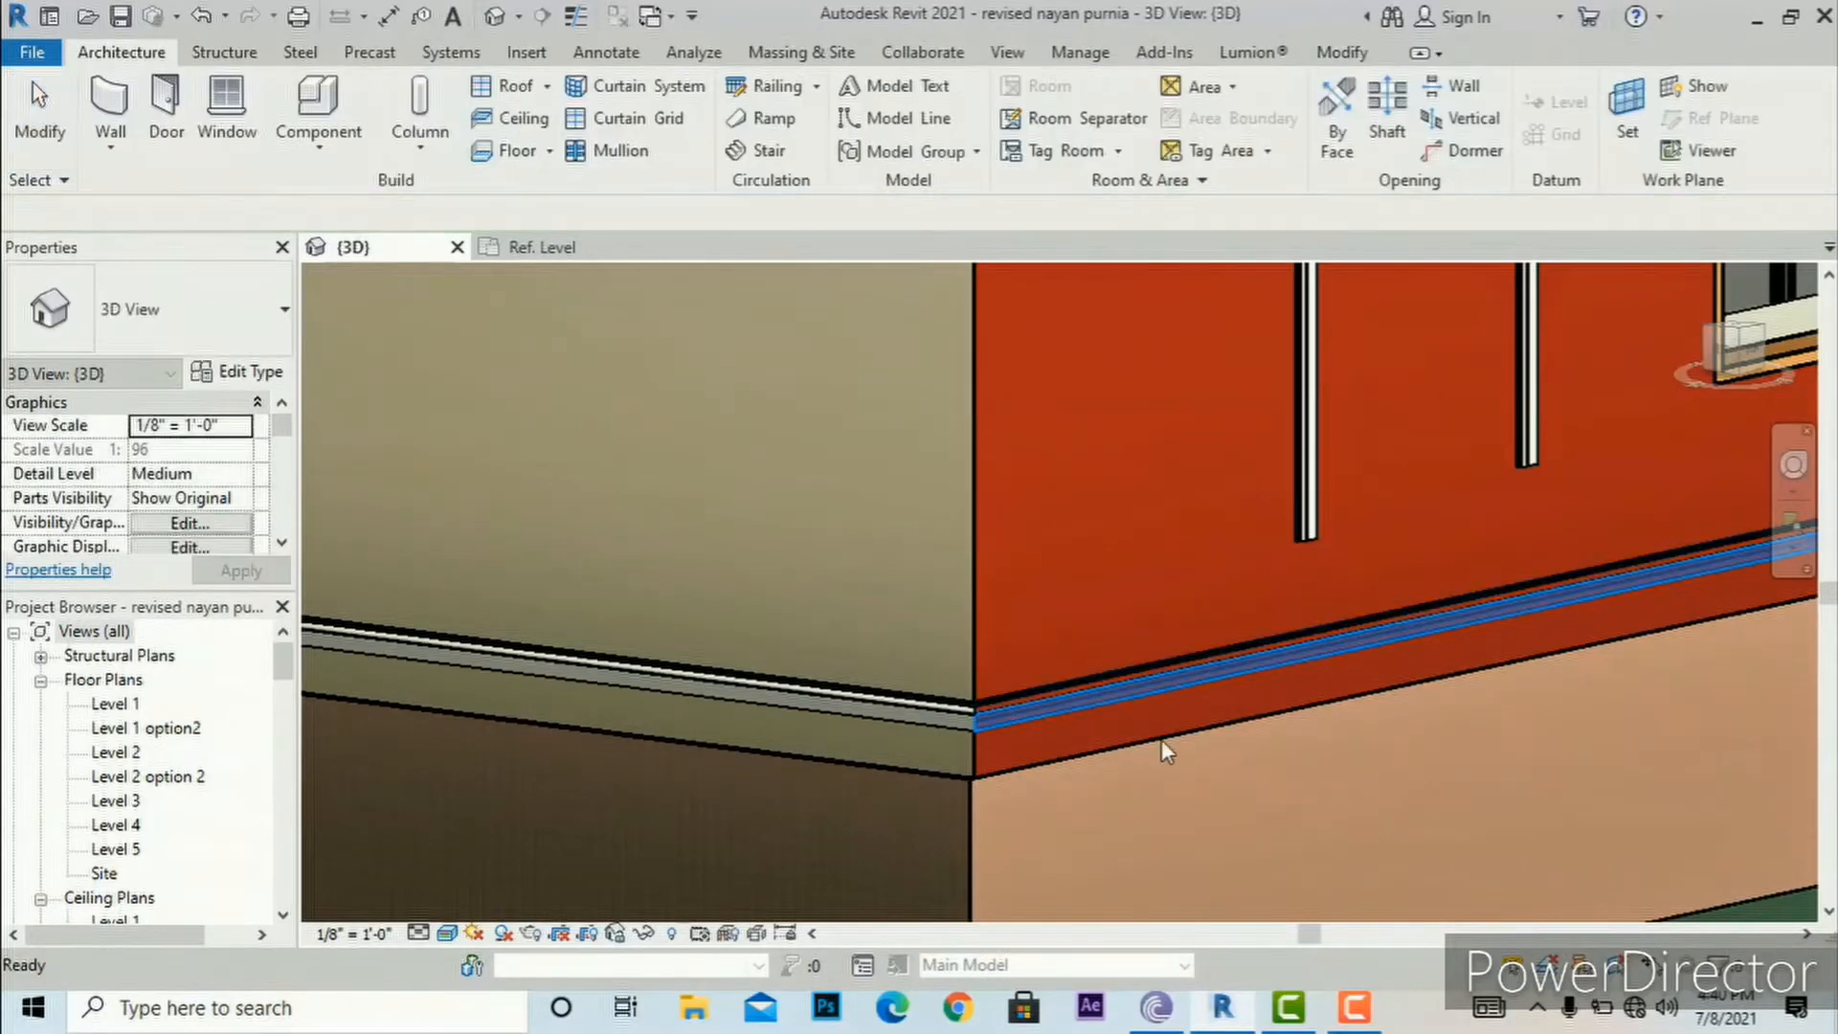
scroll(1169, 739, "down", 4)
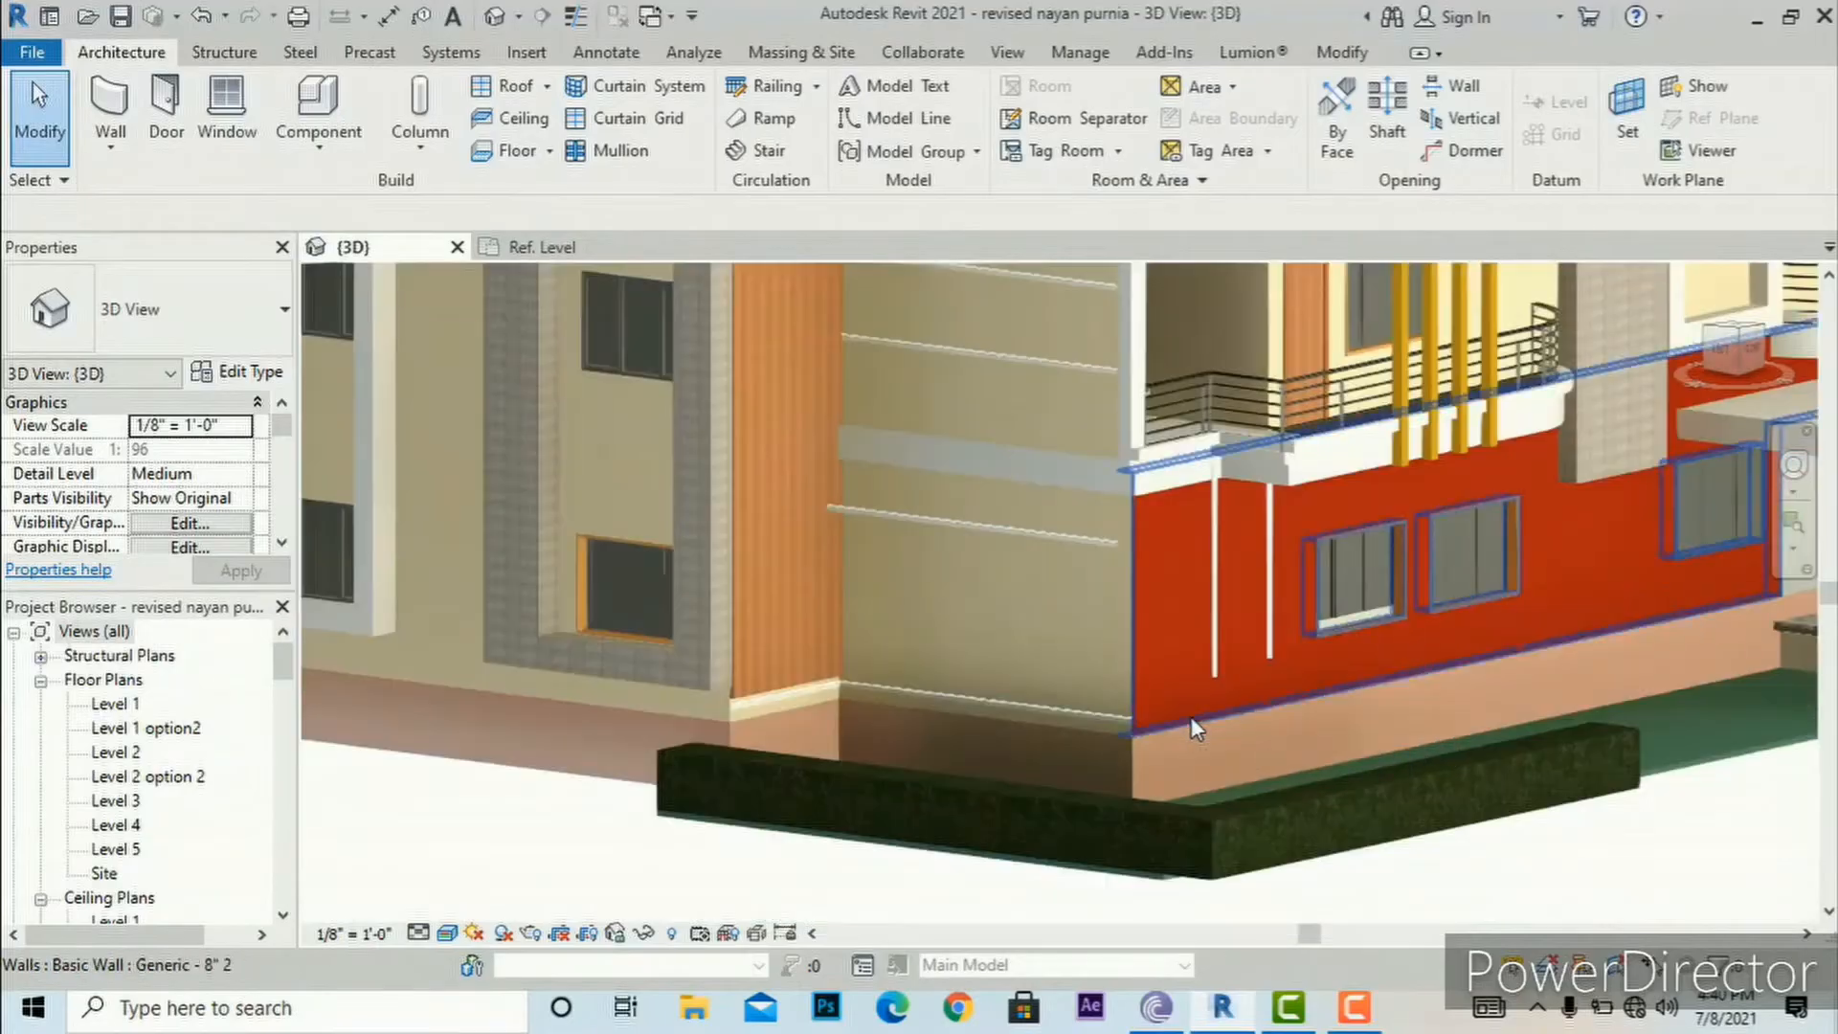
Step: Place a horizontal Cornice sweep at mid-height behind the orange panel and a separate one level with it on the adjoining beige wall
left_click(113, 152)
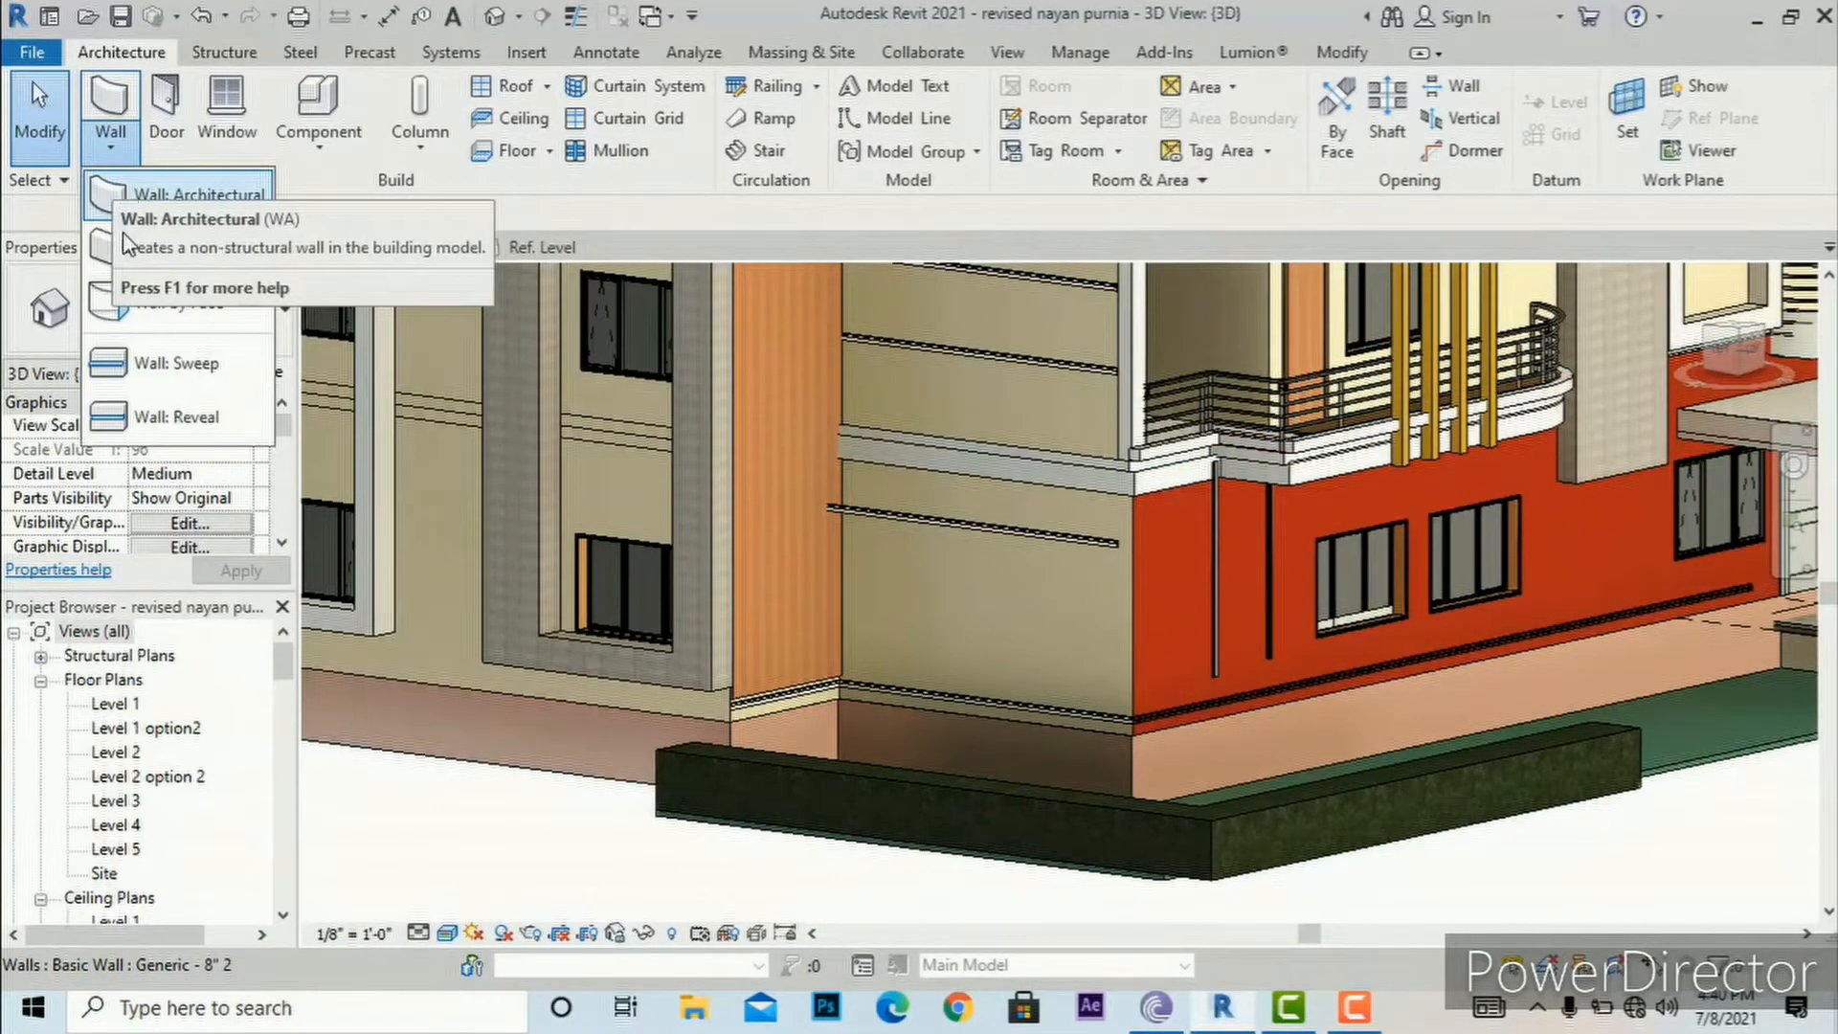
left_click(178, 364)
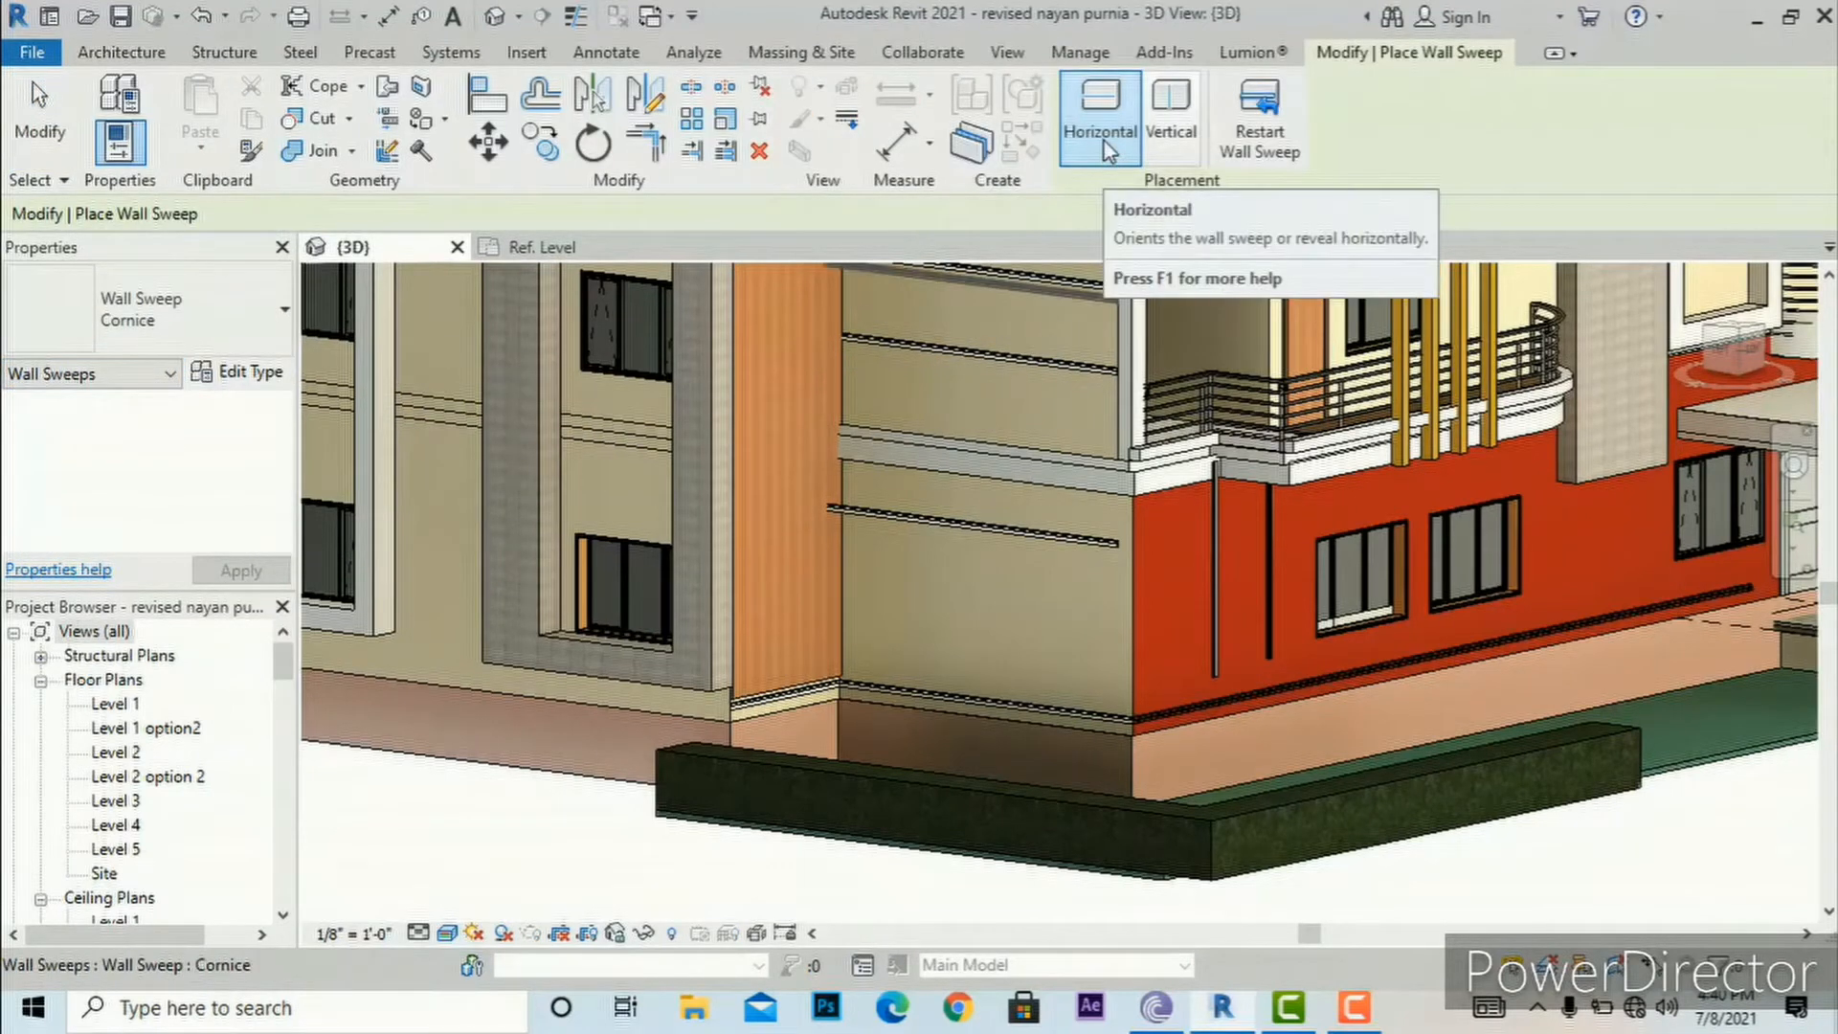
left_click(812, 599)
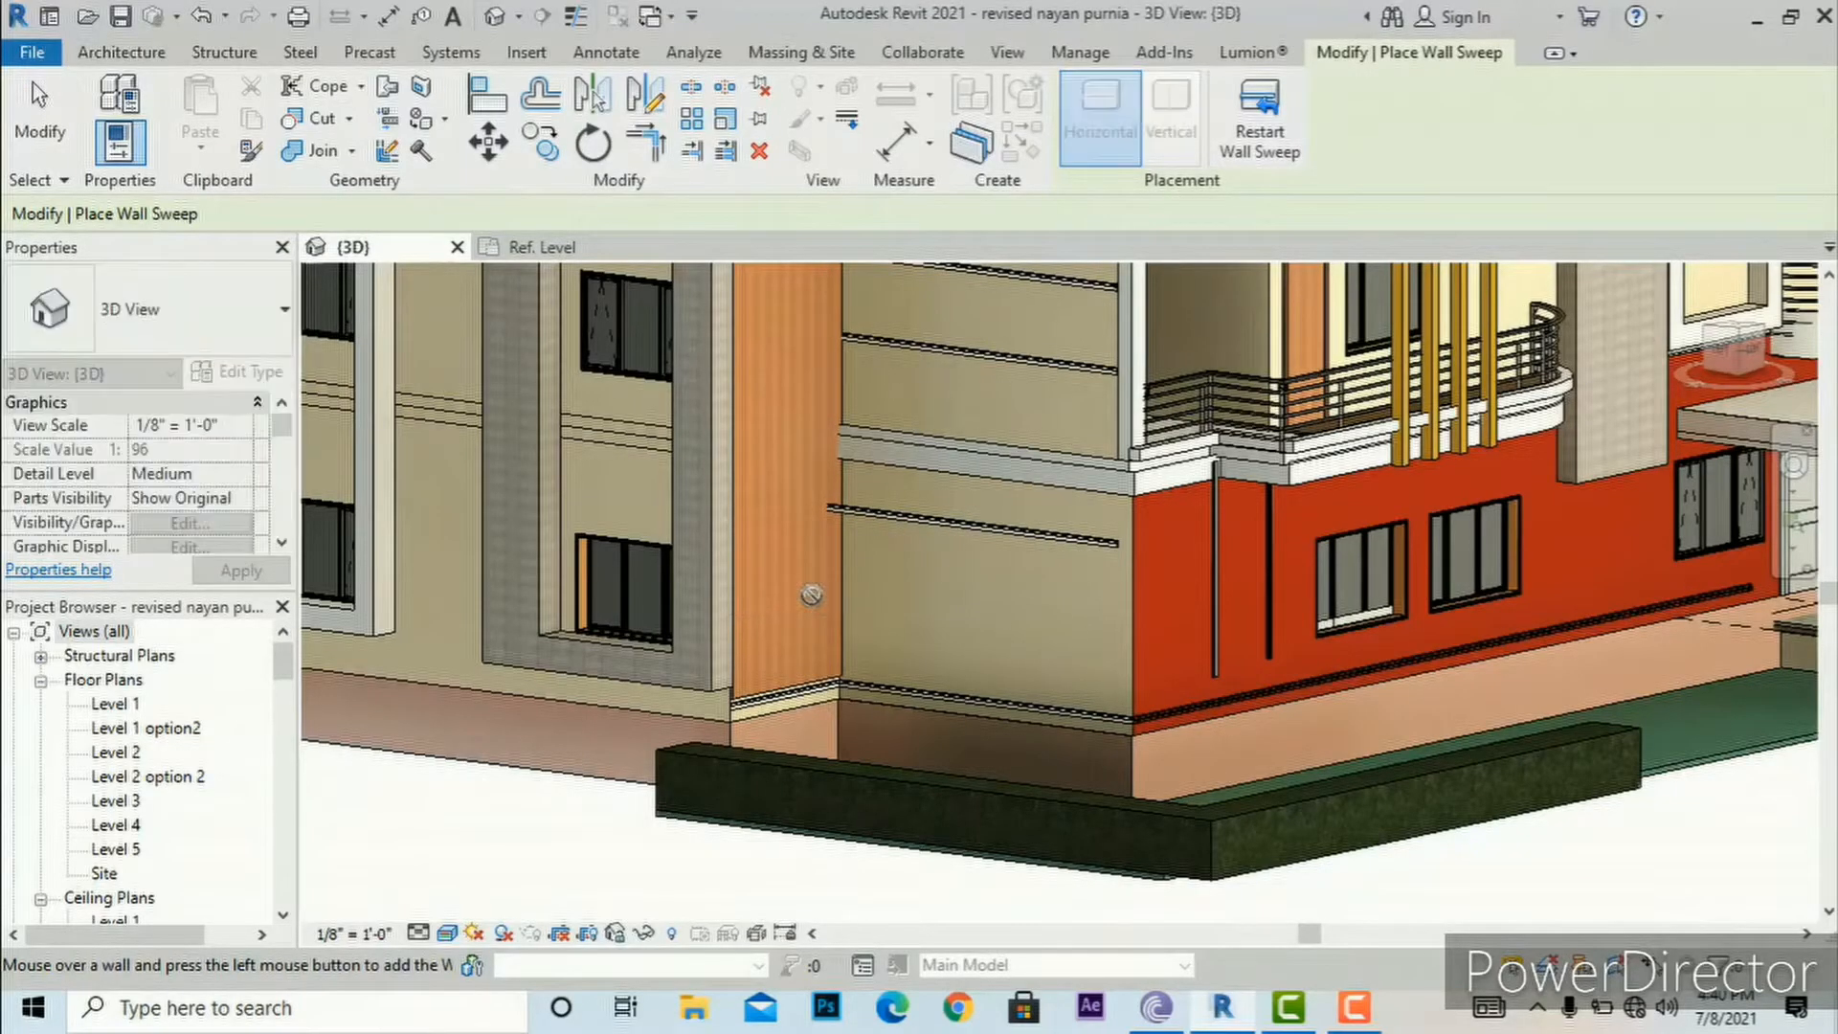
left_click(1250, 158)
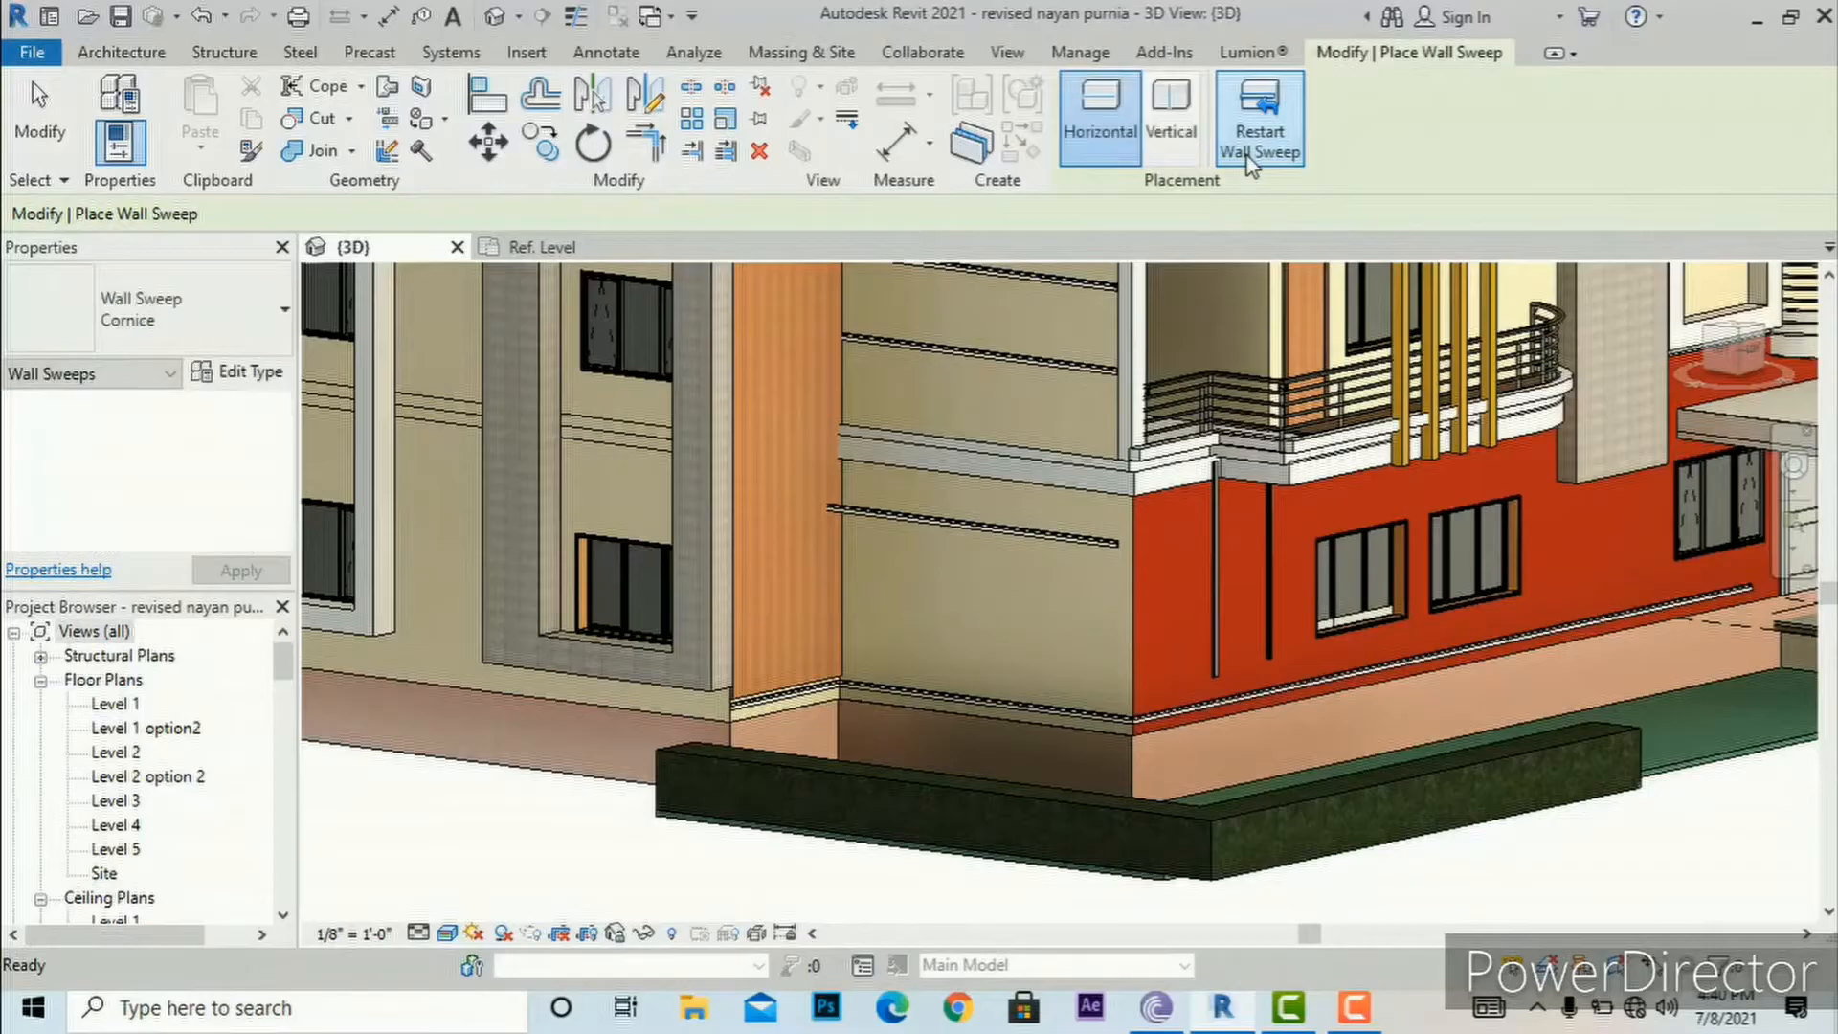
left_click(898, 595)
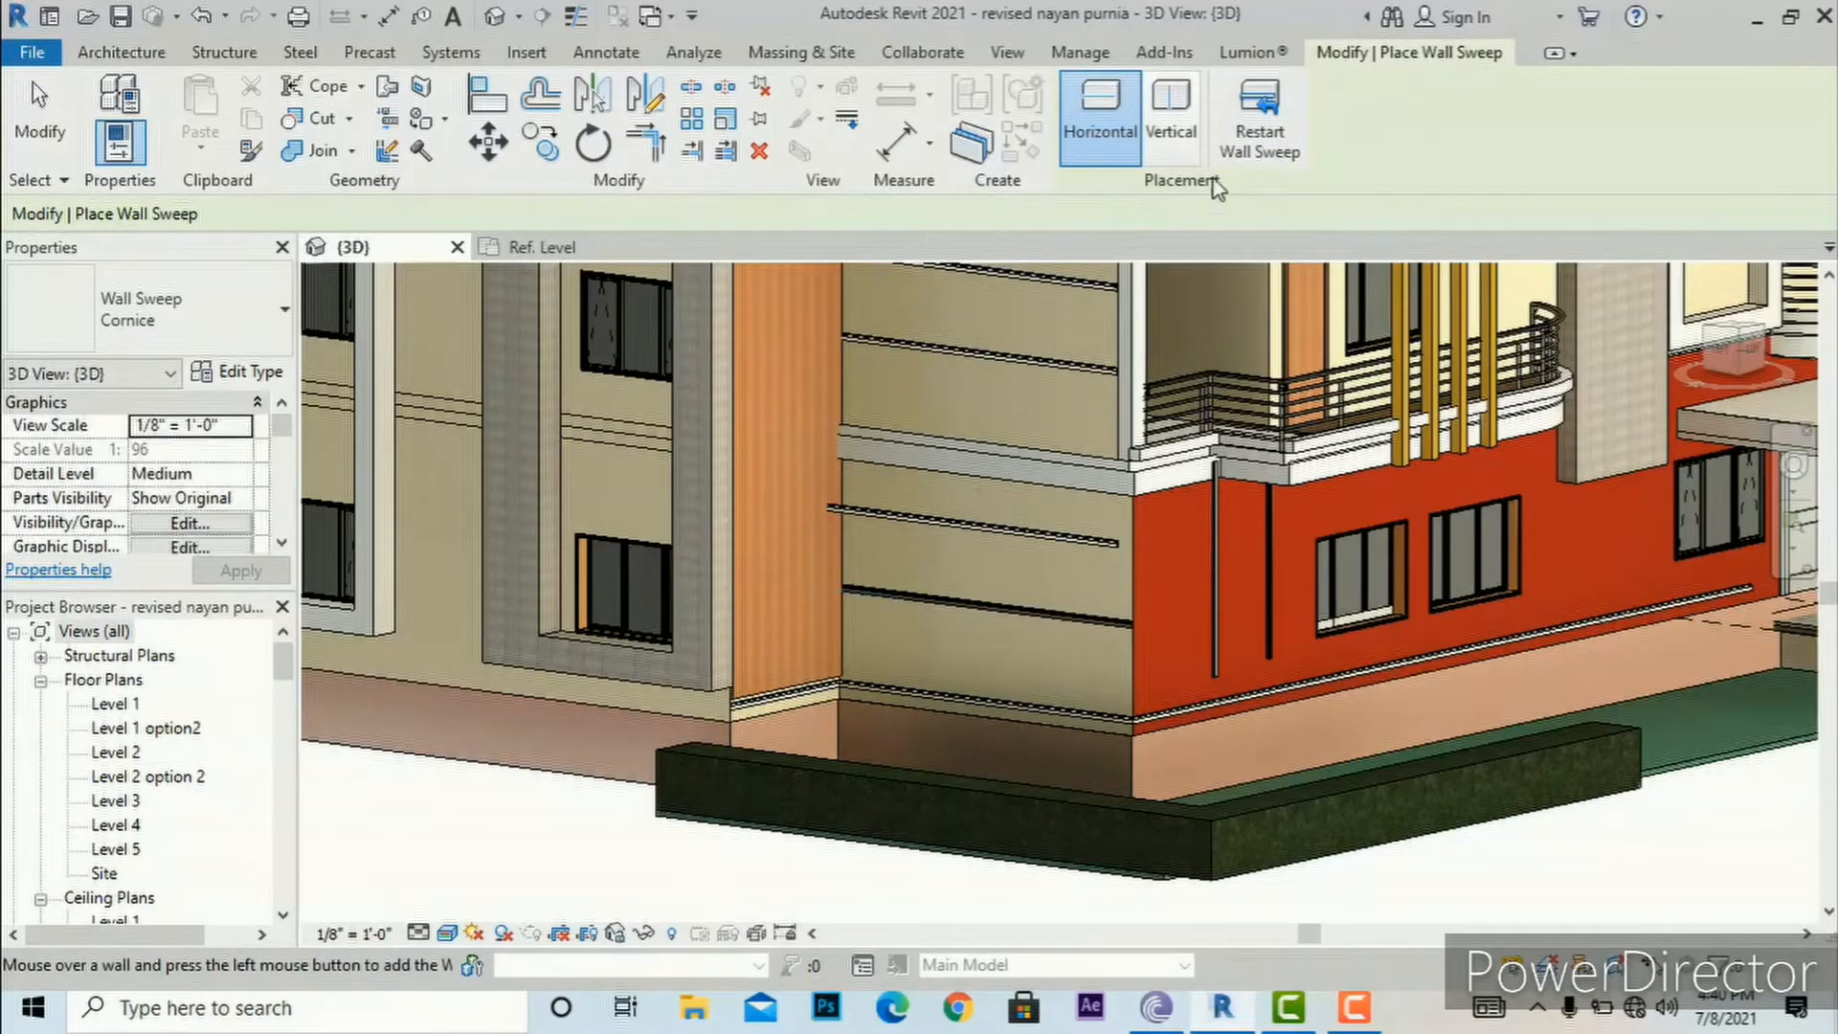
left_click(1269, 146)
key("Escape")
key("Escape")
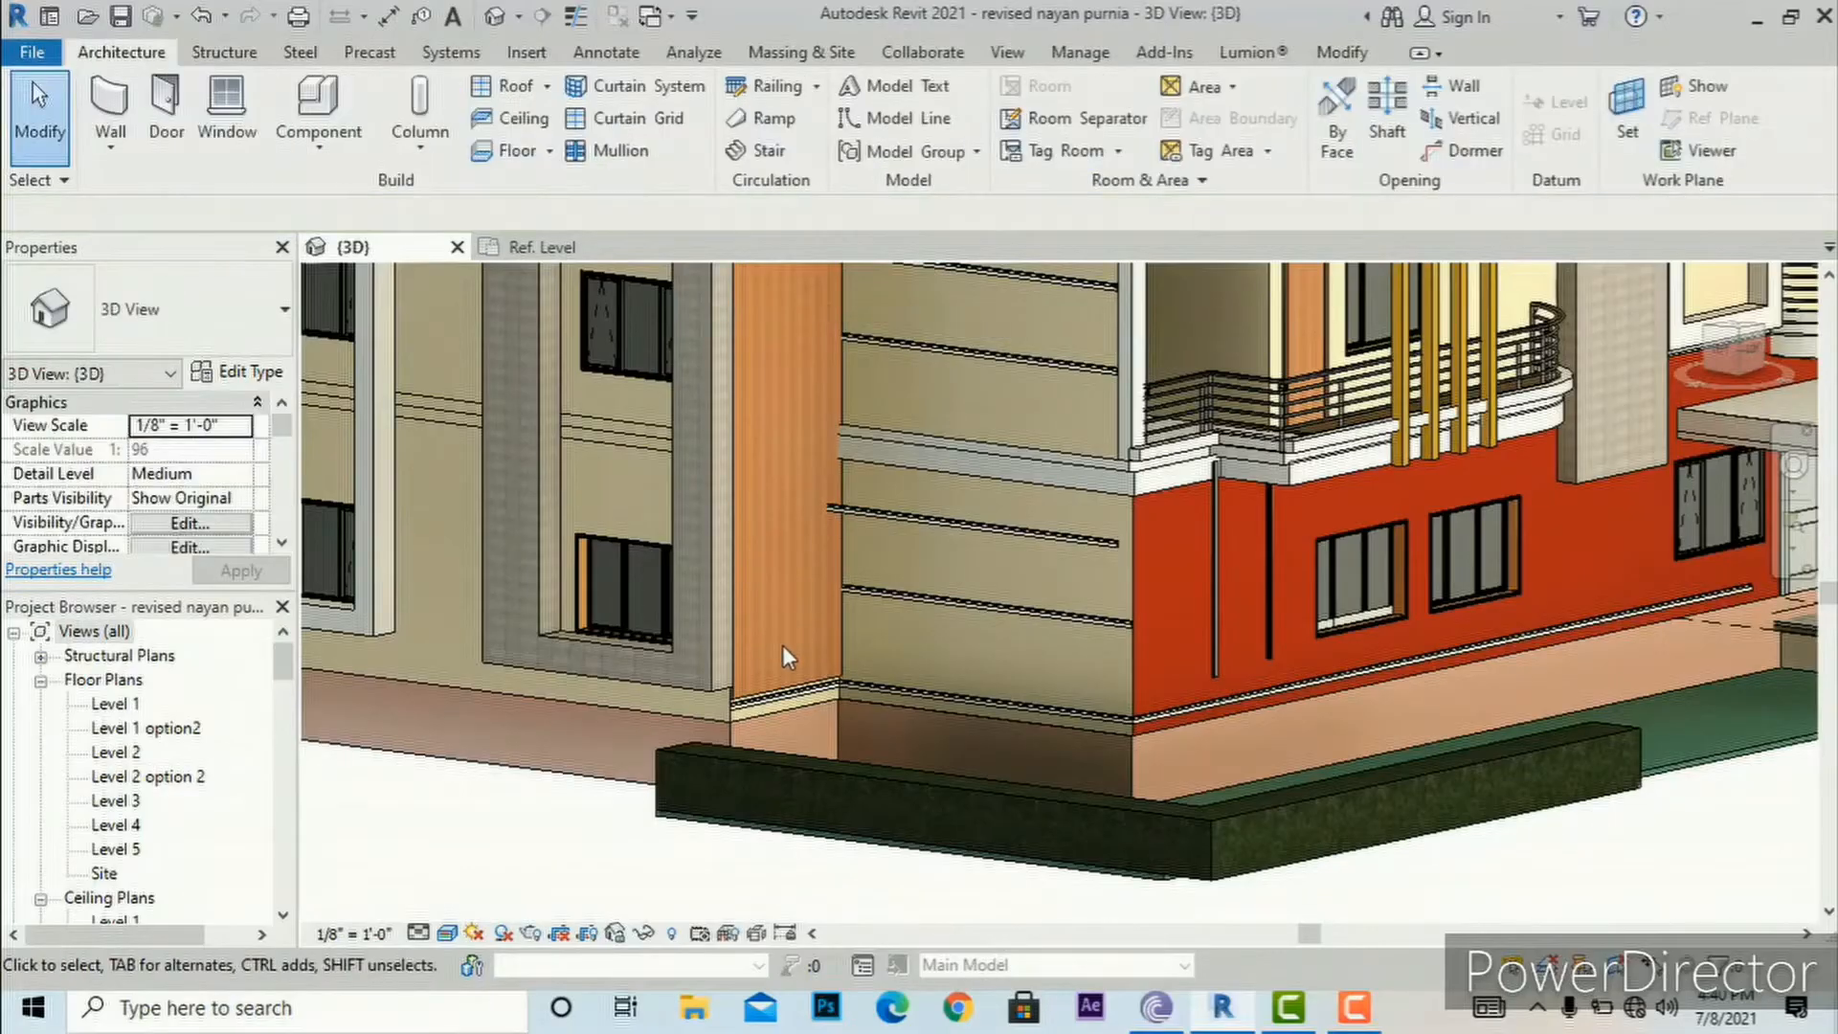
Step: Raise the bottom edge of the orange panel above the mid-height Cornice sweep to expose the sweep on the wall behind it
left_click(836, 647)
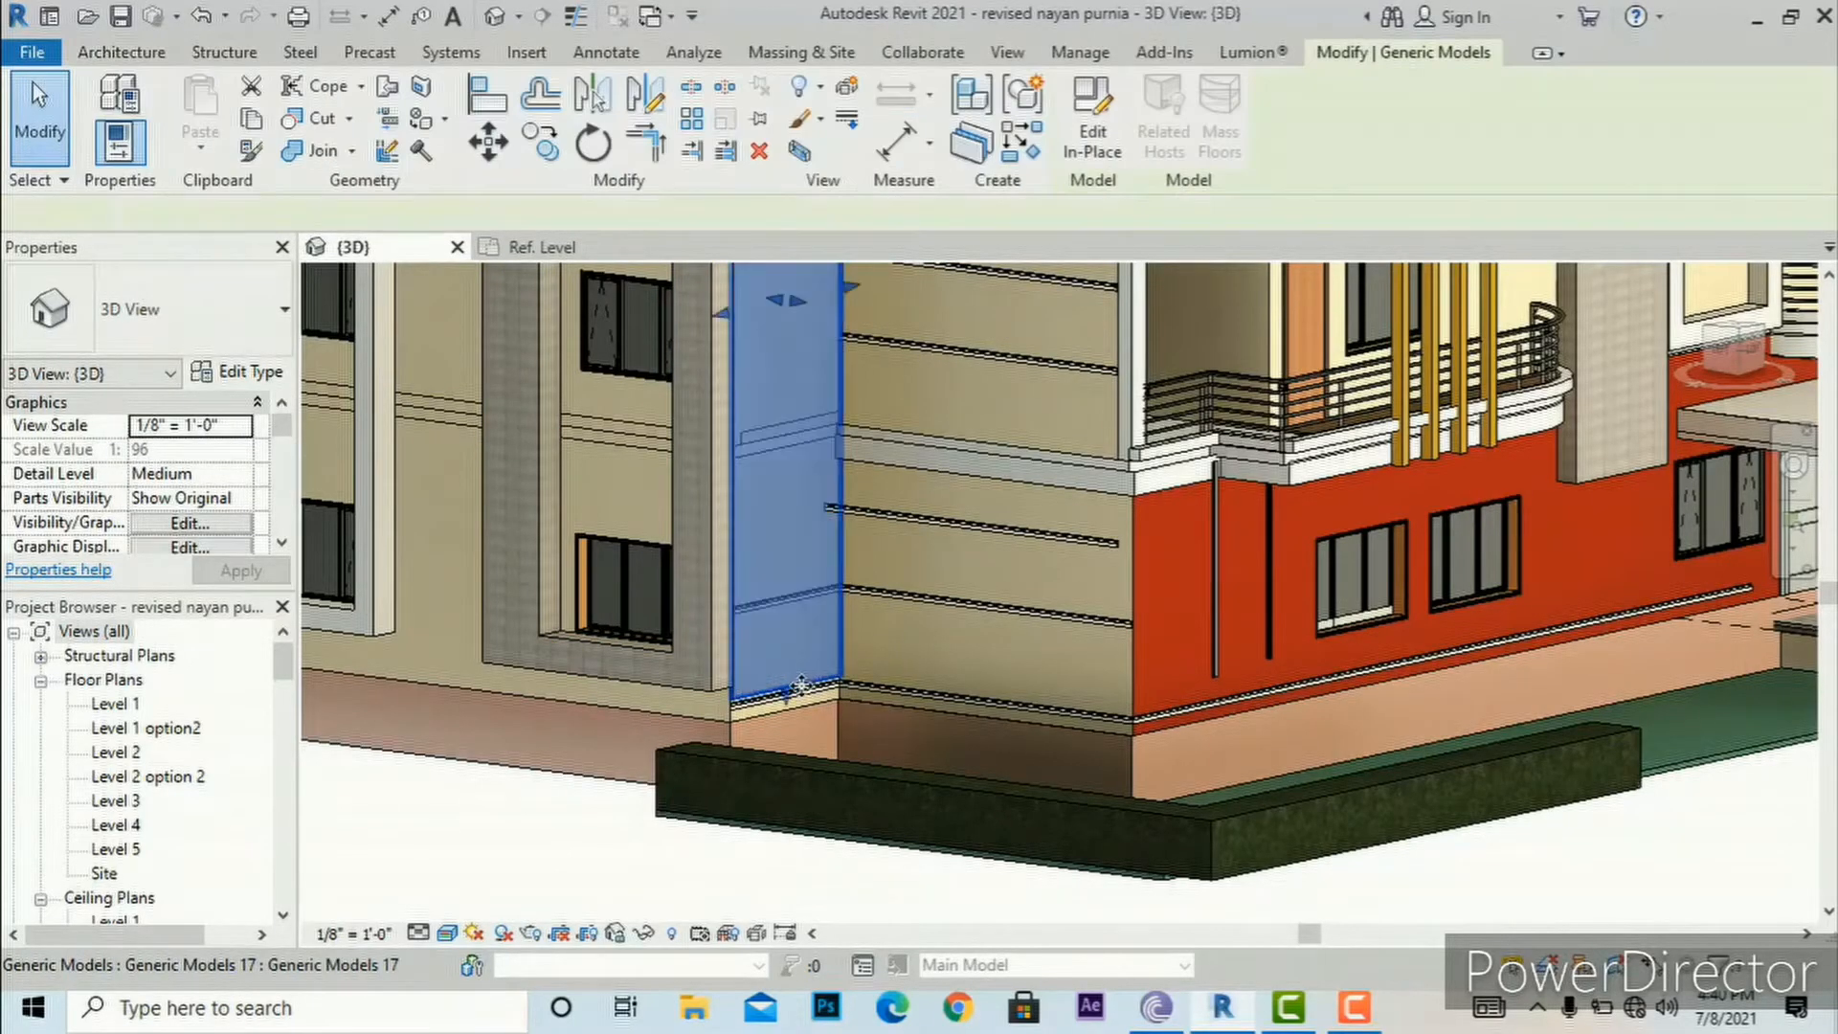
left_click_drag(777, 601, 776, 559)
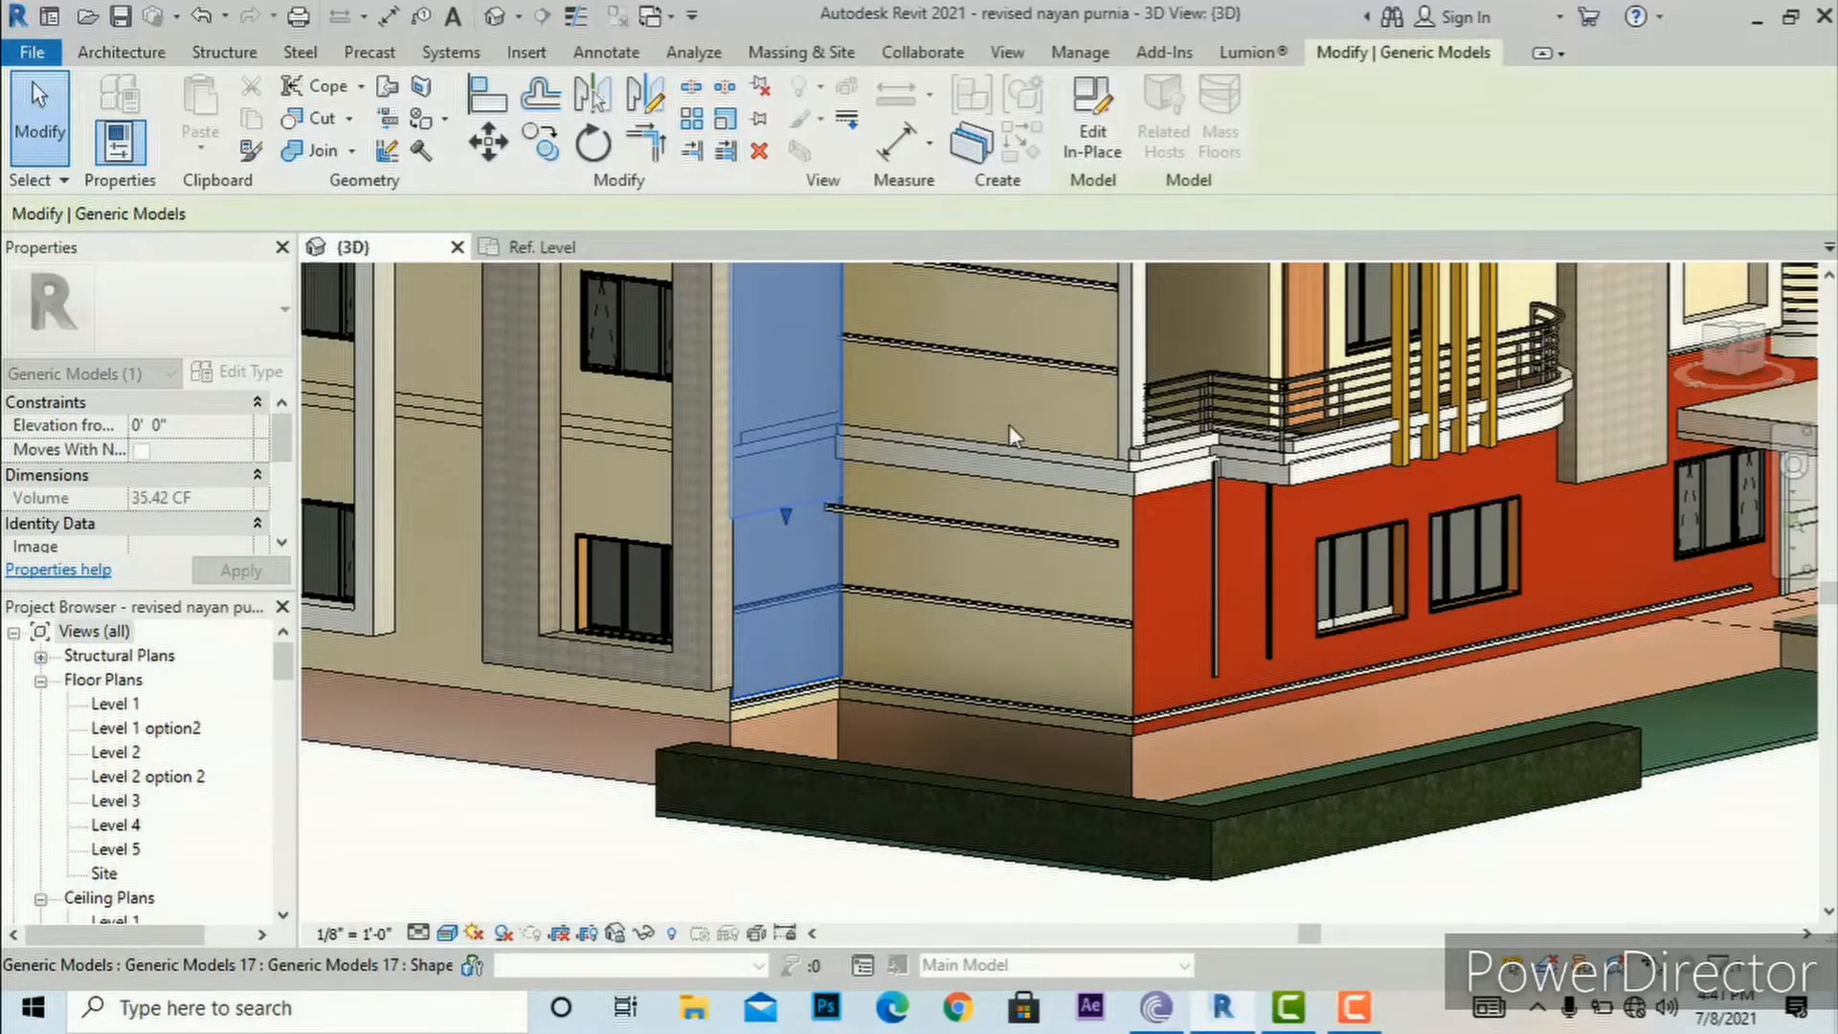
key("Escape")
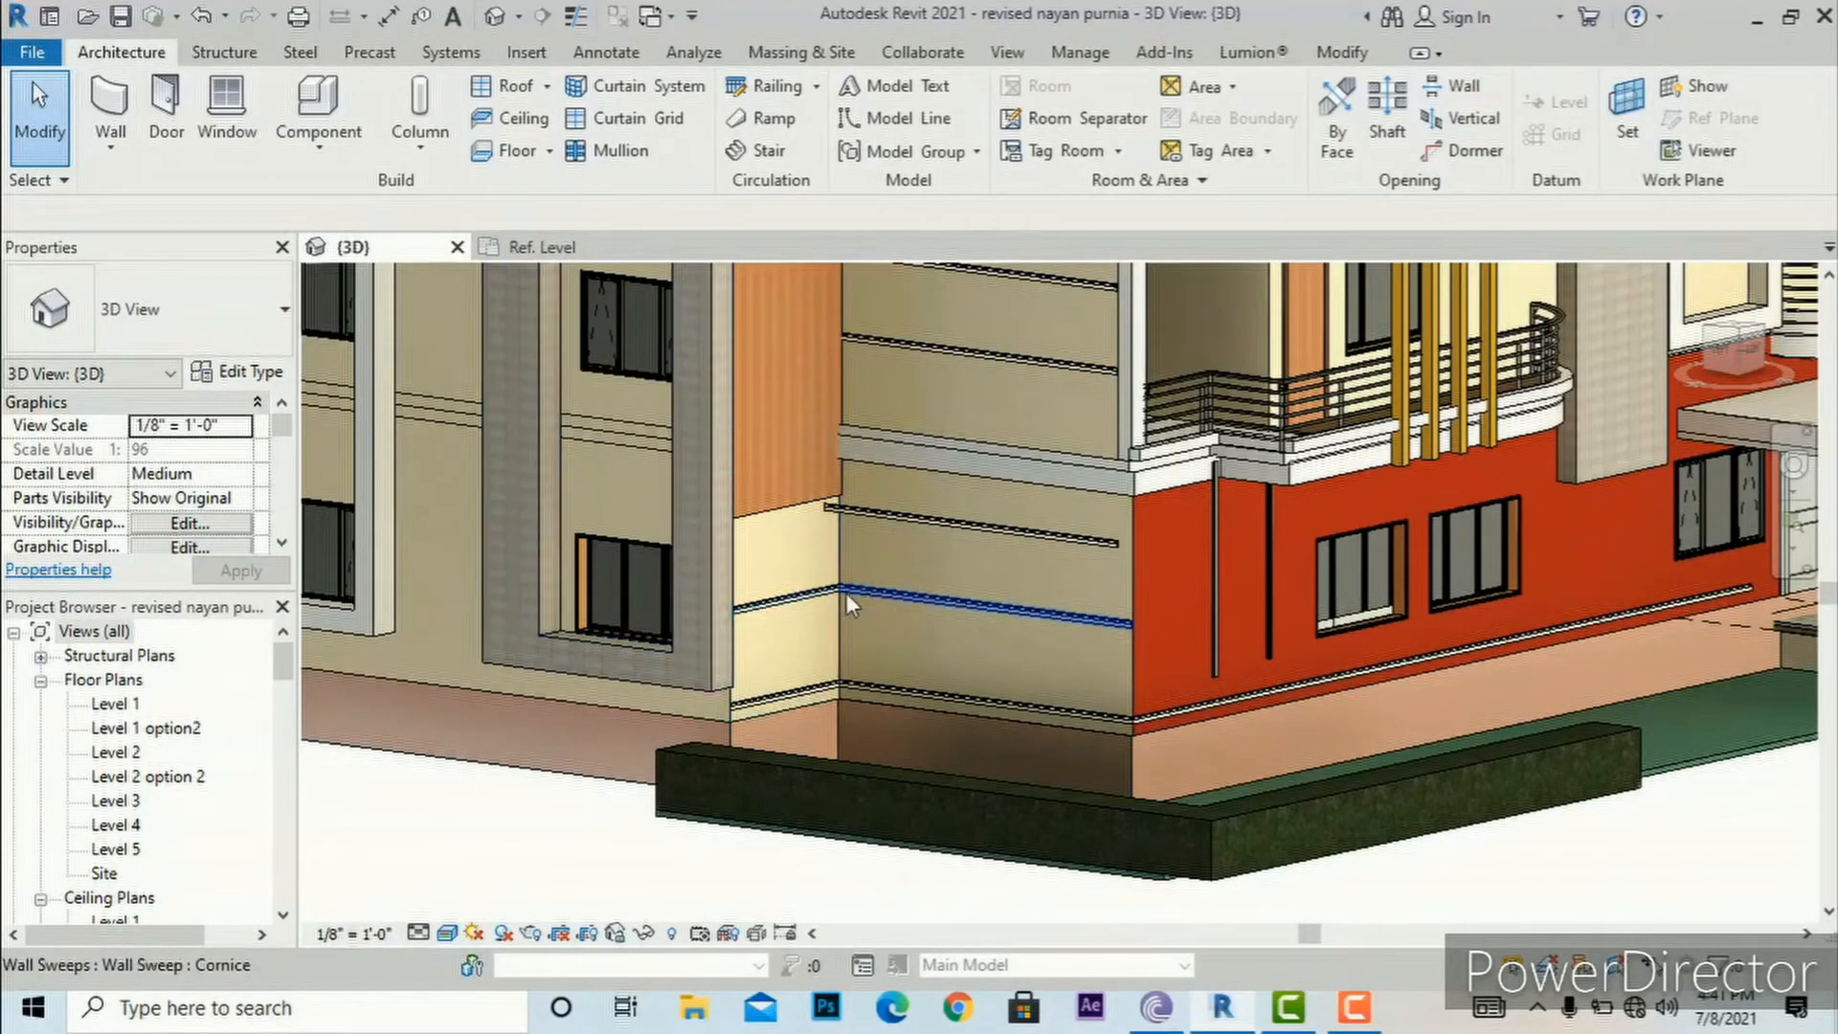
scroll(1040, 636, "up", 1)
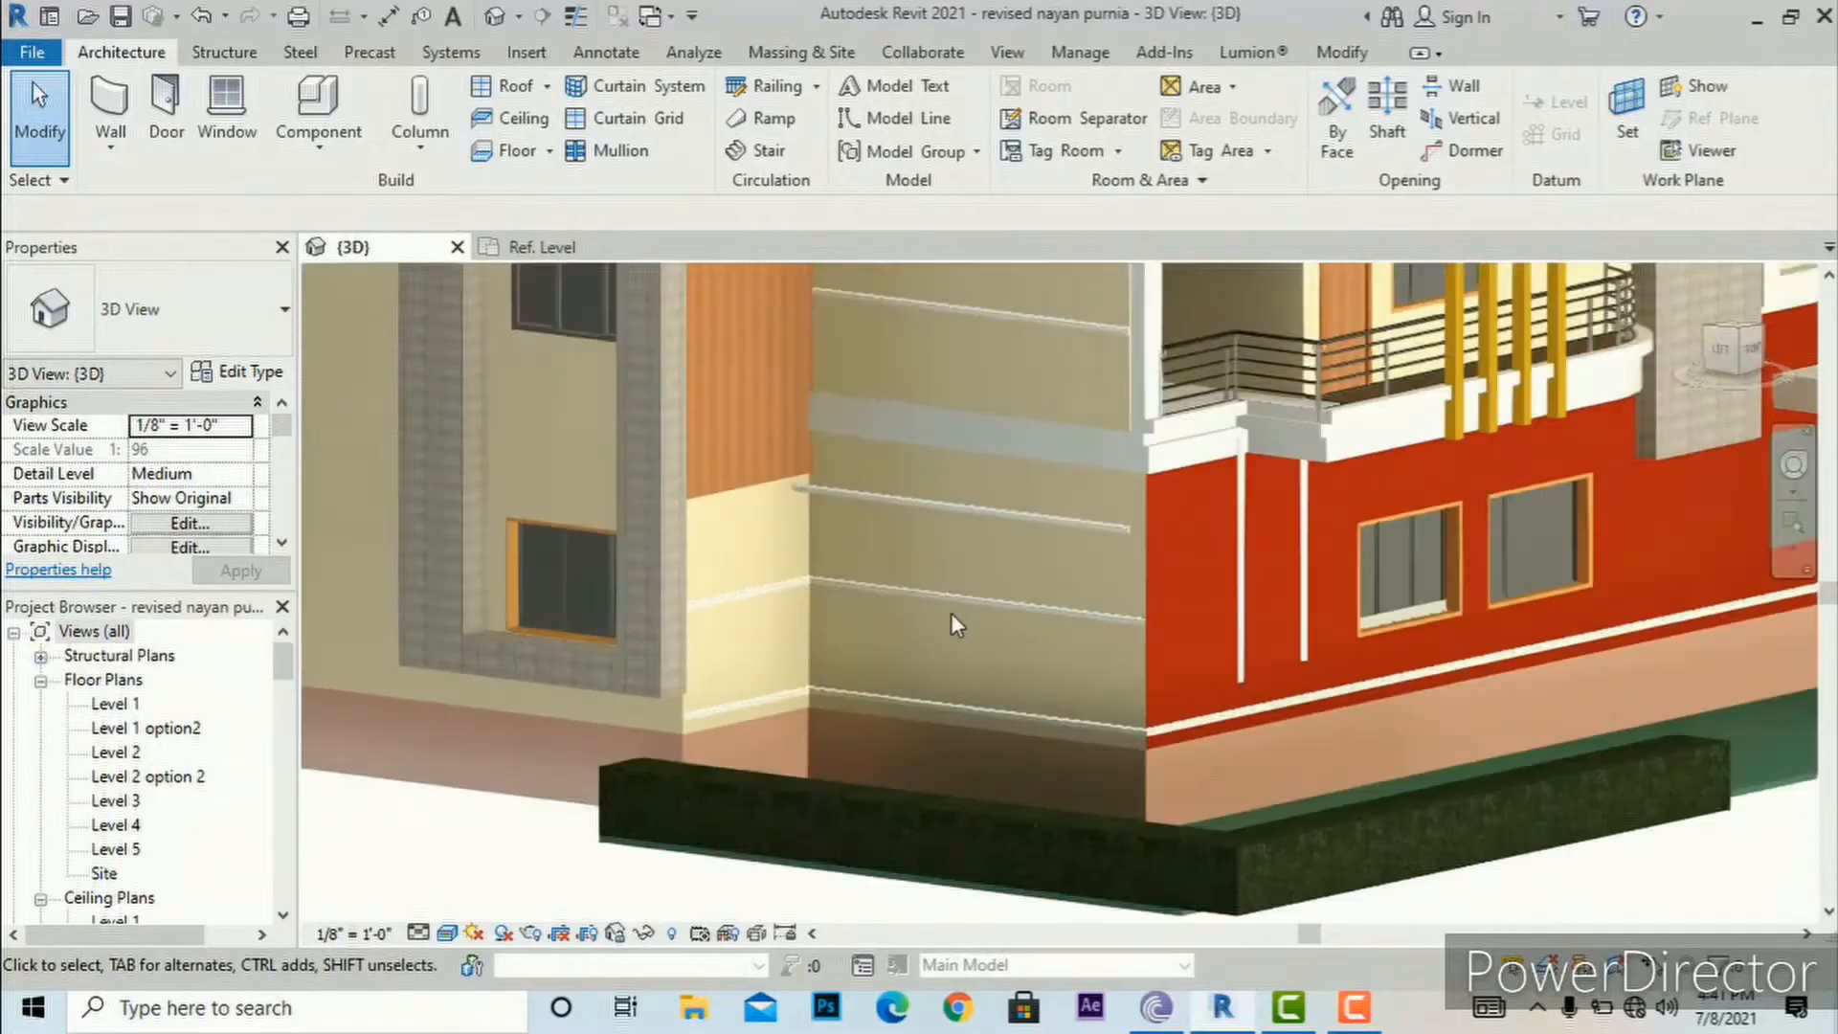
scroll(950, 617, "up", 2)
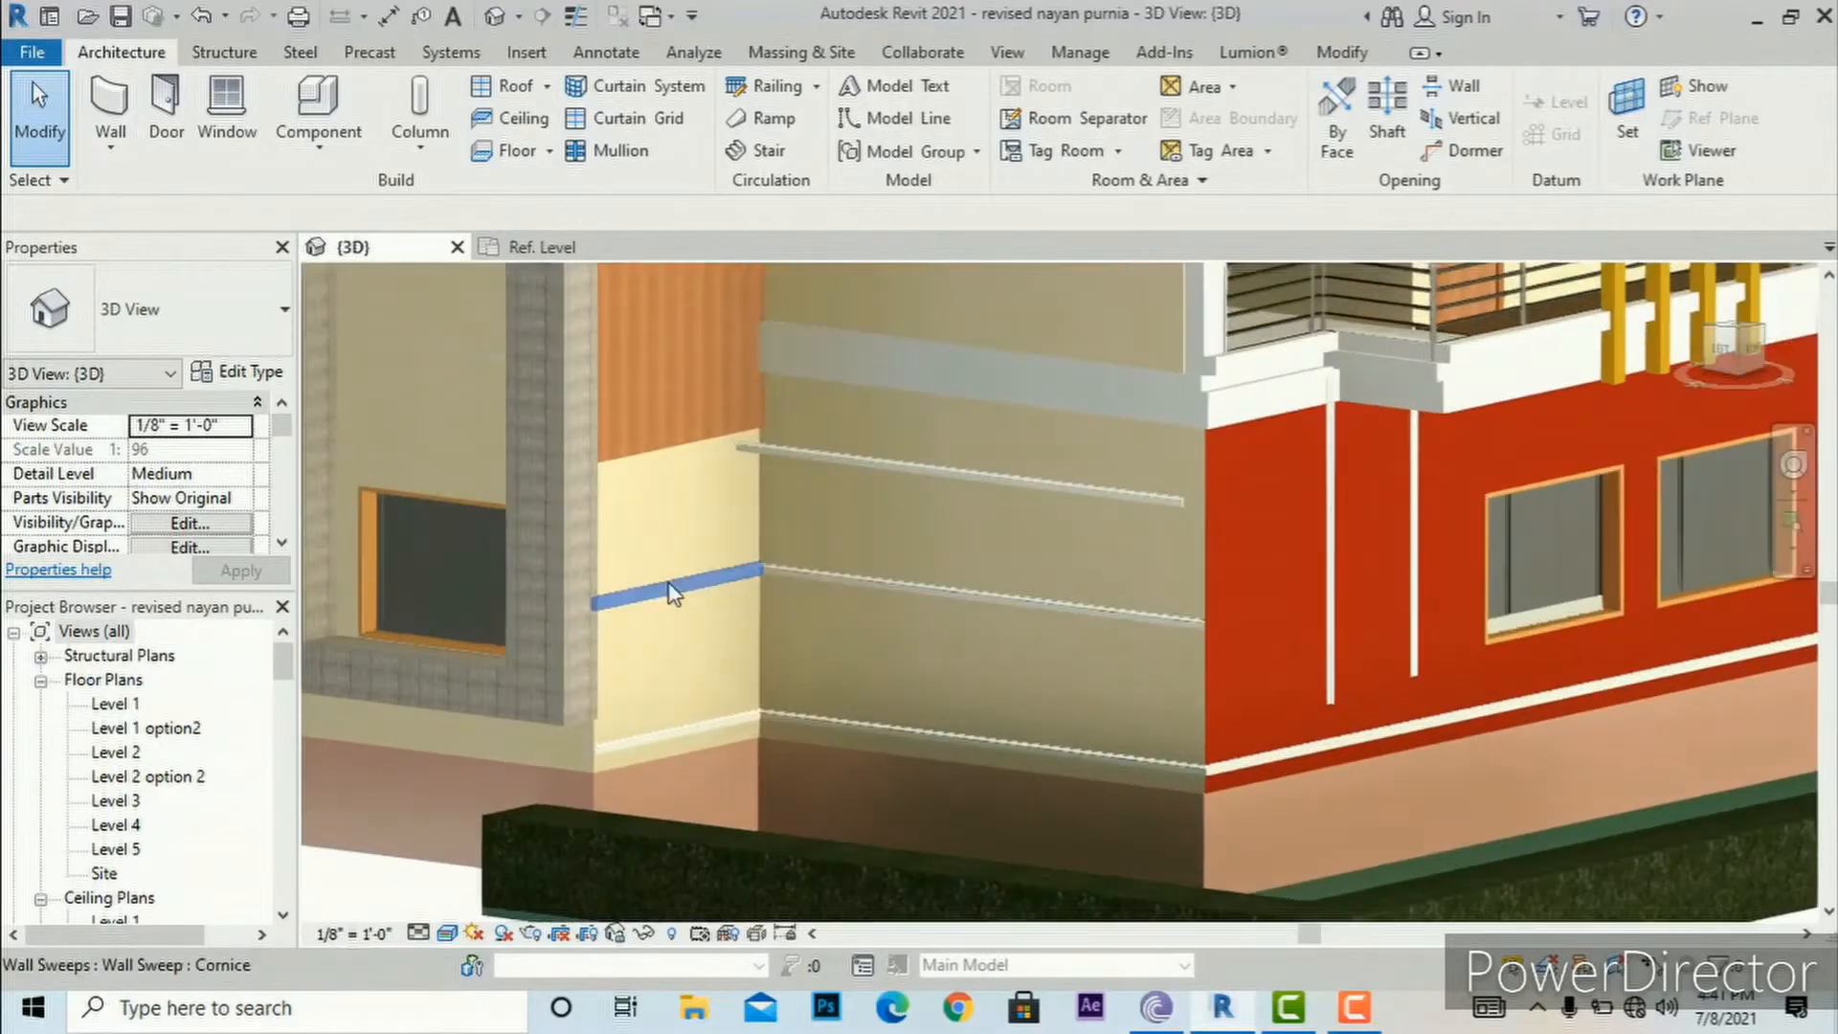
left_click(719, 588)
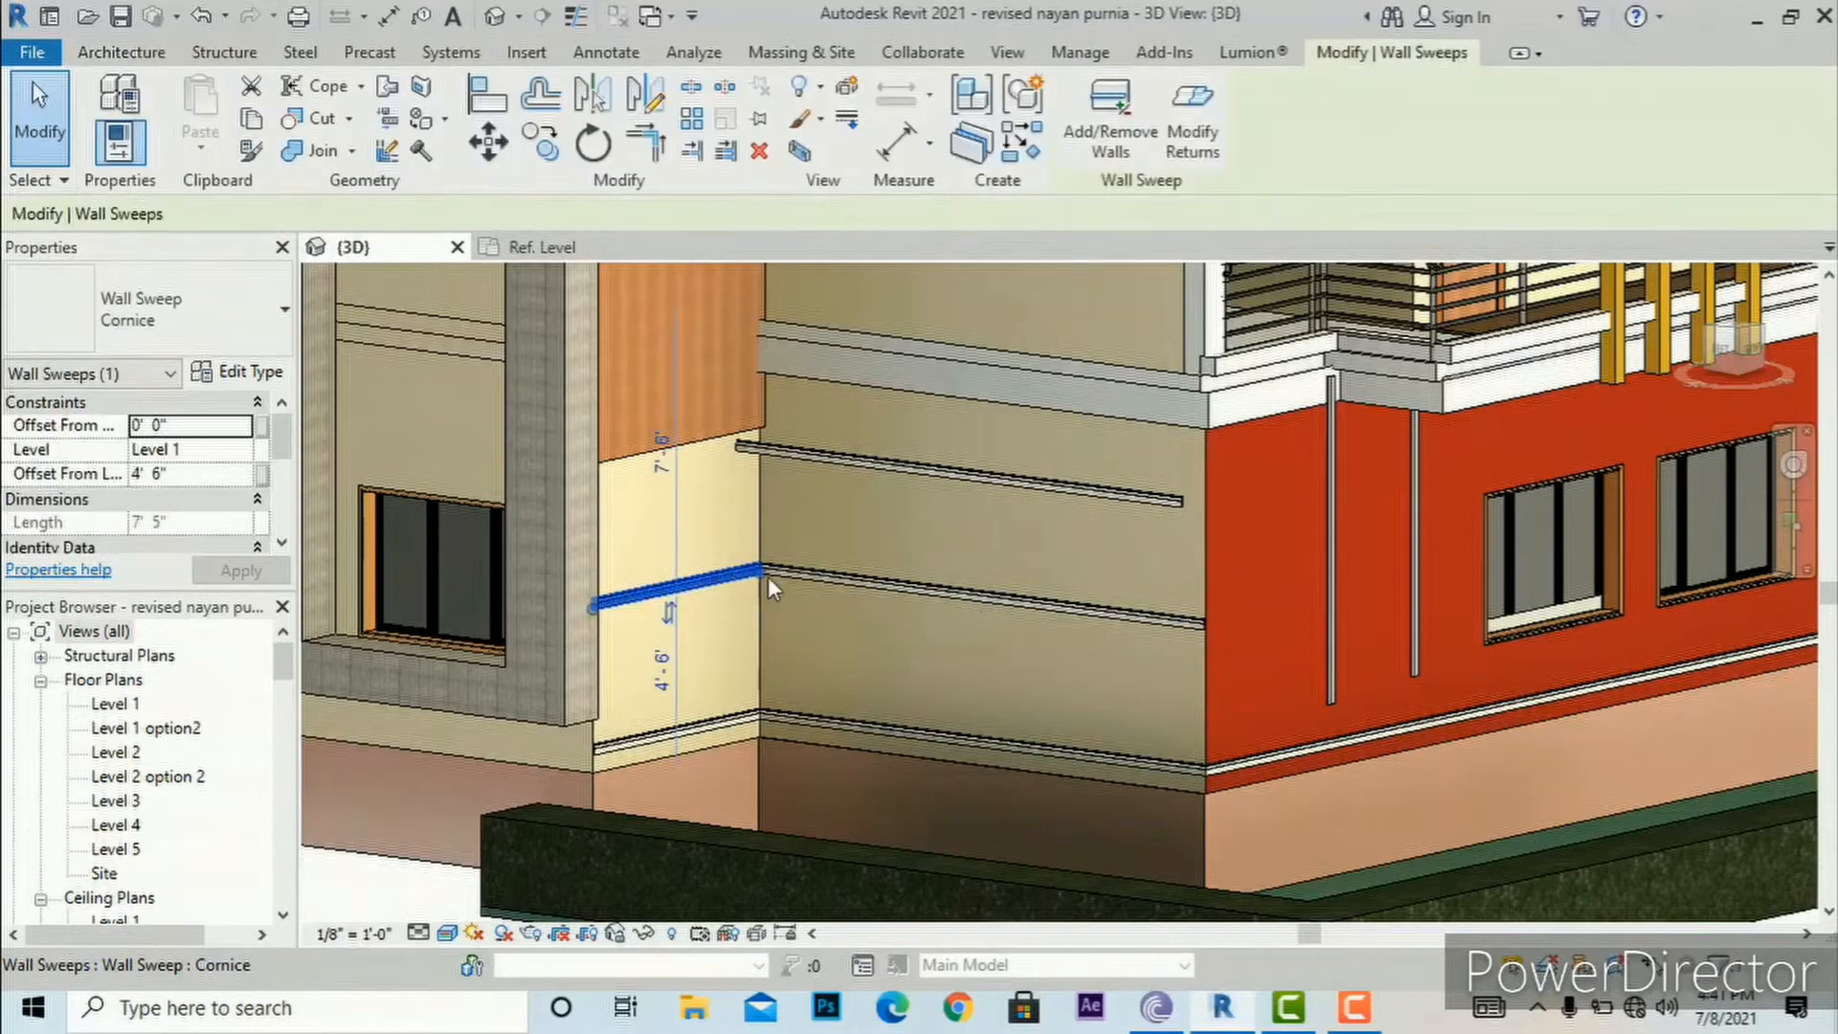
left_click(803, 572, "ctrl")
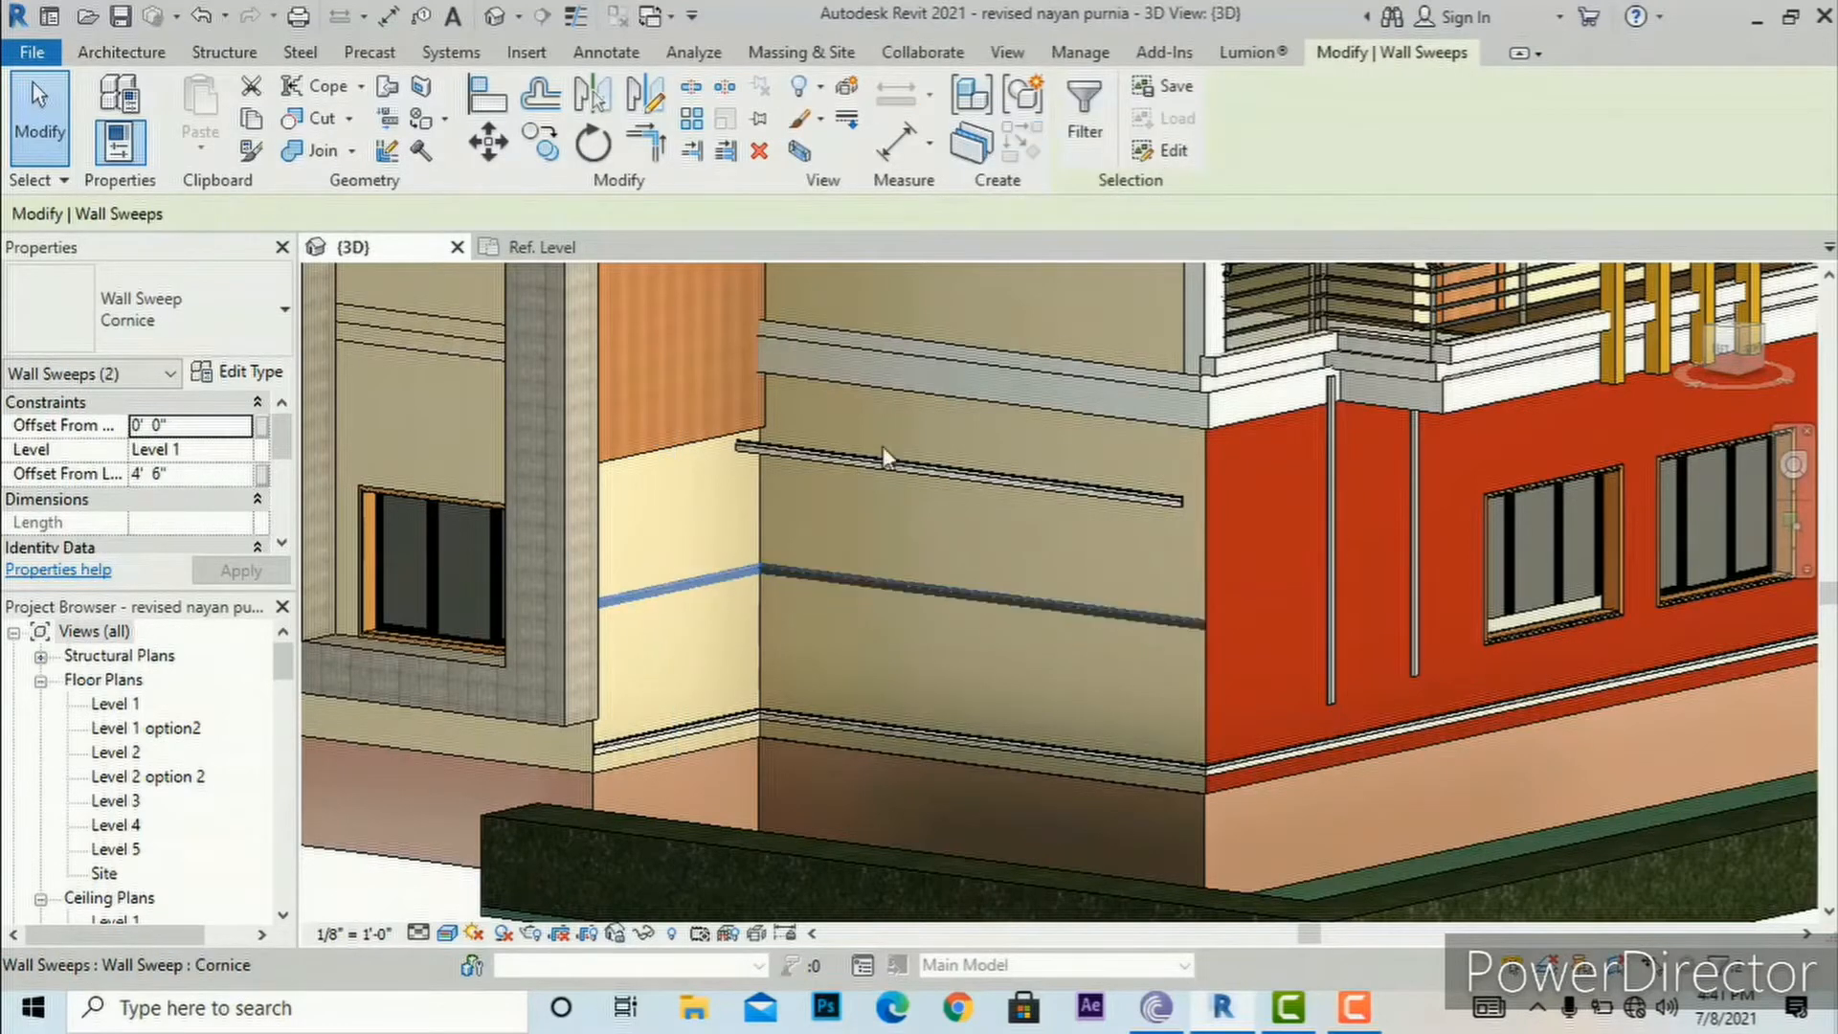
left_click(722, 584)
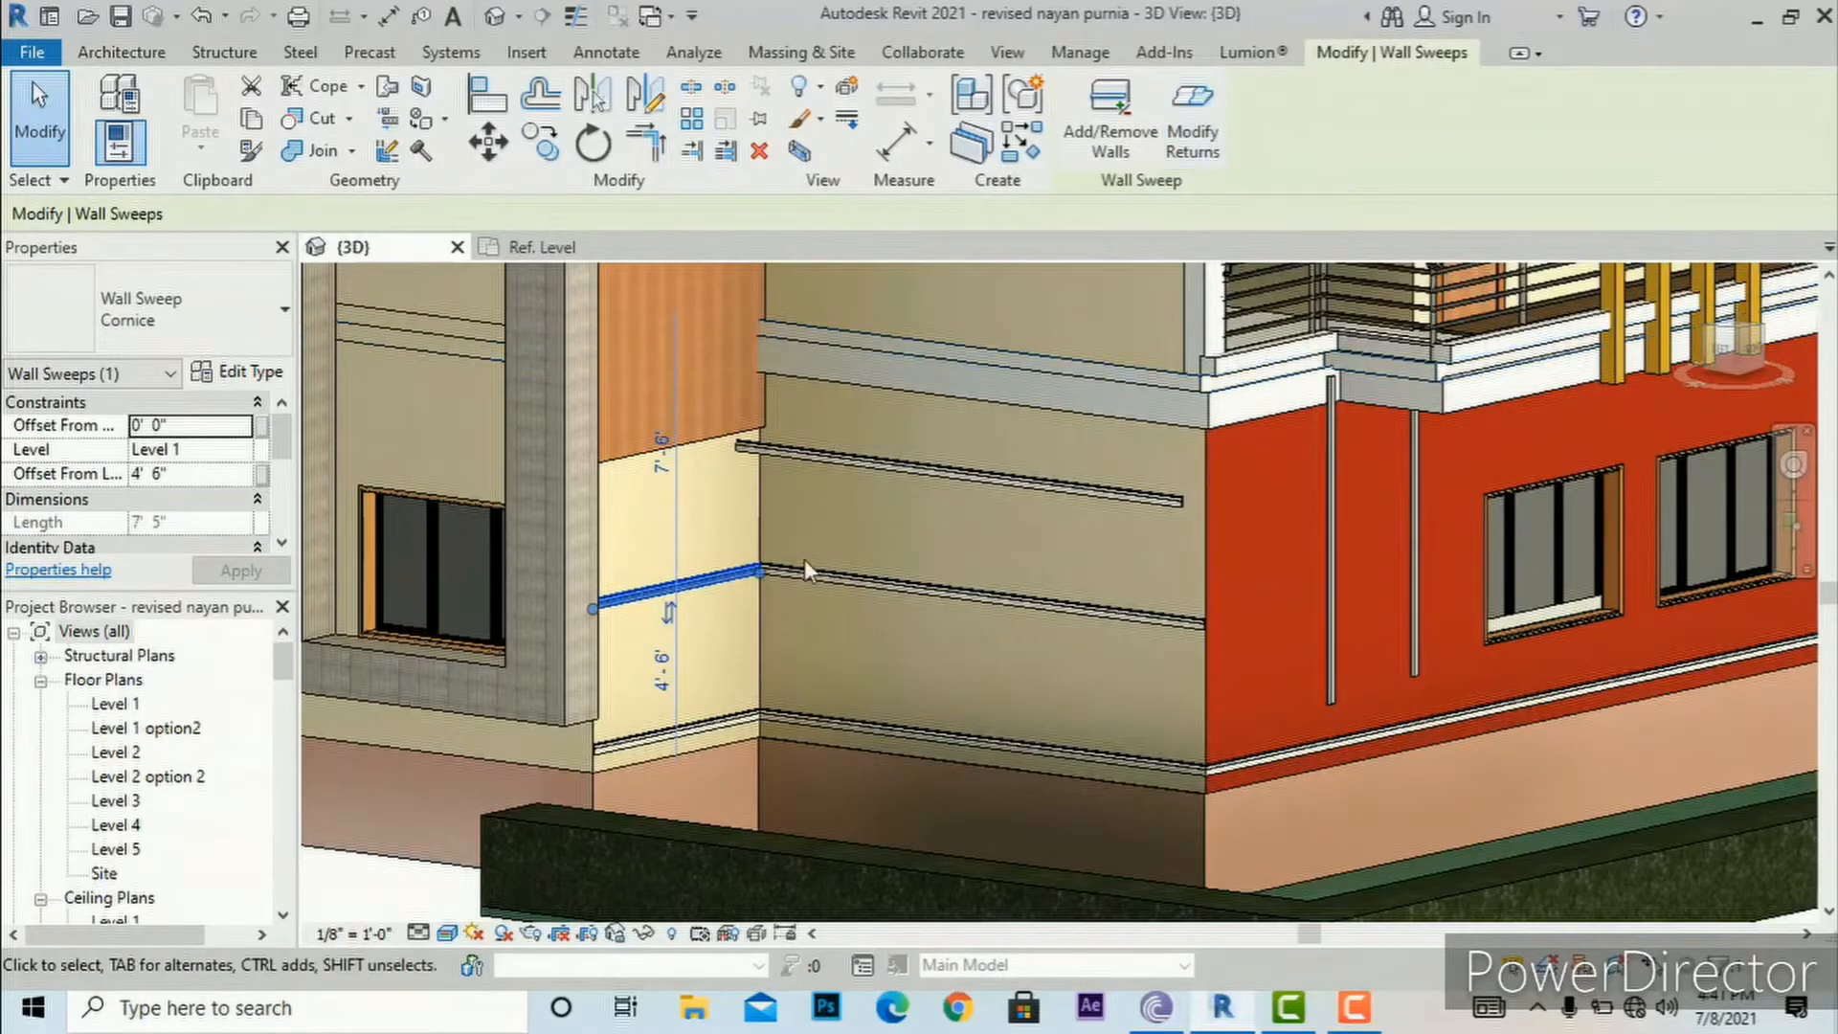
scroll(613, 613, "up", 3)
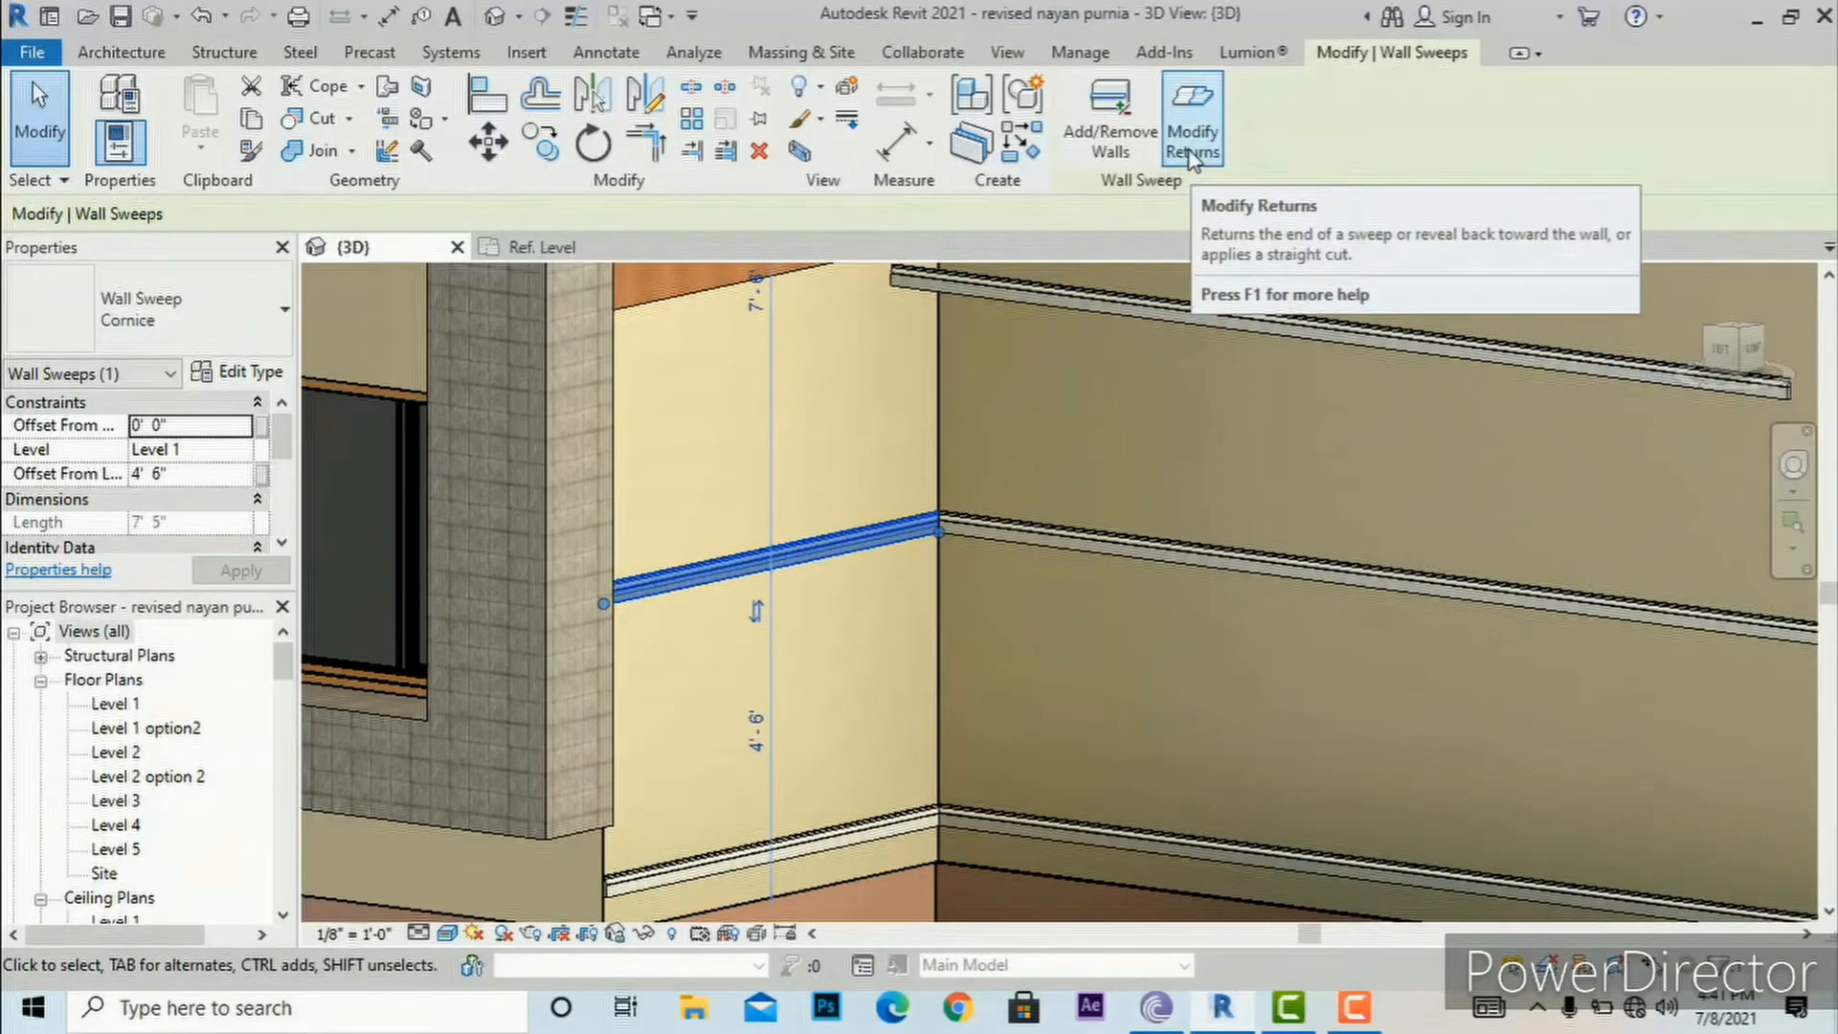
left_click(1108, 146)
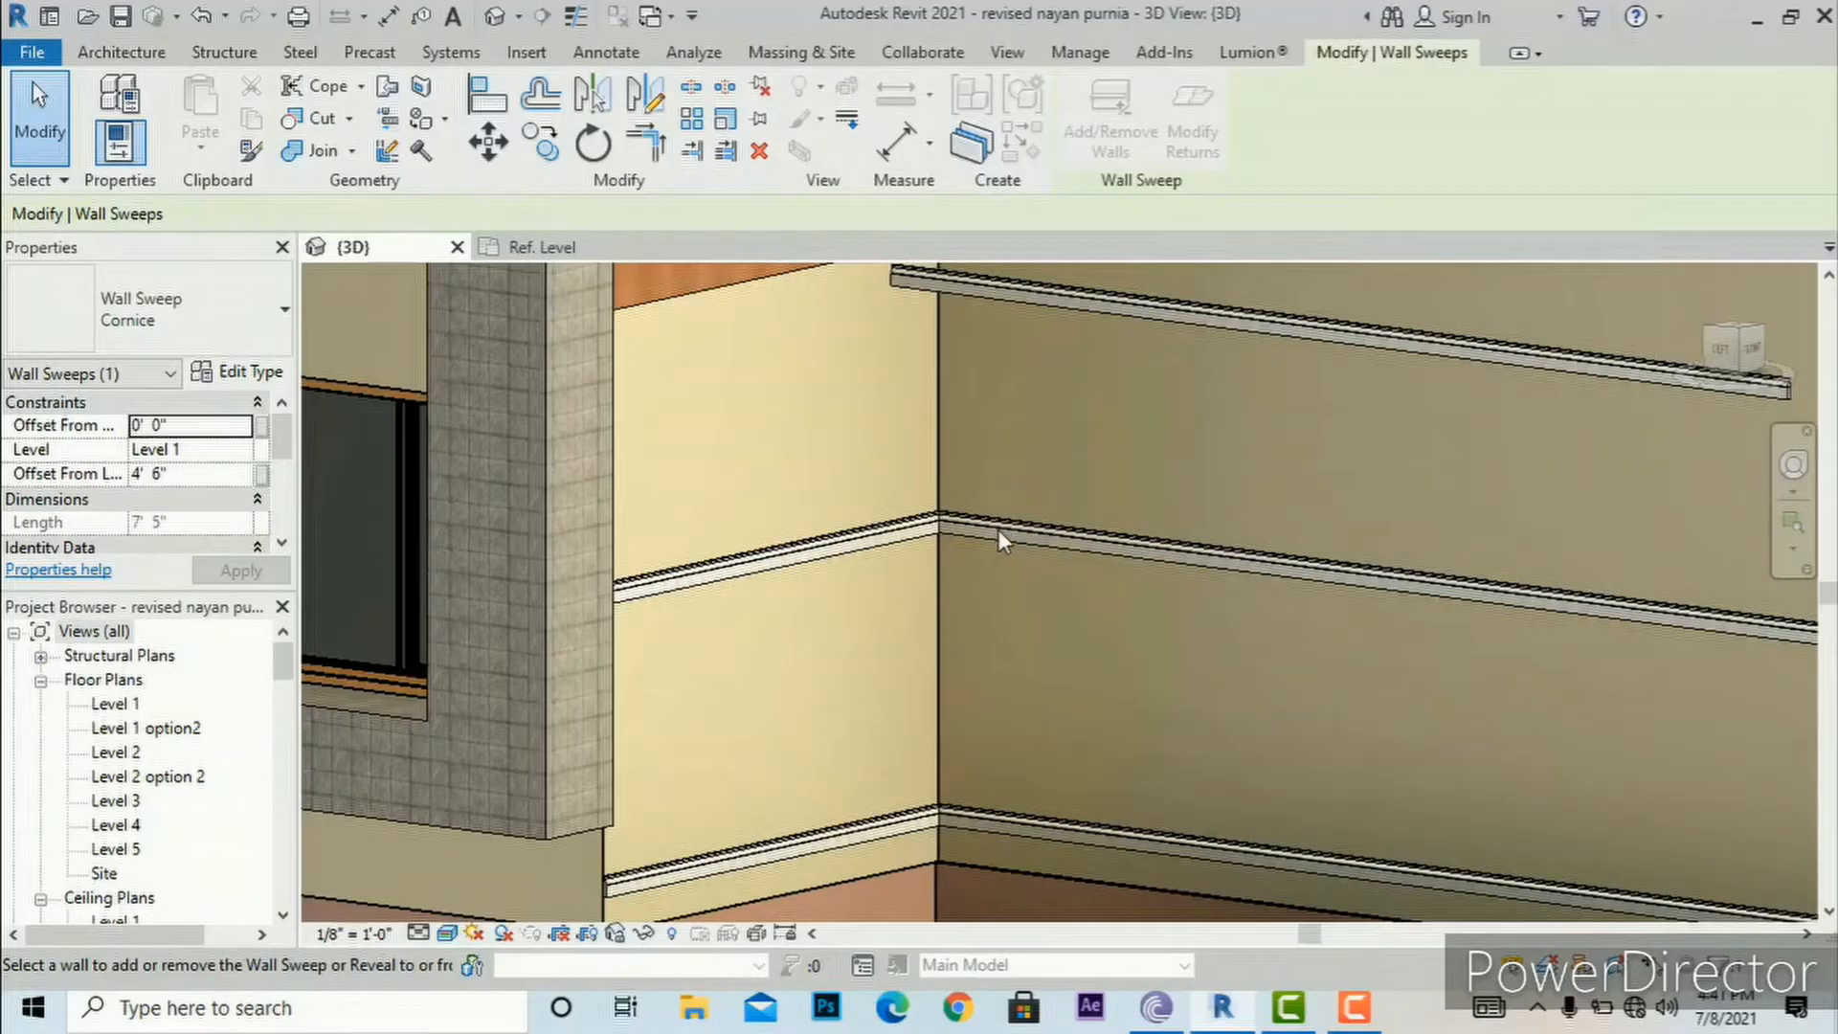
key("Escape")
key("Escape")
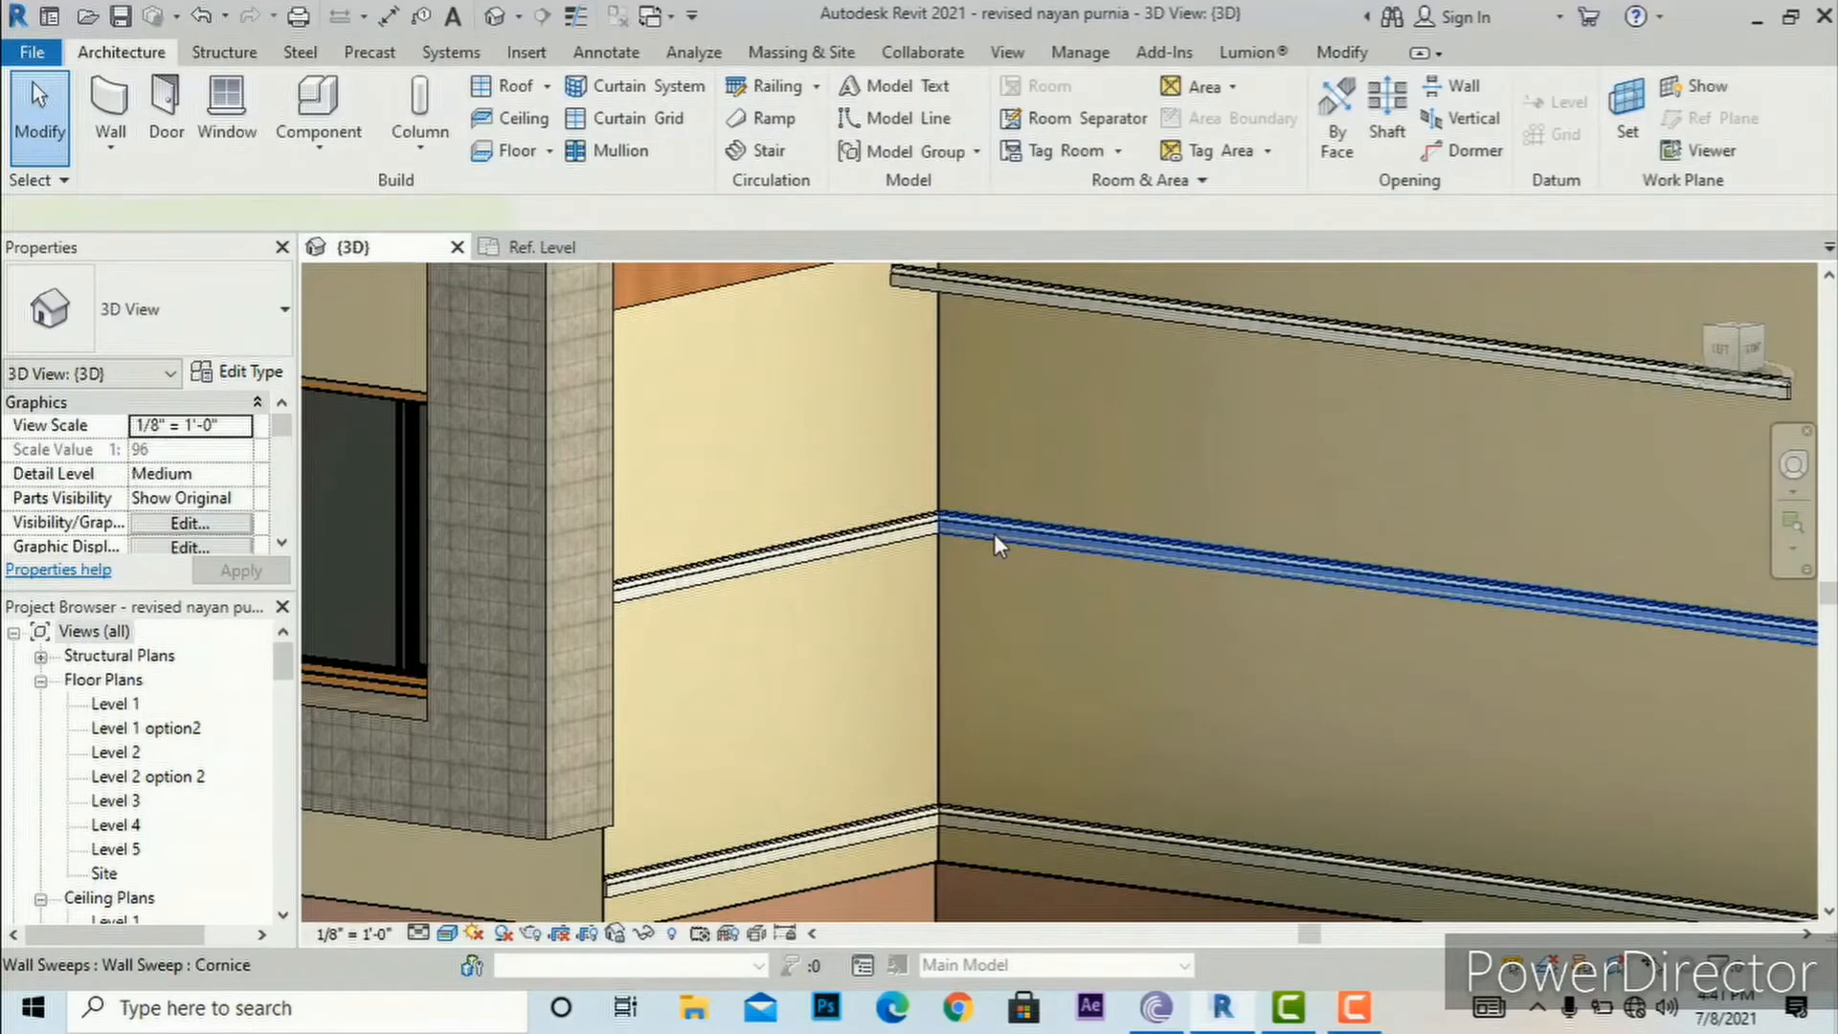
Step: Examine the mid-height Cornice sweeps around the corner where the two walls meet, up close and in the whole building
left_click(994, 532)
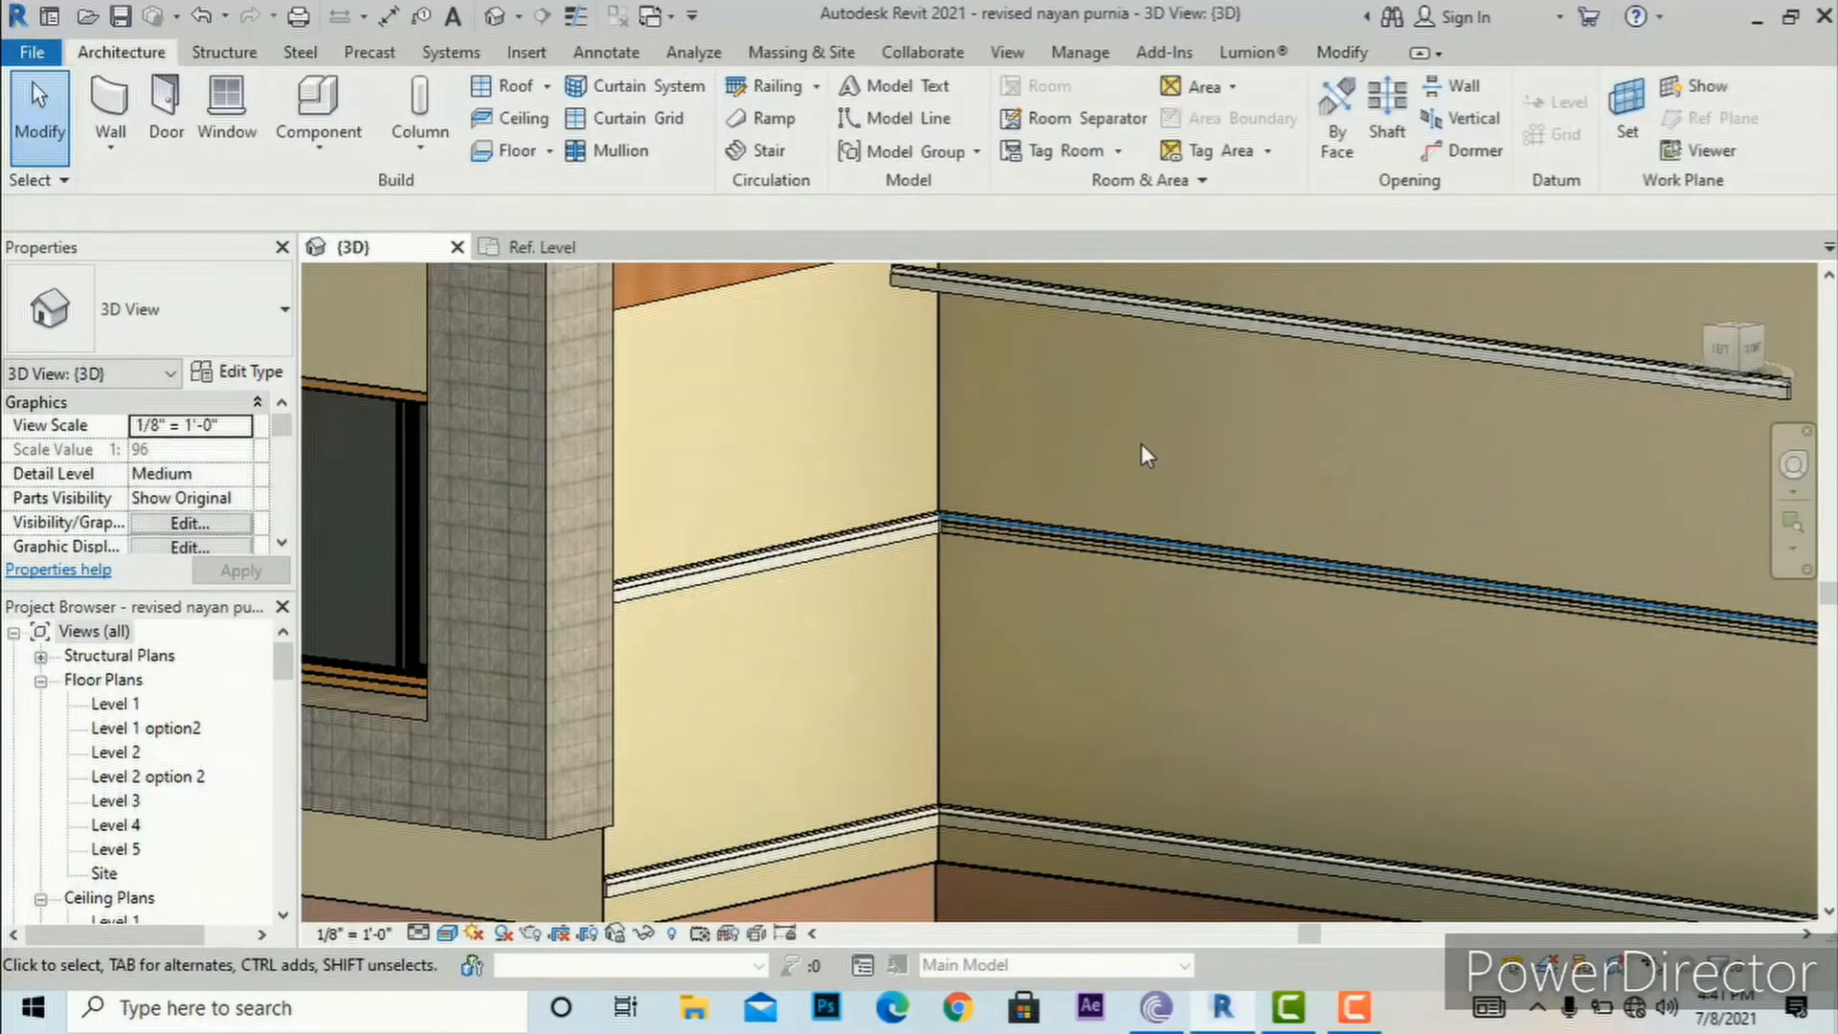
scroll(986, 486, "down", 2)
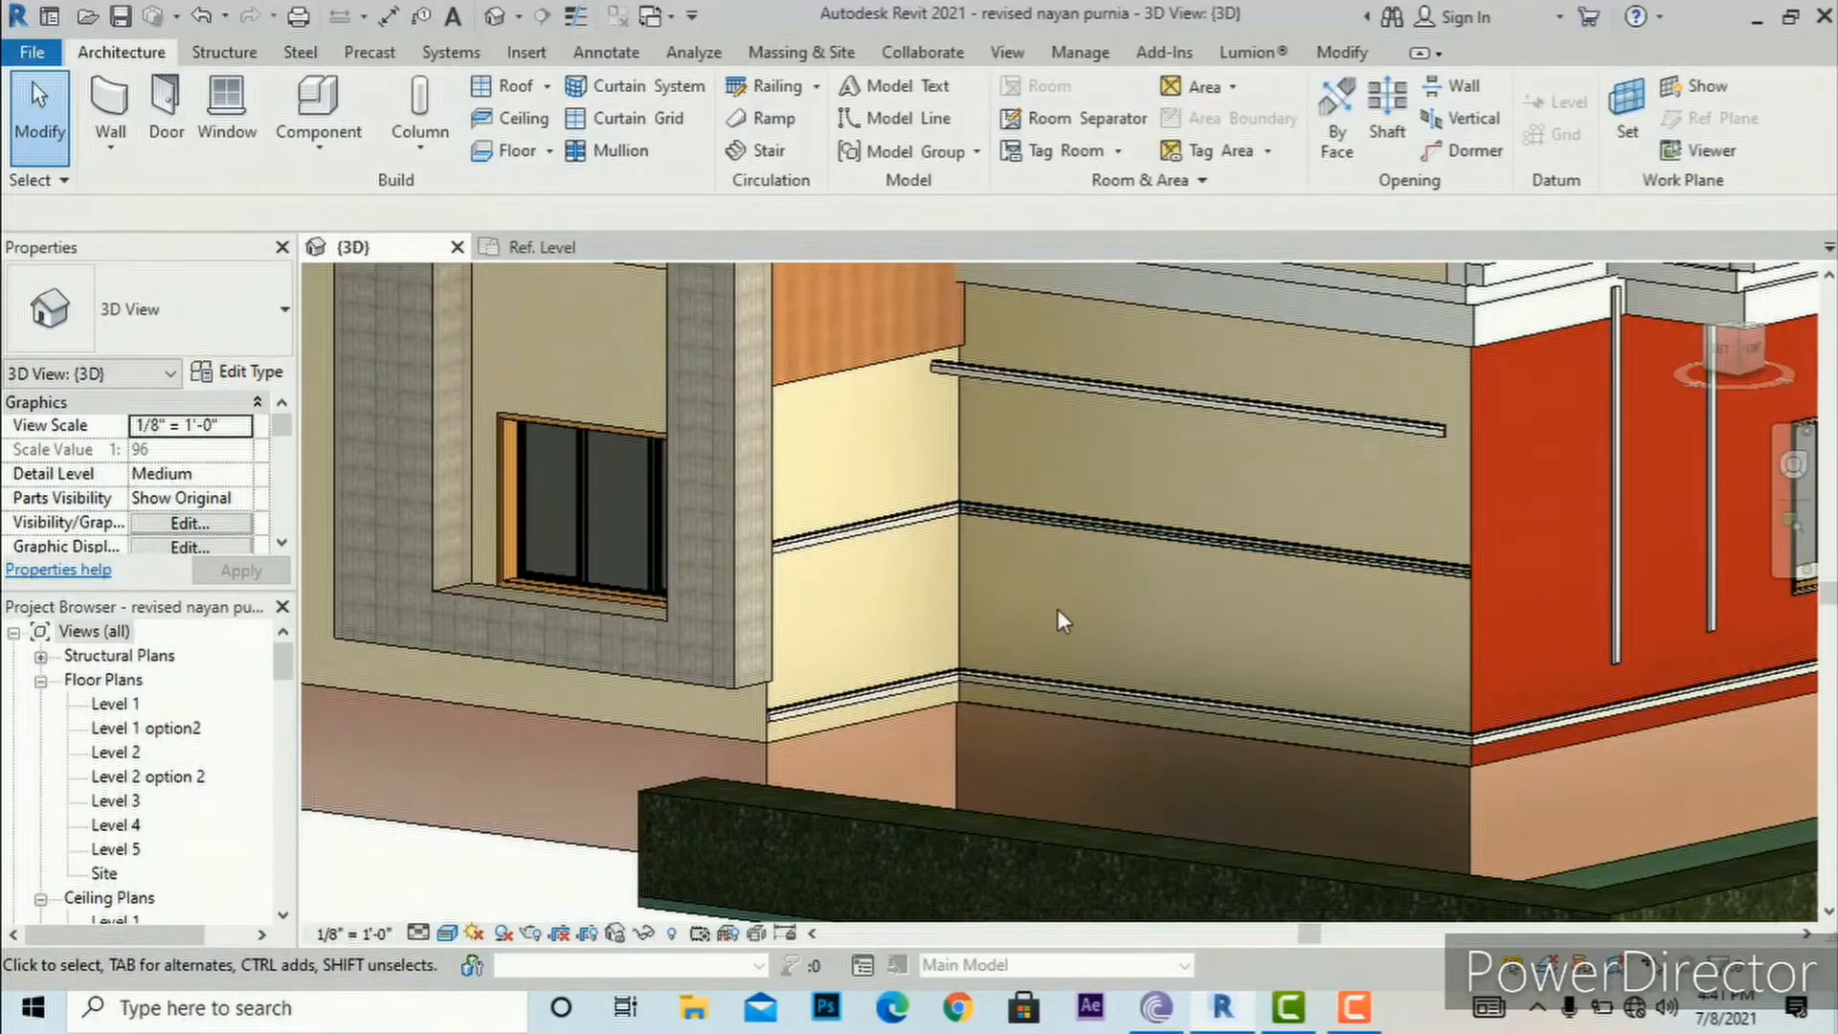
left_click(1059, 524)
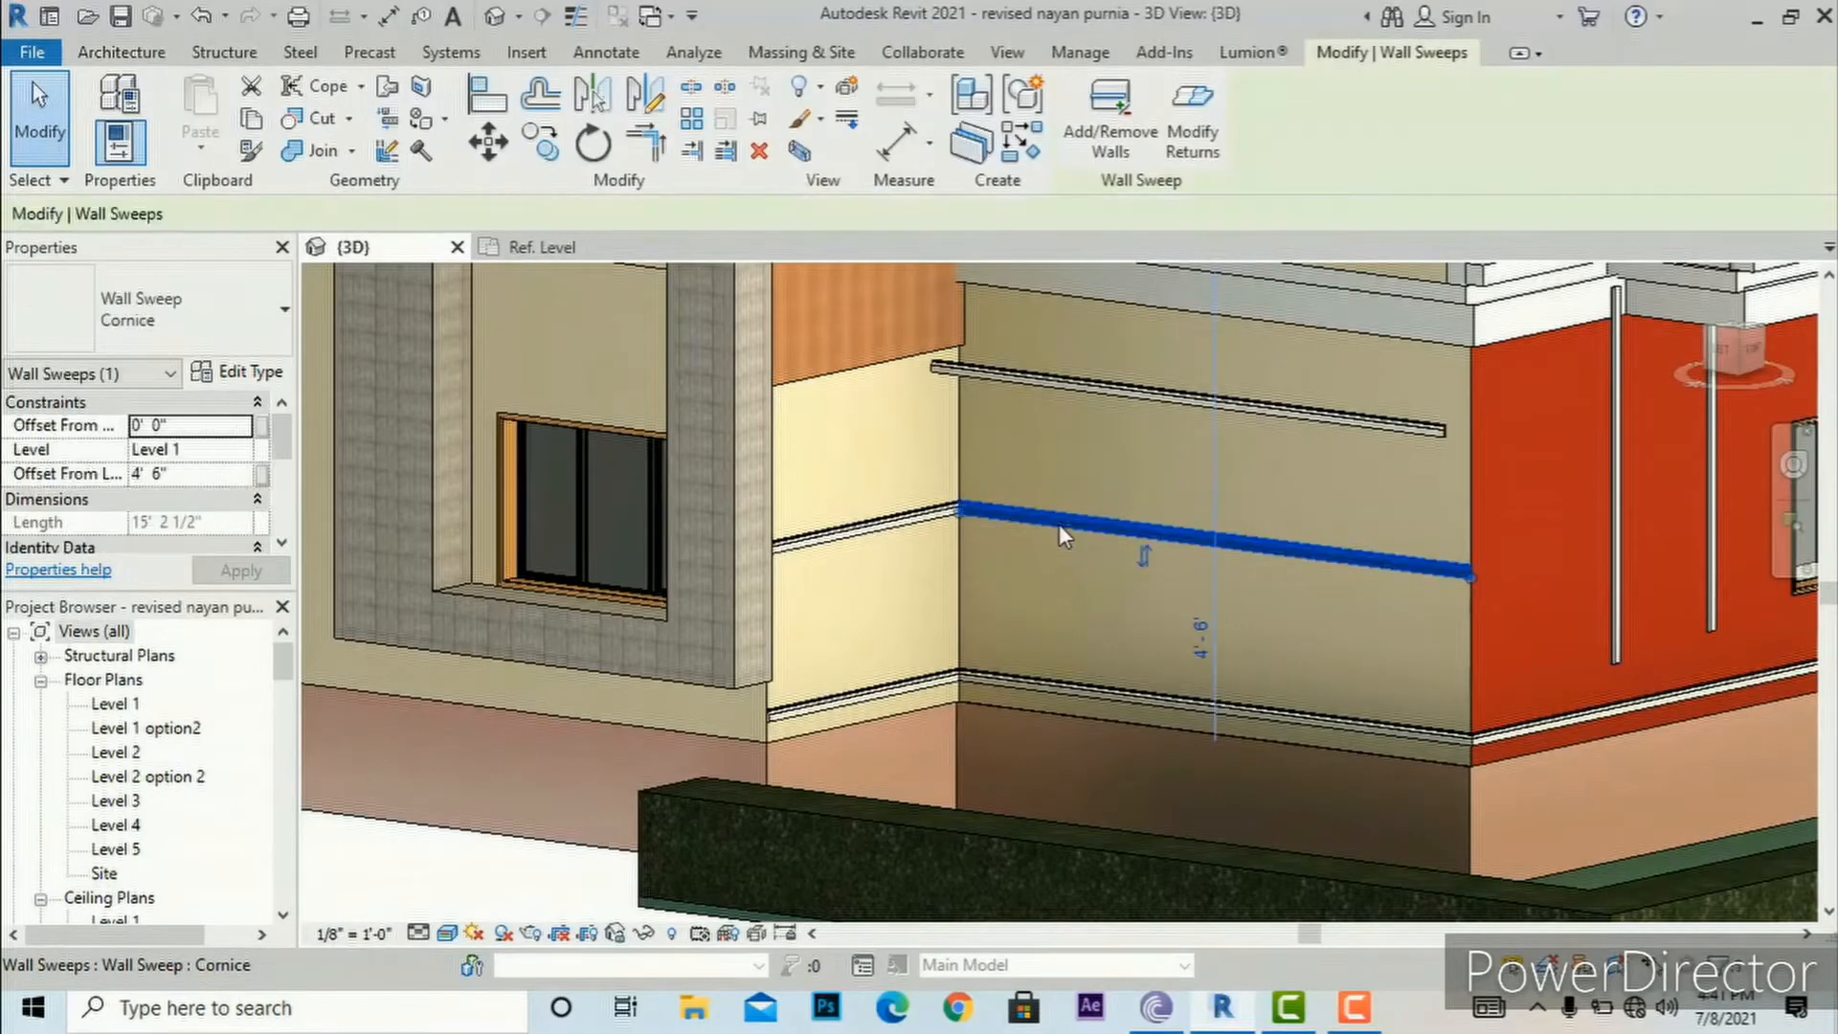
key("Escape")
scroll(1421, 582, "down", 1)
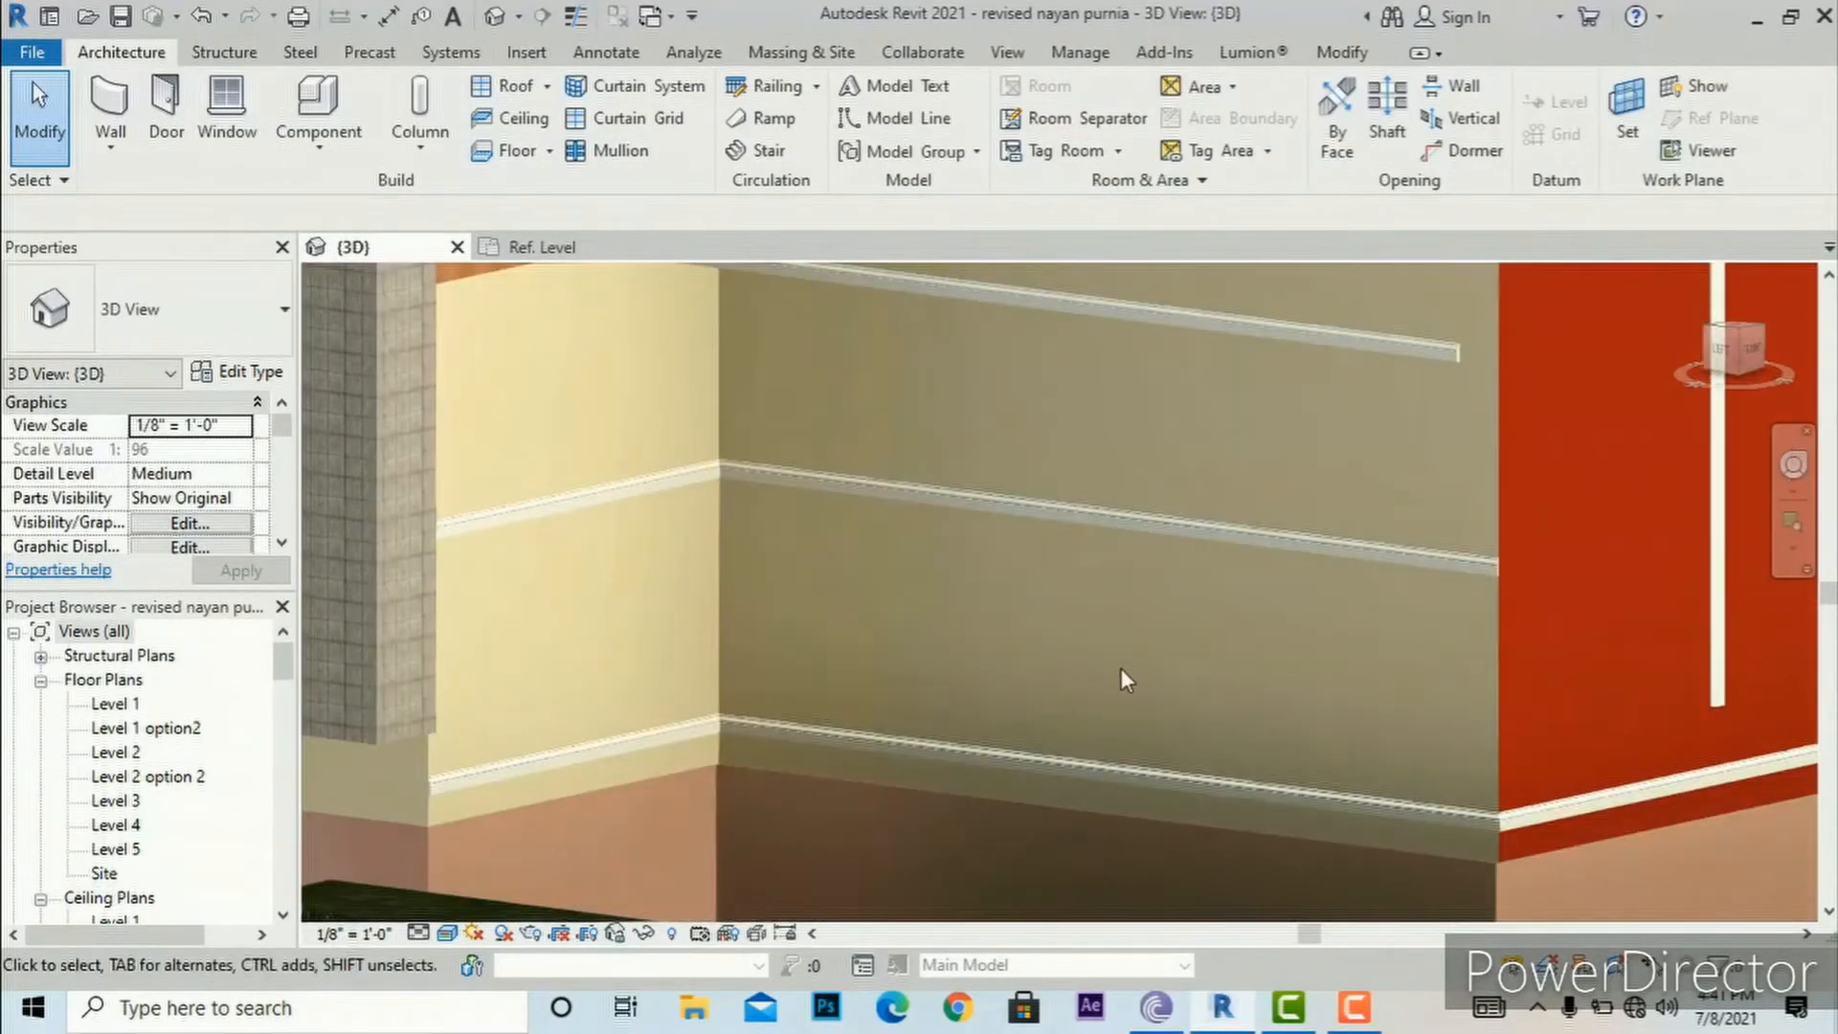
scroll(1117, 651, "down", 3)
scroll(1026, 594, "down", 3)
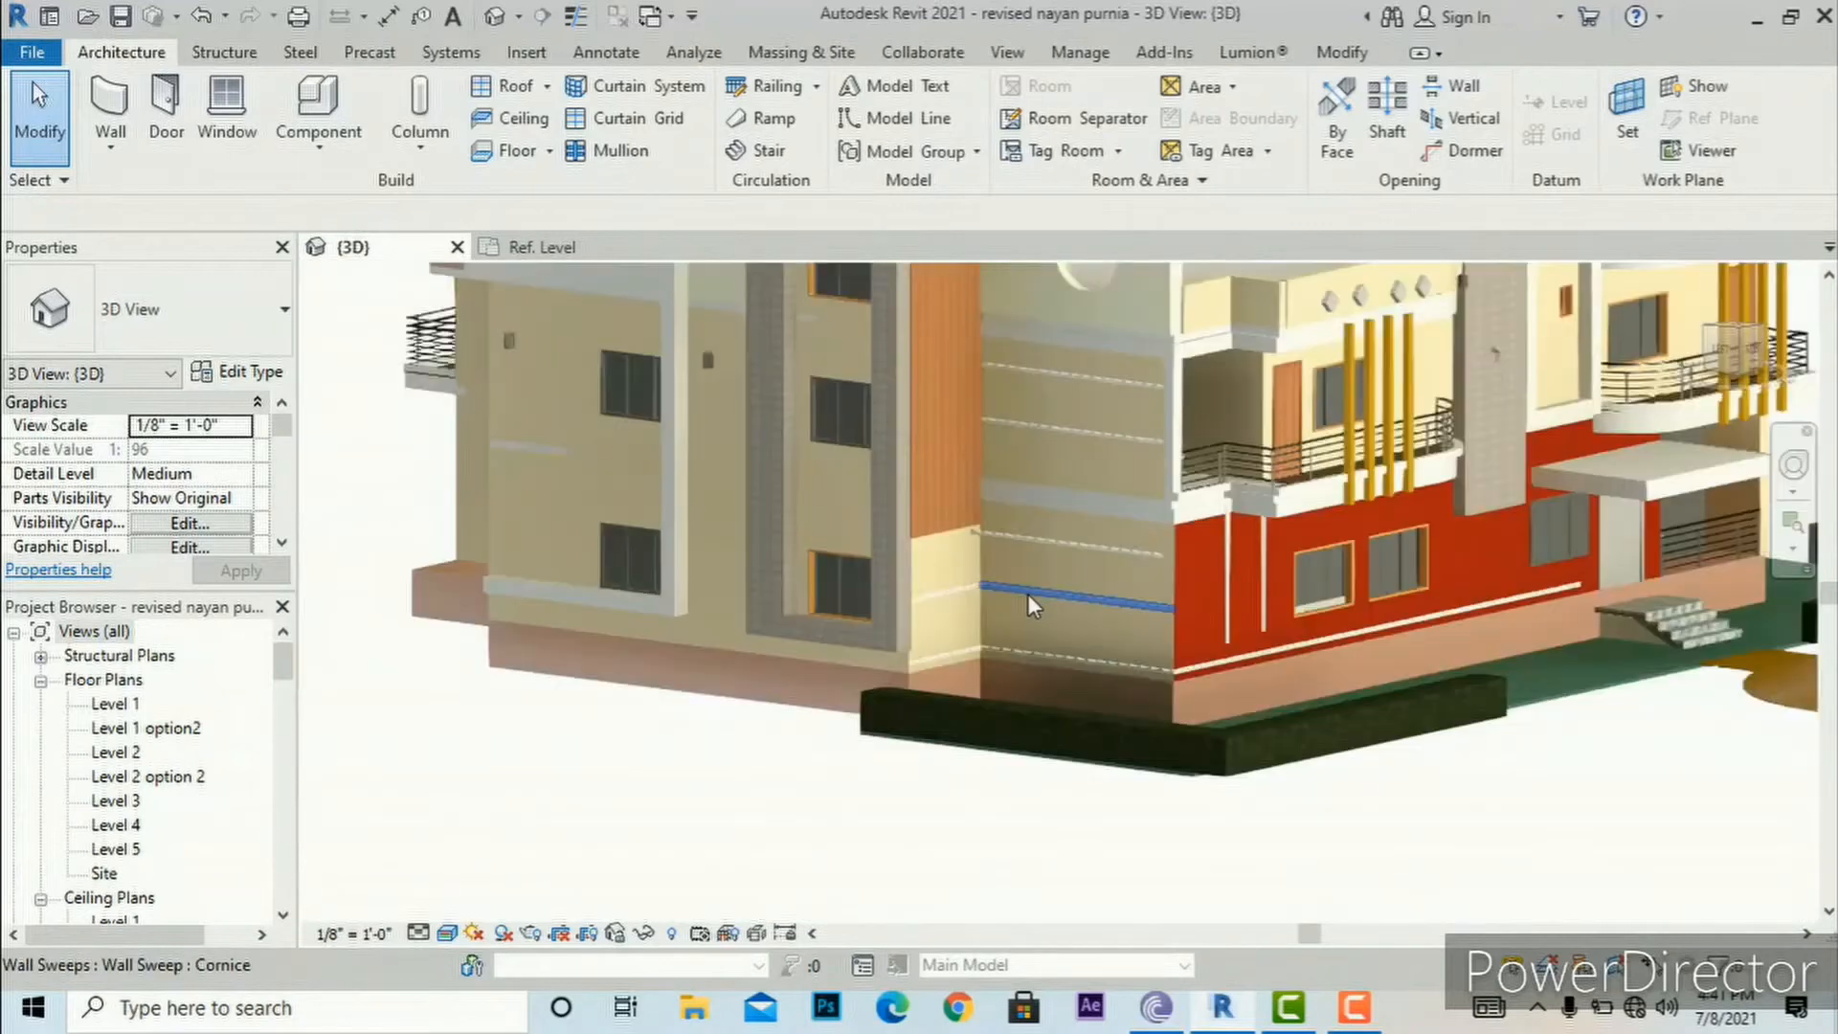
scroll(663, 693, "down", 1)
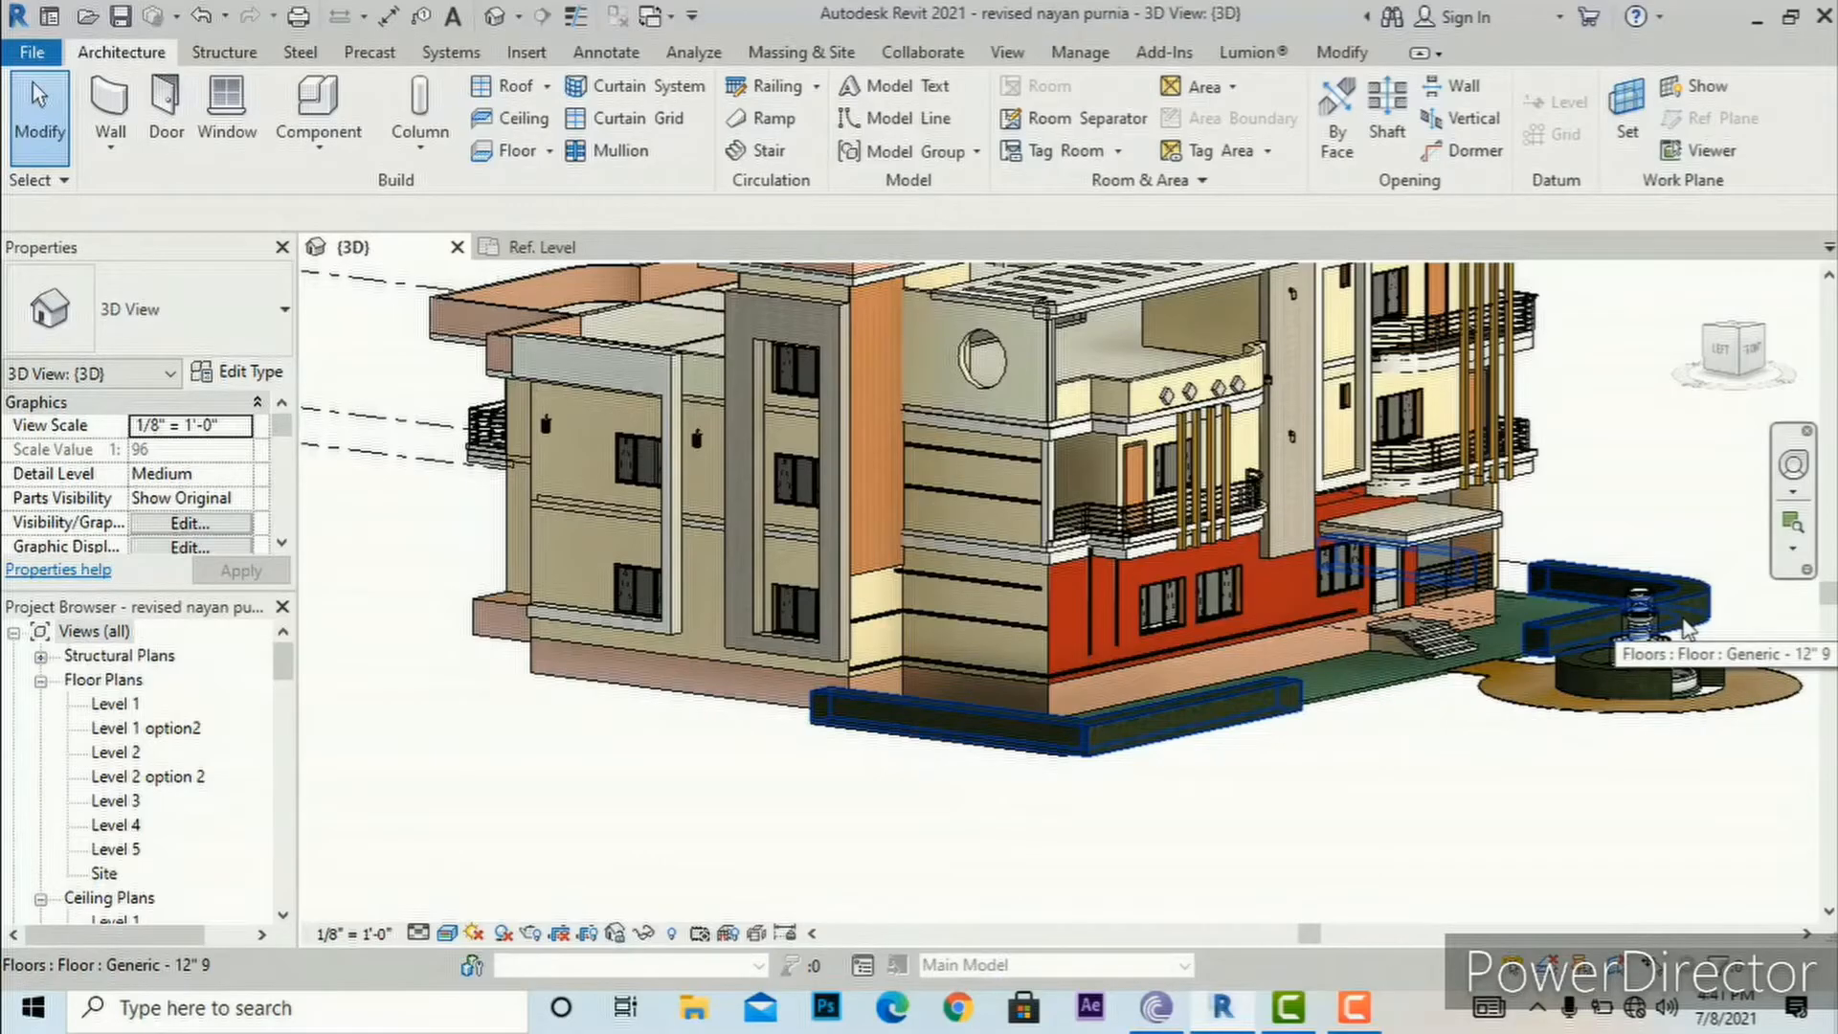
scroll(923, 642, "up", 5)
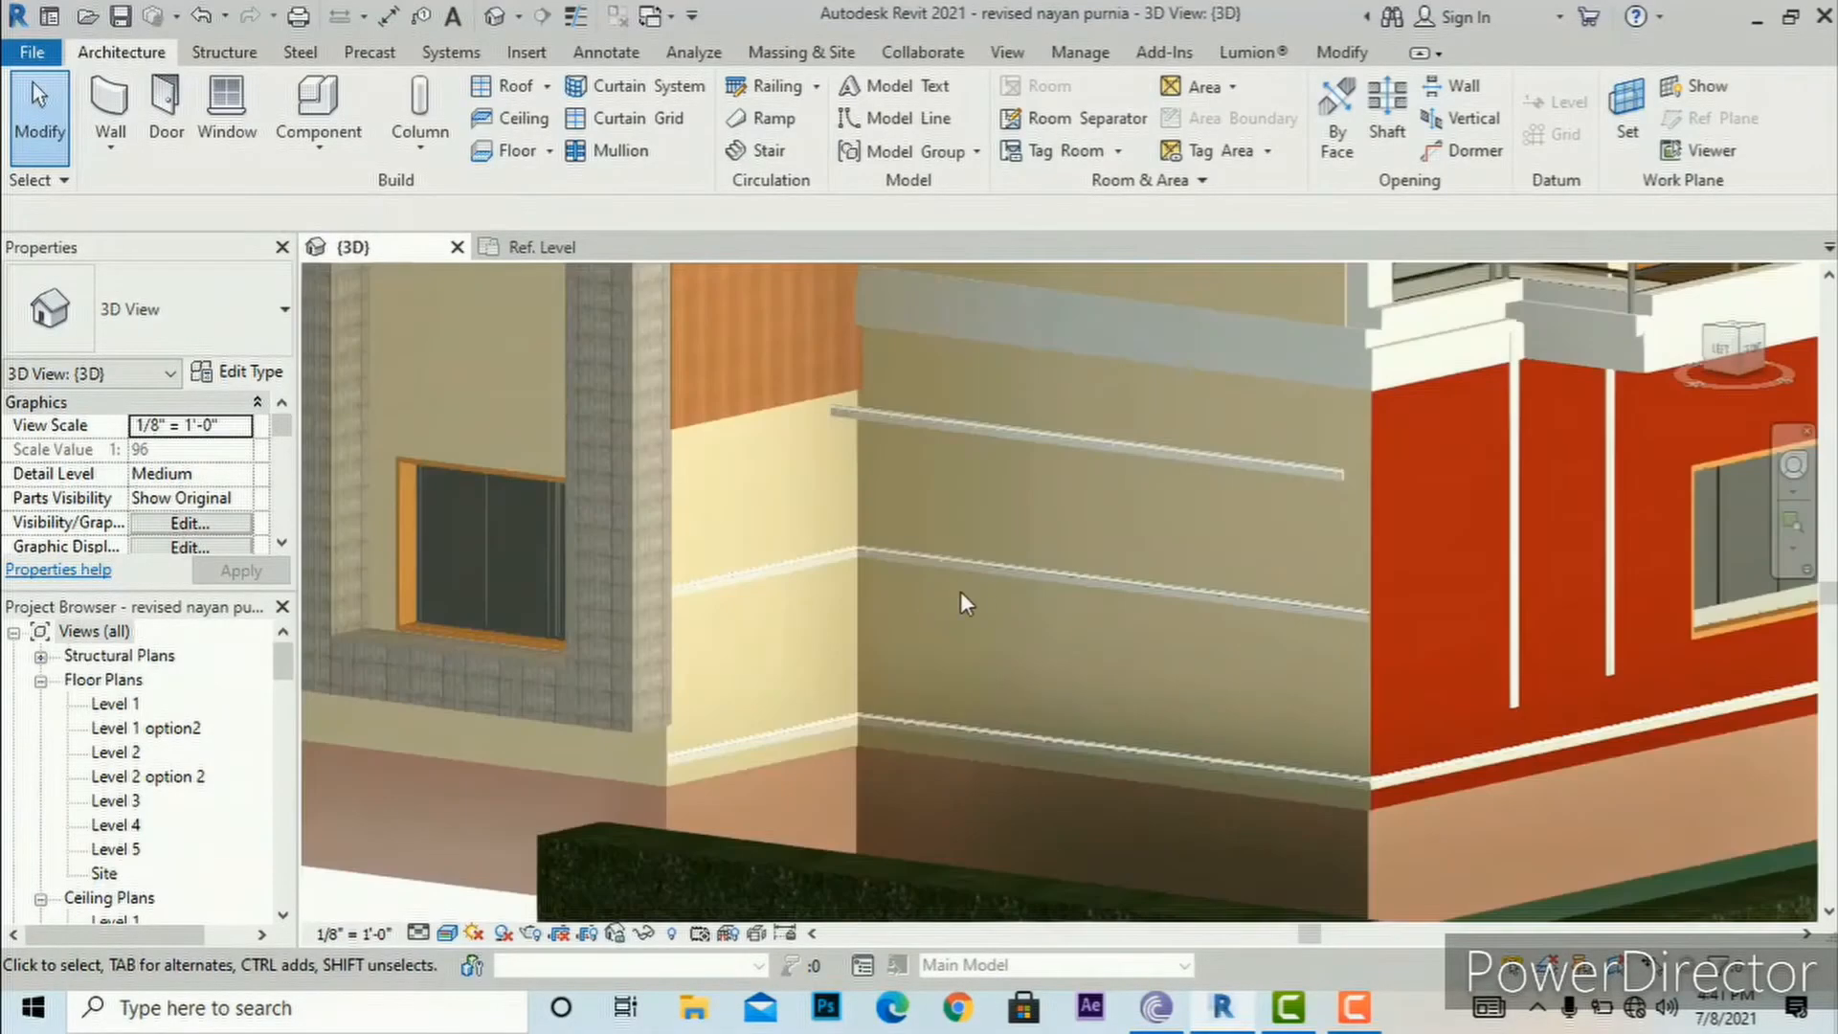
scroll(978, 586, "up", 3)
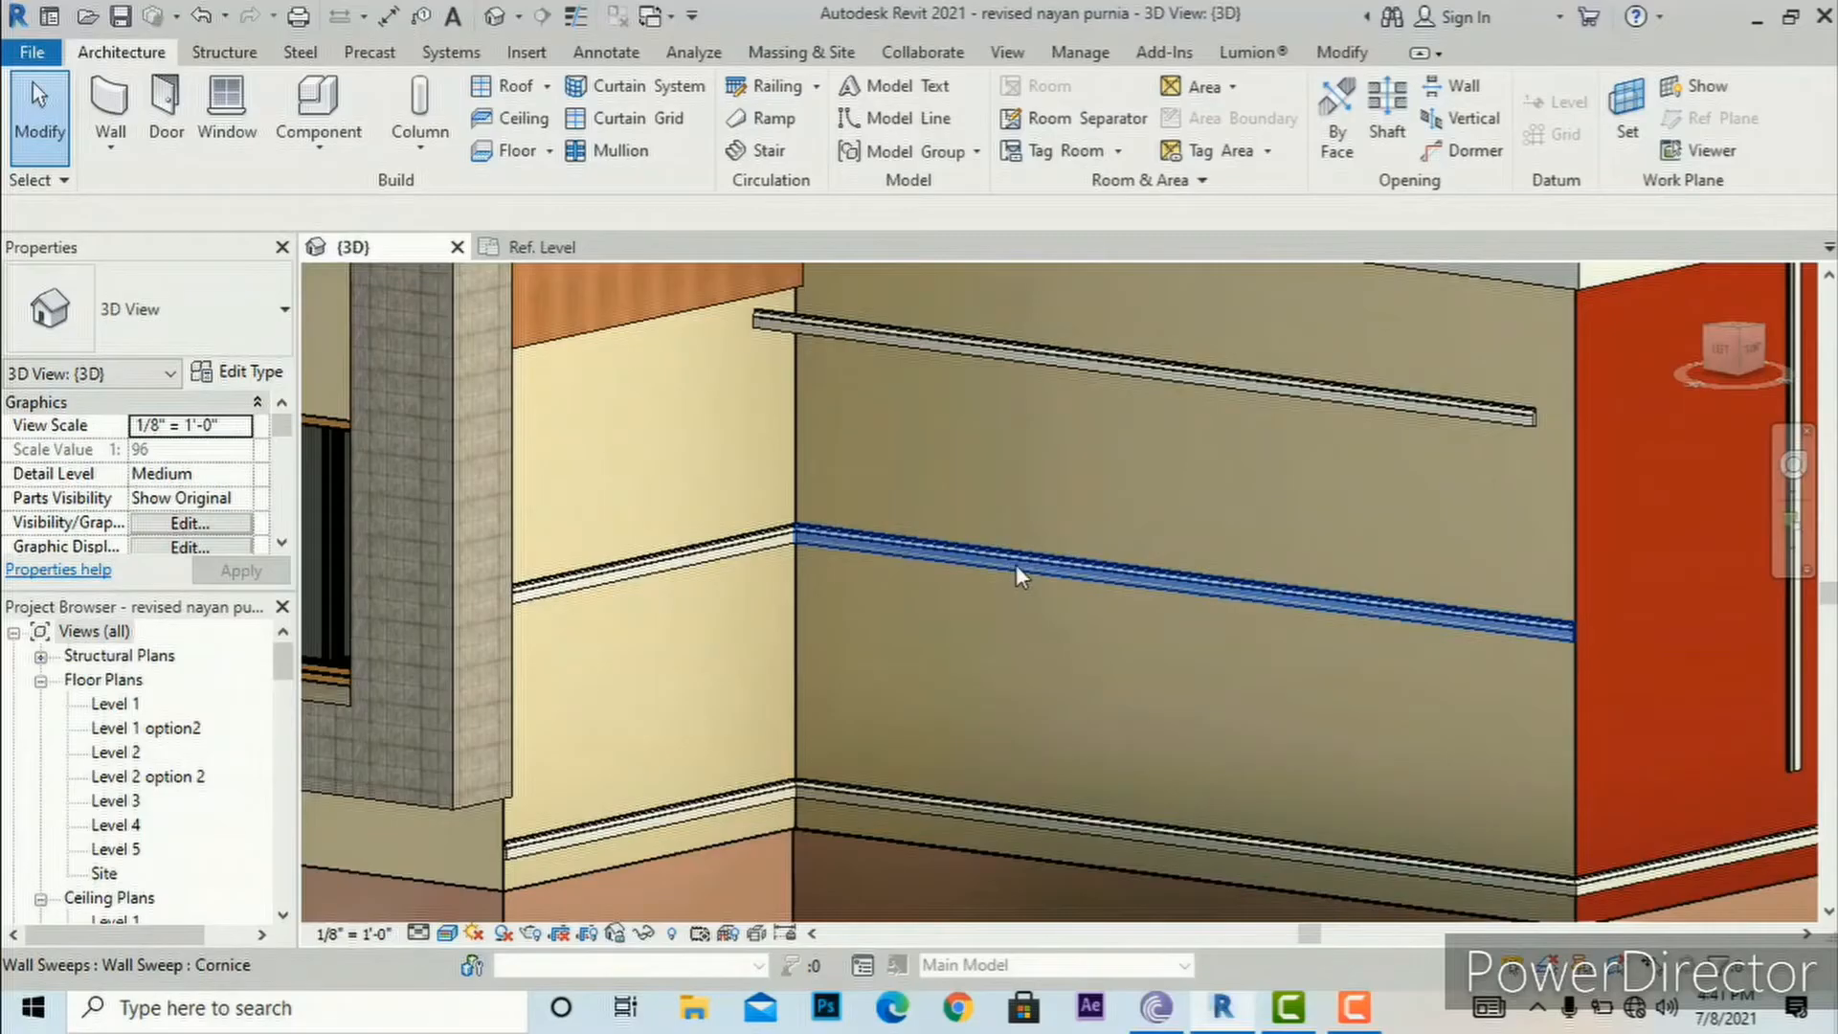
scroll(1015, 565, "down", 3)
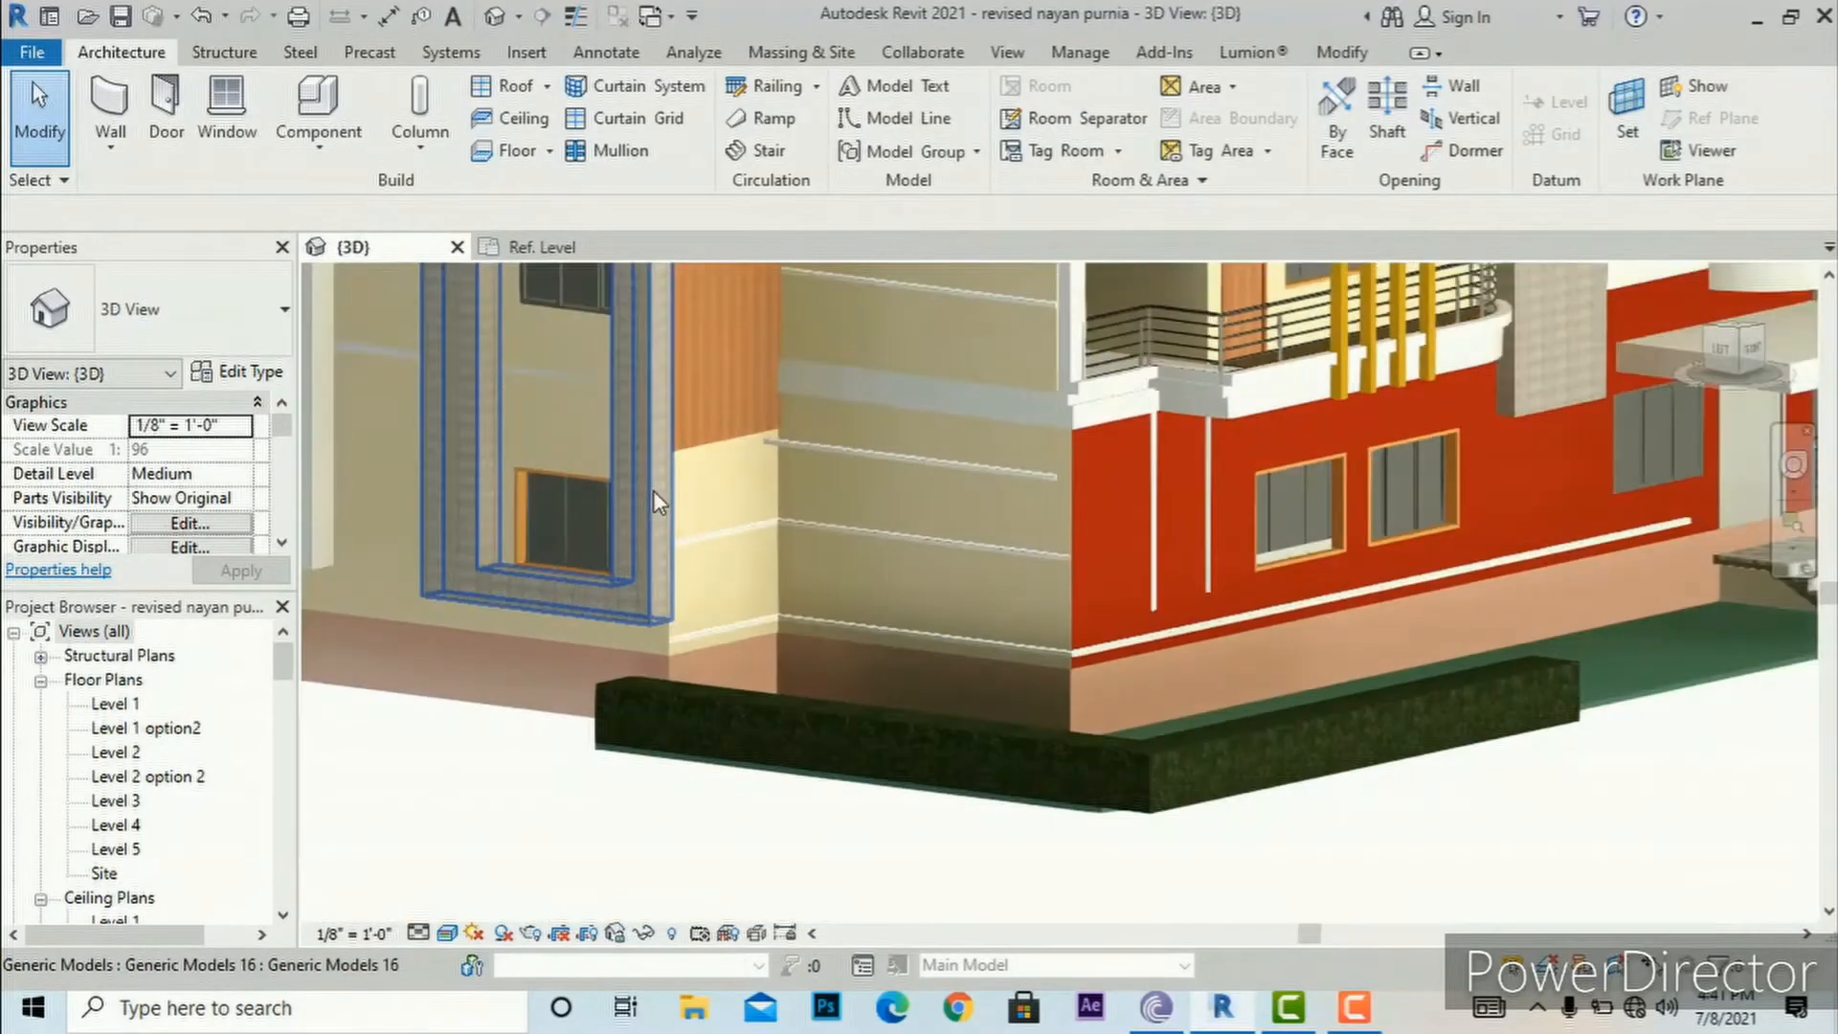
scroll(653, 490, "down", 4)
scroll(925, 834, "down", 3)
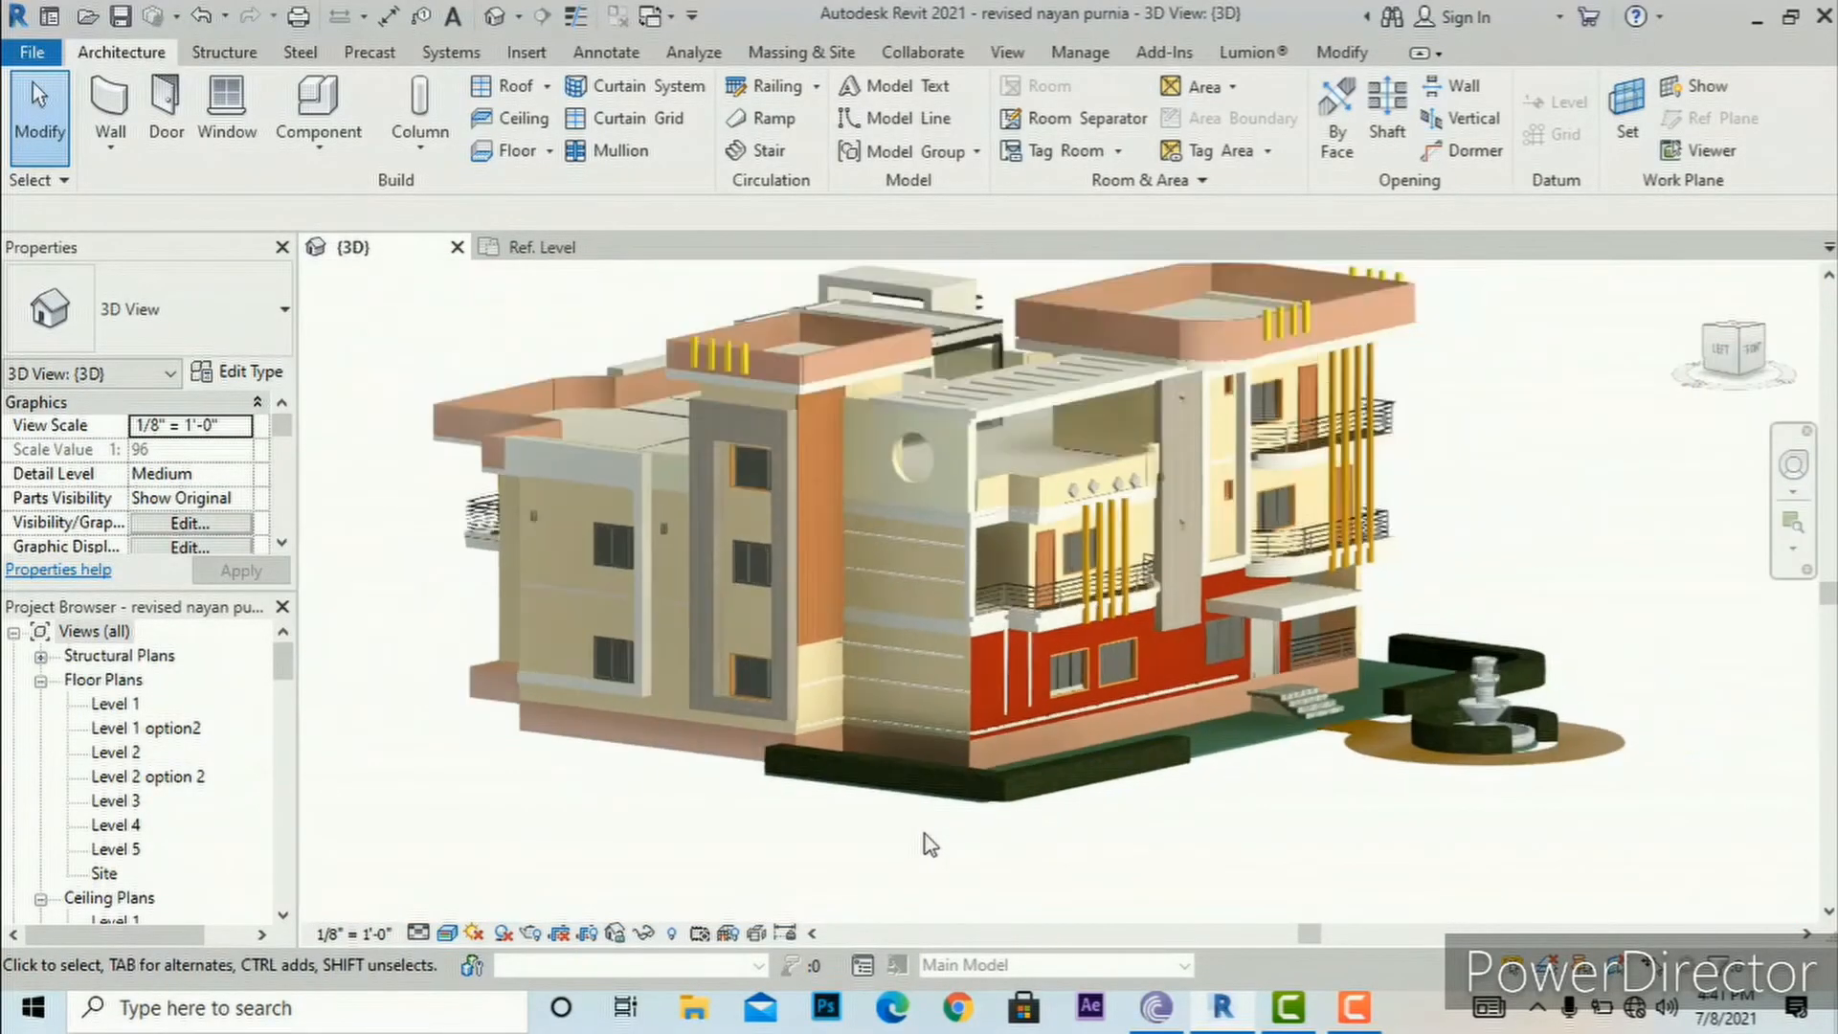
Step: Create a new family from the Profile-Reveal.rft template in the English-Imperial folder
left_click(37, 52)
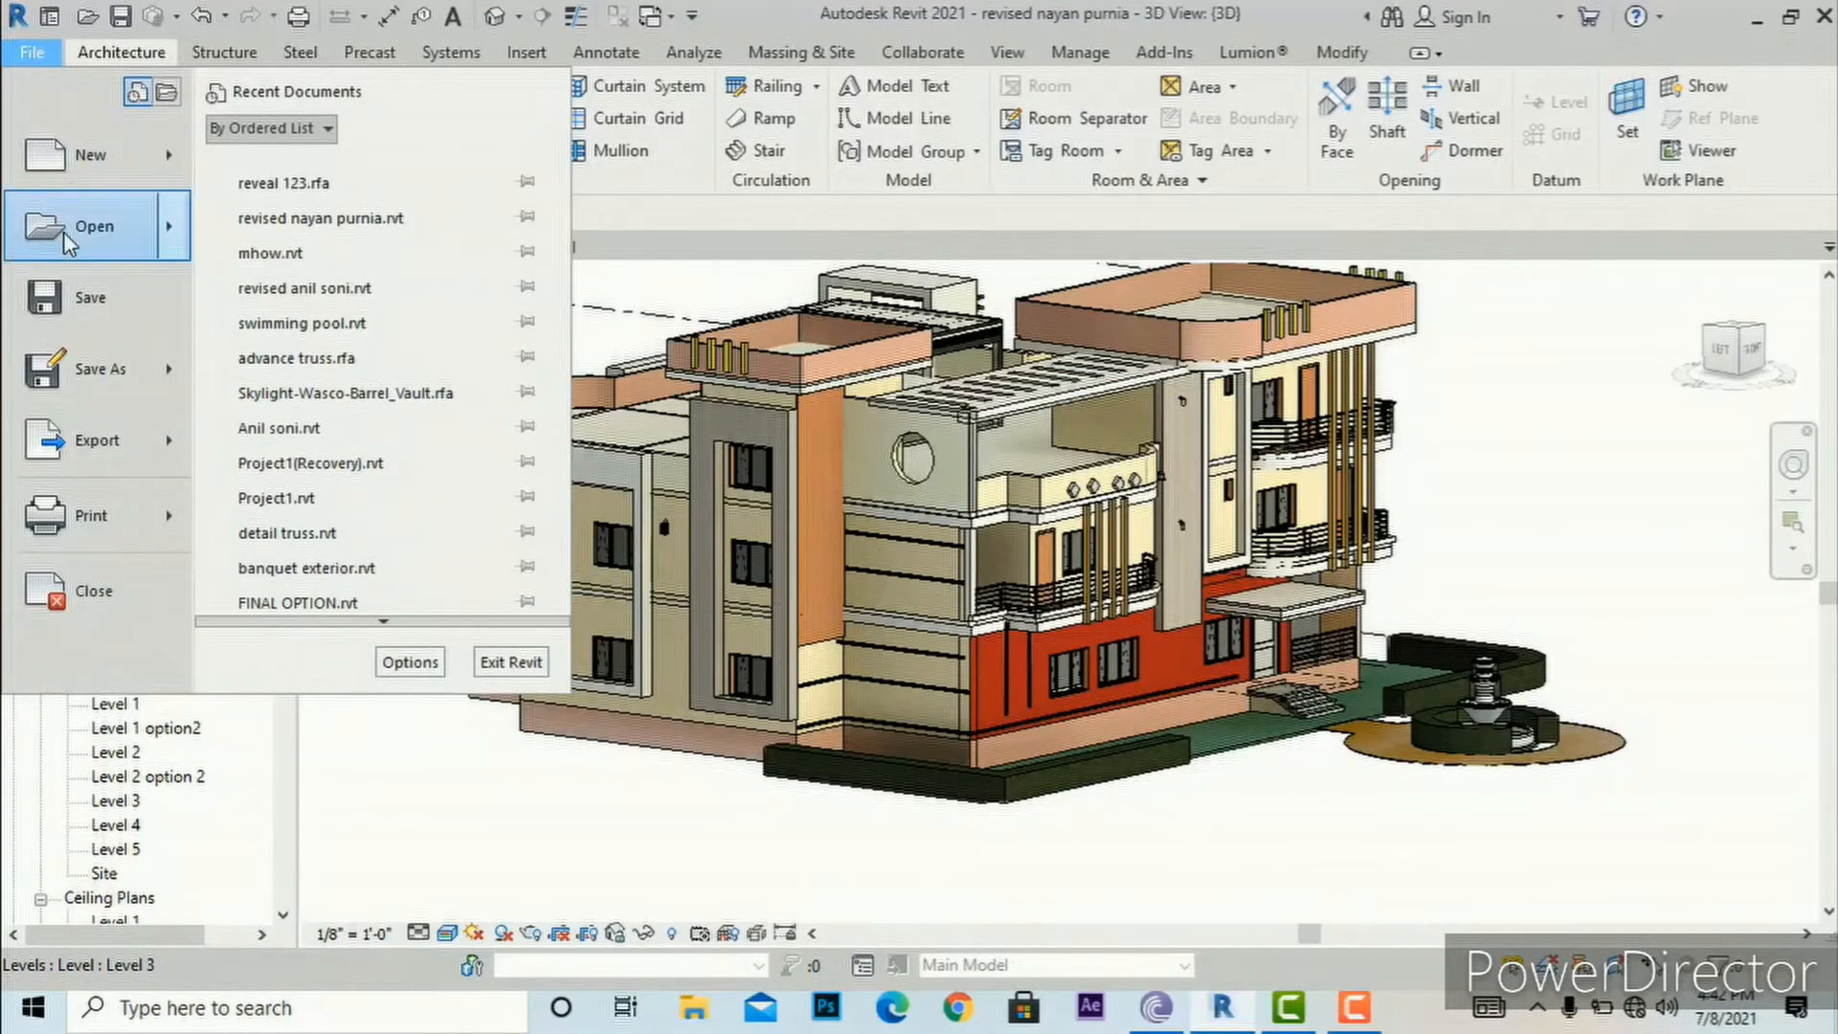
mouse_move(86, 156)
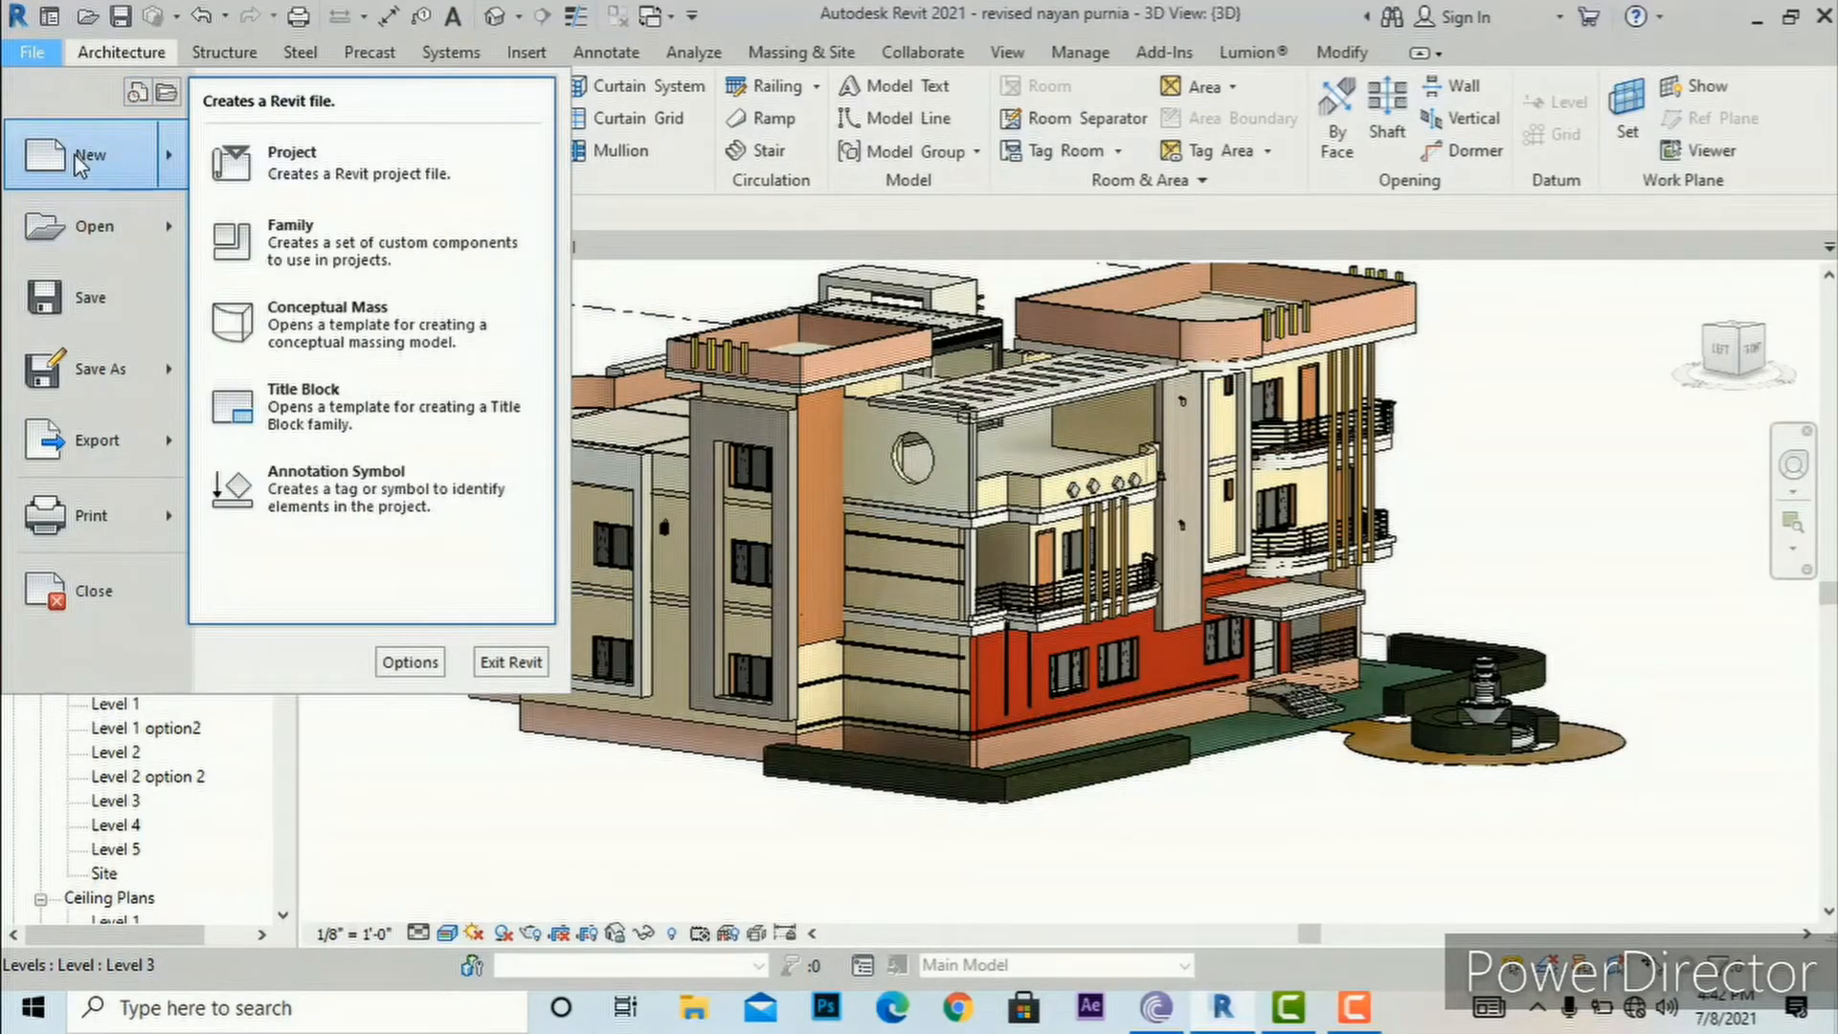
left_click(316, 250)
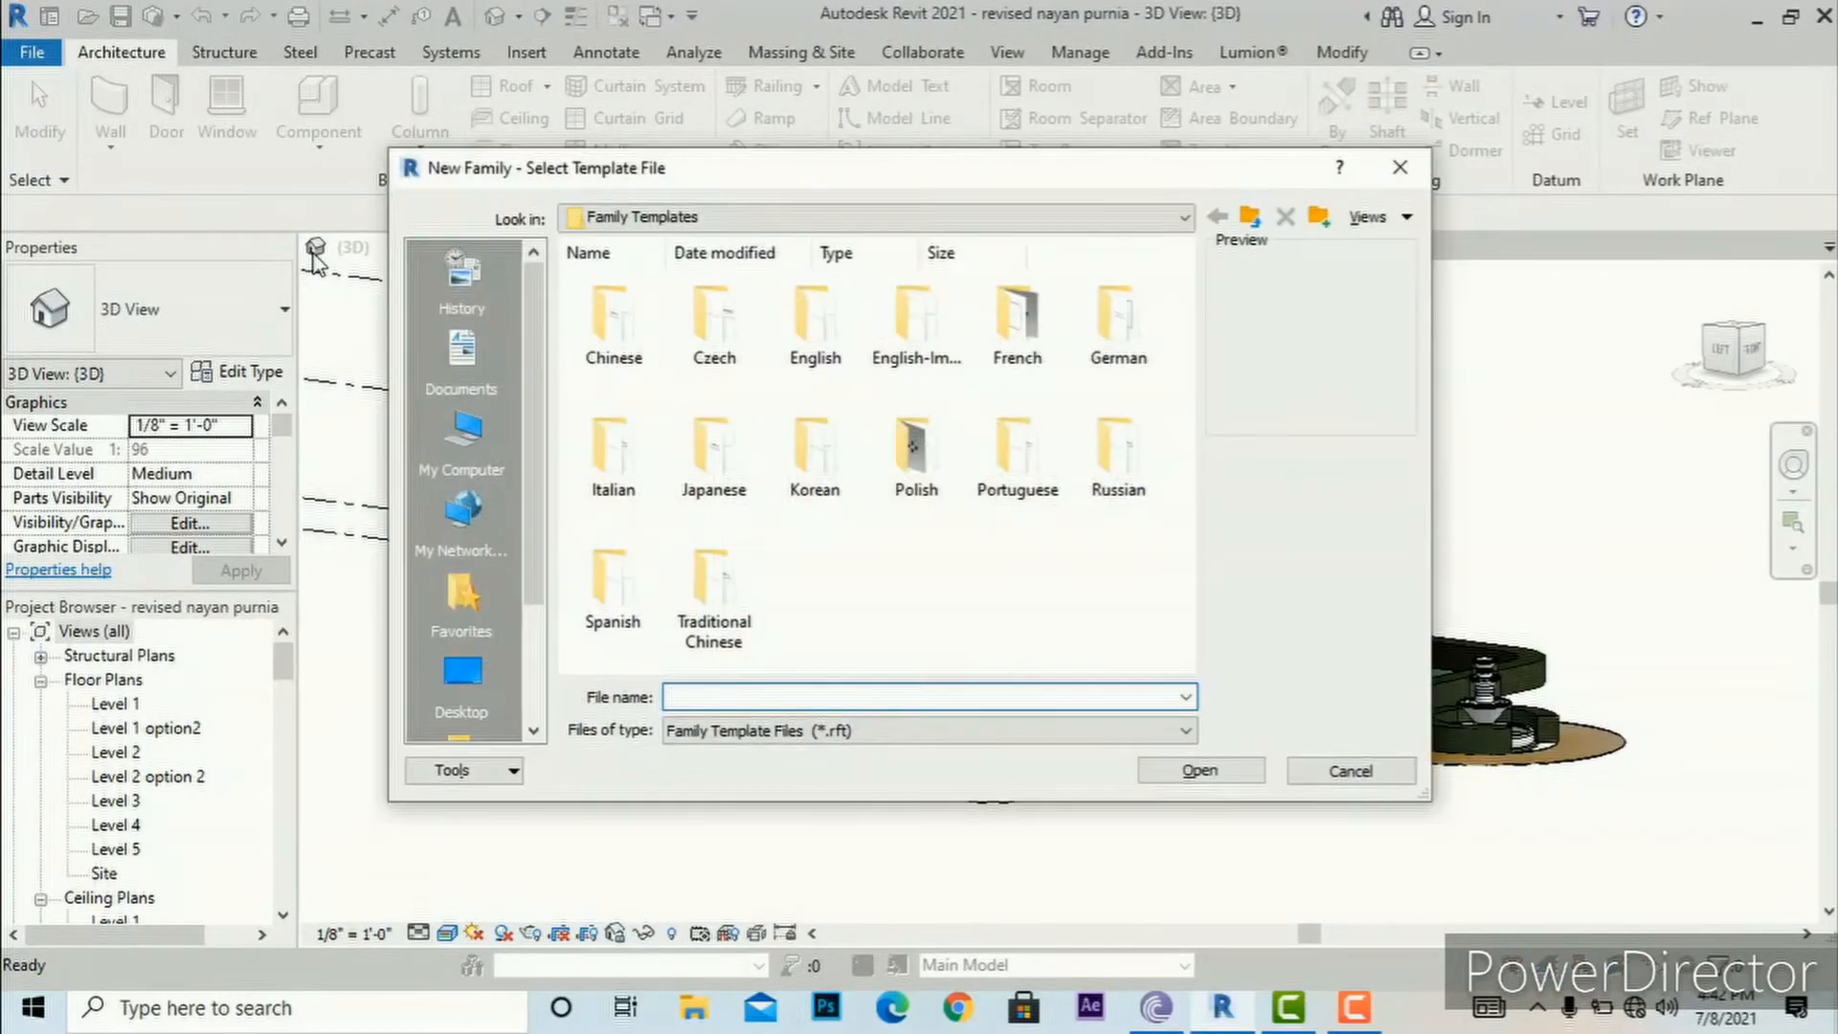
double_click(951, 354)
scroll(967, 570, "down", 2)
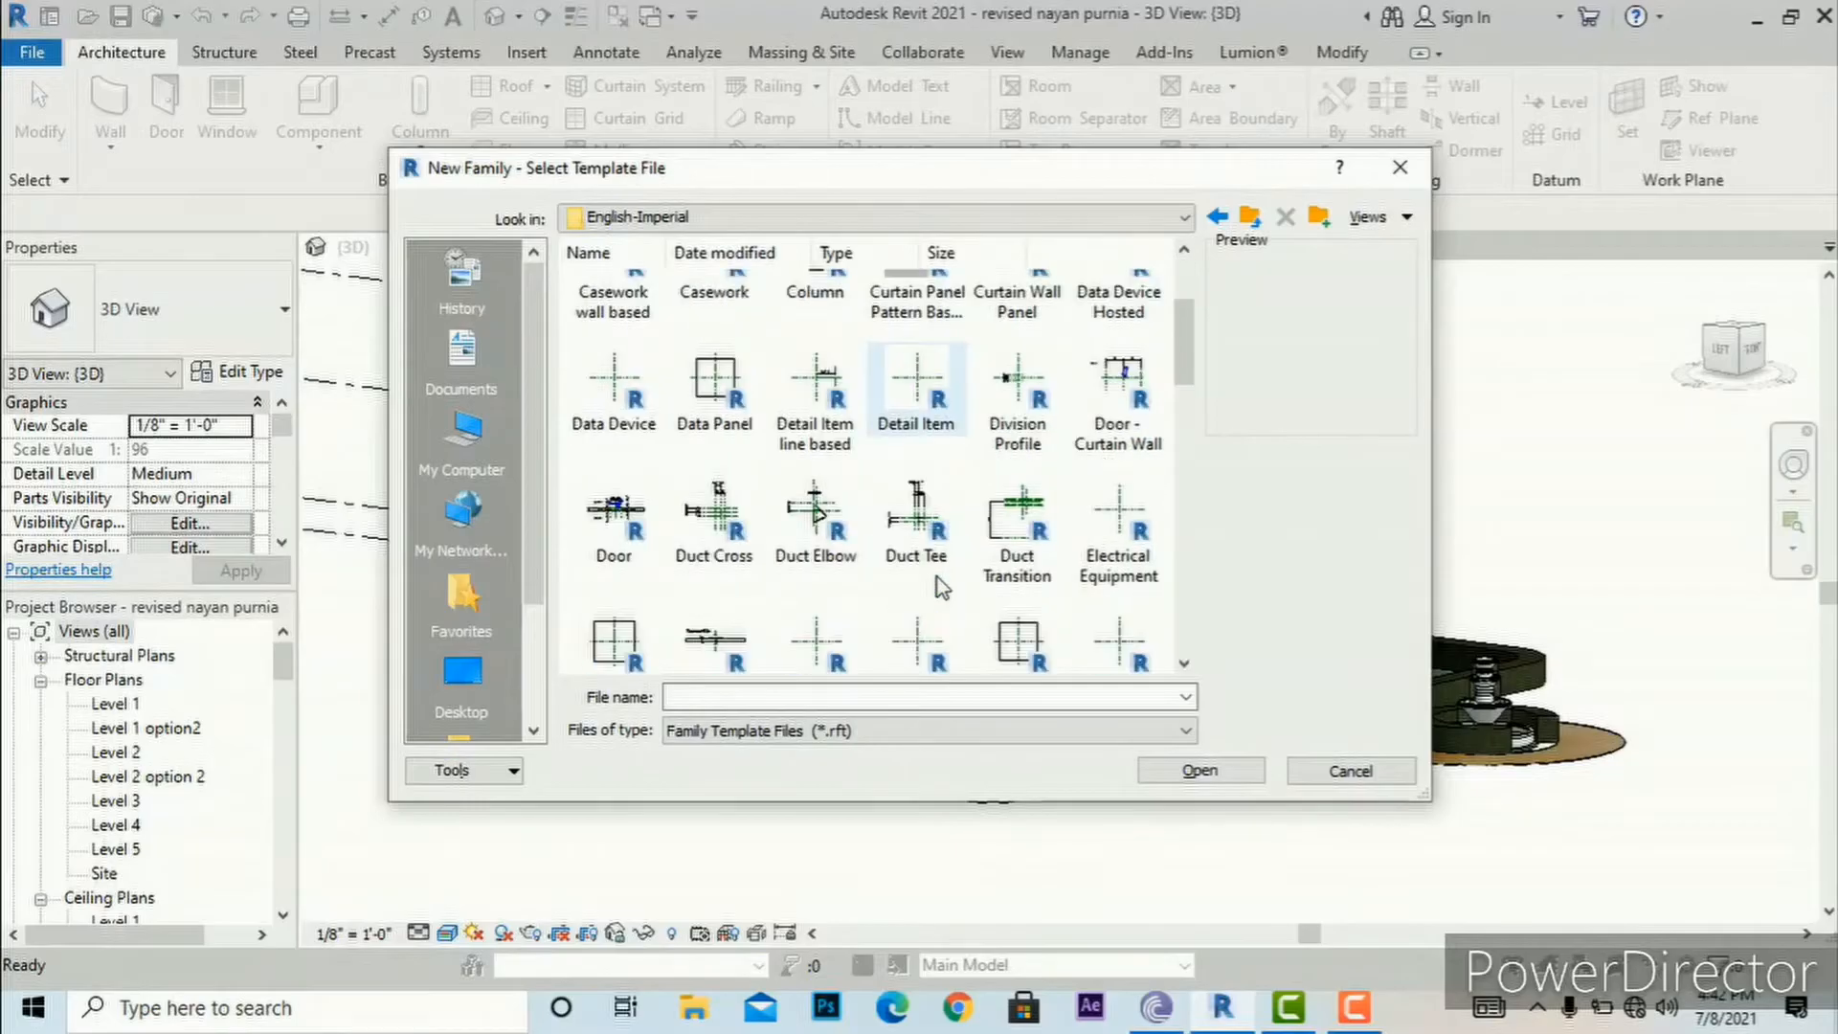
scroll(986, 564, "down", 10)
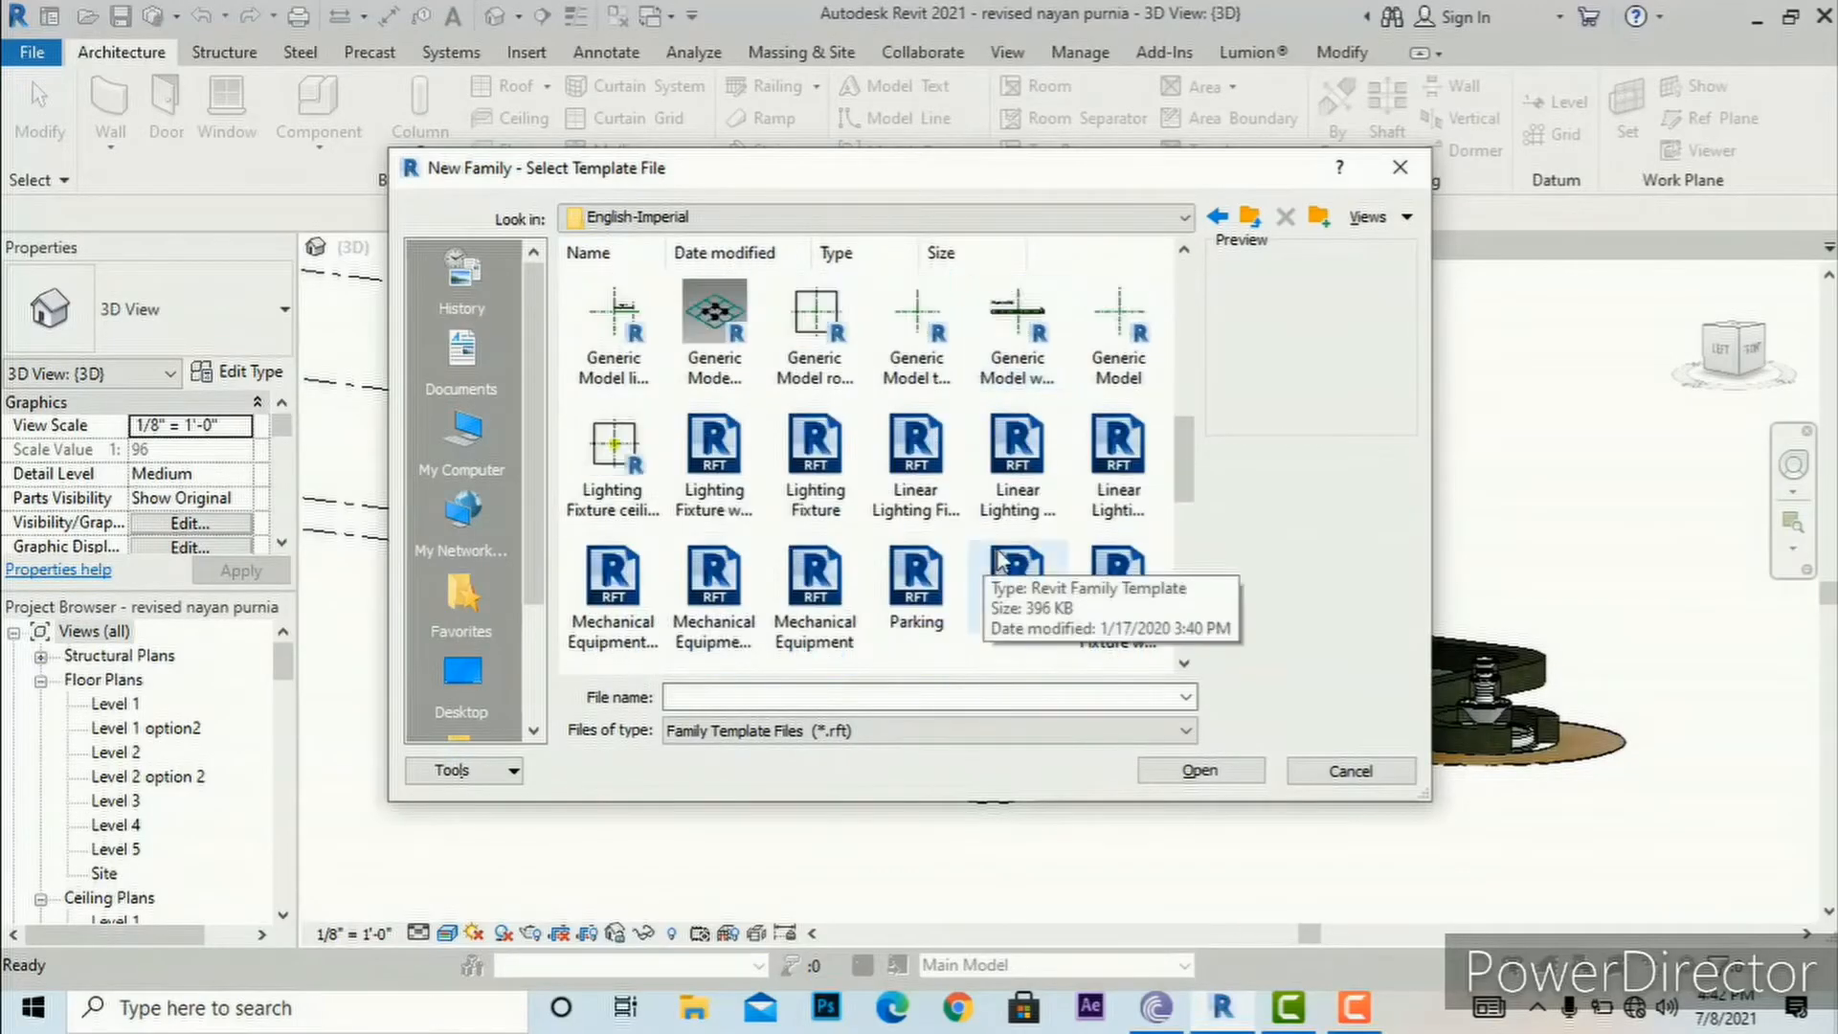
scroll(1001, 561, "down", 3)
scroll(1000, 561, "down", 2)
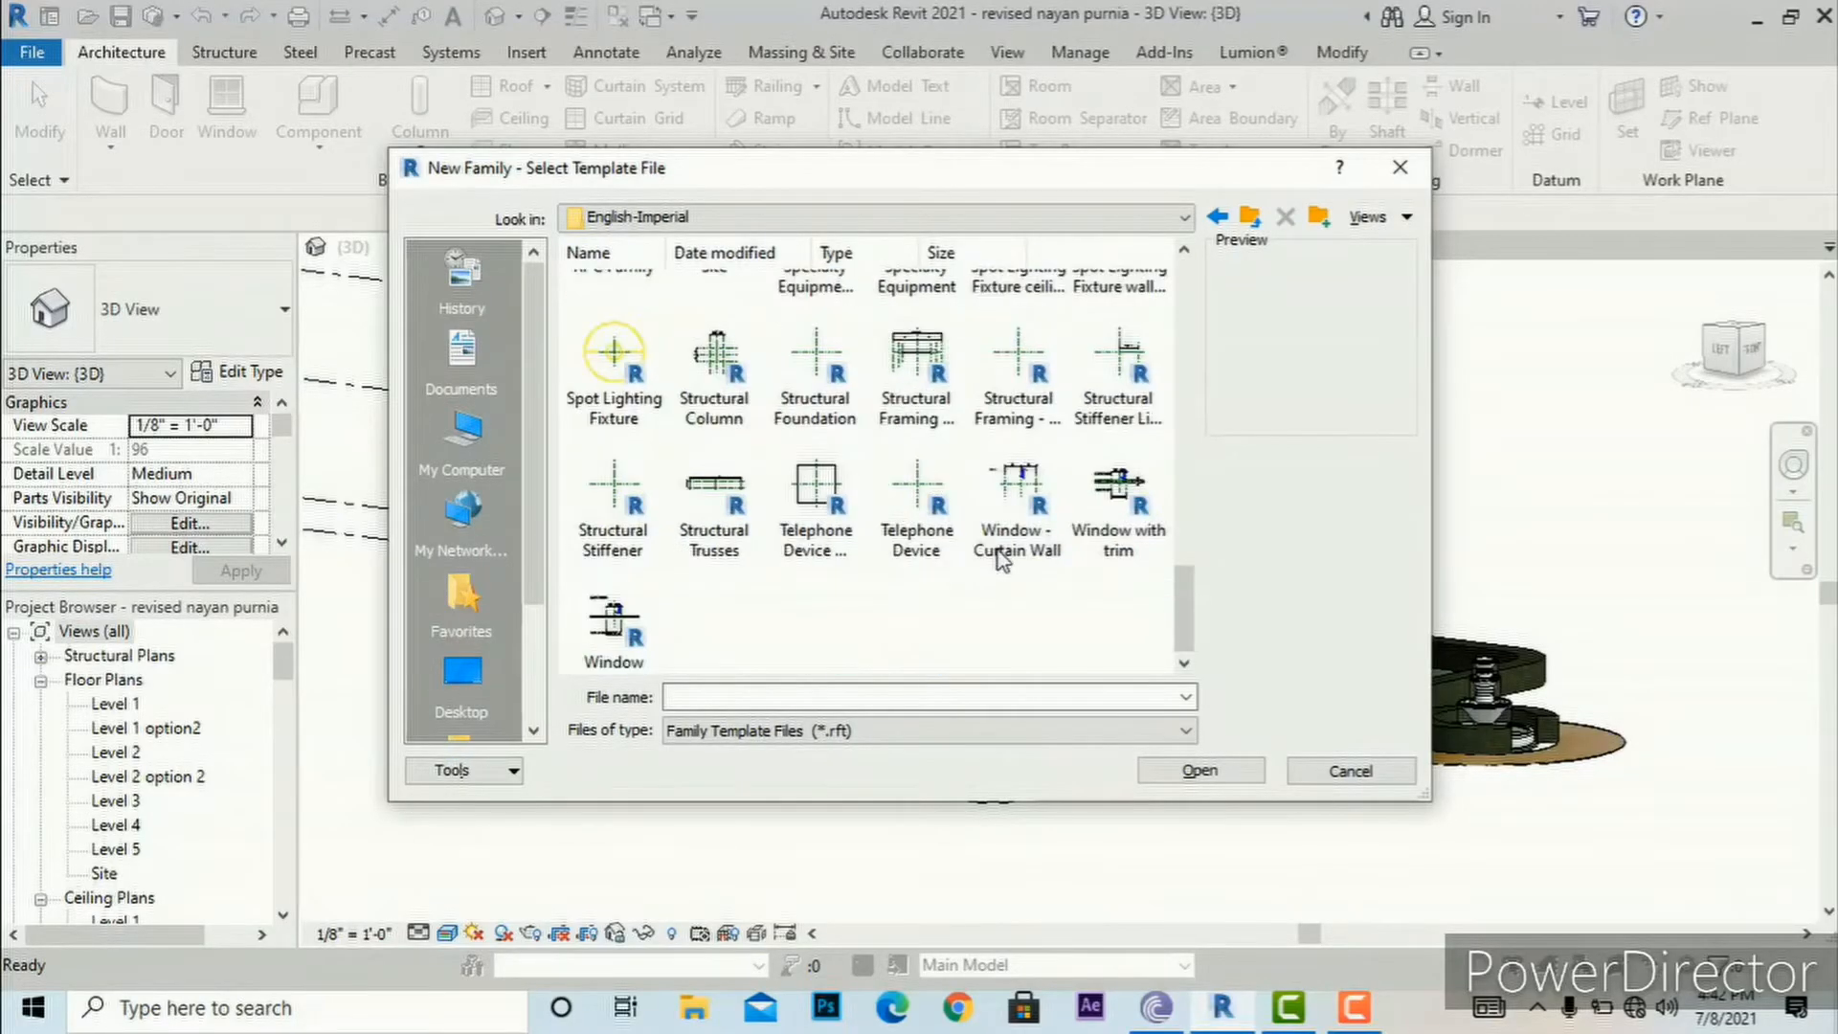
scroll(1001, 560, "up", 3)
scroll(1001, 557, "up", 2)
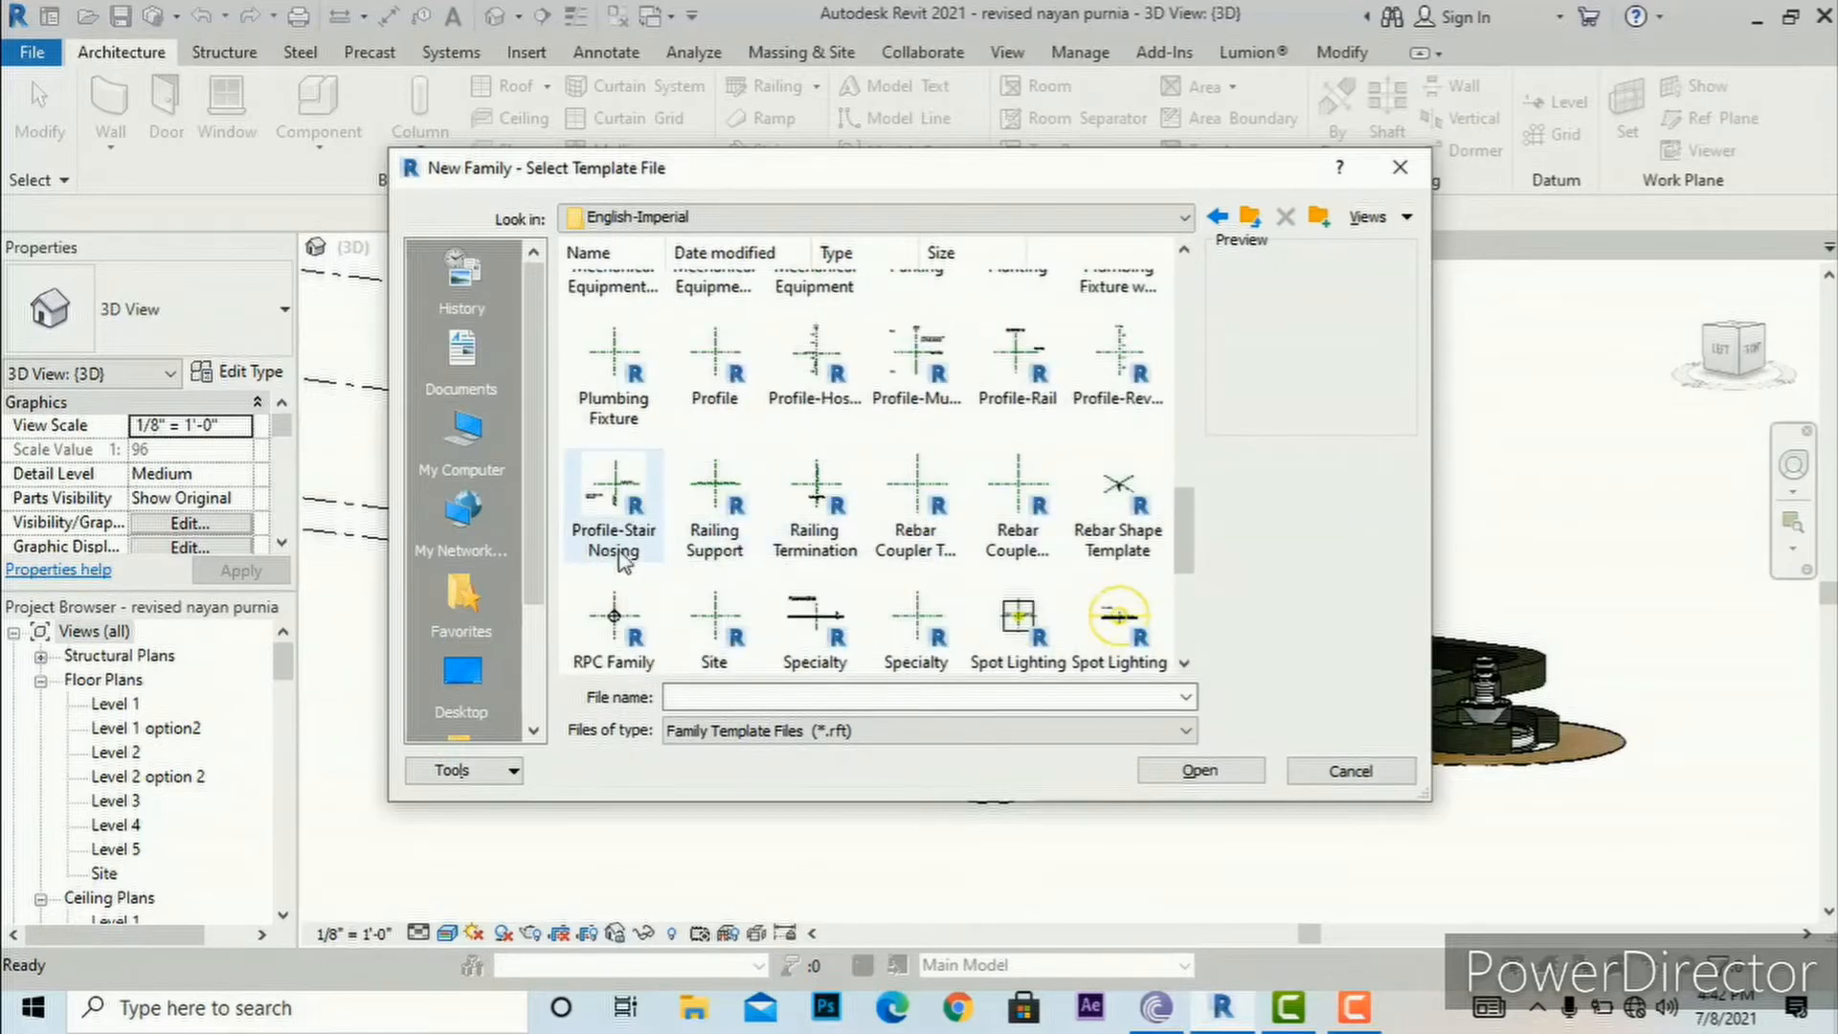
left_click(1120, 398)
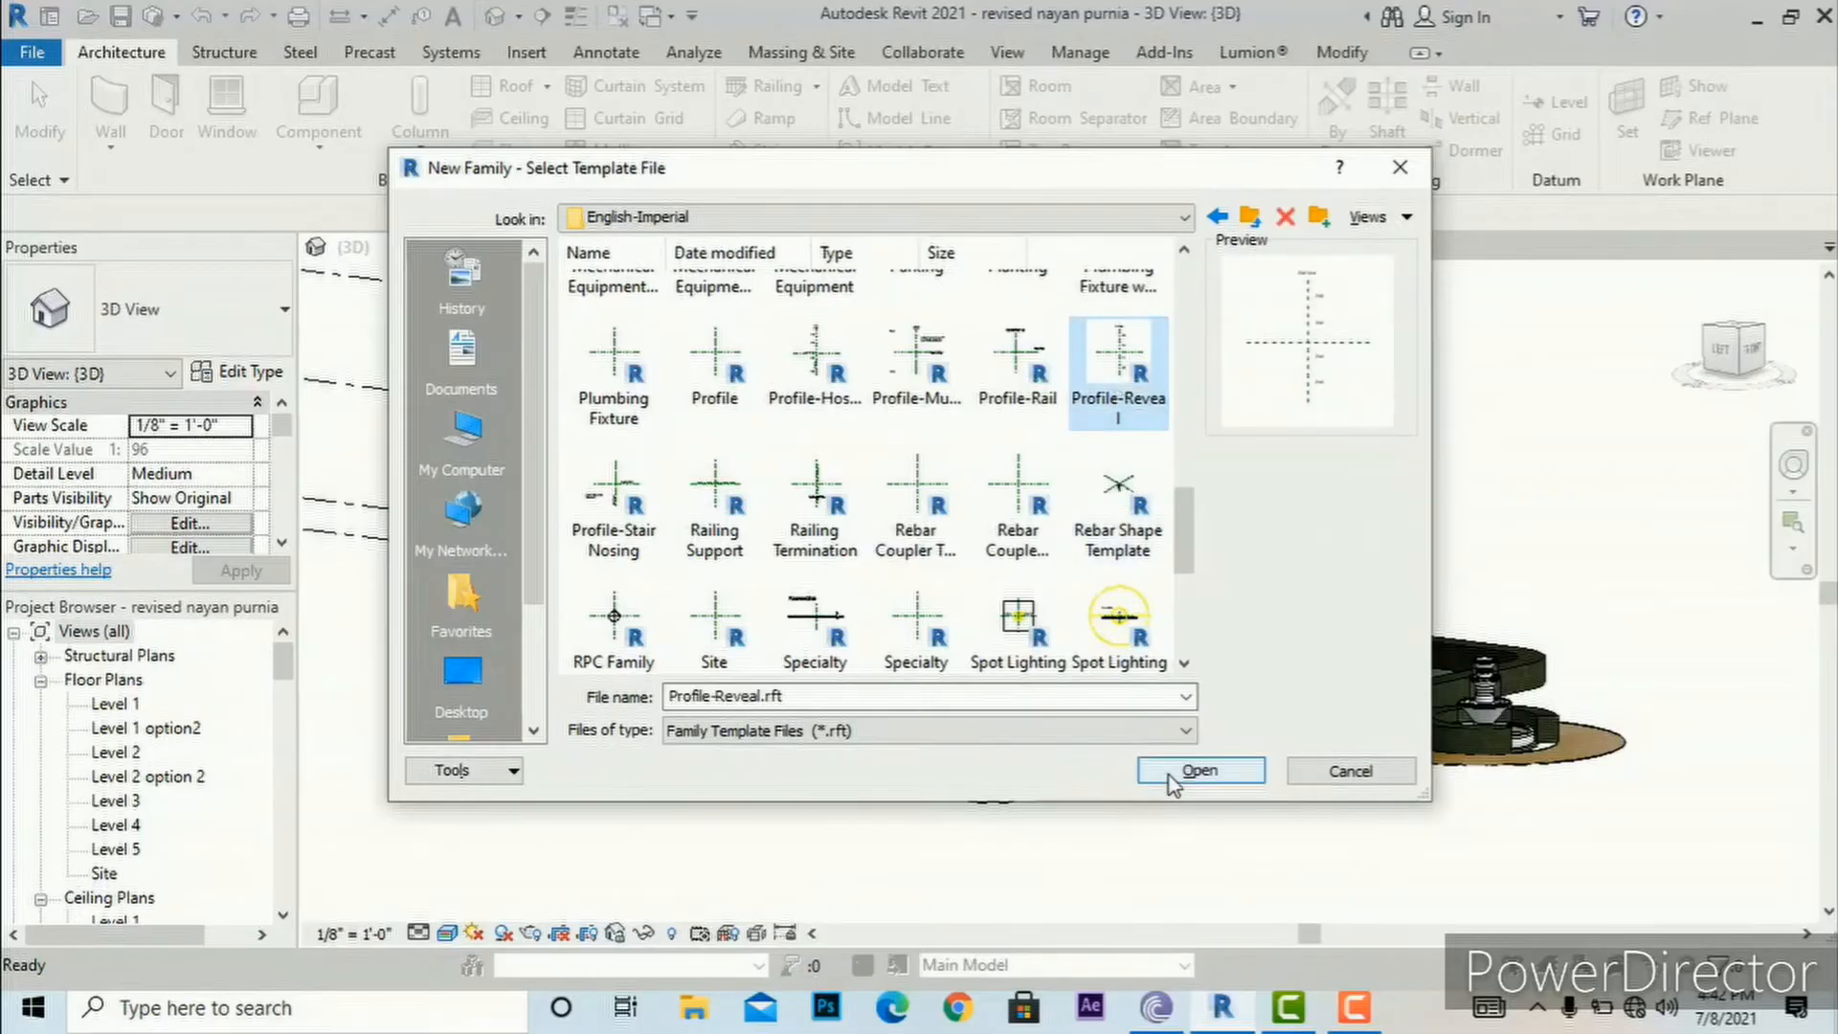
left_click(1170, 772)
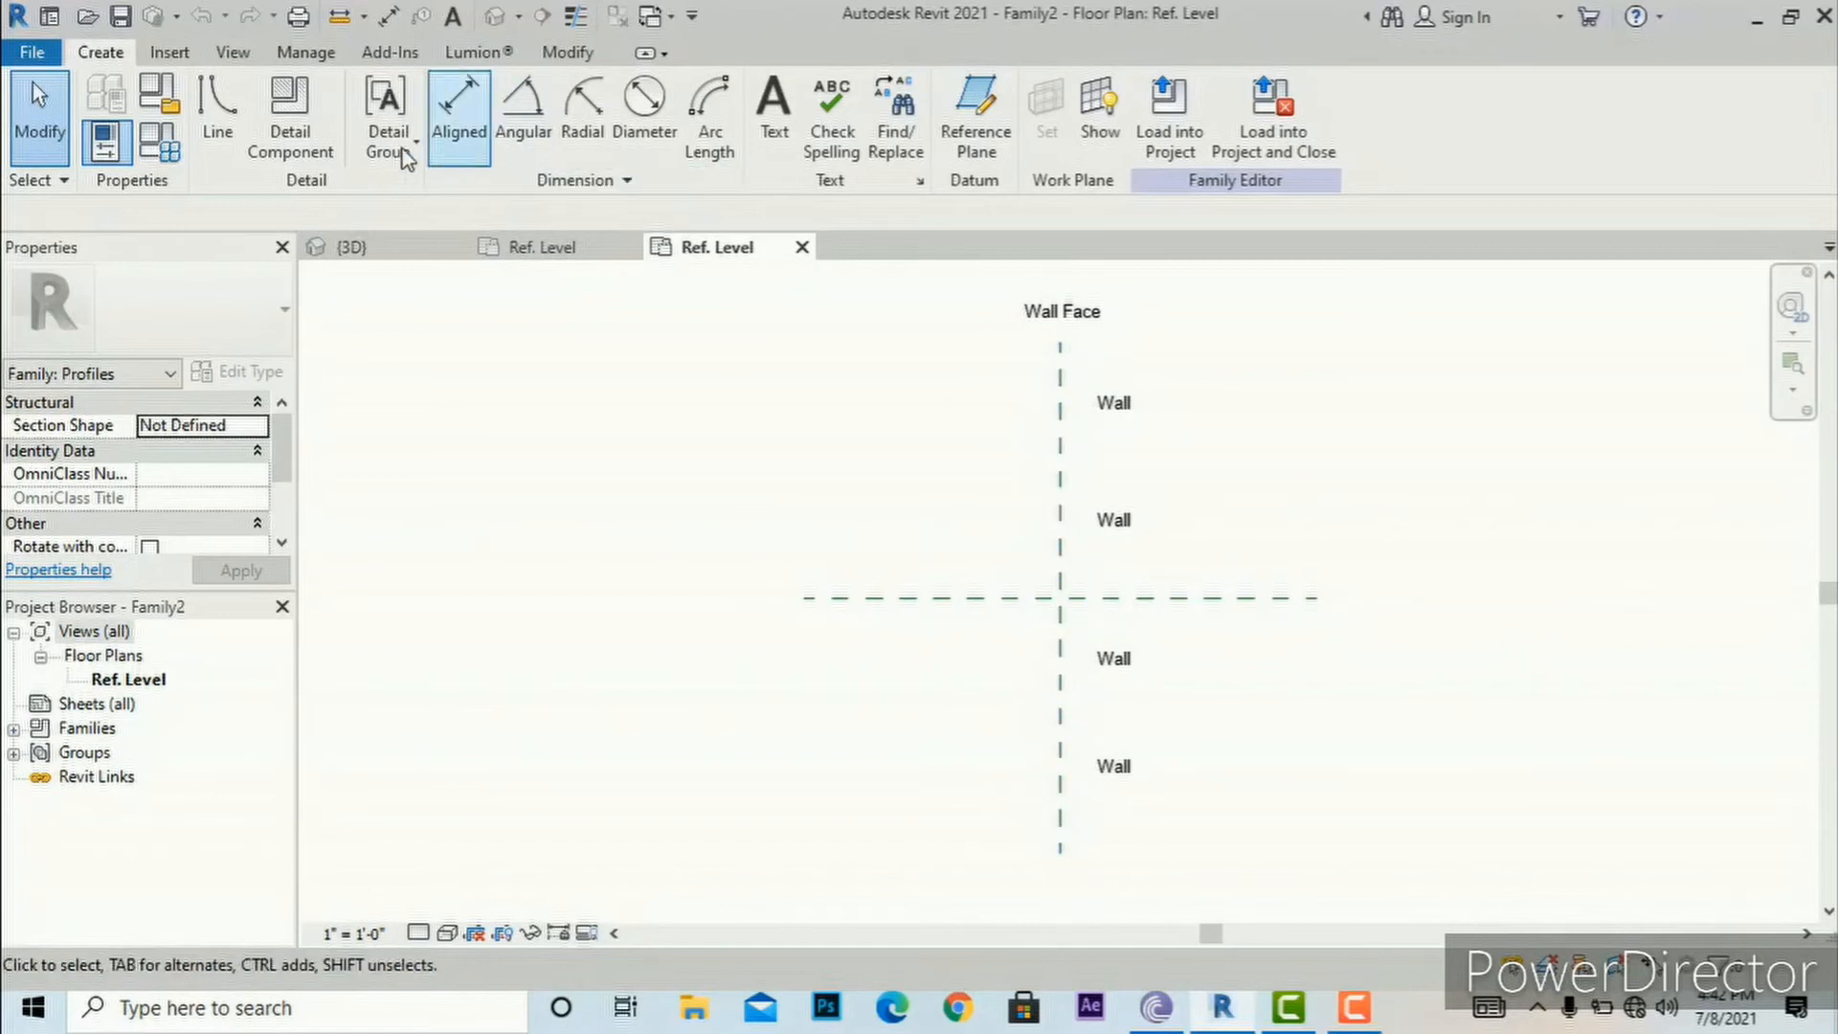
Step: Draw a horizontal line about 3" long from the Wall Face plane into the wall side, above the horizontal reference plane
left_click(220, 125)
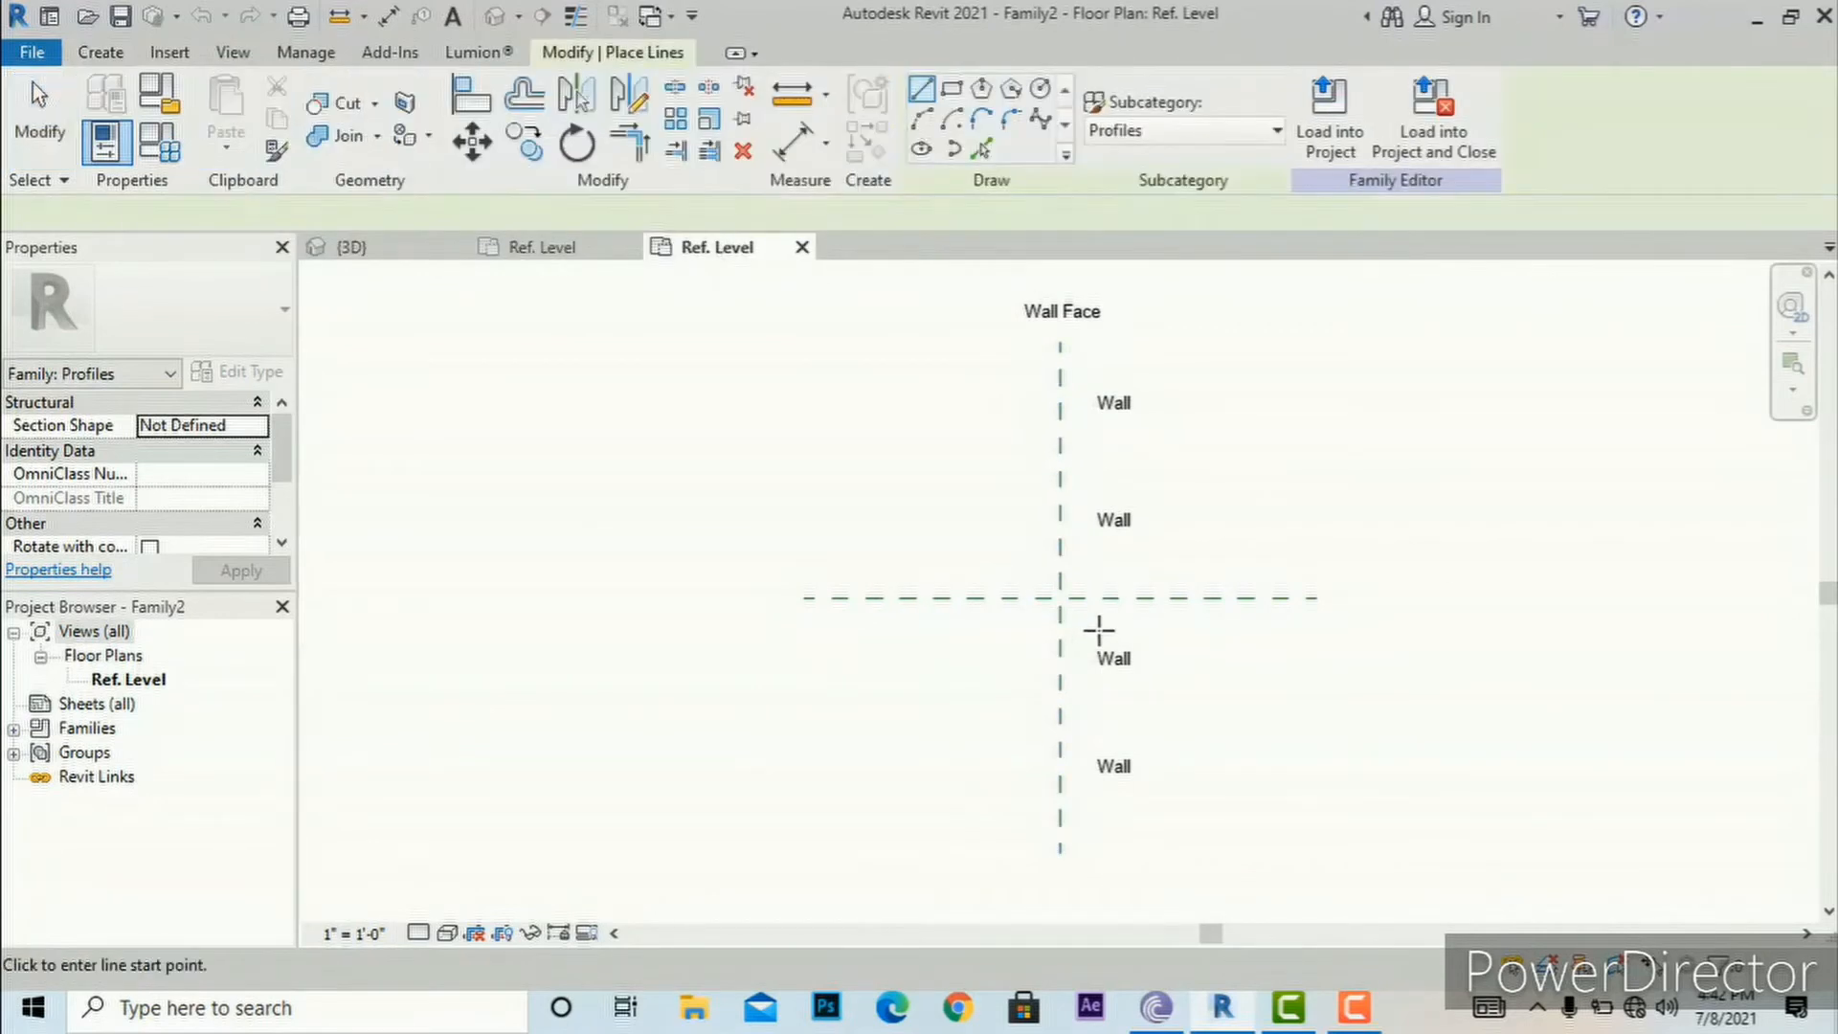
scroll(1106, 613, "up", 4)
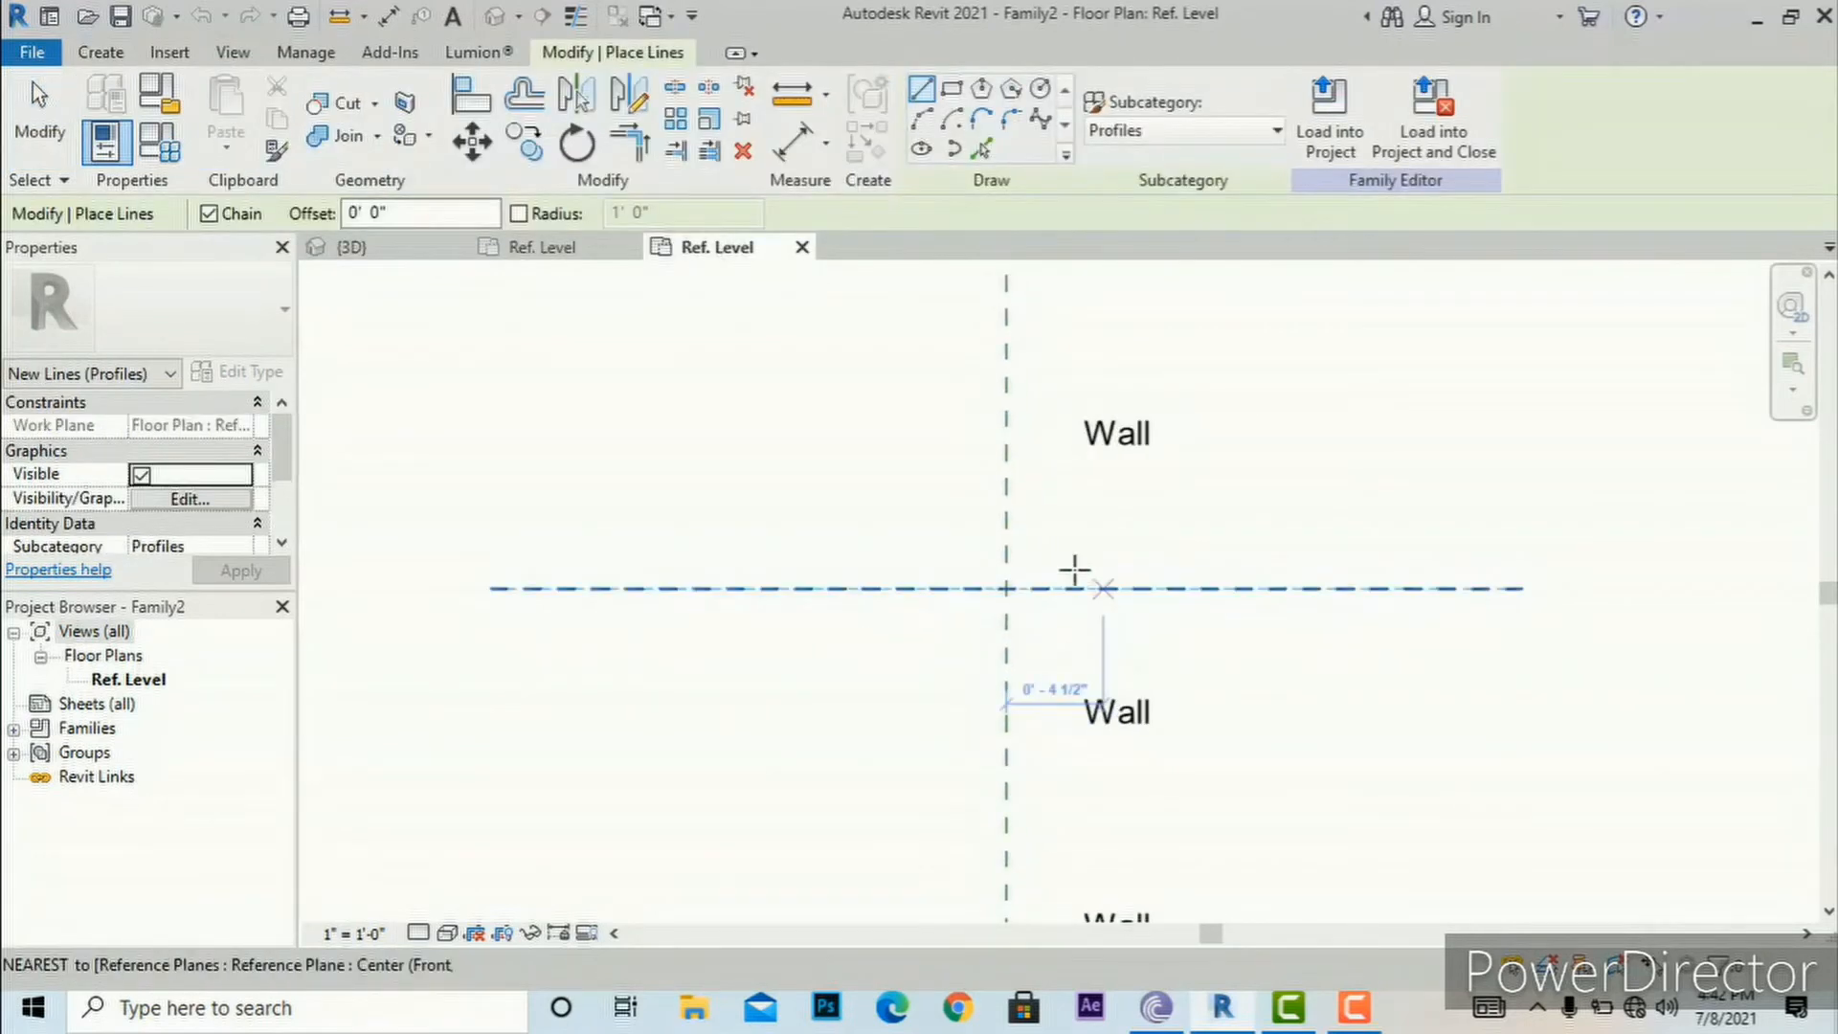
left_click(1007, 491)
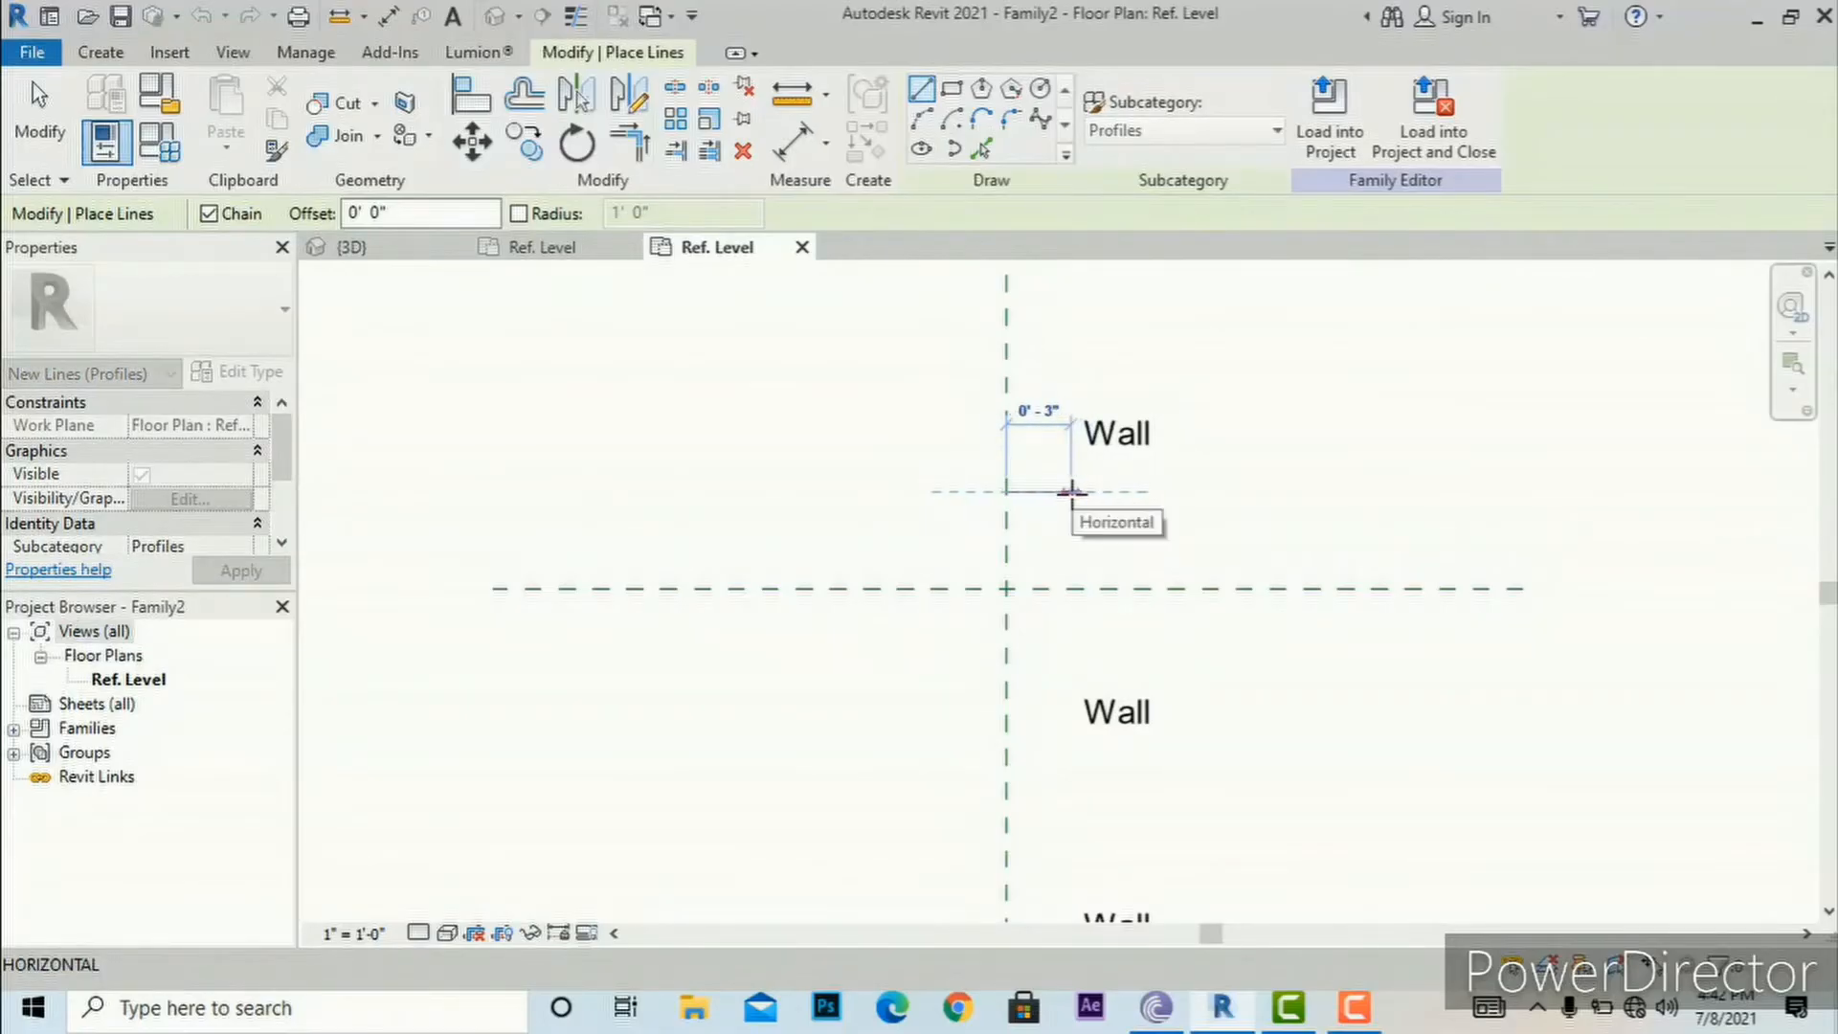
left_click(1070, 492)
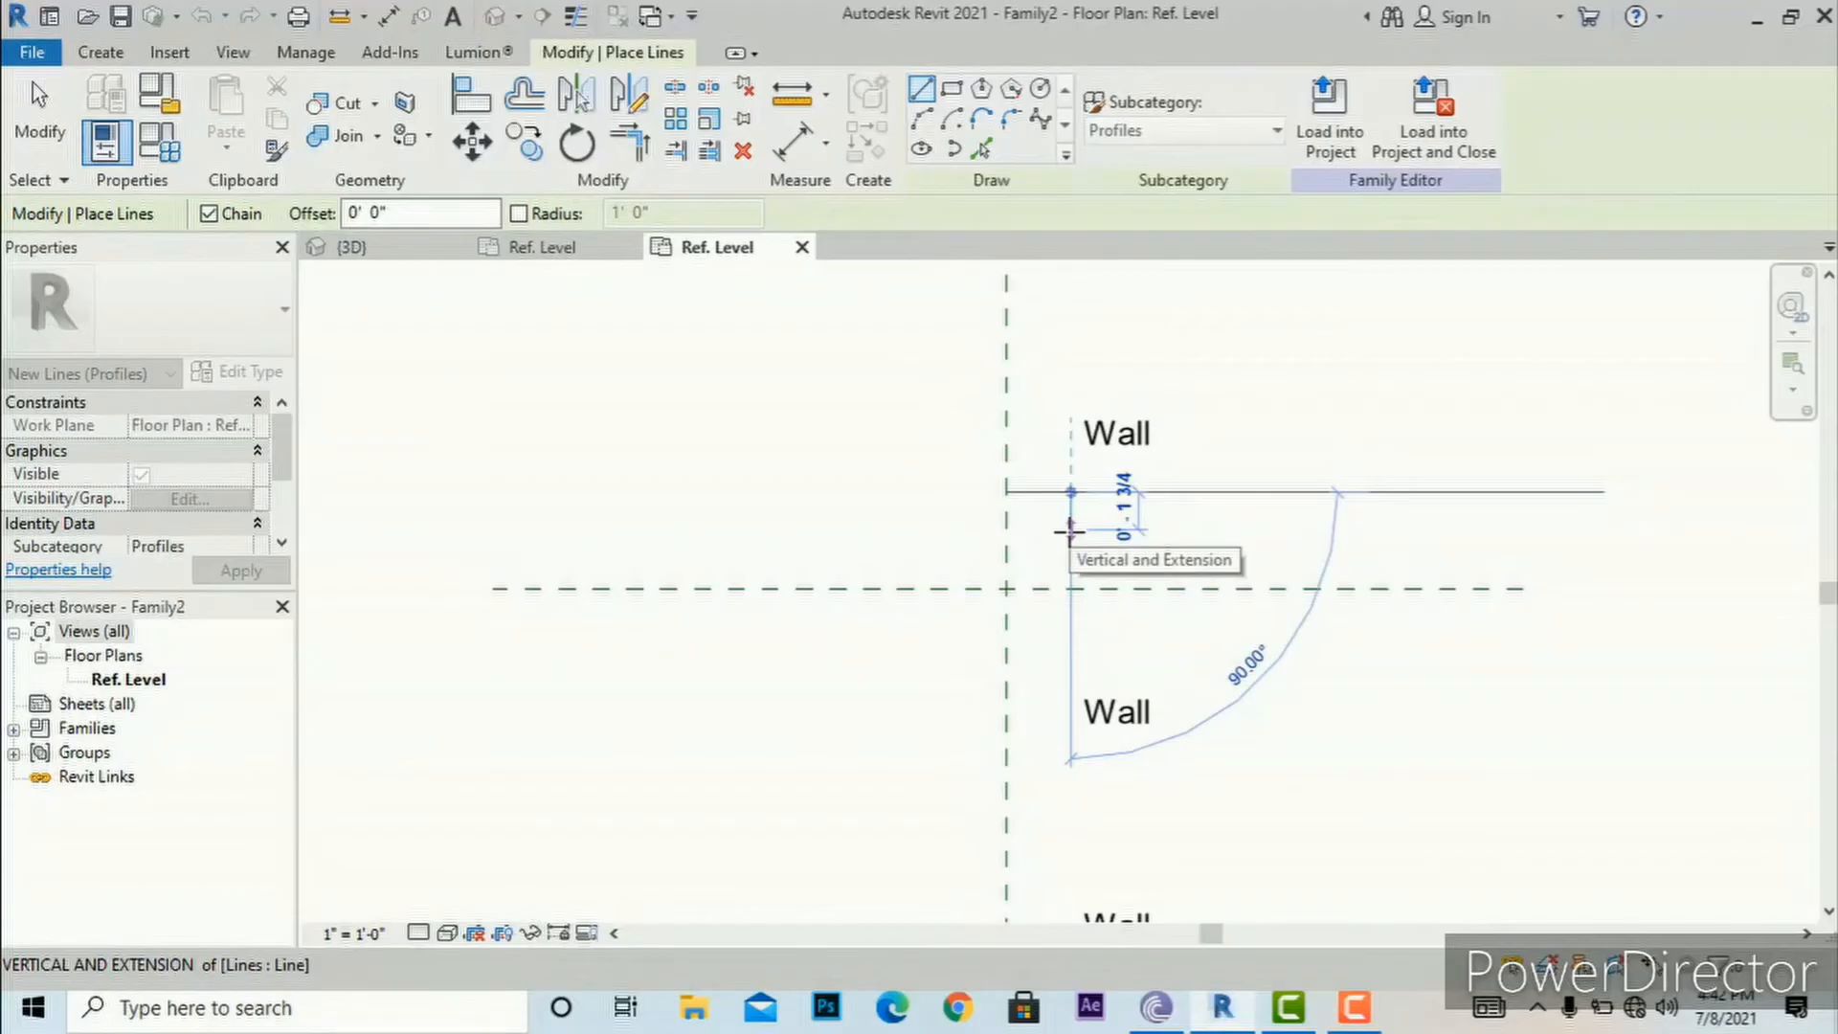
Step: Continue the profile downward from the line's end with three connected arcs curving alternately outward, inward and outward
left_click(920, 121)
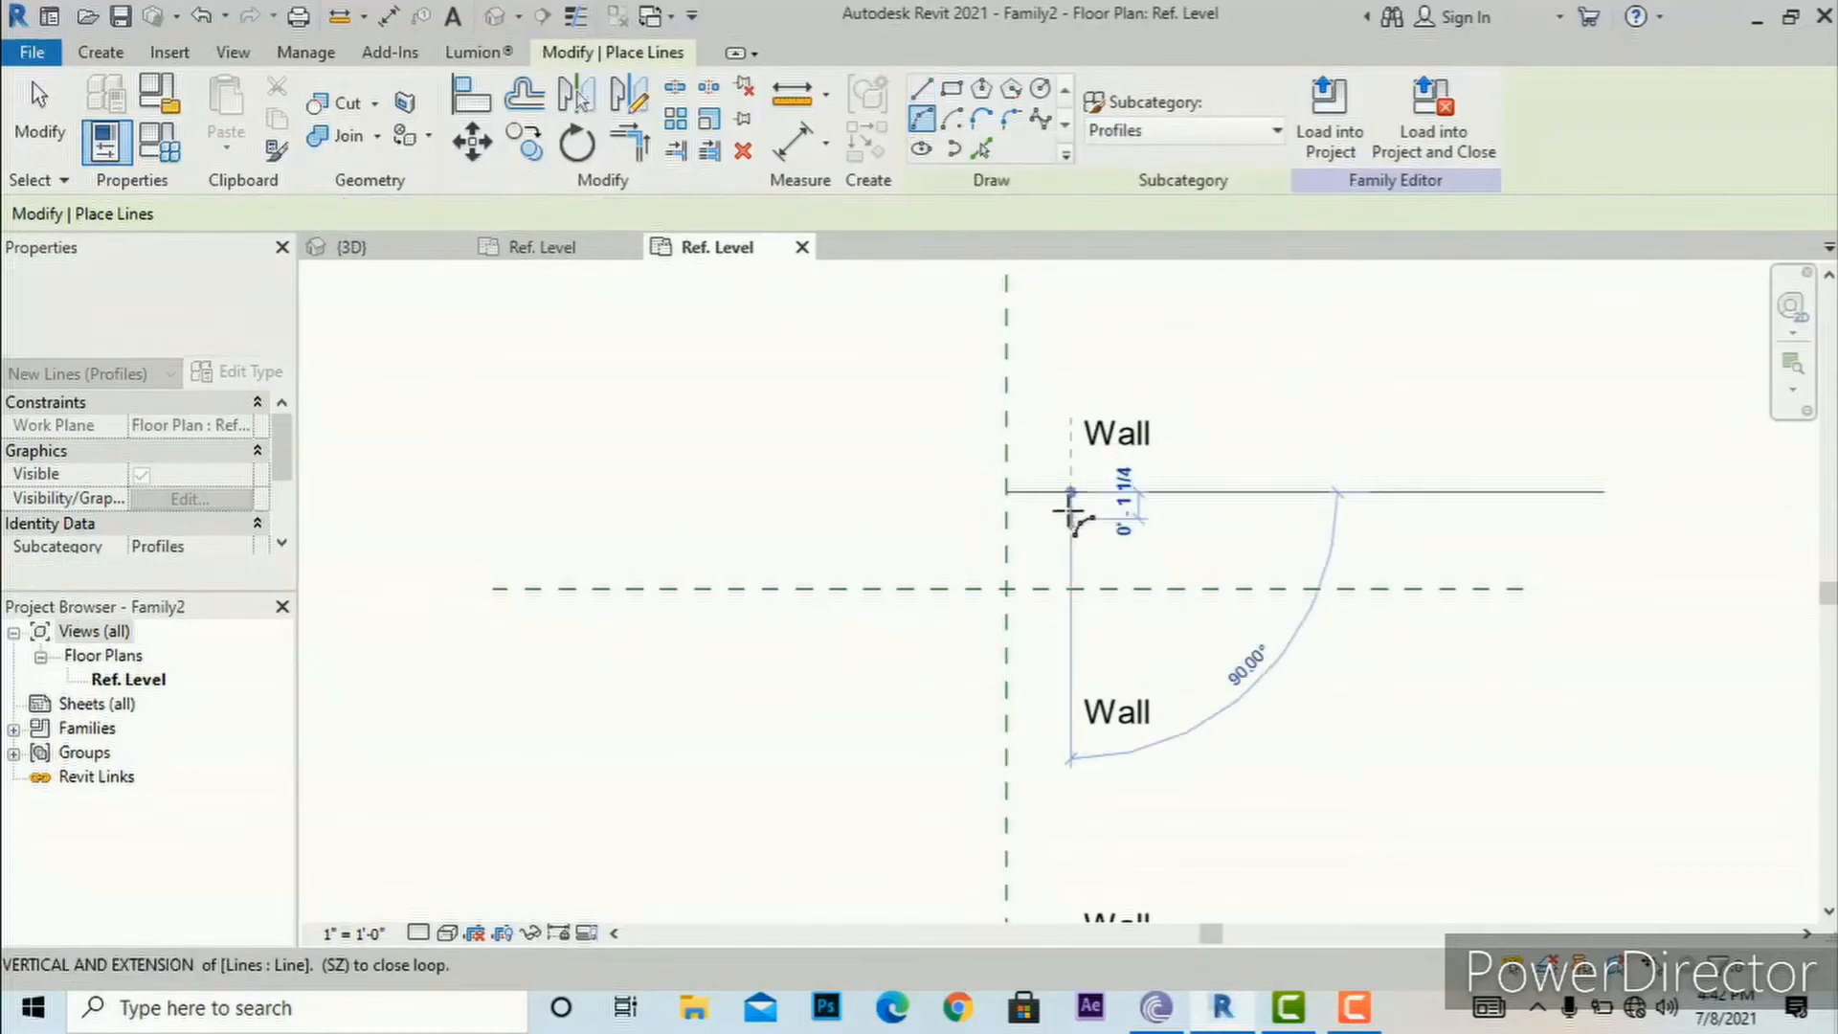
scroll(1067, 511, "up", 3)
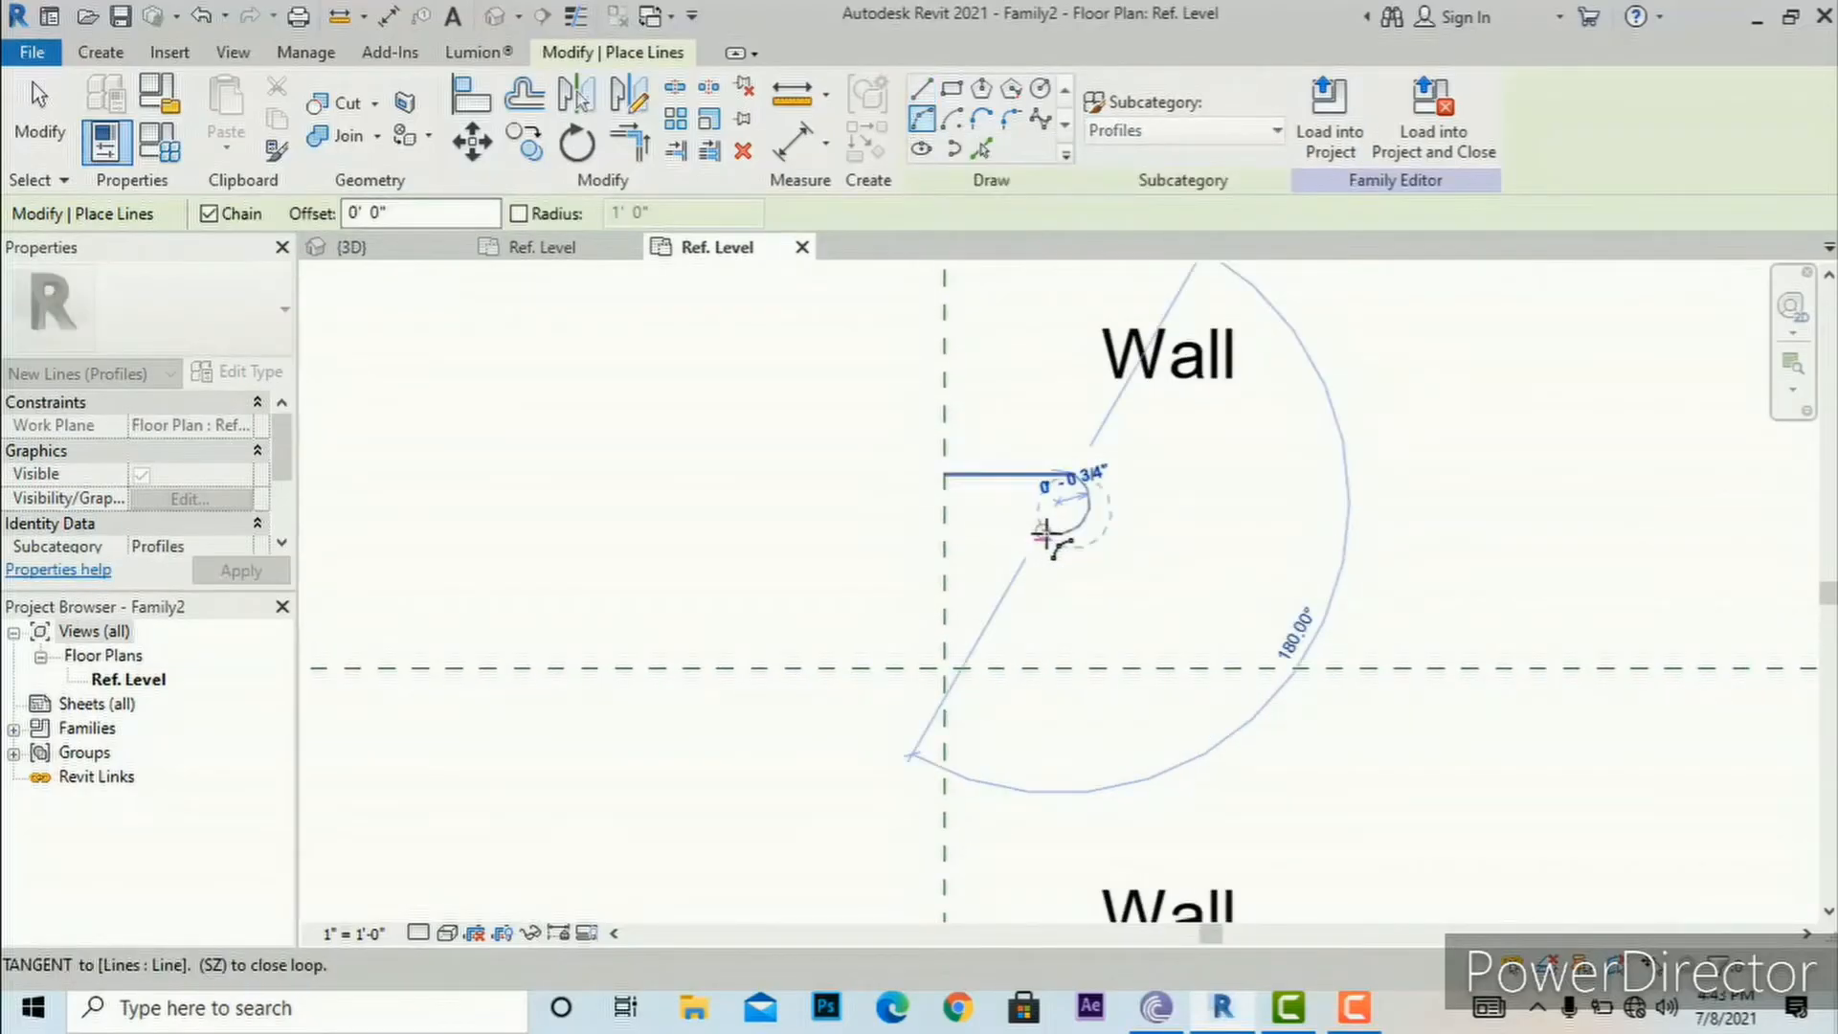
left_click(1042, 530)
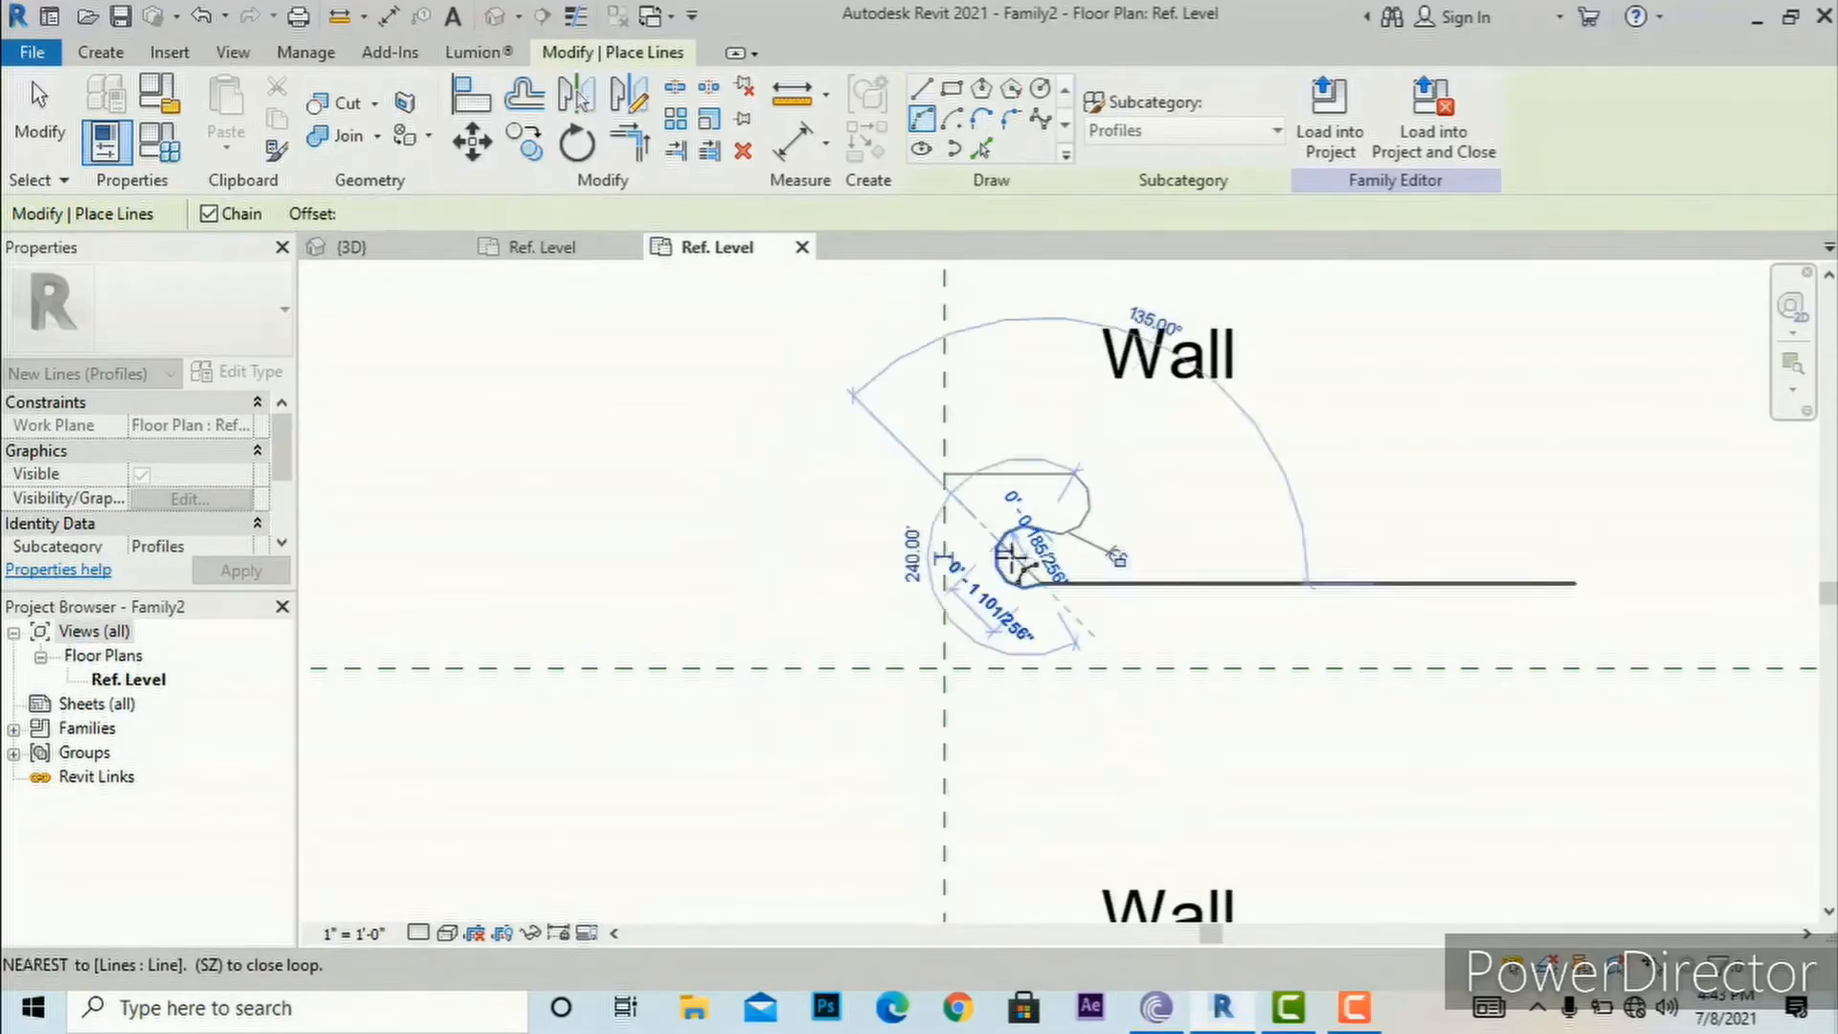
left_click(1082, 585)
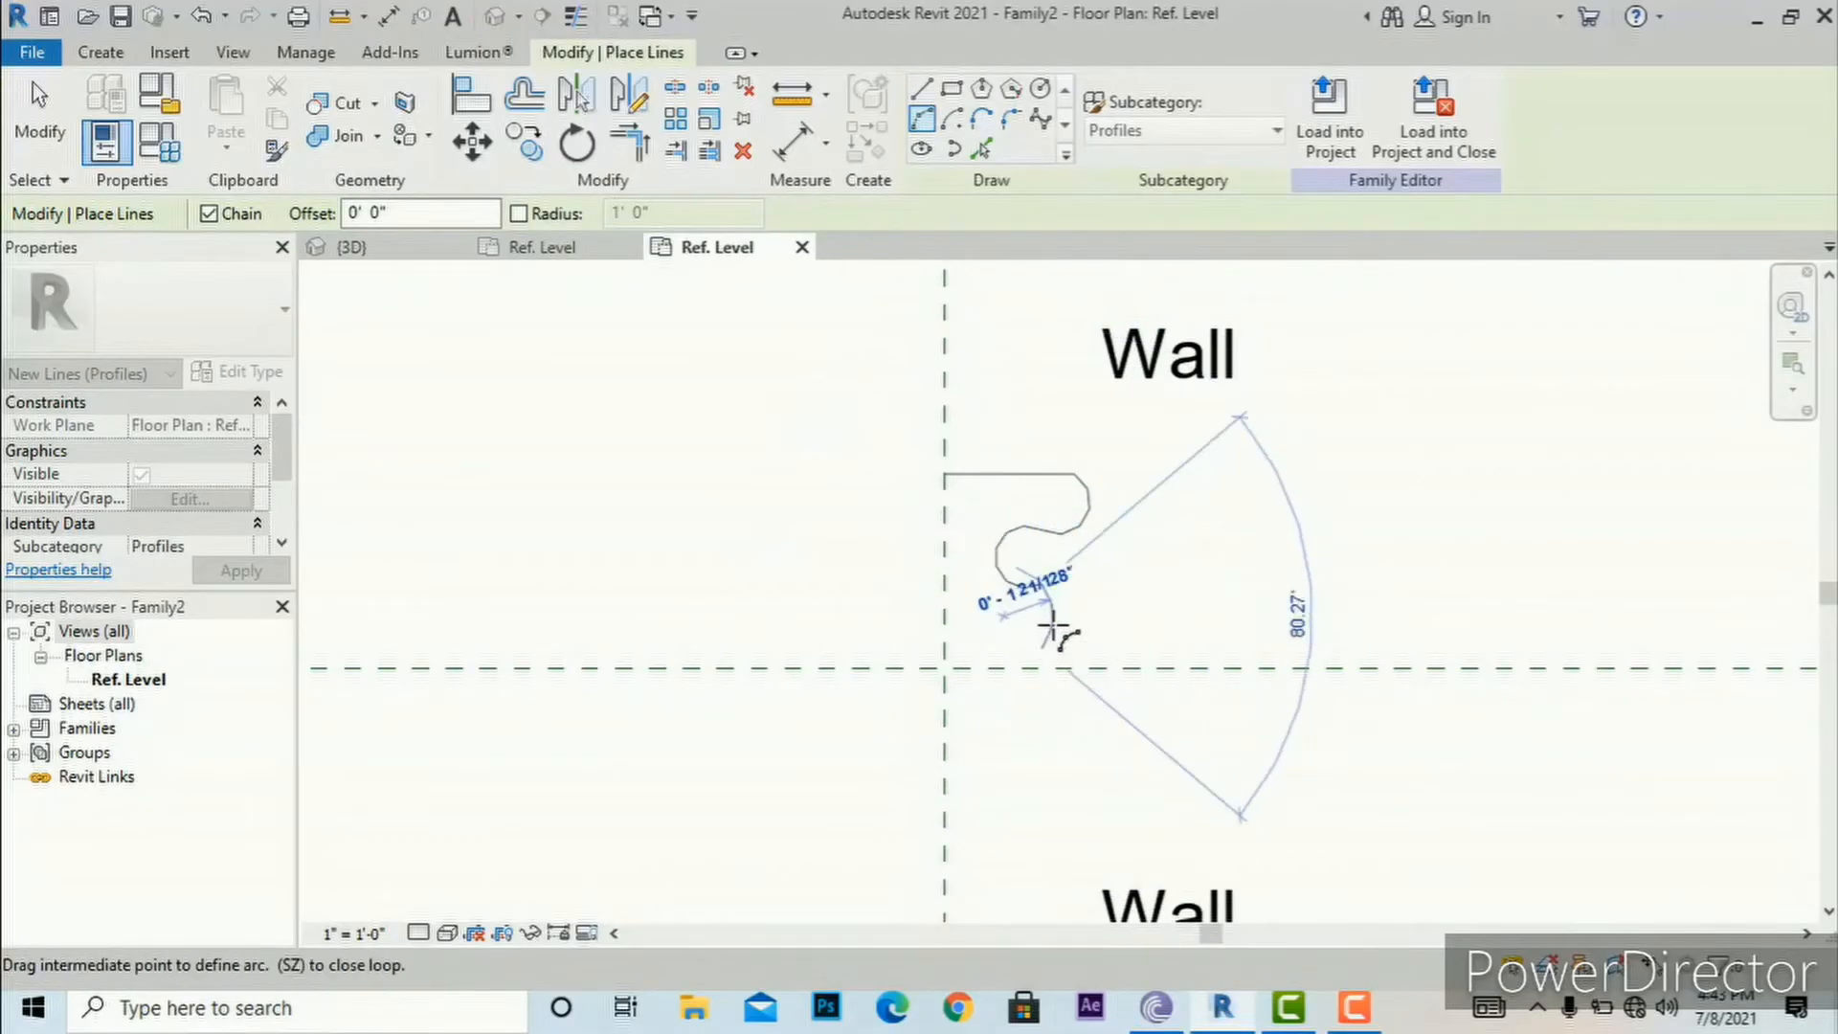
left_click(1099, 622)
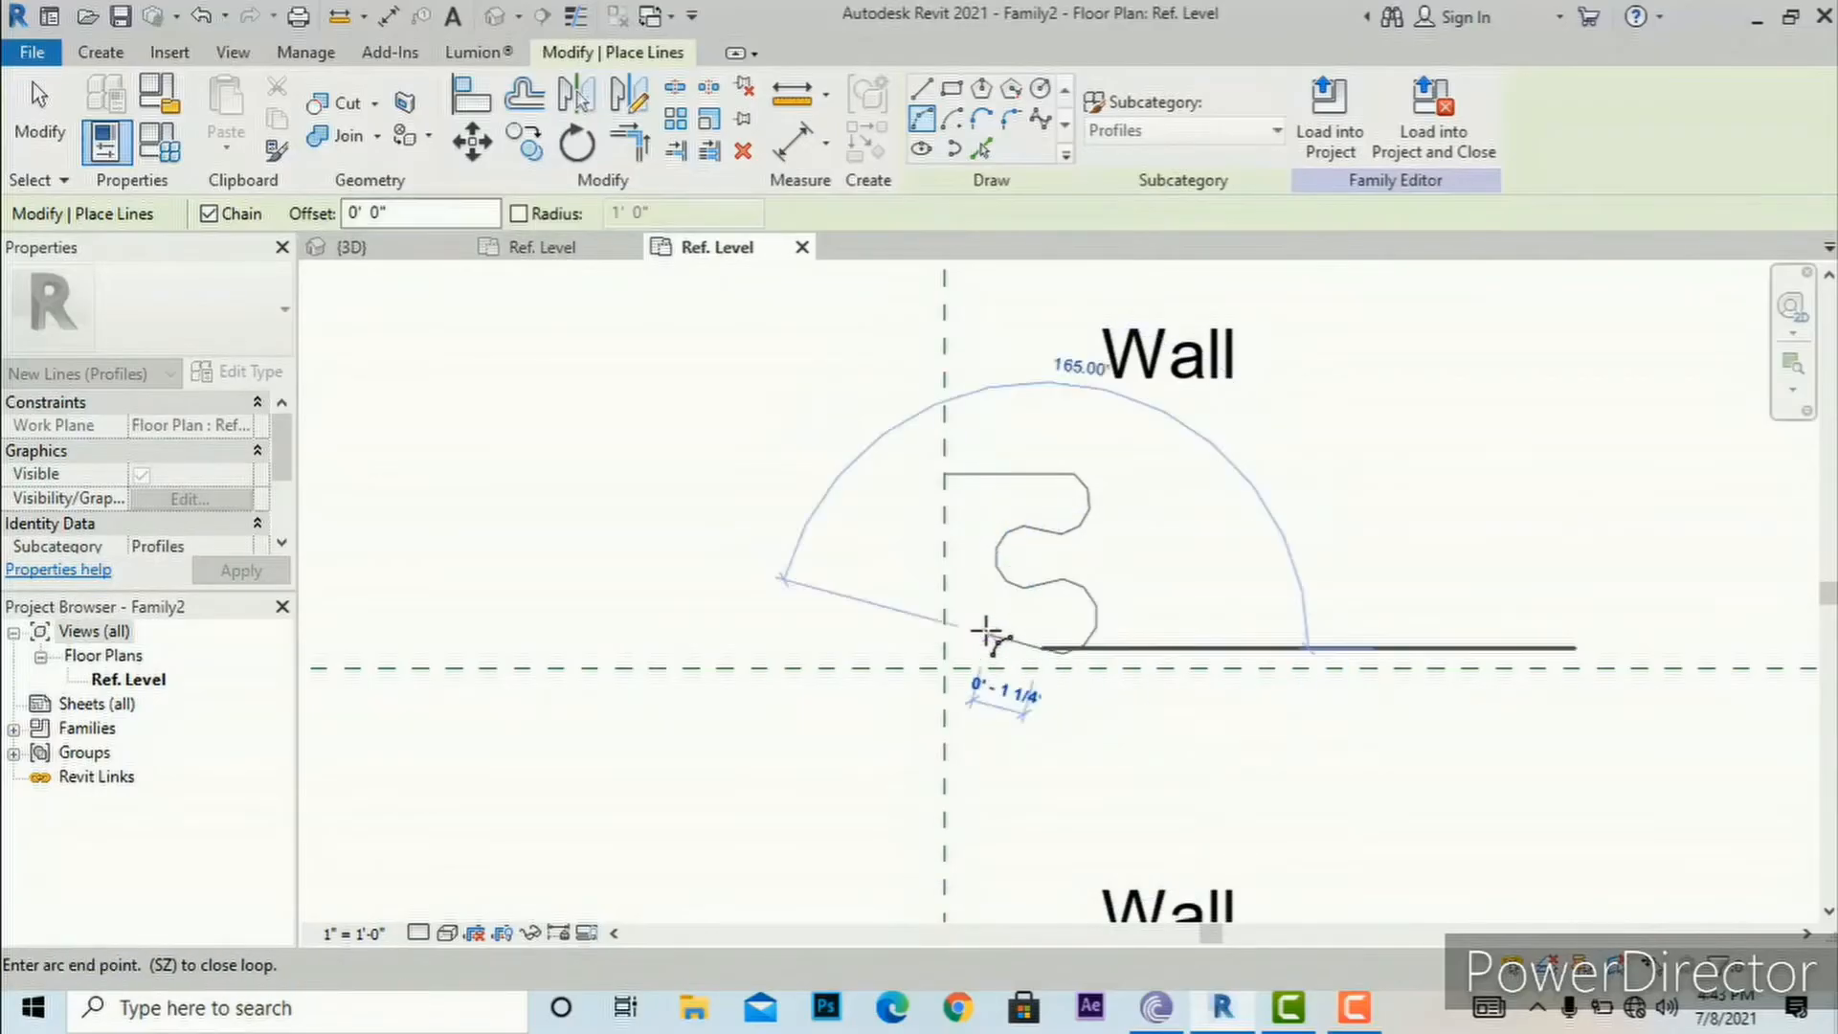
Step: Close the profile with straight lines down to the horizontal reference plane, along it to the Wall Face plane, and up to the start point
left_click(921, 88)
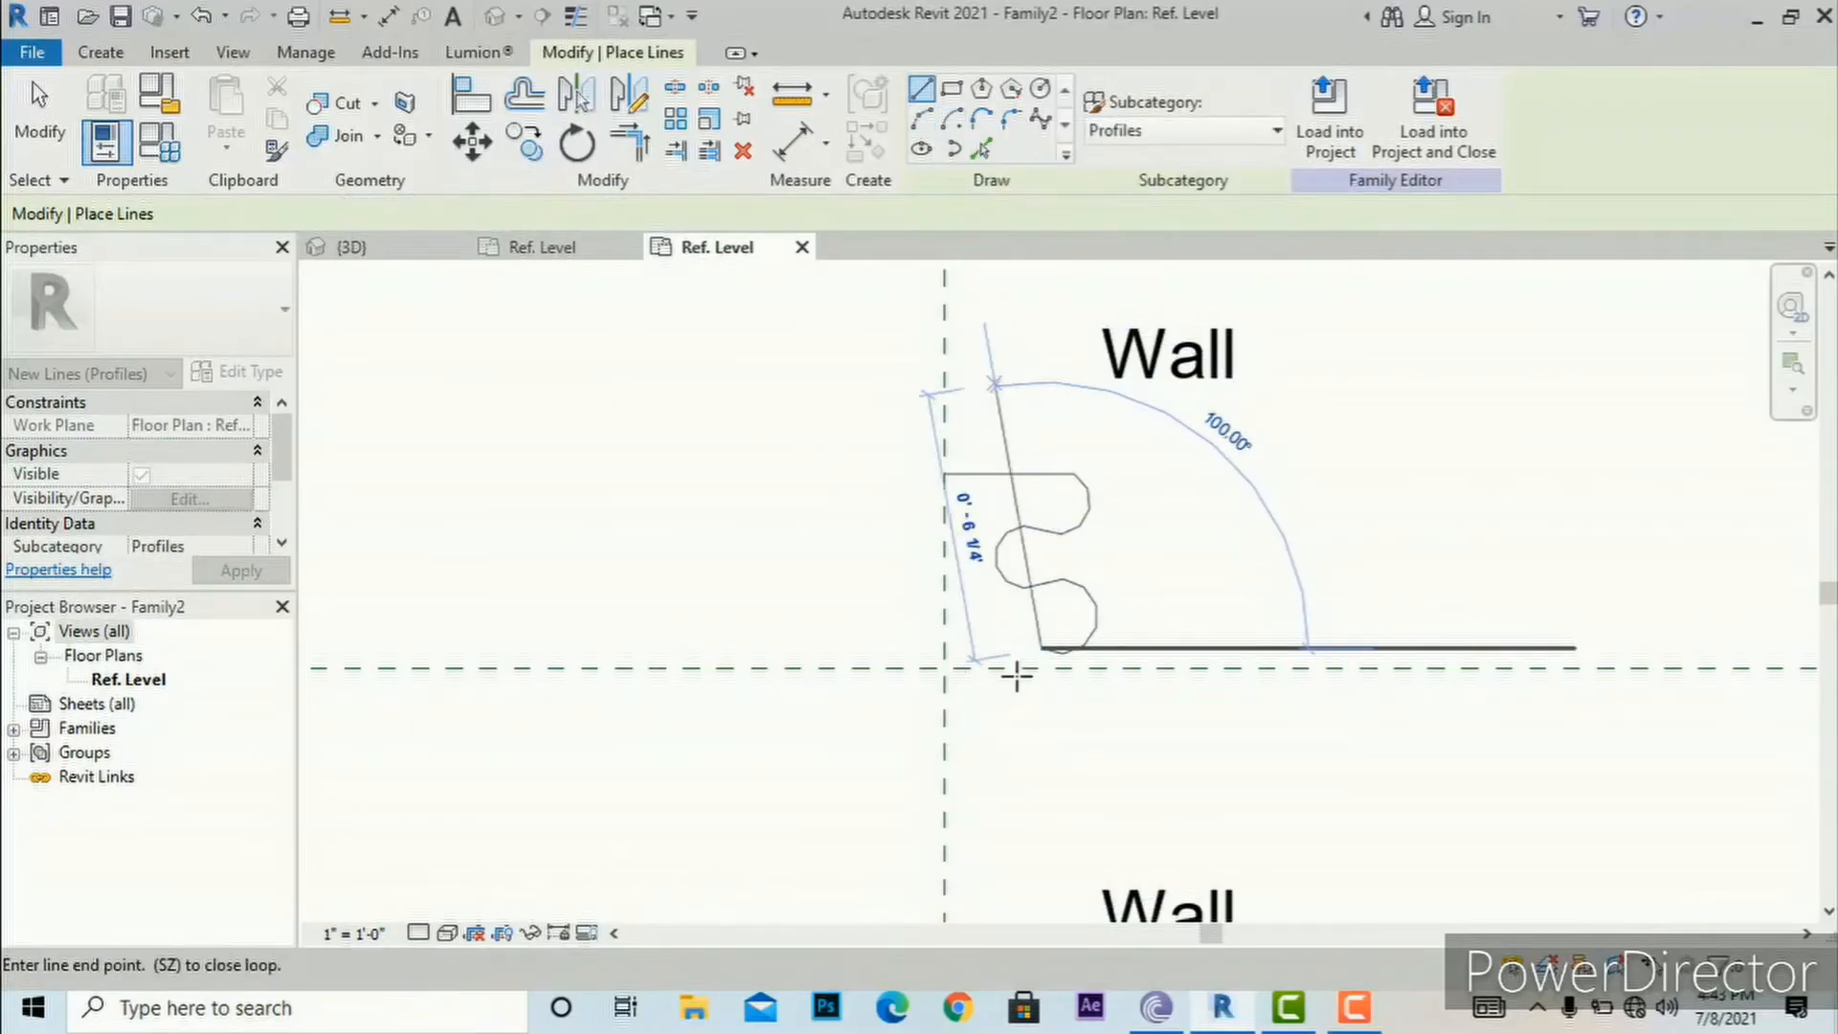
left_click(1042, 668)
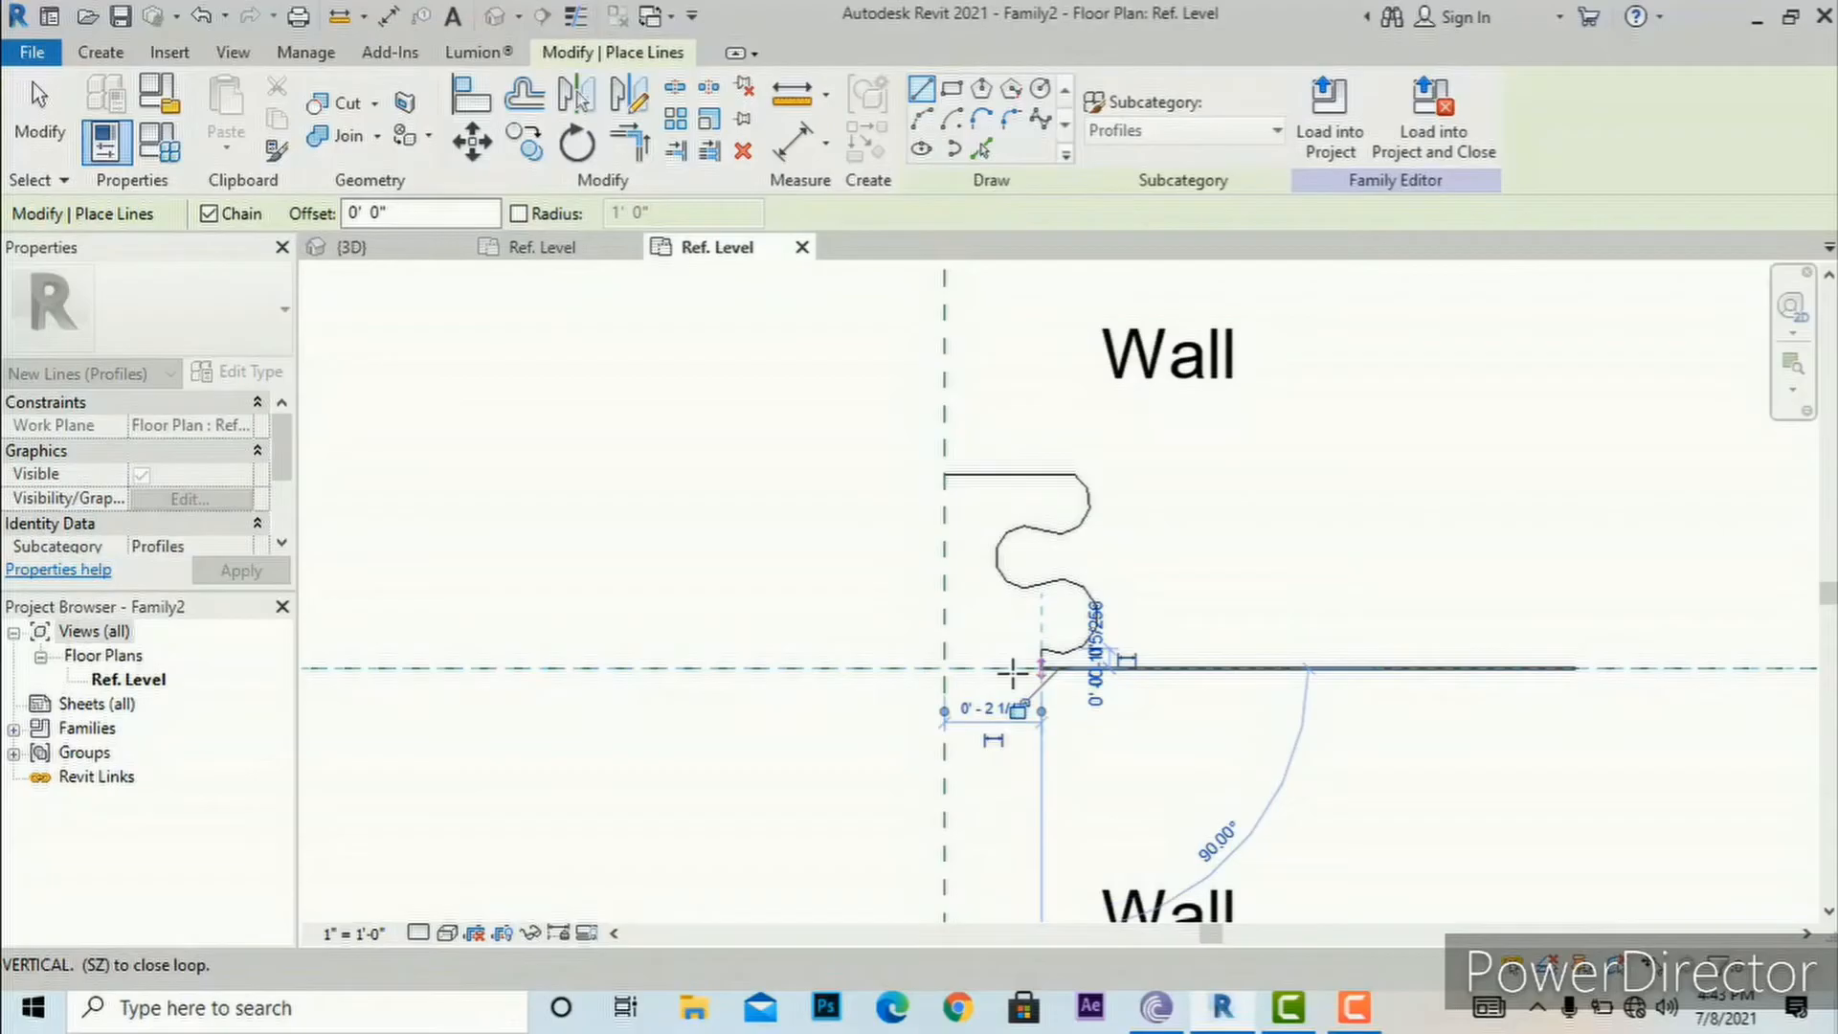
left_click(944, 668)
left_click(944, 475)
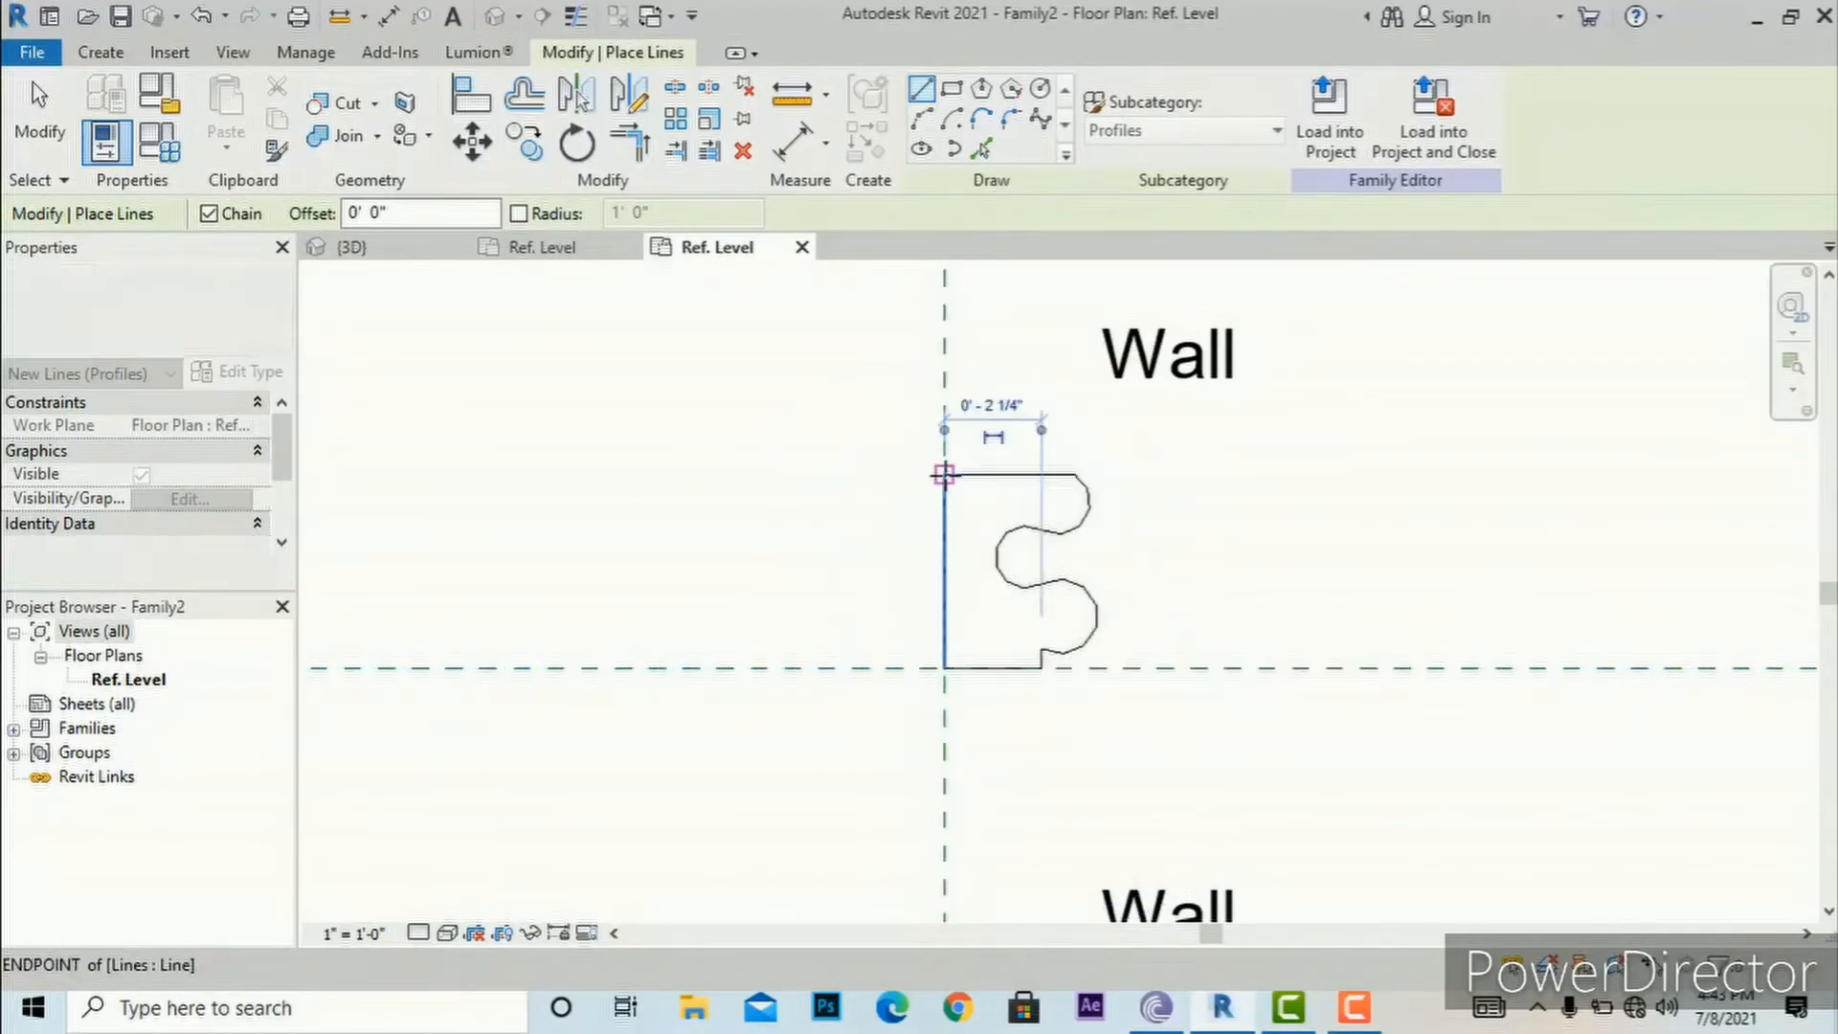
key("Escape")
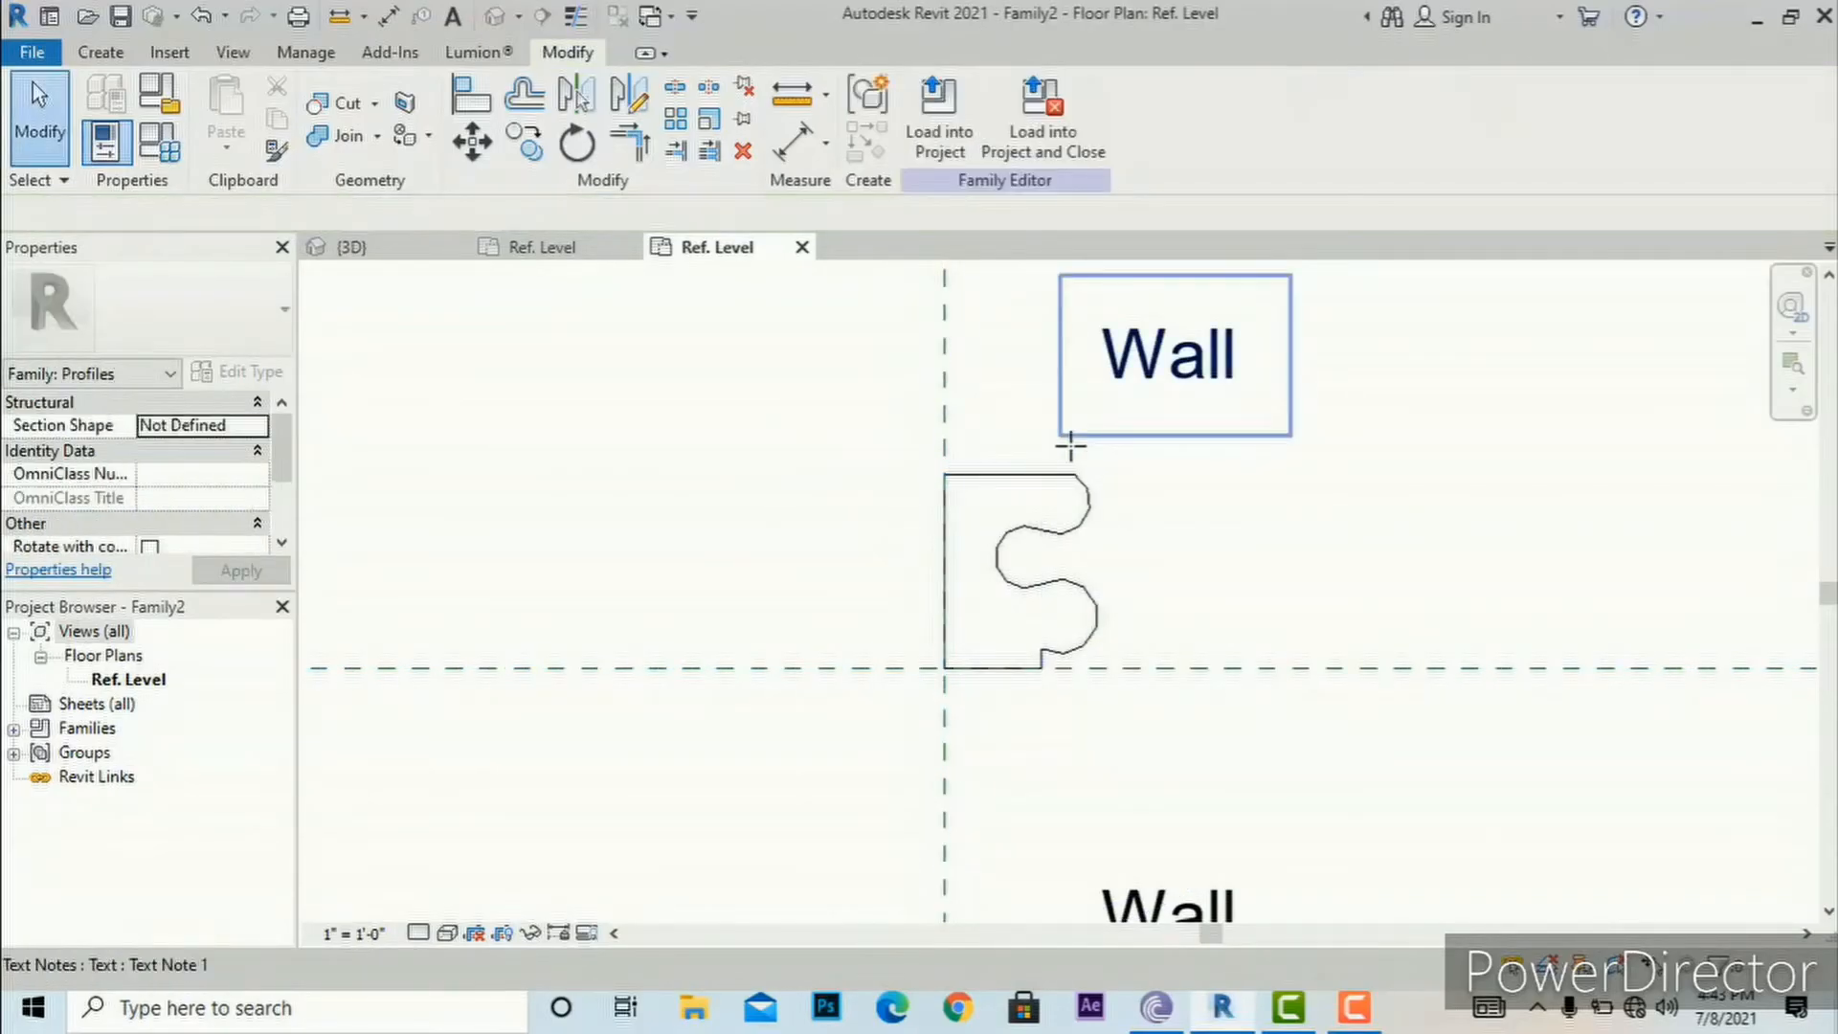
Step: Save the profile family to the Desktop as sweep 12345 and load it into the open building project
left_click(34, 54)
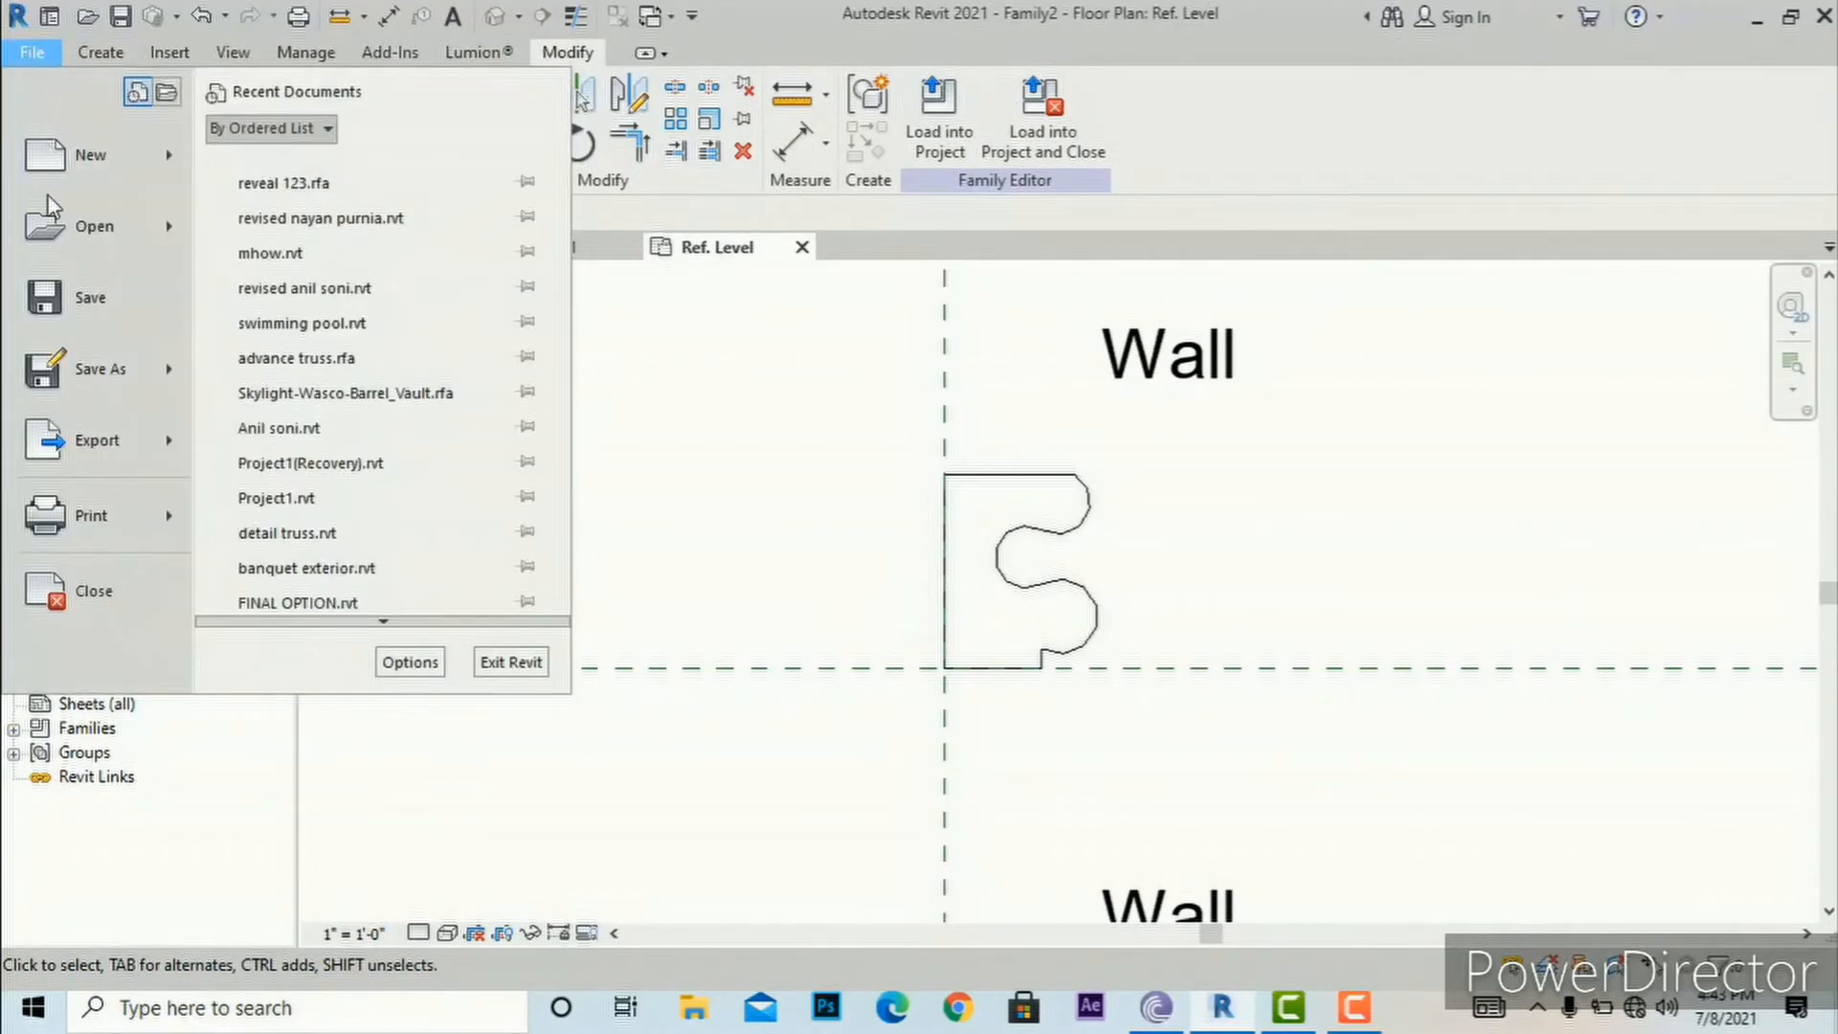
left_click(69, 305)
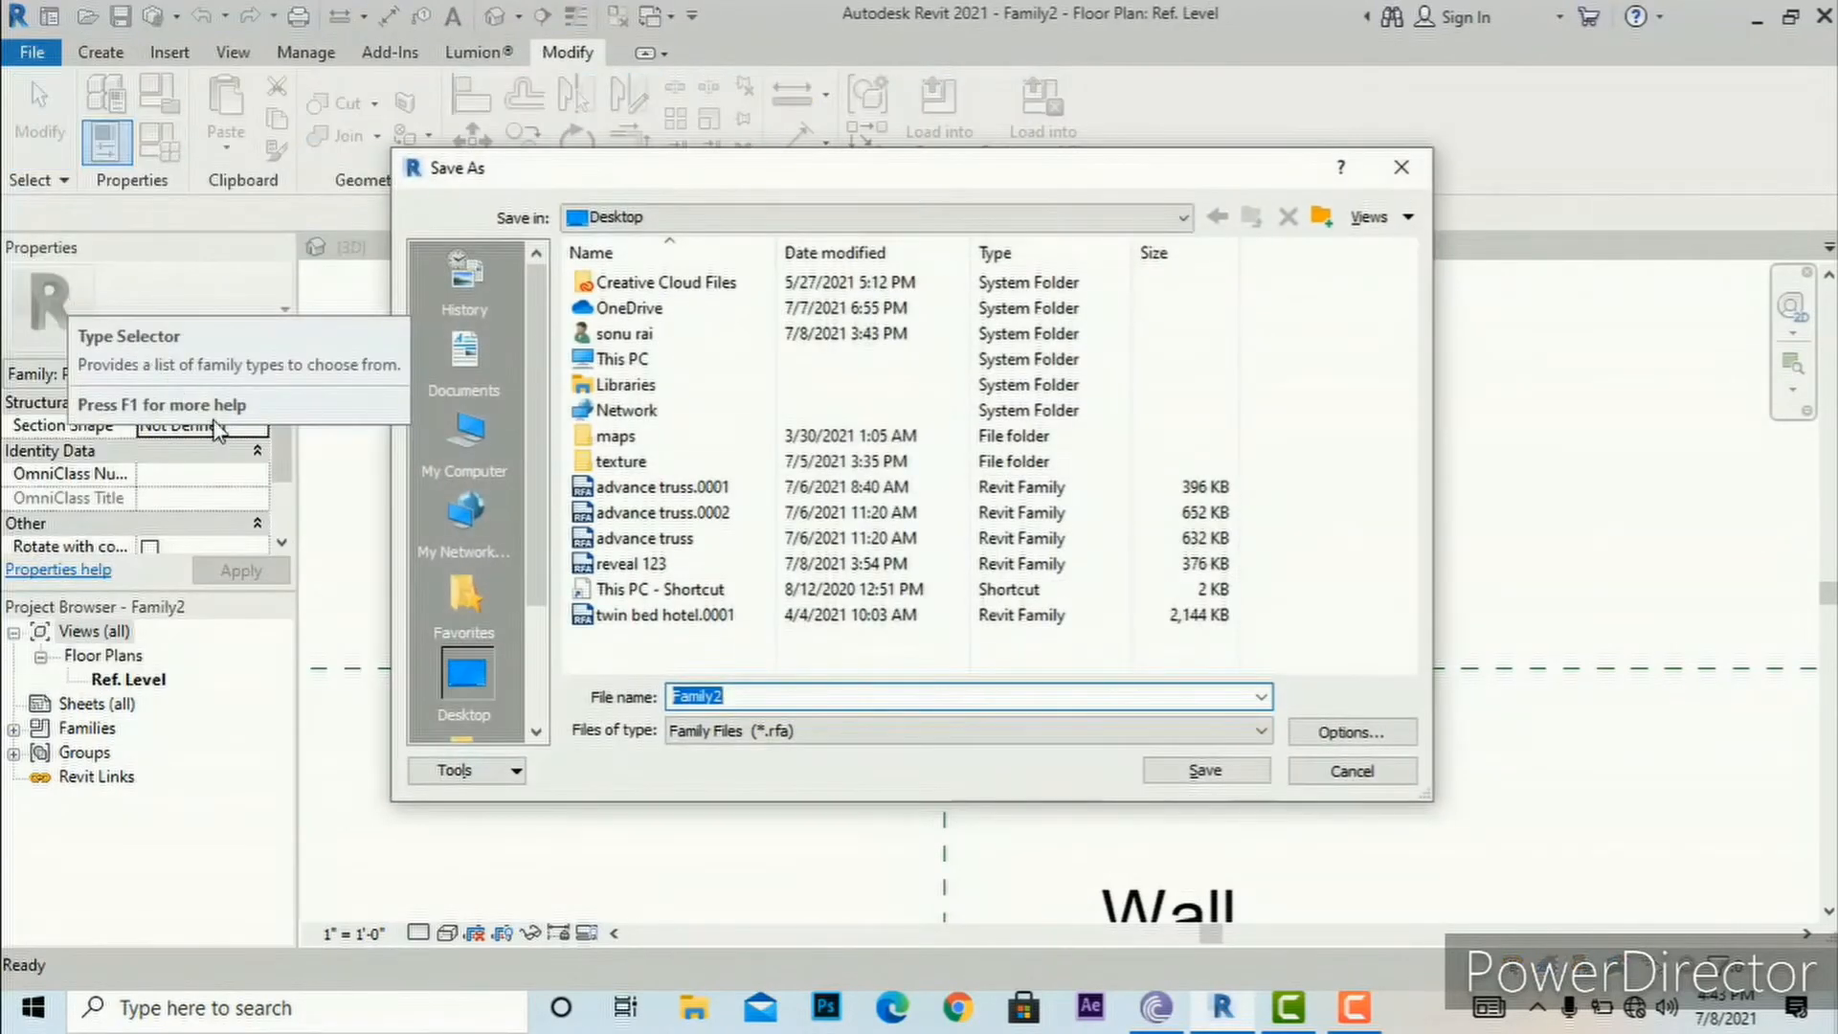
left_click(480, 693)
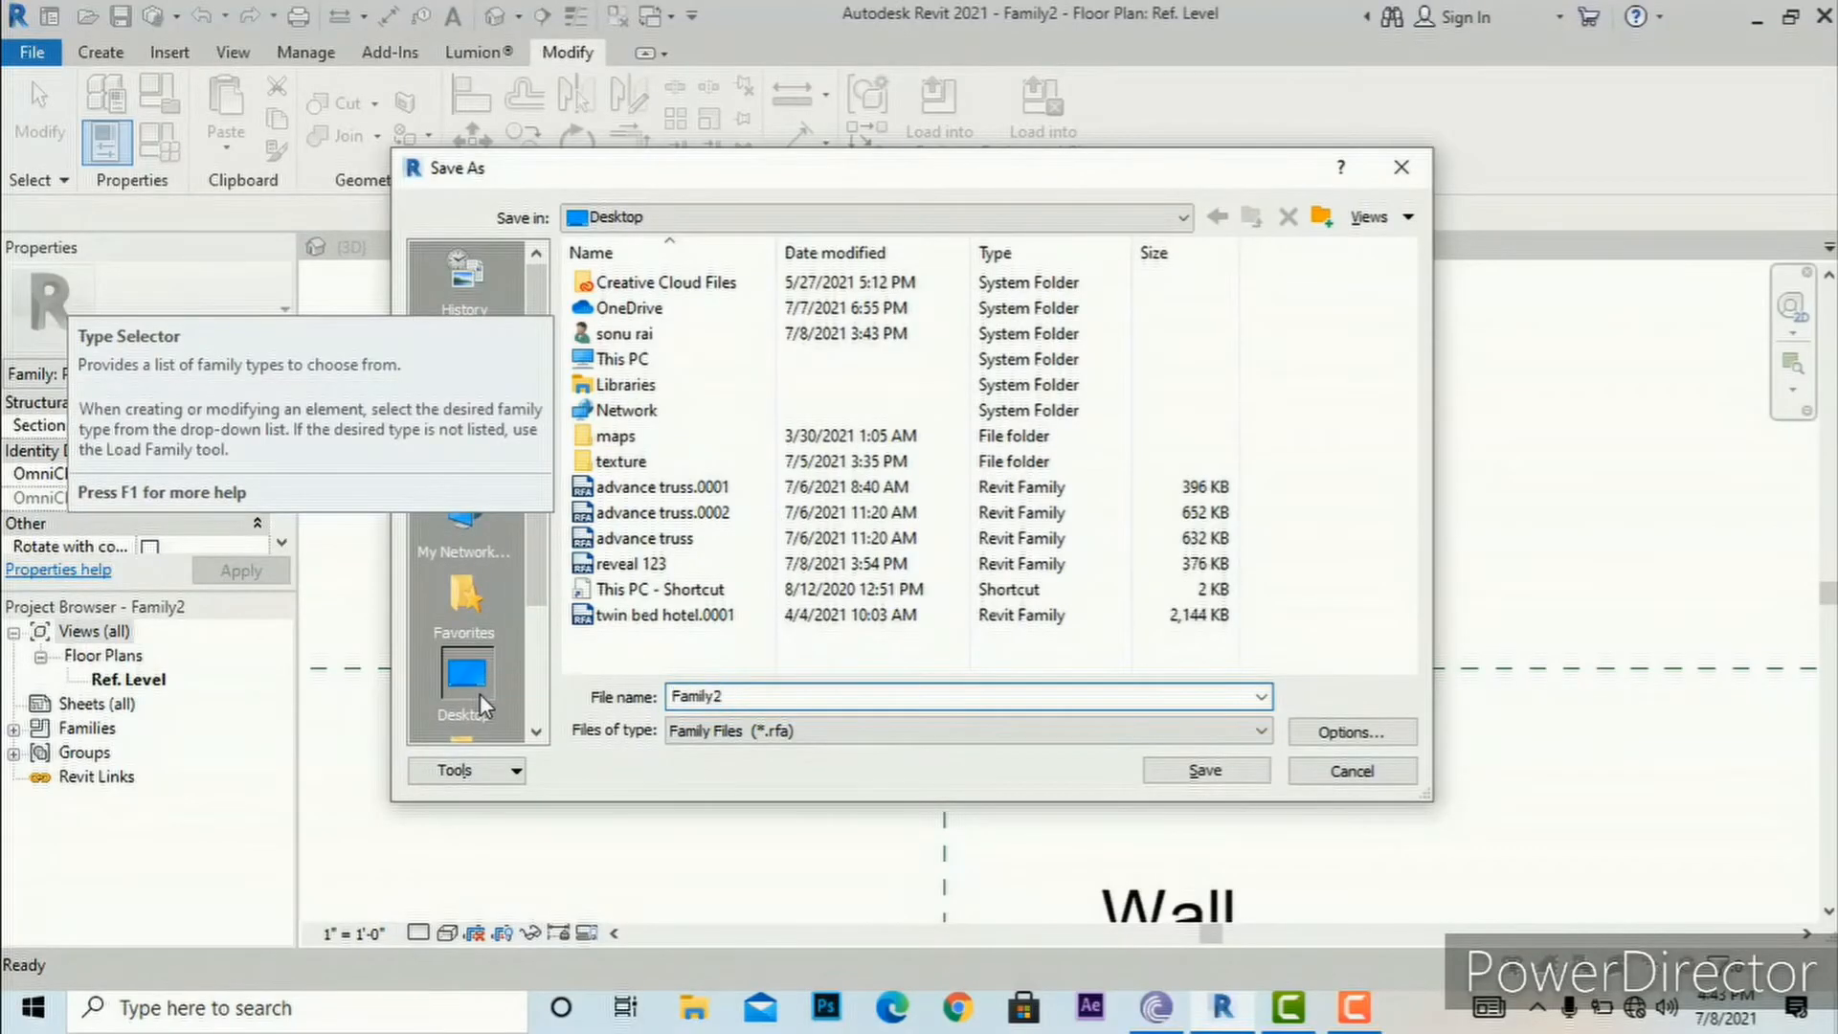
double_click(746, 697)
type("sweep 12345")
left_click(1203, 771)
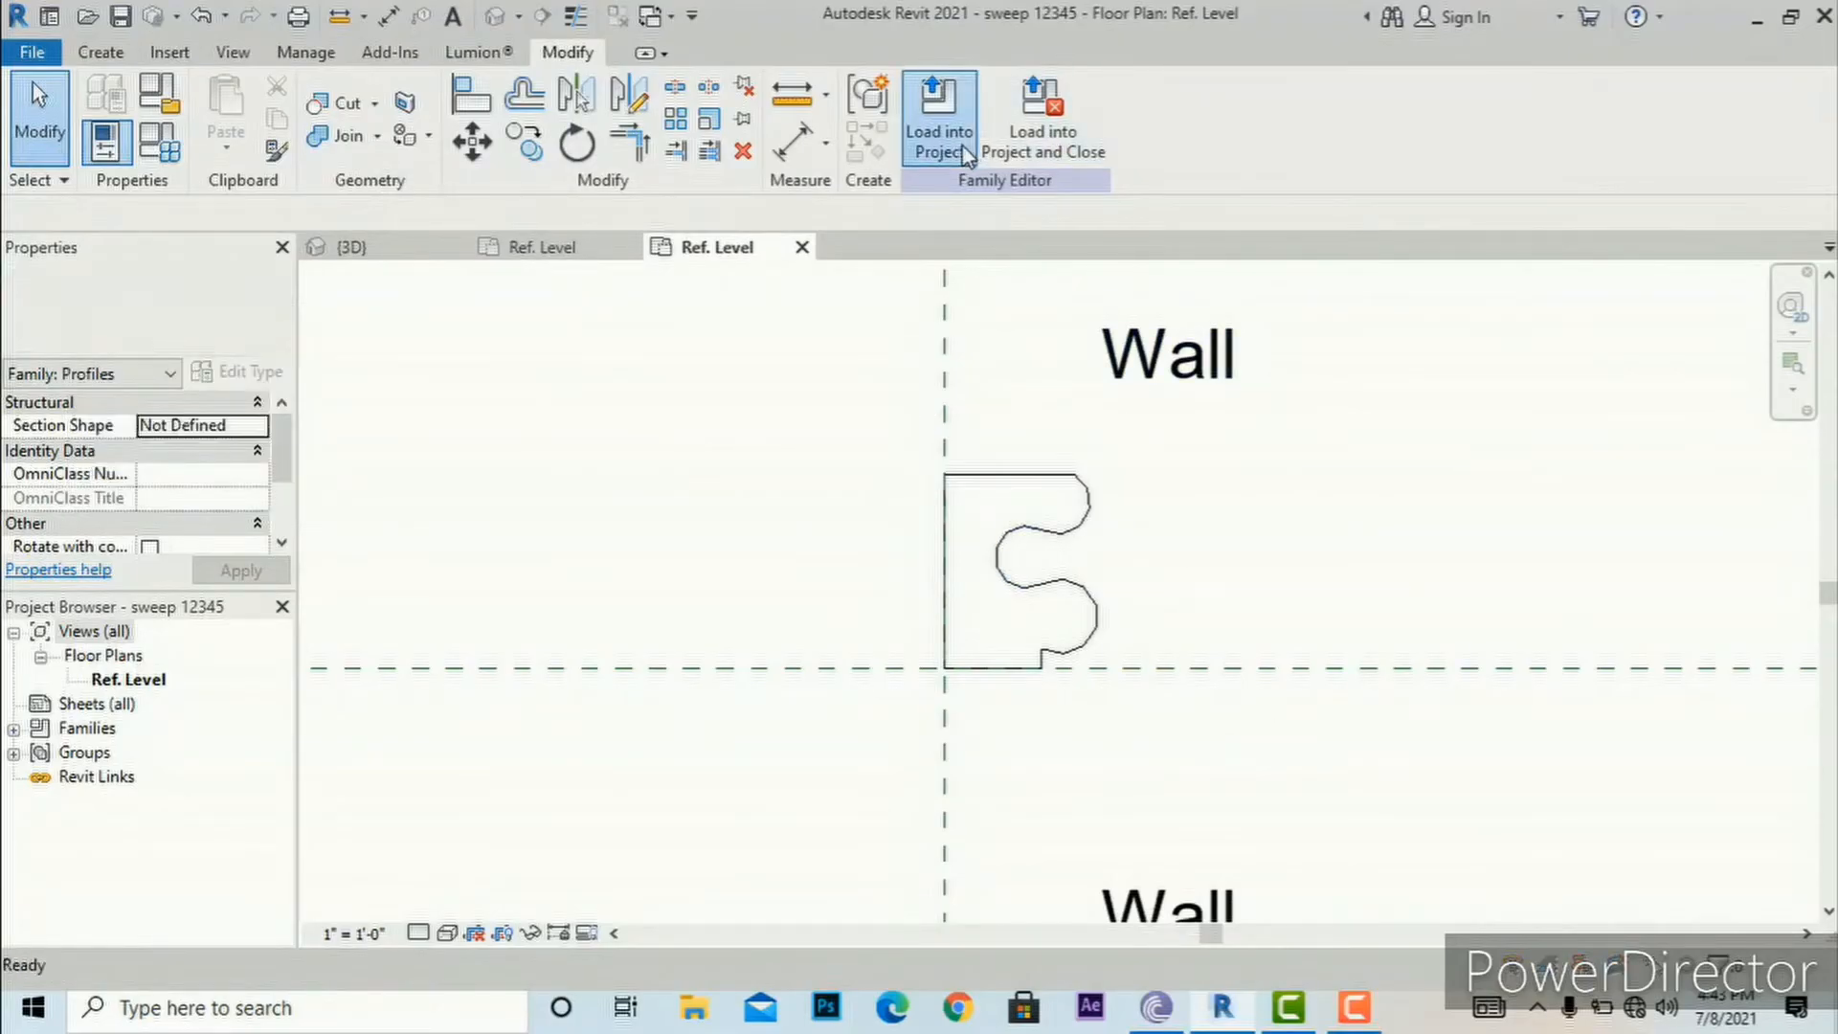
left_click(938, 124)
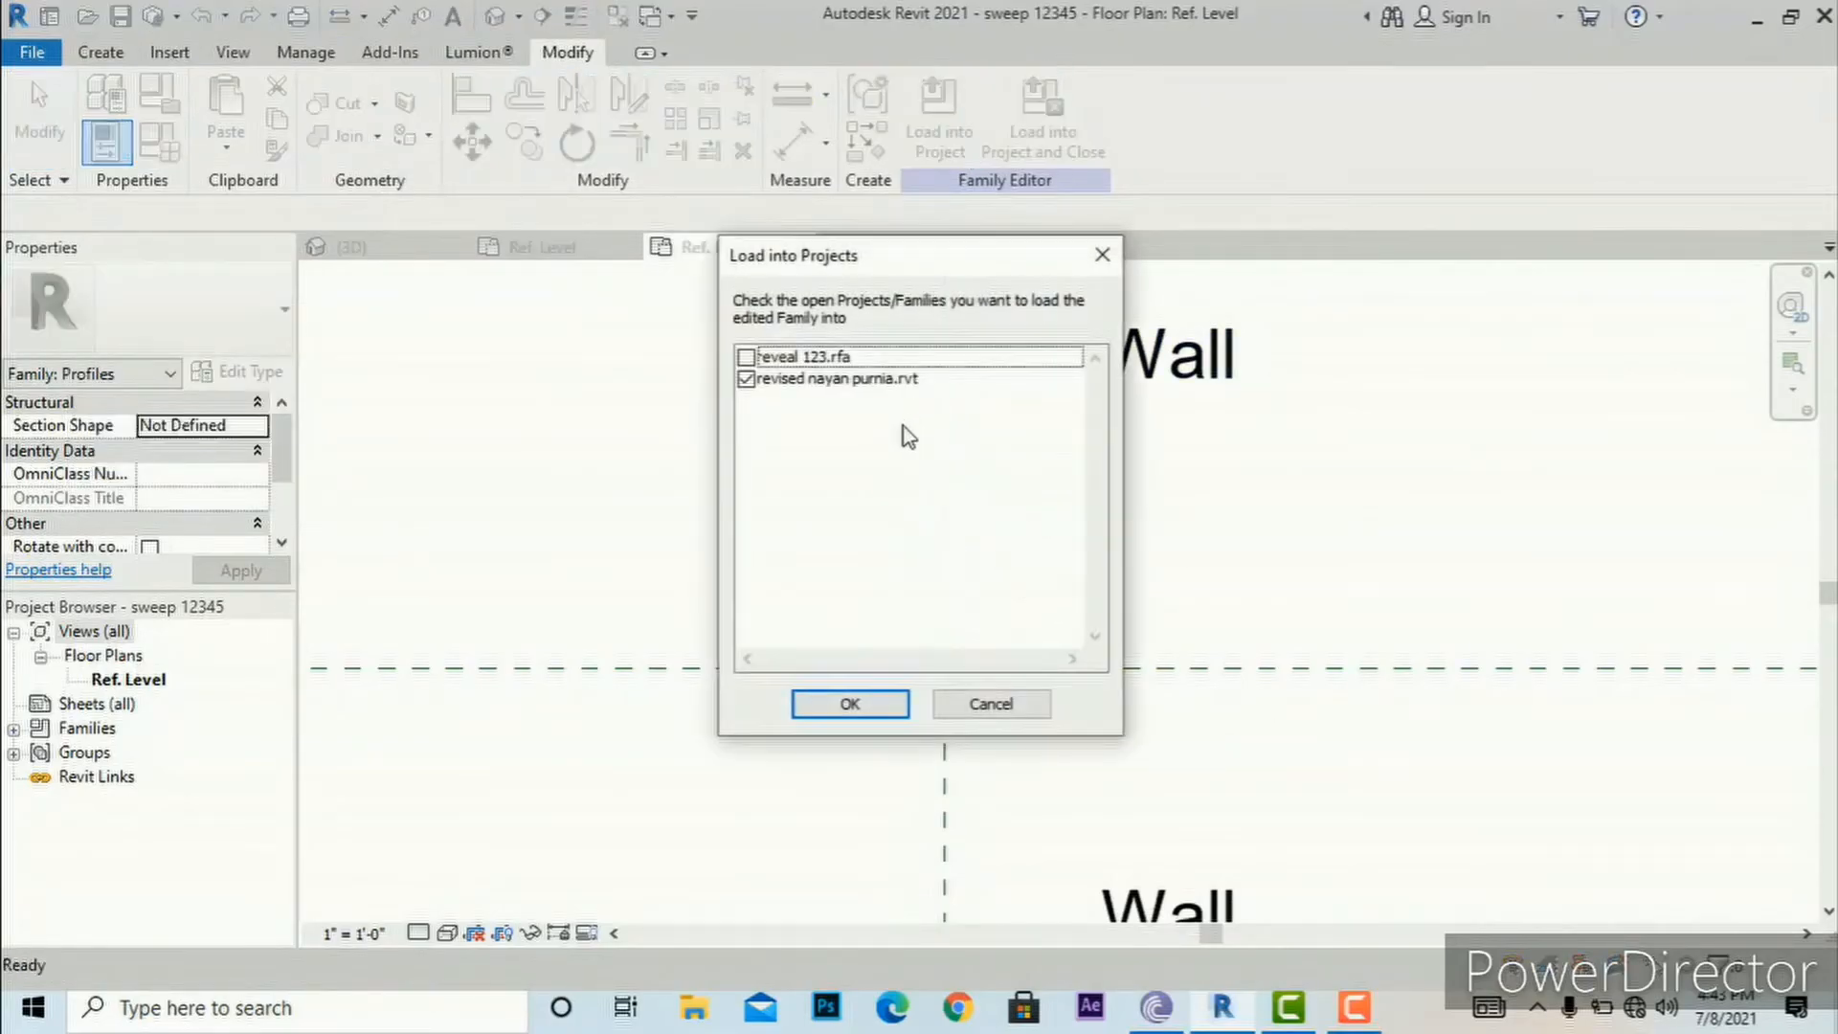
left_click(848, 706)
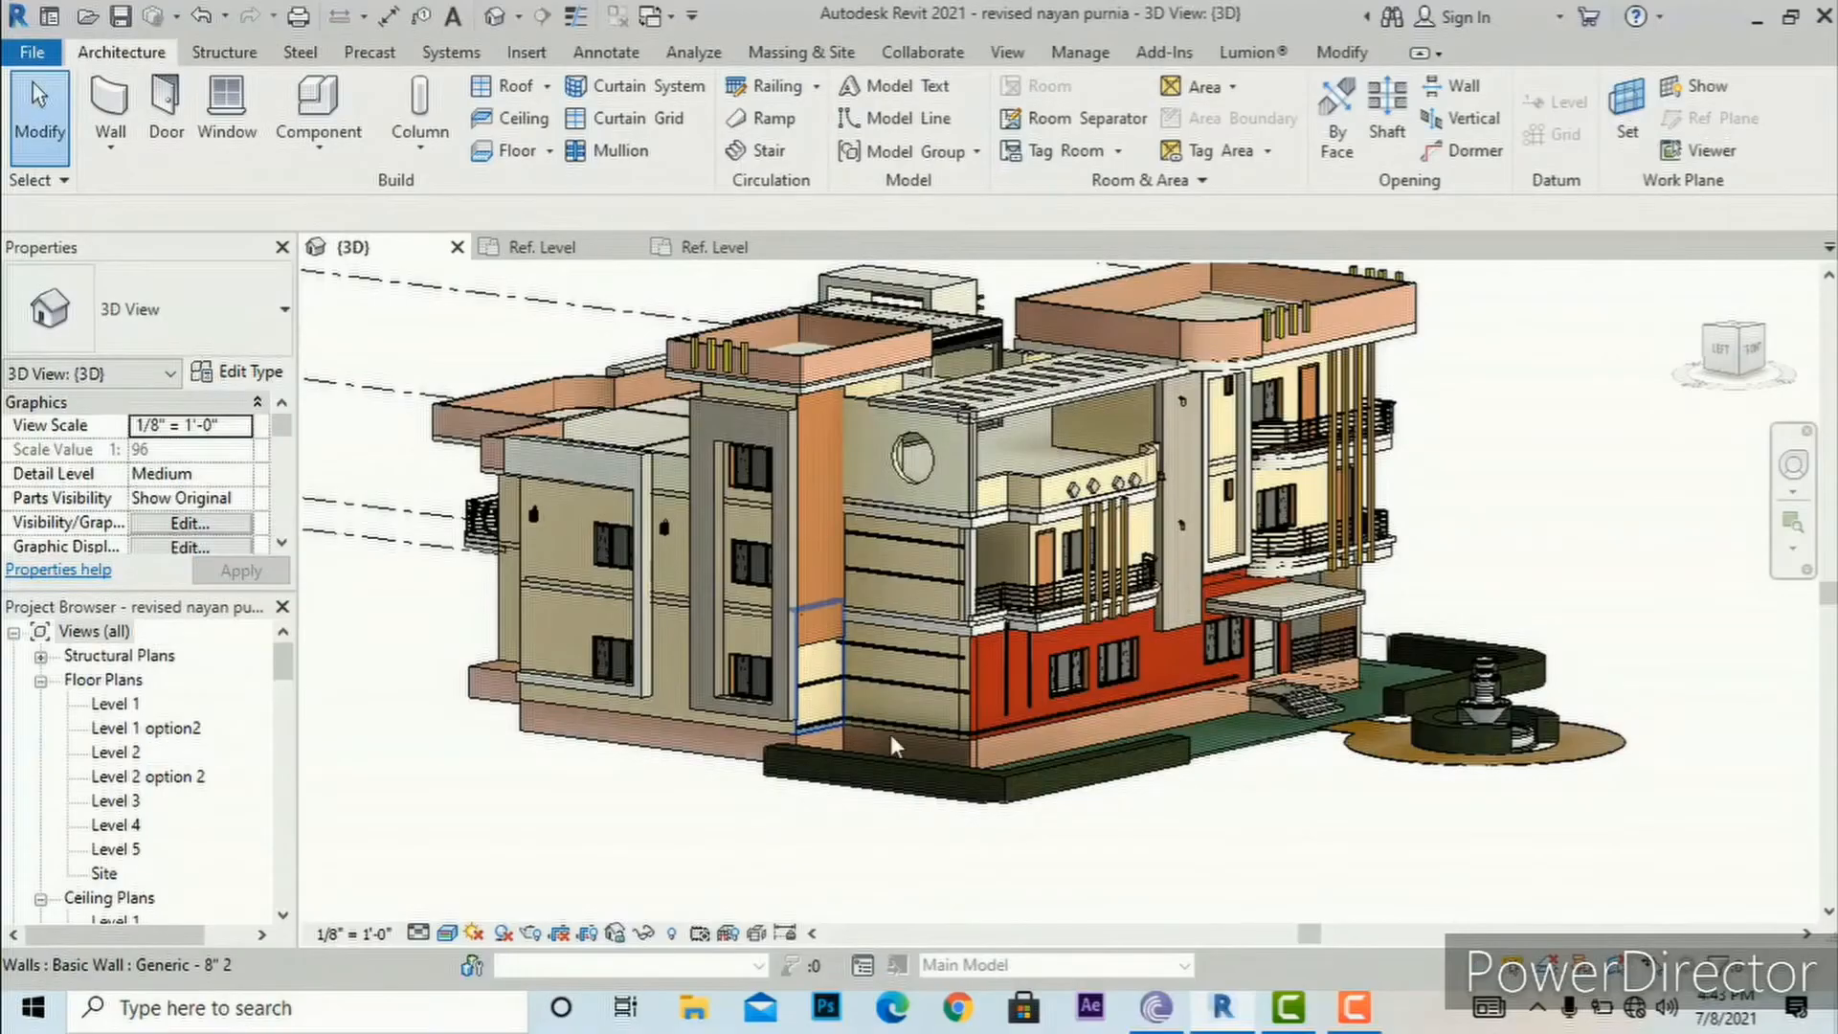
left_click(1356, 1008)
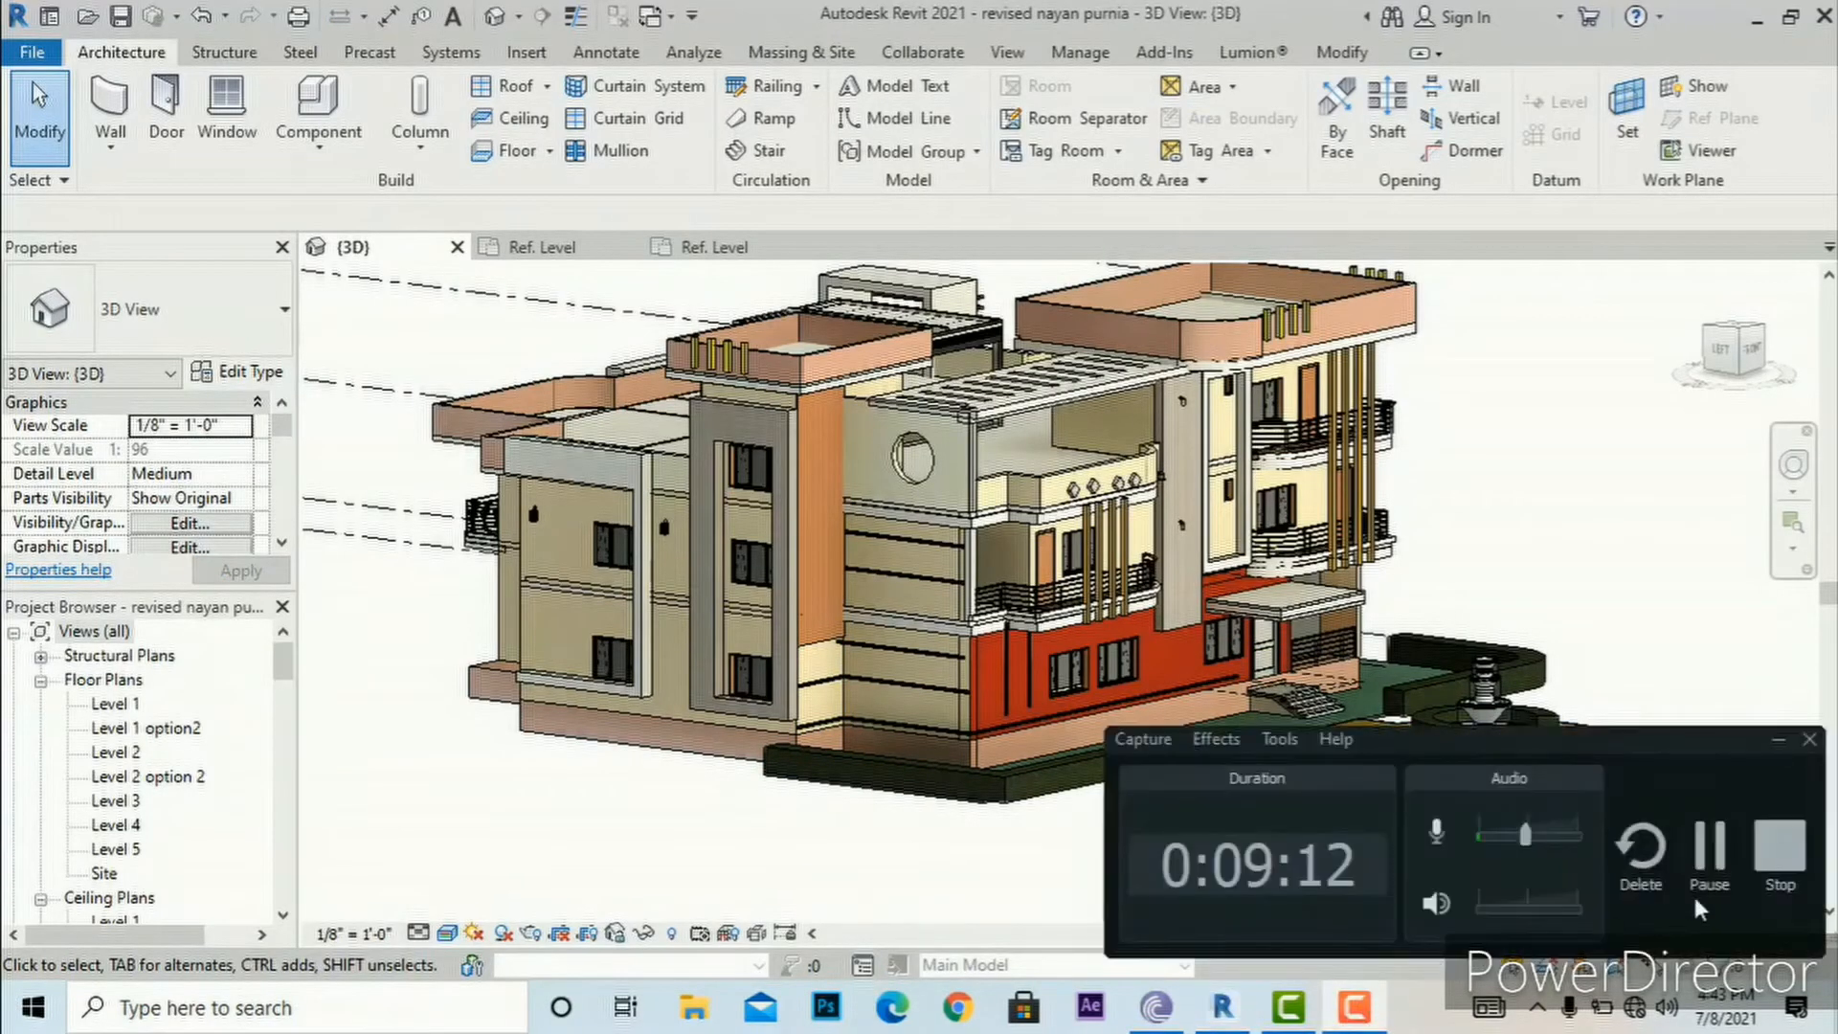
left_click(1709, 866)
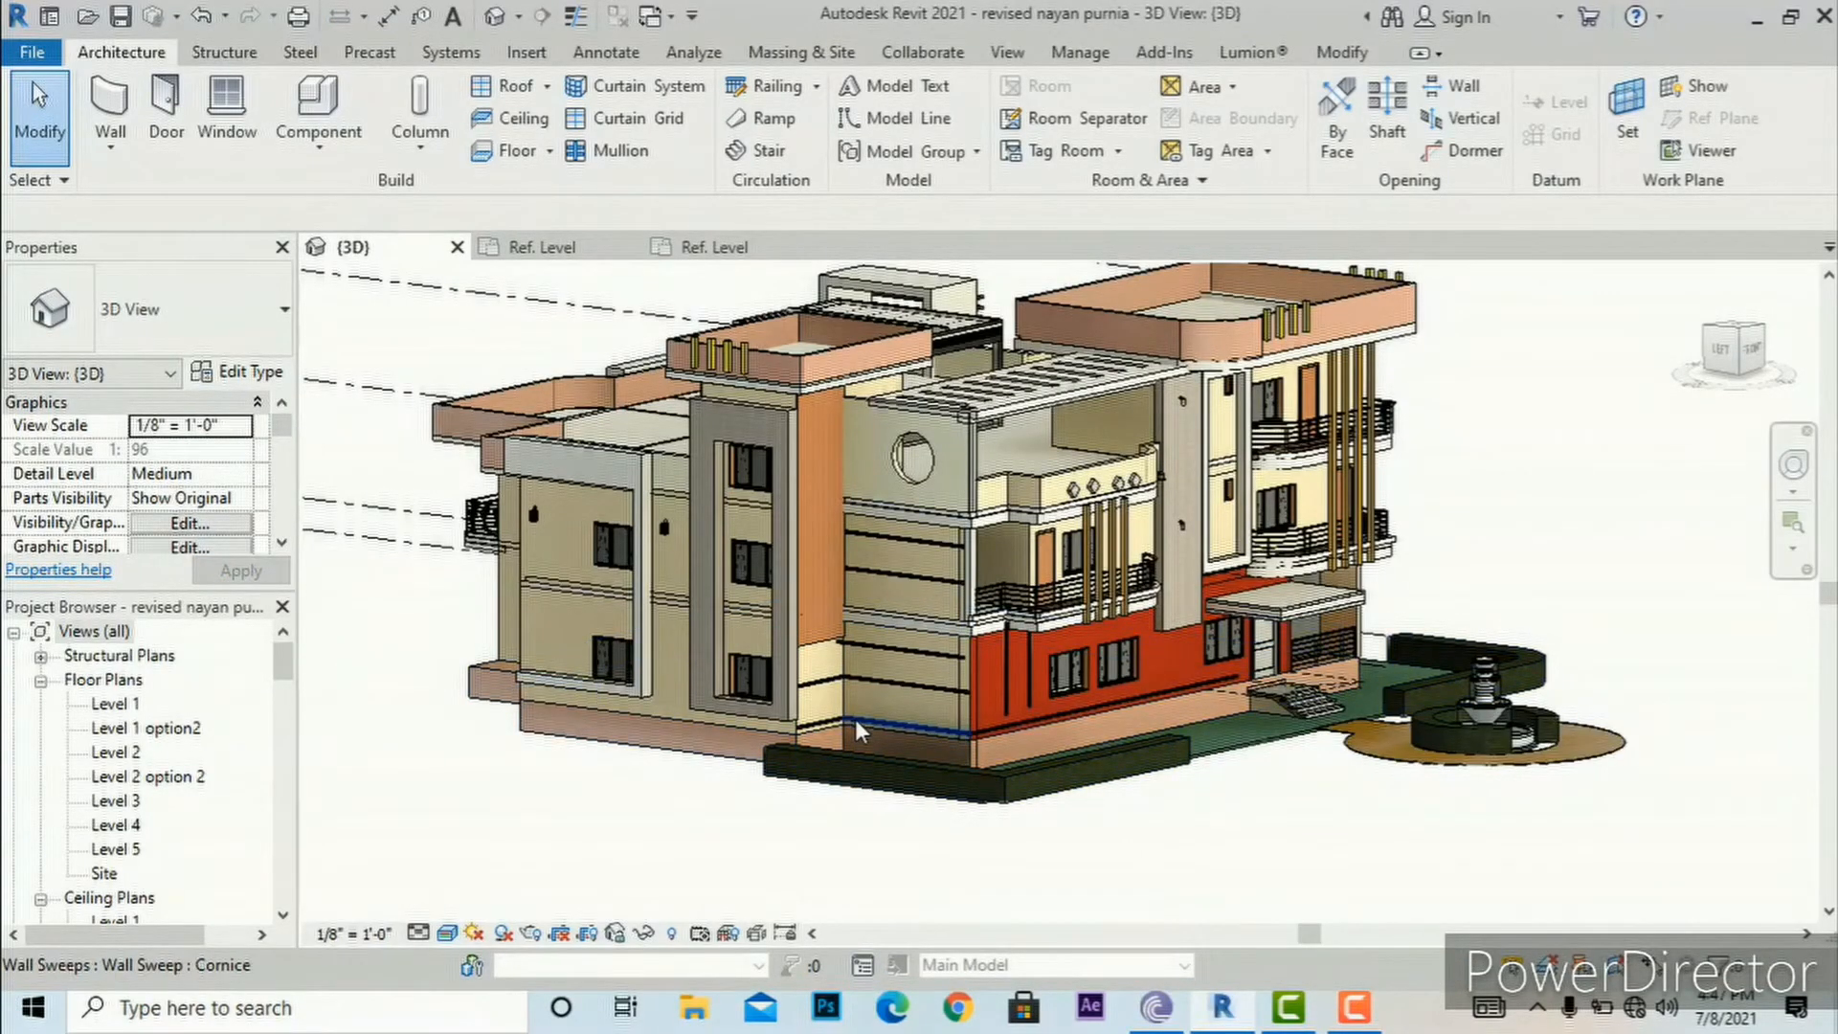
Step: Start a wall sweep and set the Cornice type's profile to sweep 12345 : sweep 12345
scroll(854, 720, "up", 4)
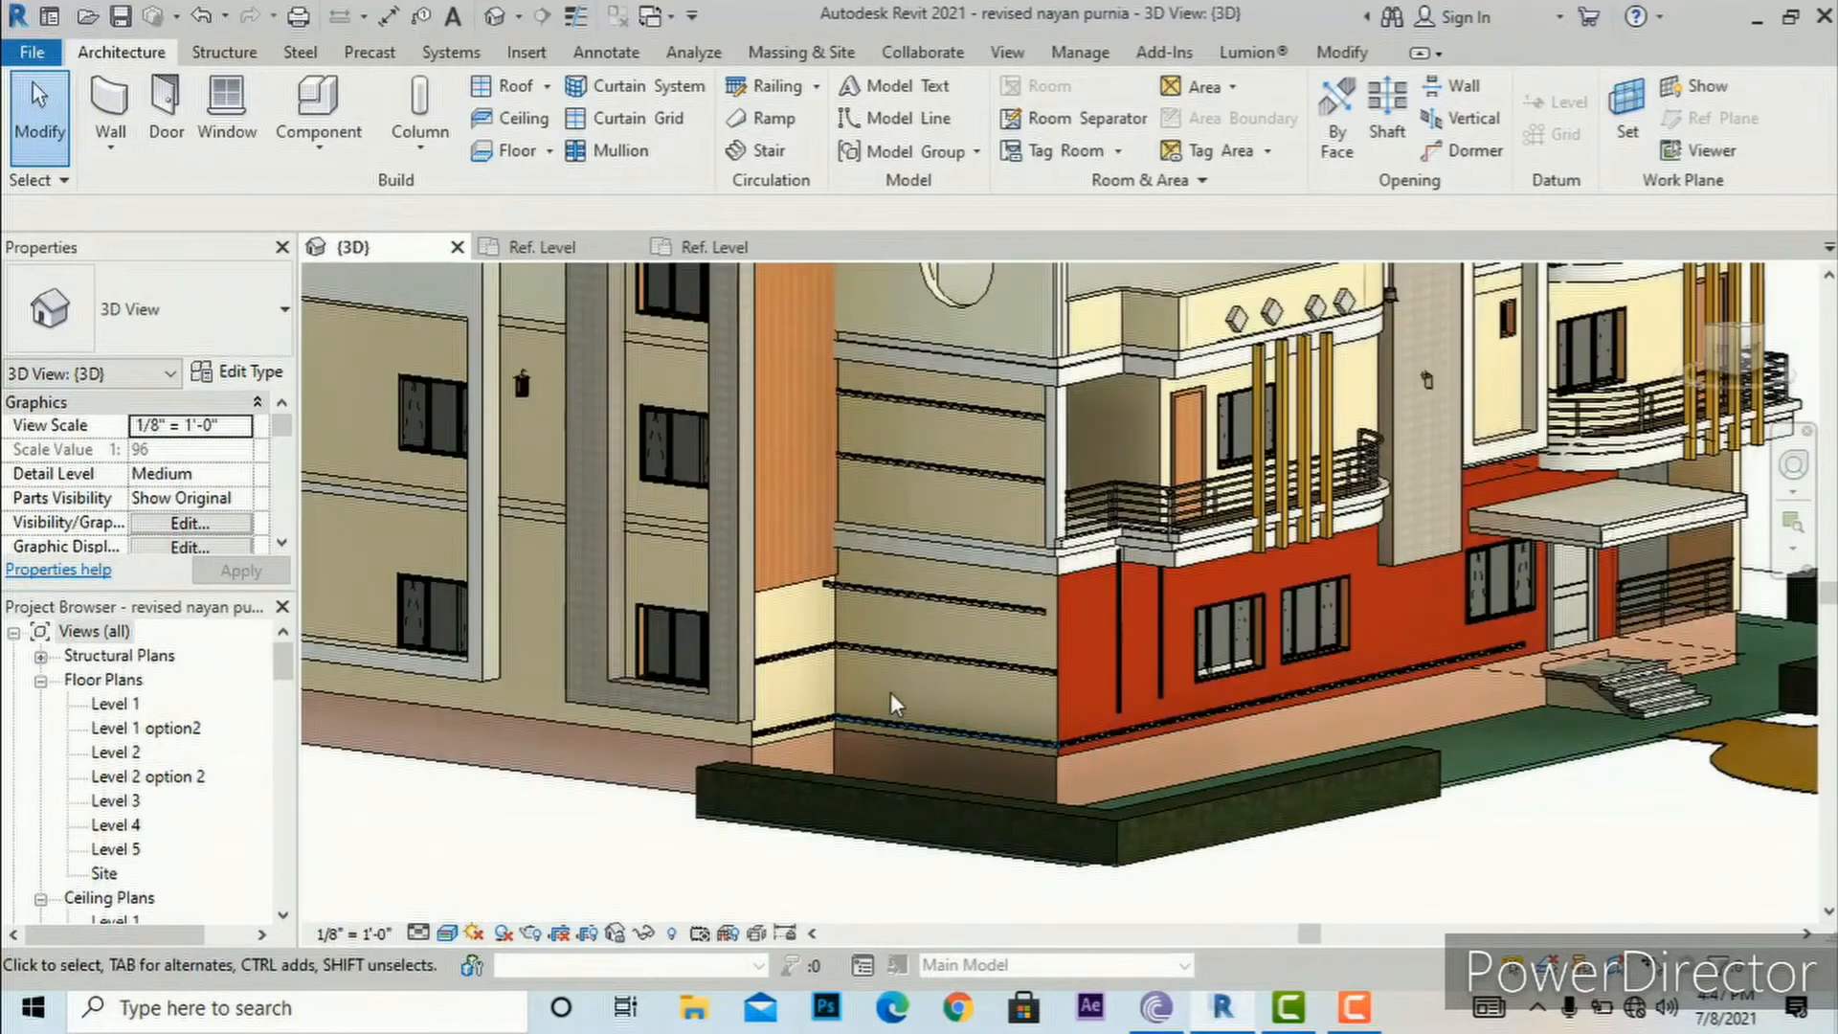
left_click(115, 156)
left_click(143, 362)
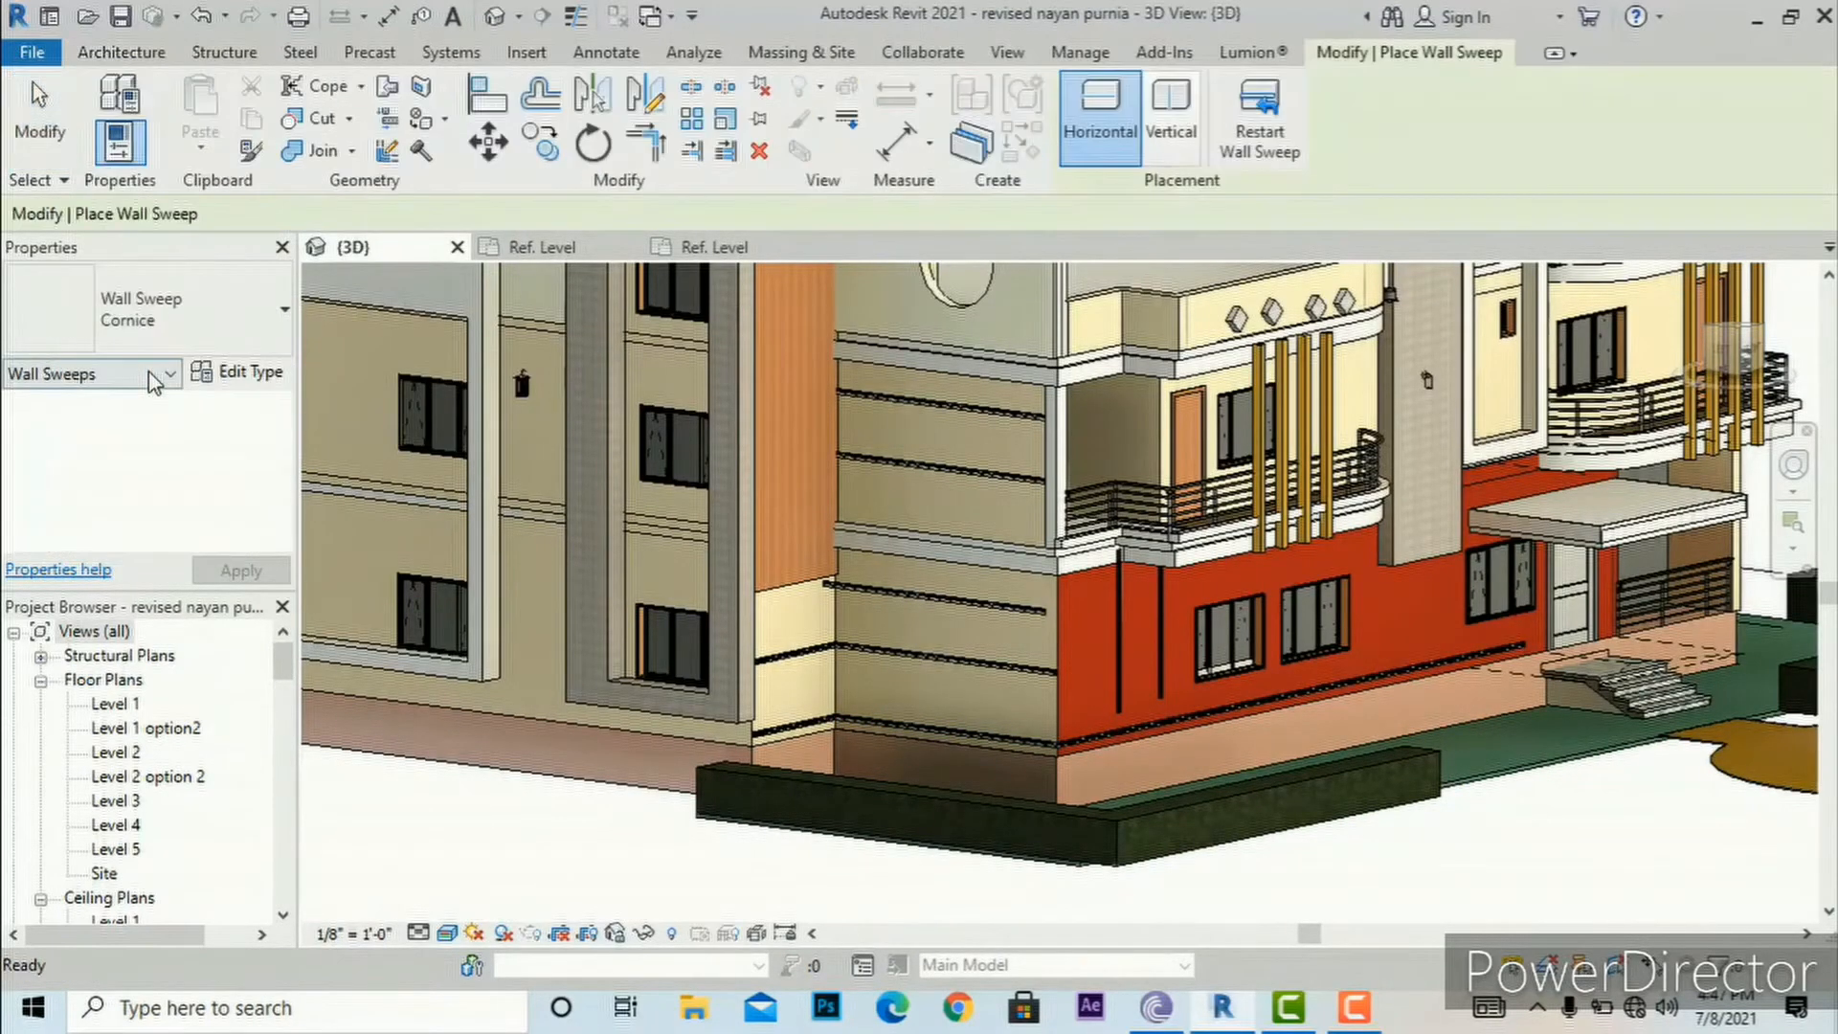
left_click(244, 373)
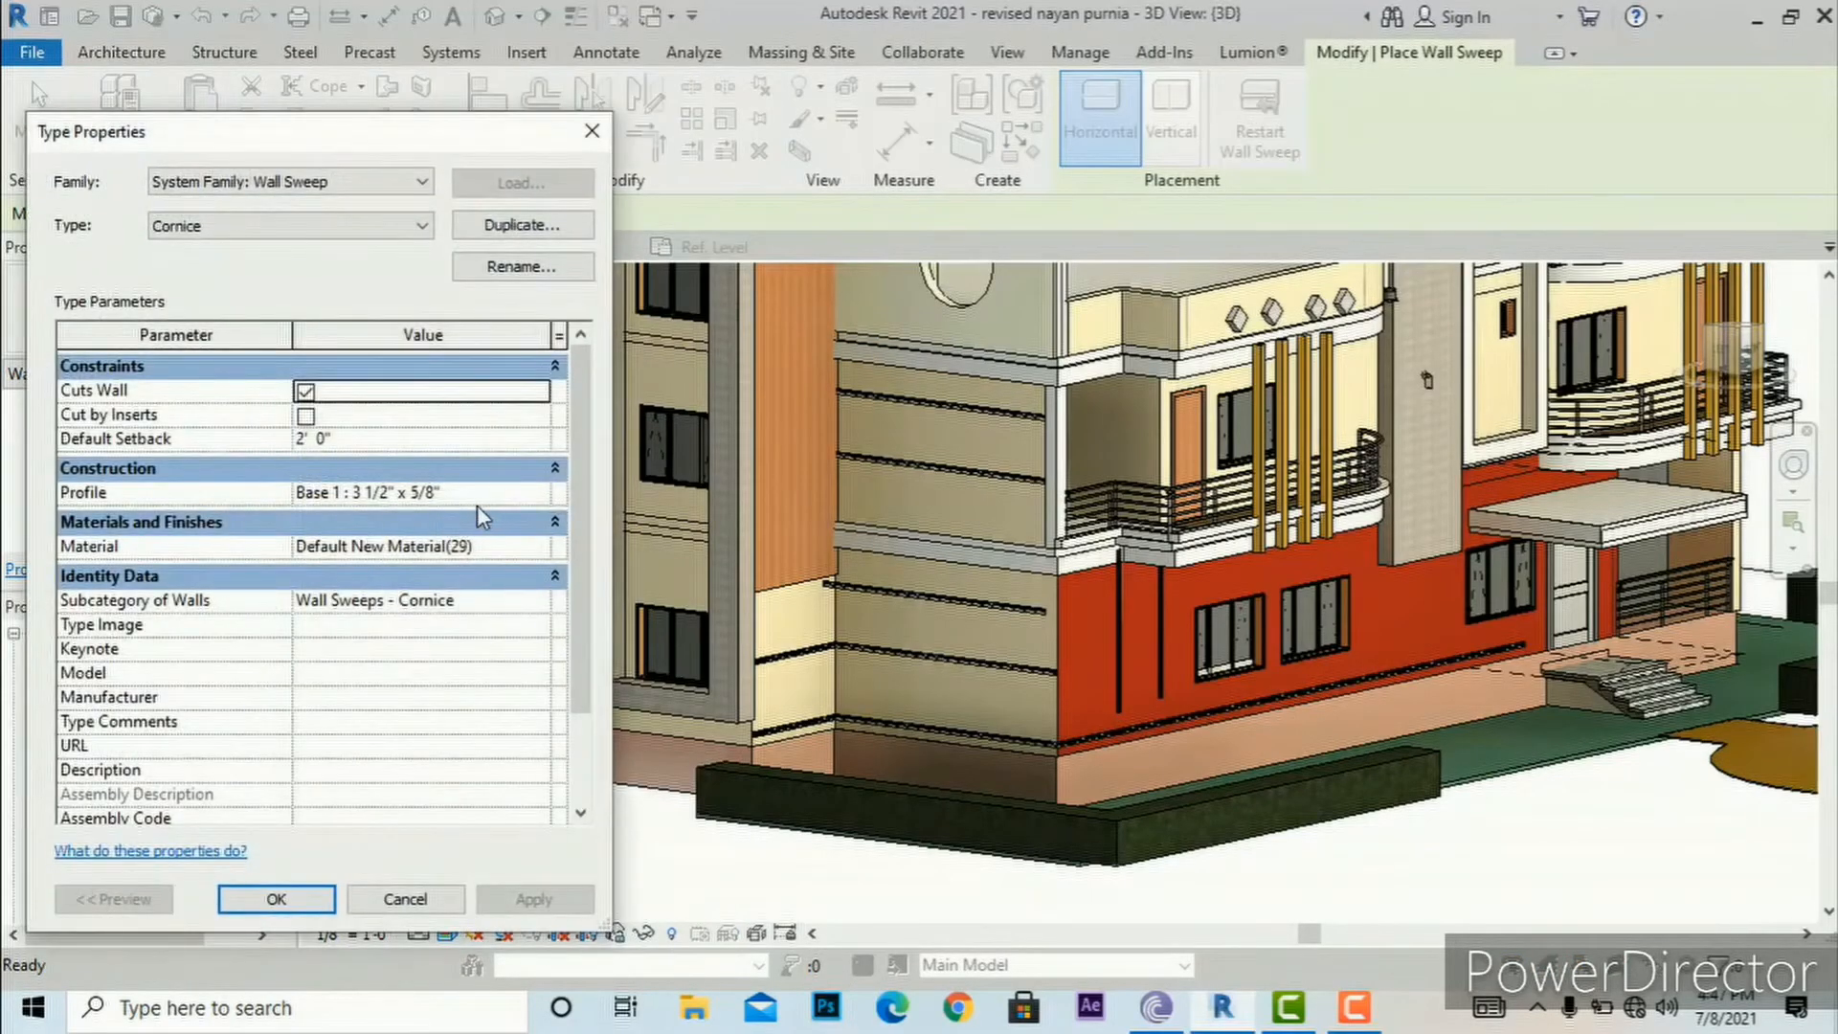
left_click(482, 500)
left_click(540, 497)
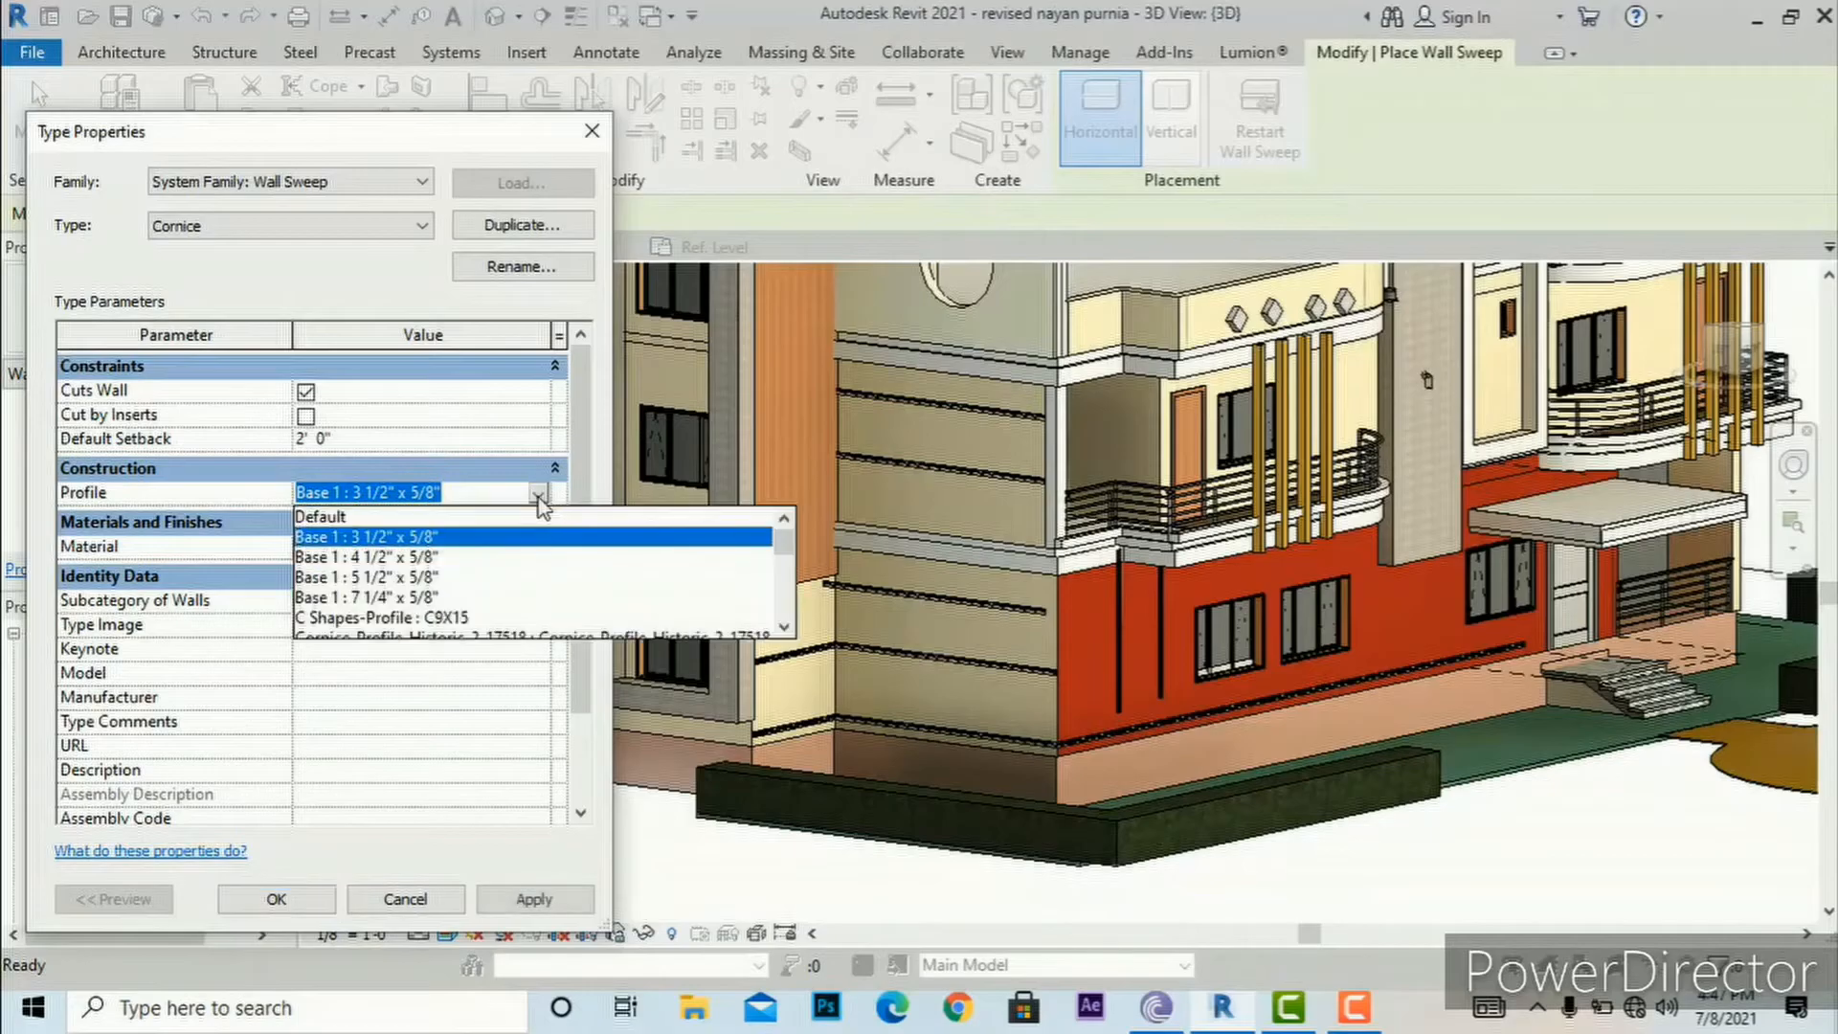
scroll(475, 567, "down", 1)
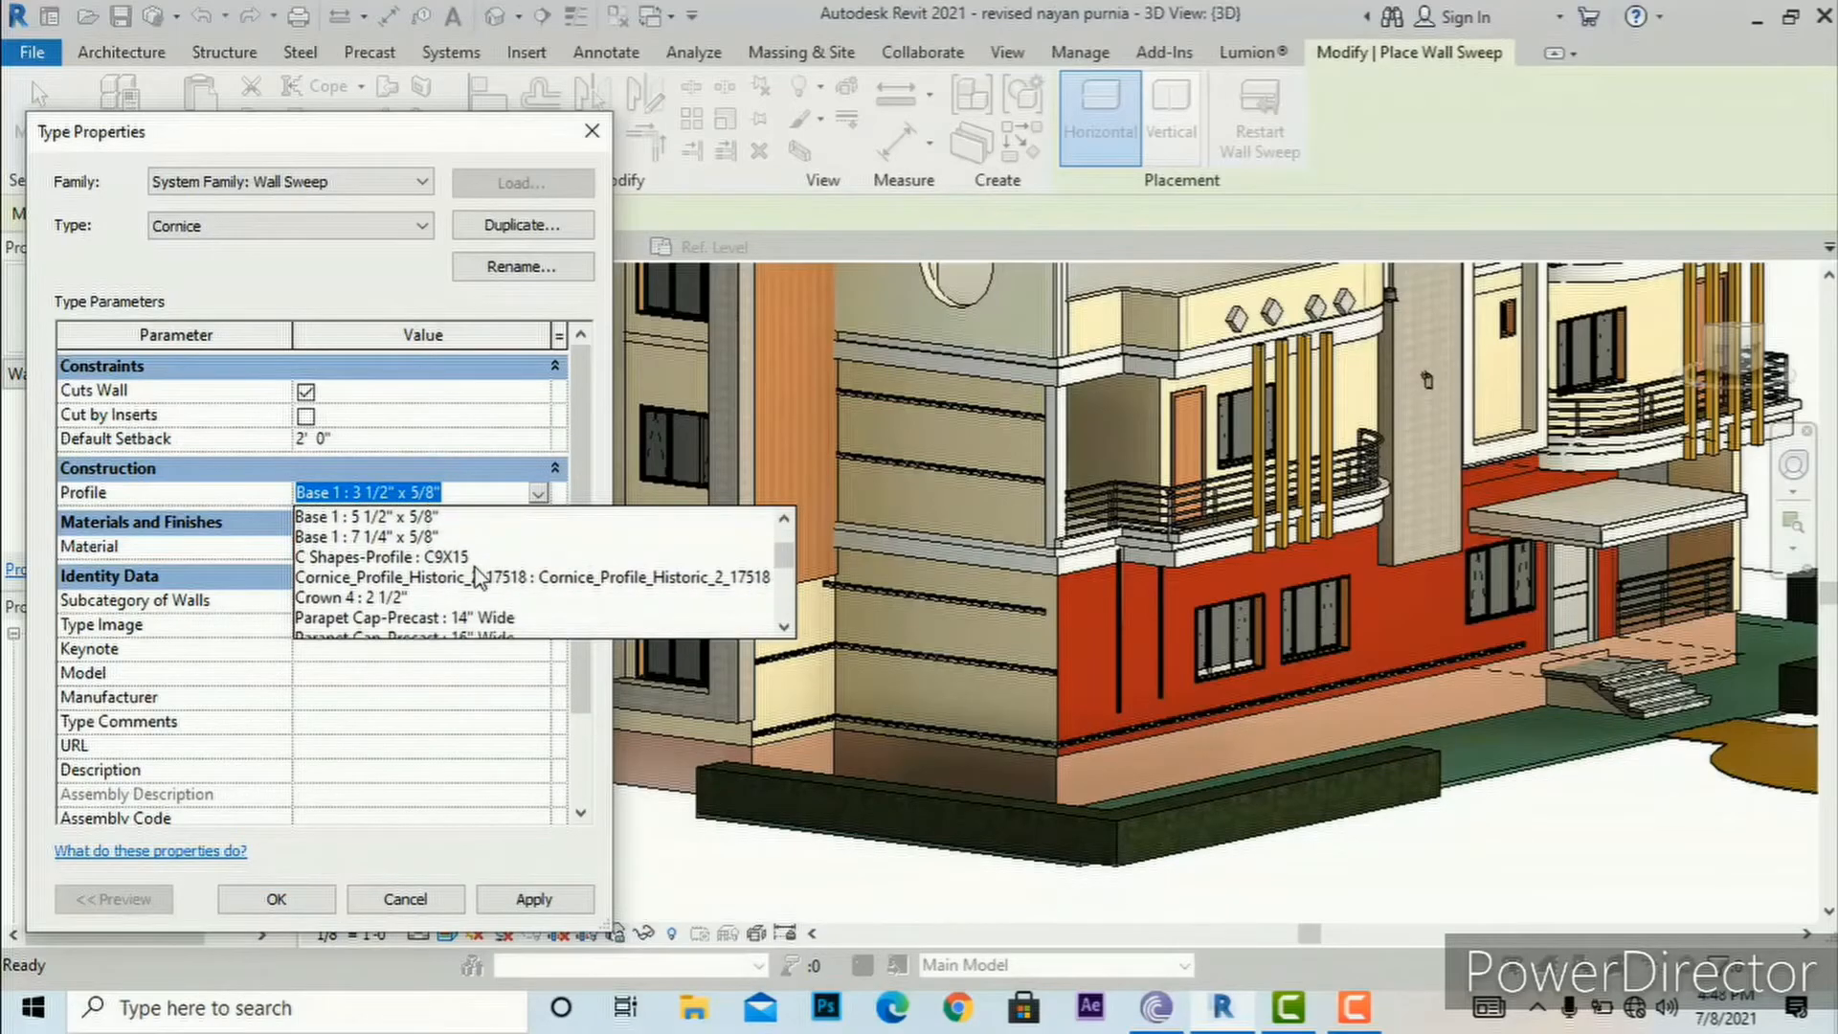
scroll(475, 575, "down", 5)
scroll(479, 578, "down", 5)
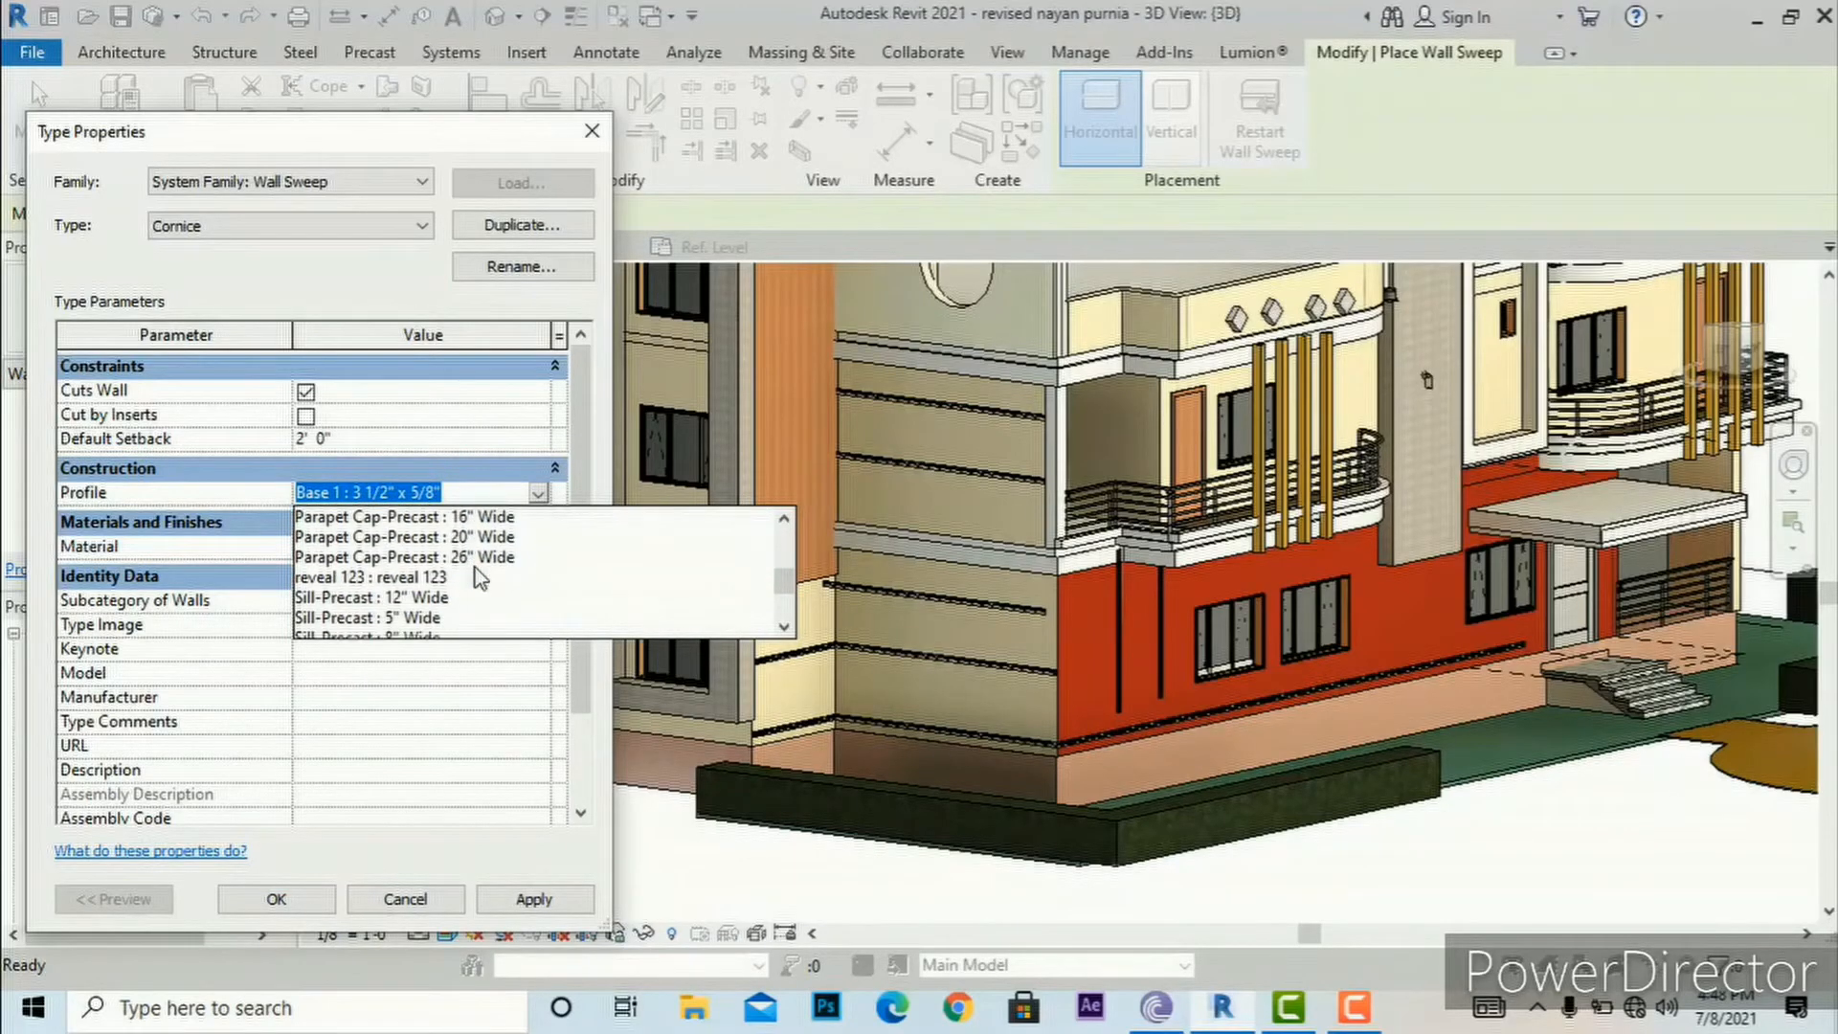
scroll(478, 579, "up", 4)
scroll(479, 578, "down", 4)
scroll(476, 577, "down", 2)
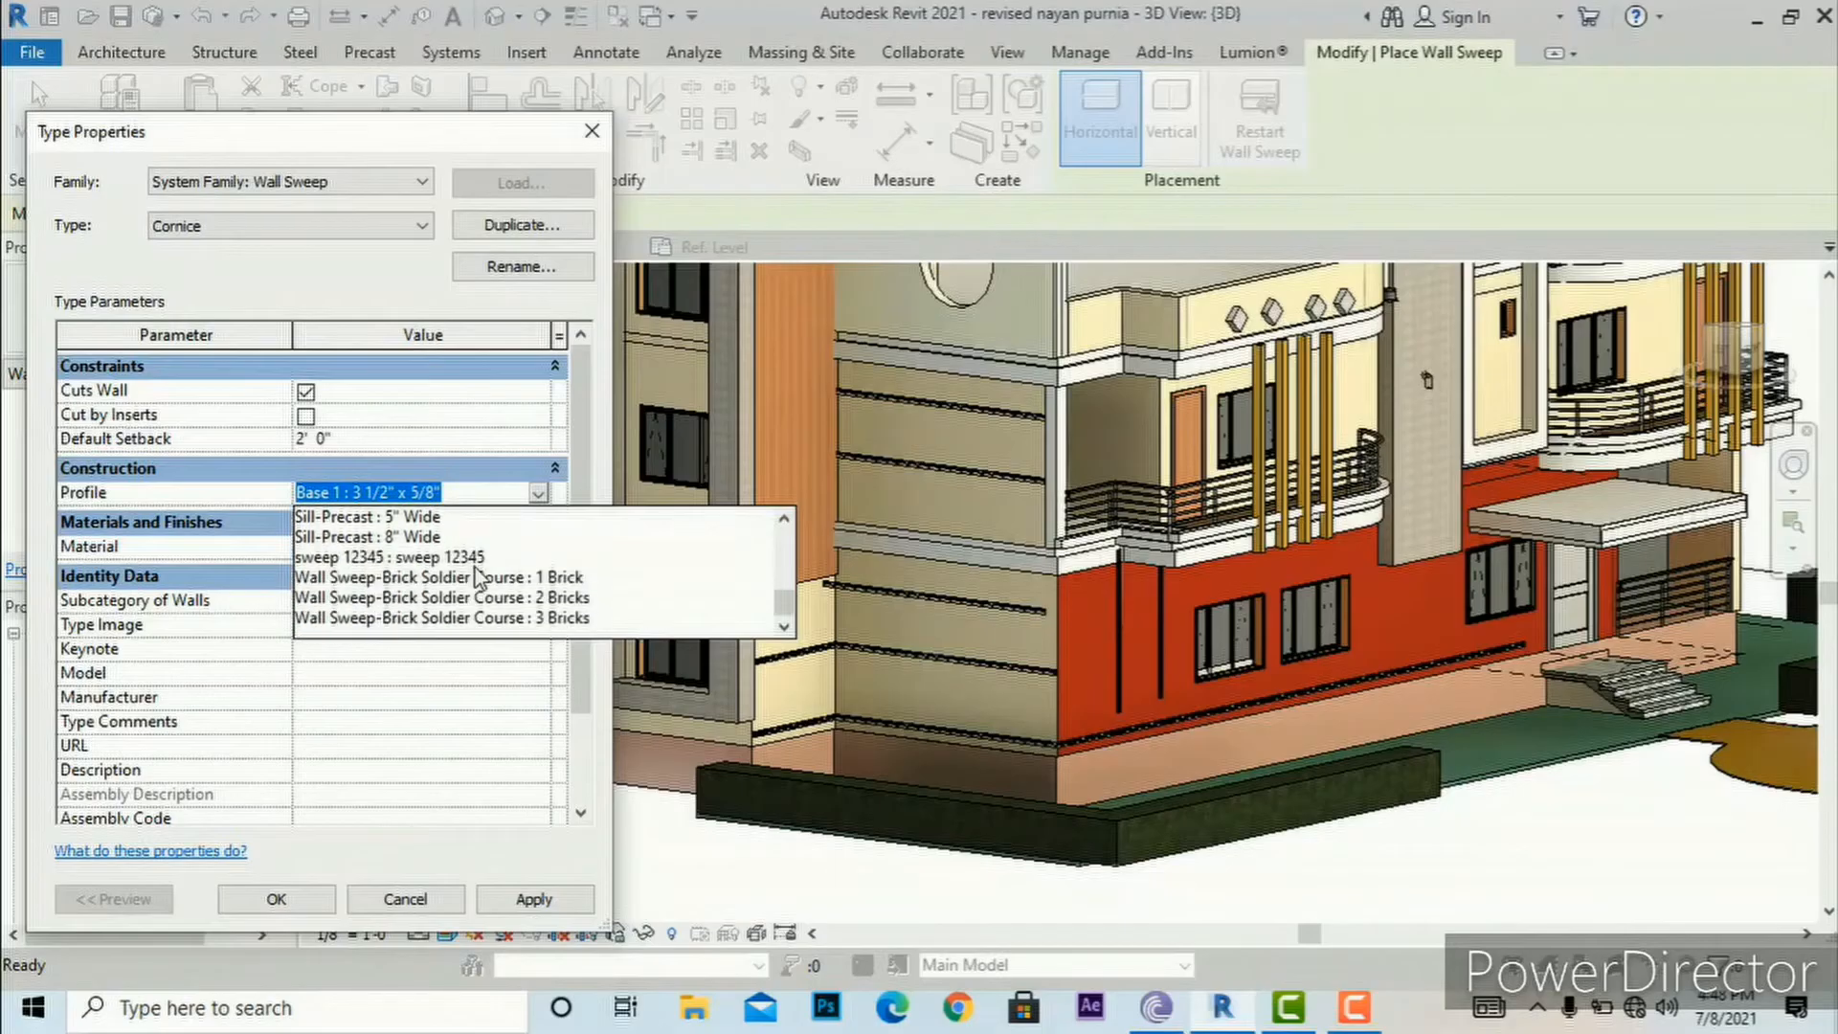
scroll(477, 577, "up", 8)
scroll(479, 579, "down", 4)
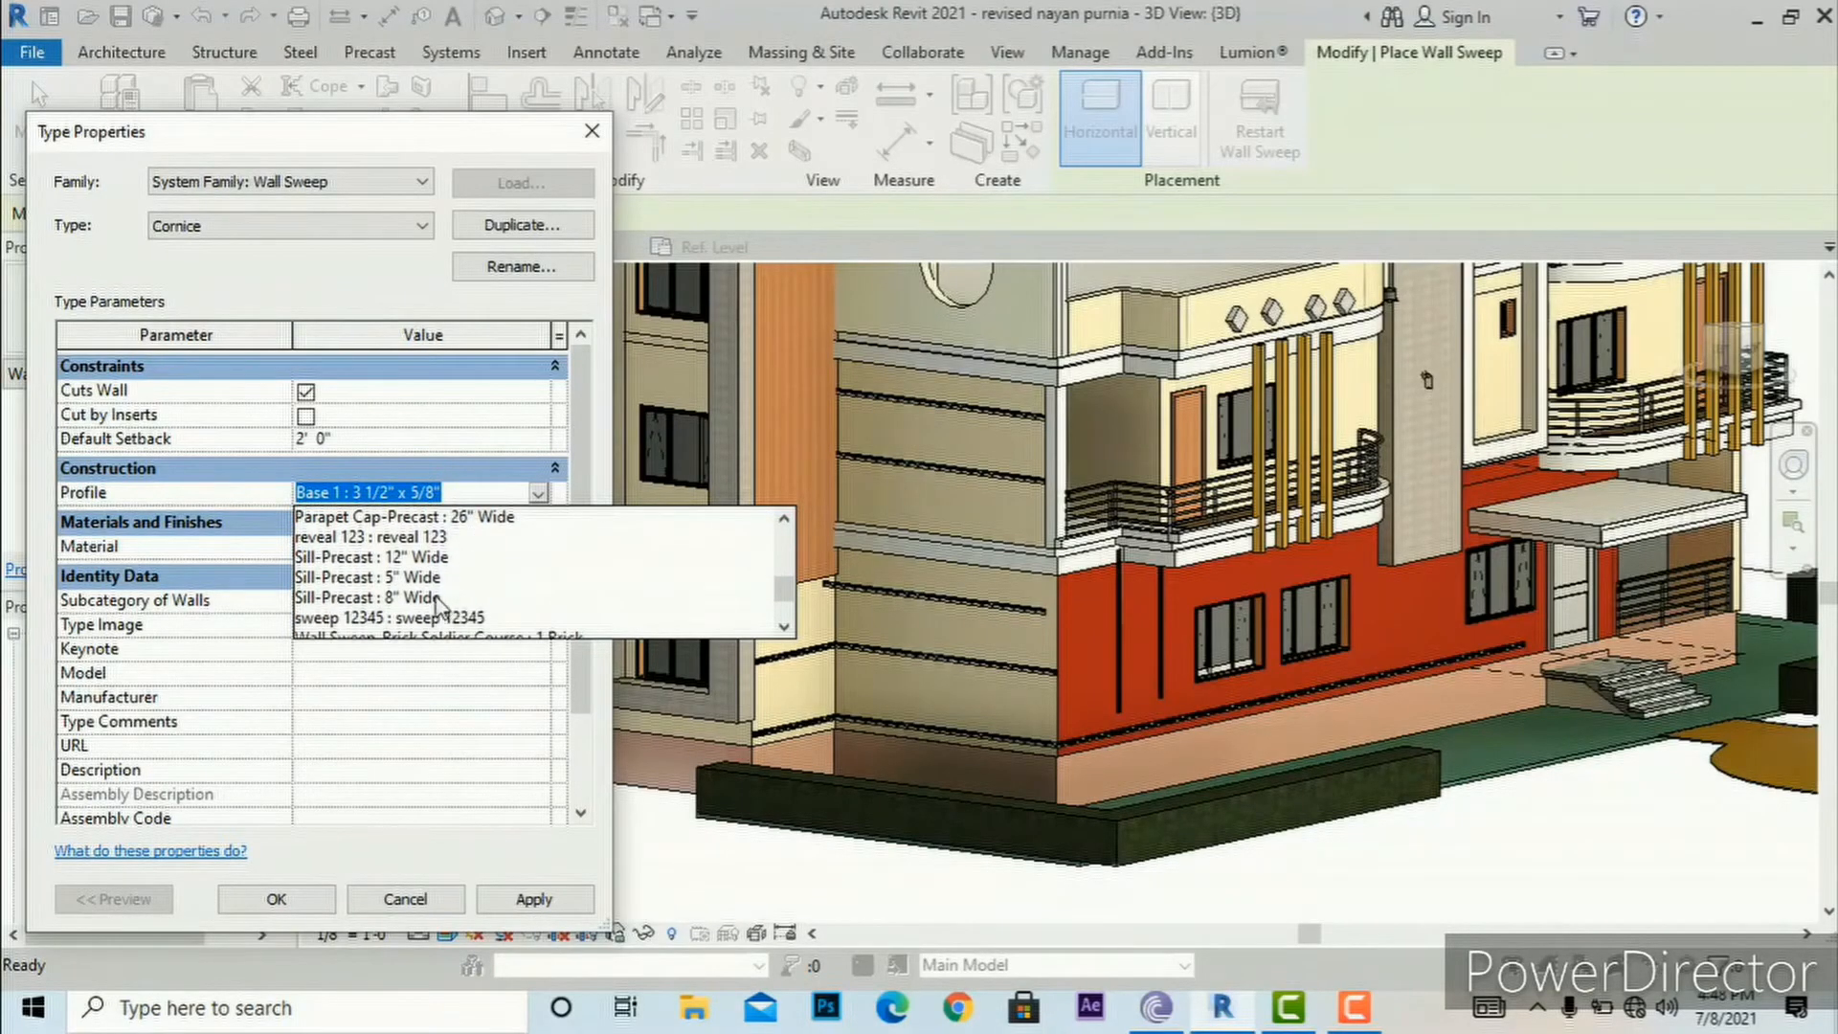
left_click(372, 618)
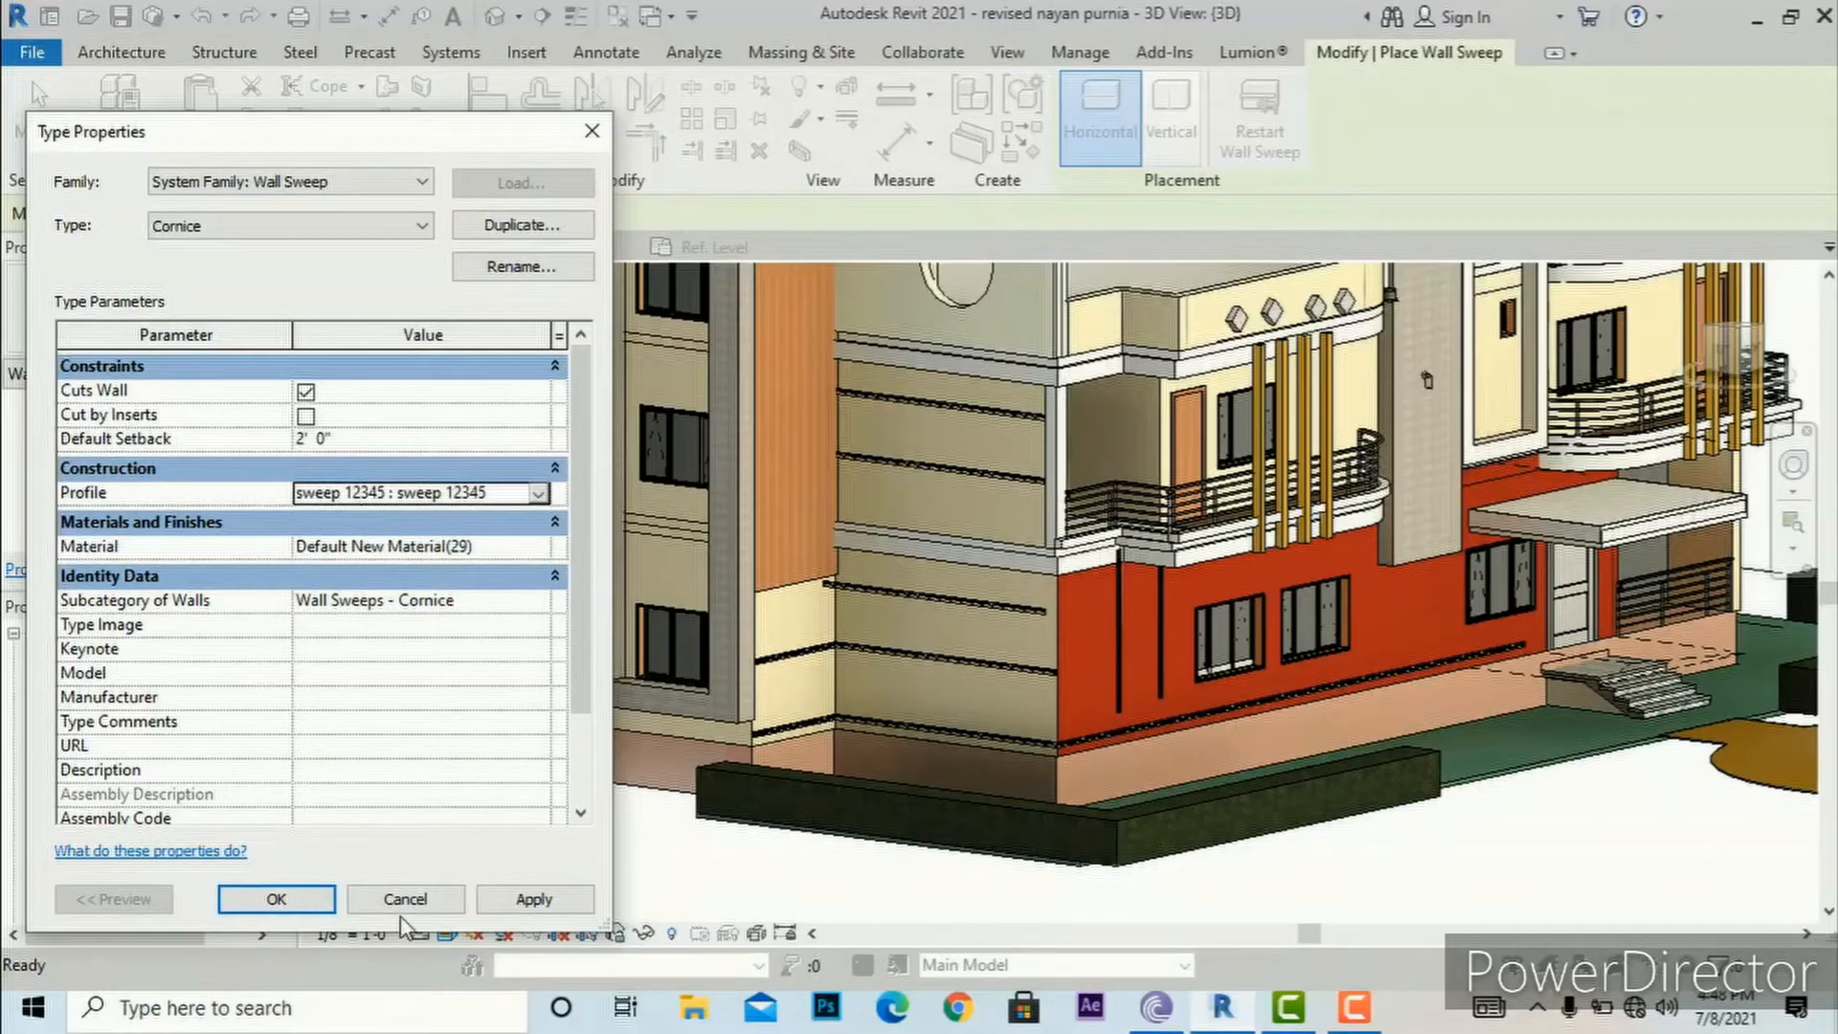
left_click(536, 904)
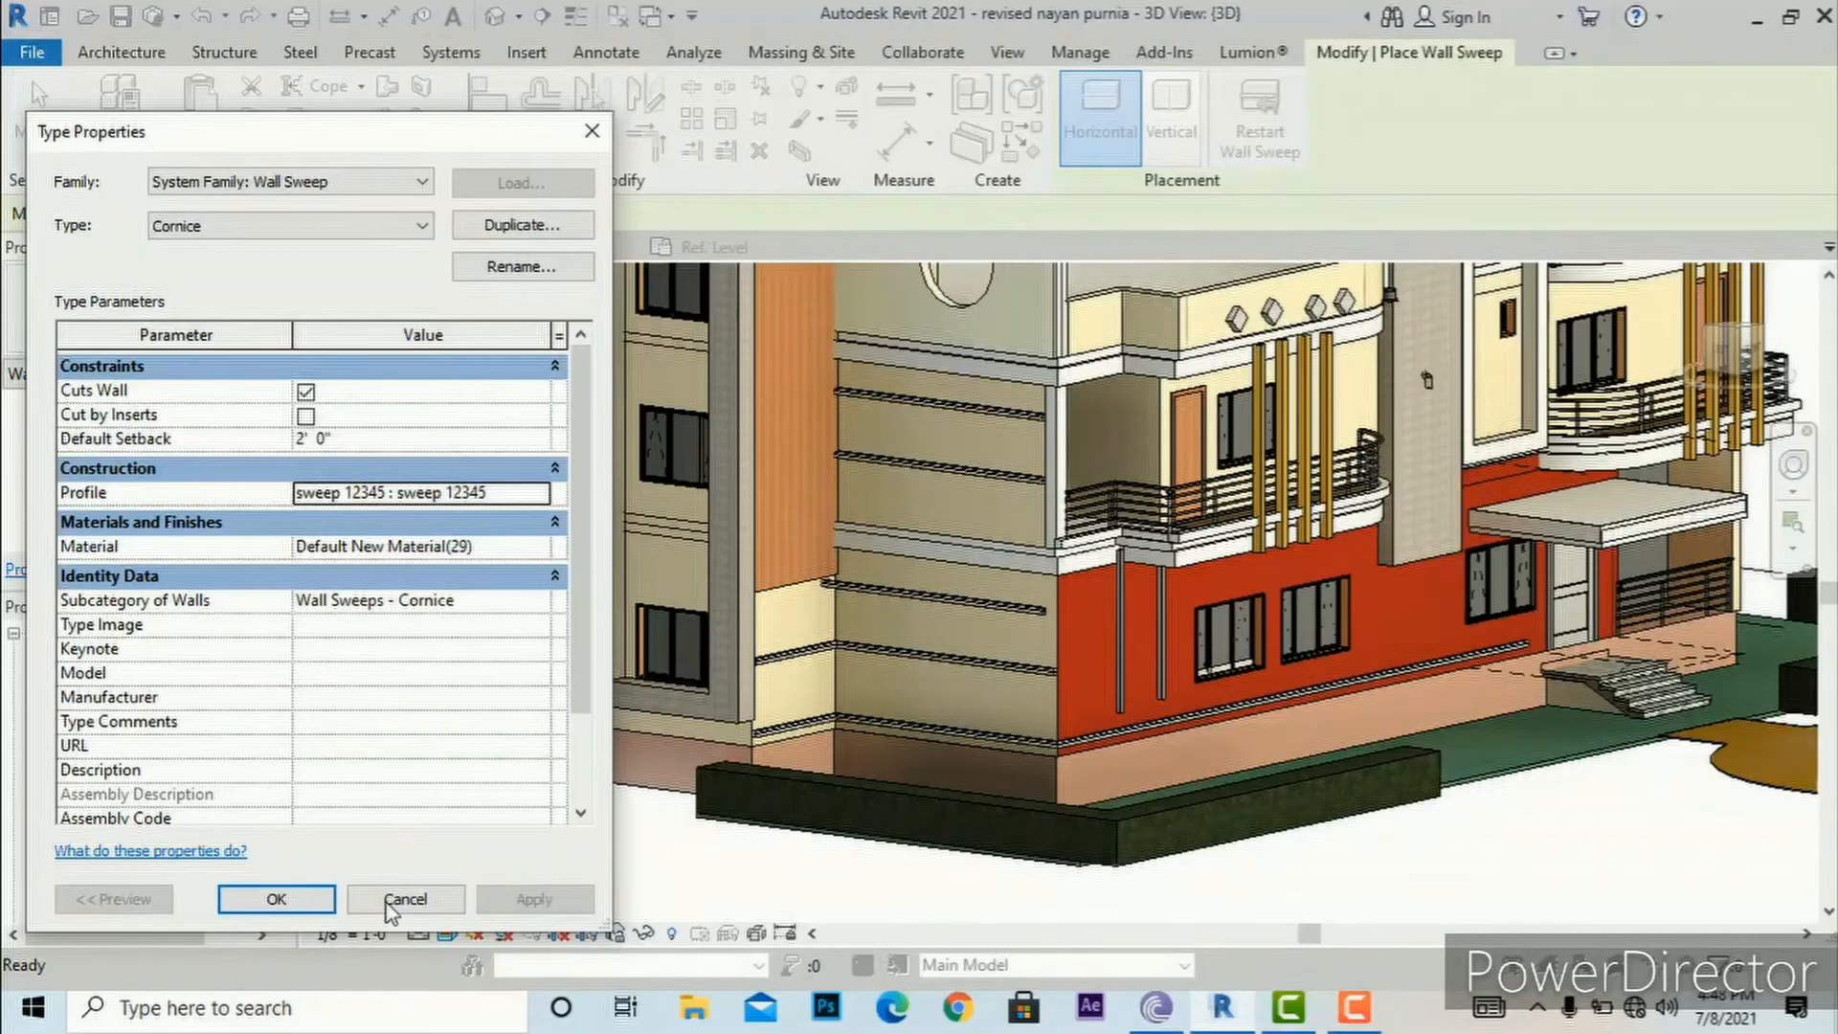
left_click(273, 899)
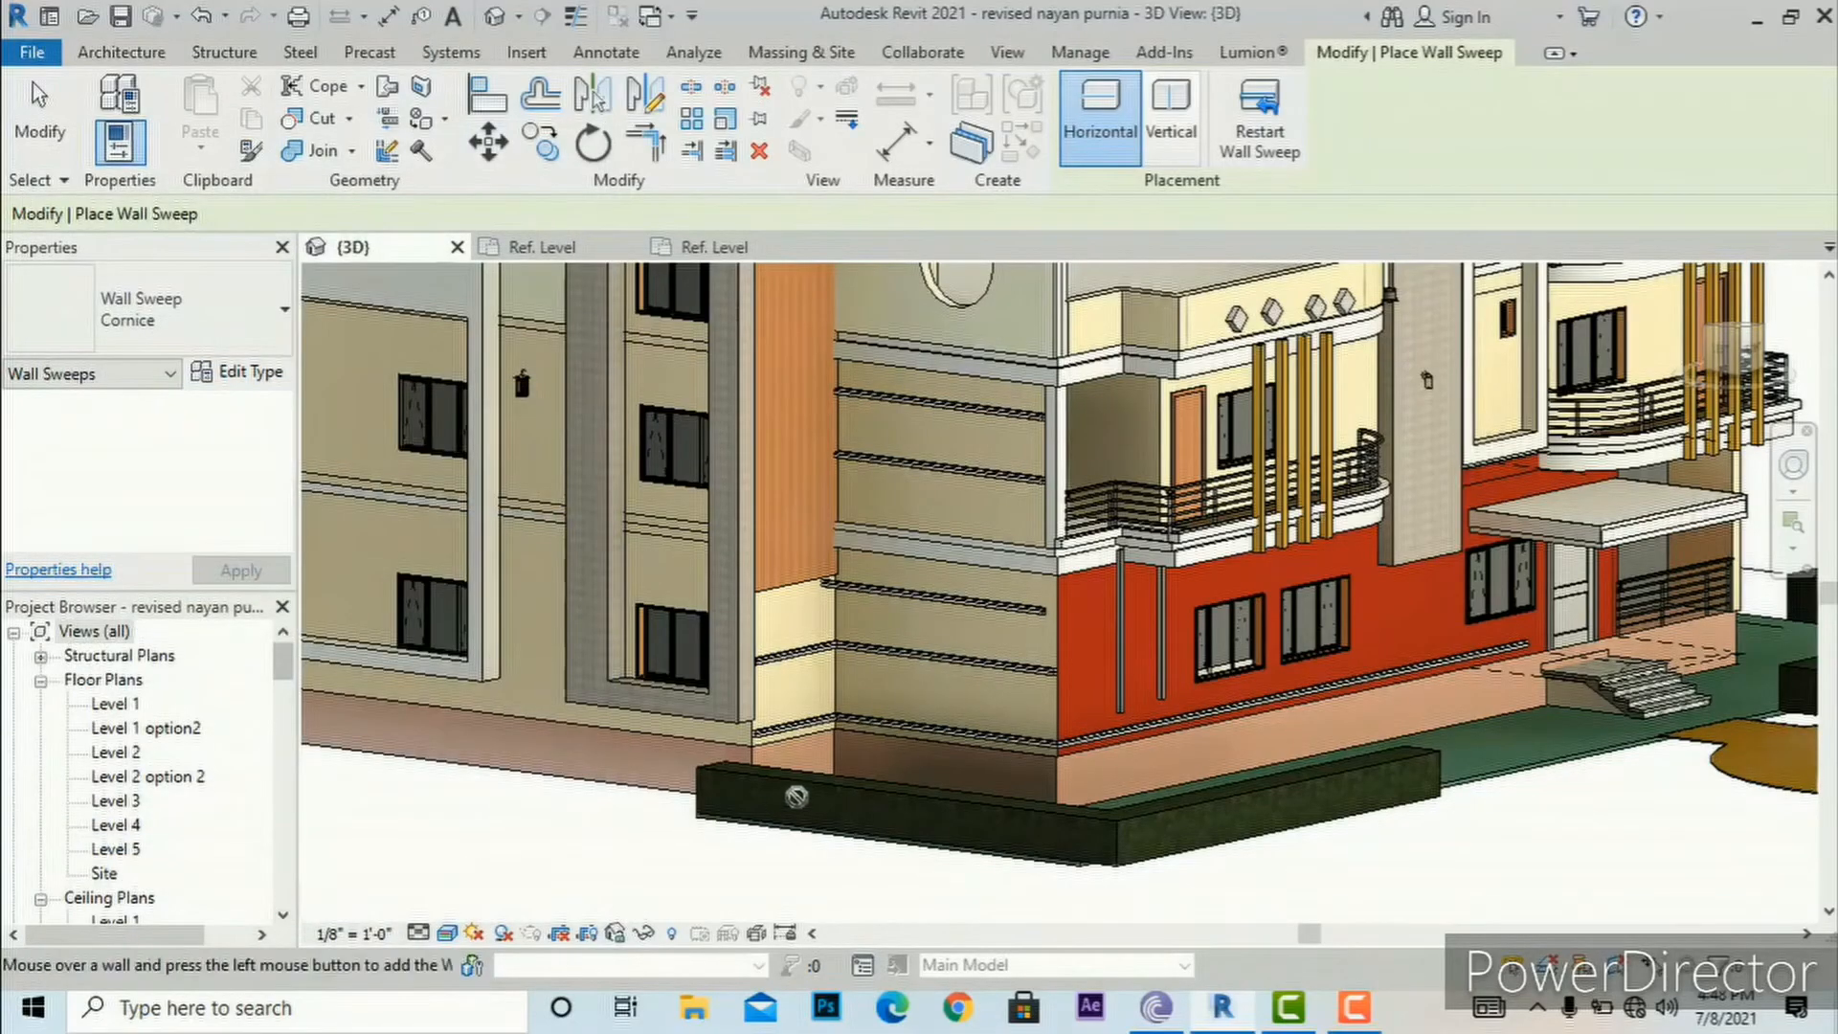
Step: Place a horizontal Cornice sweep on the beige wall beside the red wall, midway between its two lowest sweeps
scroll(921, 697, "up", 3)
scroll(921, 695, "up", 3)
left_click(922, 695)
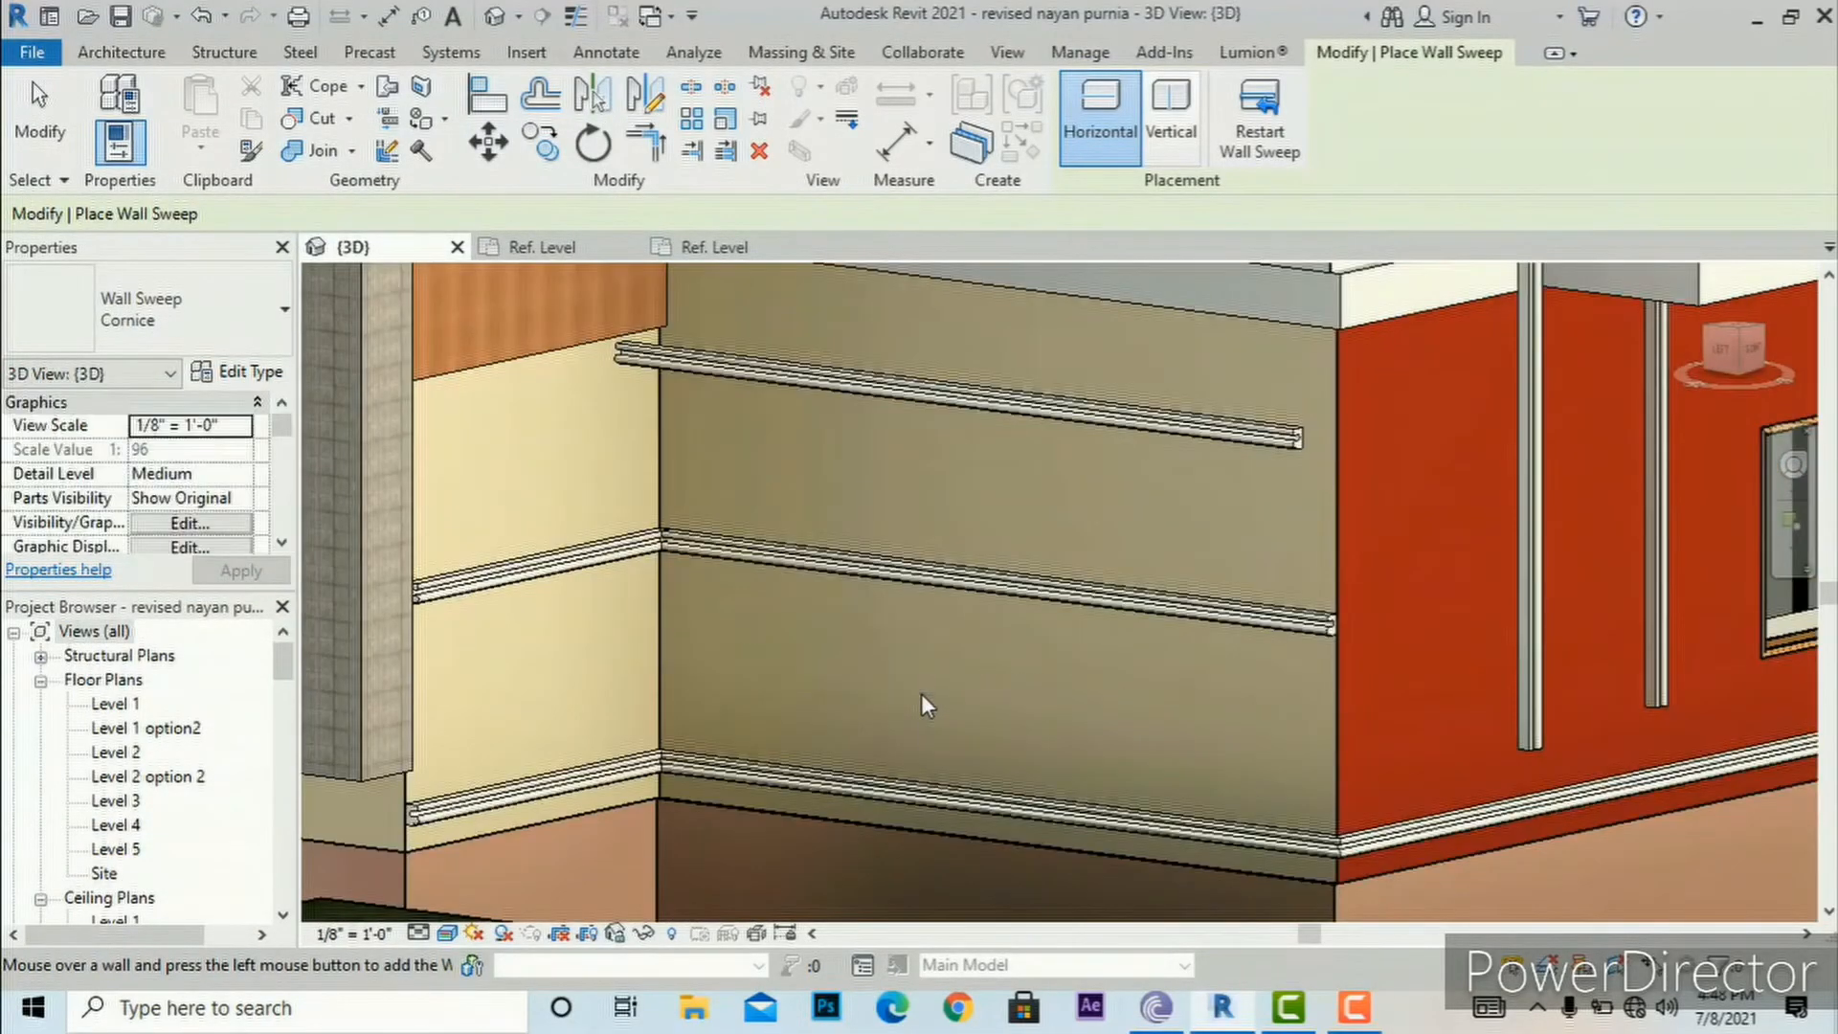
left_click(1268, 138)
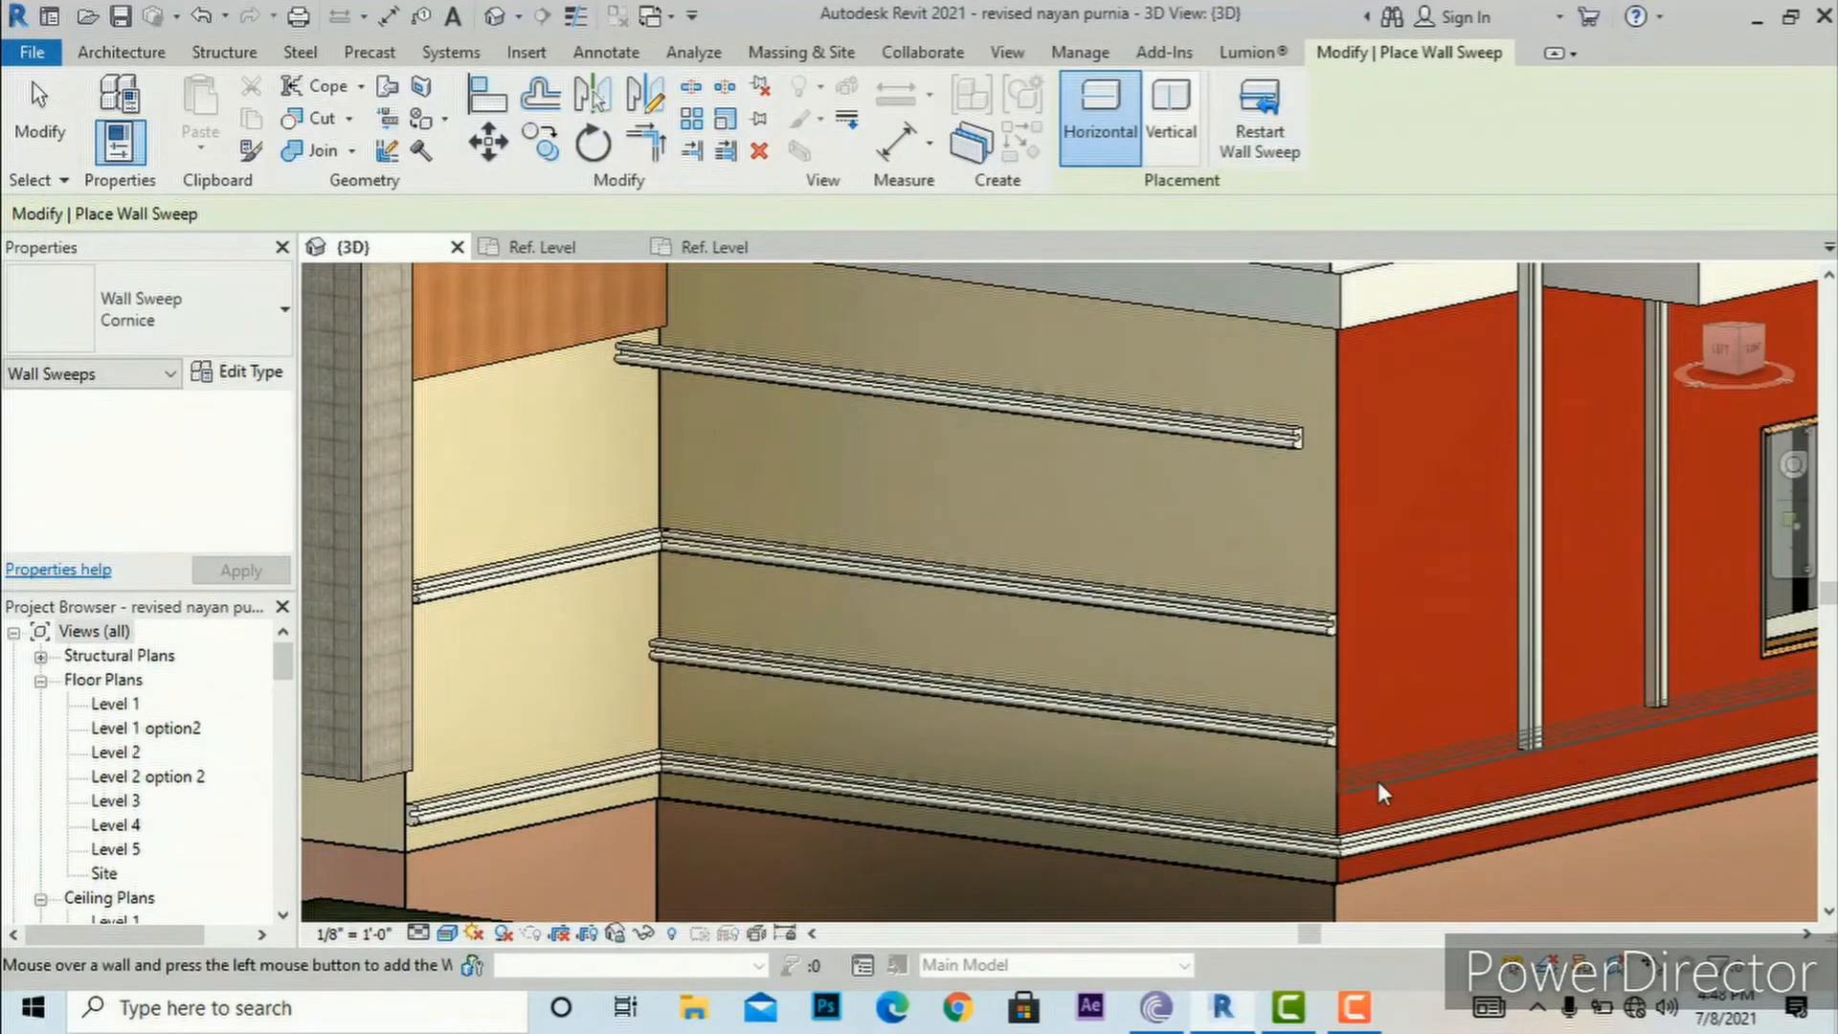
key("Escape")
key("Escape")
scroll(1383, 776, "up", 5)
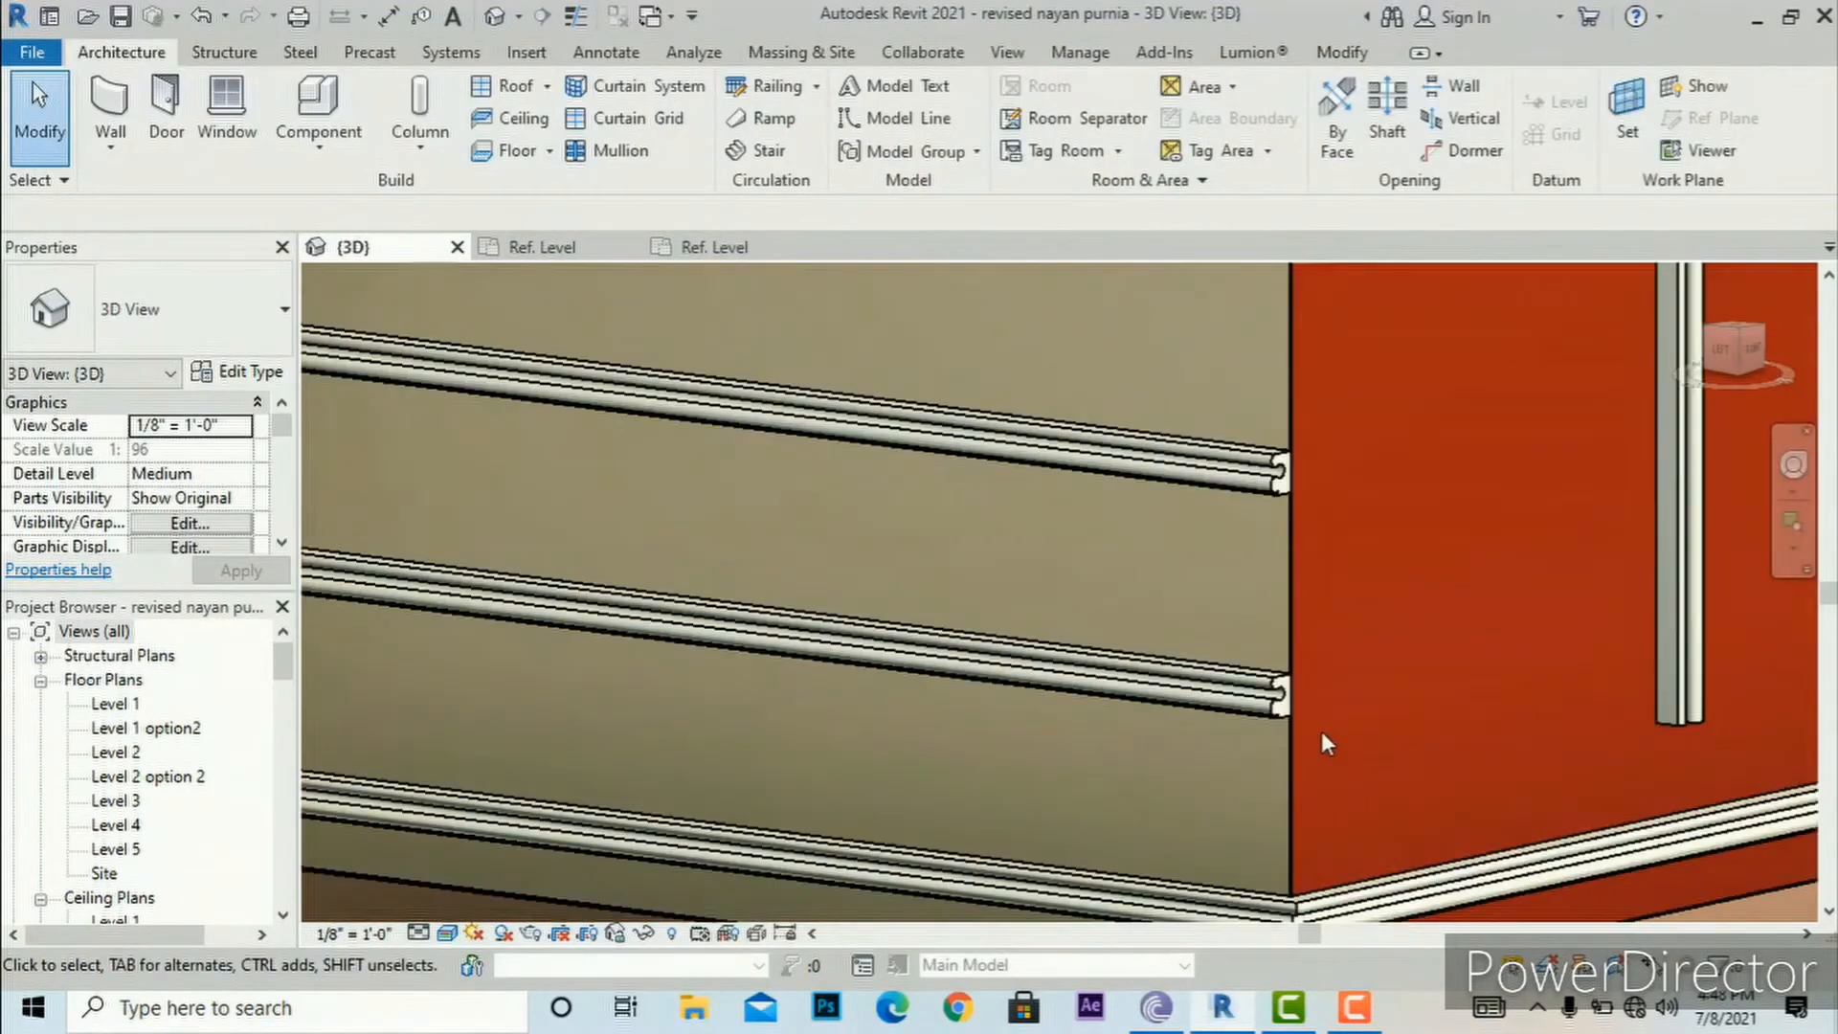
Step: Examine the end profile of the new Cornice sweep at the wall corner and the options for creating a new file
scroll(1251, 710, "up", 3)
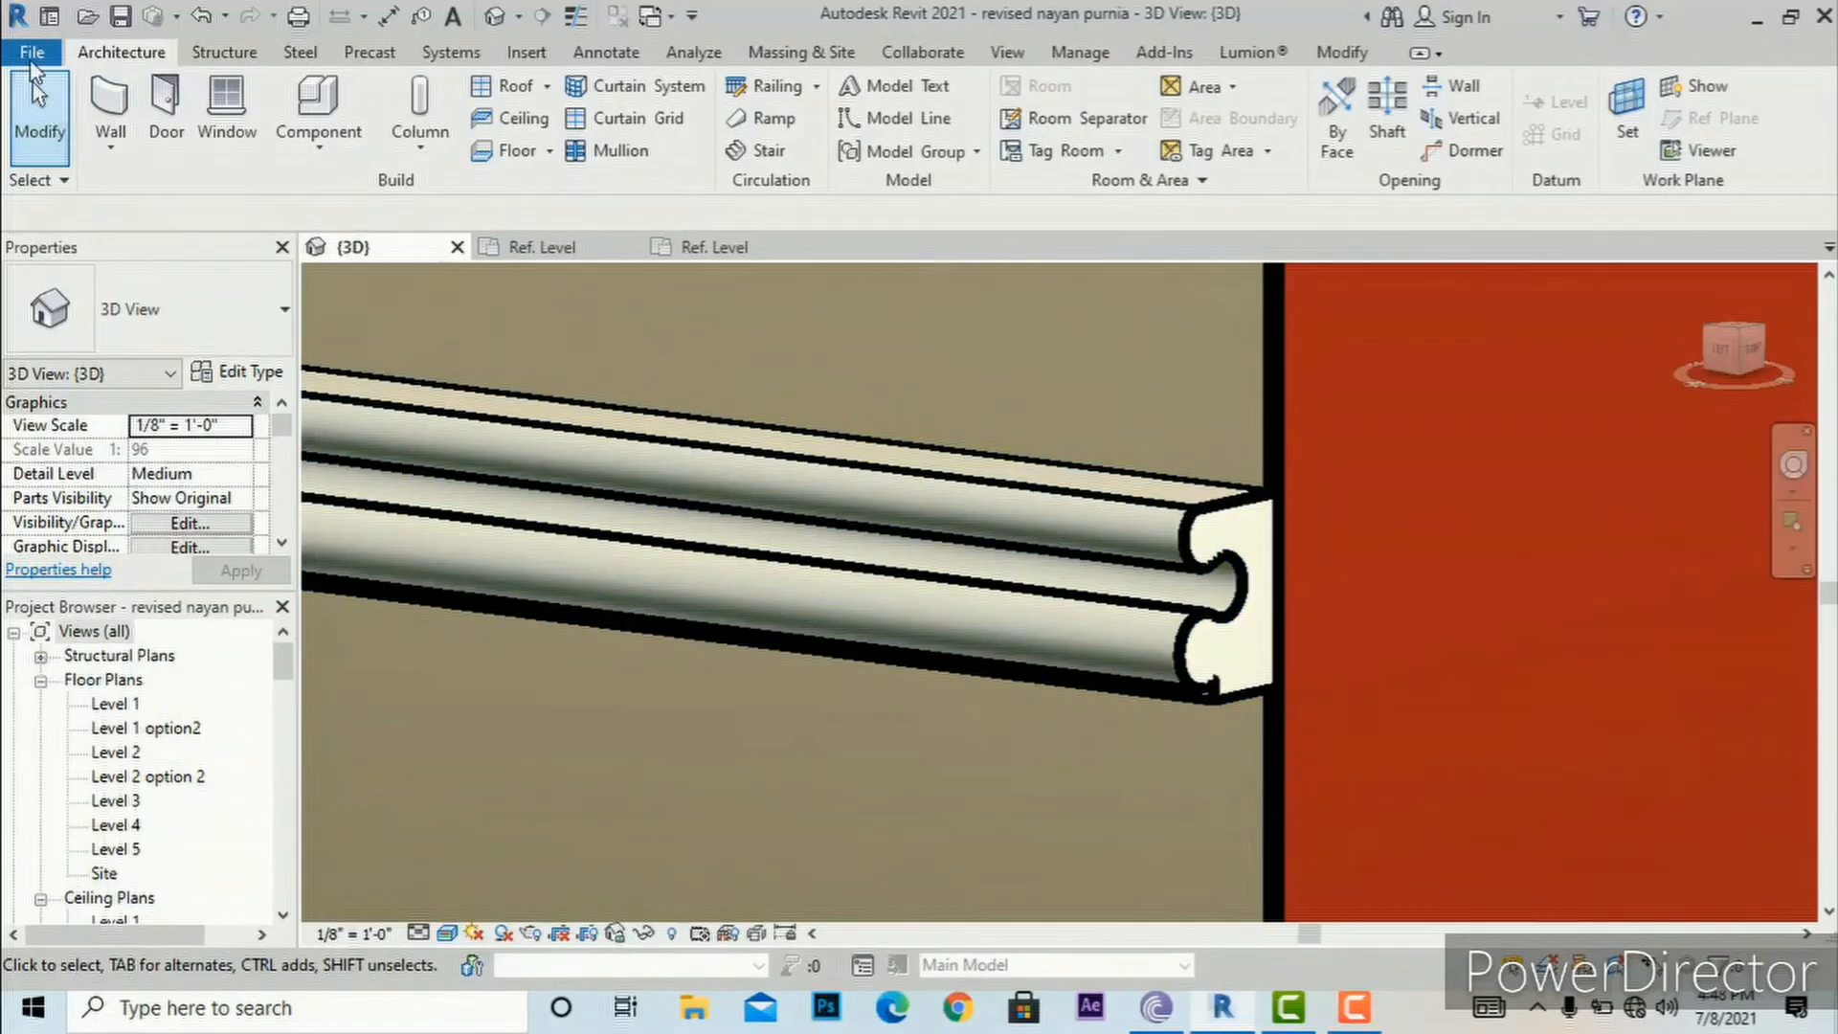
left_click(31, 53)
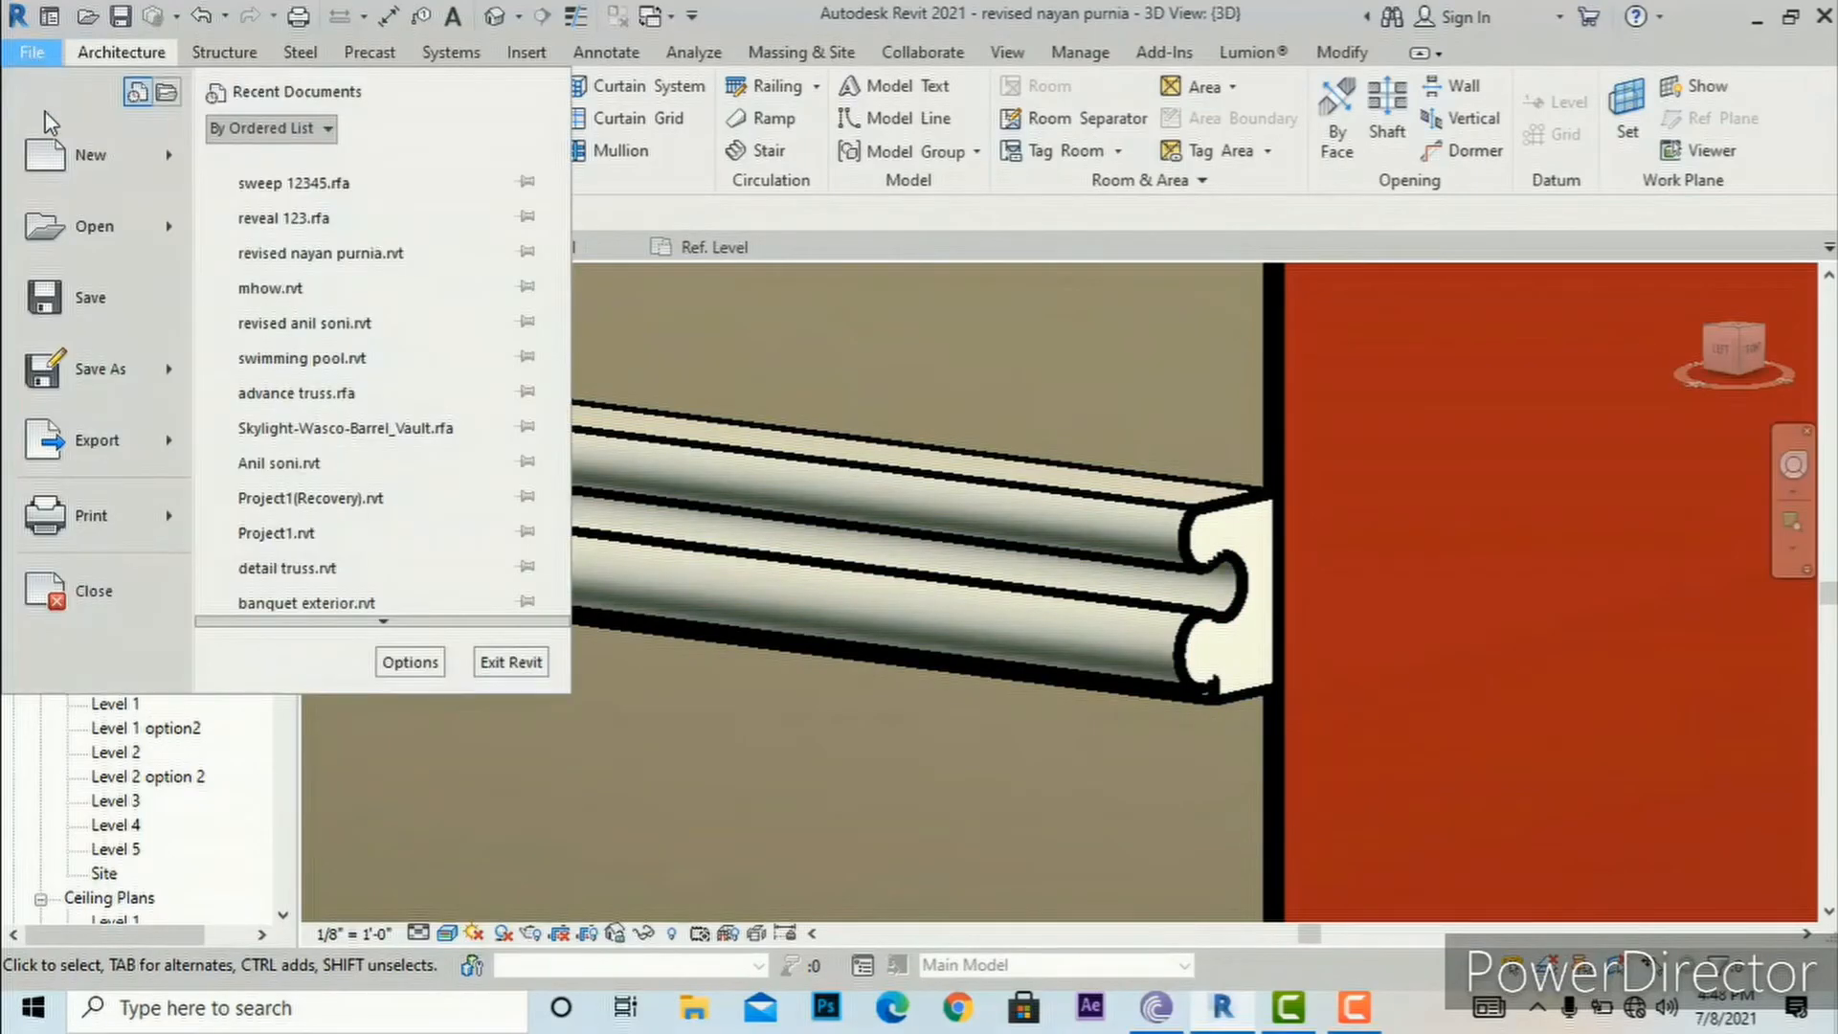
mouse_move(73, 143)
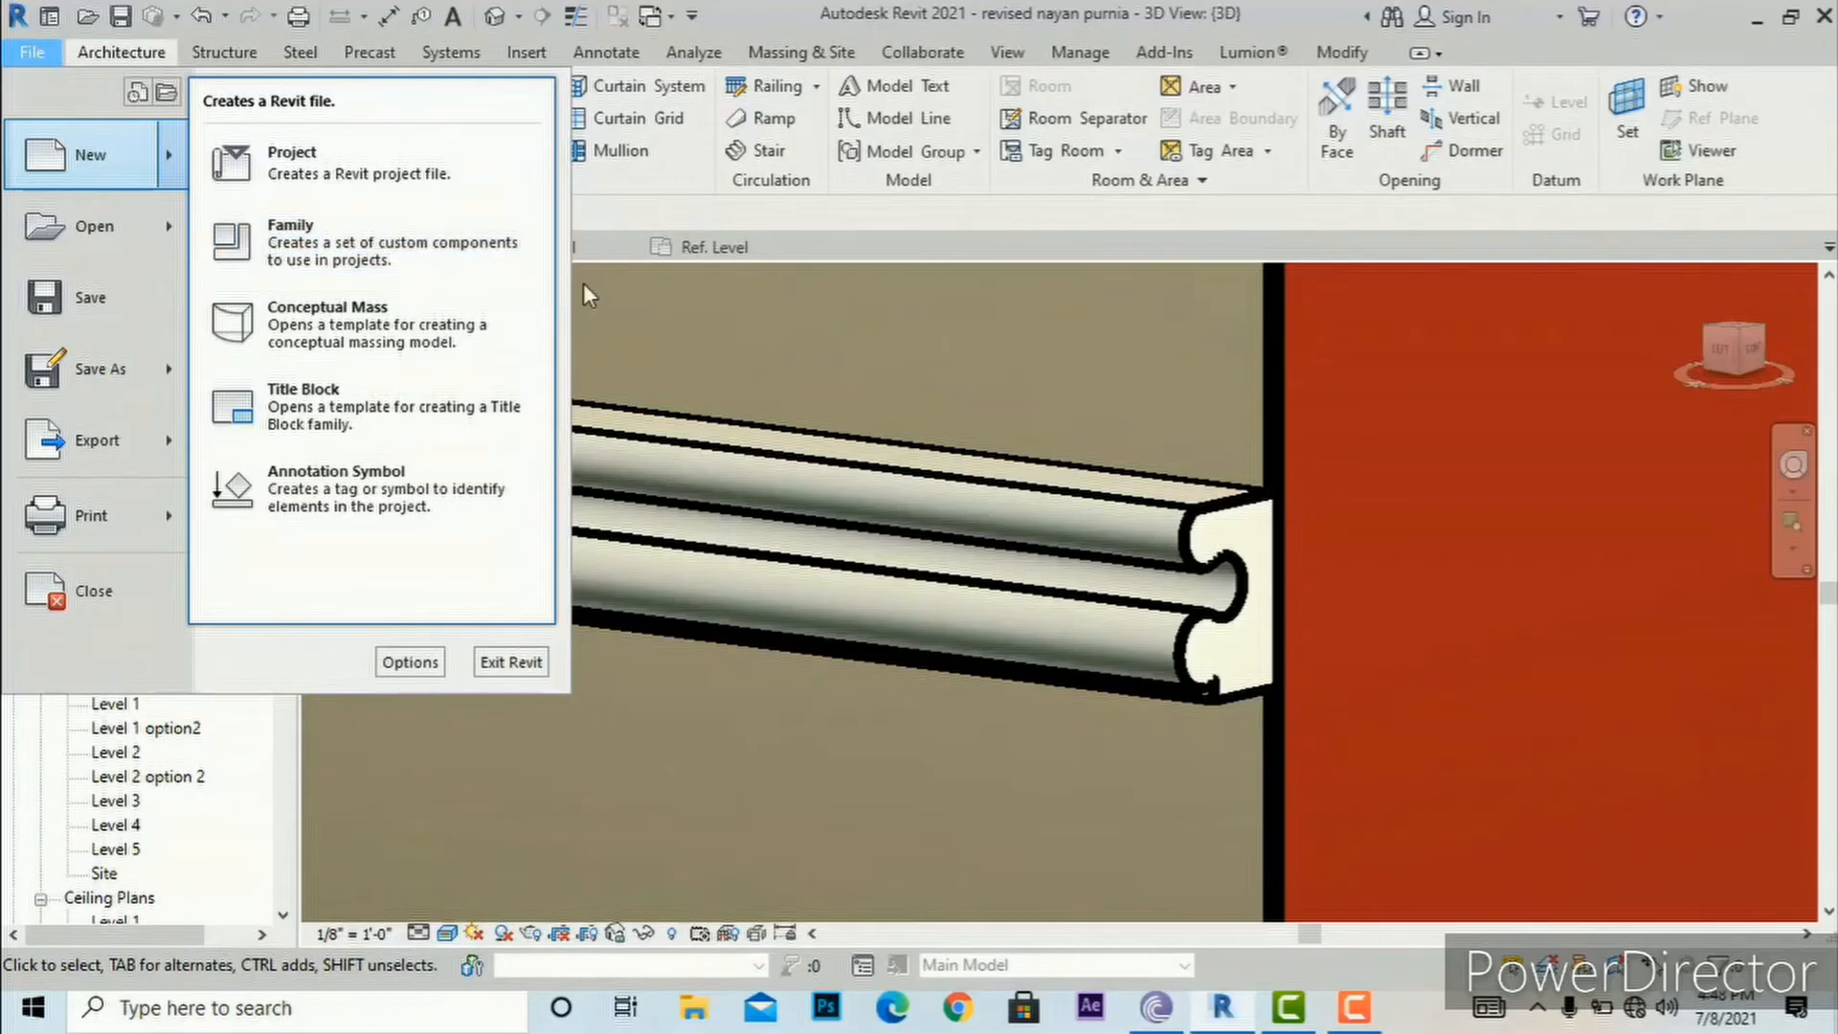
left_click(881, 376)
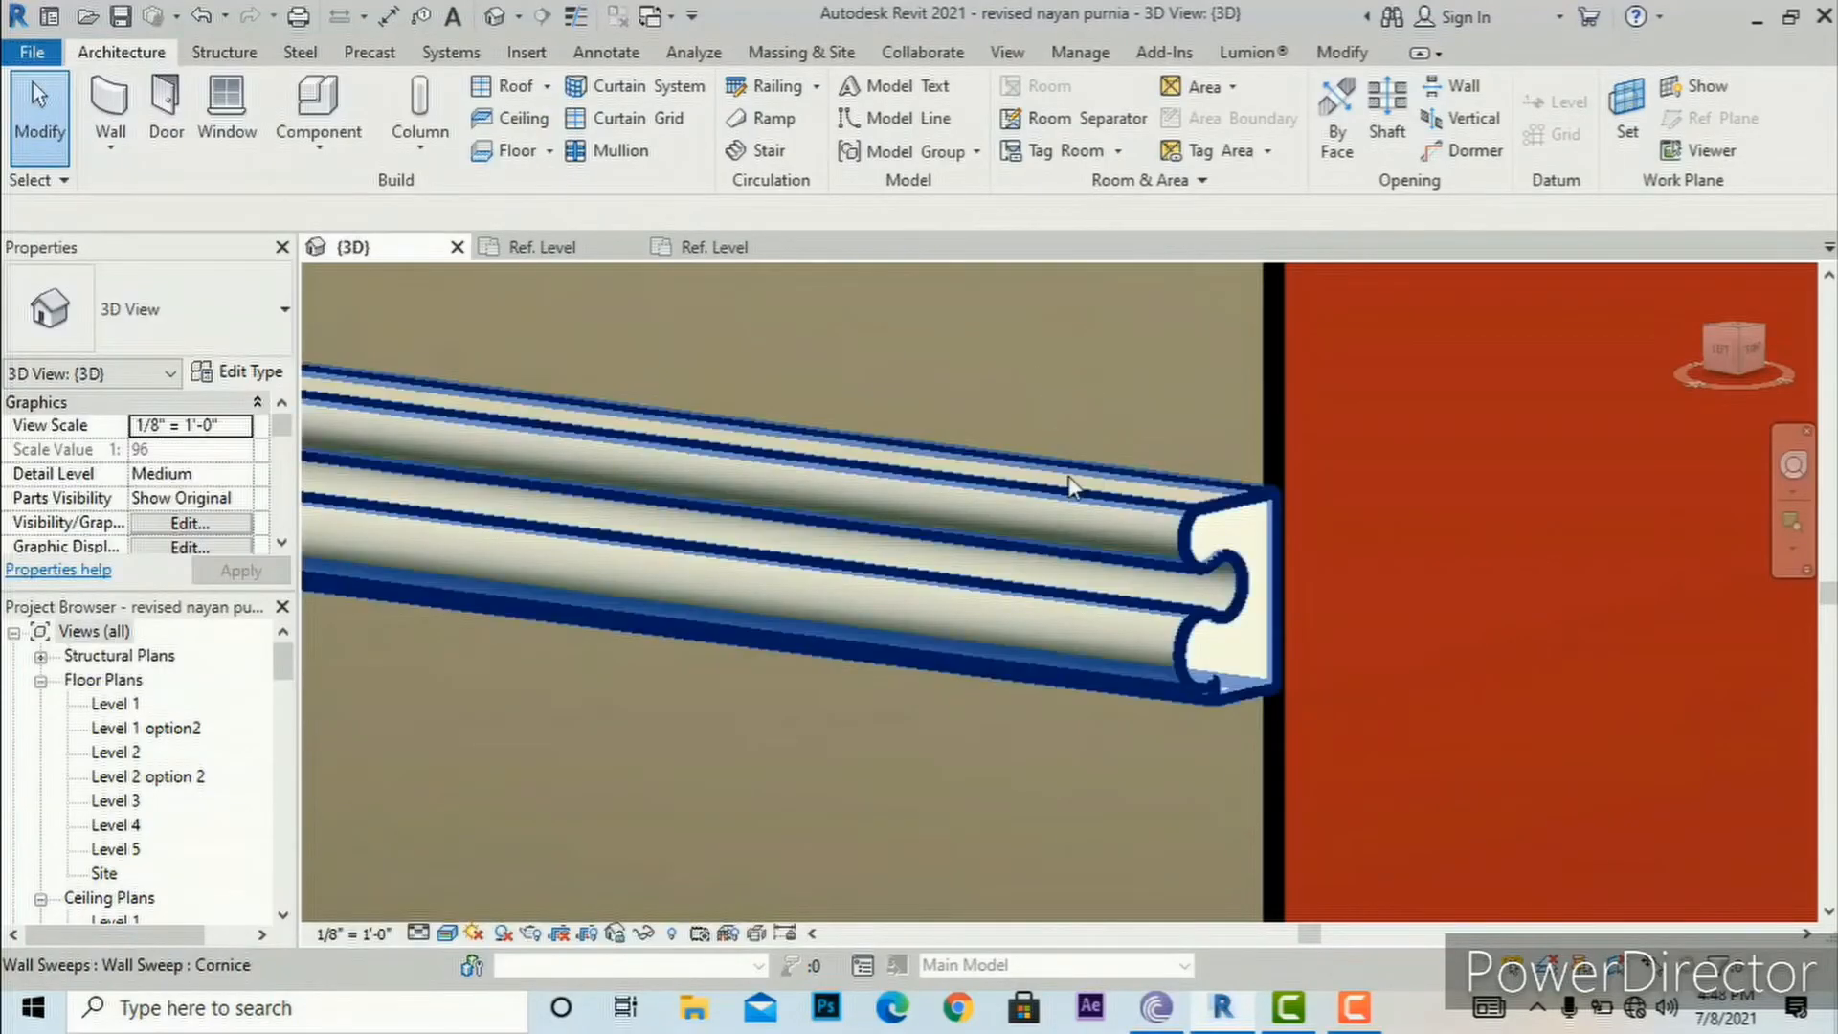
scroll(1075, 489, "down", 2)
scroll(1077, 538, "down", 3)
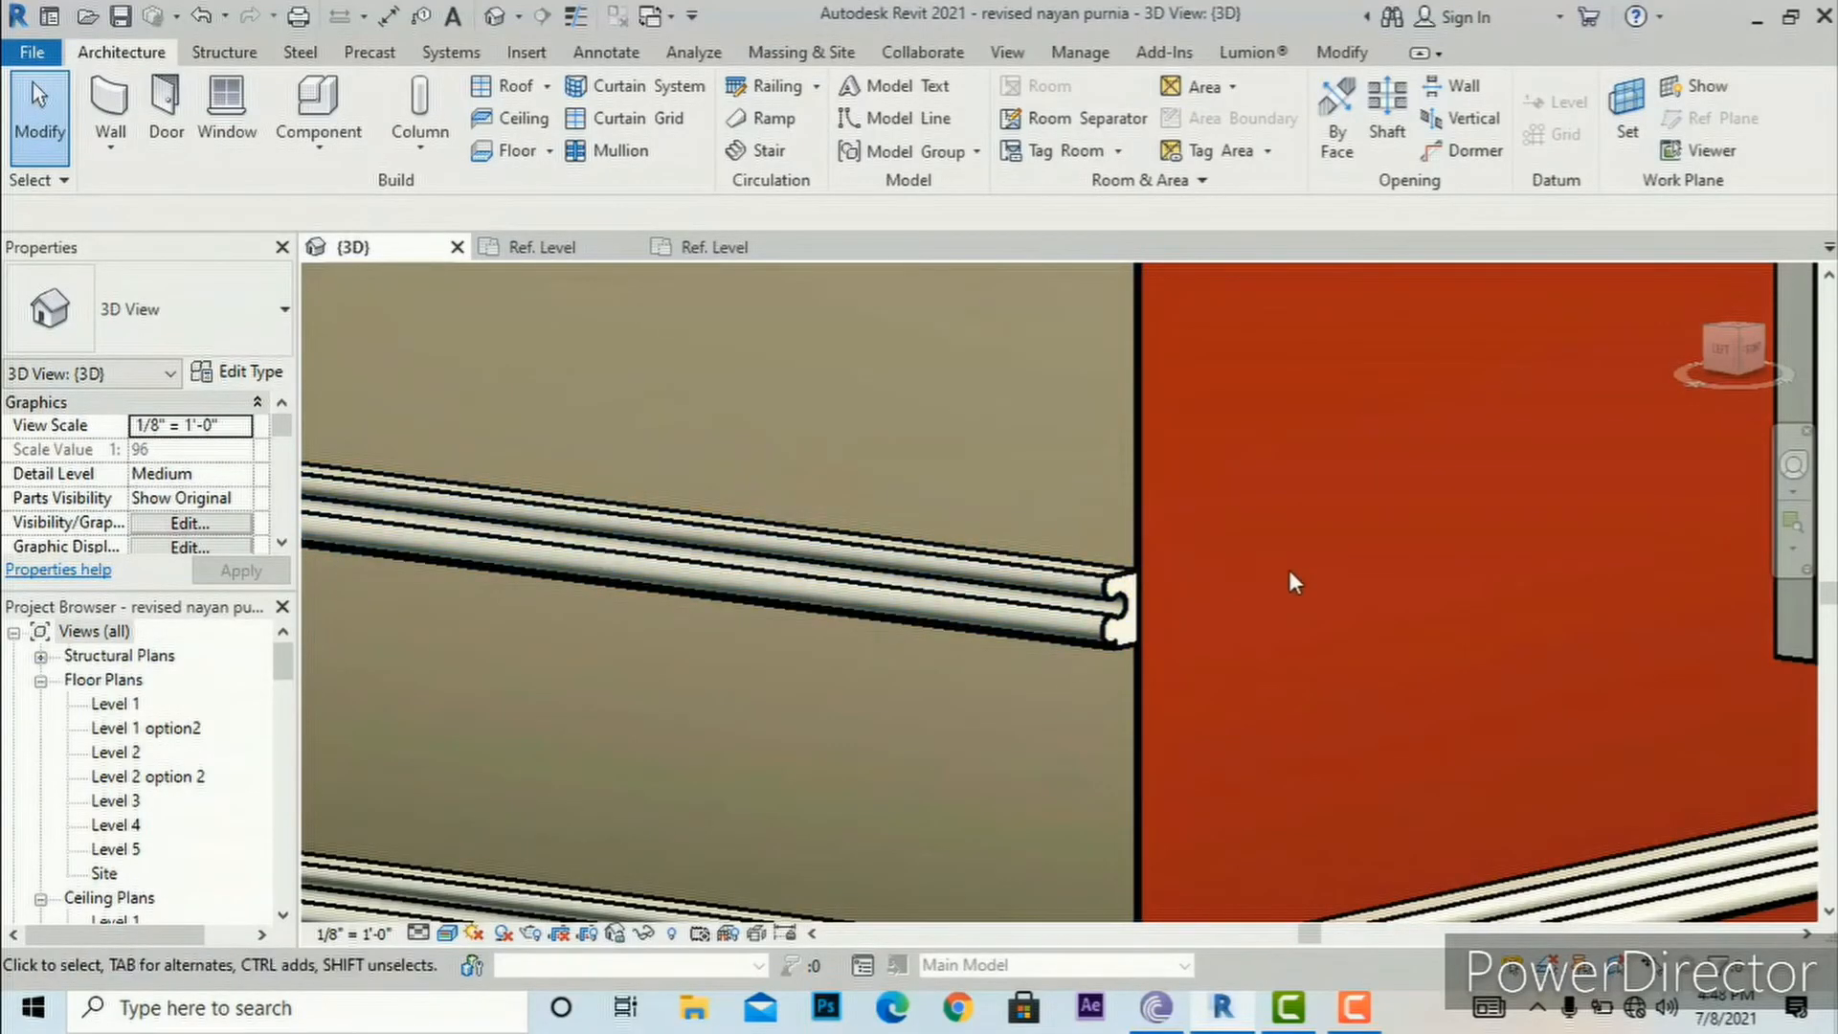
scroll(1288, 580, "down", 4)
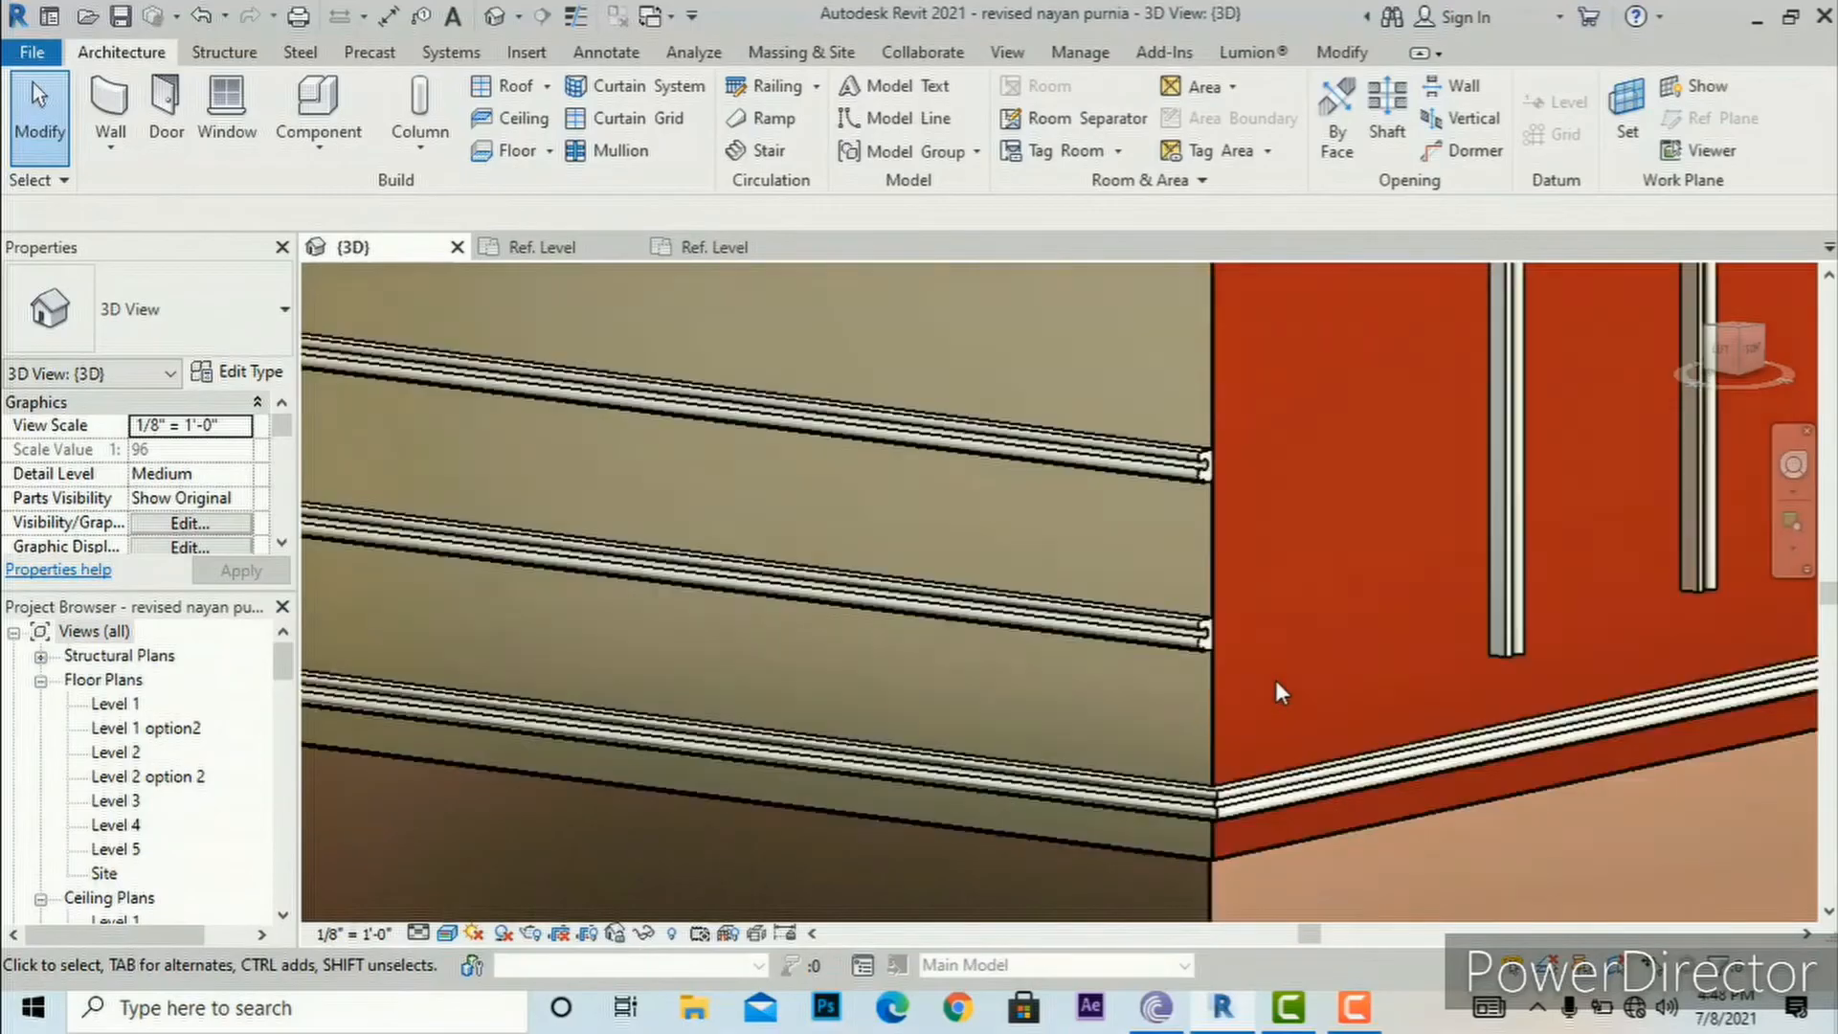
scroll(1275, 680, "down", 5)
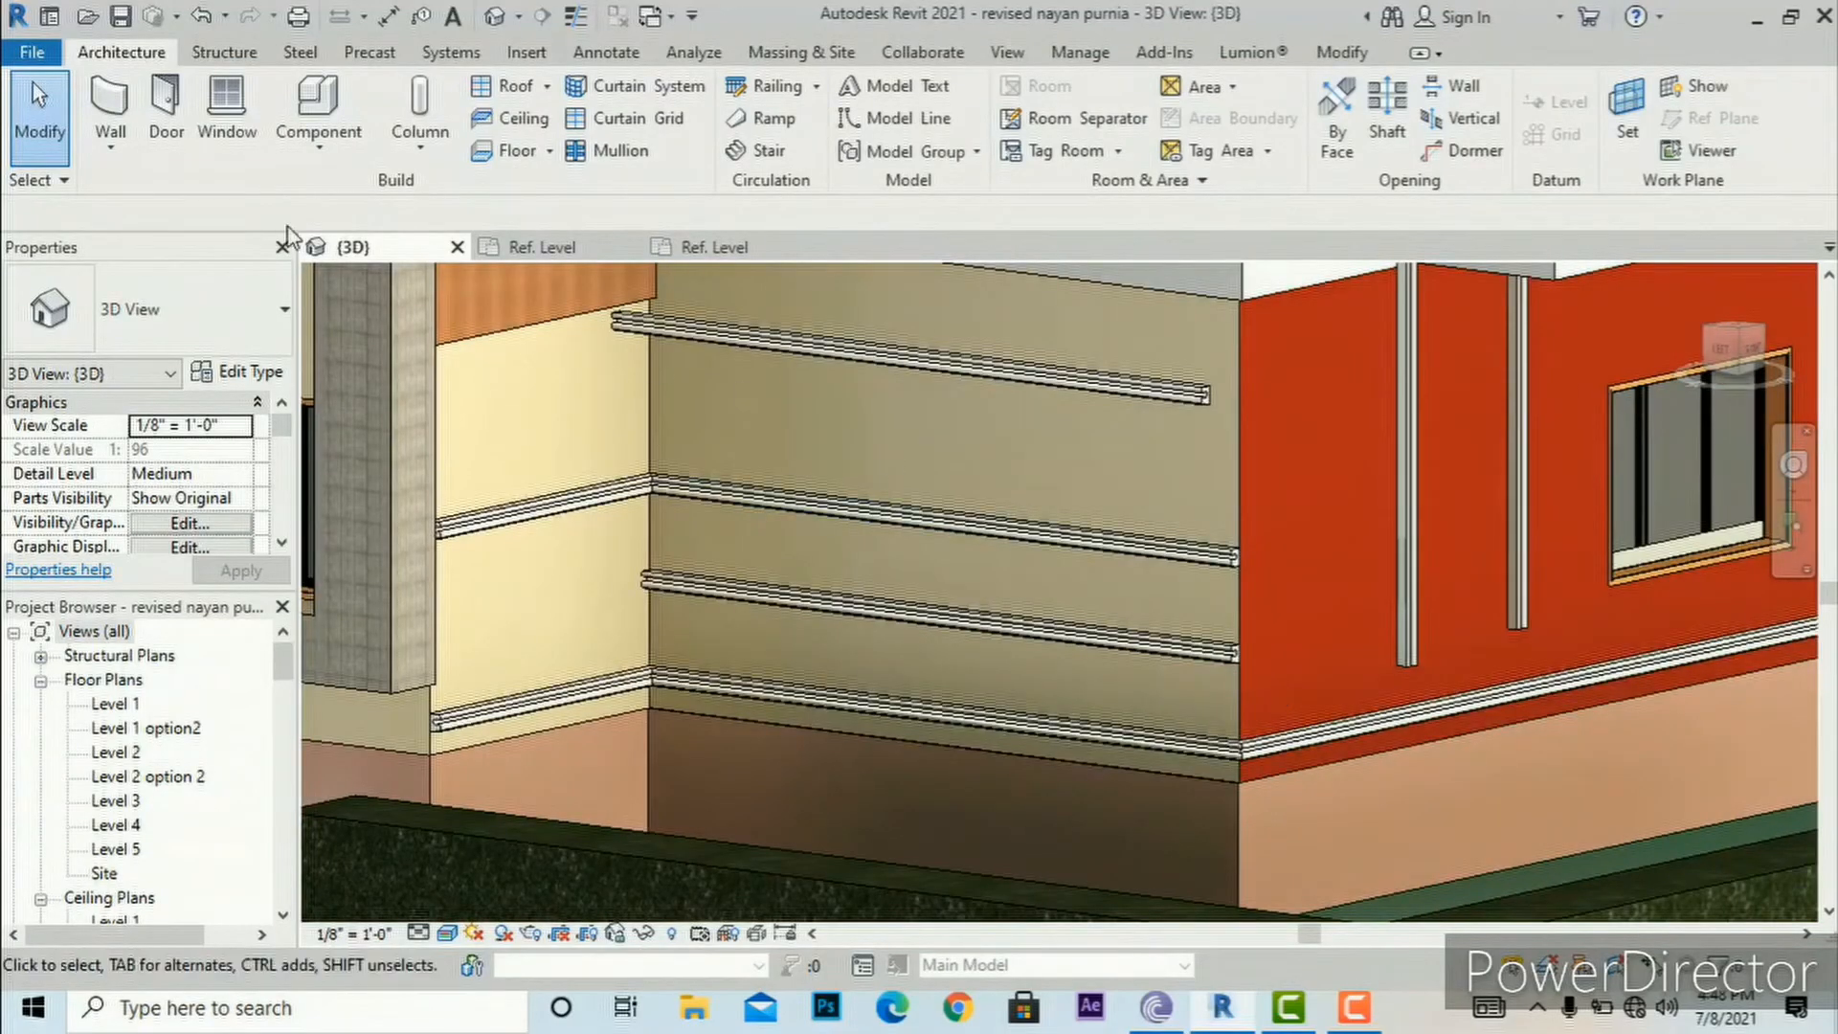
Step: Start a wall reveal and set the Reveal type's profile to sweep 12345 : sweep 12345
left_click(112, 159)
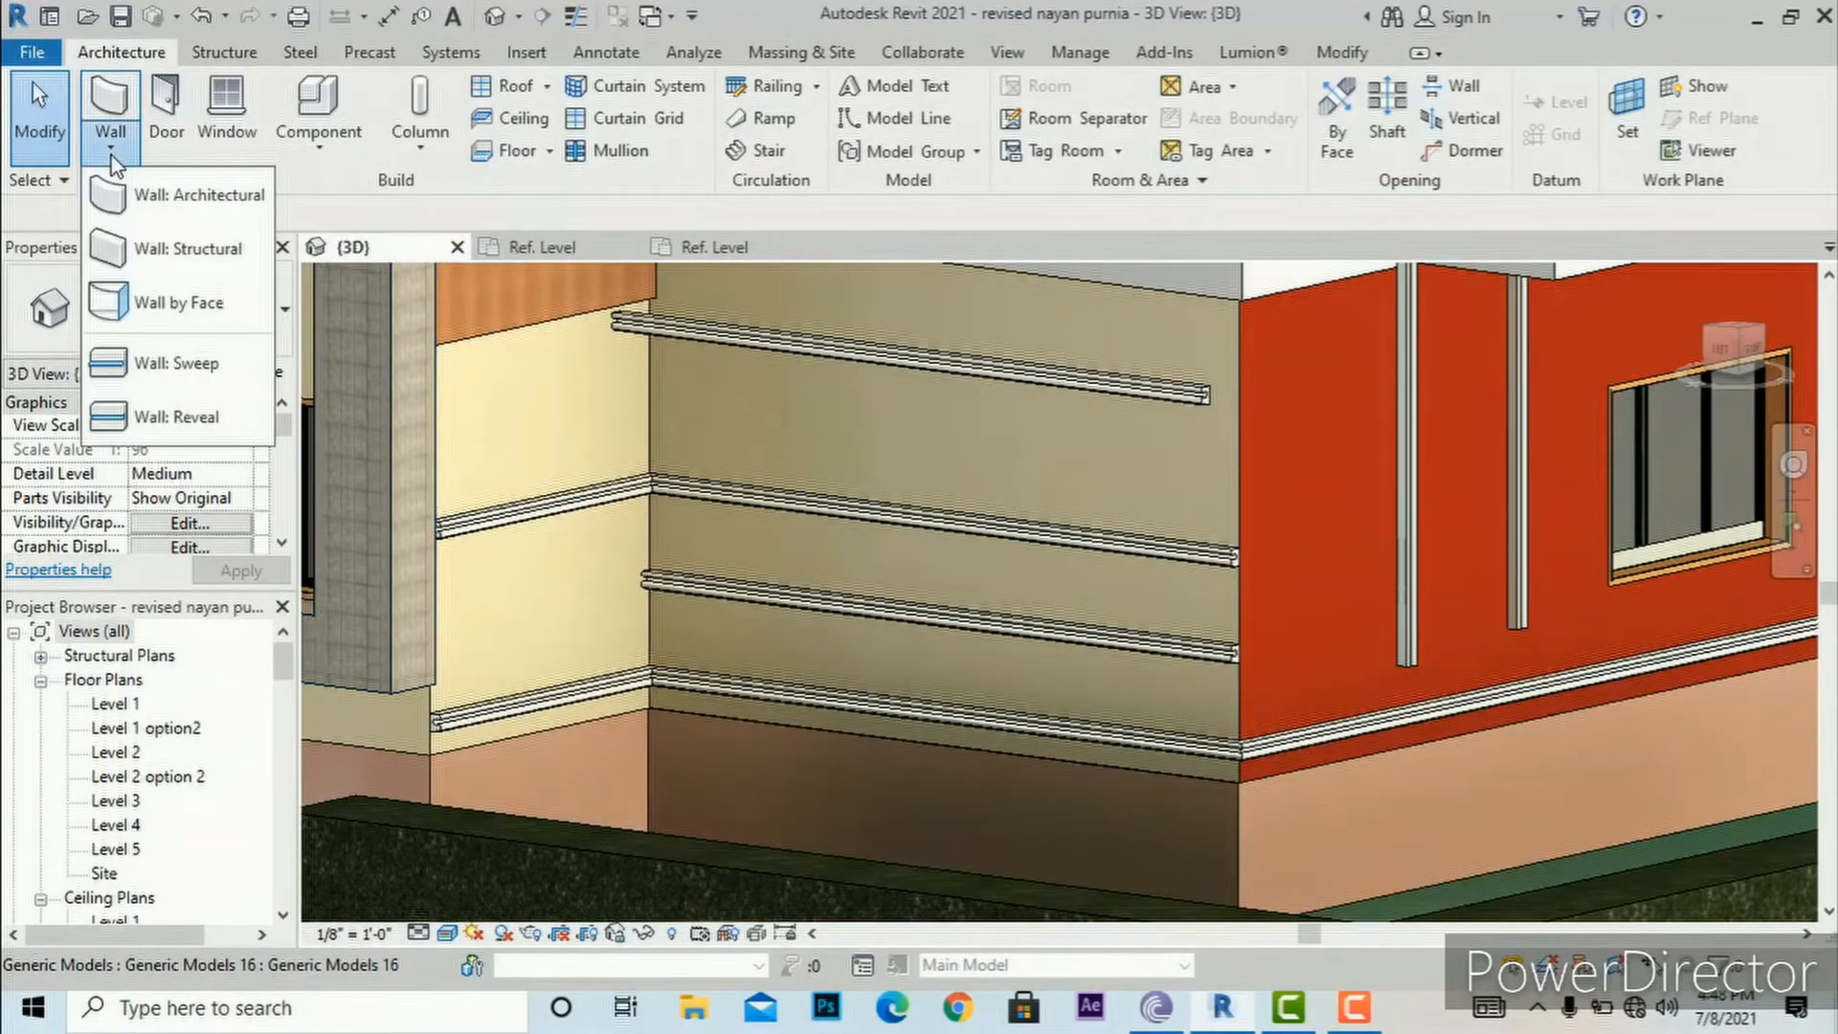
left_click(127, 421)
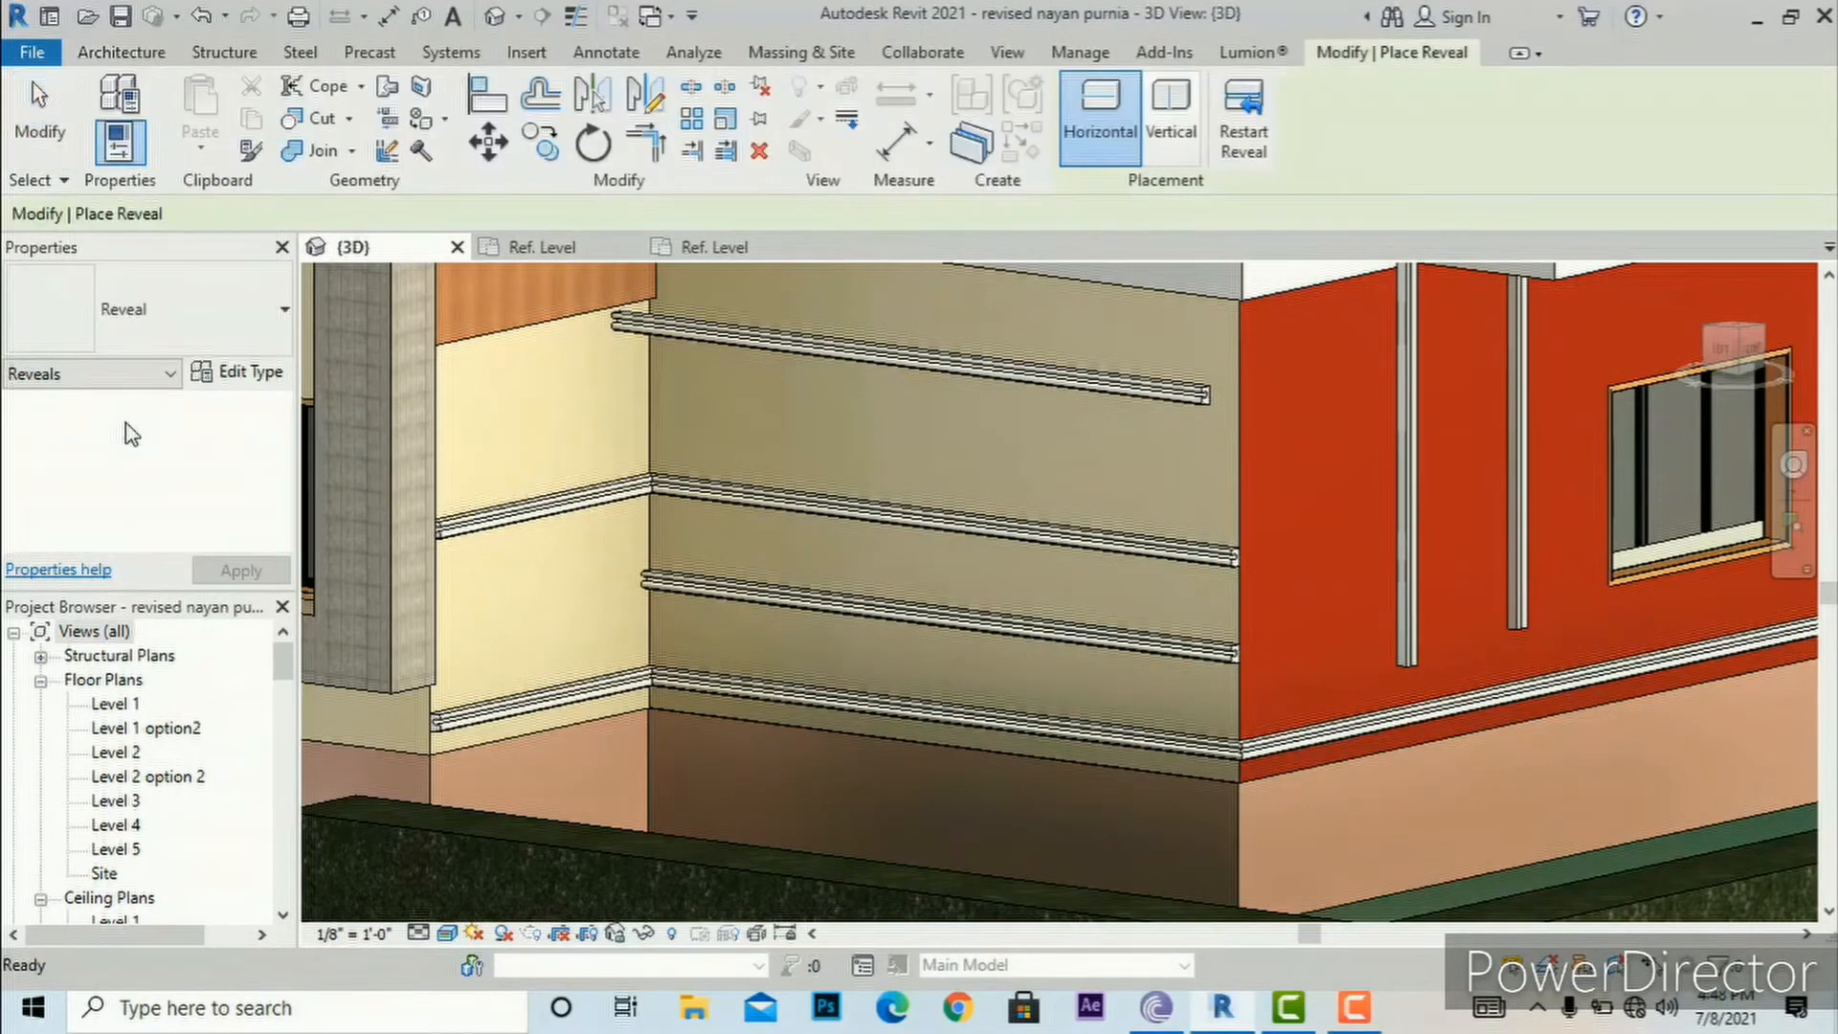
left_click(214, 377)
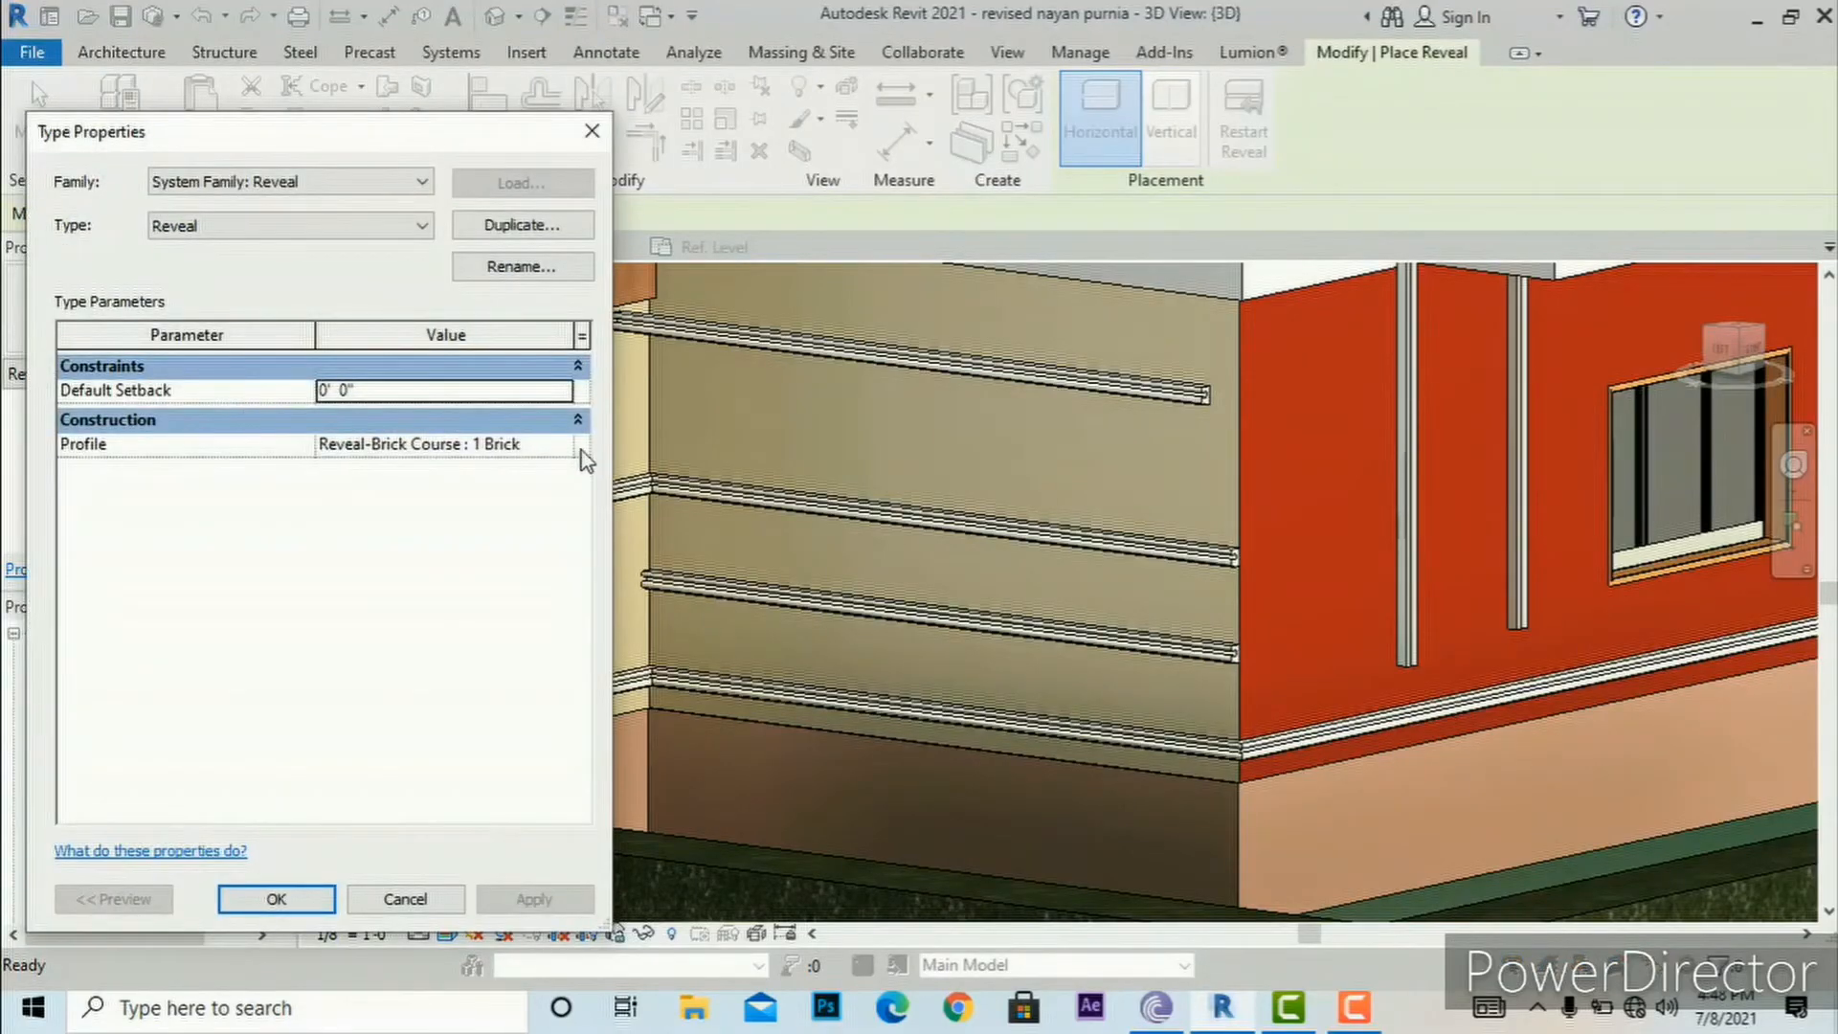
left_click(562, 444)
left_click(561, 446)
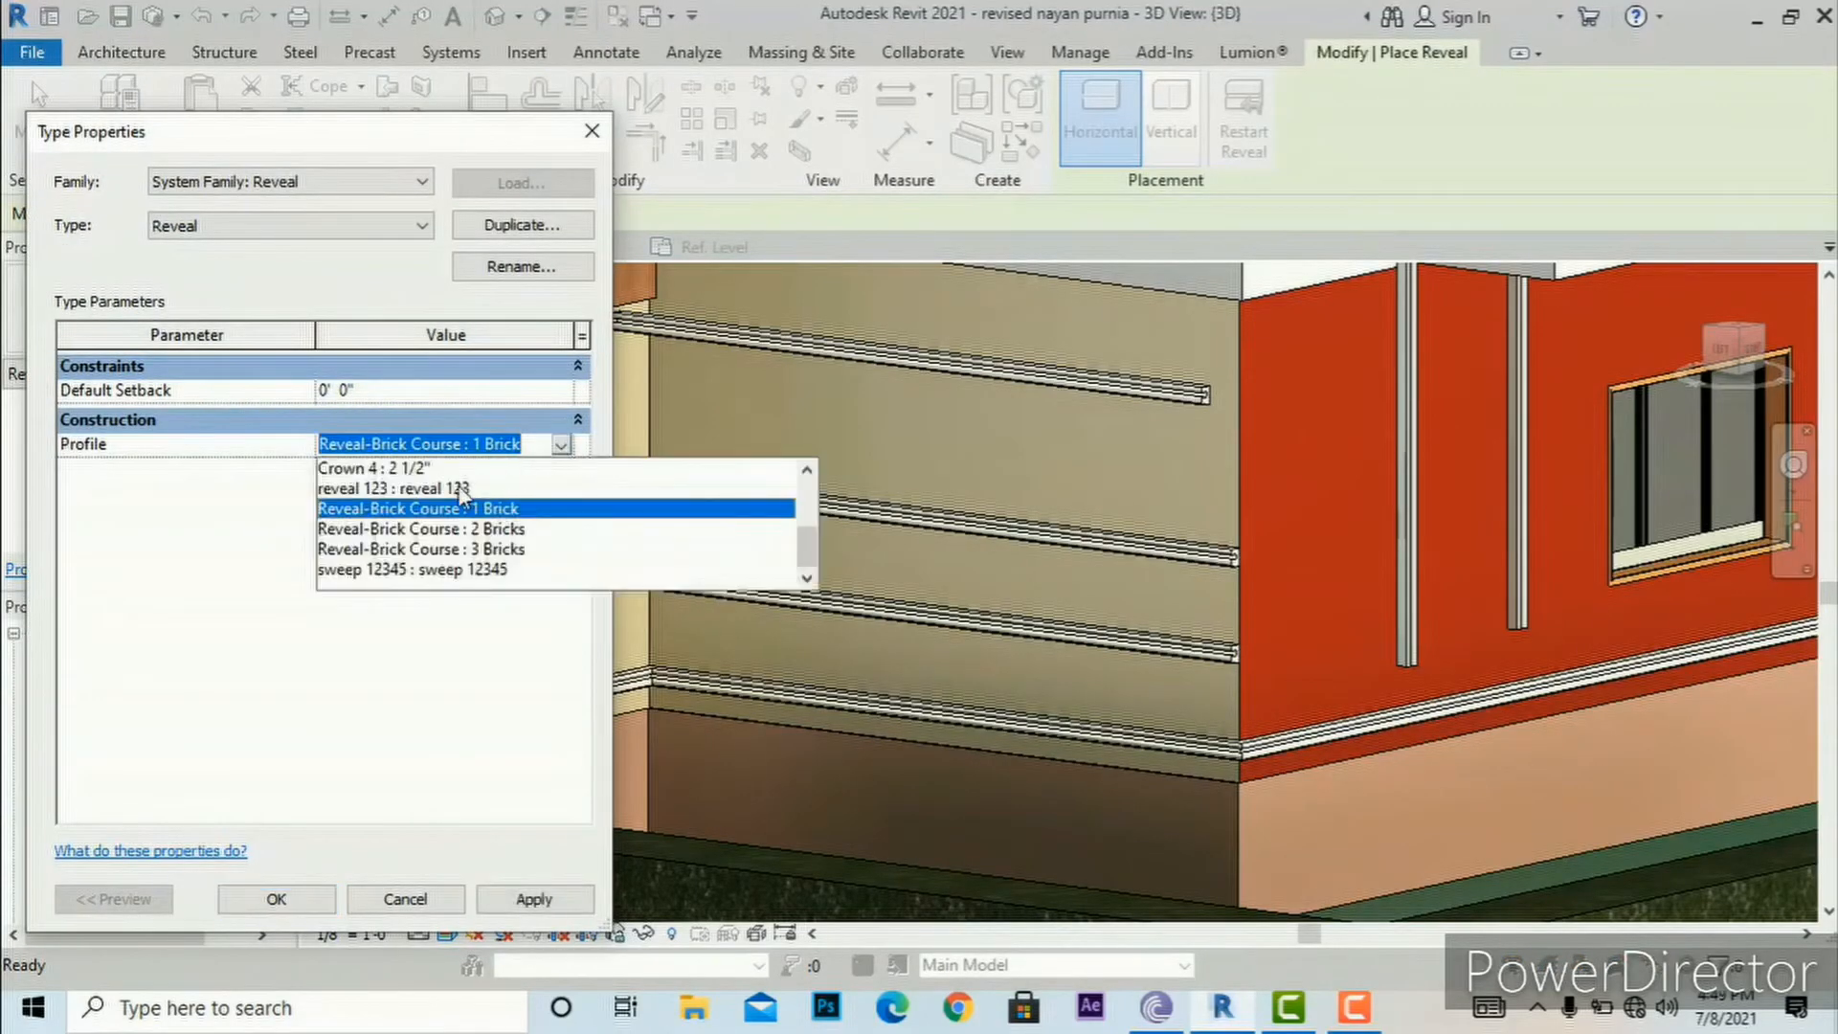
left_click(374, 572)
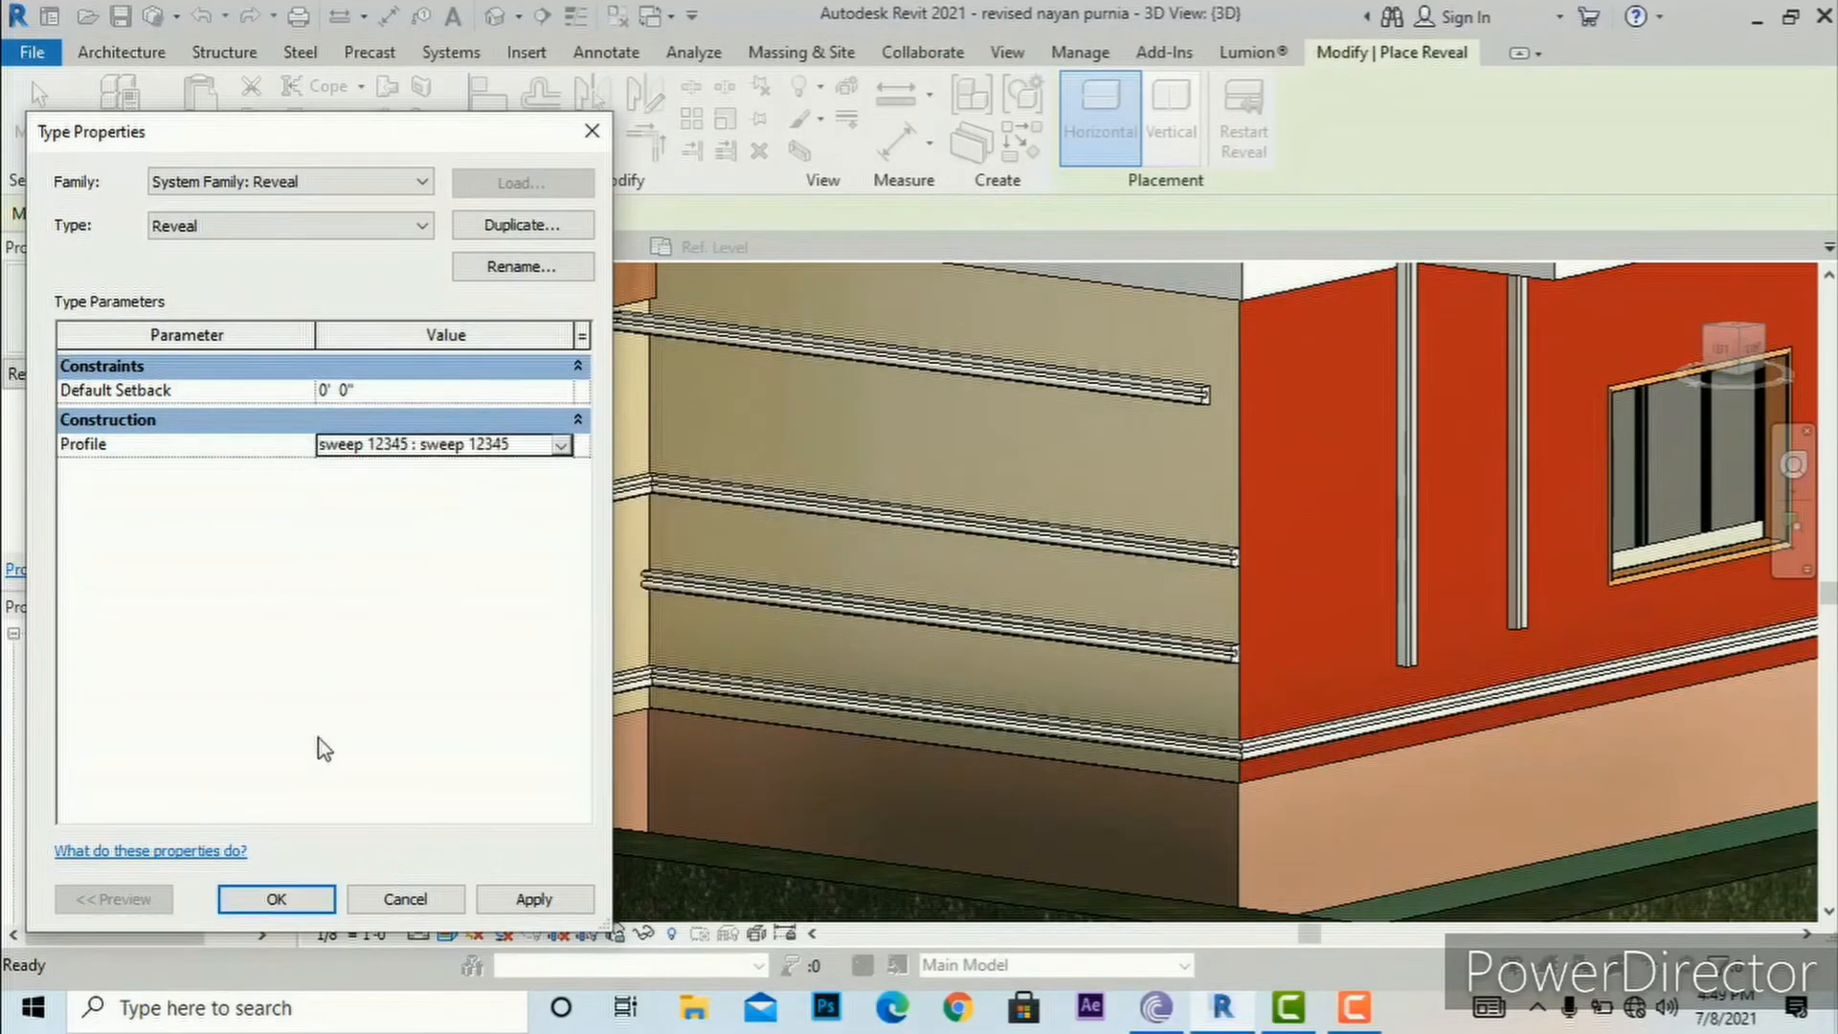
left_click(272, 904)
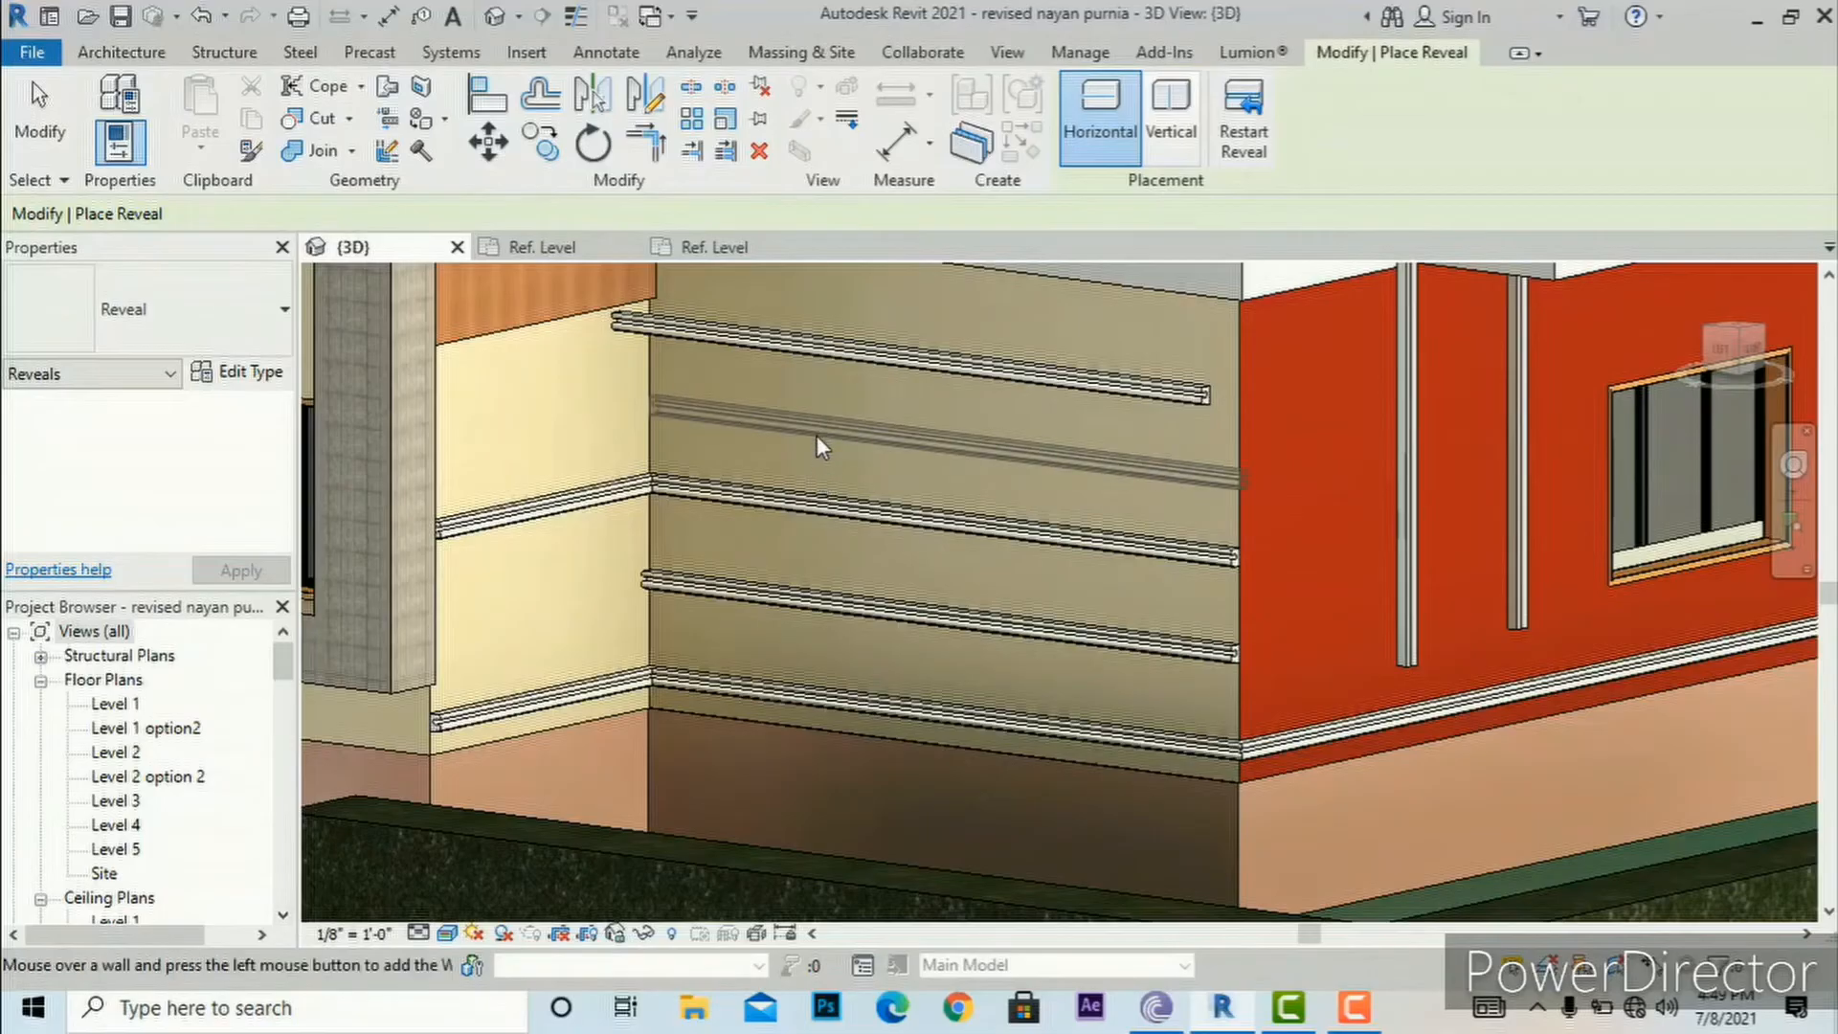
Step: Place a horizontal reveal on the beige wall, midway between the two upper sweeps of the lowest storey
key("Escape")
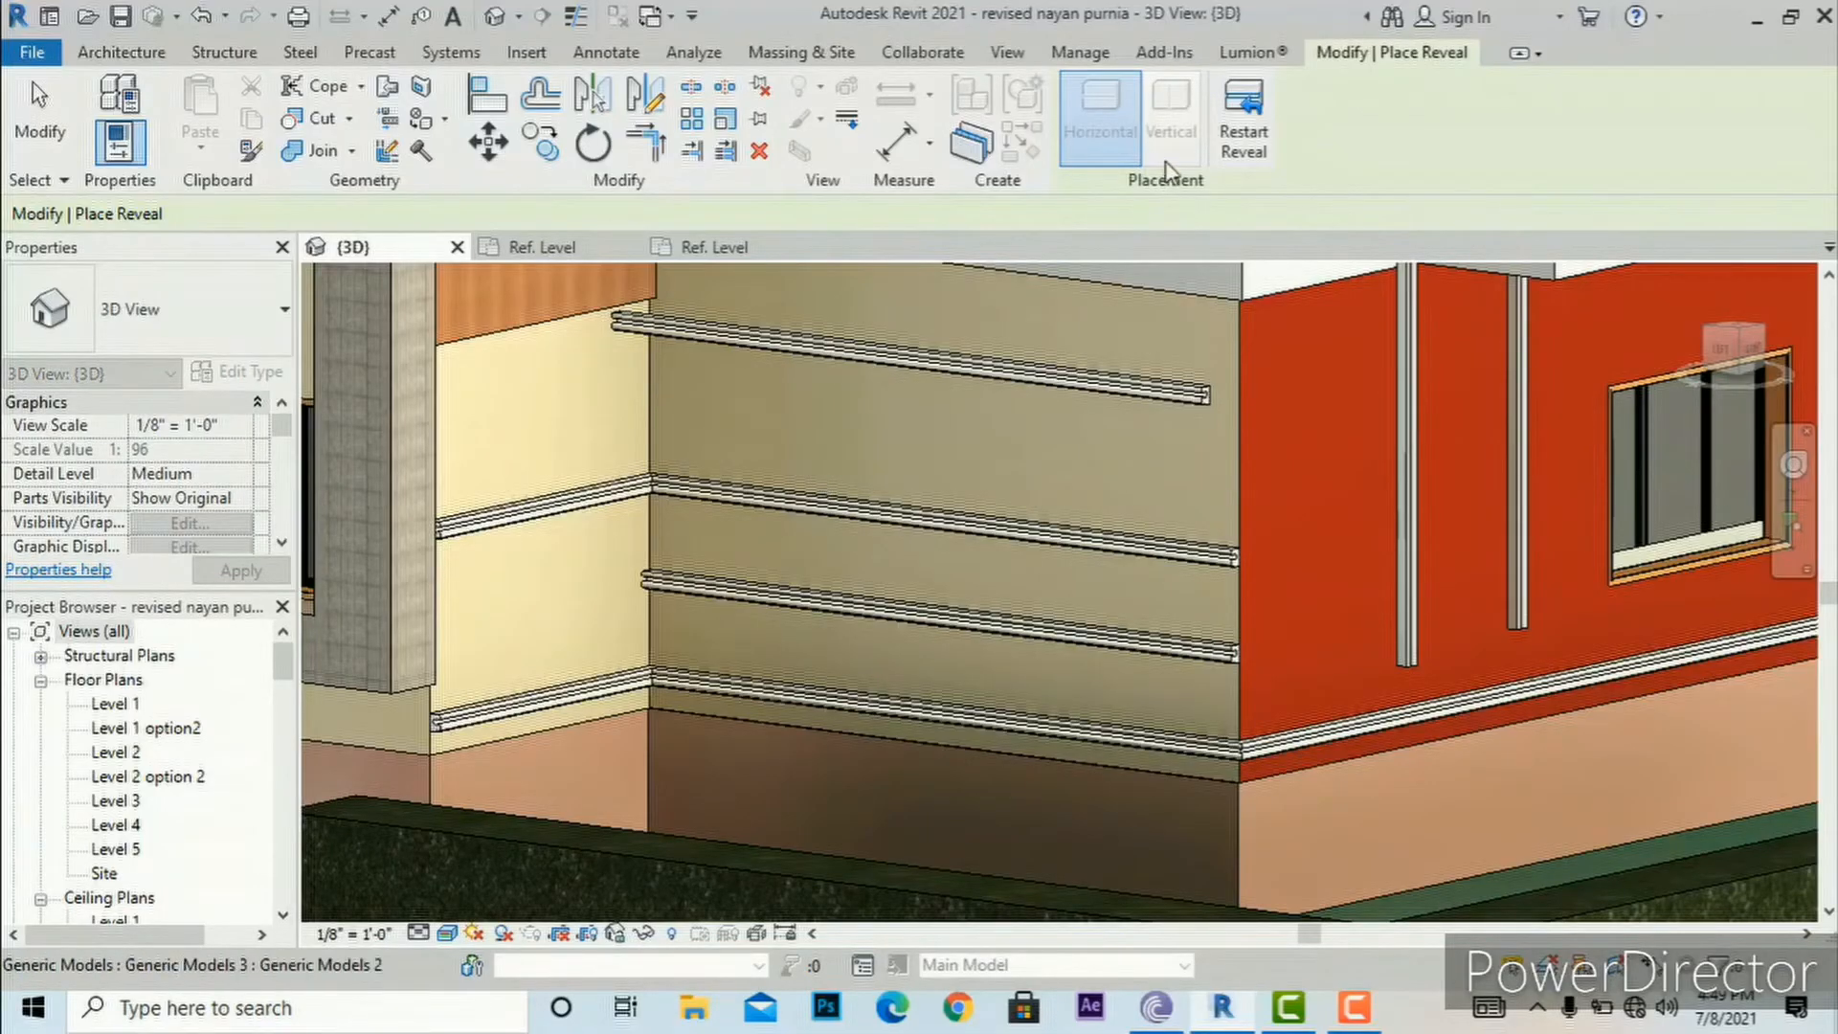
left_click(1264, 142)
key("Escape")
key("Escape")
Step: Examine how the new reveal cuts into the beige wall at the corner with the red wall
scroll(1262, 487, "up", 3)
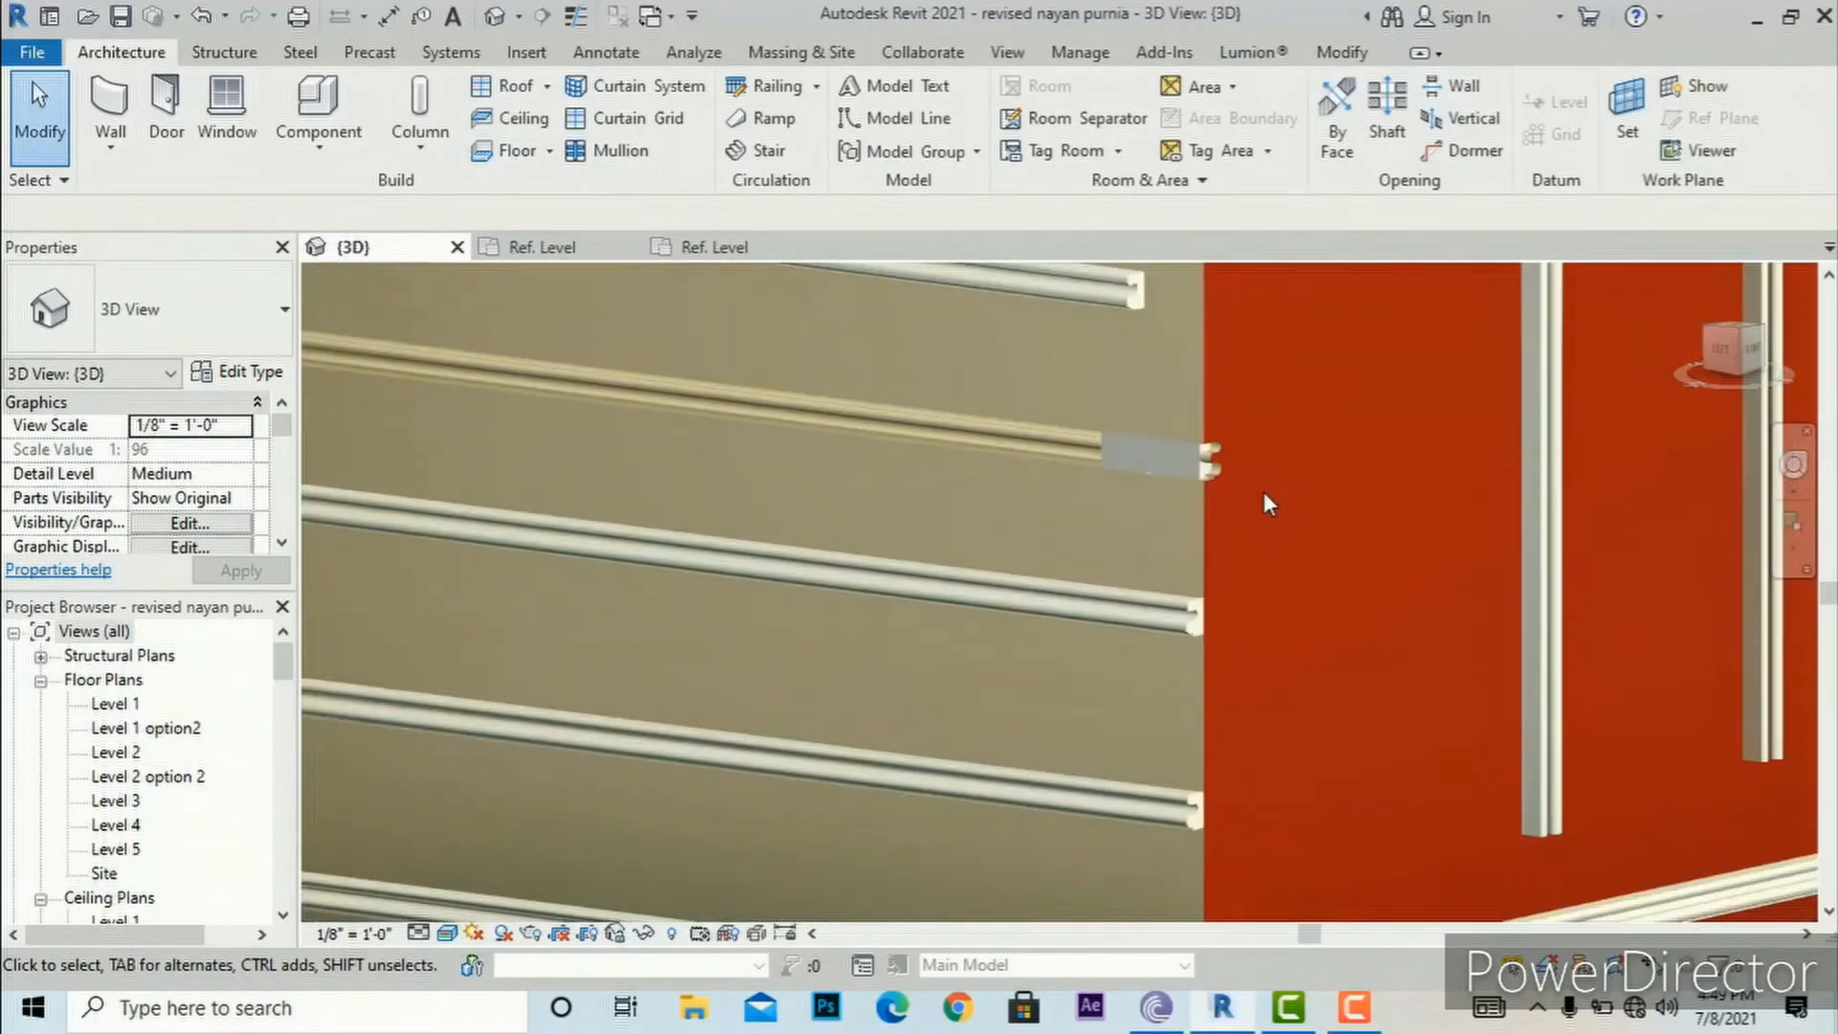
scroll(1245, 480, "up", 6)
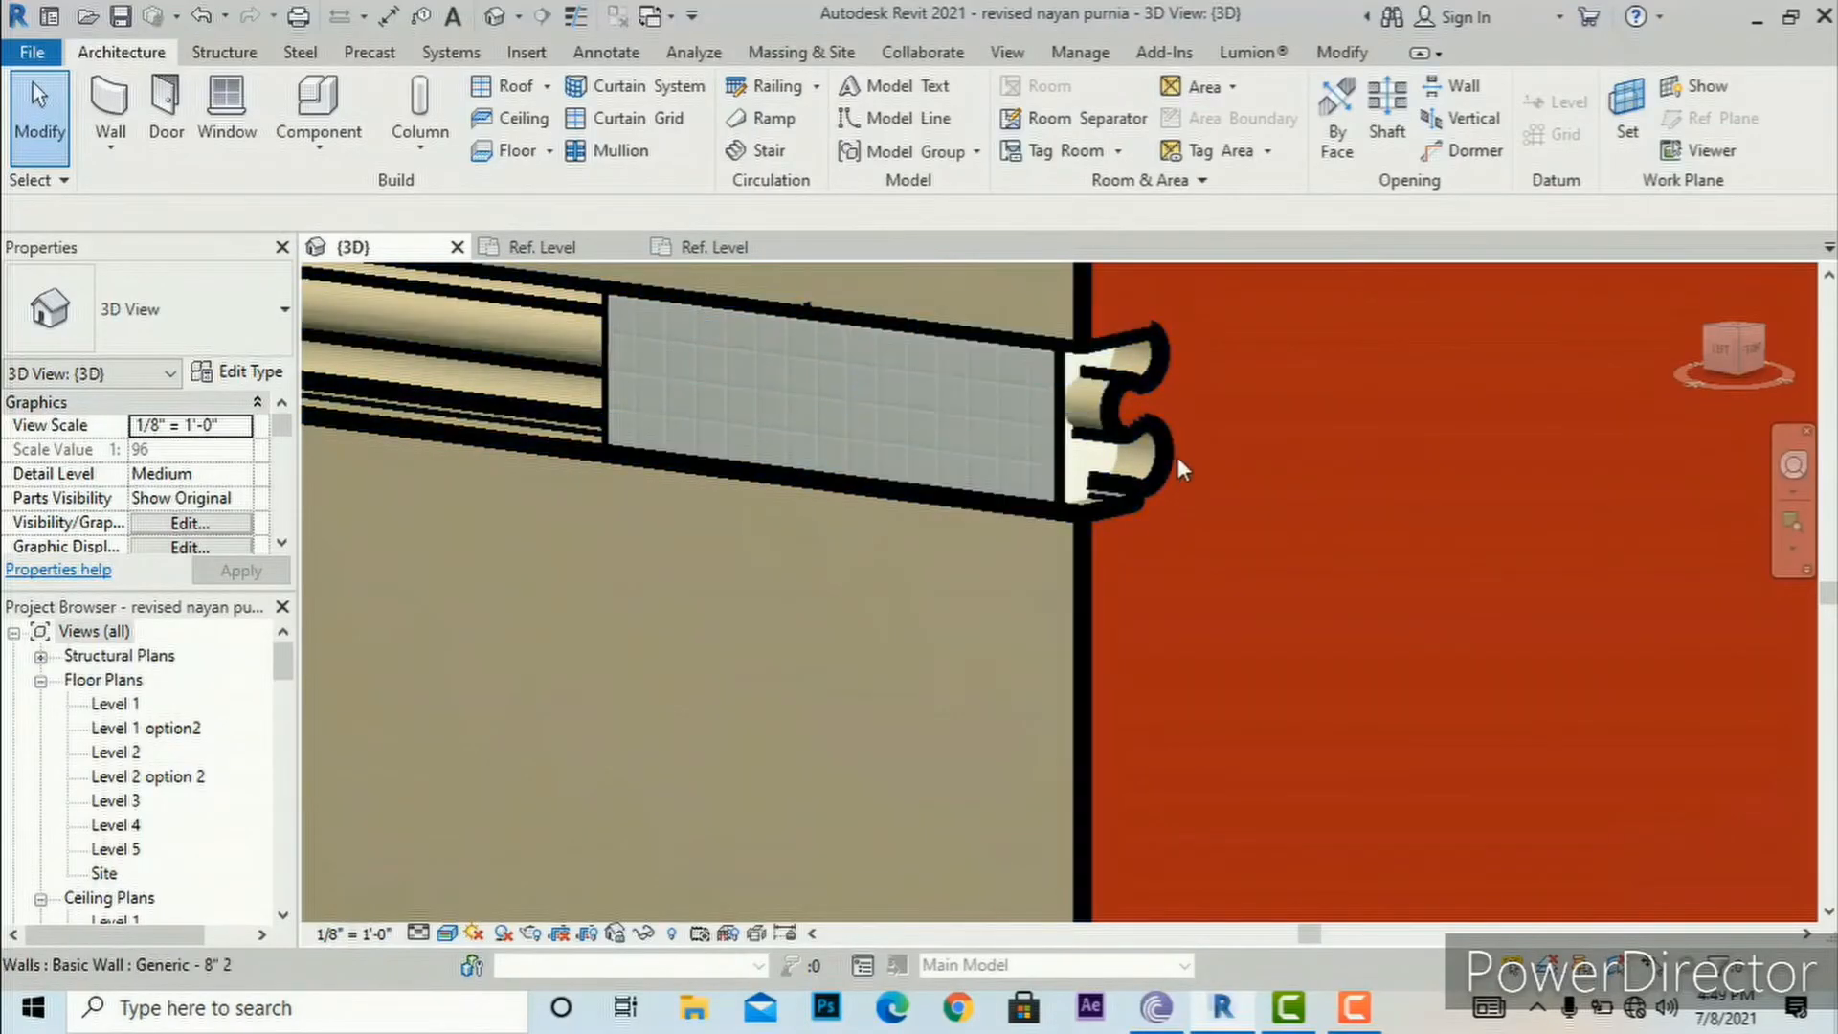
scroll(1015, 505, "down", 5)
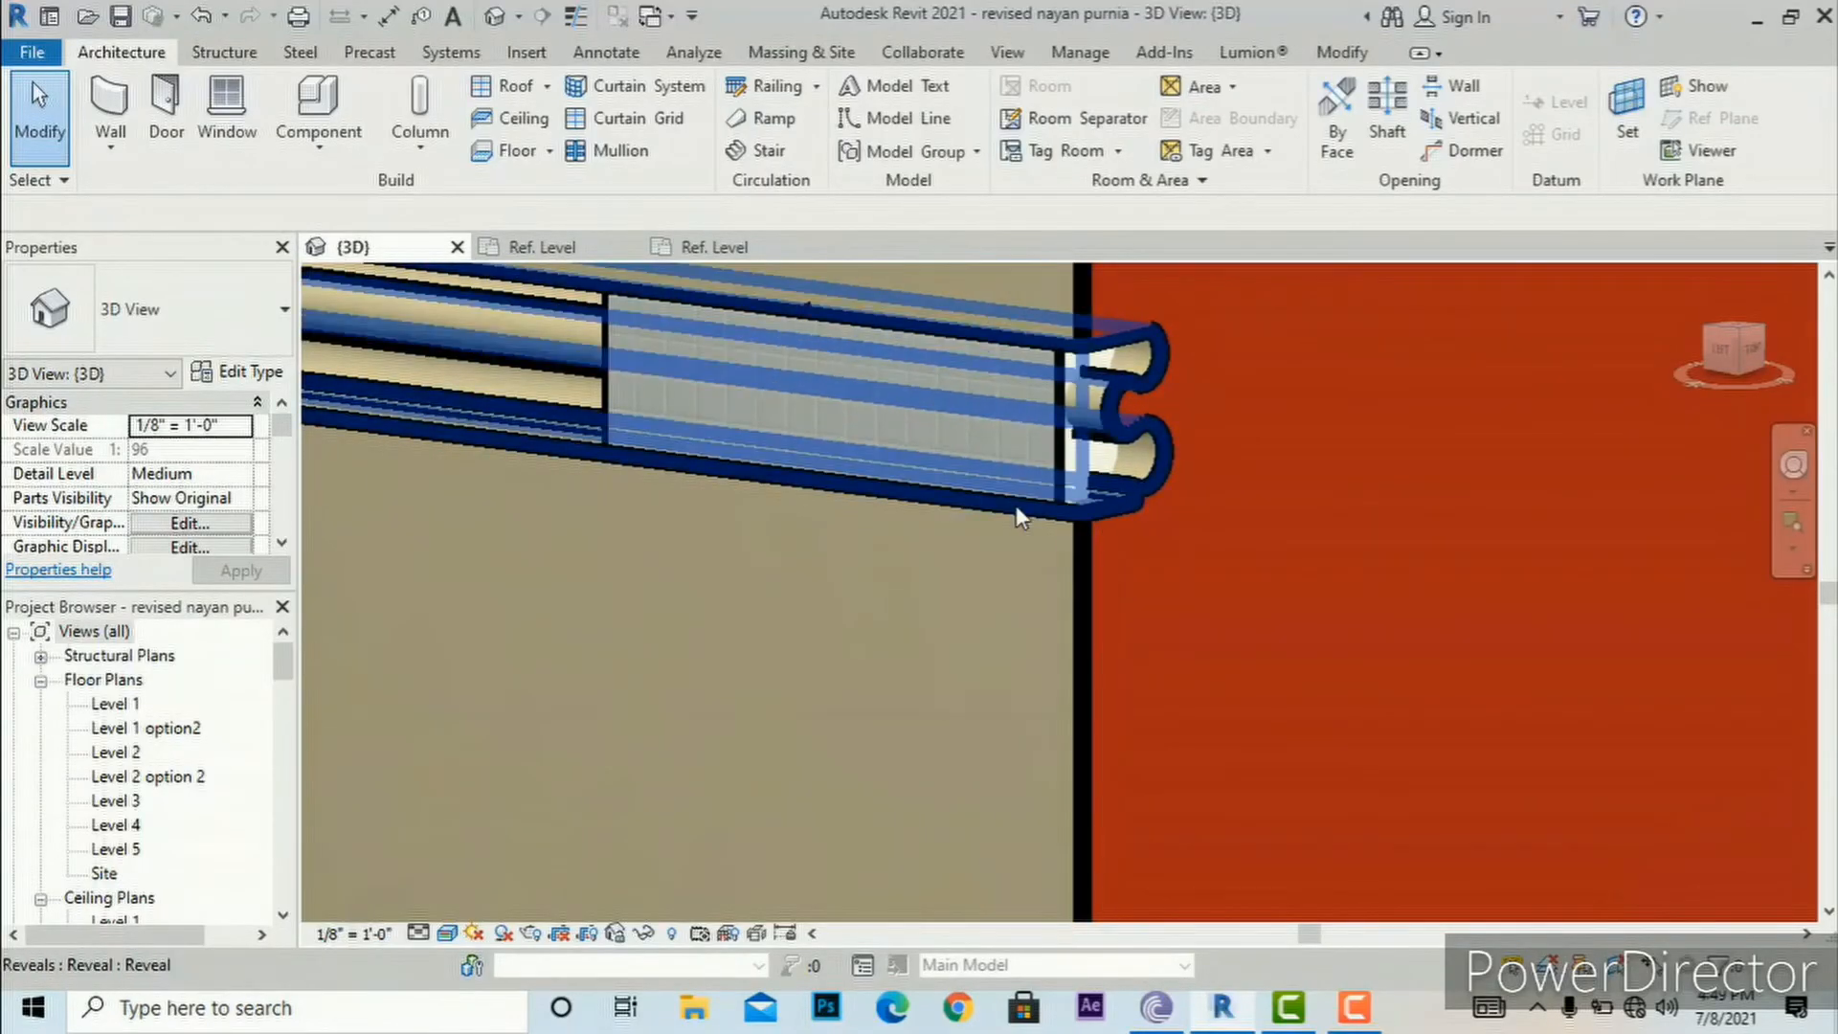
scroll(776, 471, "down", 3)
scroll(959, 619, "down", 5)
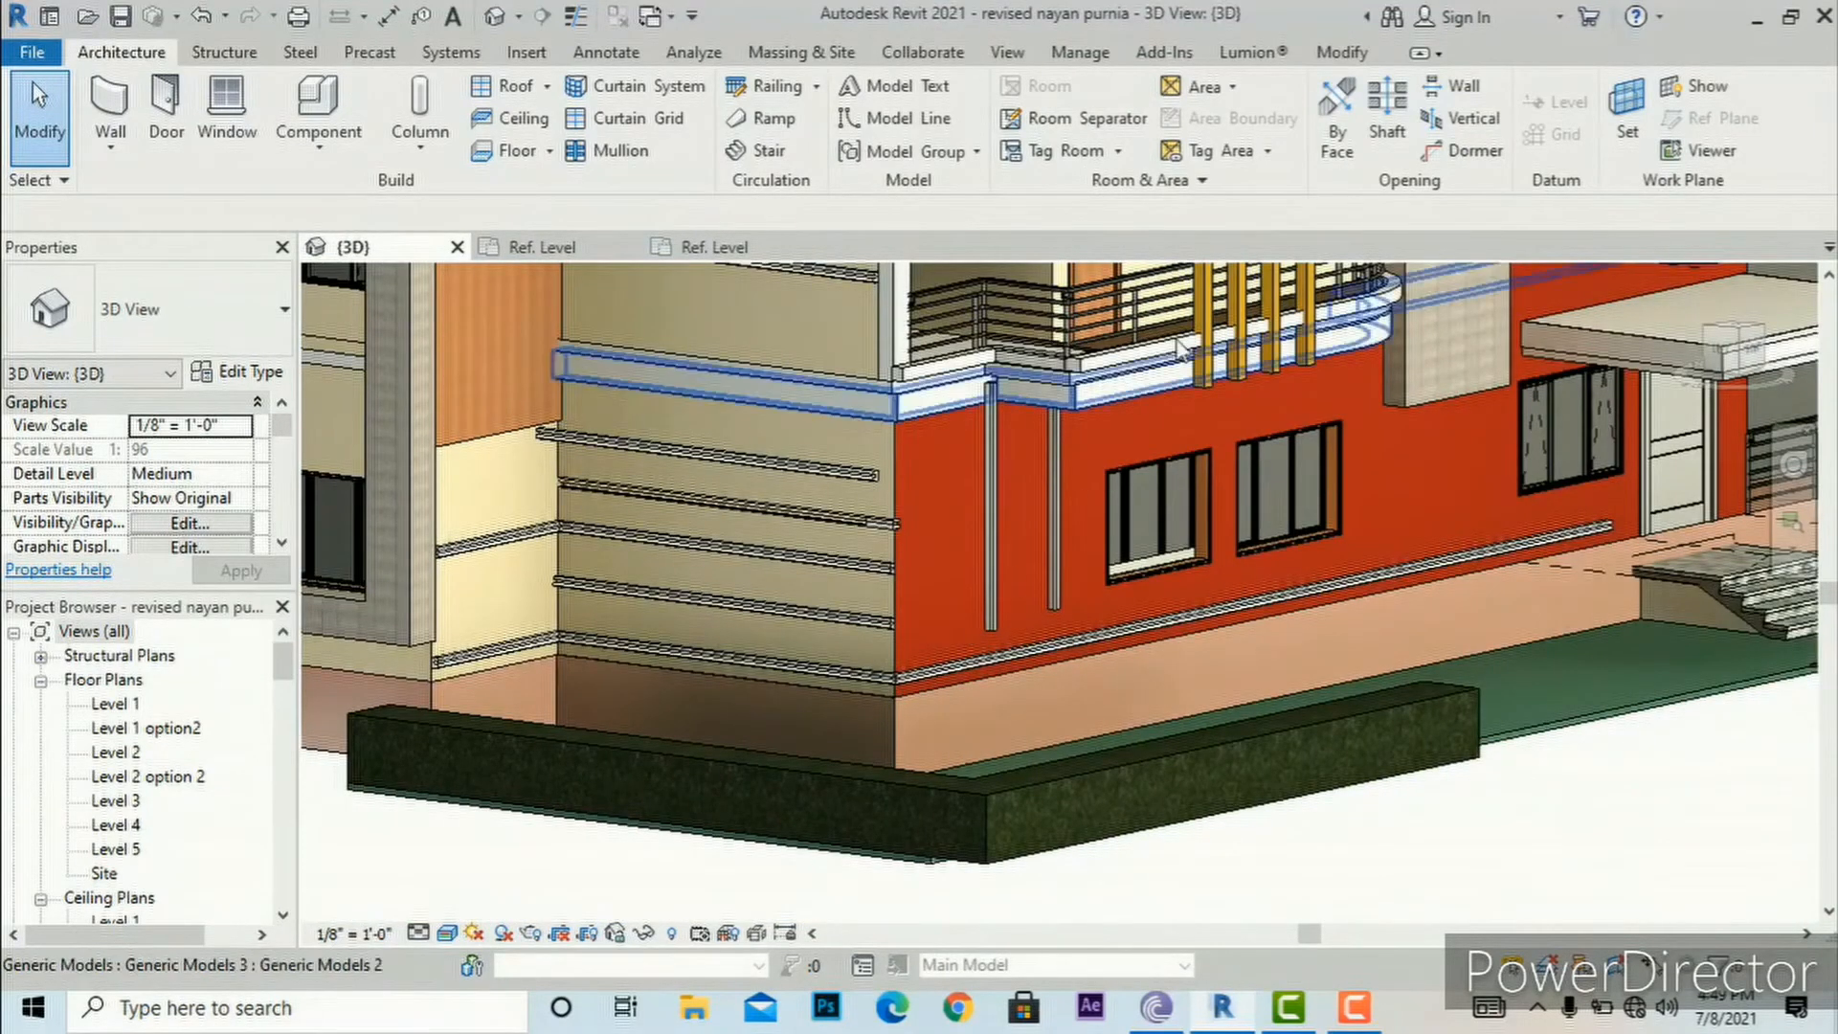
scroll(771, 578, "down", 6)
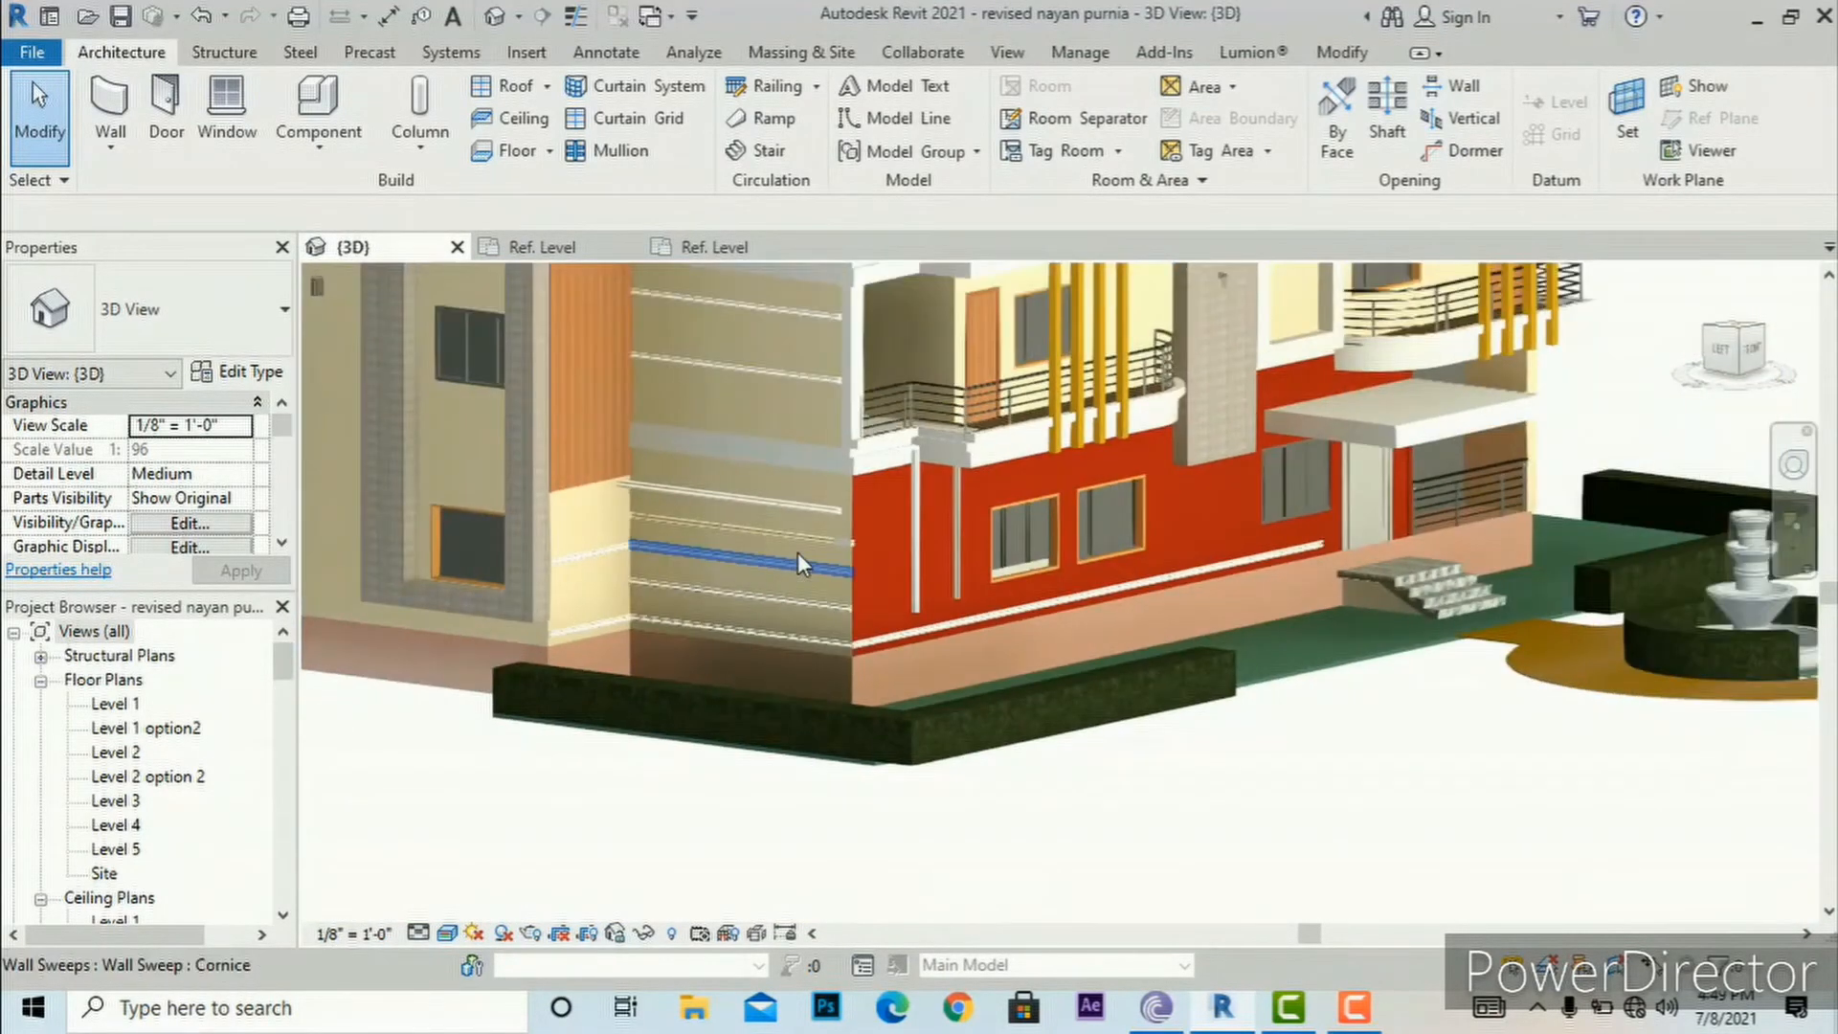
Step: Draw a straight freestanding Generic - 6" 3 architectural wall, 3' 0" high, in the open area in front of the building
left_click(125, 145)
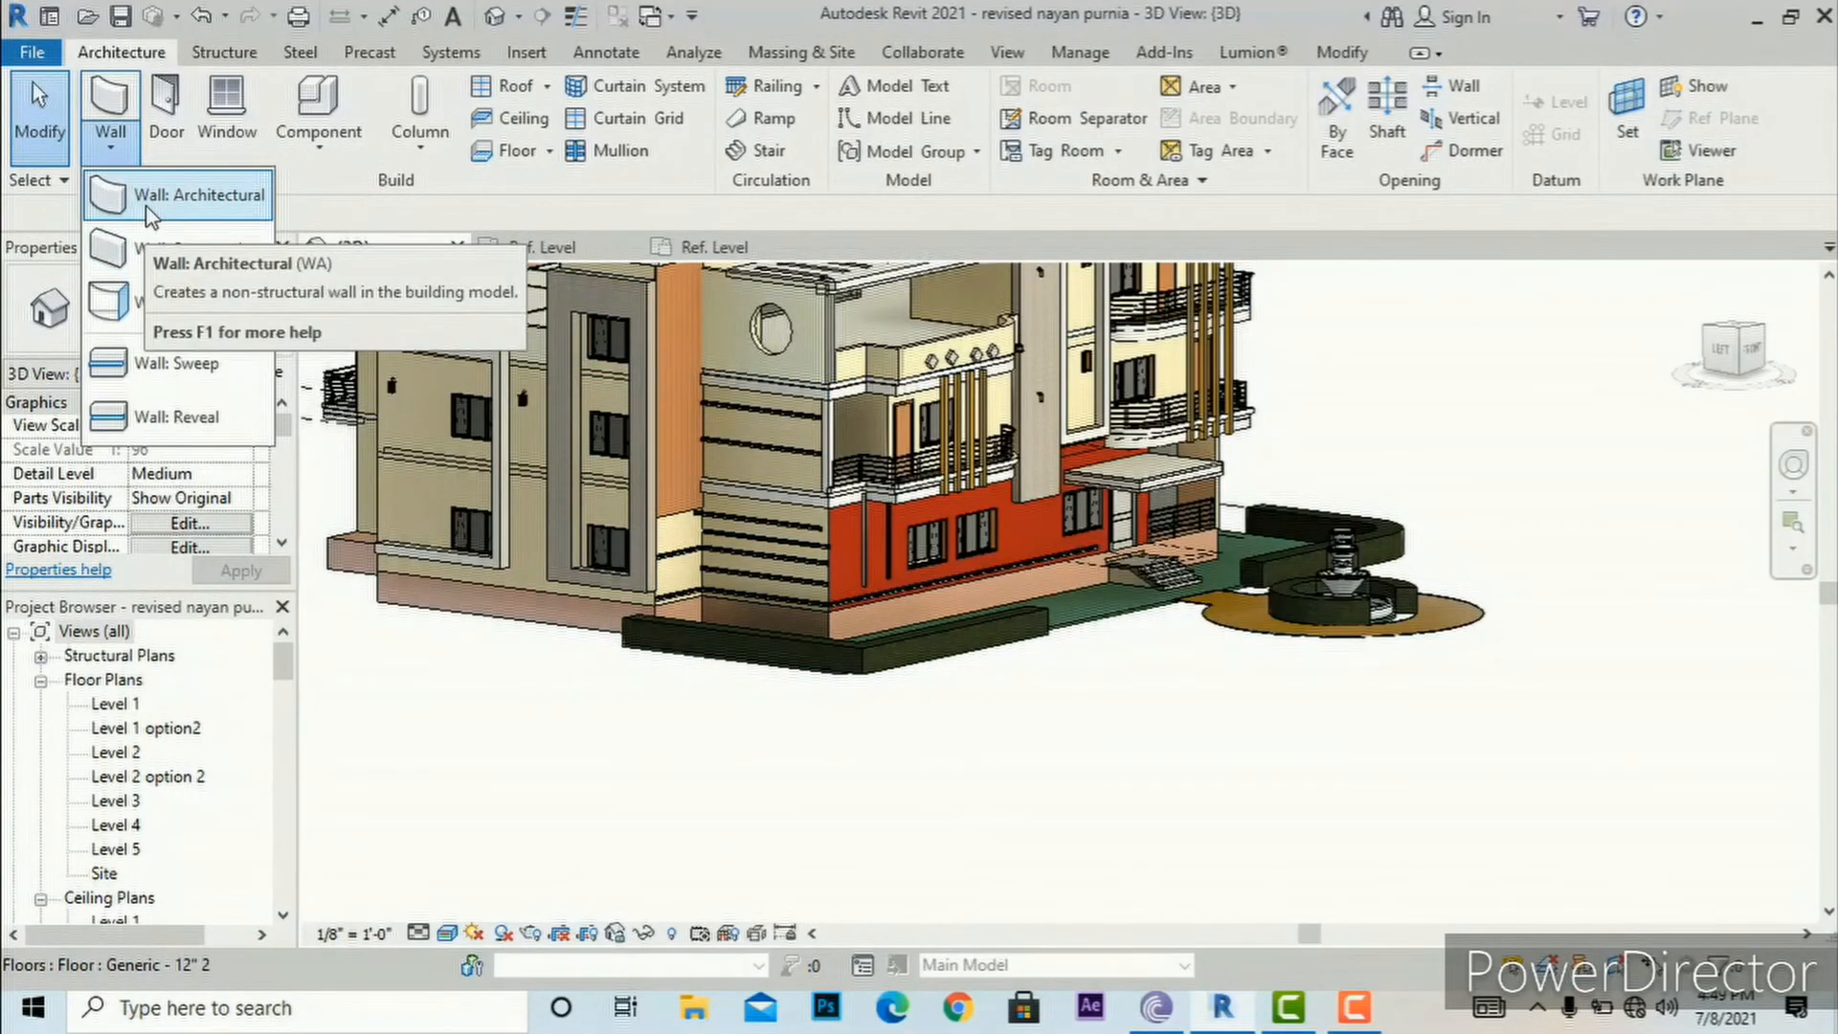
left_click(149, 196)
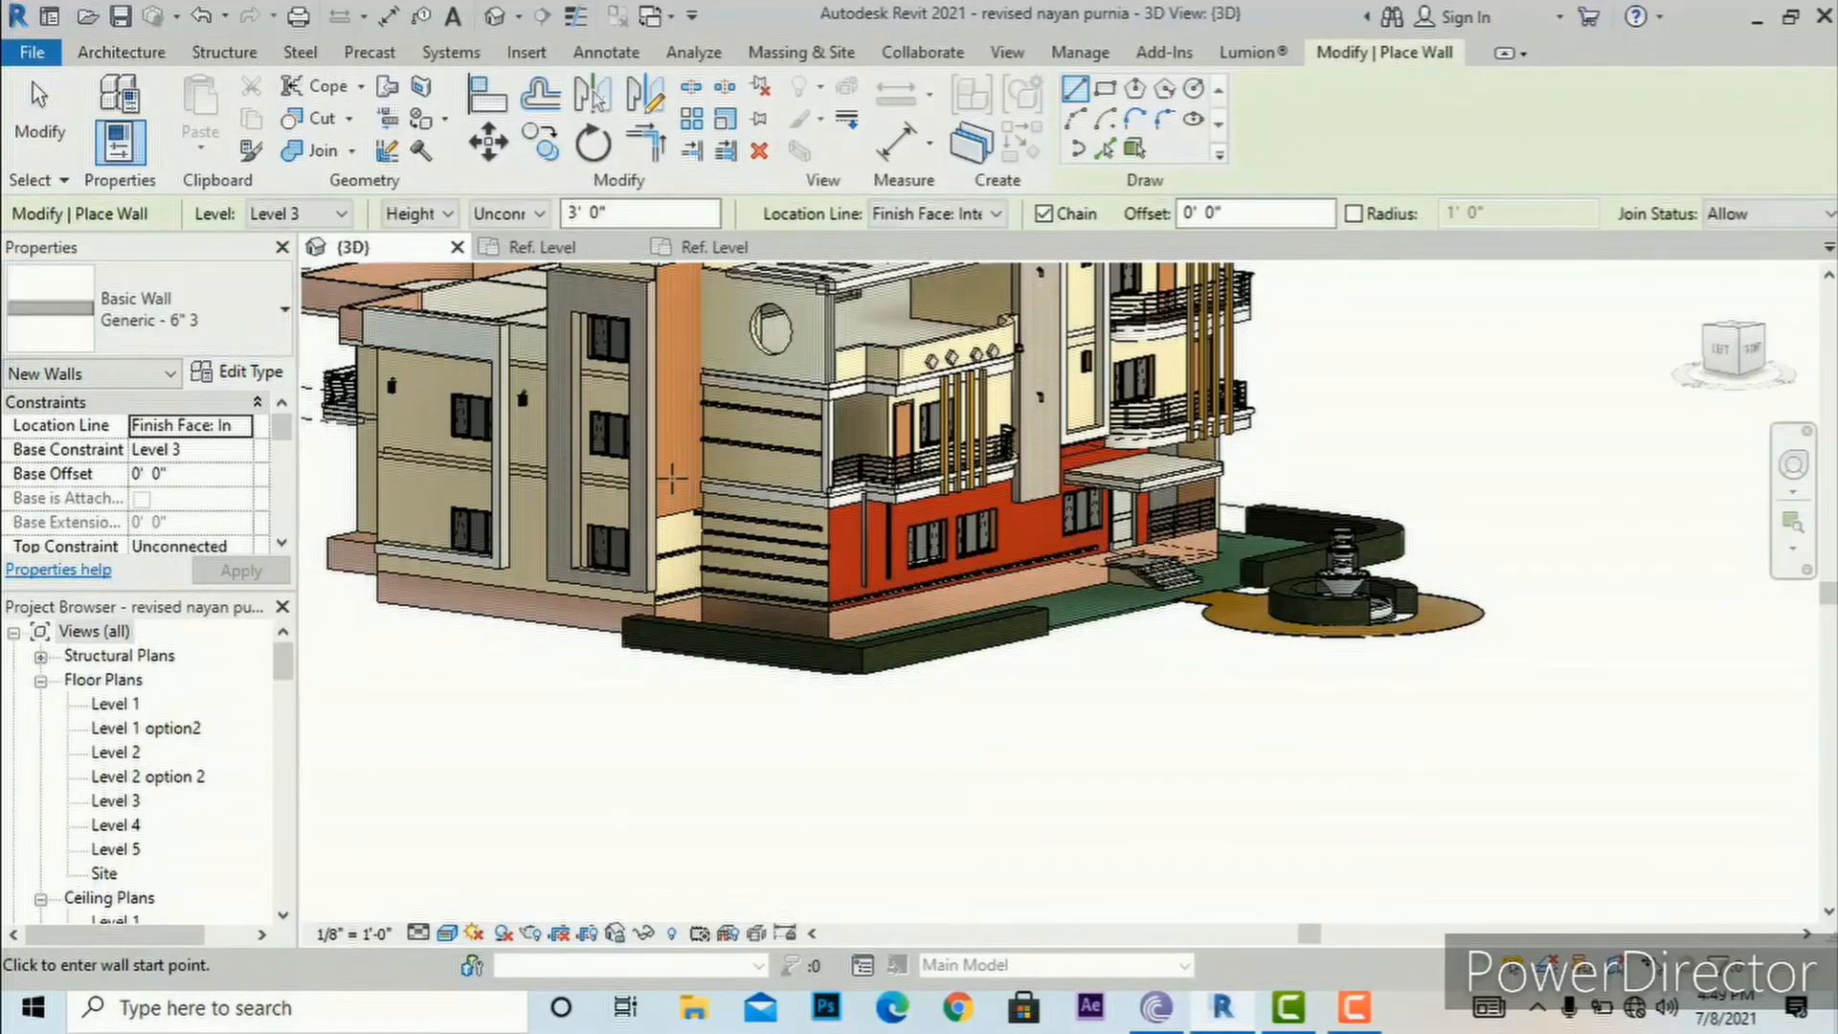
left_click(1032, 650)
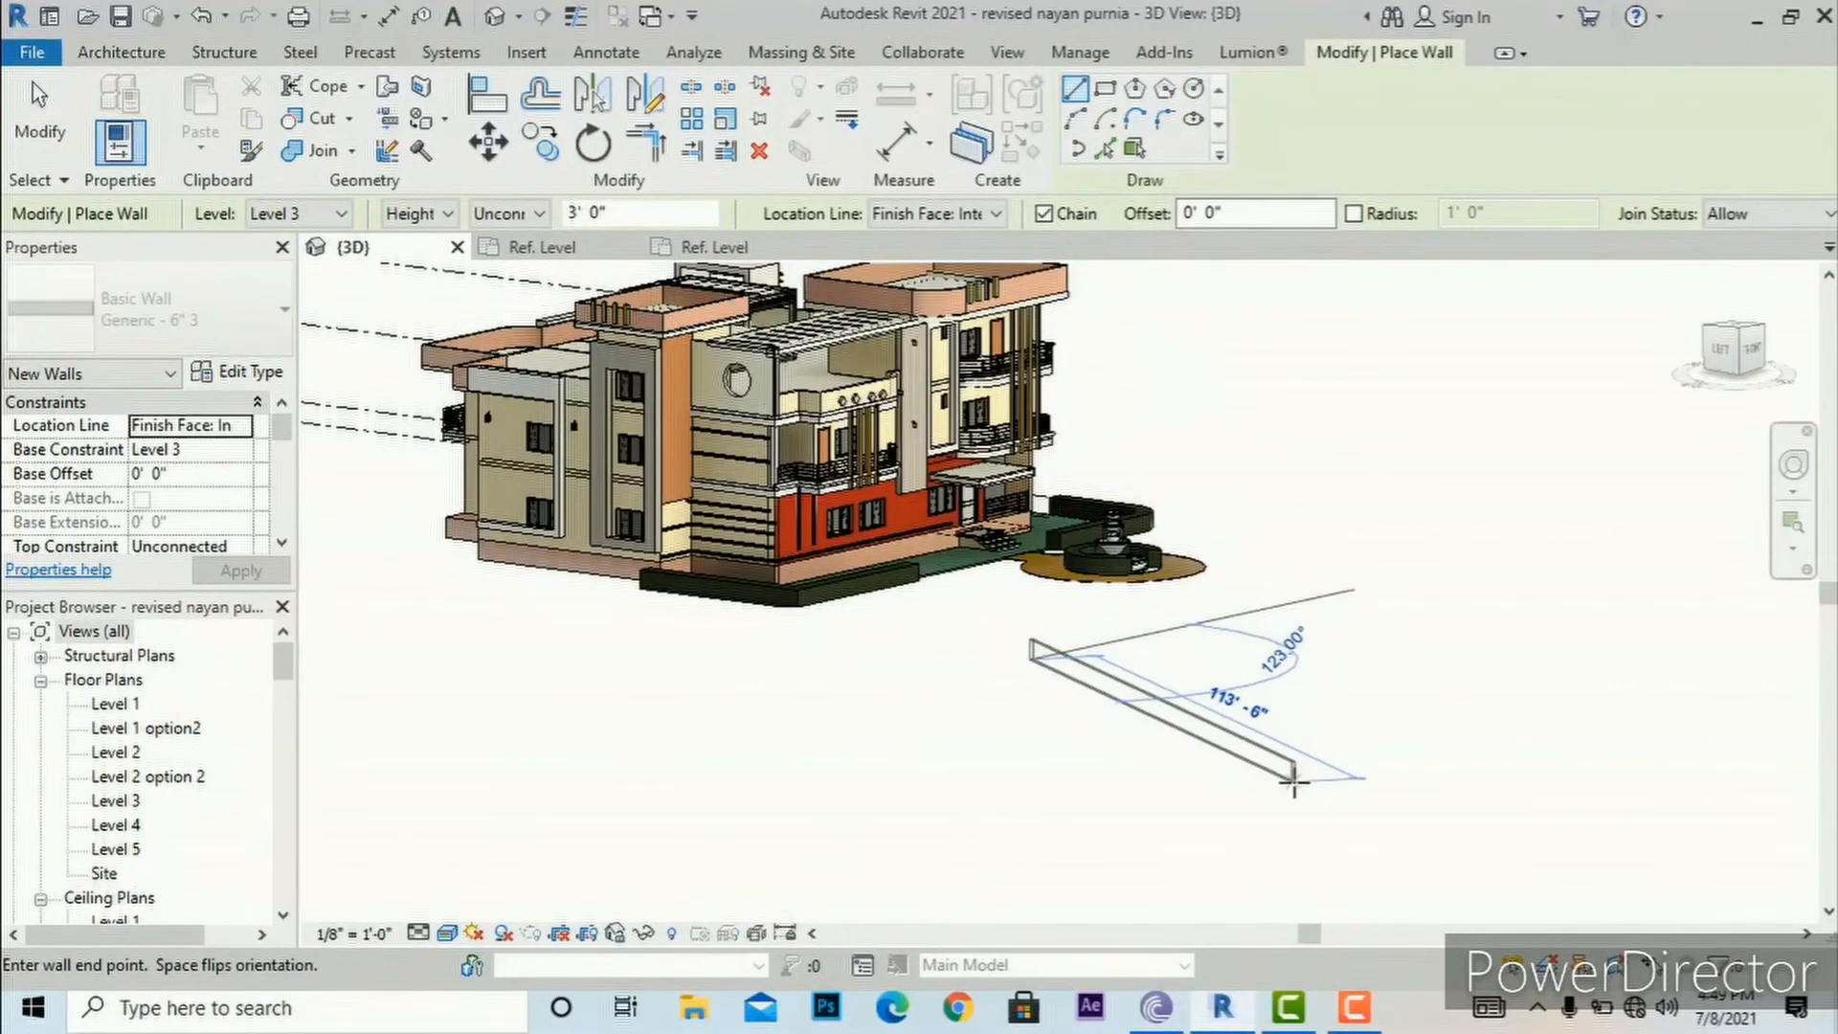
left_click(1255, 743)
key("Escape")
key("Escape")
scroll(1082, 708, "up", 6)
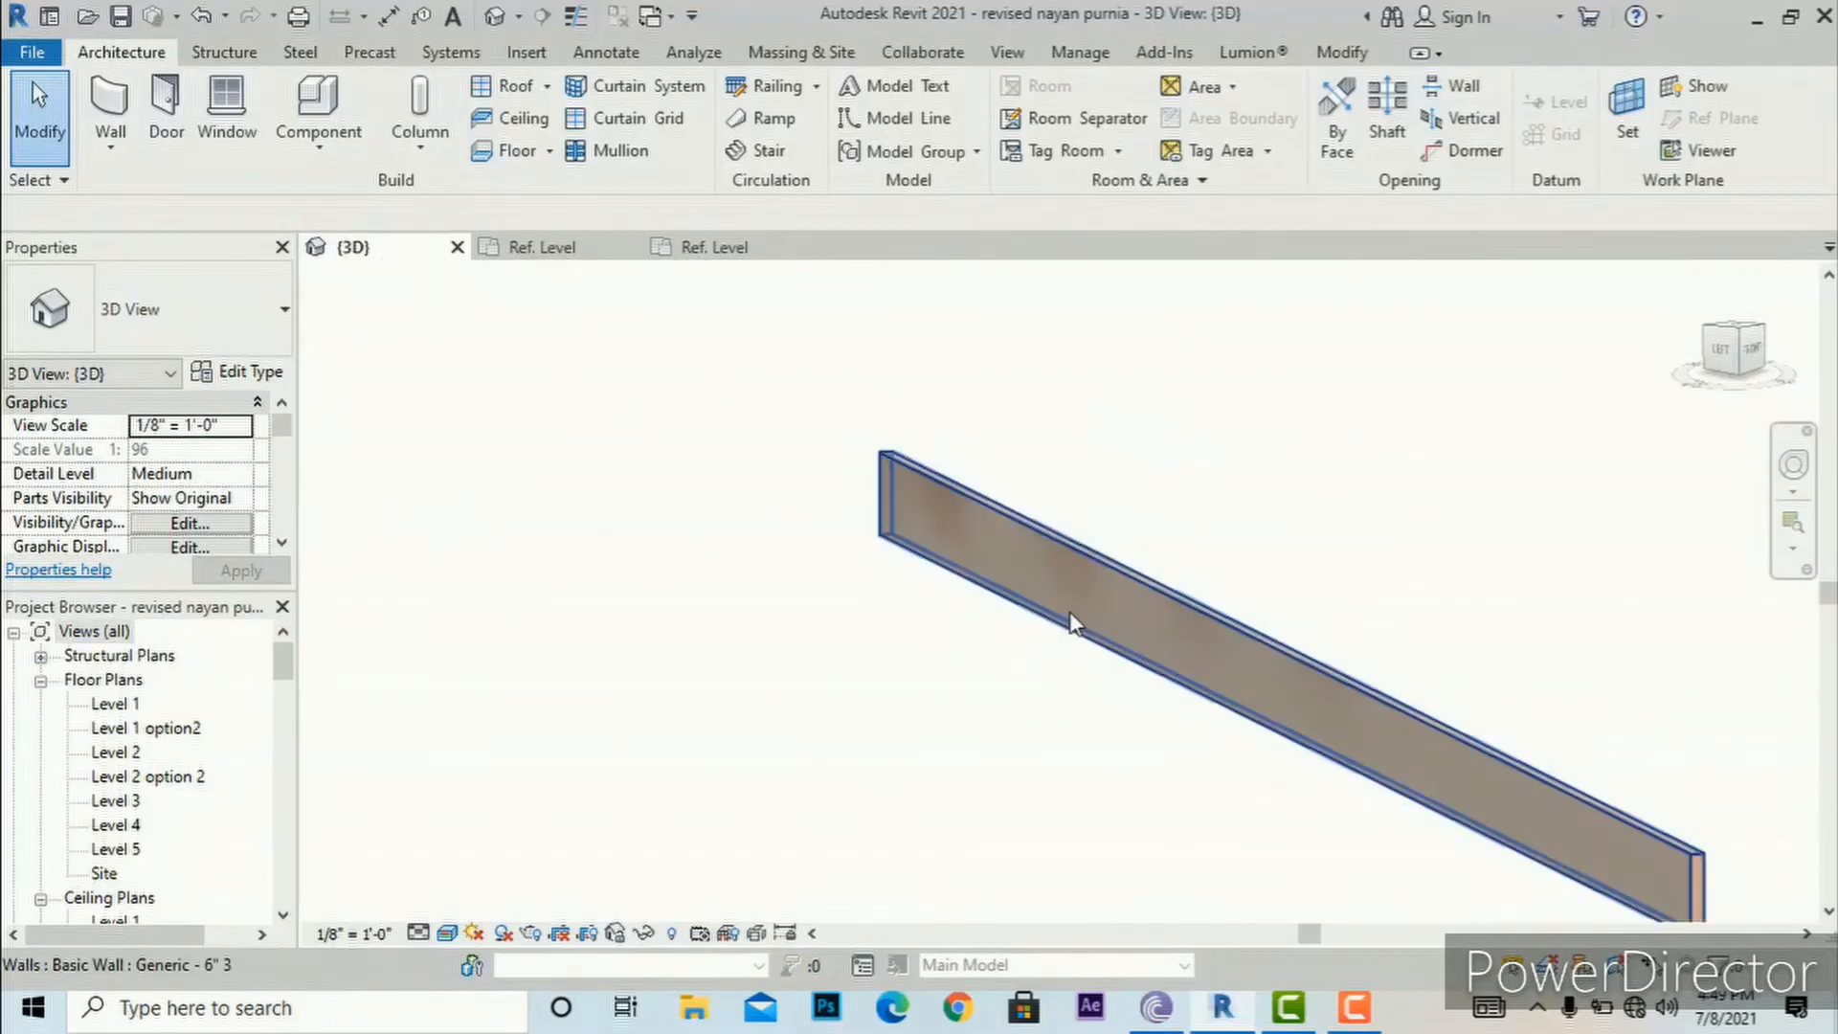
scroll(1073, 623, "up", 5)
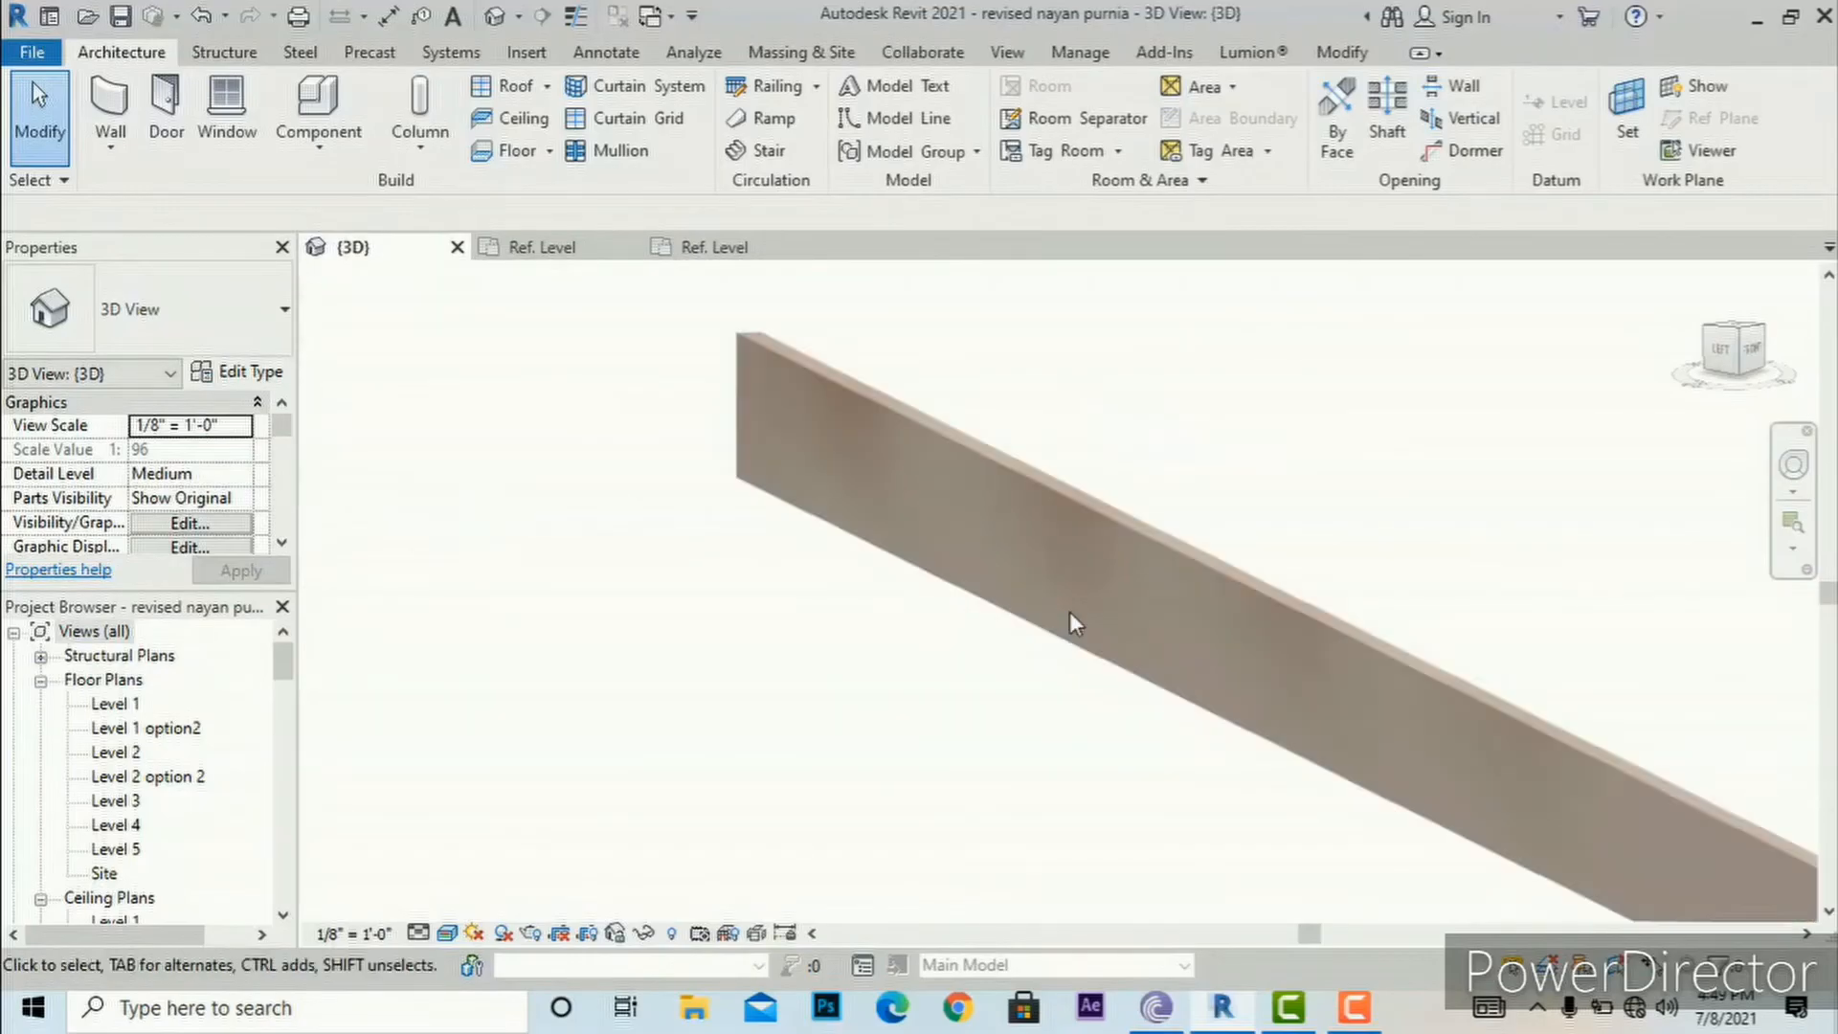
left_click(113, 154)
left_click(124, 195)
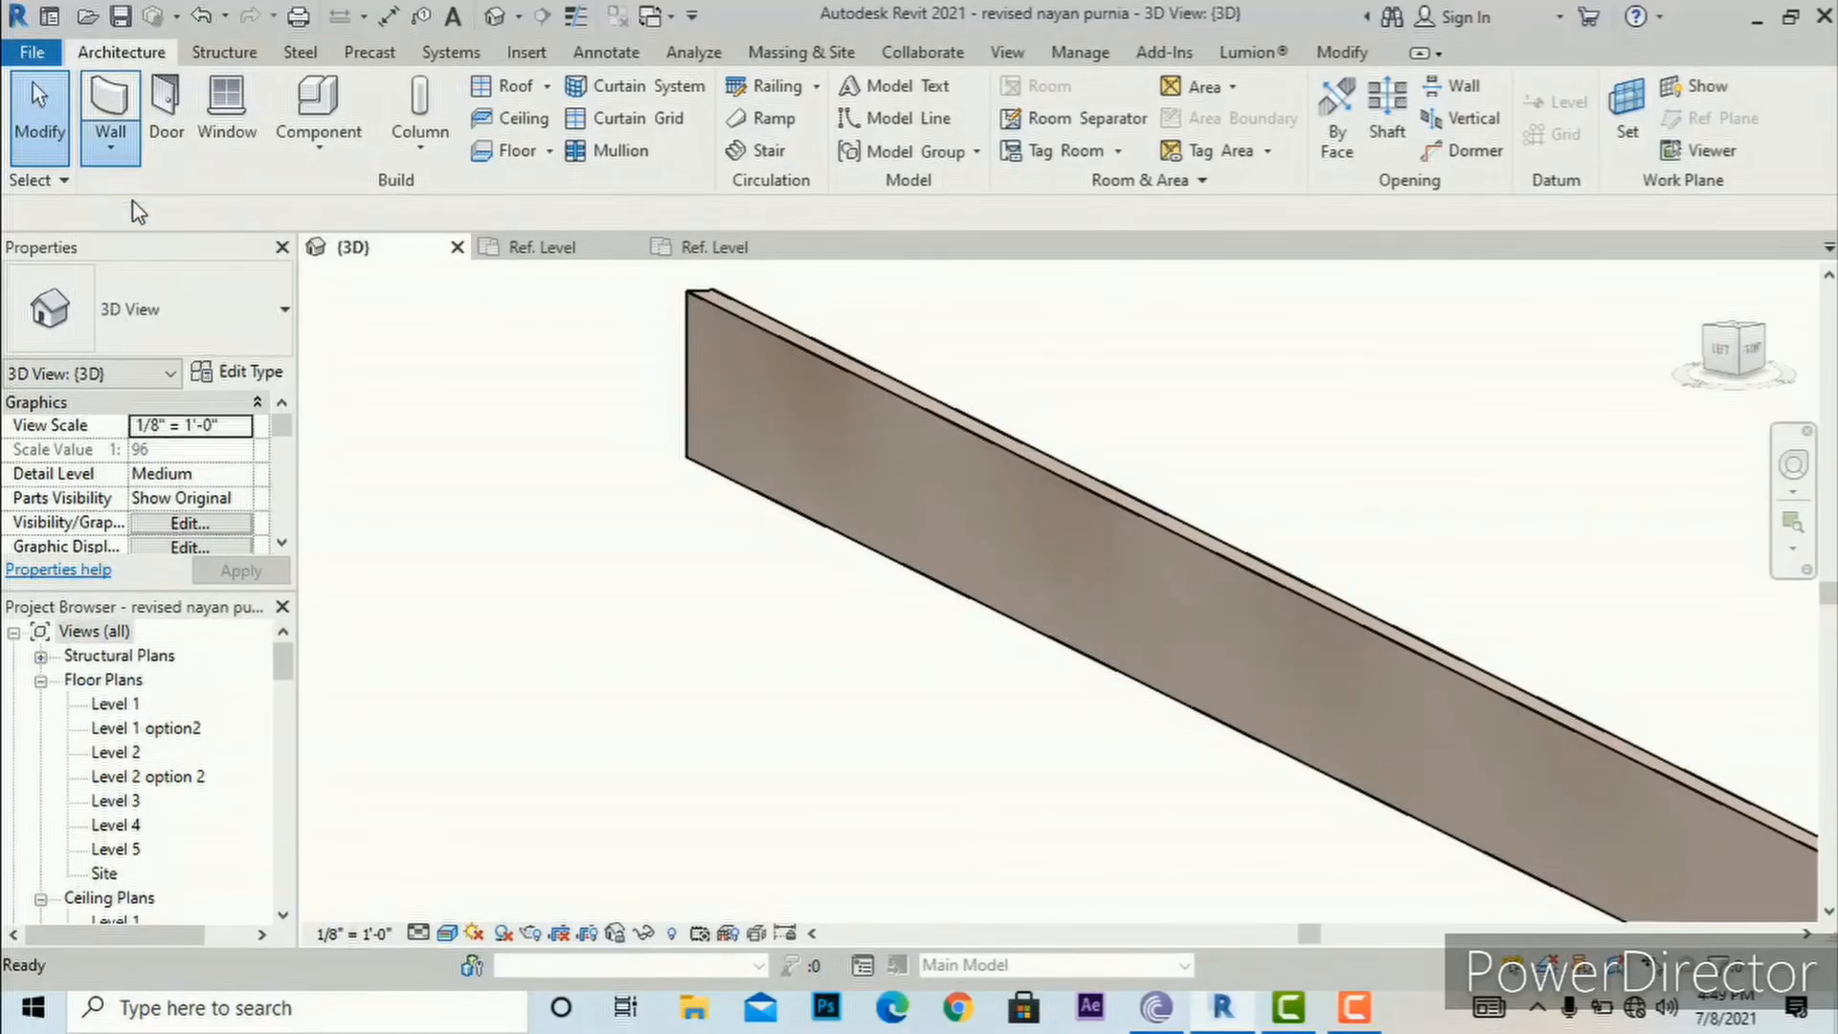
left_click(216, 346)
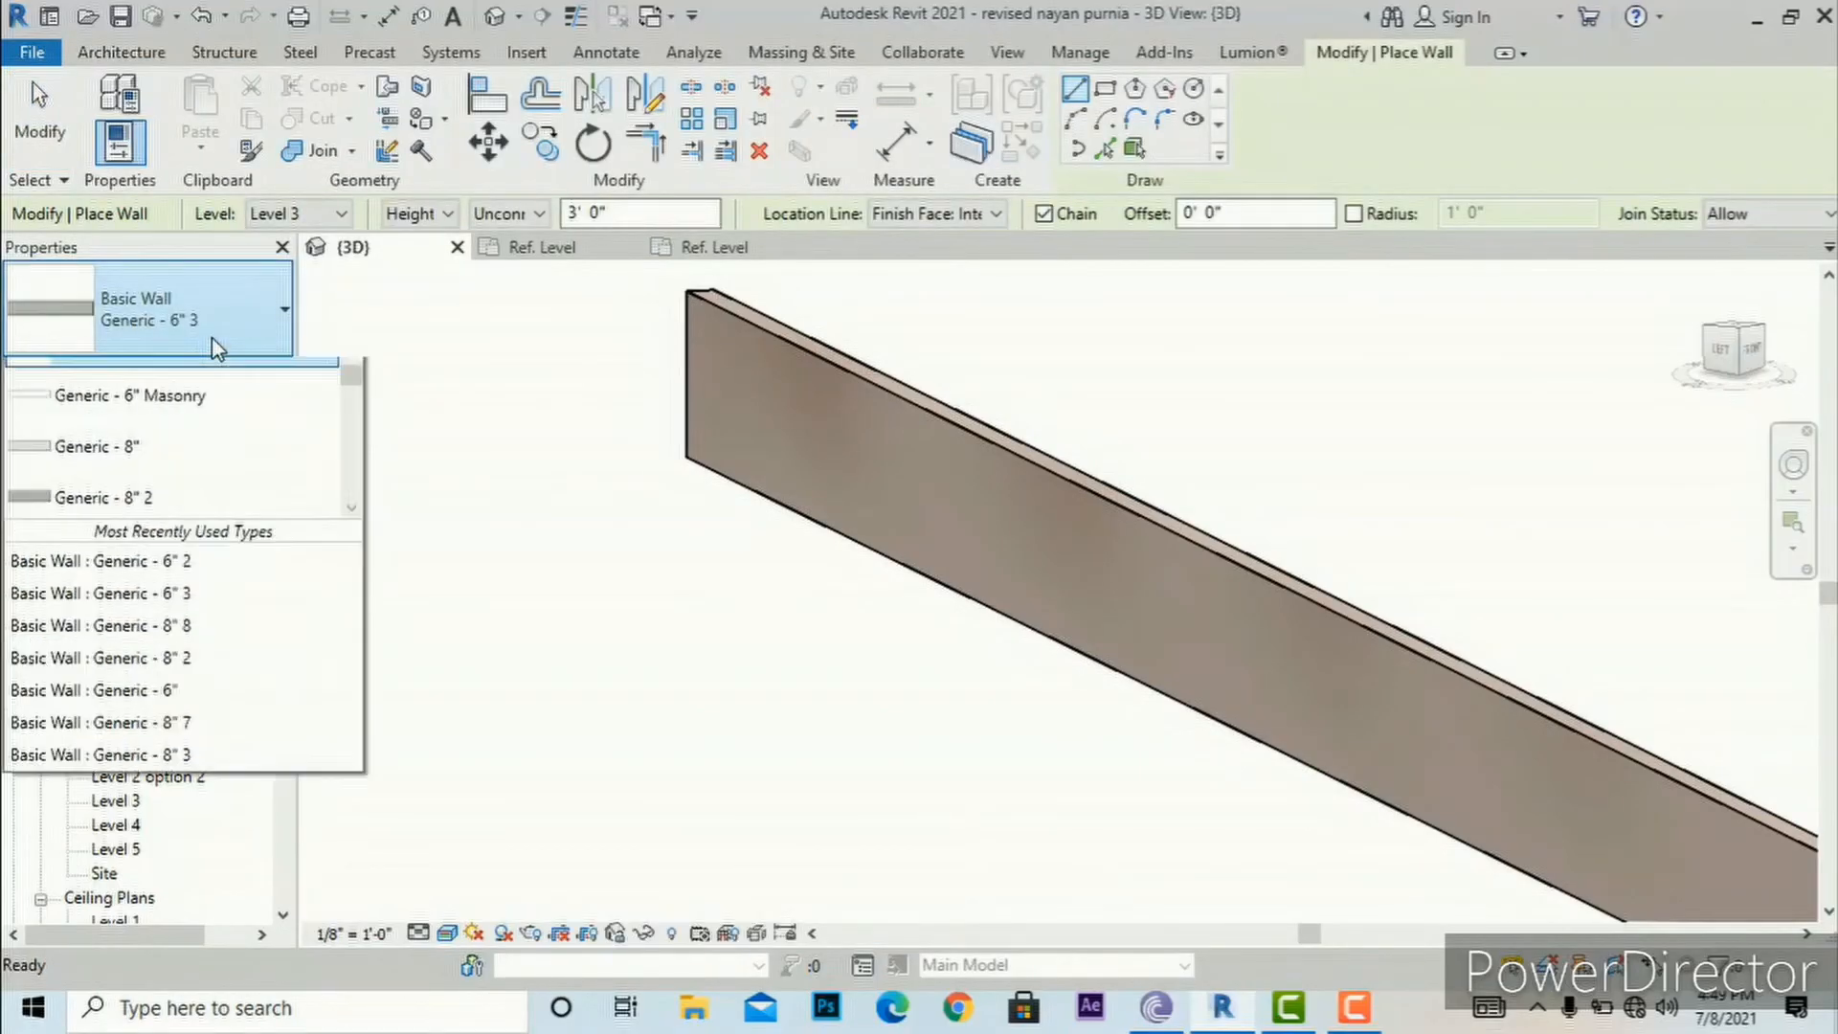
left_click(171, 275)
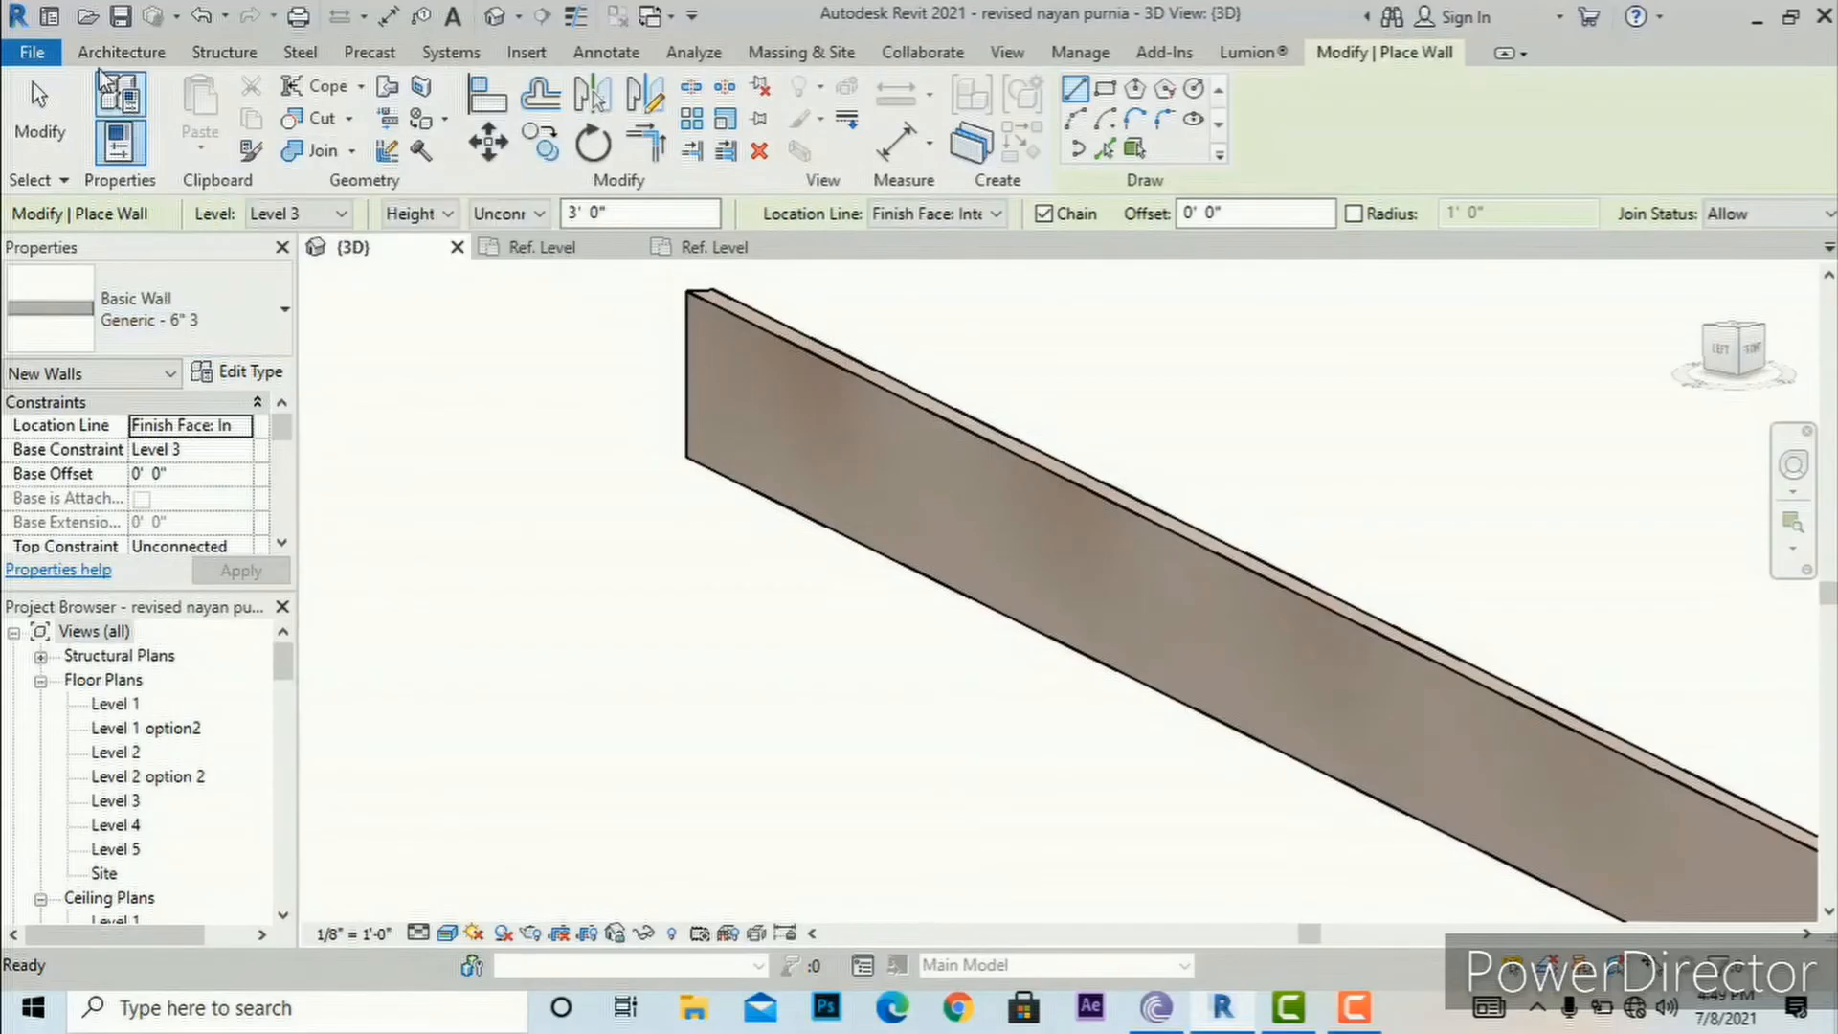
Step: Start a wall reveal and set the Reveal type's profile to Reveal-Brick Course : 2 Bricks
left_click(121, 51)
left_click(110, 144)
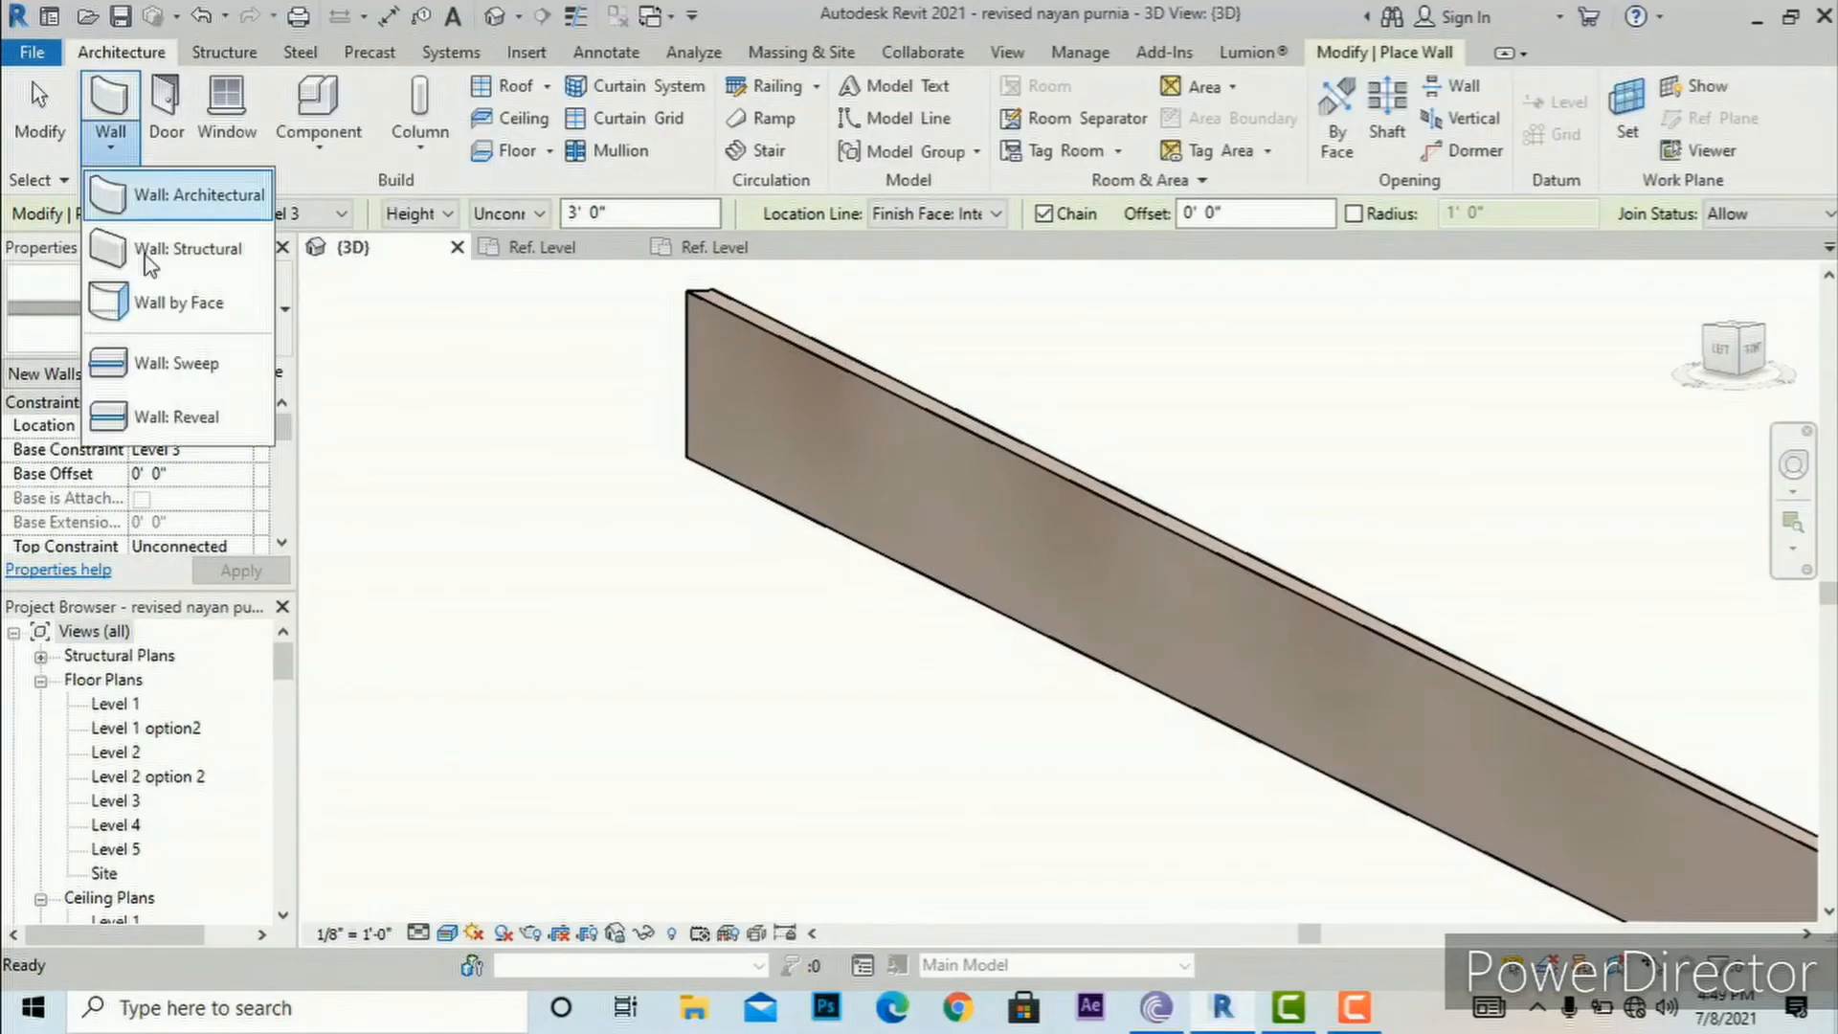
left_click(159, 421)
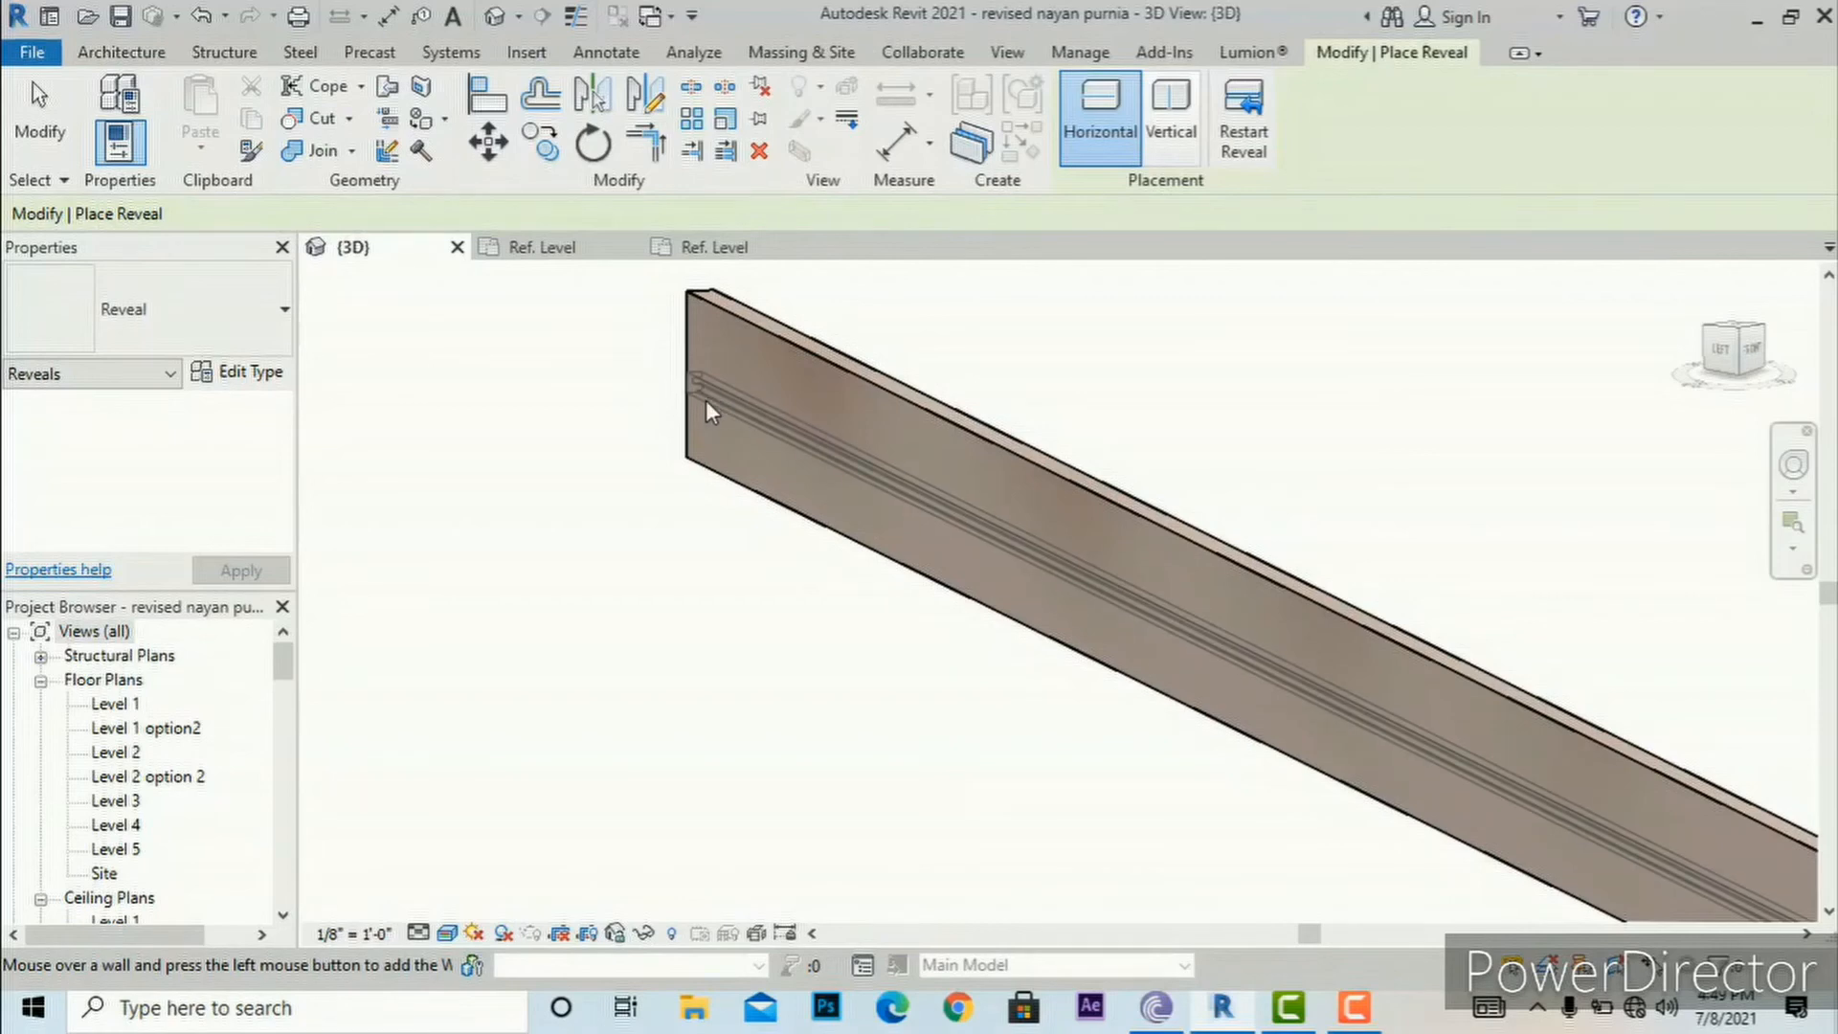
left_click(241, 372)
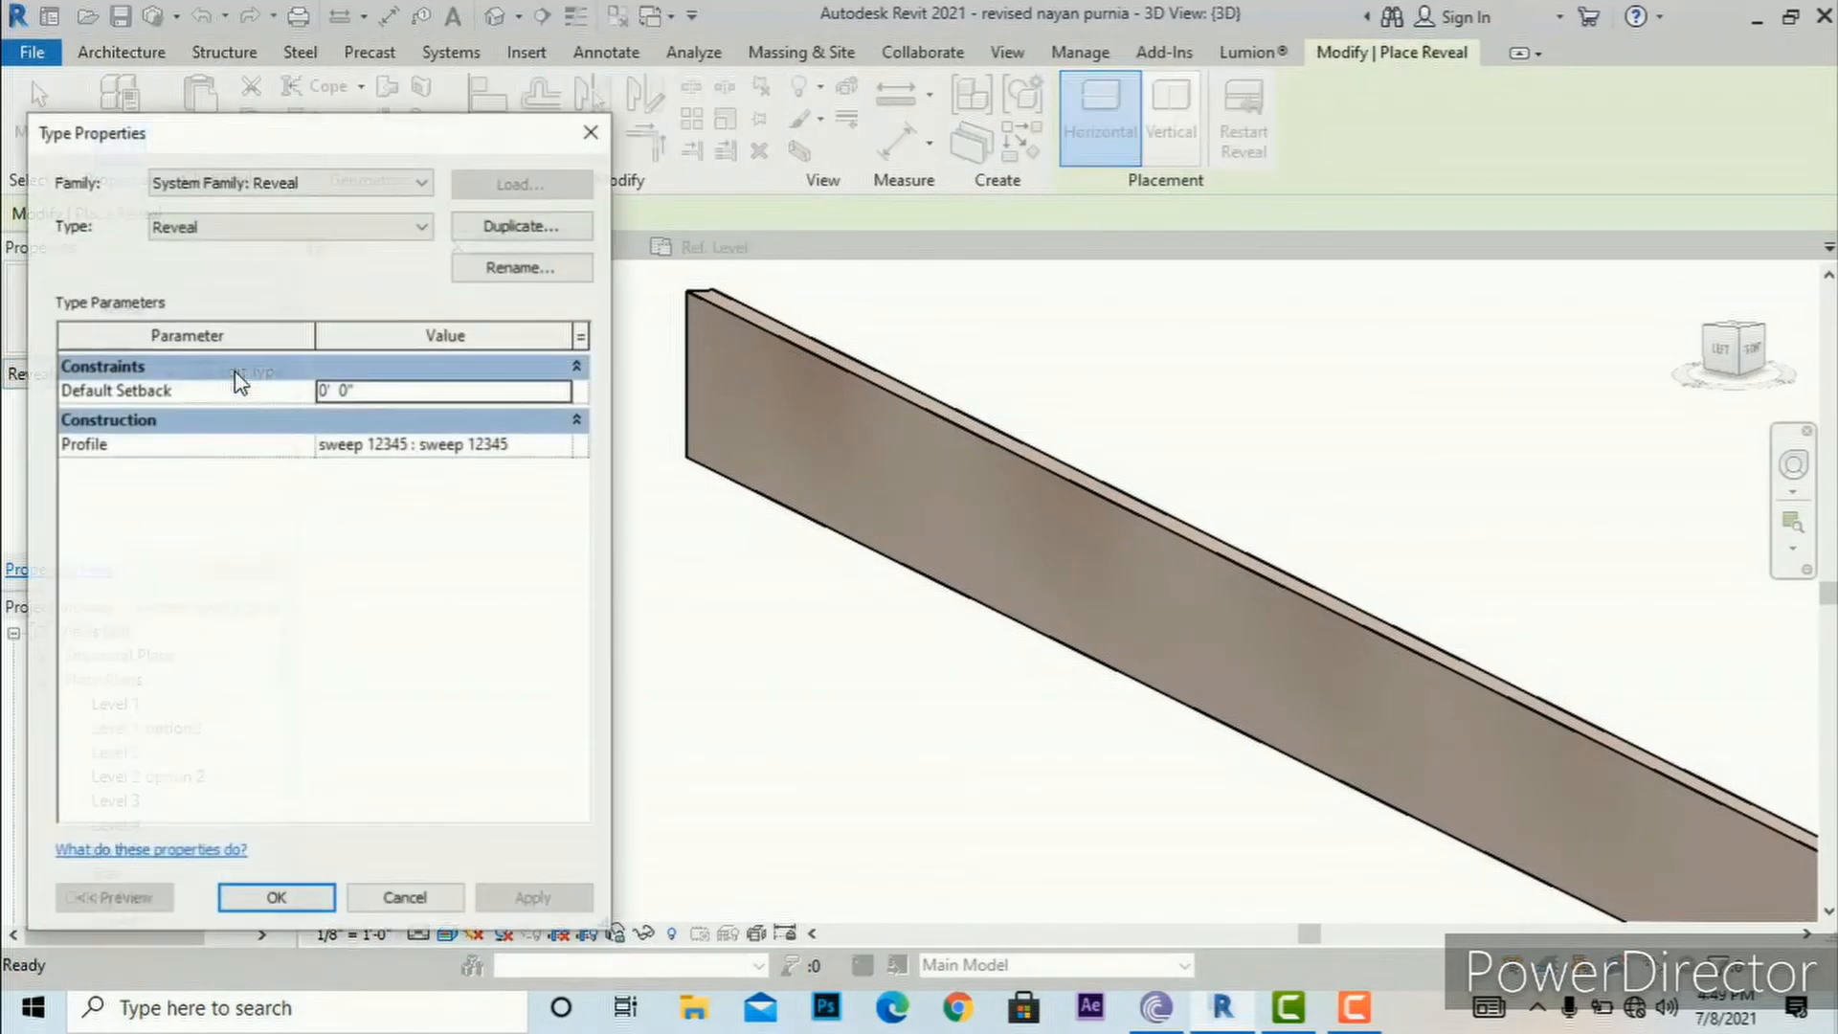
left_click(522, 446)
left_click(560, 445)
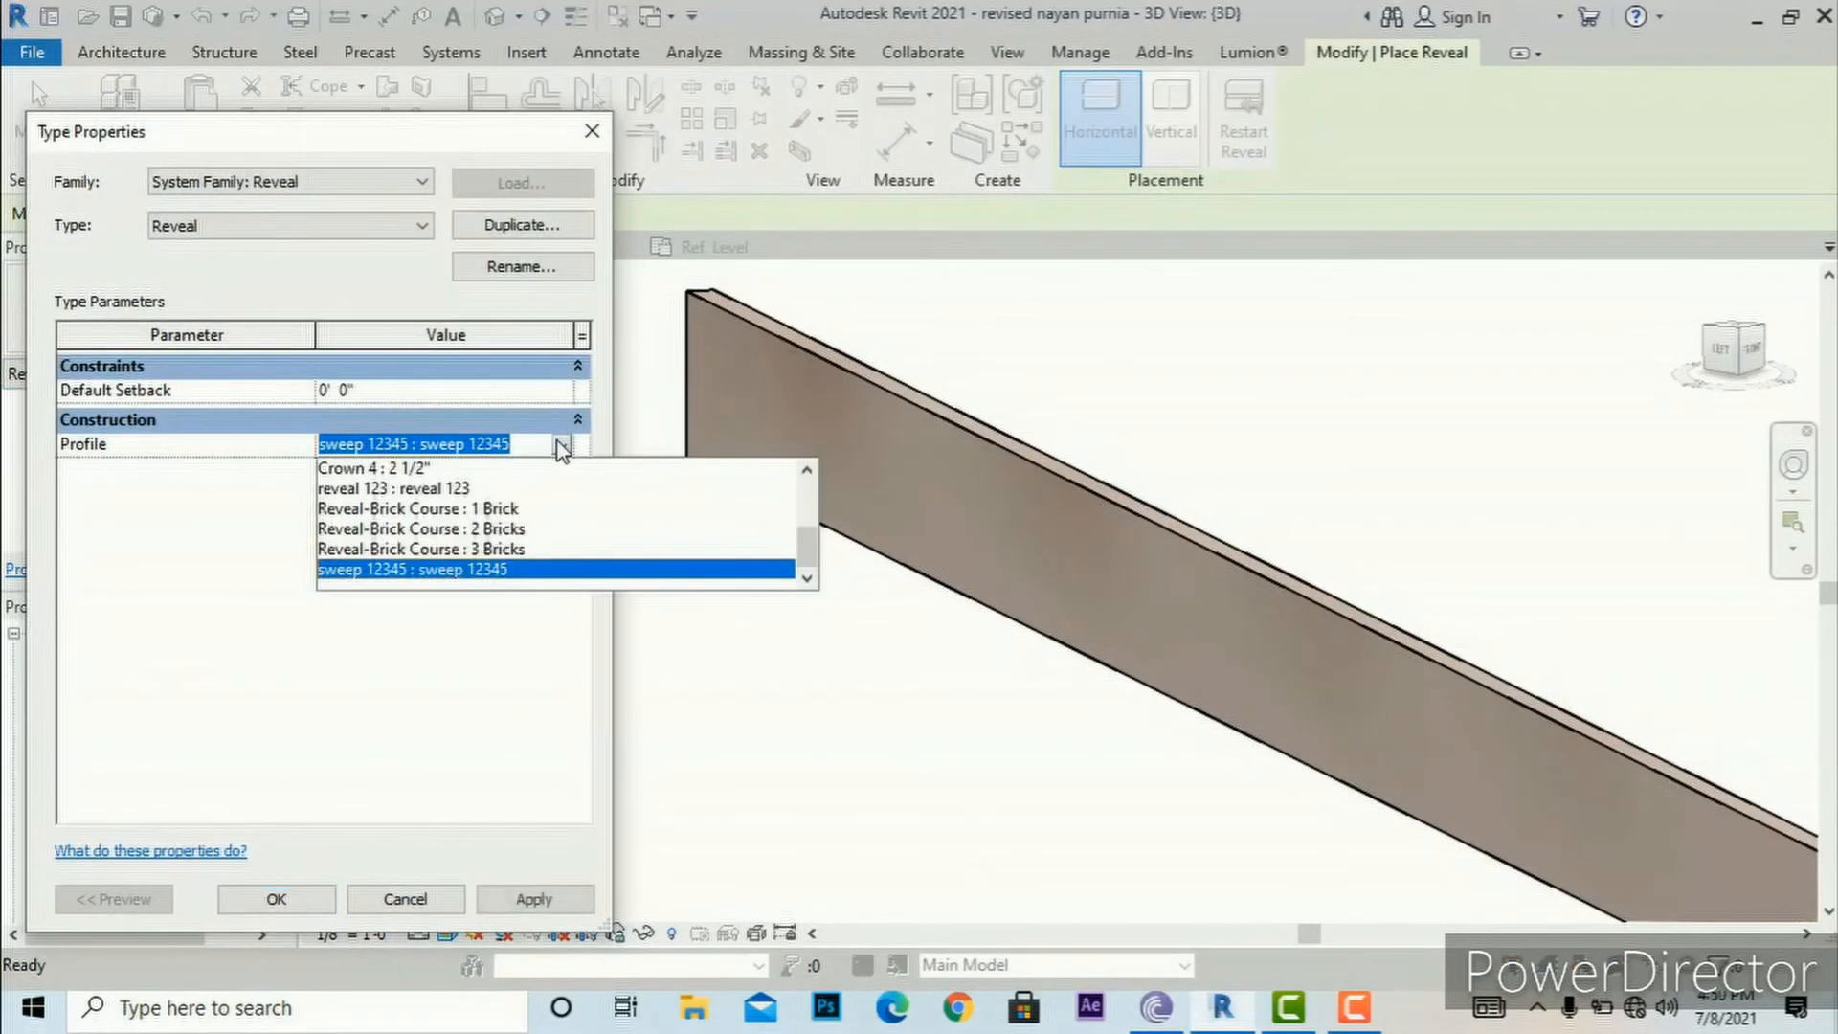
left_click(490, 530)
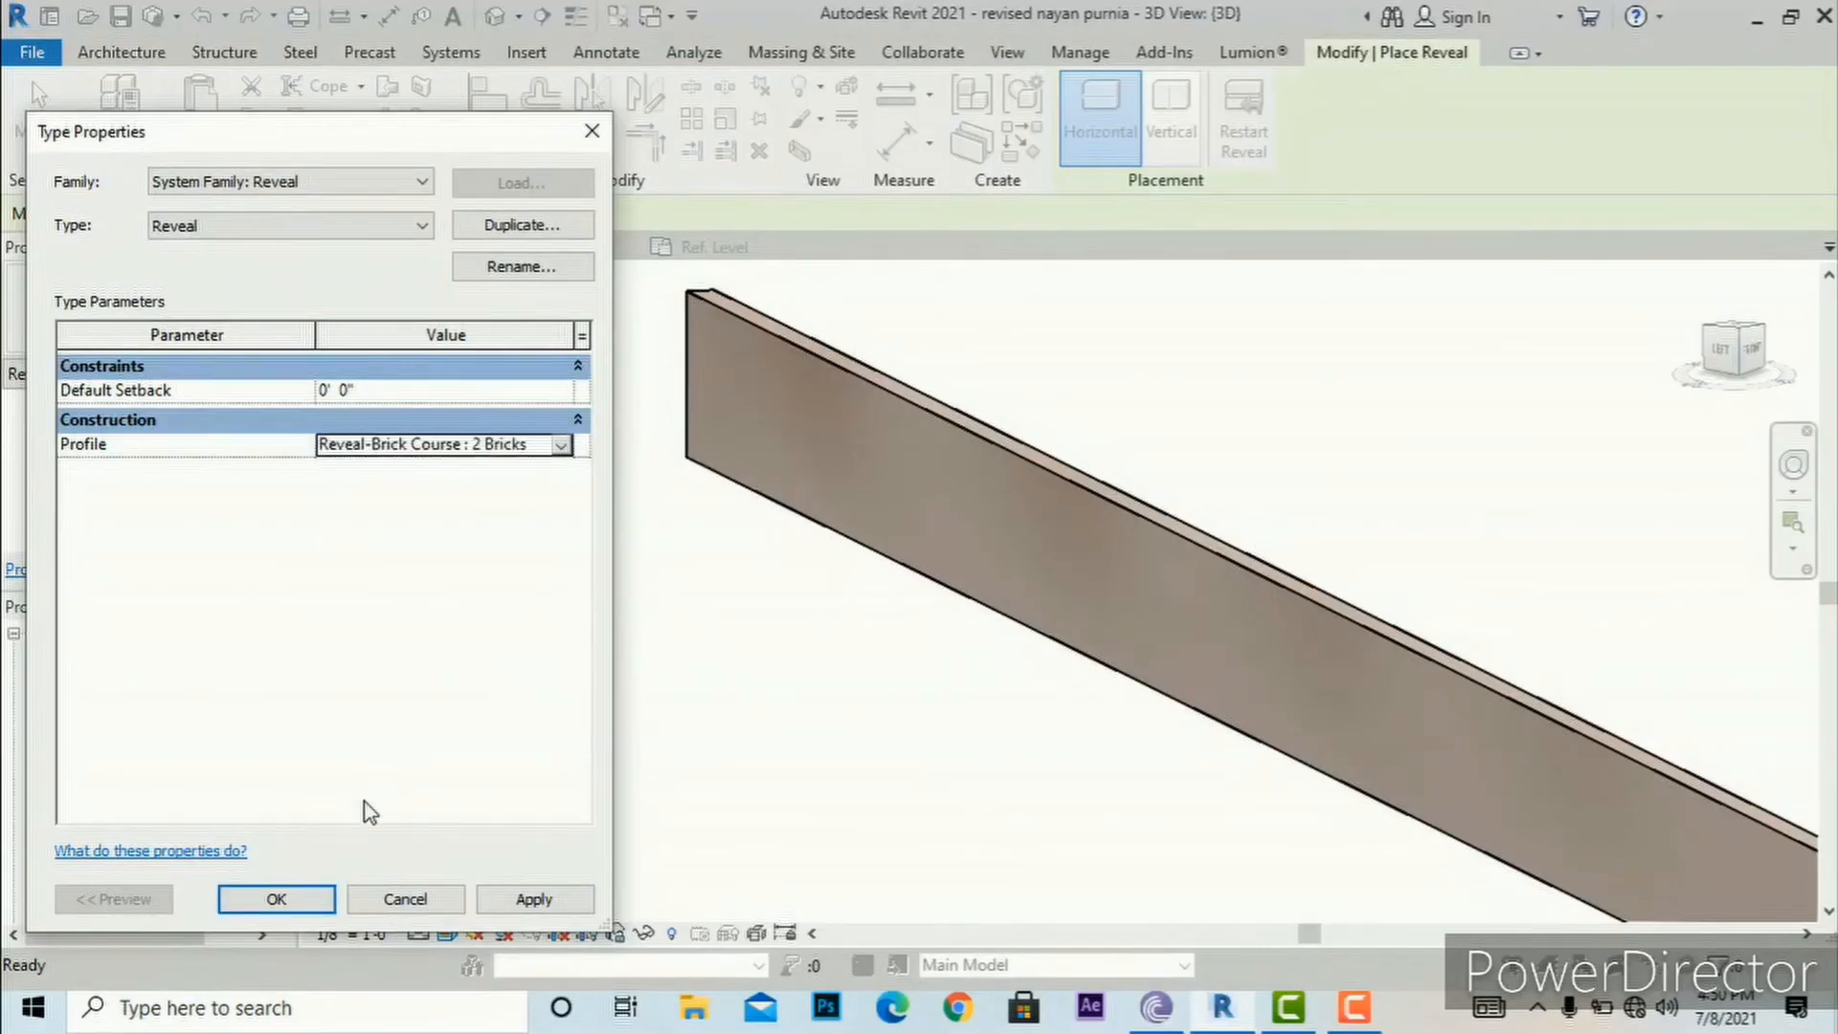
left_click(280, 903)
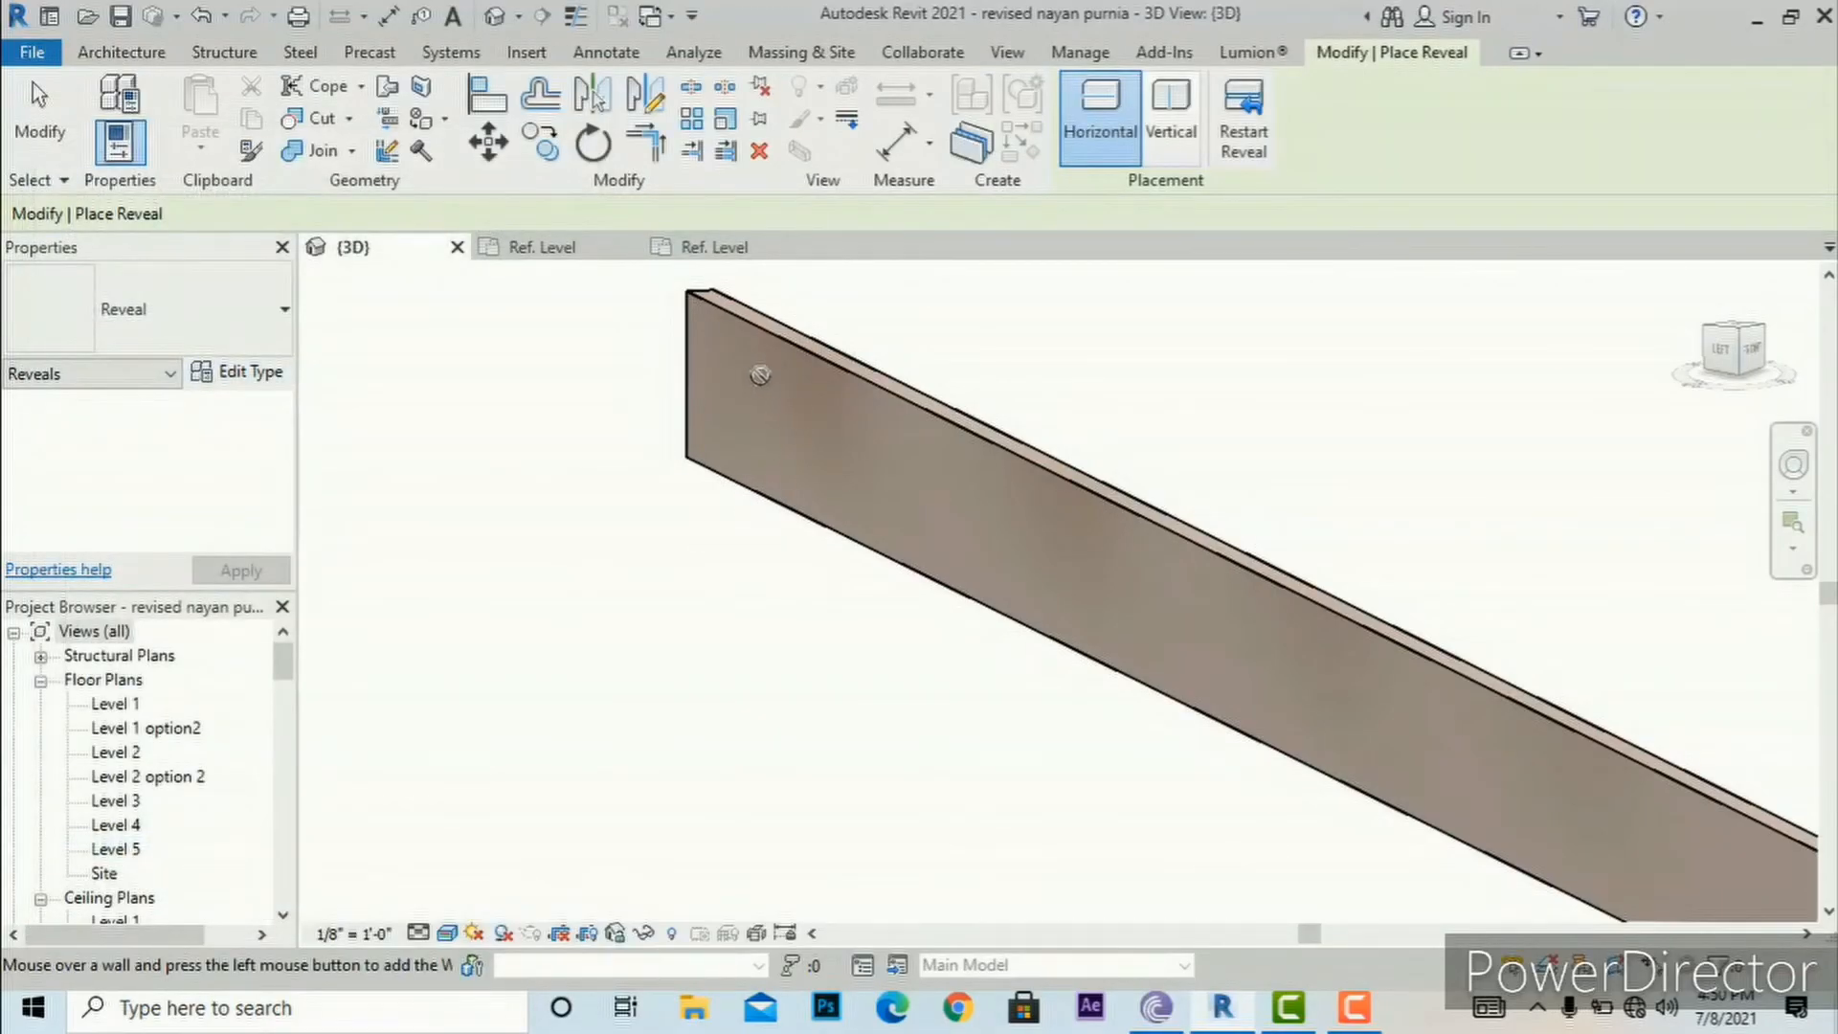
Step: Place one horizontal reveal near the top edge of the freestanding wall and another in its lower half
left_click(712, 354)
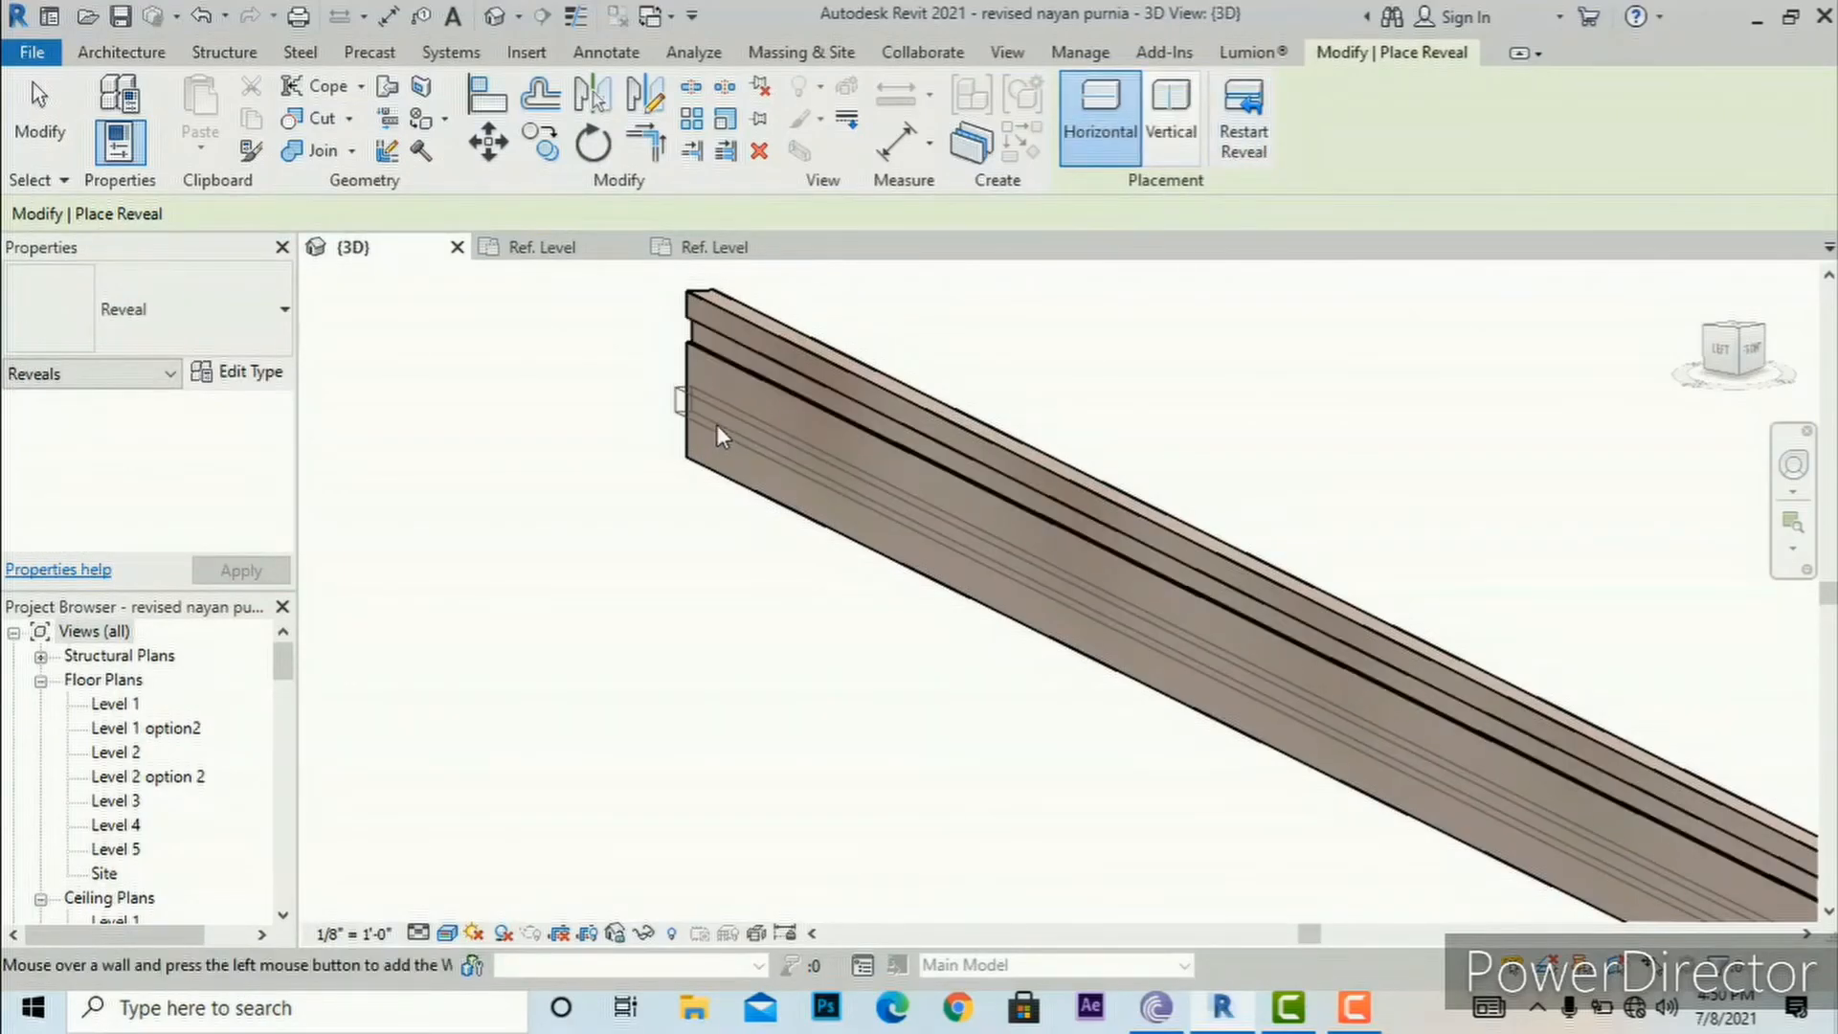
left_click(717, 423)
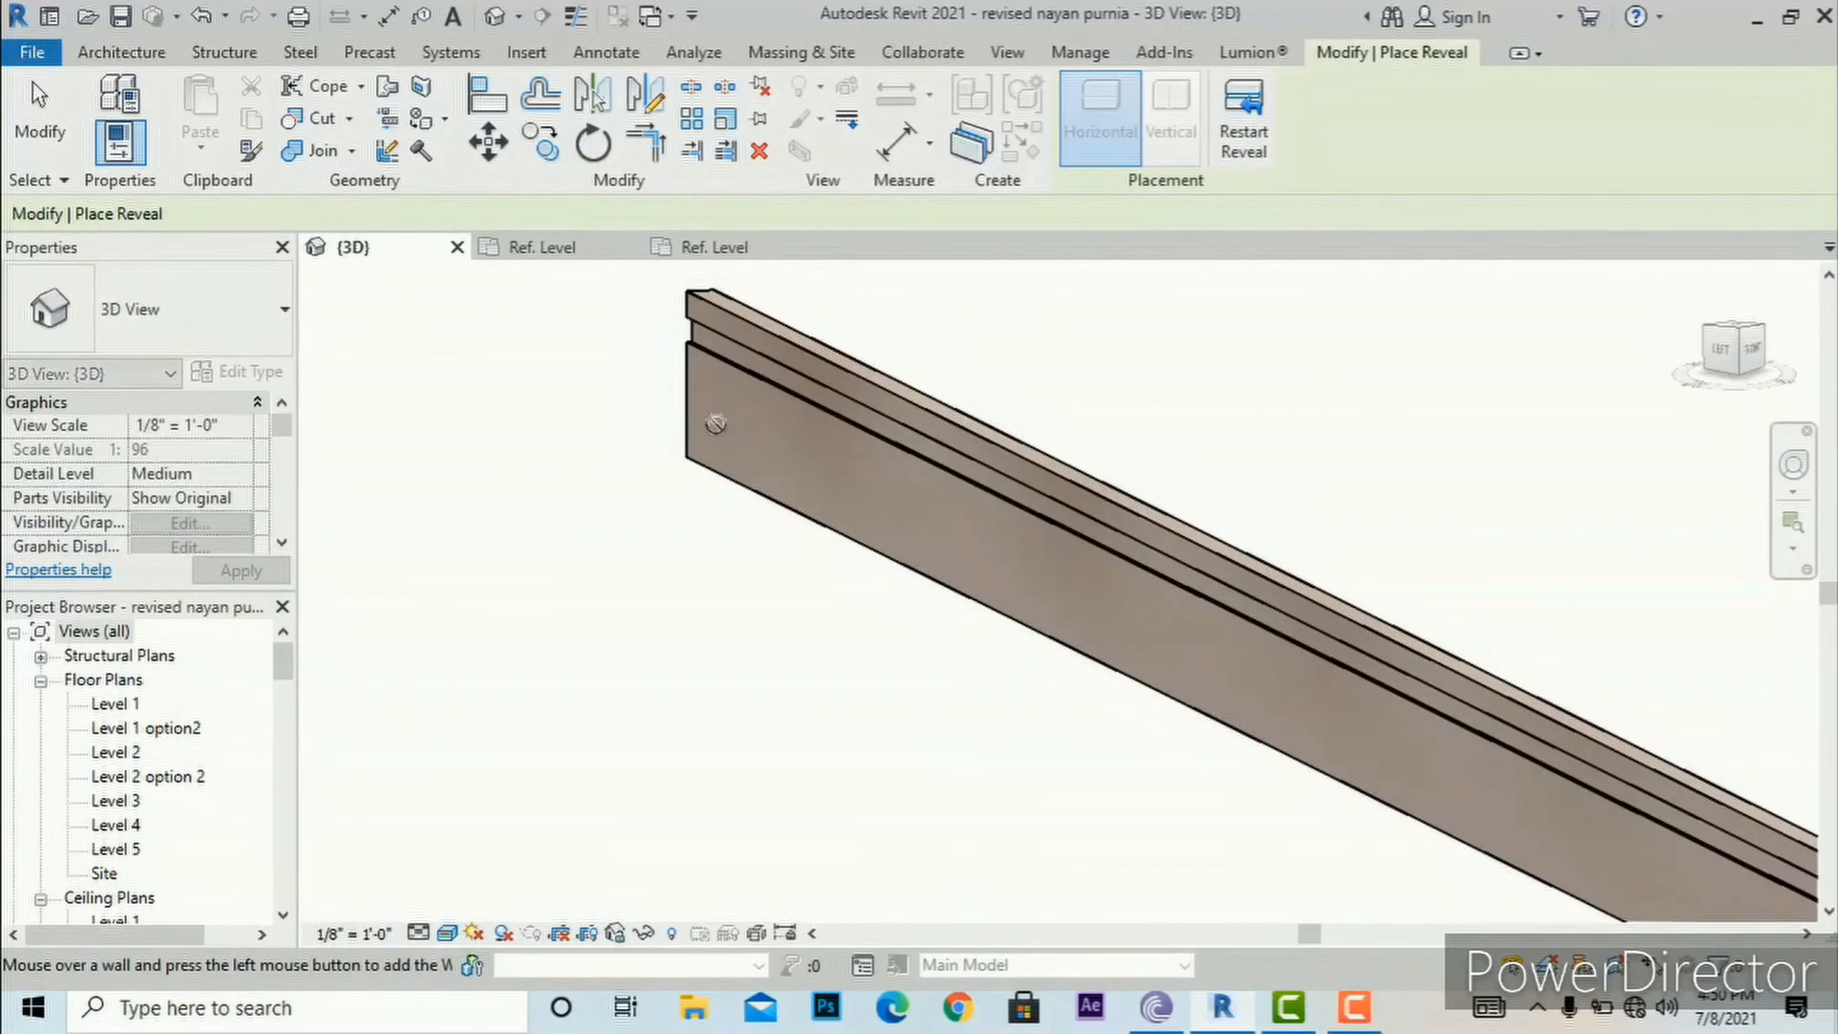
Step: Finish the horizontal reveals and place two vertical reveals across the freestanding wall, spaced apart along its length
left_click(1242, 143)
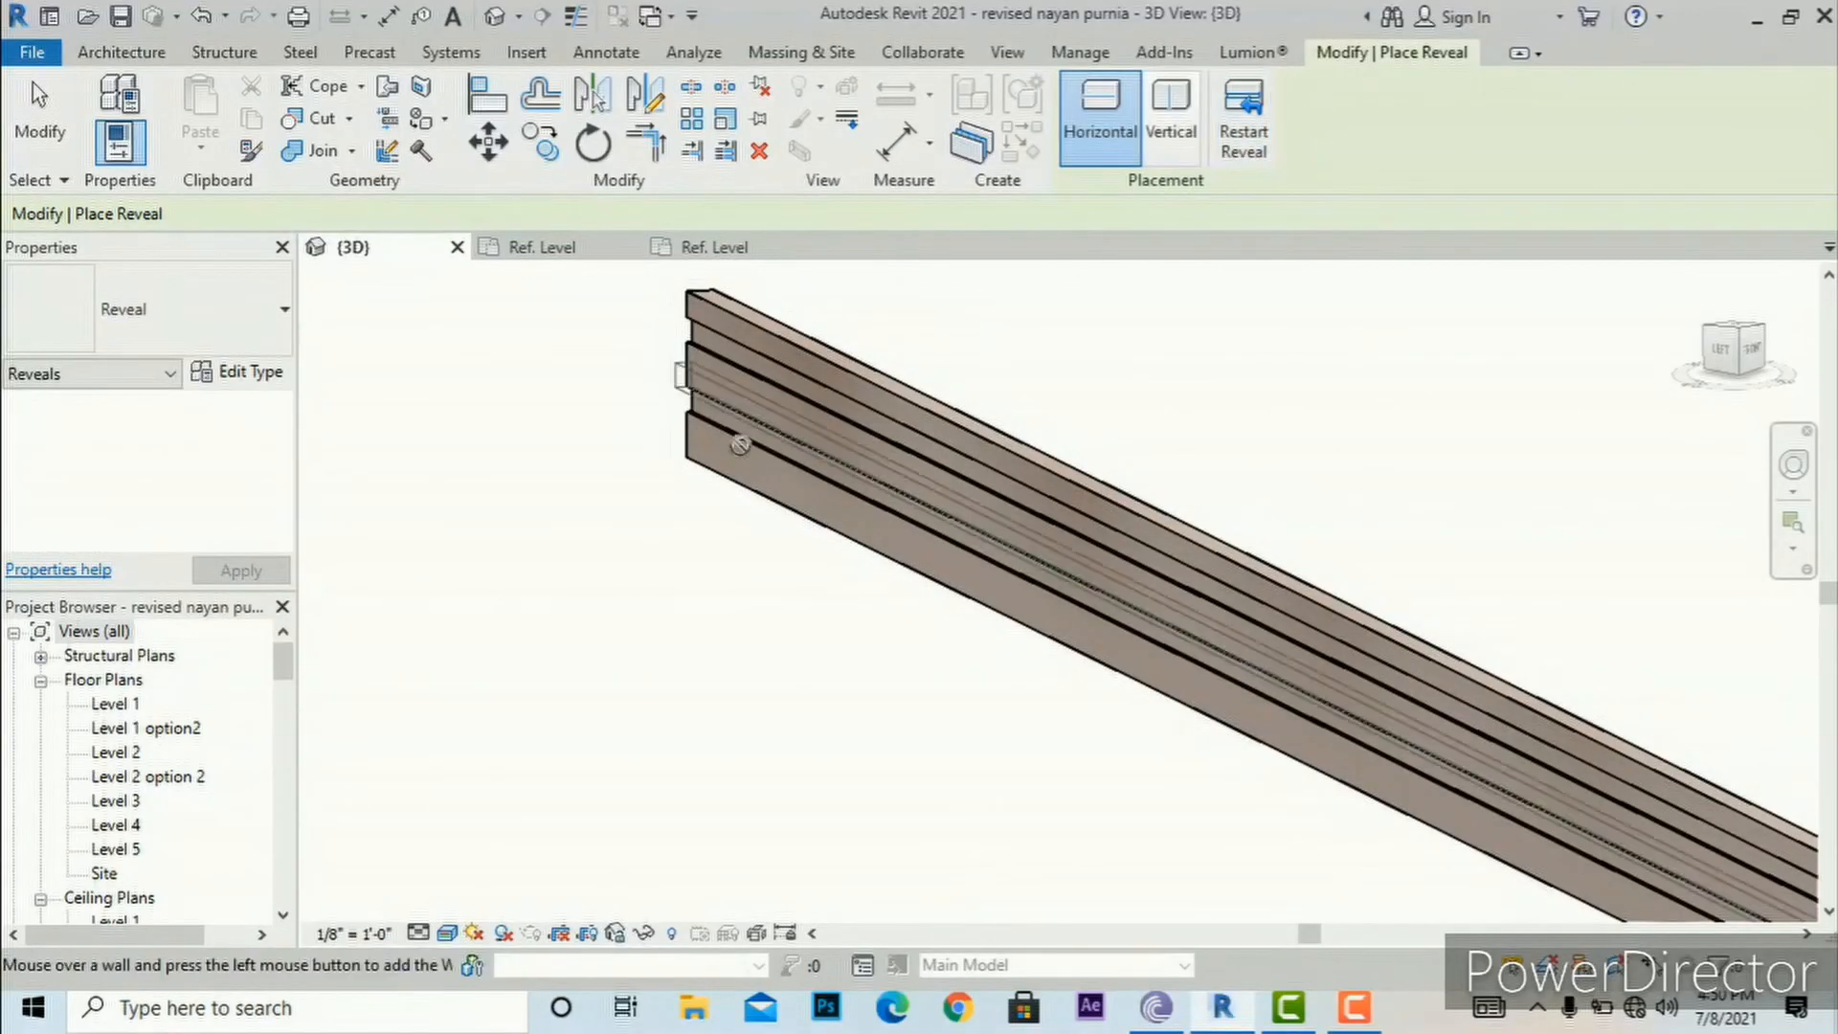
key("Escape")
key("Escape")
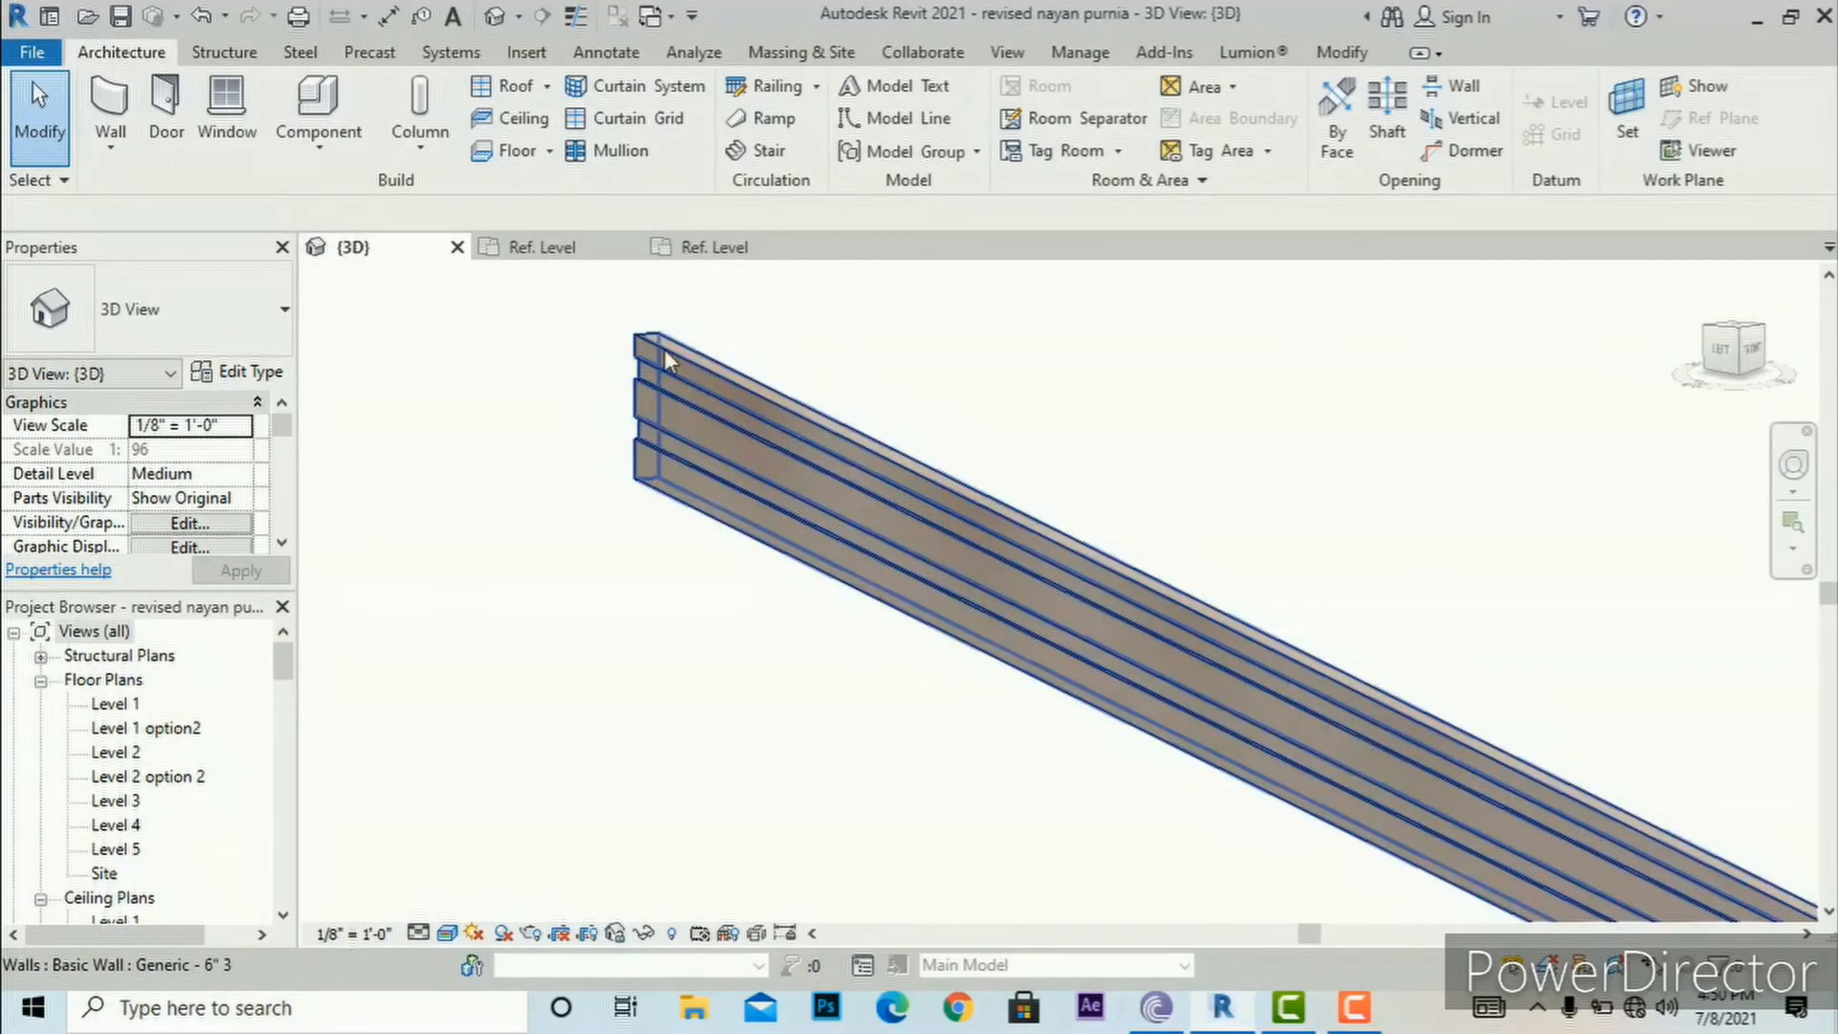
left_click(115, 146)
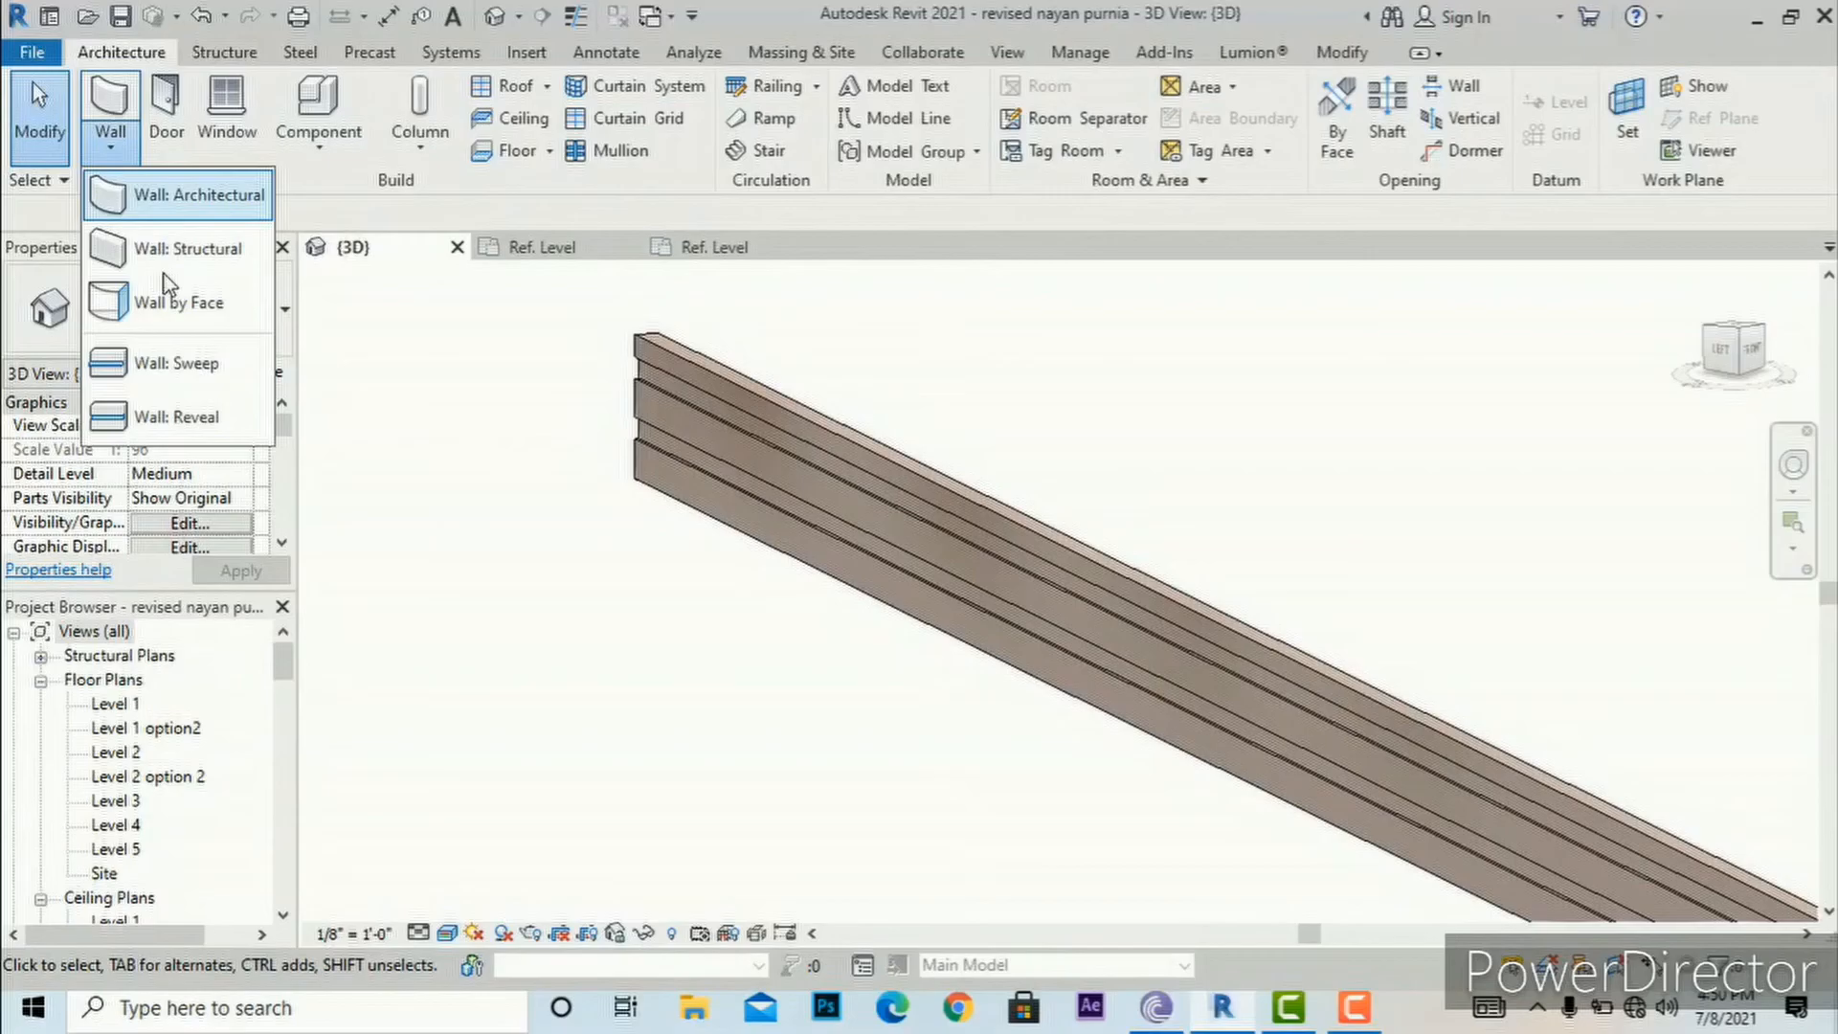
left_click(176, 428)
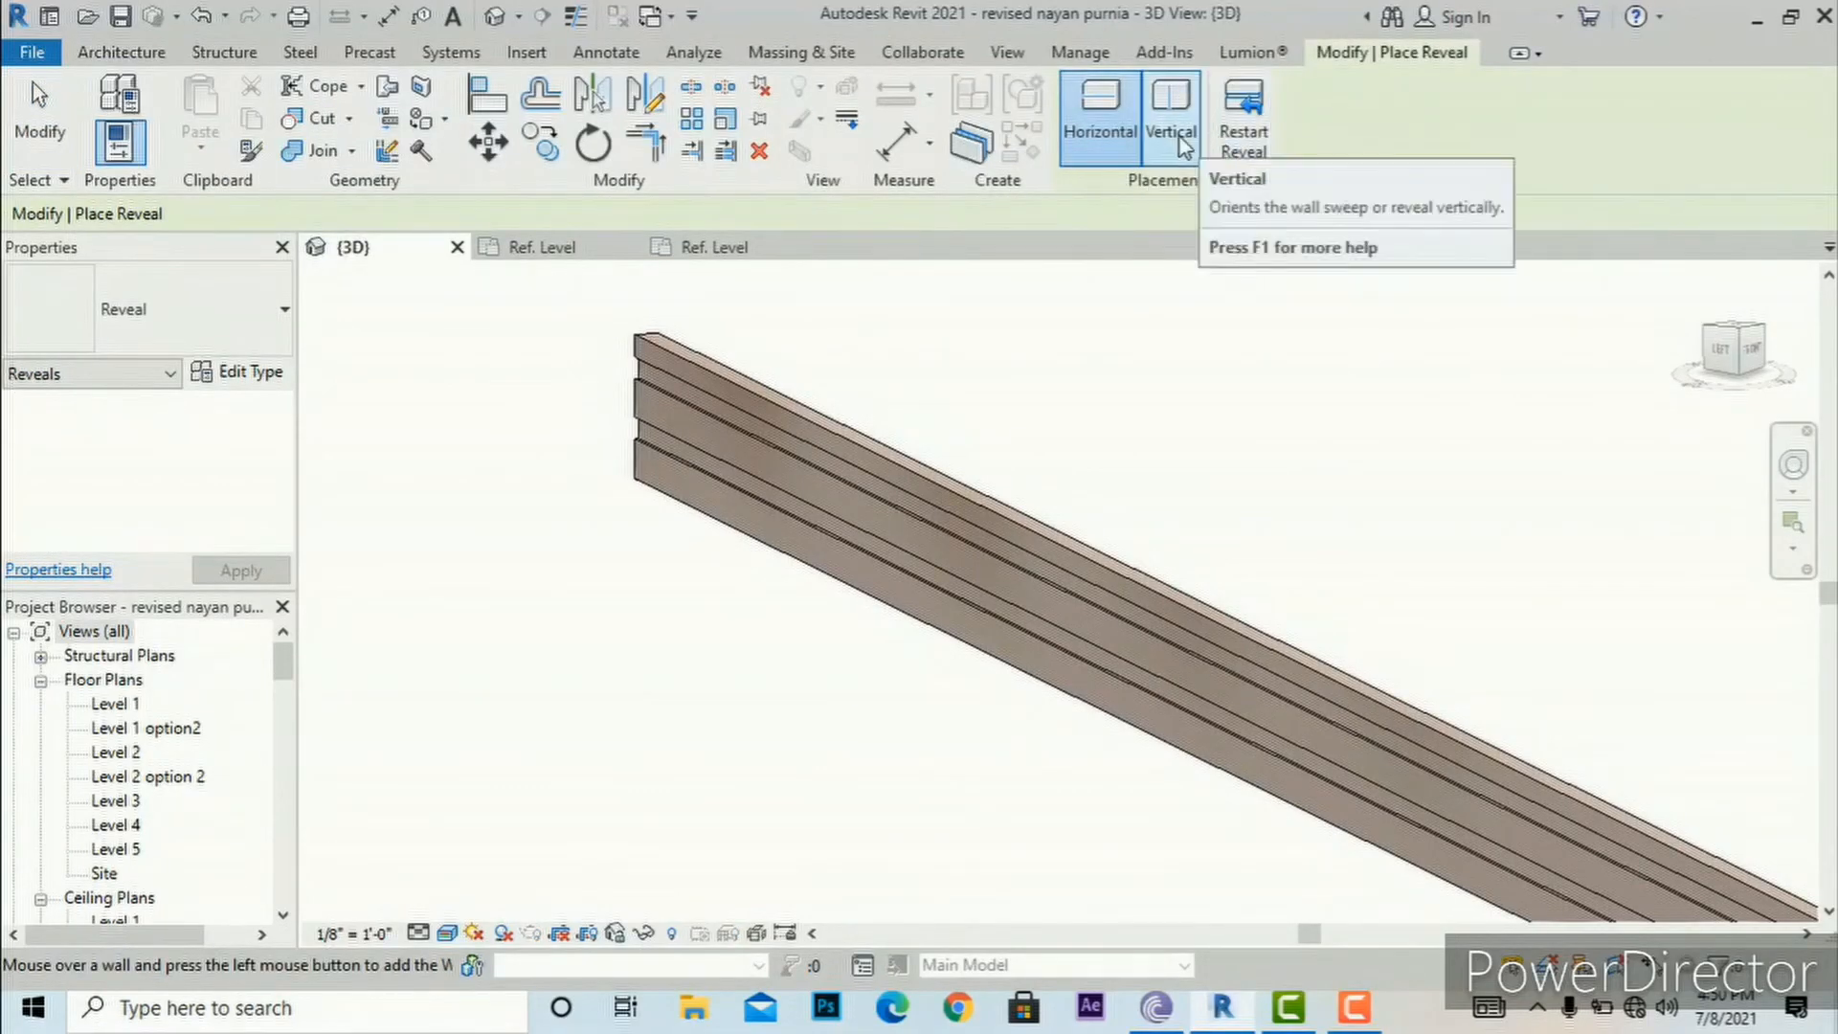
left_click(1172, 131)
left_click(900, 485)
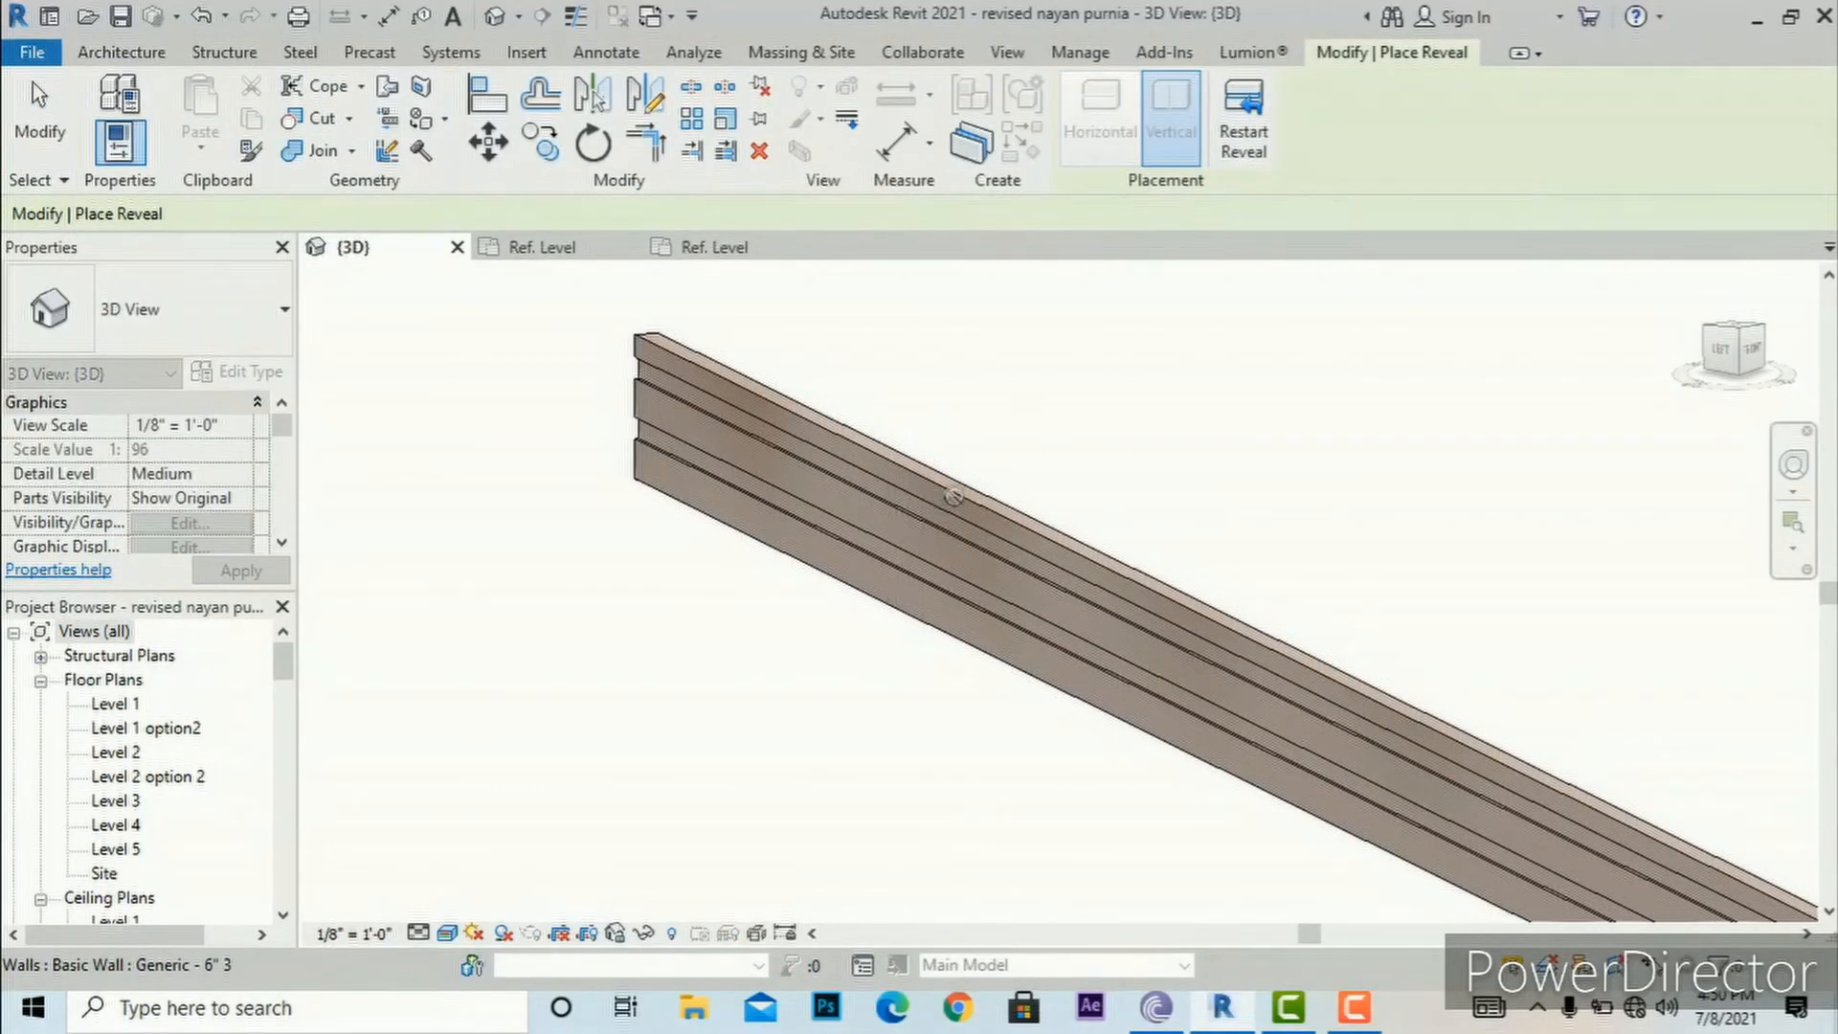
left_click(1266, 153)
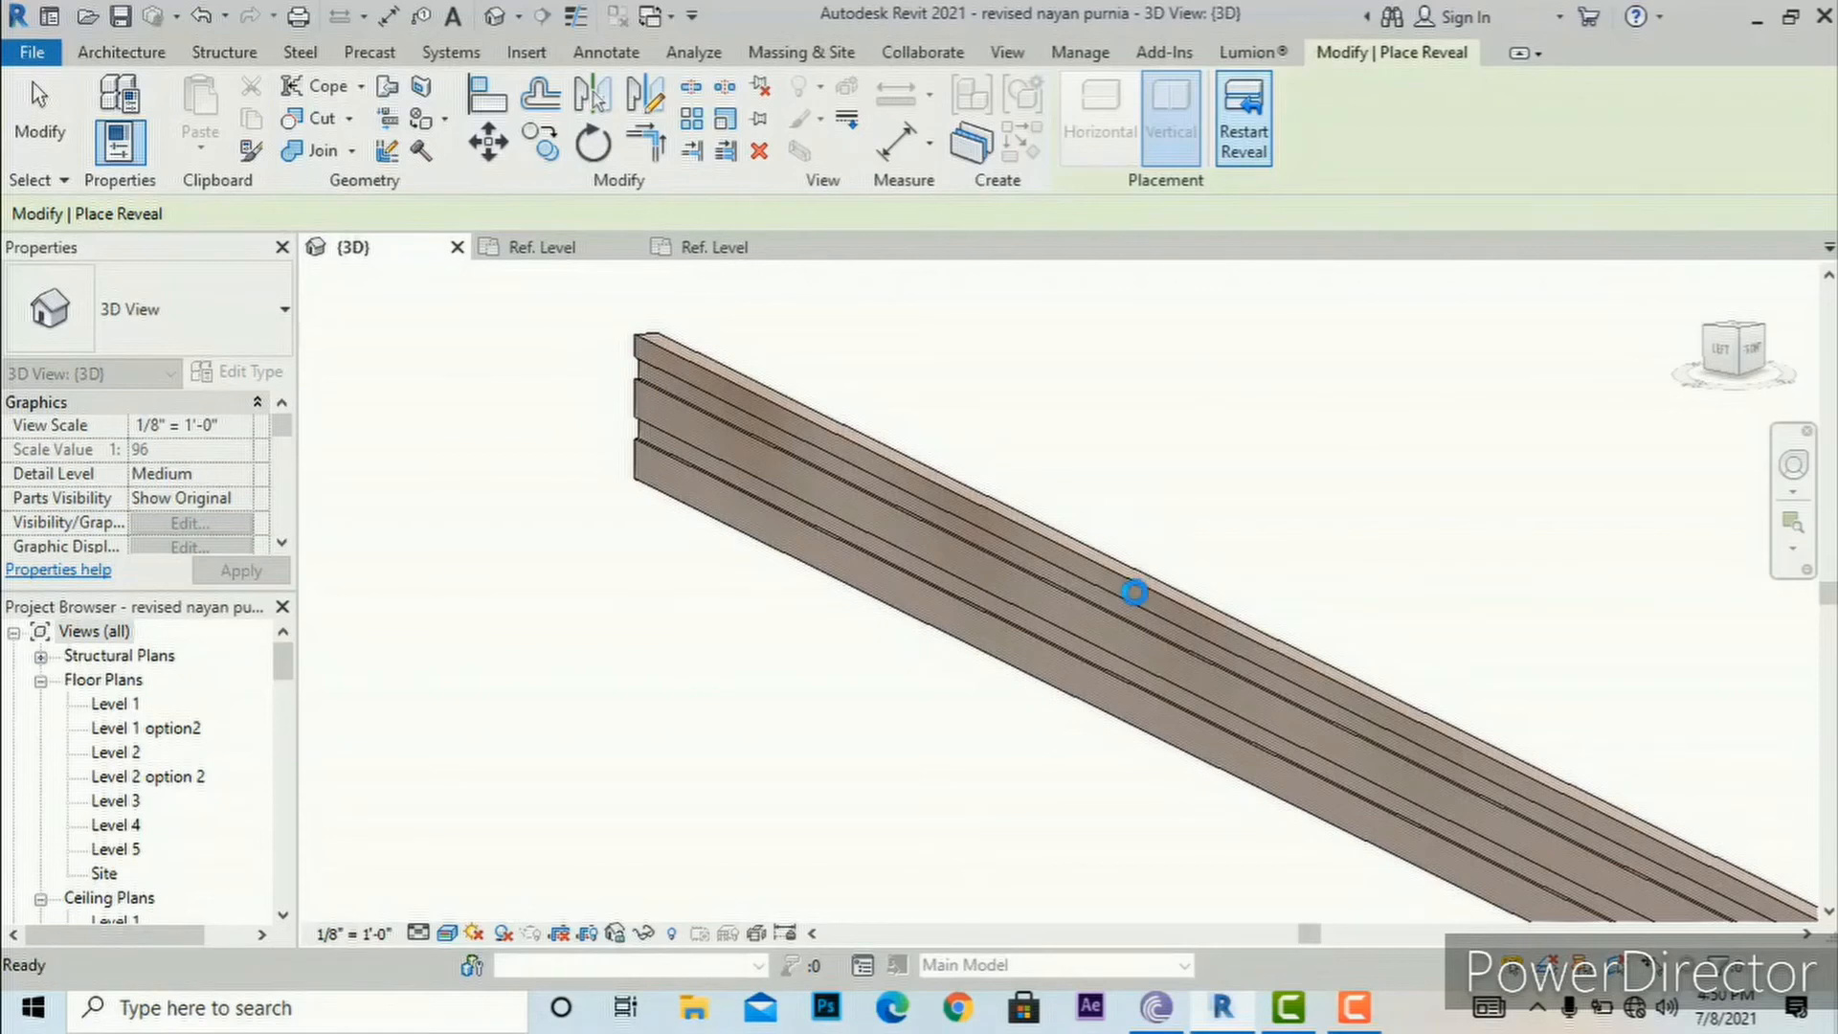
left_click(1242, 148)
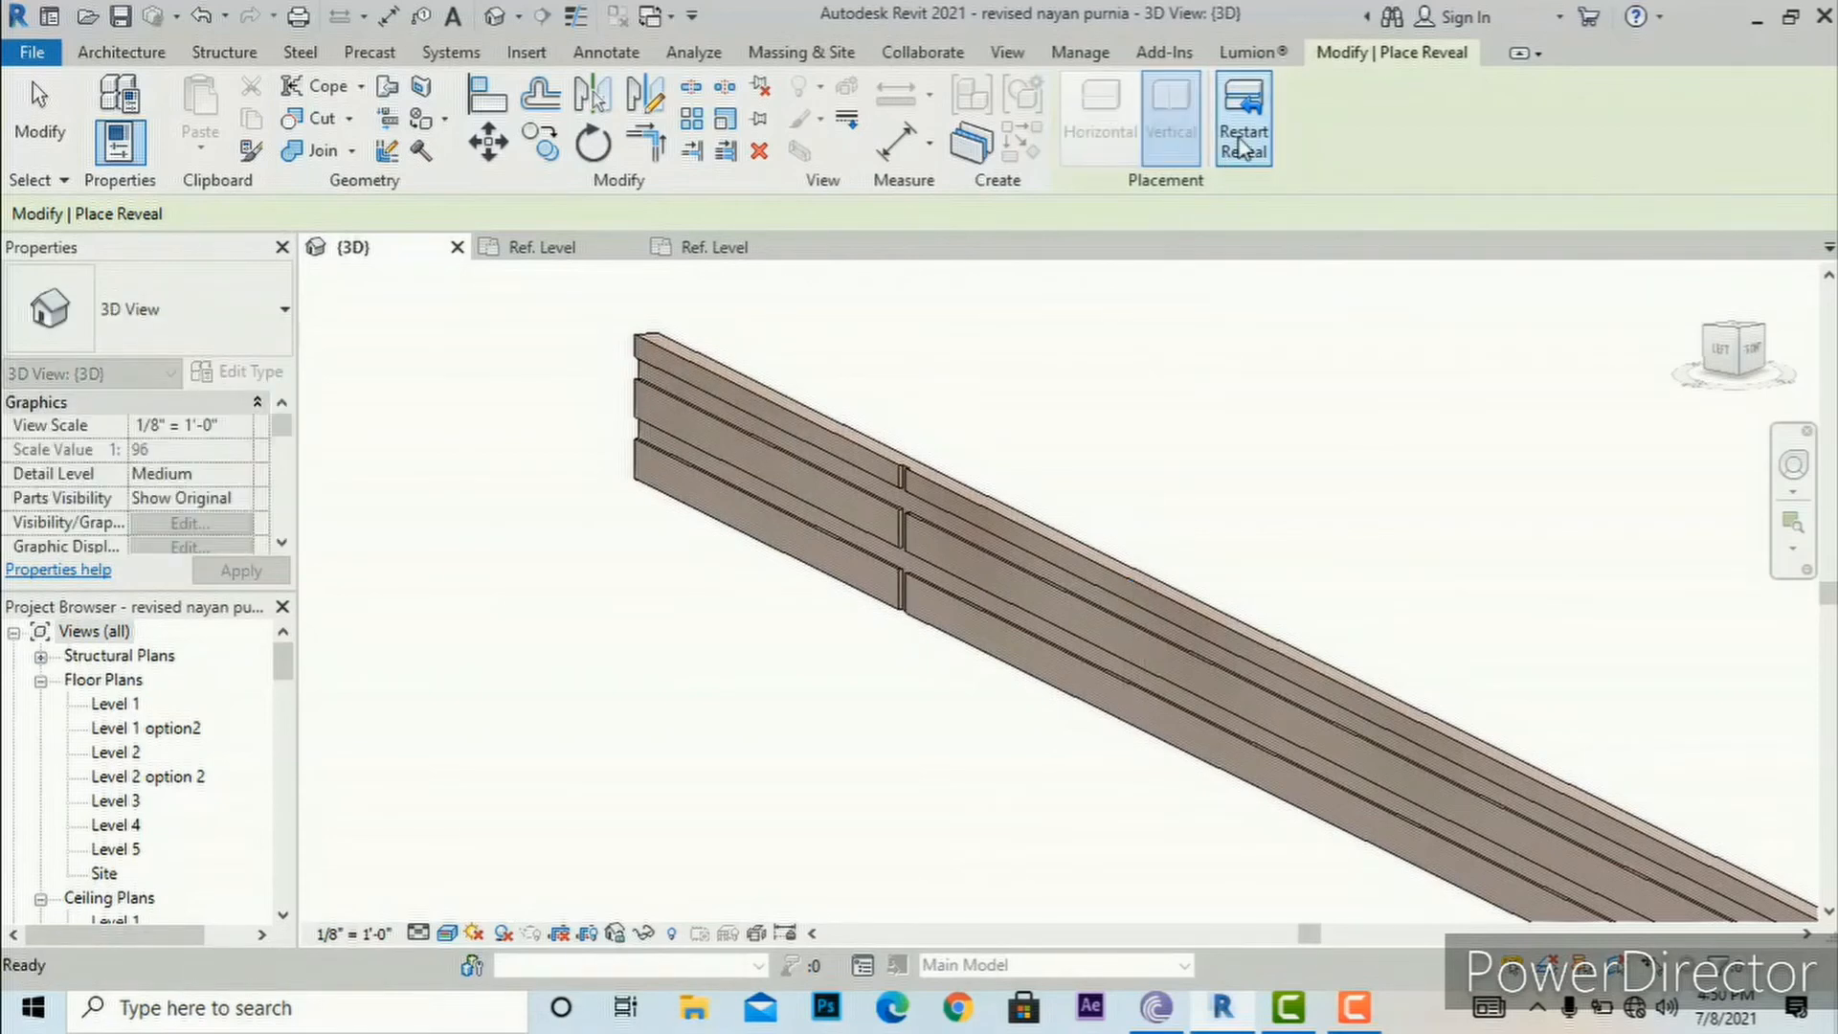
key("Escape")
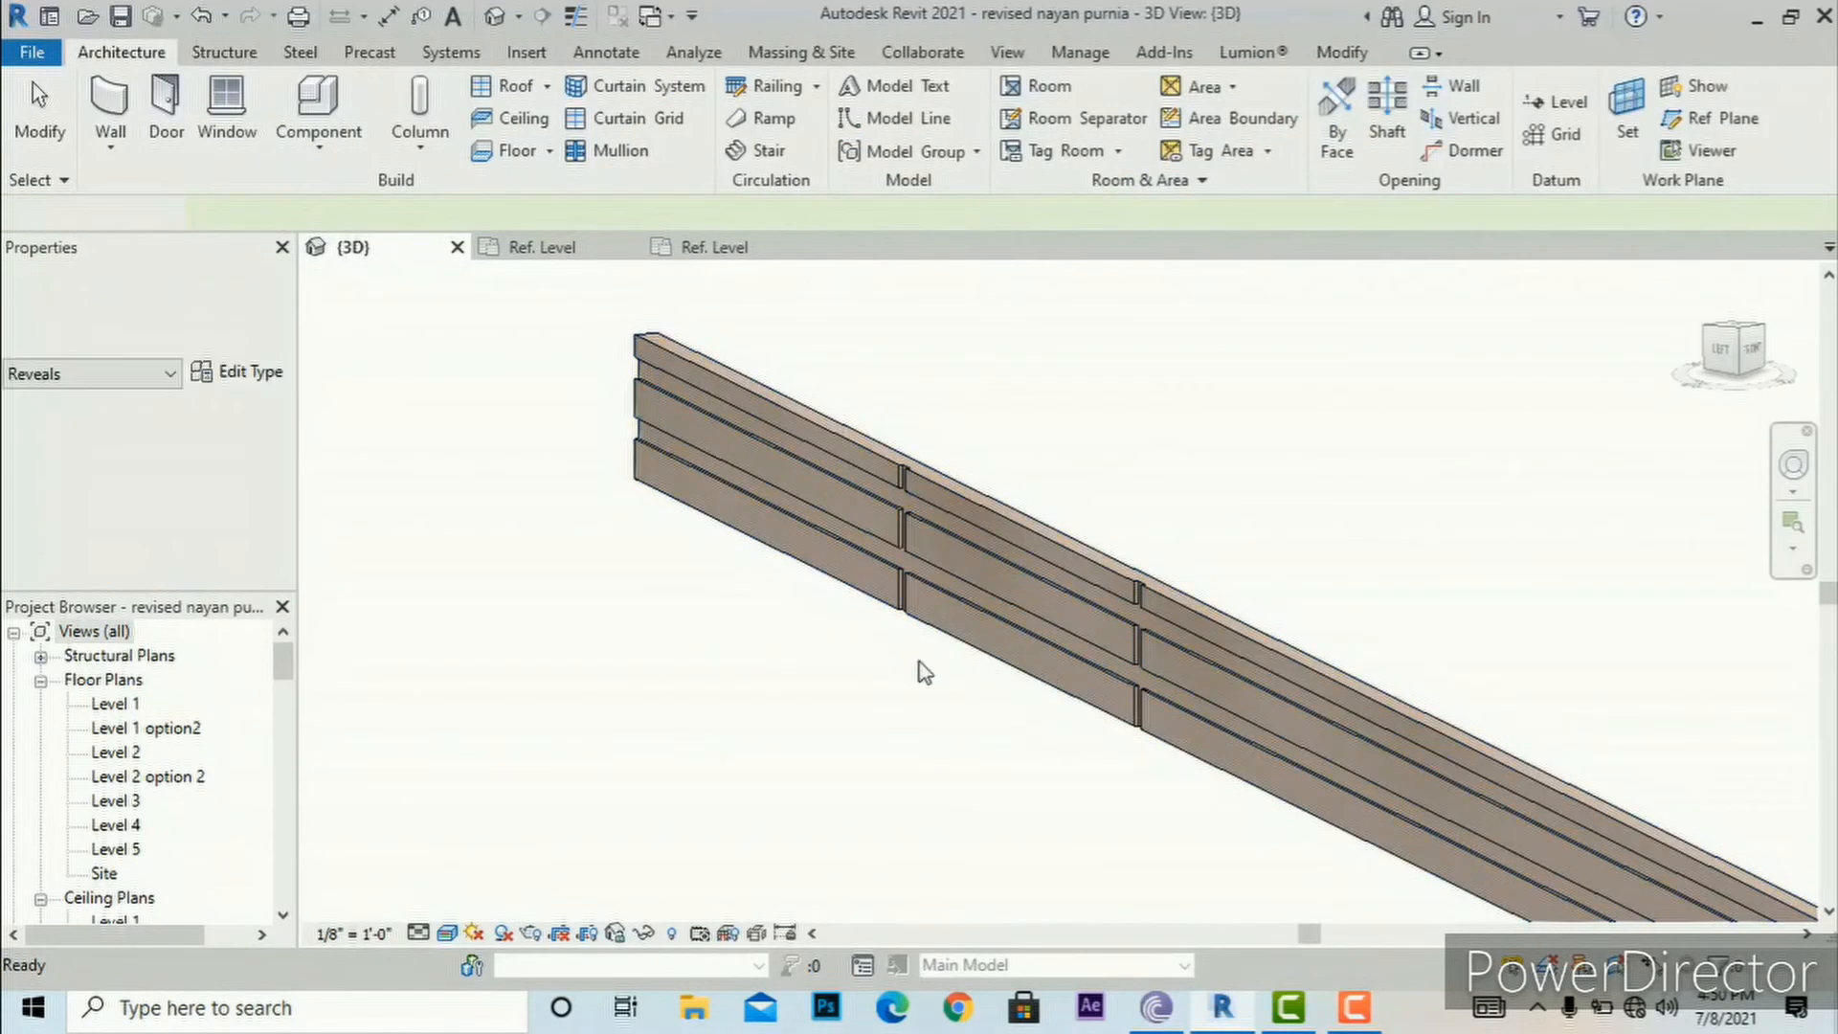
Step: Inspect the crossing reveals near the end of the freestanding wall and select the upper horizontal reveal
scroll(615, 498, "down", 2)
scroll(809, 574, "up", 4)
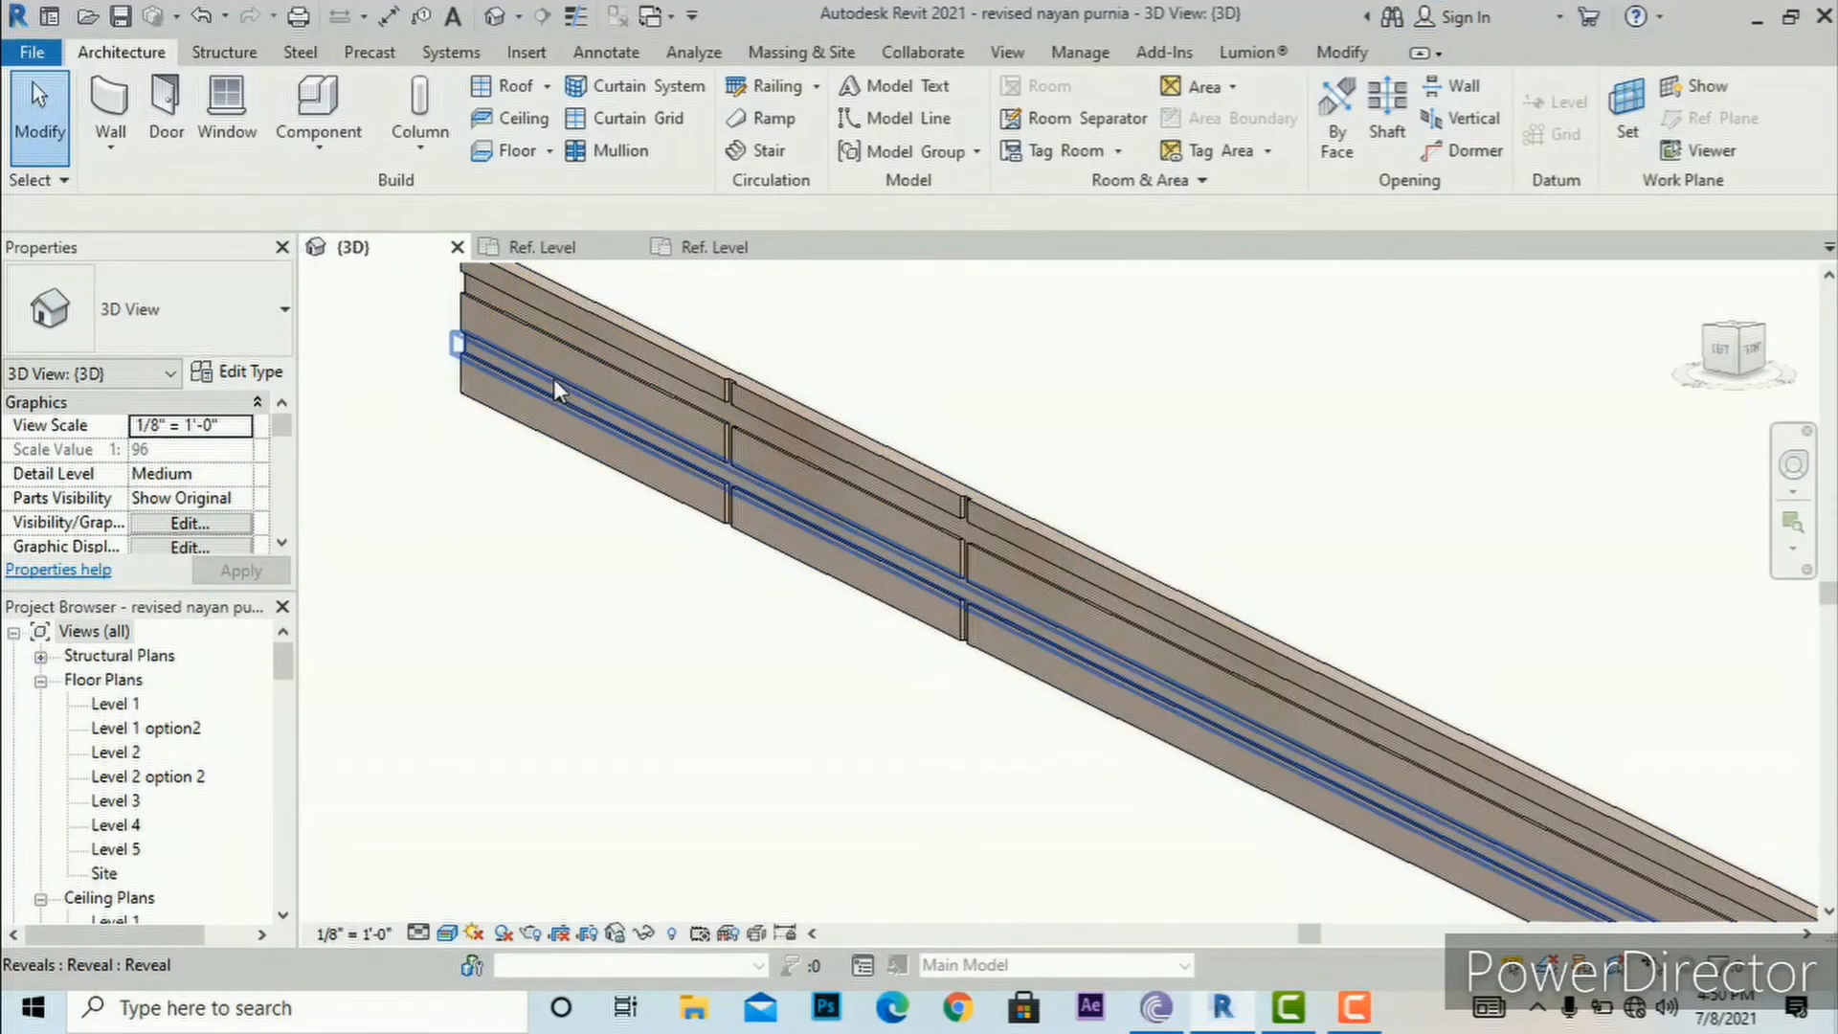
scroll(554, 377, "up", 2)
scroll(693, 491, "down", 2)
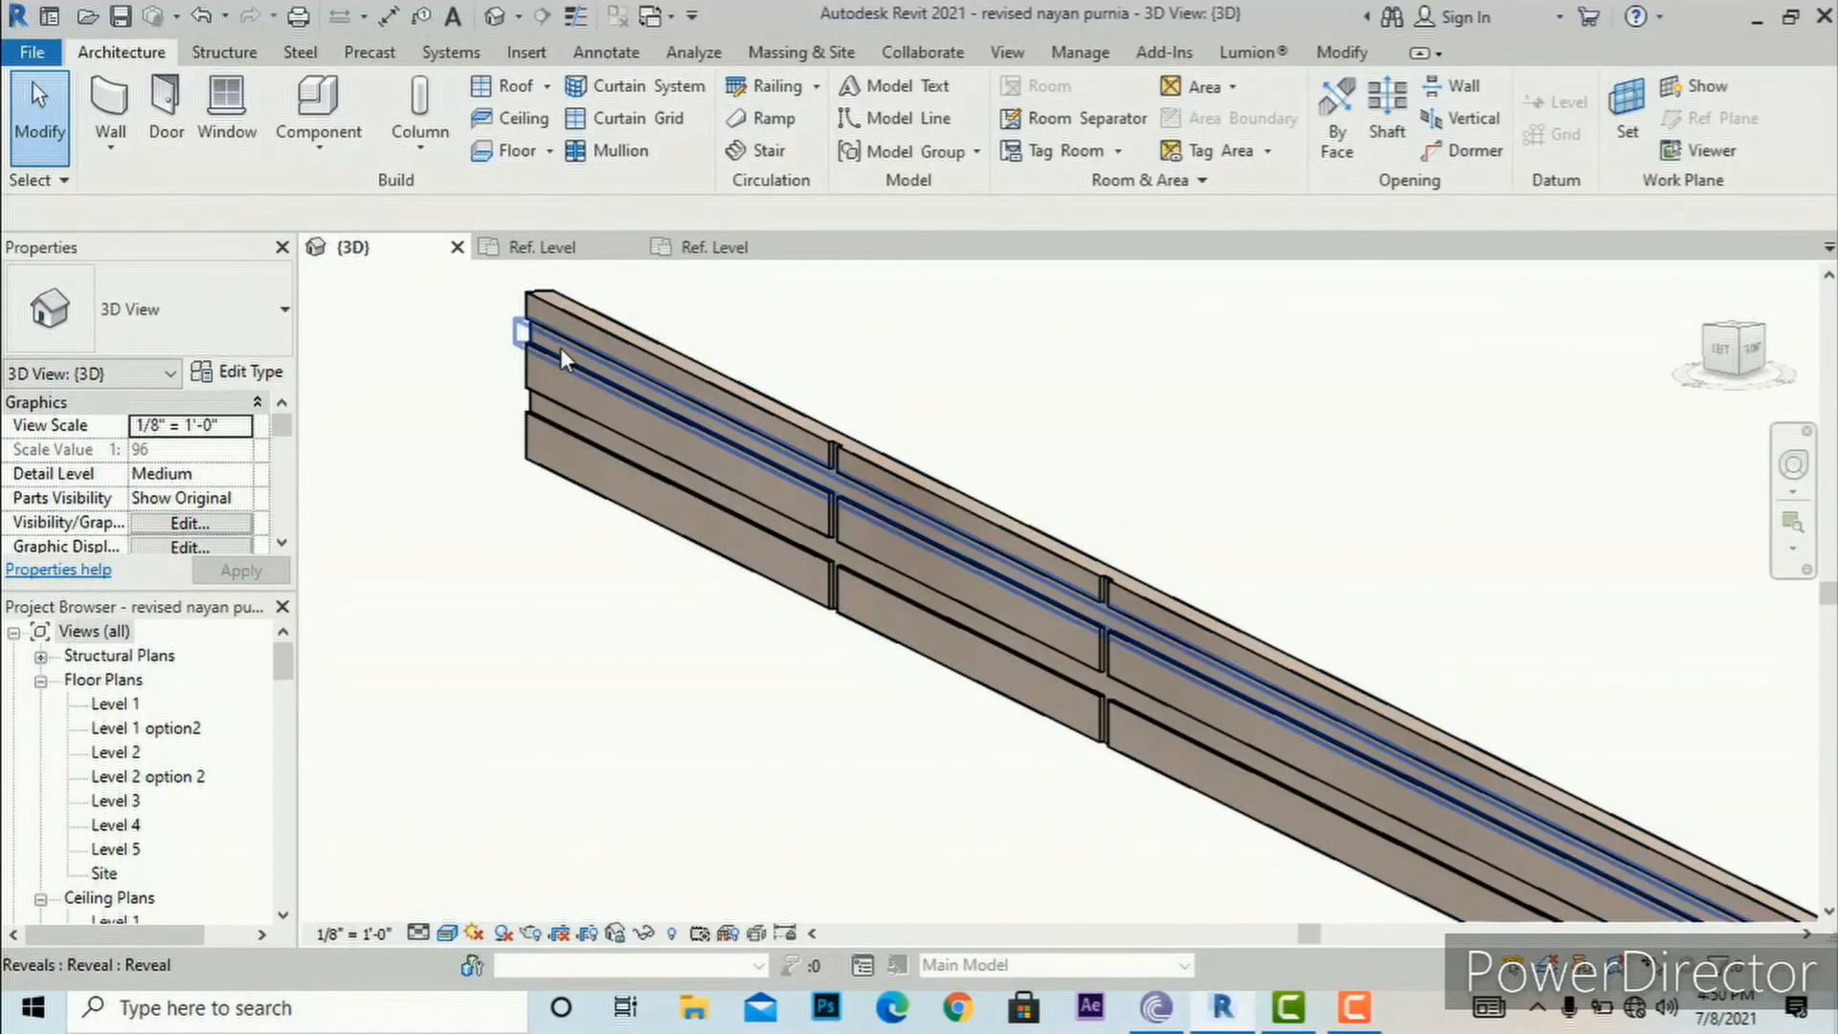
scroll(561, 347, "up", 2)
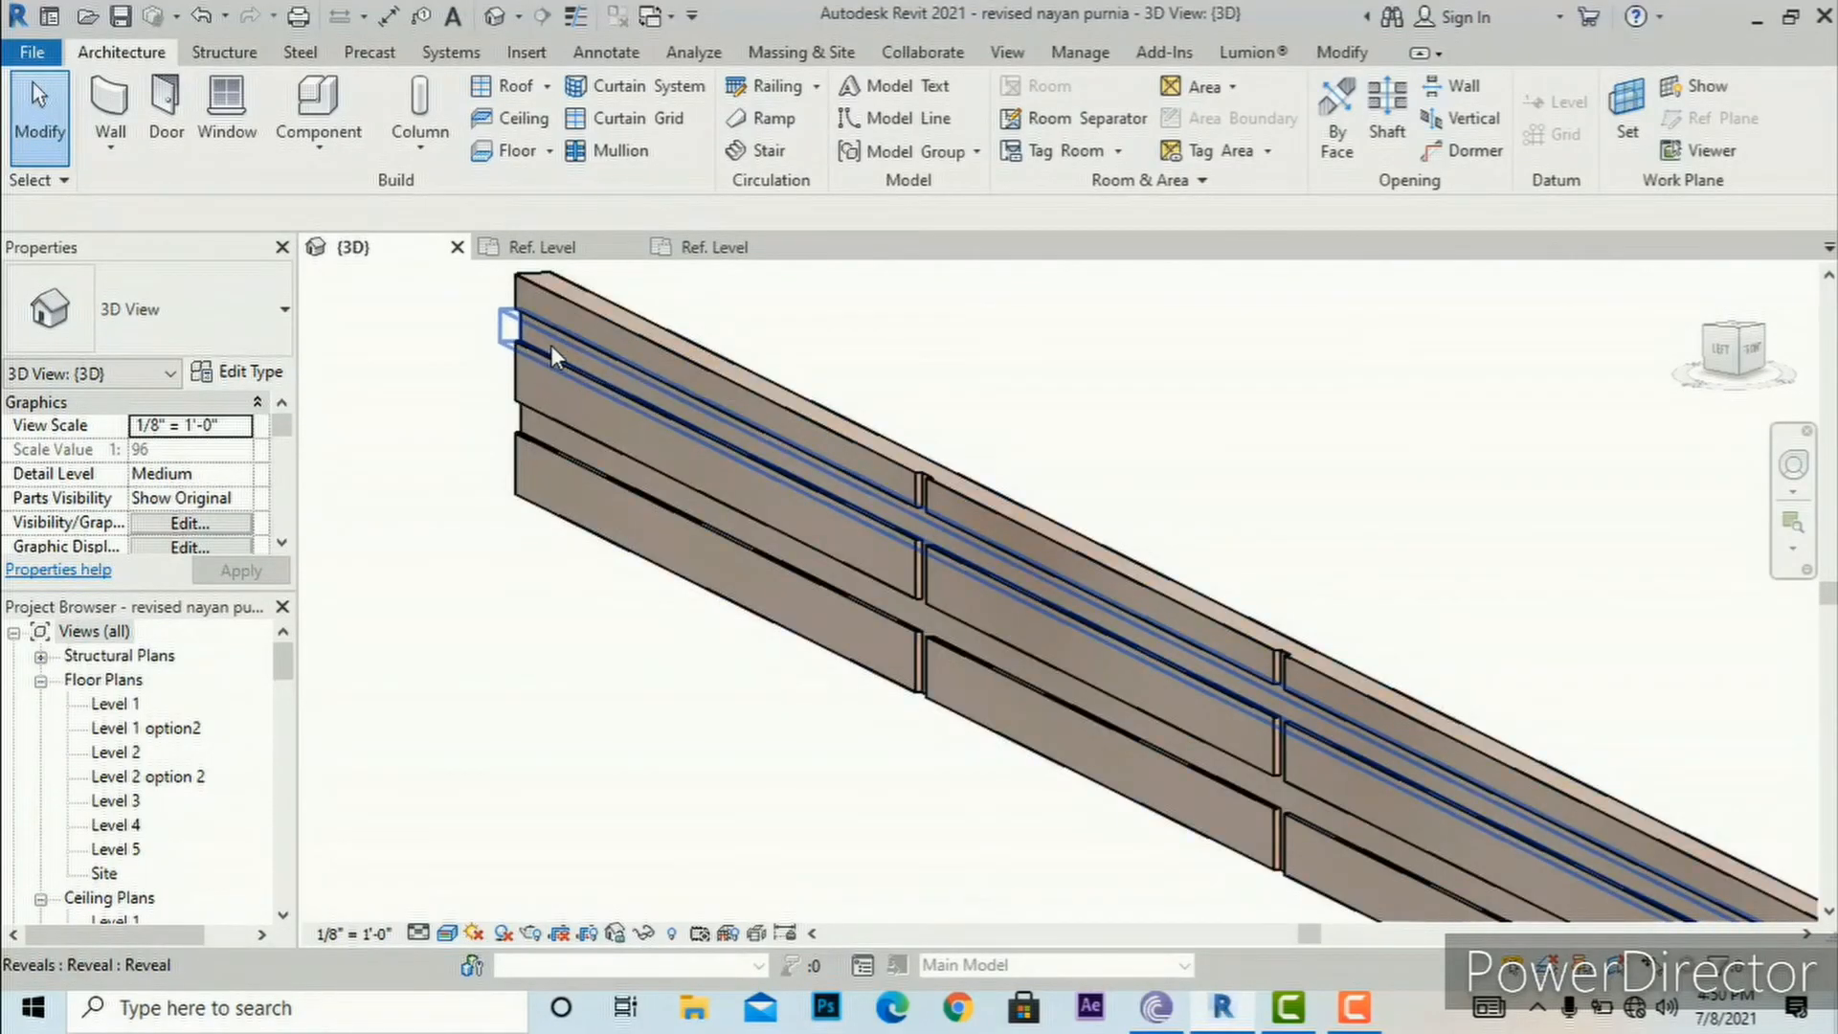
left_click(551, 351)
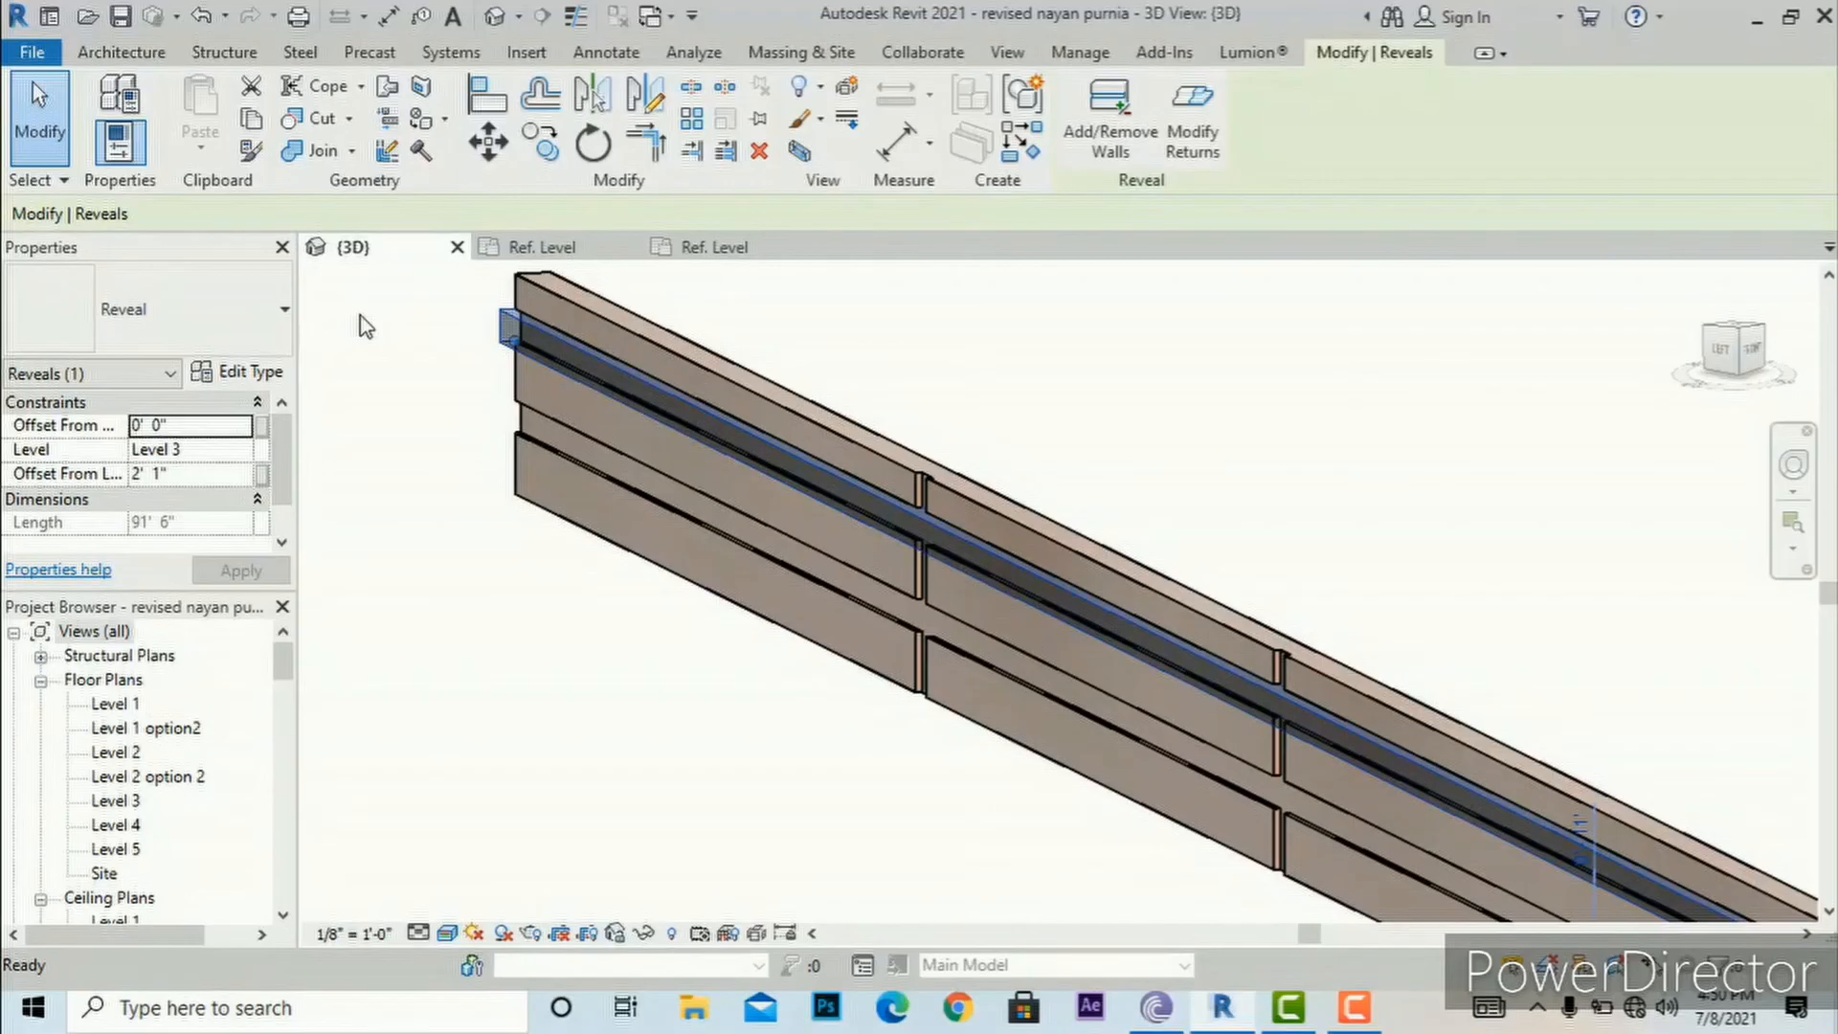
Step: Try painting the freestanding wall's front face with Aluminum, Anodized Red, and undo the paint
key("p")
key("t")
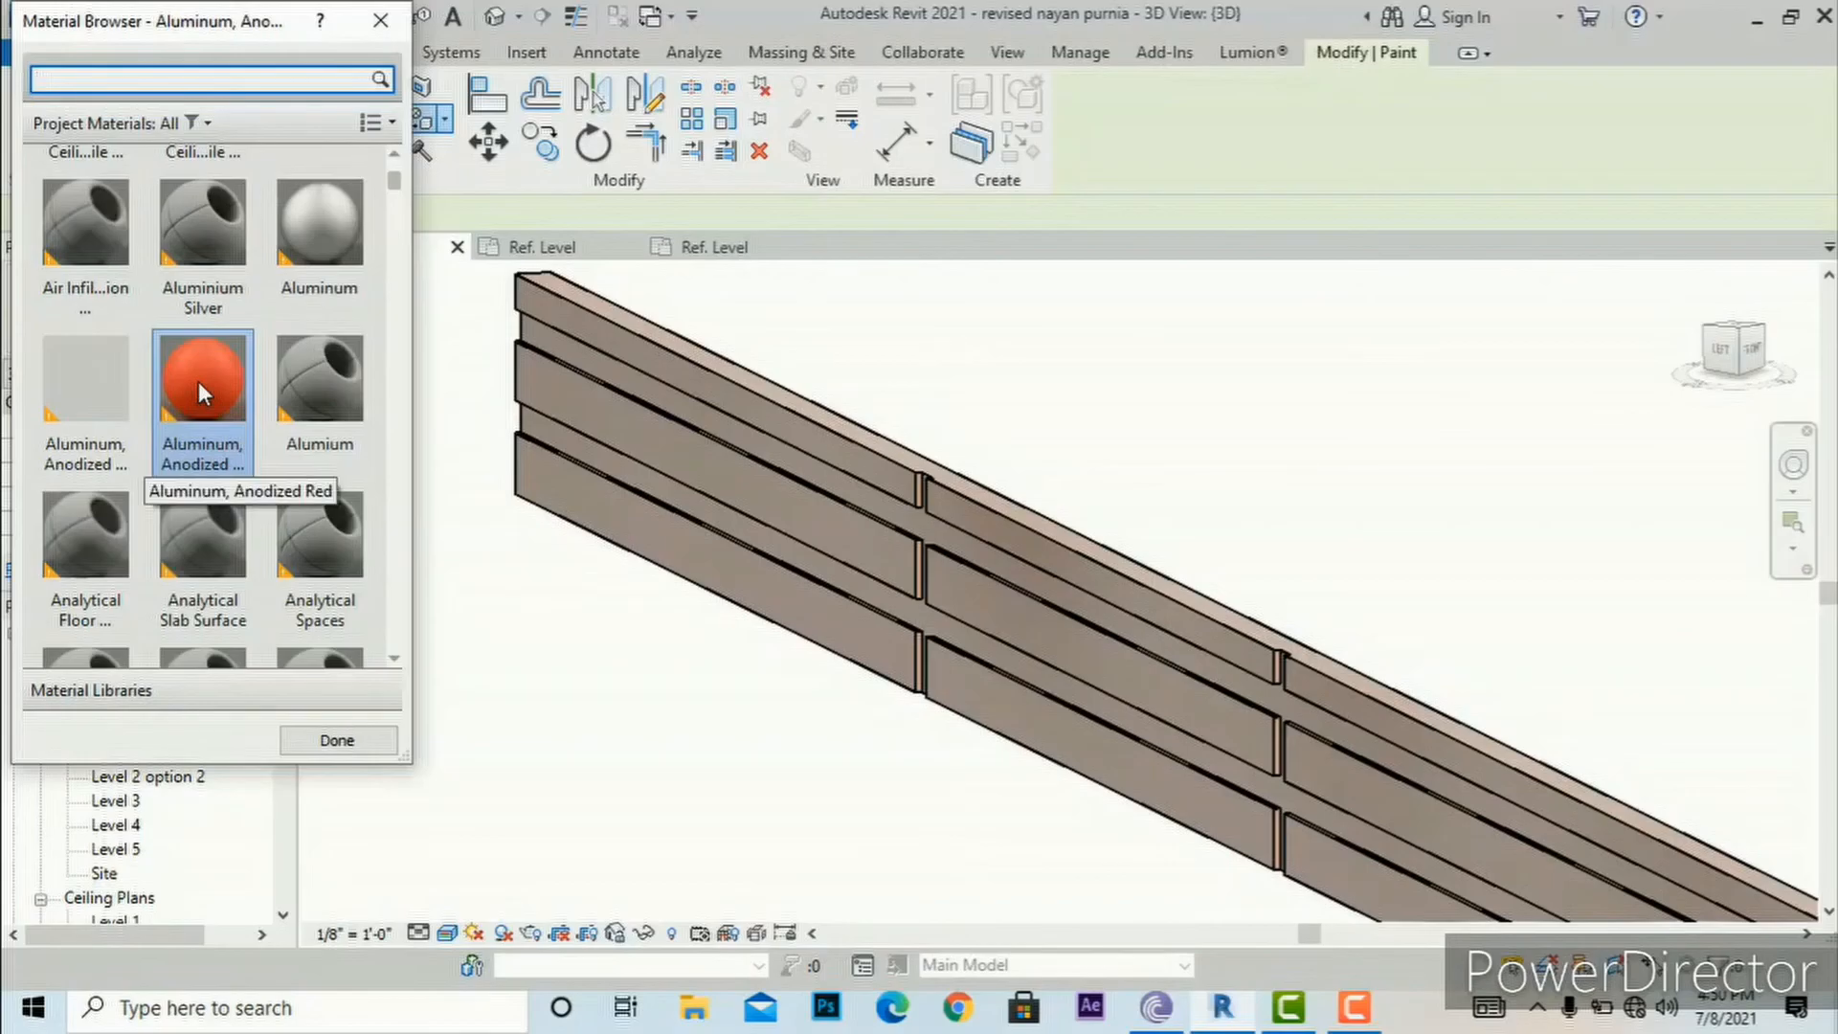
left_click(571, 347)
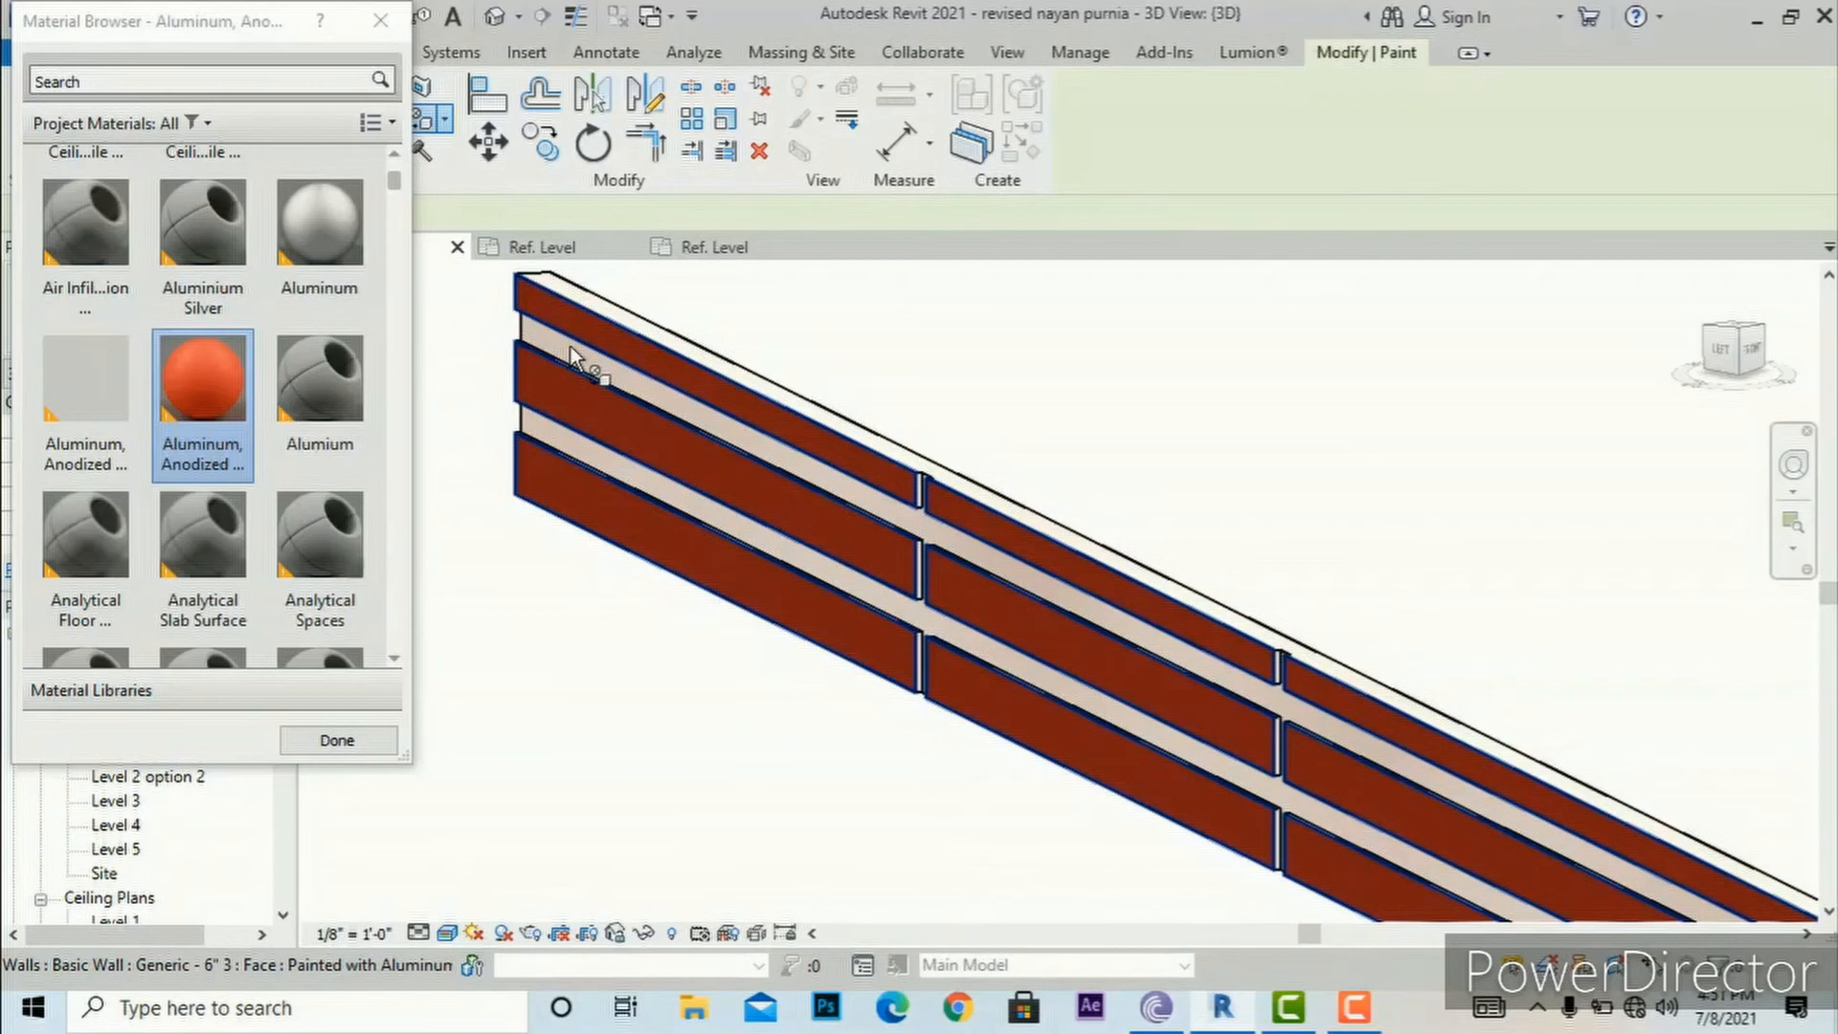
left_click(372, 21)
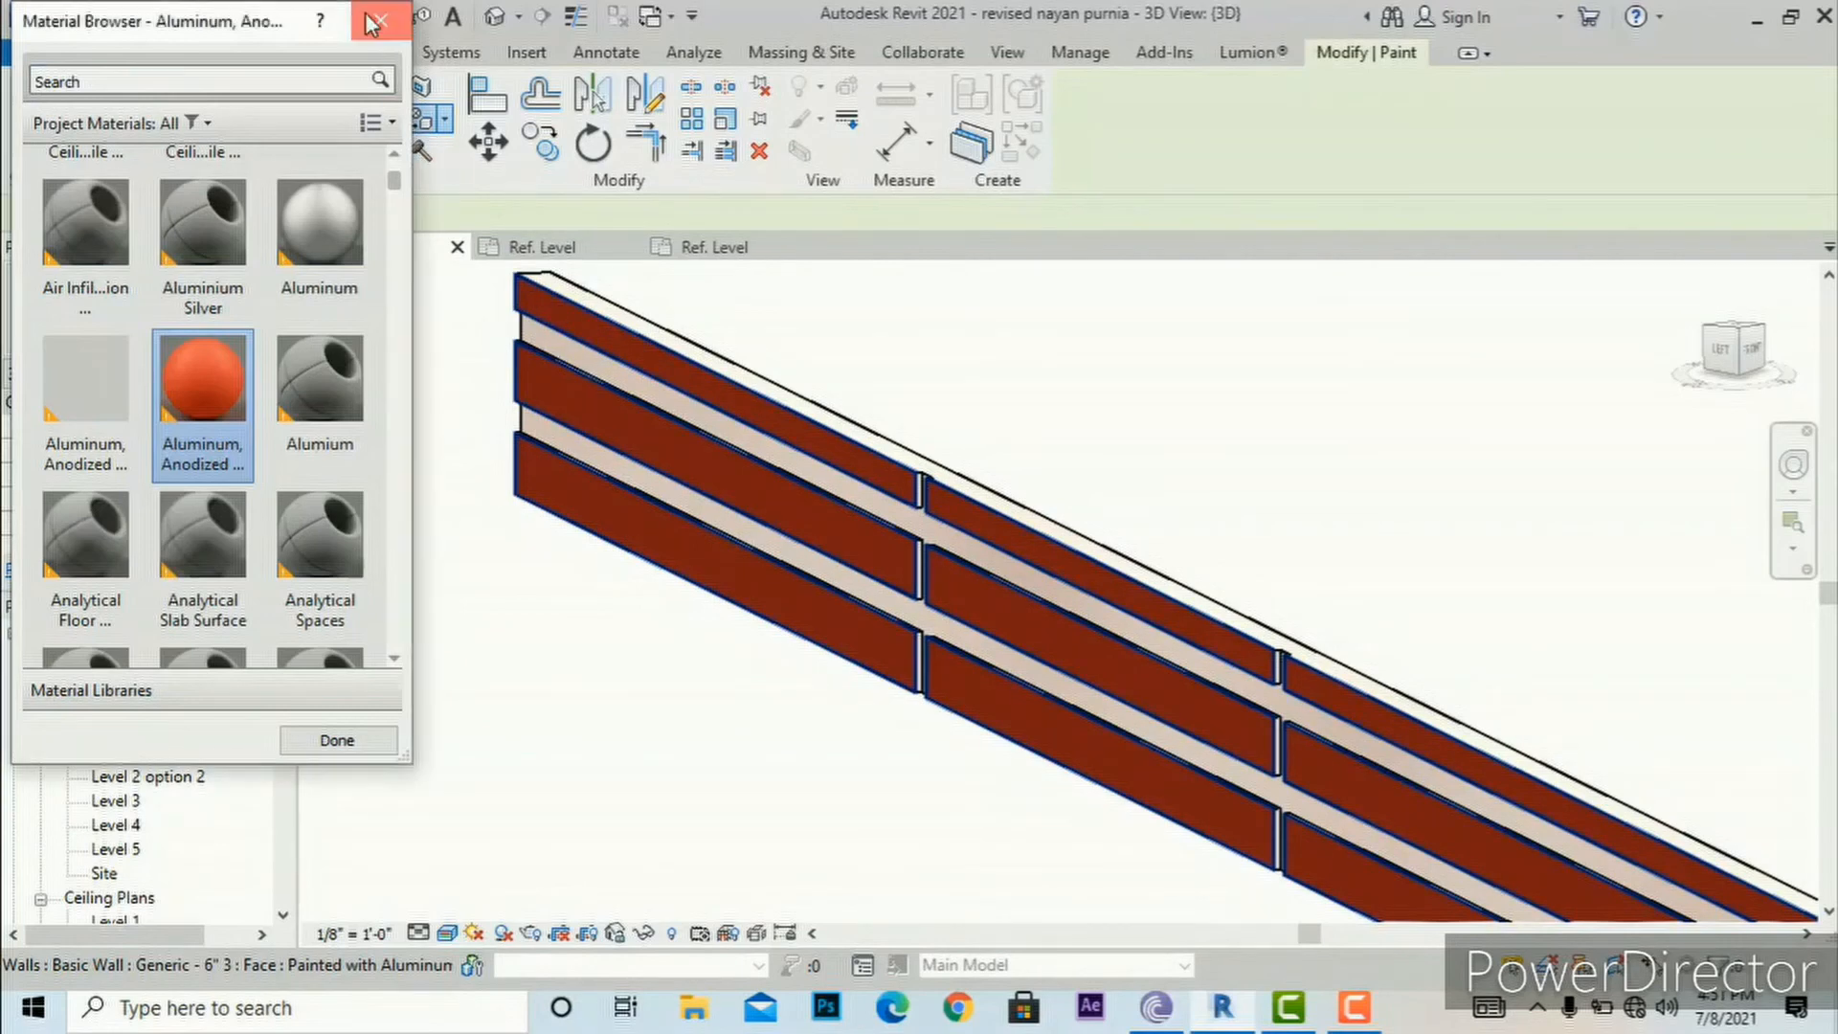
key("ctrl+z")
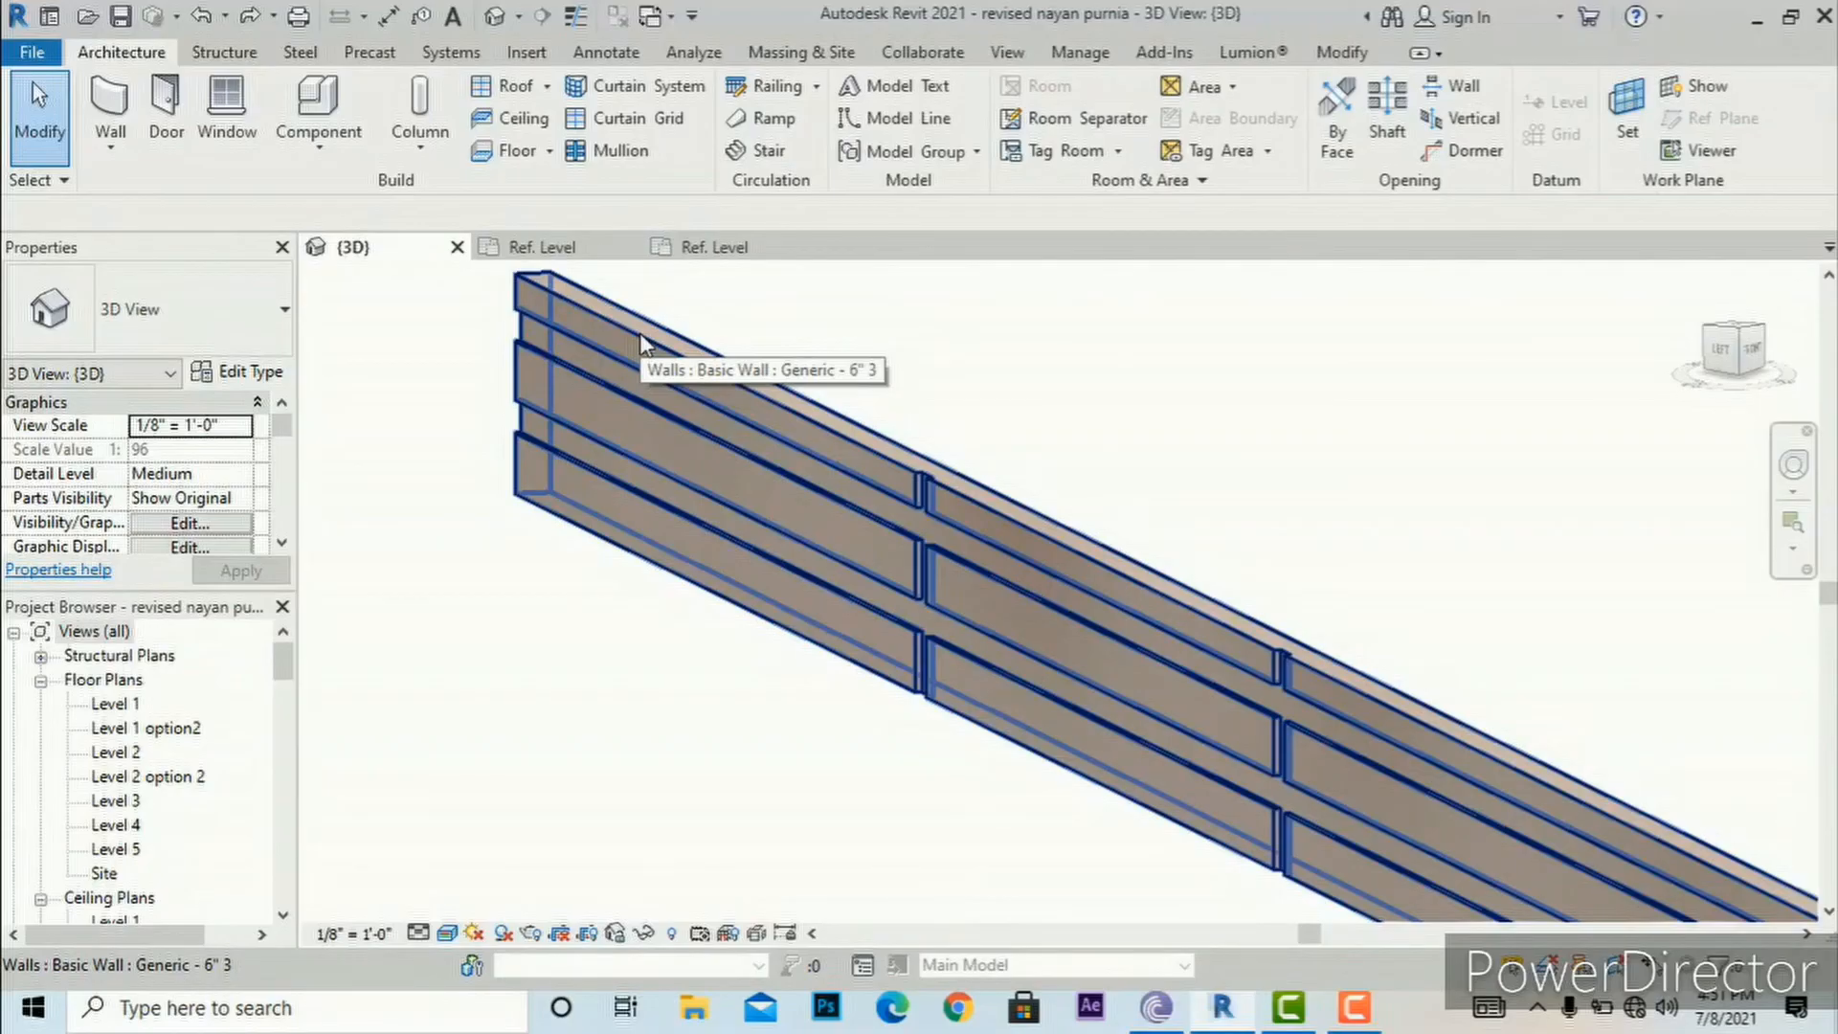
Step: Paint the freestanding wall's front face with the Aluminum, Anodized Red material, leaving the reveal grooves unpainted
key("p")
key("t")
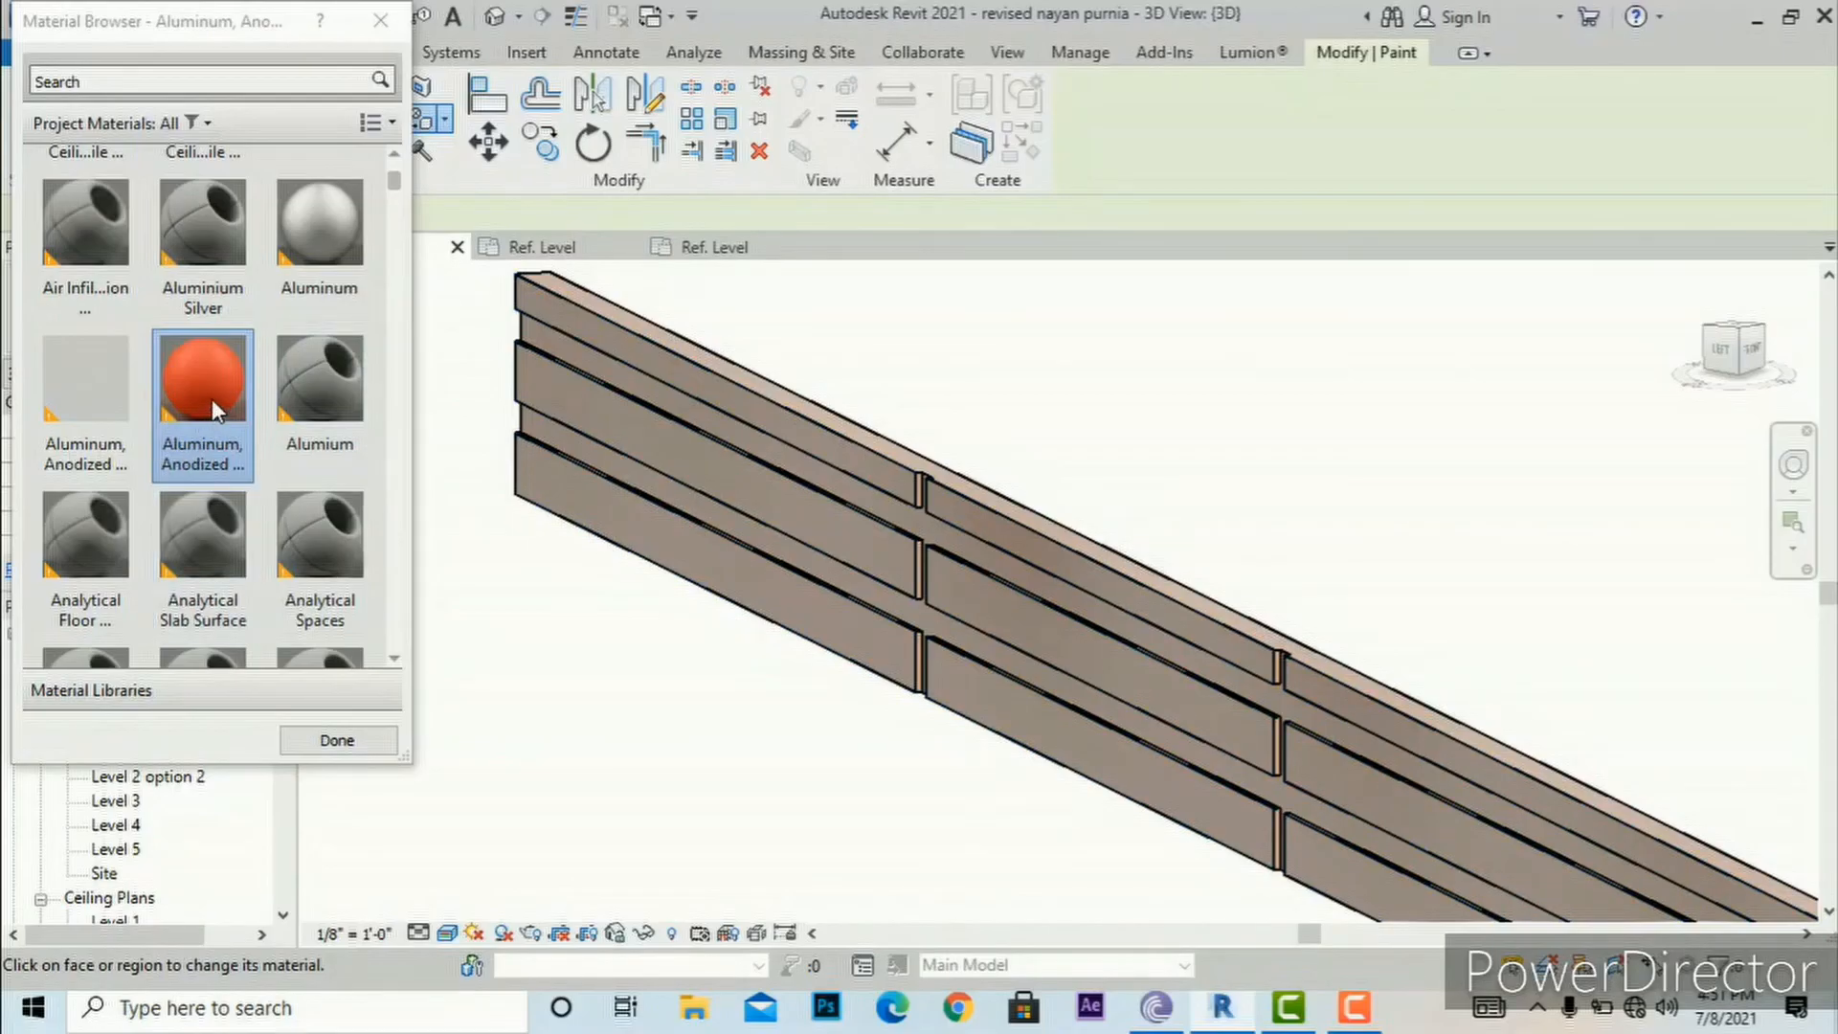
left_click(694, 547)
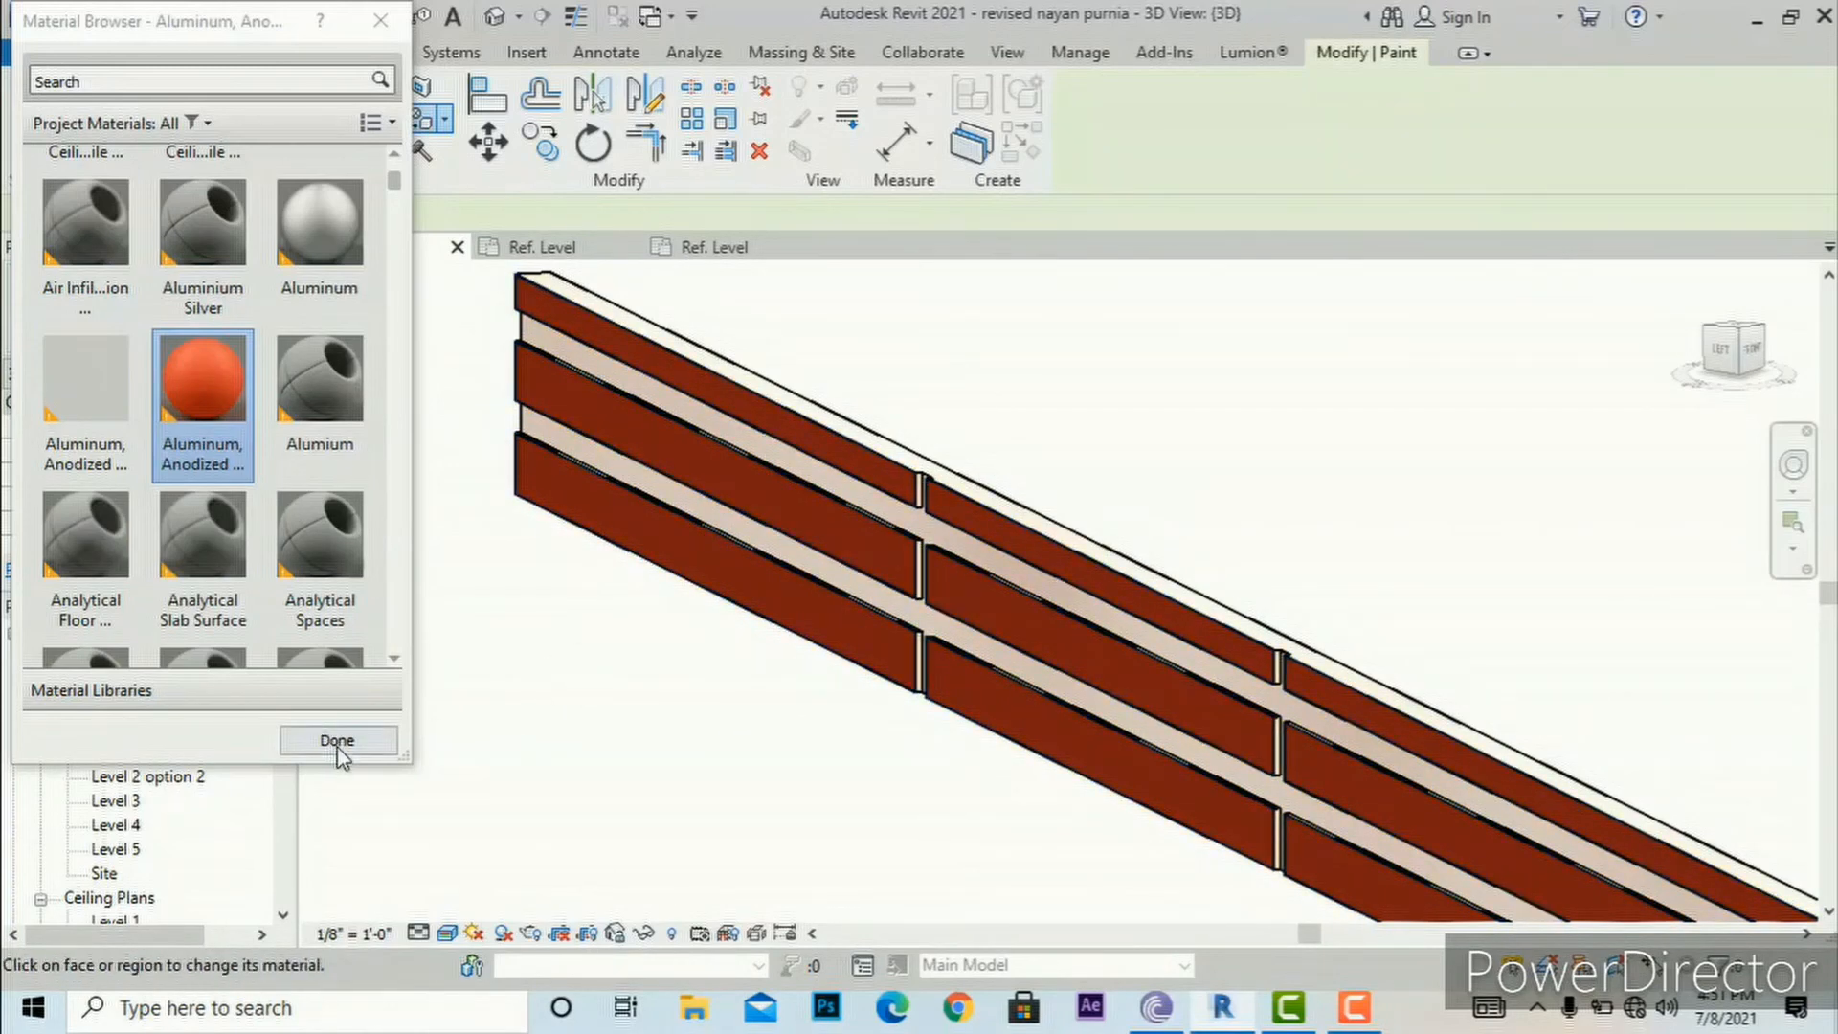
scroll(347, 652, "down", 1)
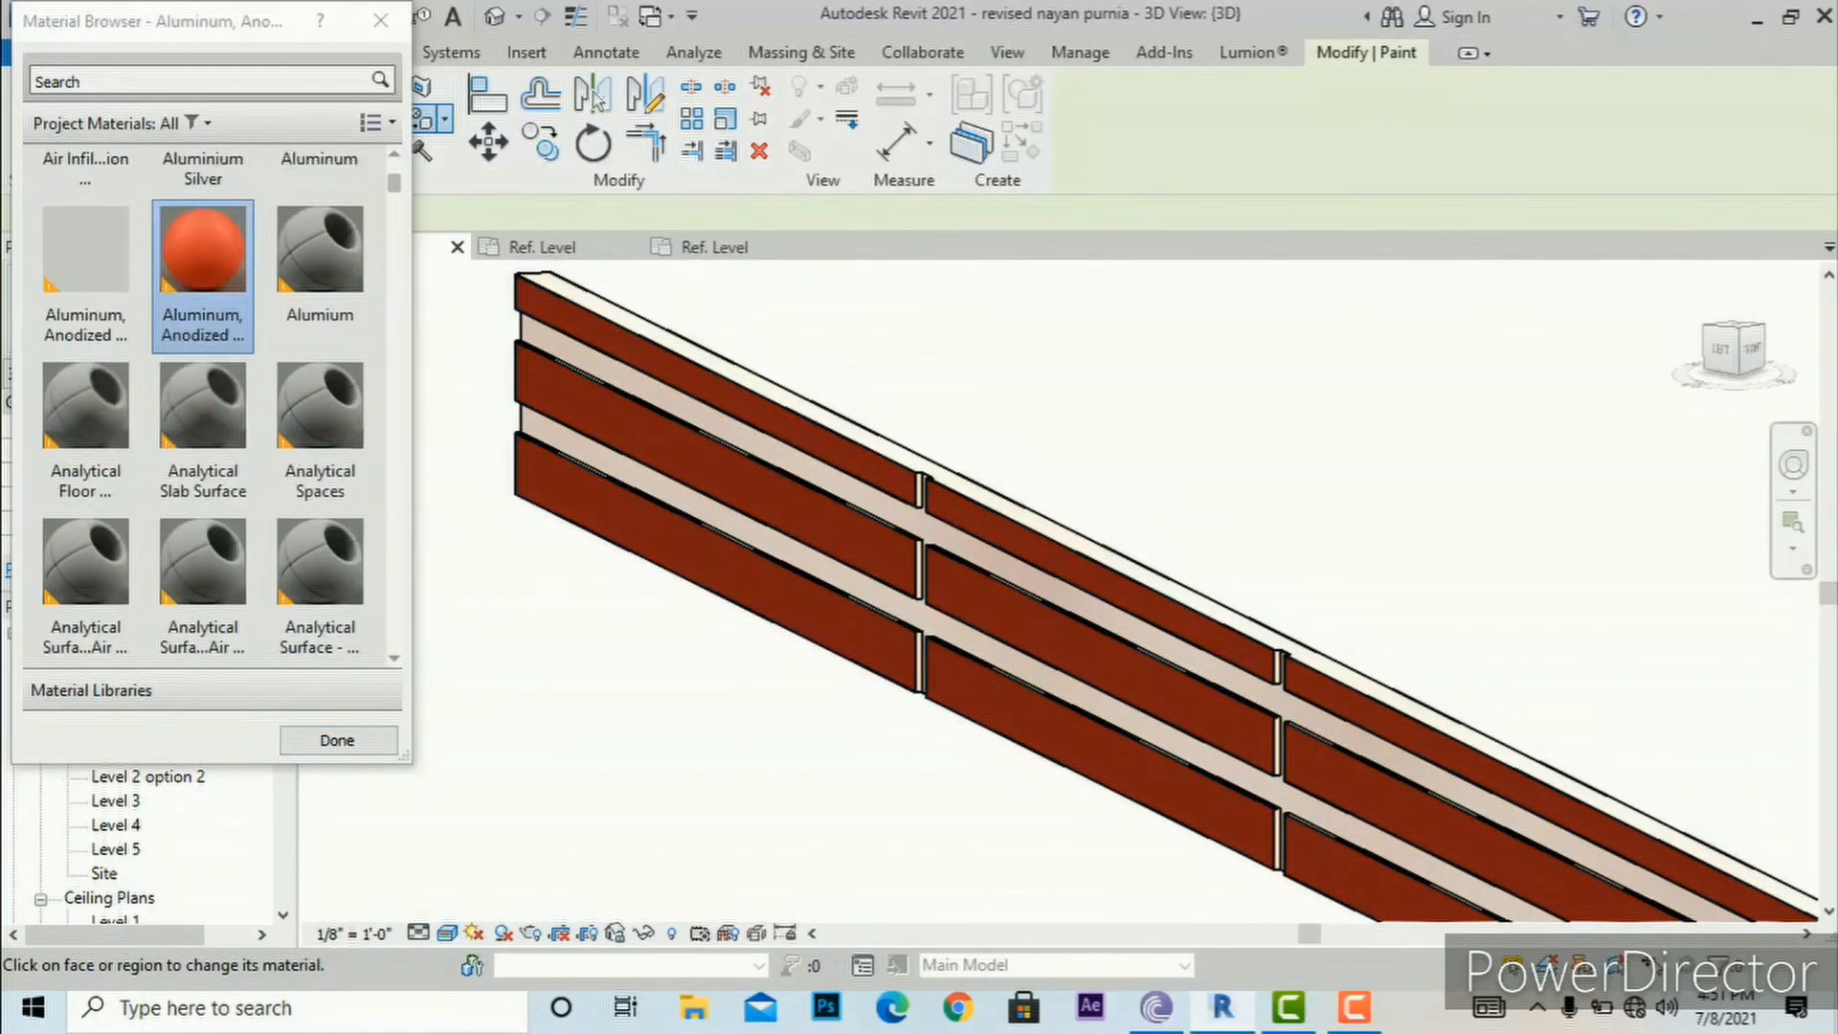
left_click(381, 27)
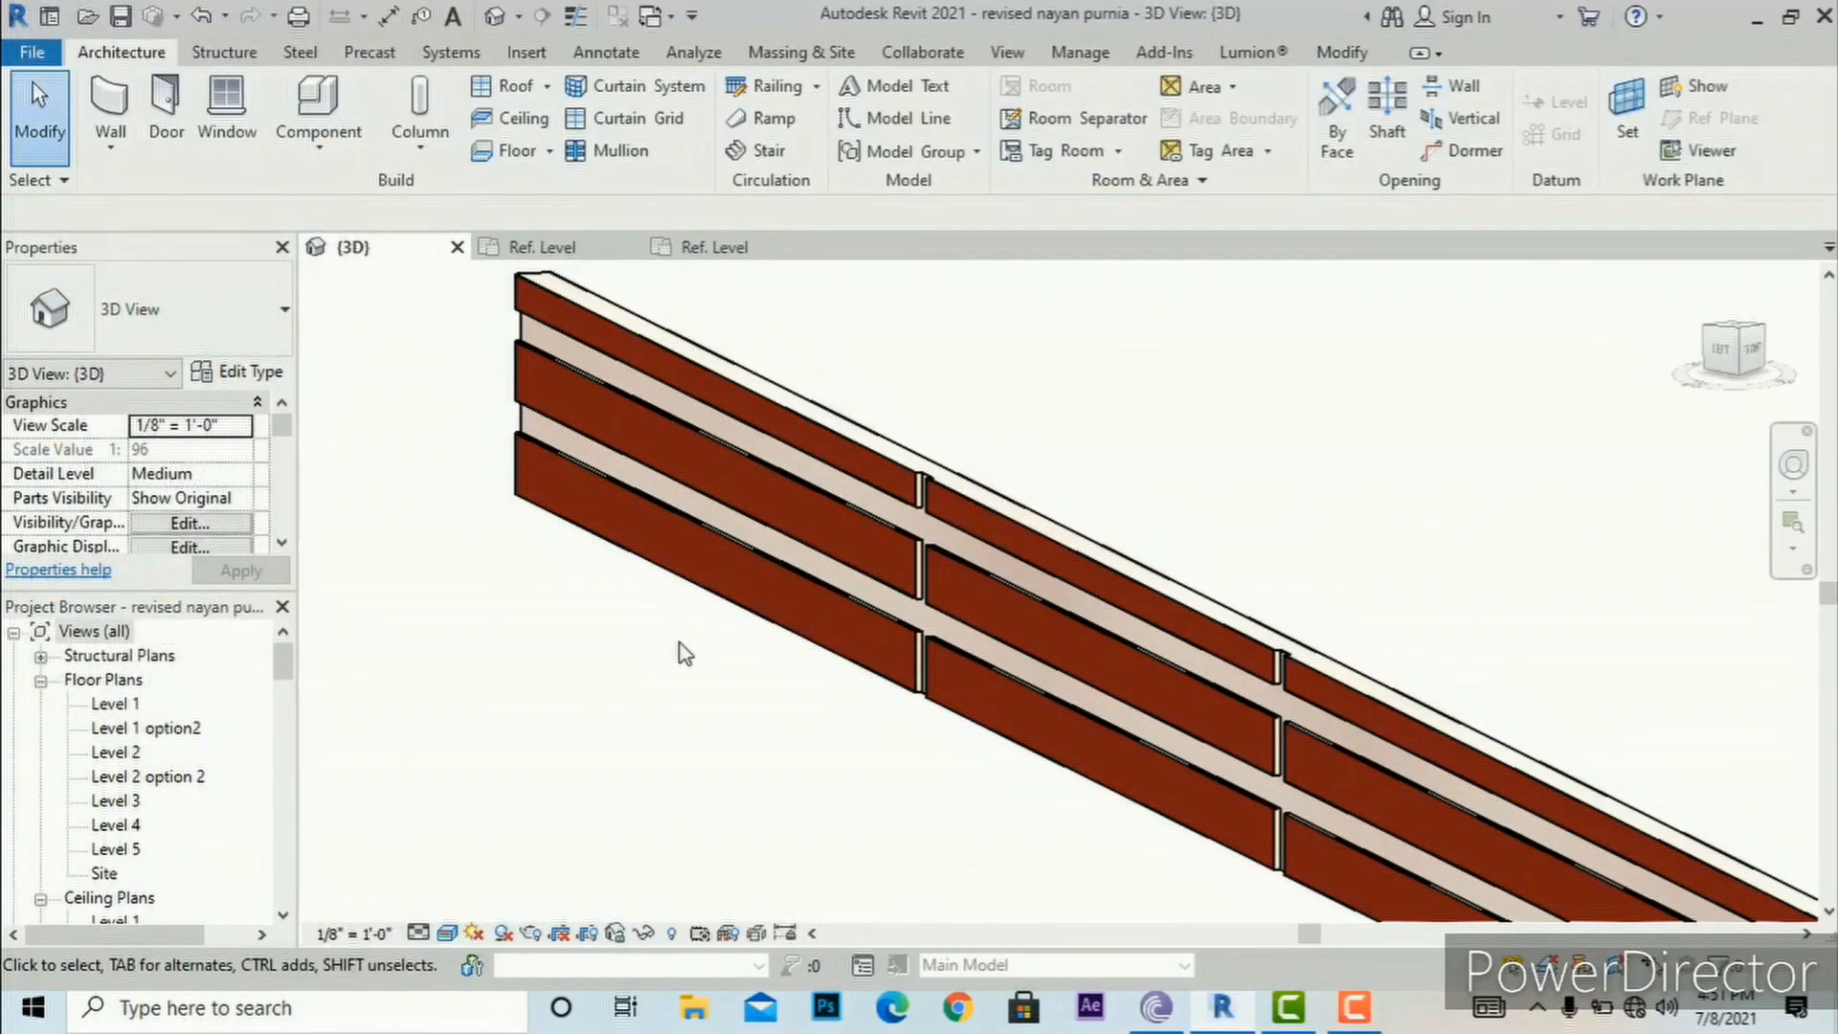
Step: Review the painted freestanding wall and the reveals on the building's facade from a wider angle
scroll(1009, 595, "down", 5)
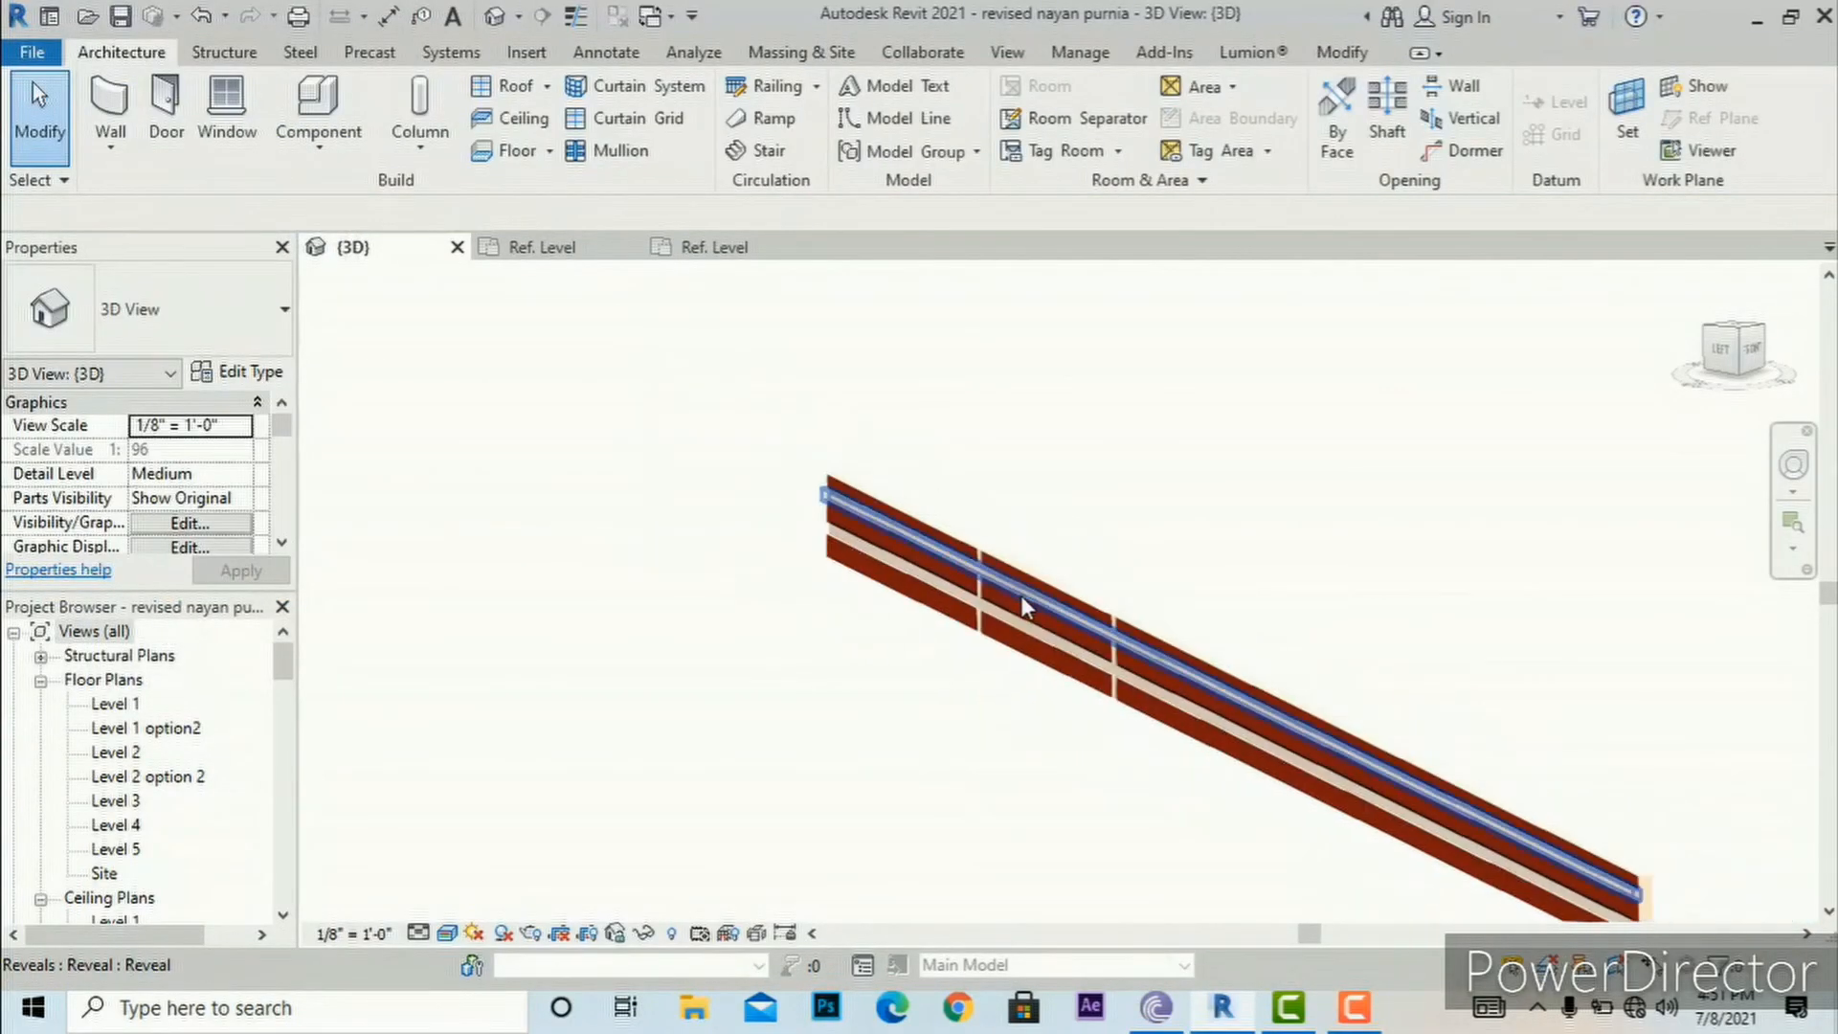
scroll(1021, 600, "down", 4)
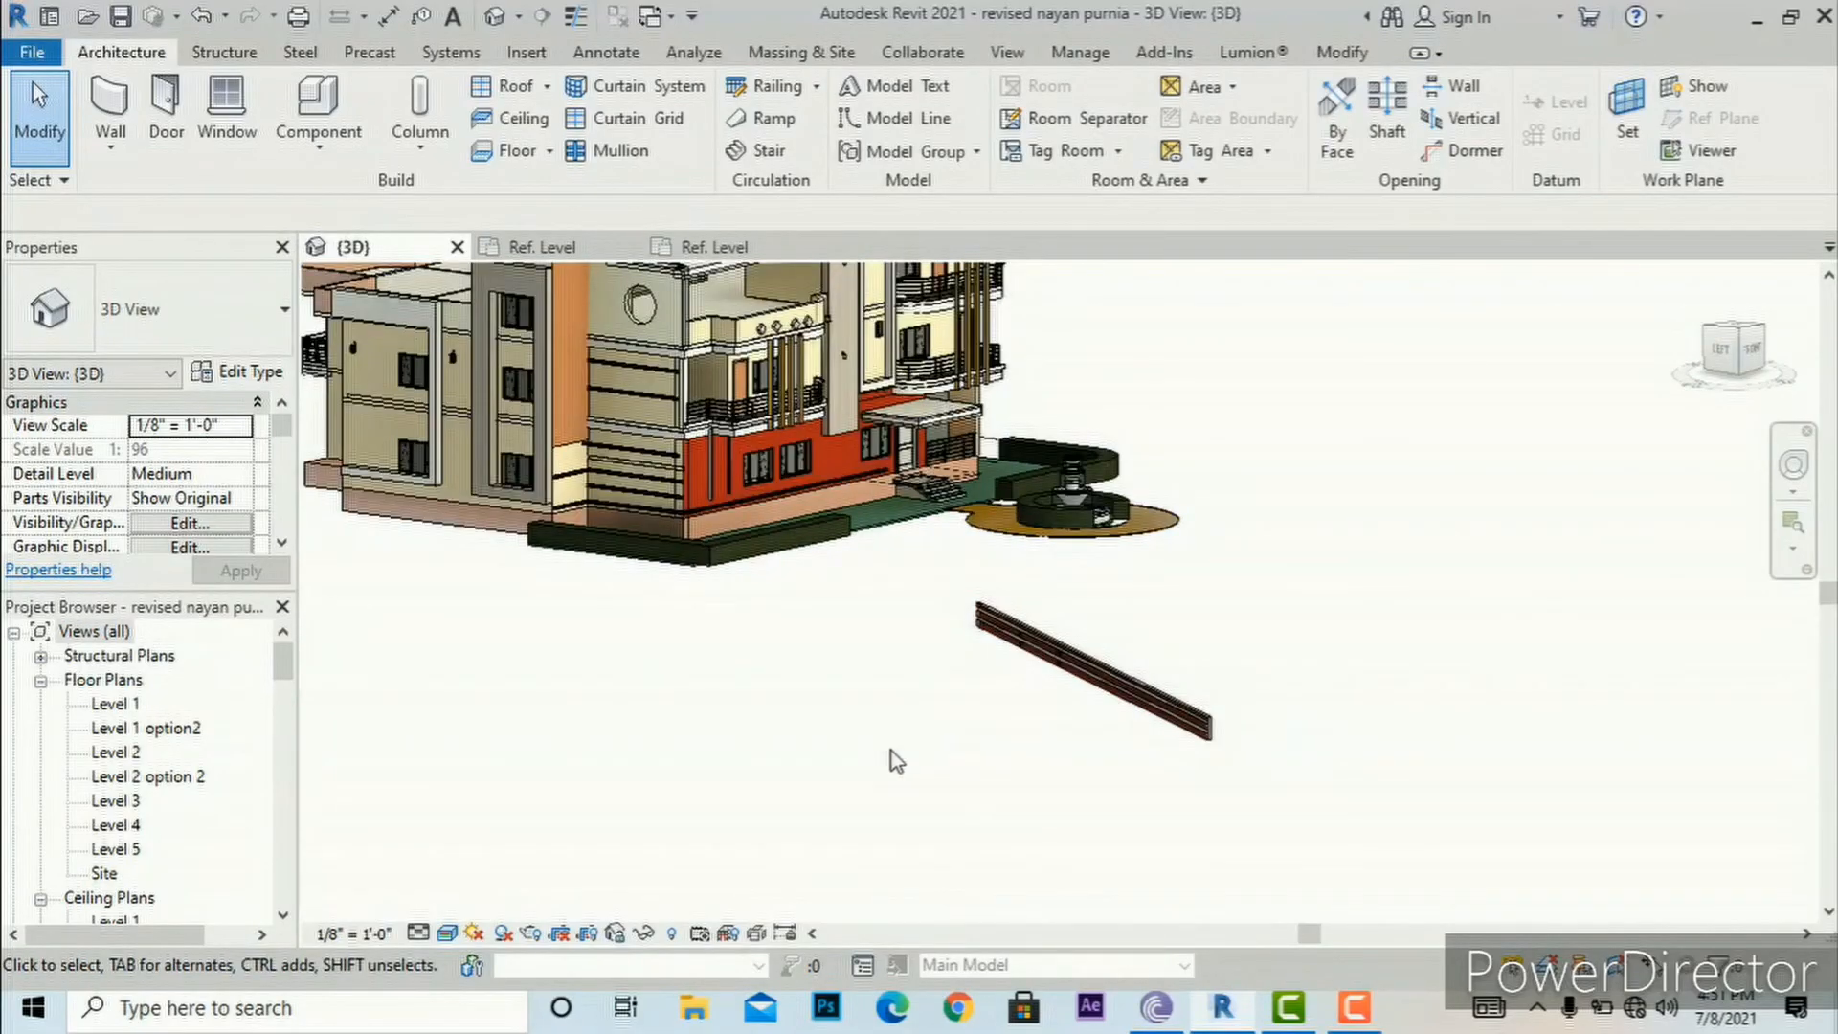
middle_click_drag(892, 751, 856, 755, "shift")
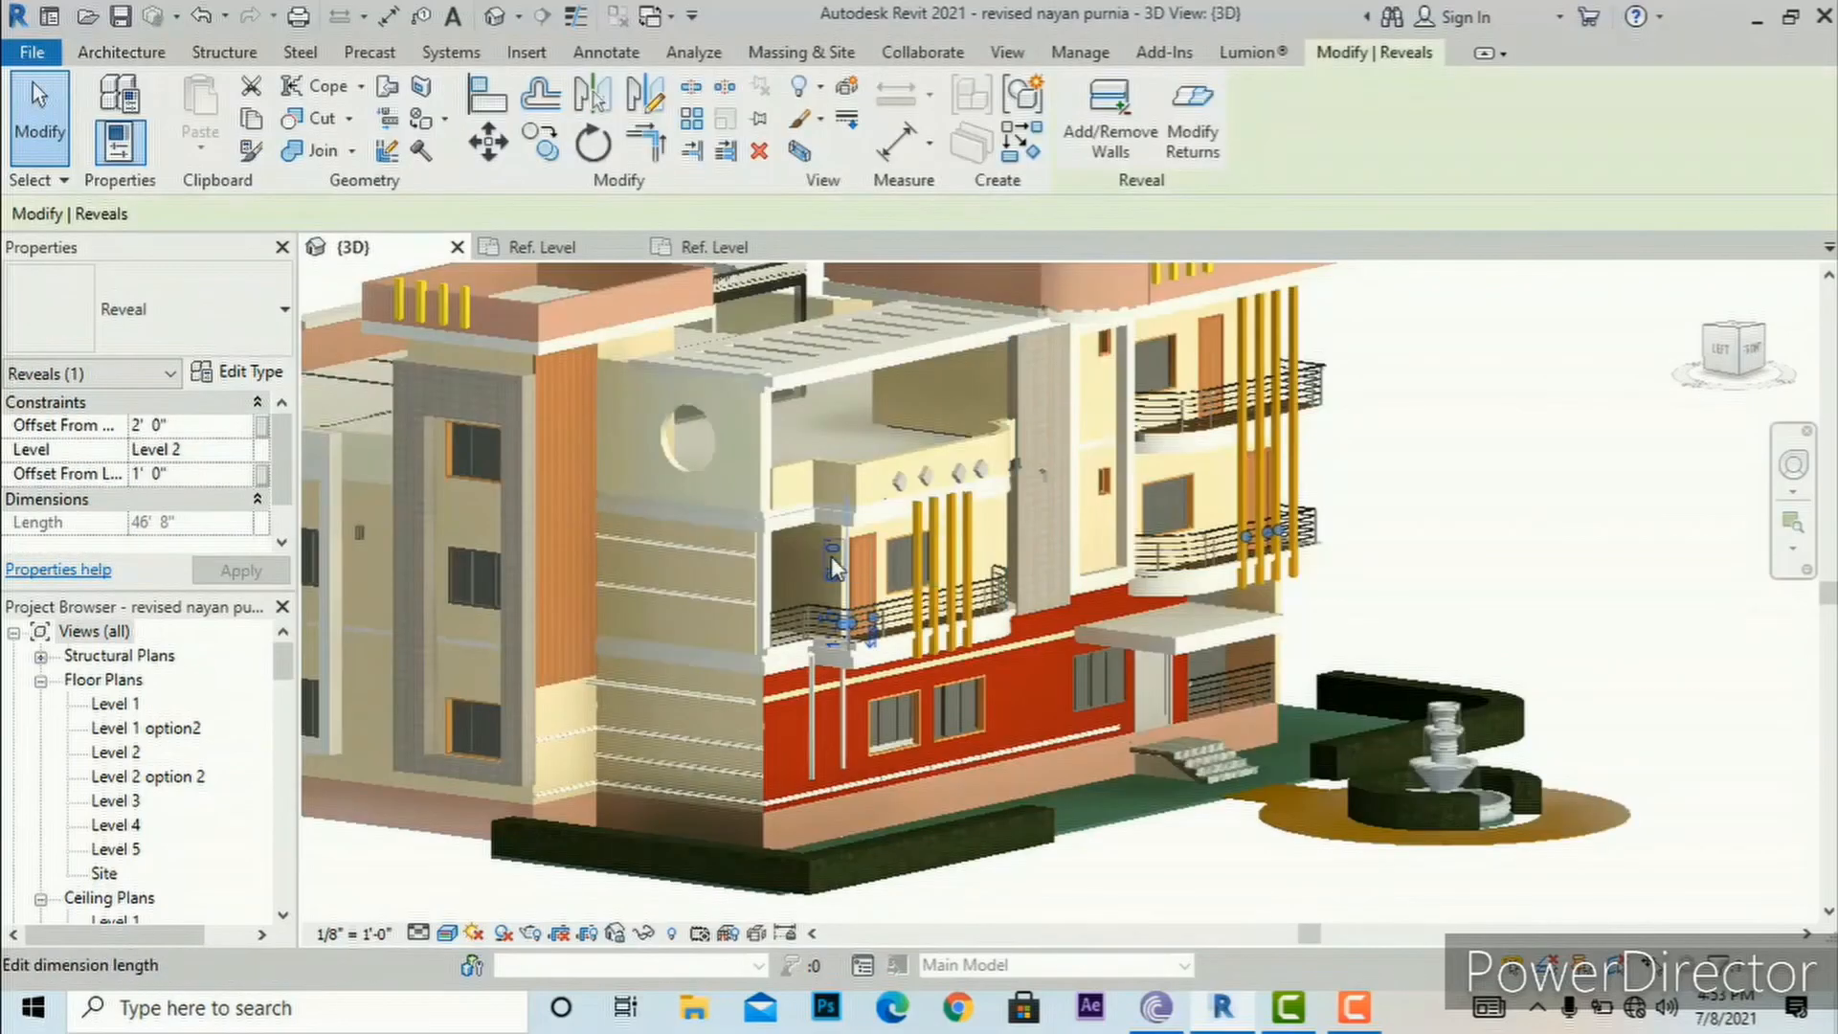
scroll(847, 615, "down", 1)
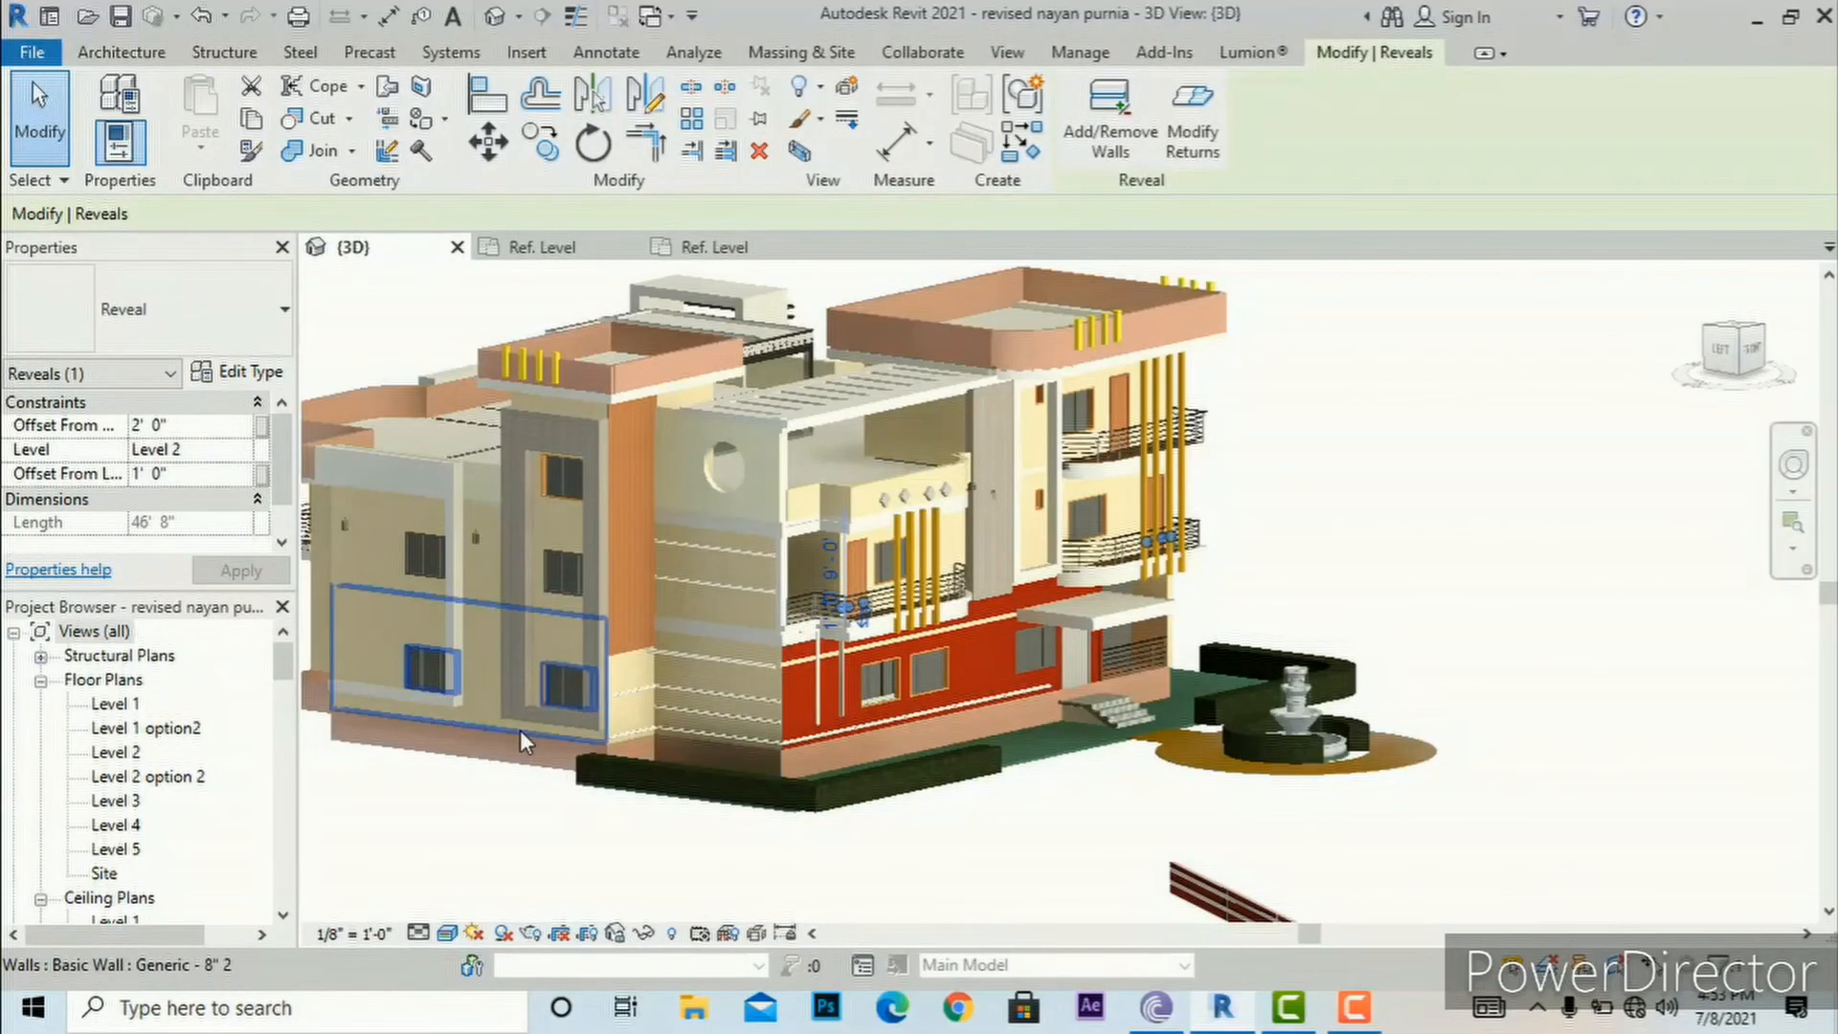